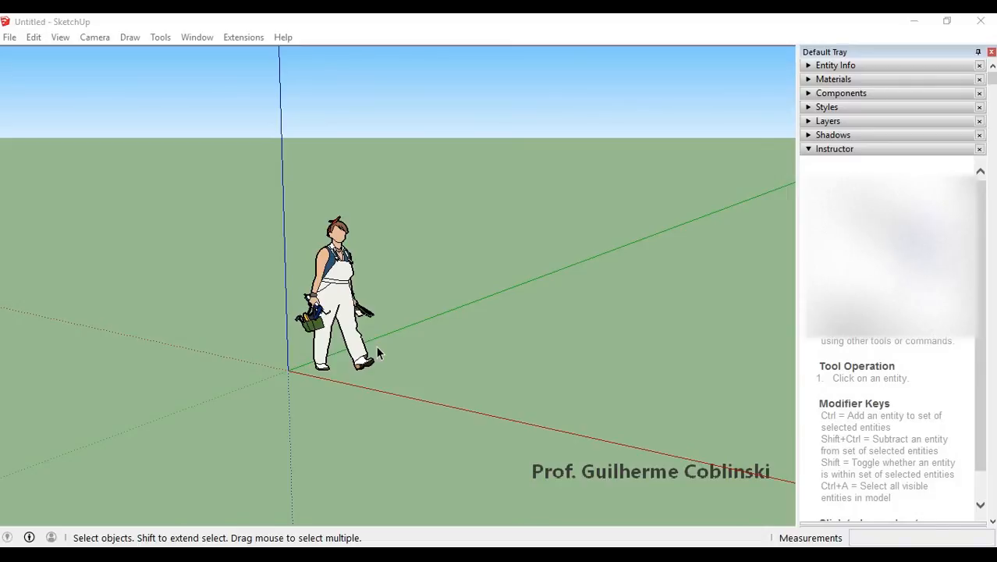
Open the model's length and angle unit settings.
left_click(253, 36)
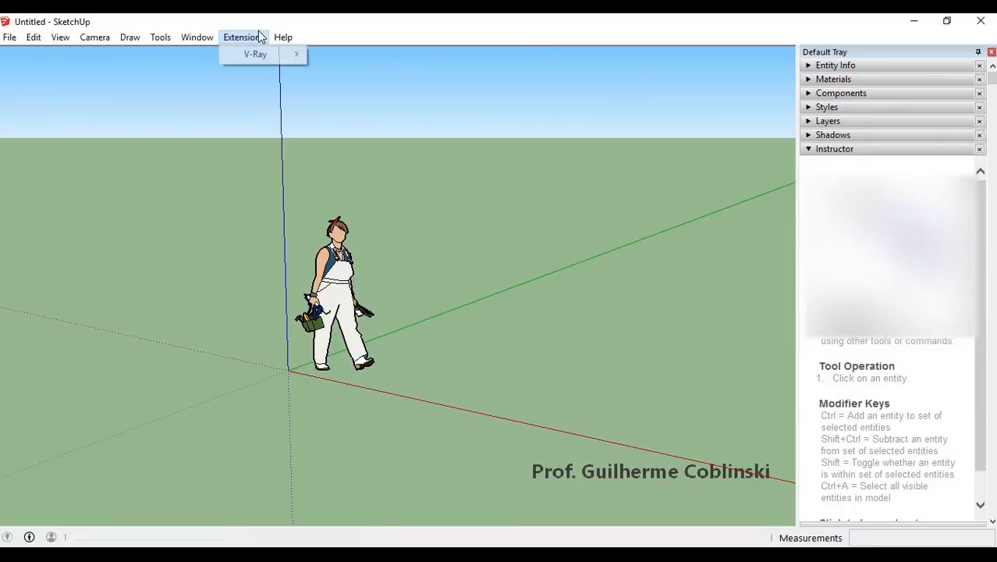
left_click(402, 23)
left_click(198, 37)
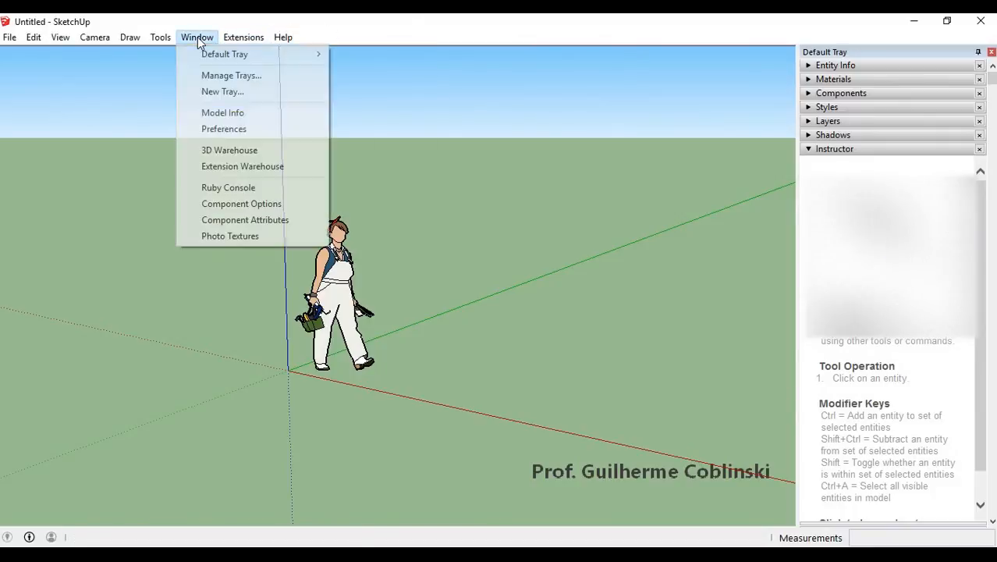
left_click(231, 113)
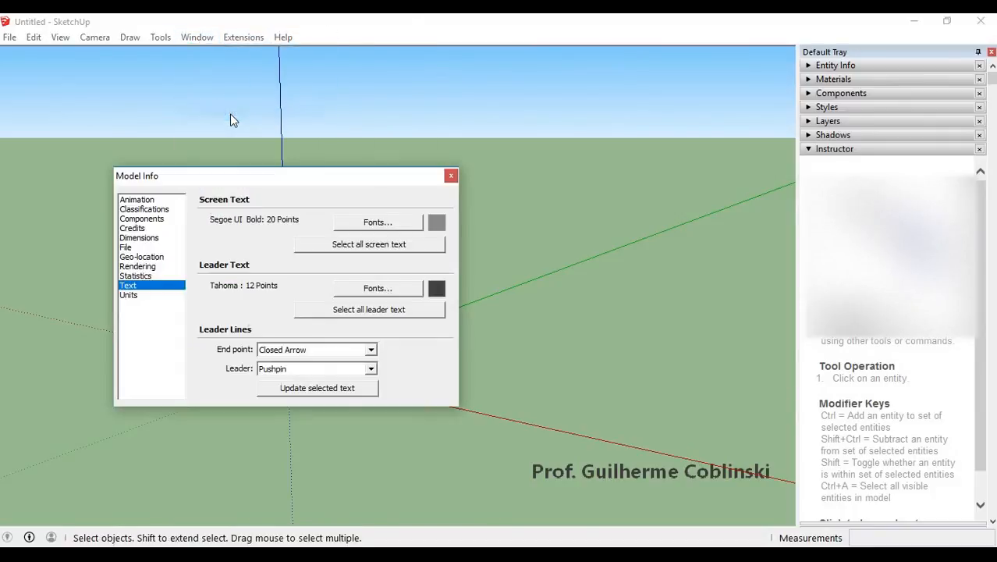
left_click(132, 296)
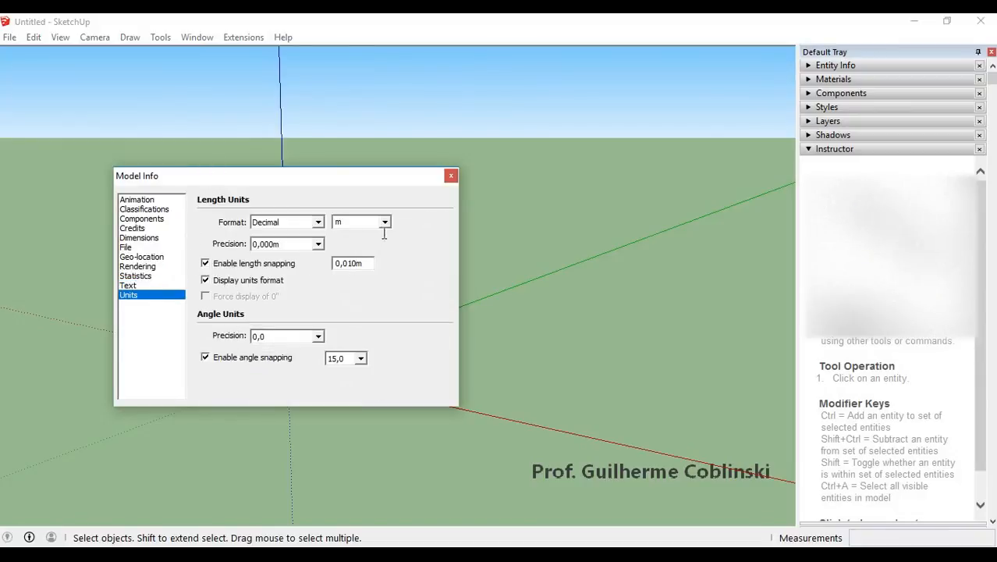
Try a length precision of 0,00m, and set it back to 0,000m.
left_click(280, 248)
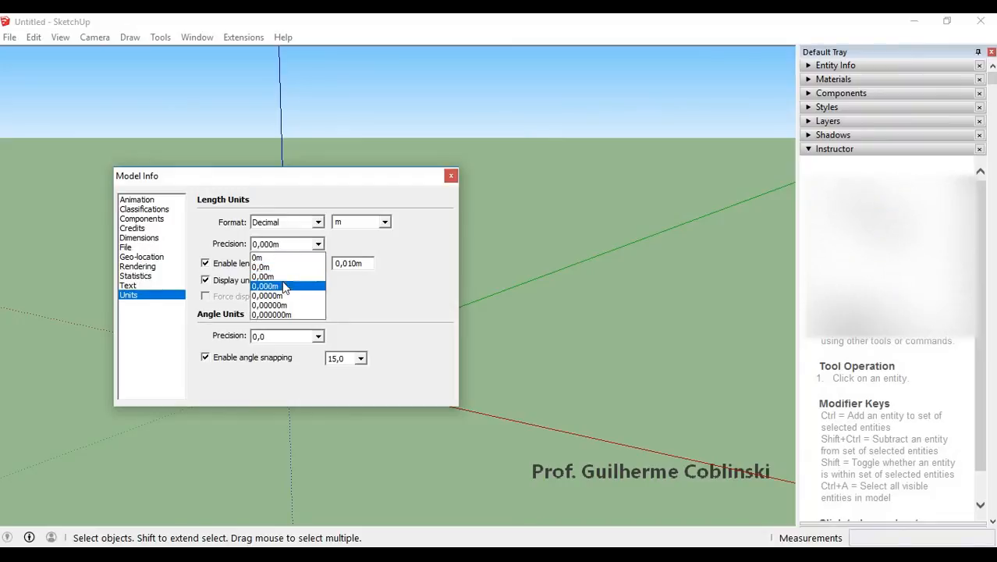
left_click(285, 282)
left_click(280, 247)
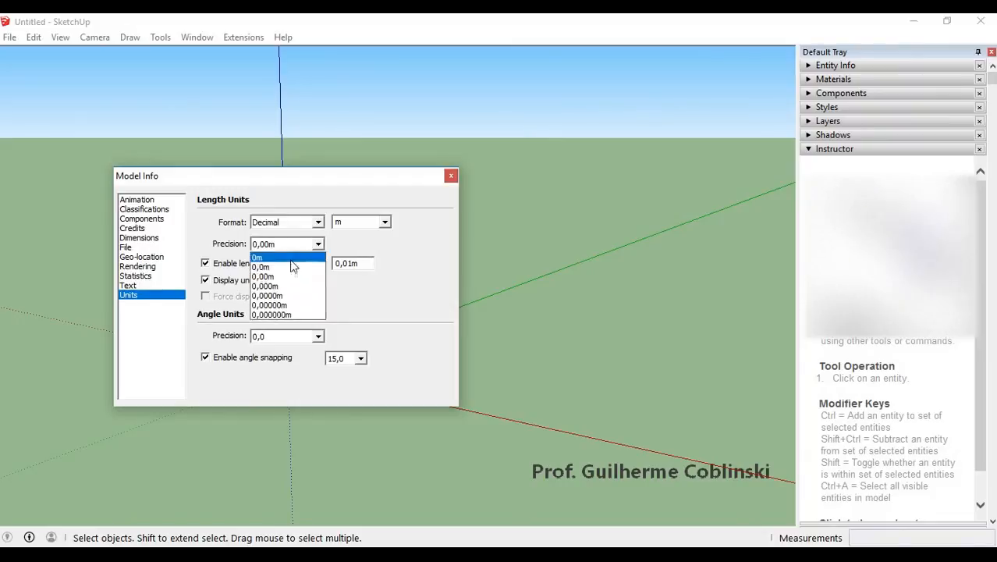
left_click(288, 286)
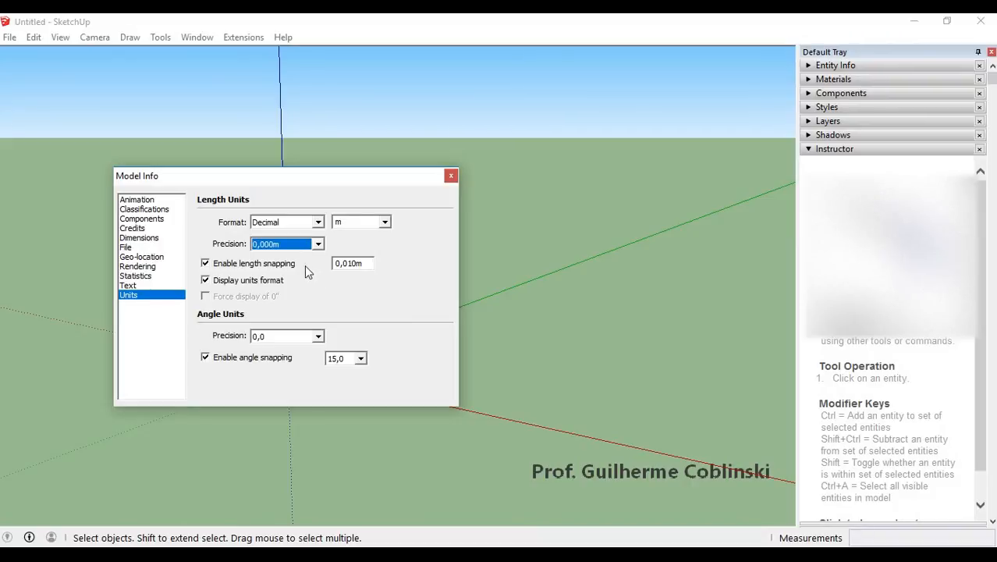
left_click_drag(367, 176, 394, 173)
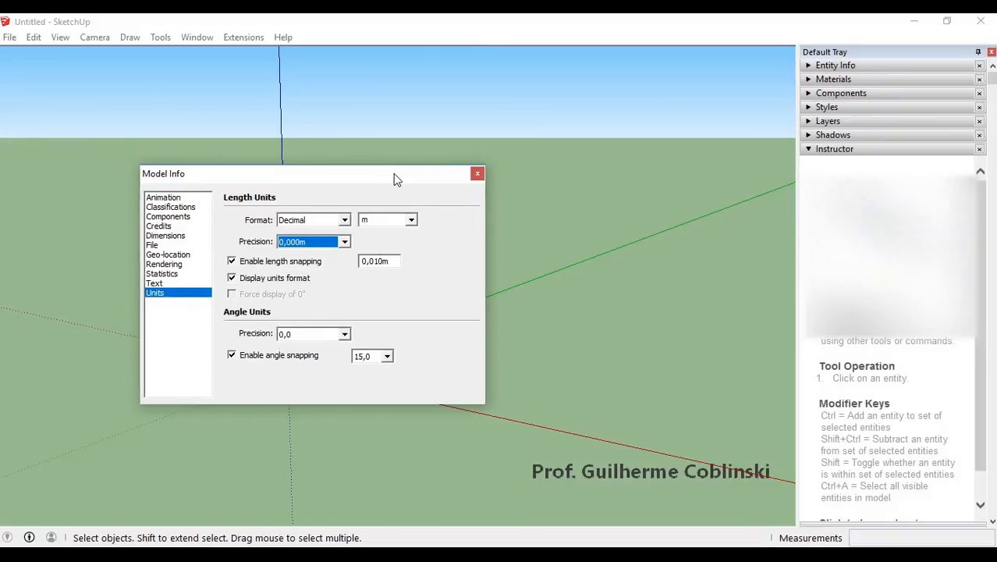
left_click(326, 246)
left_click(326, 247)
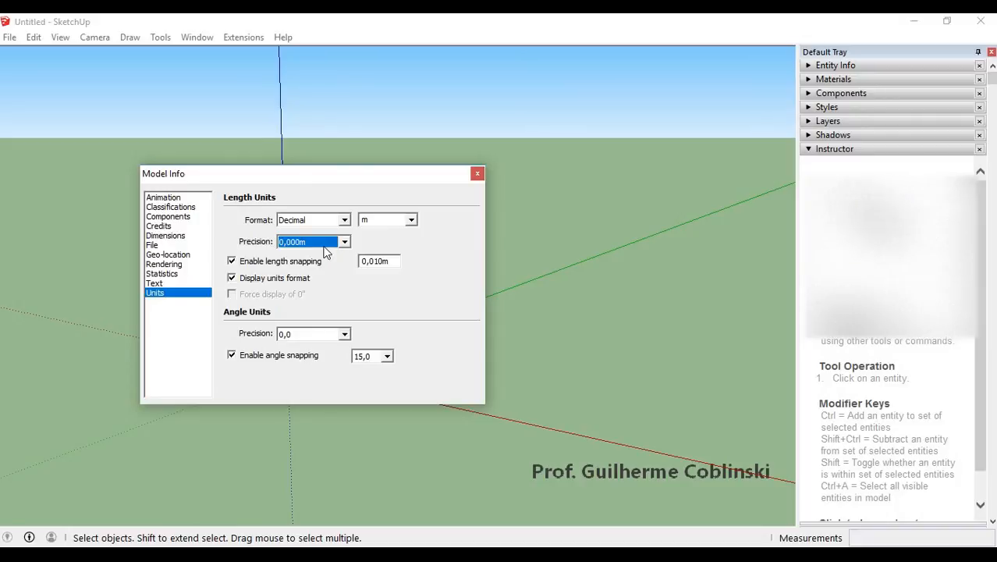
left_click(325, 245)
left_click(326, 244)
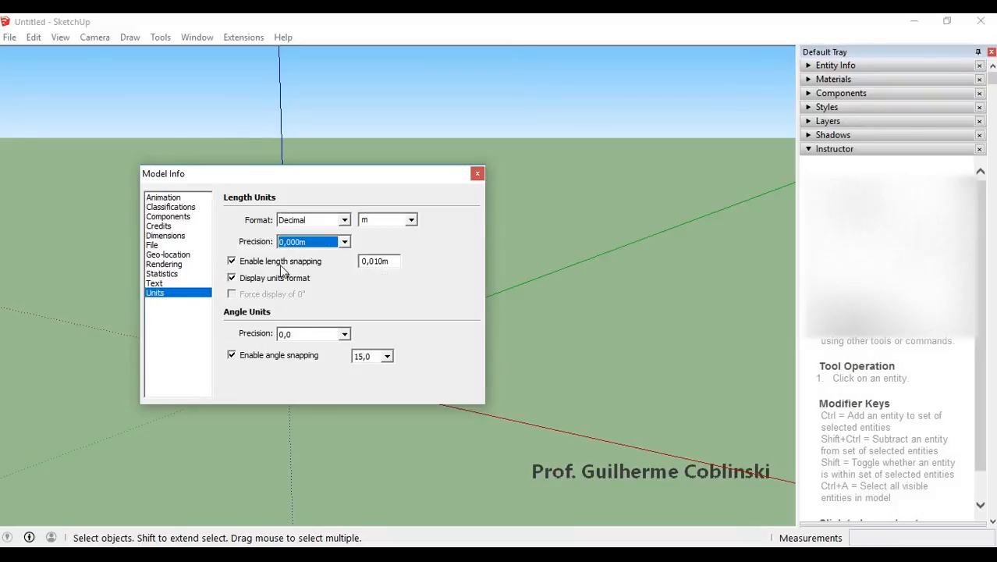
Turn off length snapping and set the length precision to 0,0000m in the model's unit settings.
left_click(282, 266)
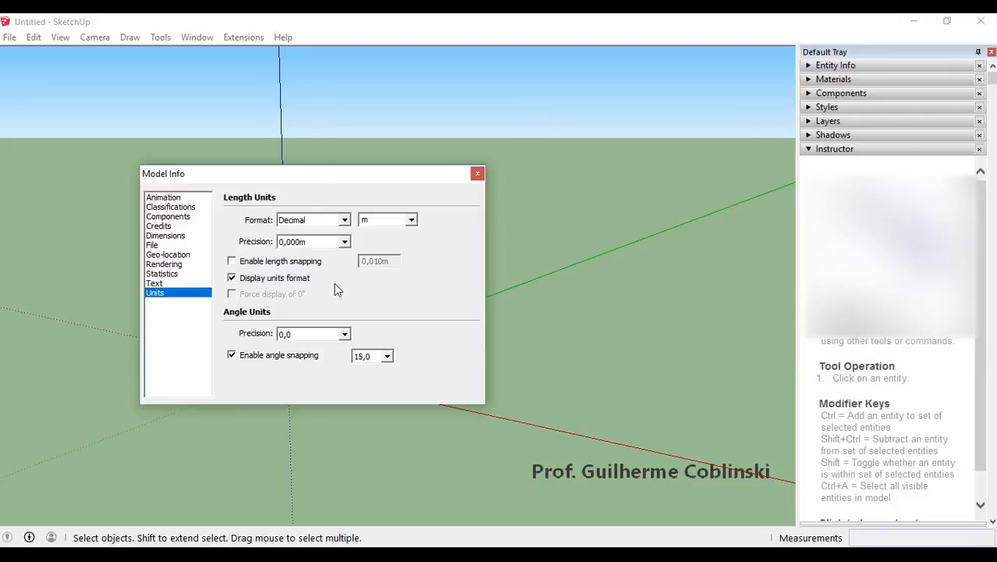
left_click(303, 245)
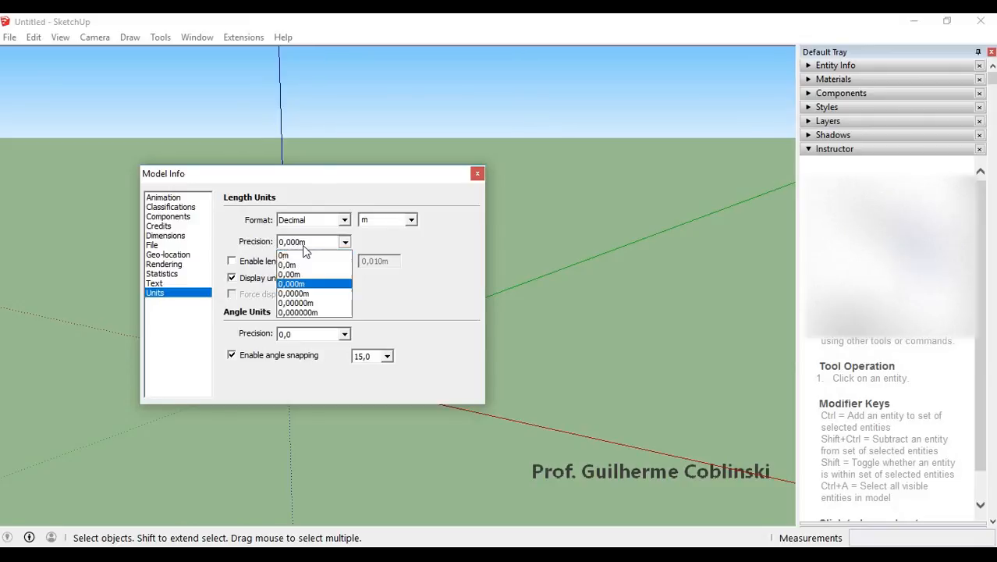
left_click(309, 293)
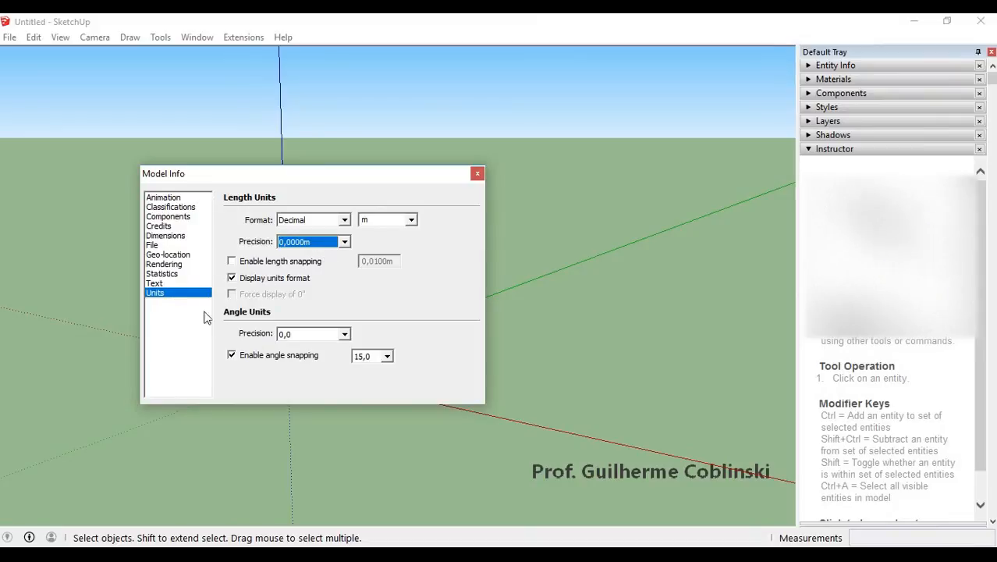
left_click(478, 173)
Show the Large Tool Set and Layers toolbars.
left_click(57, 37)
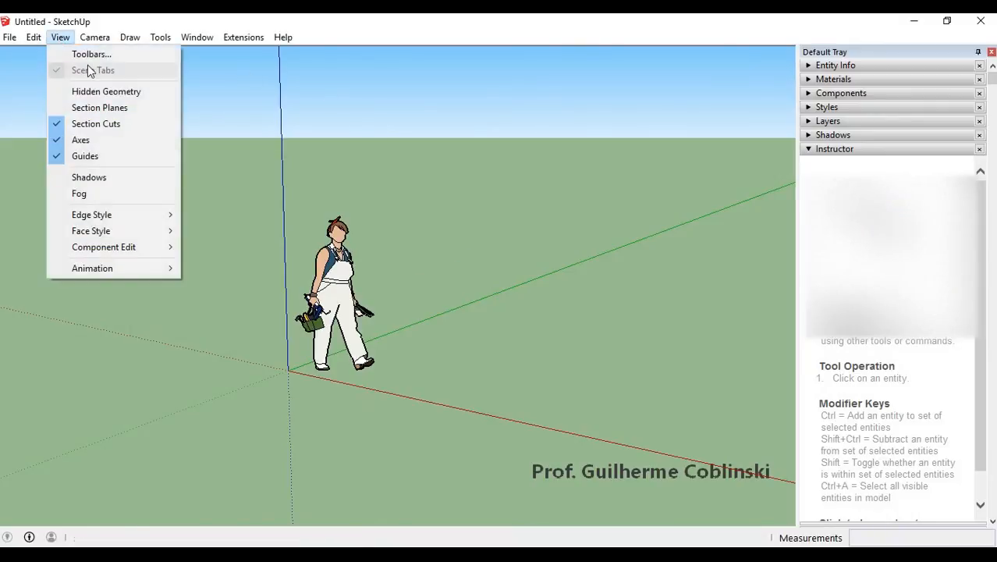
left_click(106, 53)
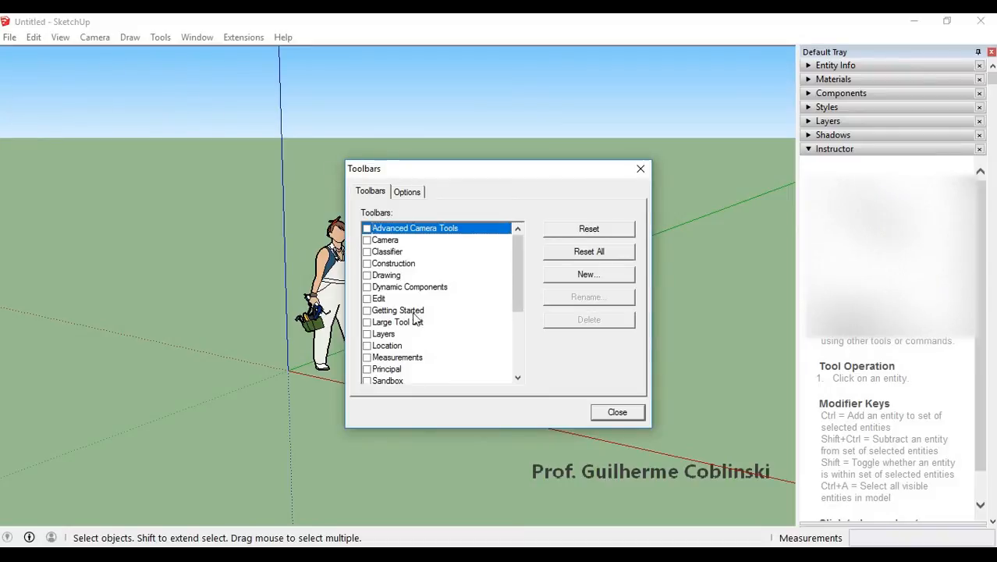
left_click(376, 322)
left_click(367, 322)
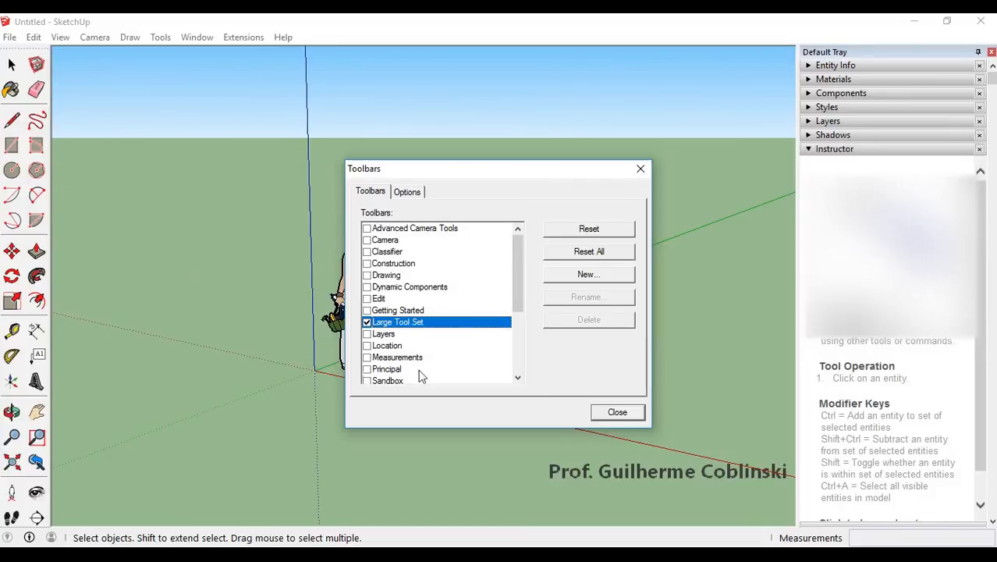
left_click(367, 333)
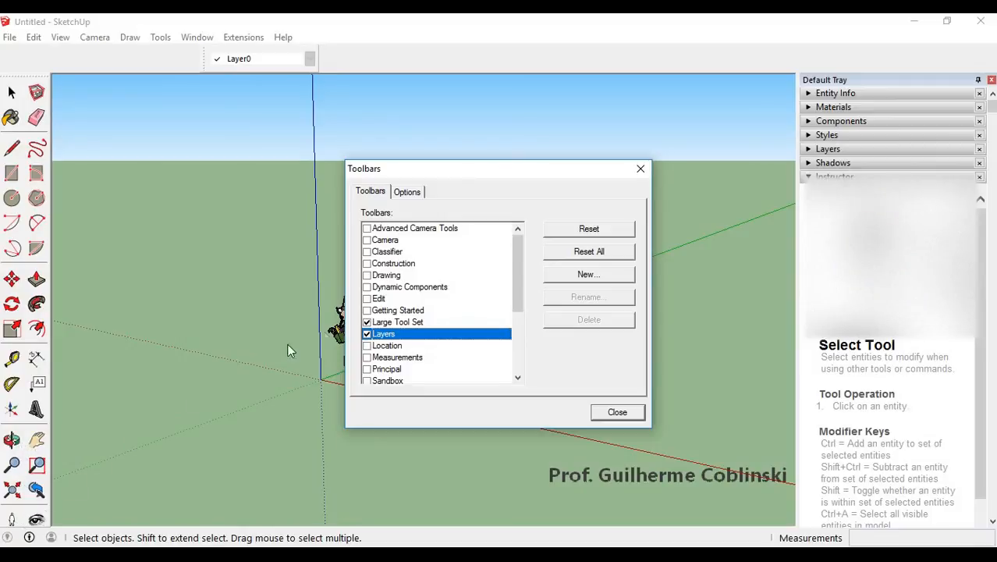
left_click(366, 333)
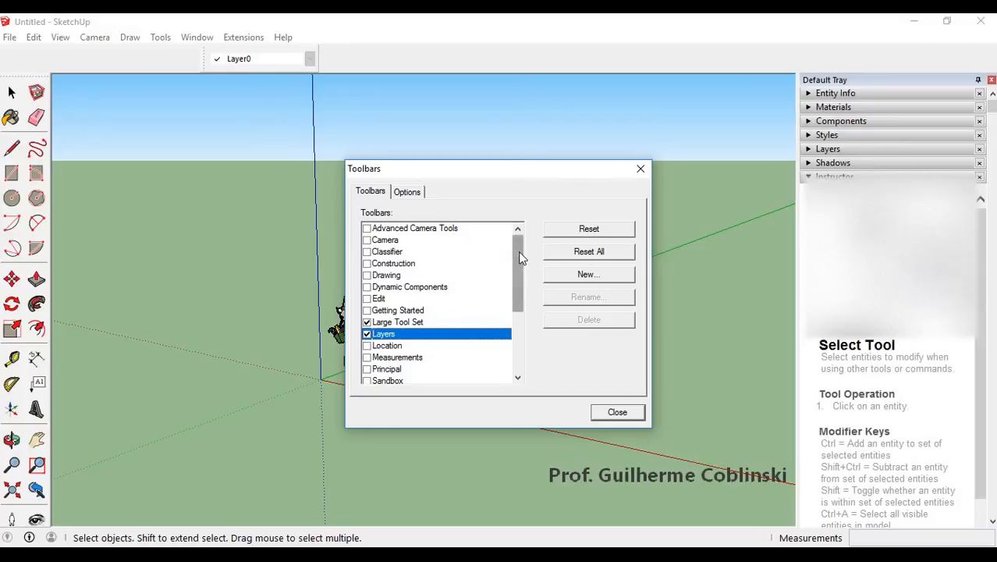
Show the Styles and Views toolbars as well, and finish choosing toolbars.
left_click_drag(520, 257, 516, 340)
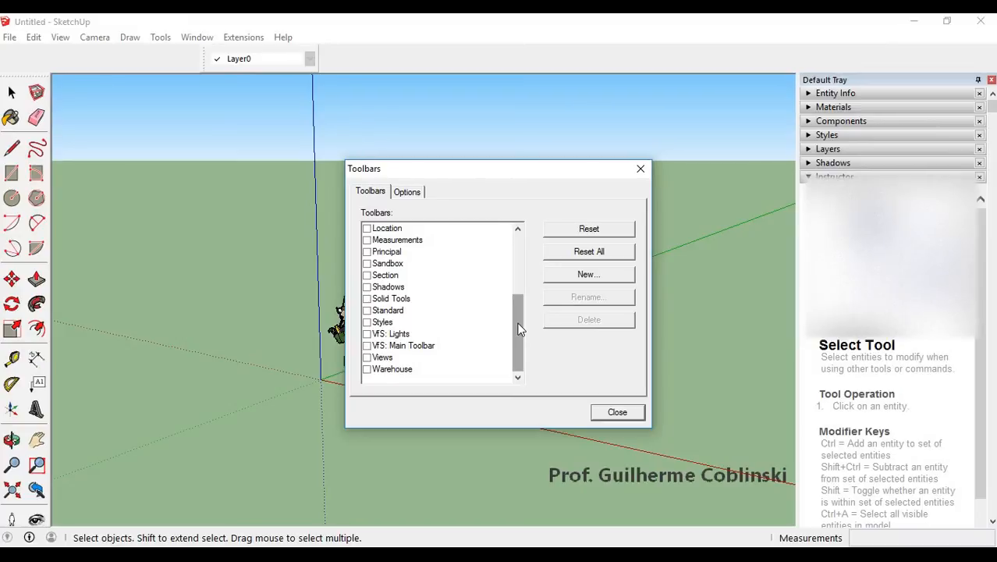
left_click(367, 322)
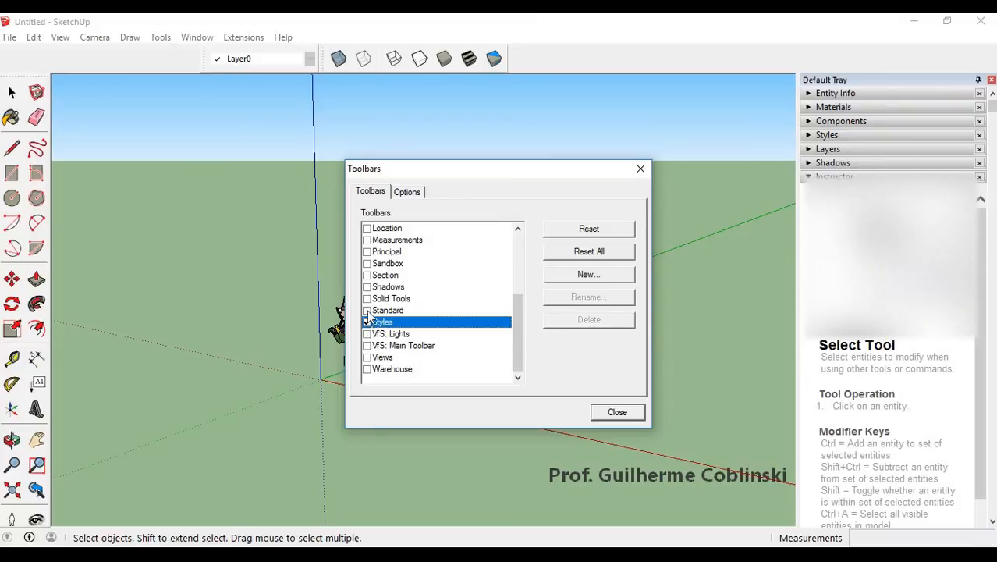
left_click(367, 358)
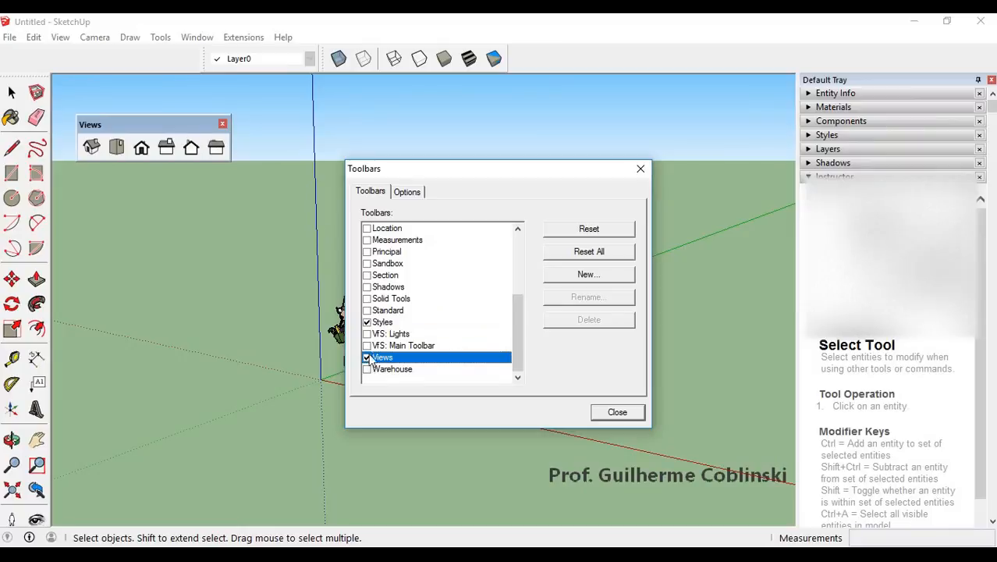
left_click(393, 323)
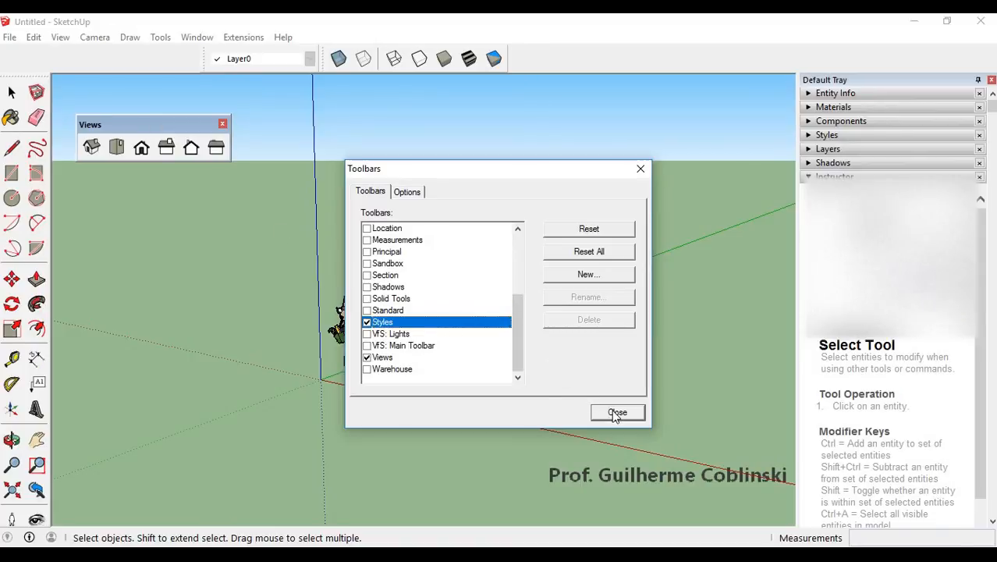
left_click_drag(515, 352, 522, 315)
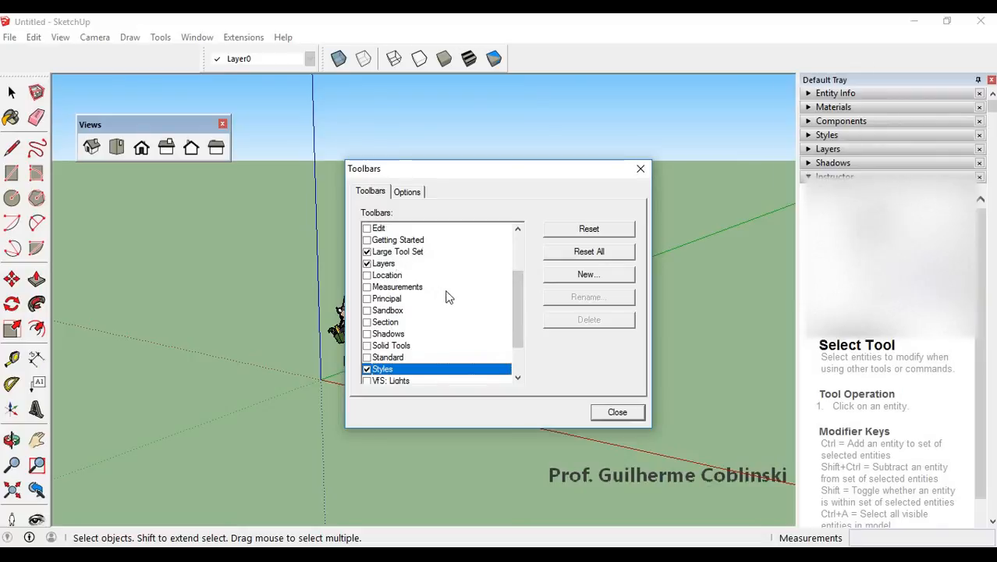
left_click(617, 414)
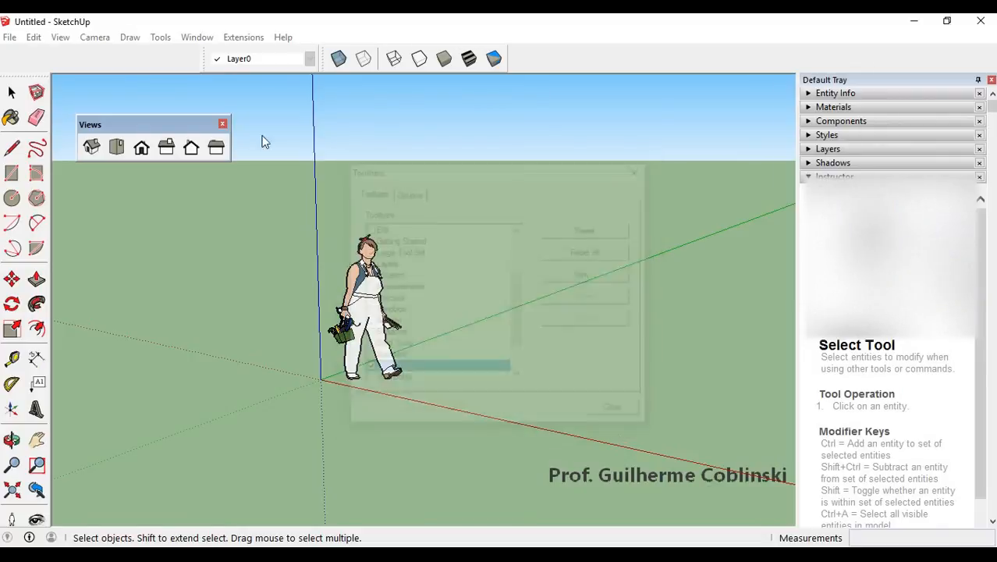
Dock the Views, Layers and Styles toolbars close together in one row above the drawing area, in that order.
left_click_drag(166, 124, 189, 122)
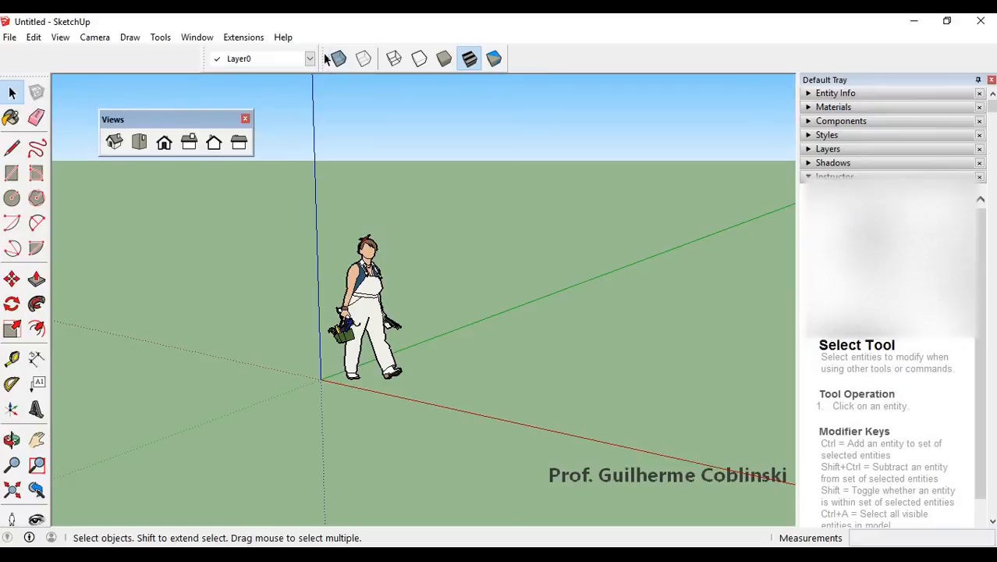
left_click_drag(317, 63, 397, 166)
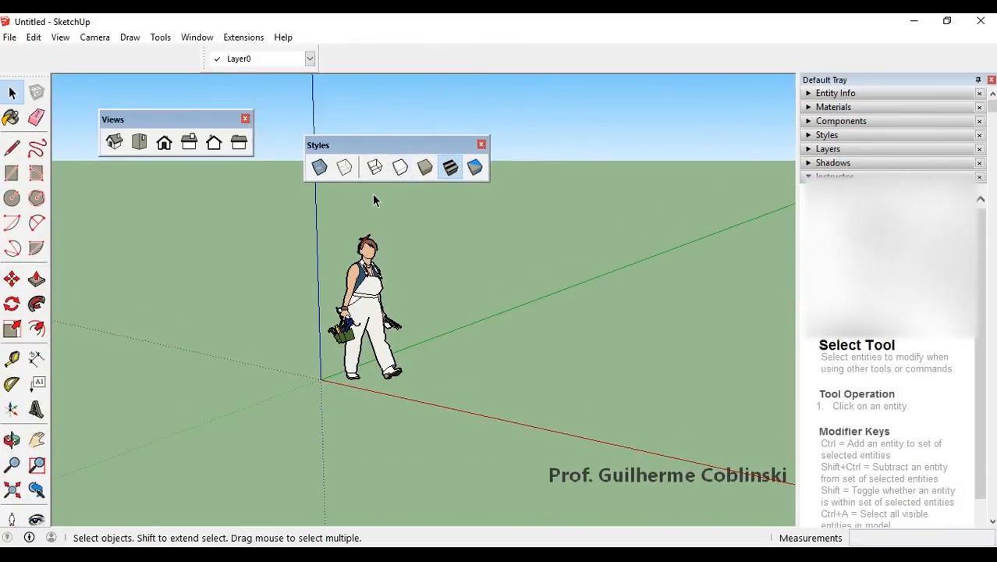
left_click_drag(346, 148, 367, 58)
left_click_drag(182, 119, 75, 50)
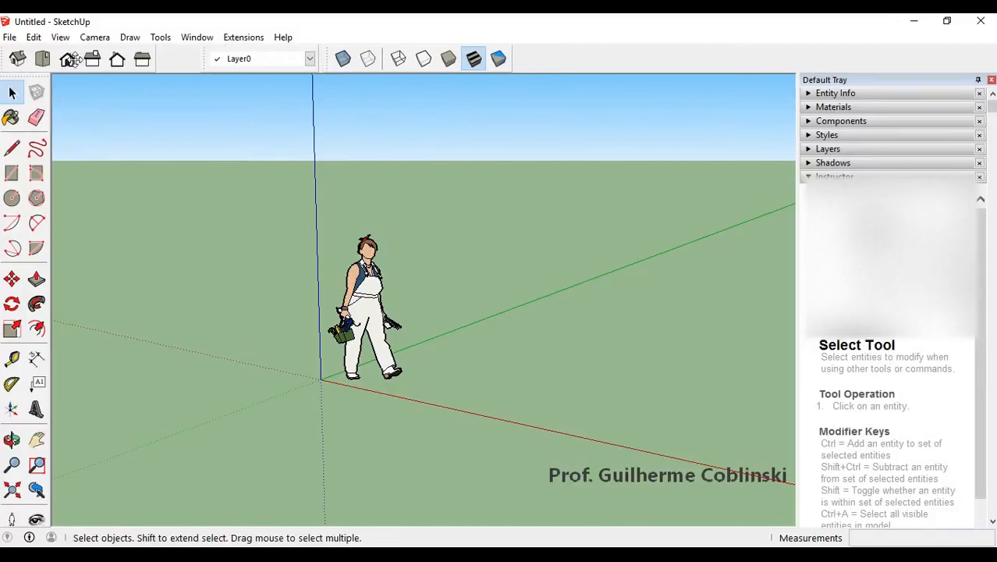
left_click_drag(202, 61, 169, 62)
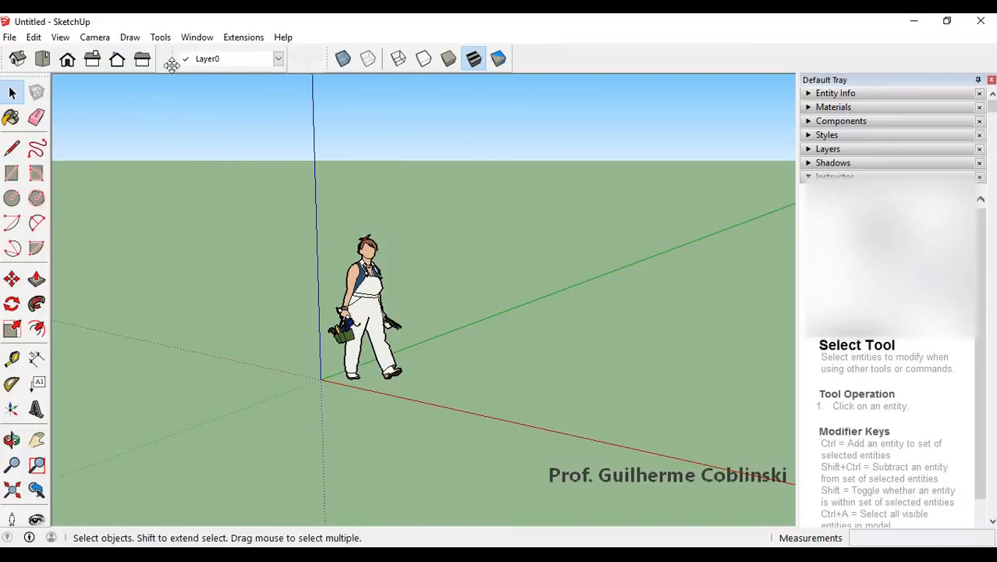
left_click_drag(321, 62, 286, 60)
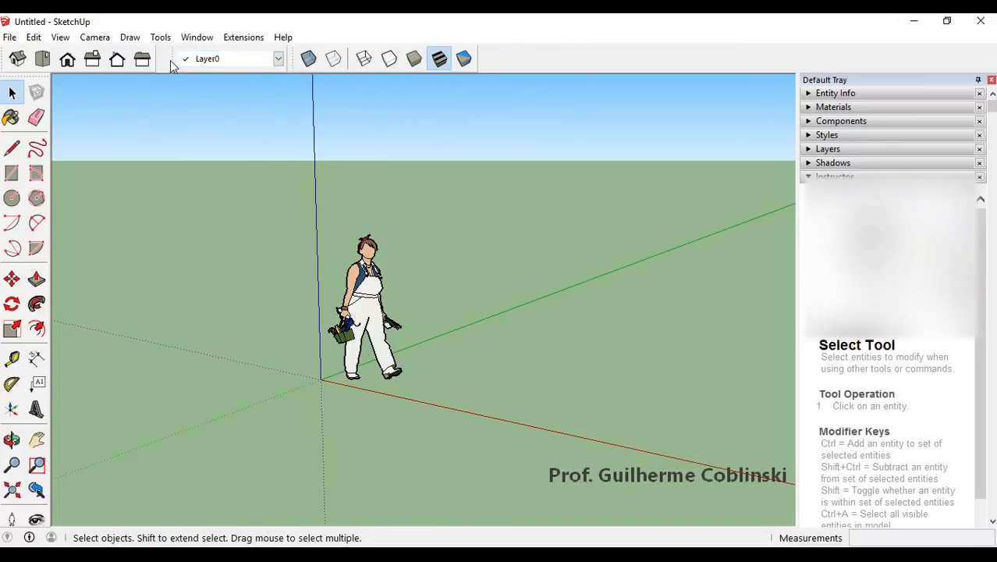
left_click_drag(176, 61, 157, 60)
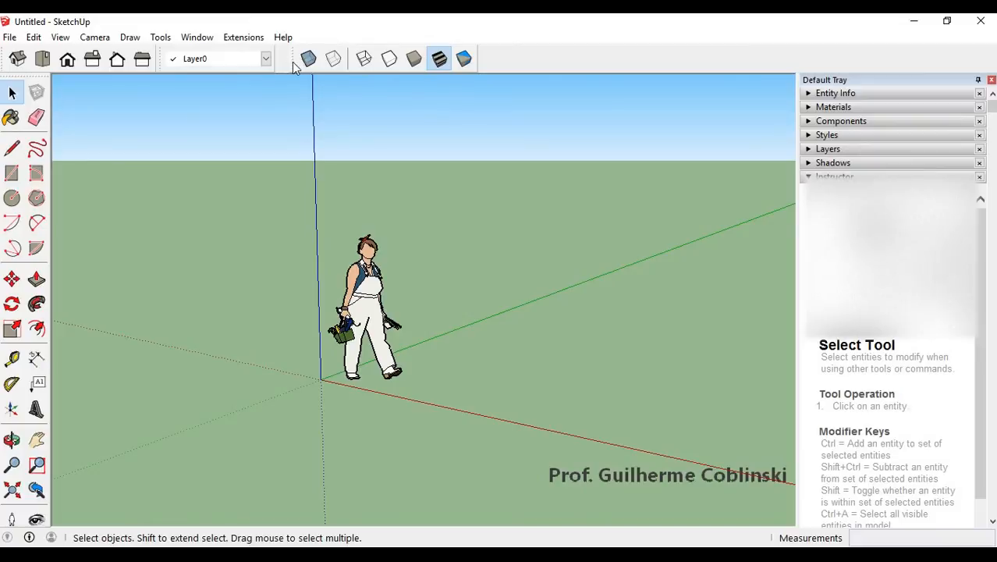
left_click_drag(295, 66, 288, 67)
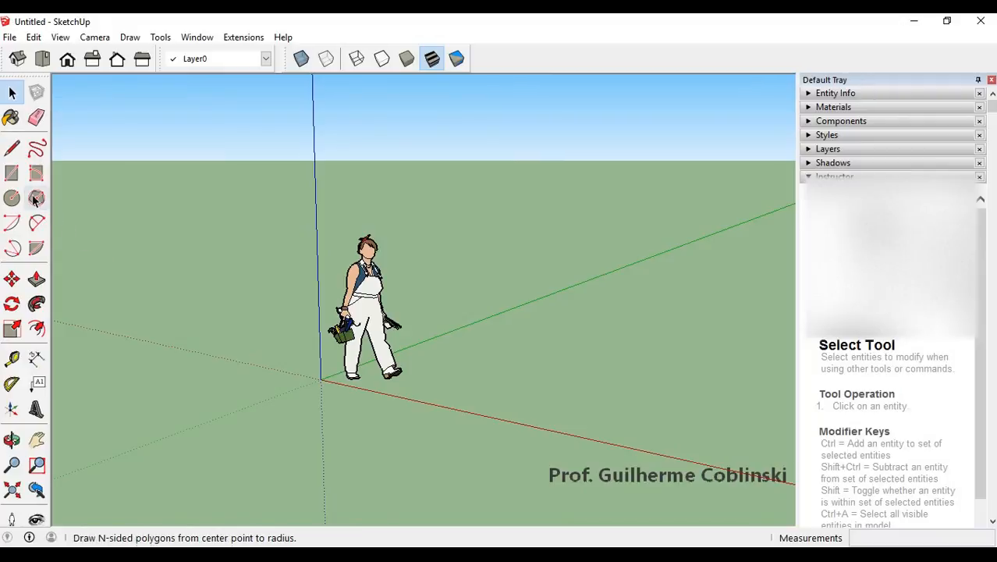
Draw a 4 m line along the red axis direction, starting on the ground beside the person figure.
left_click(12, 150)
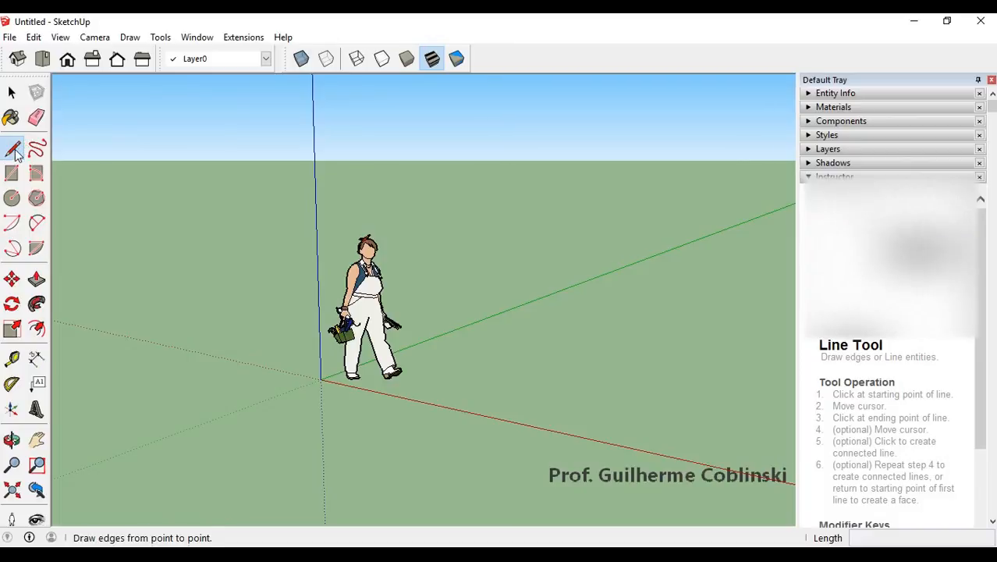
left_click(425, 365)
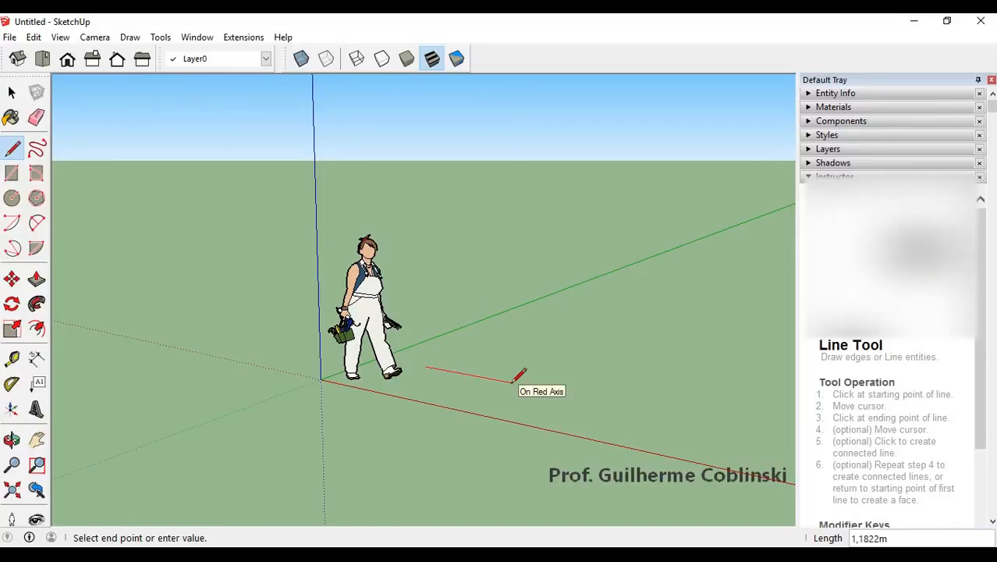
type("4")
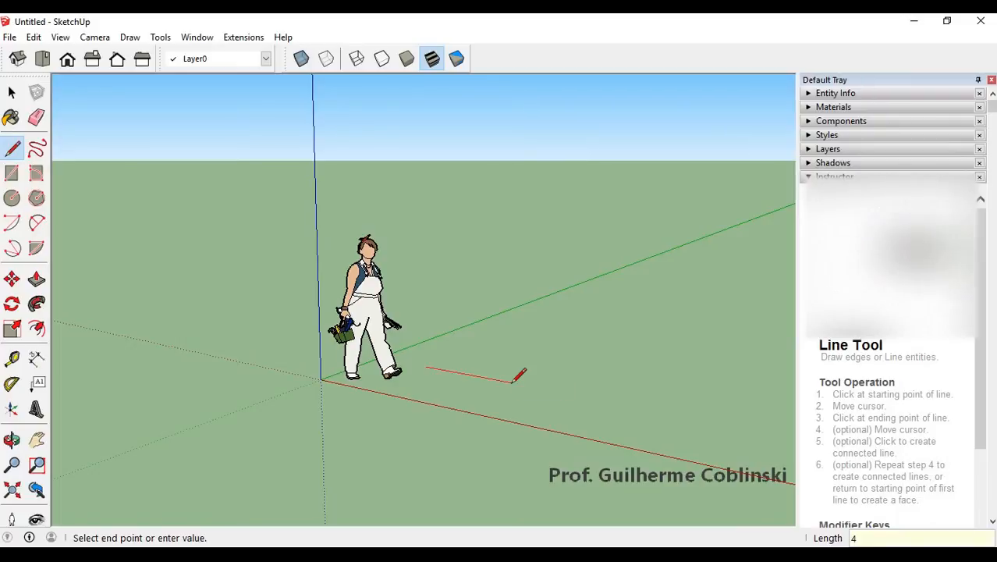
key("Return")
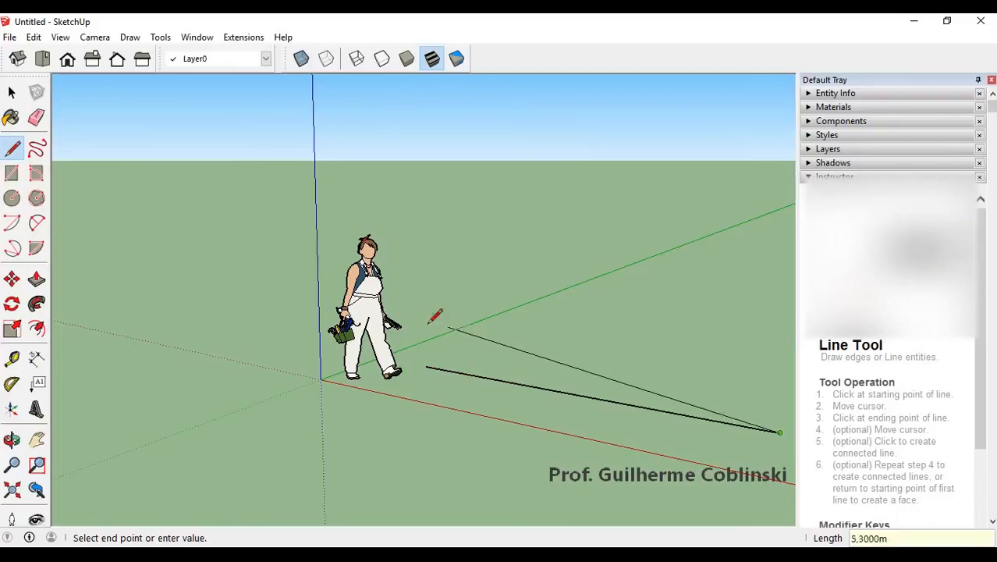
scroll(434, 316, "down", 2)
scroll(546, 390, "up", 1)
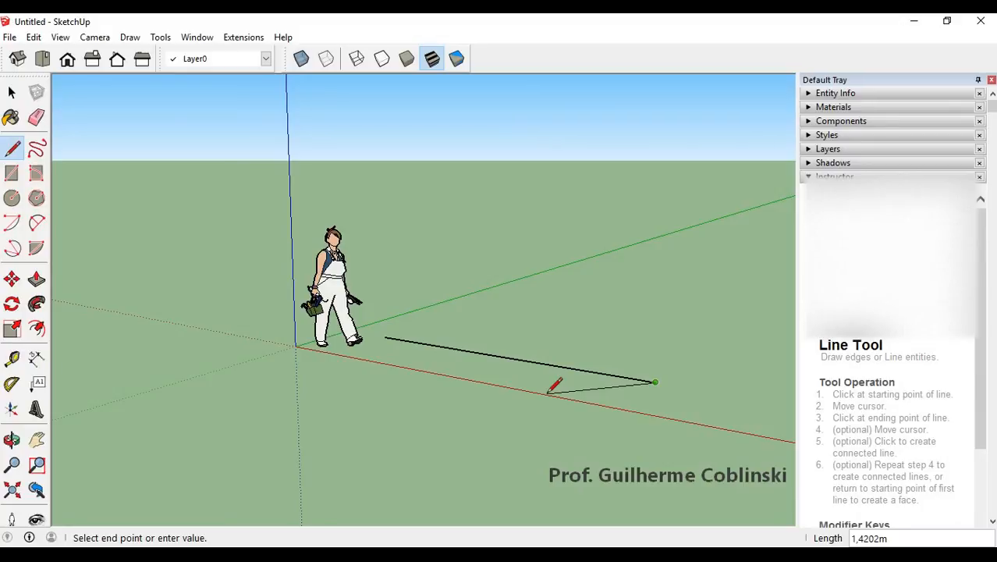
scroll(500, 394, "down", 1)
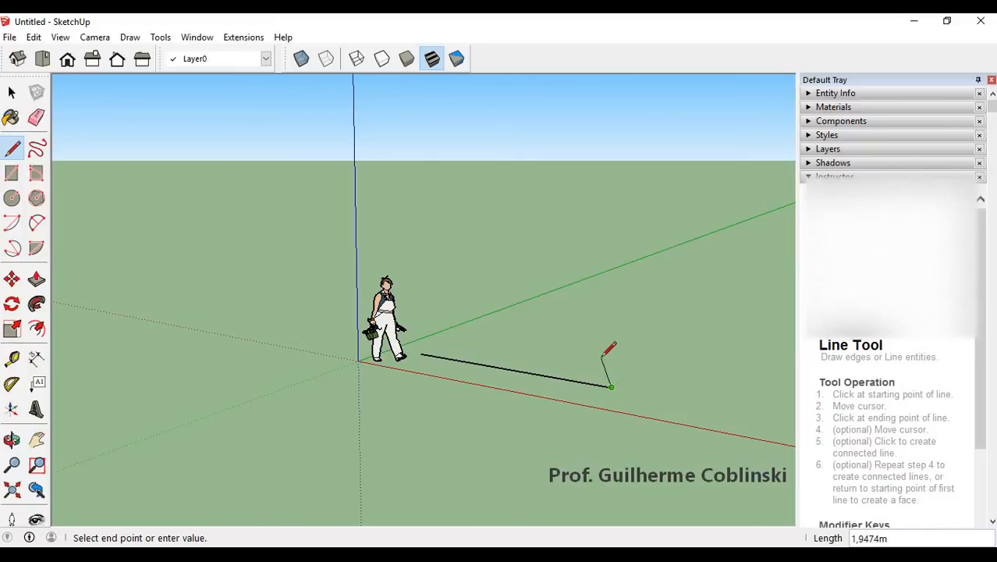
left_click(611, 386)
scroll(660, 368, "up", 3)
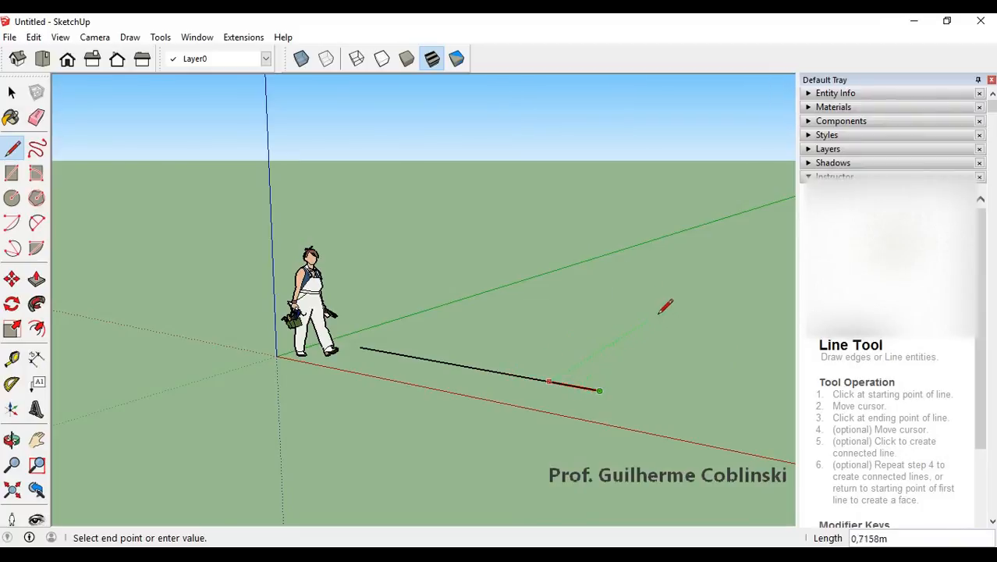
left_click(657, 352)
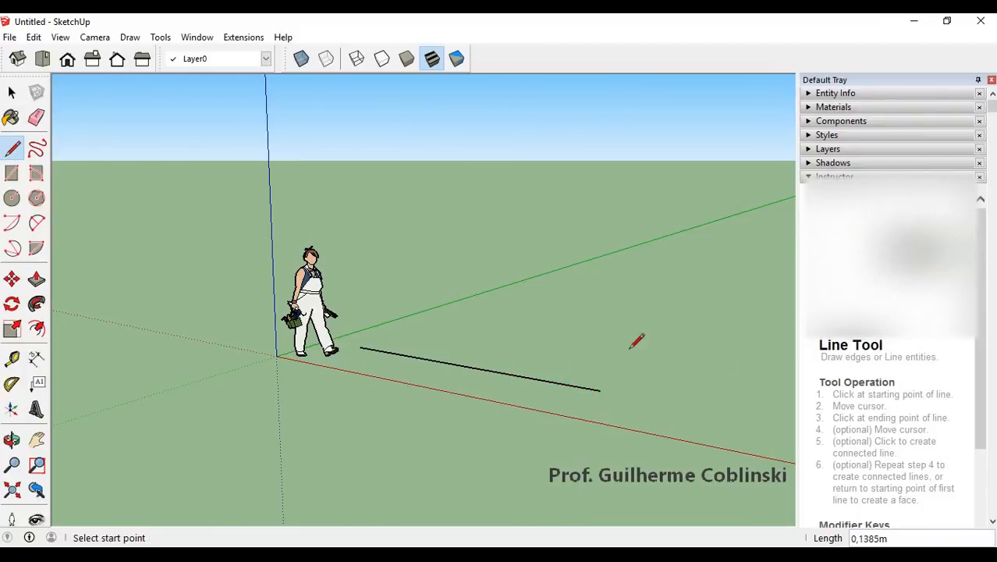
middle_click_drag(540, 377, 494, 383)
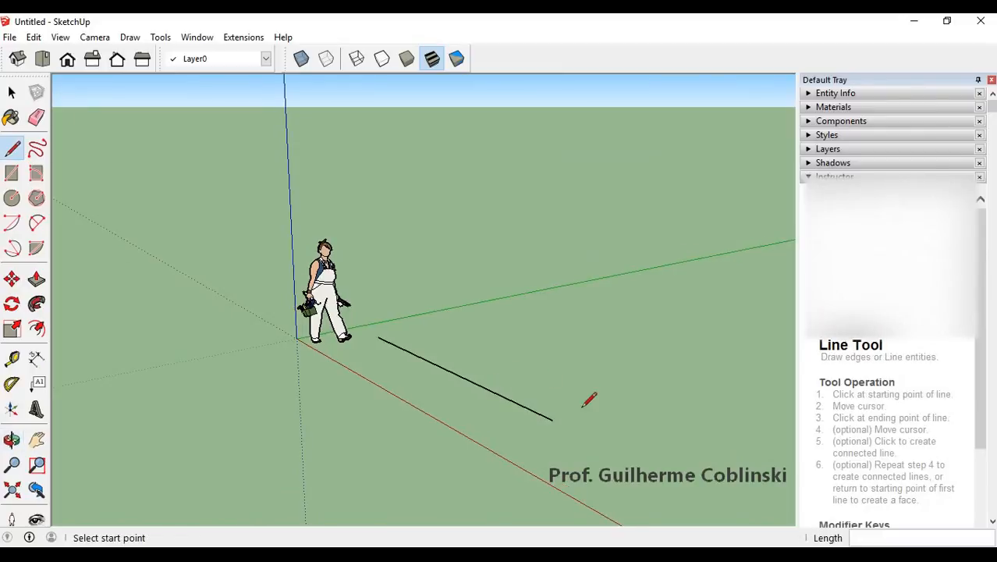
left_click(552, 419)
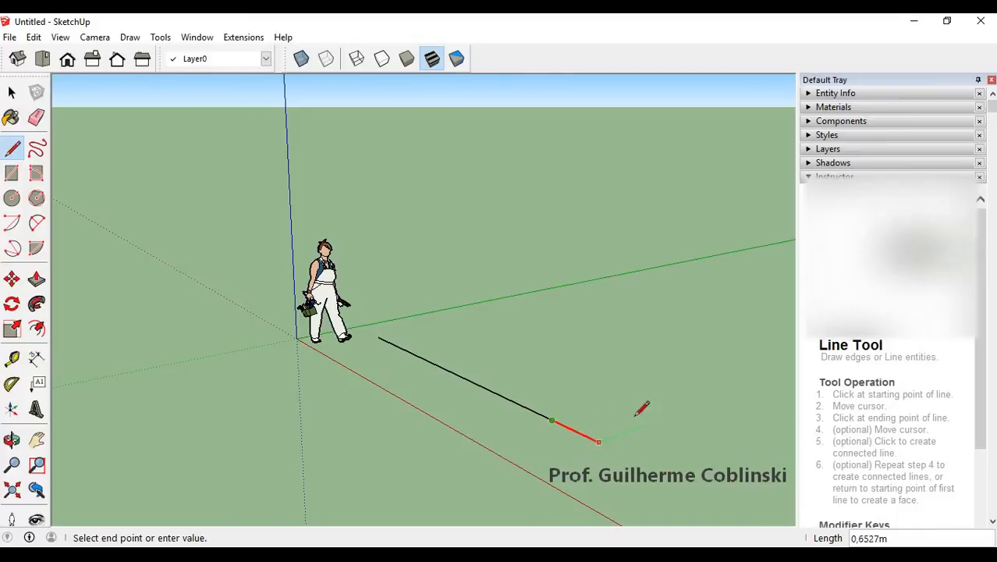
key("Up")
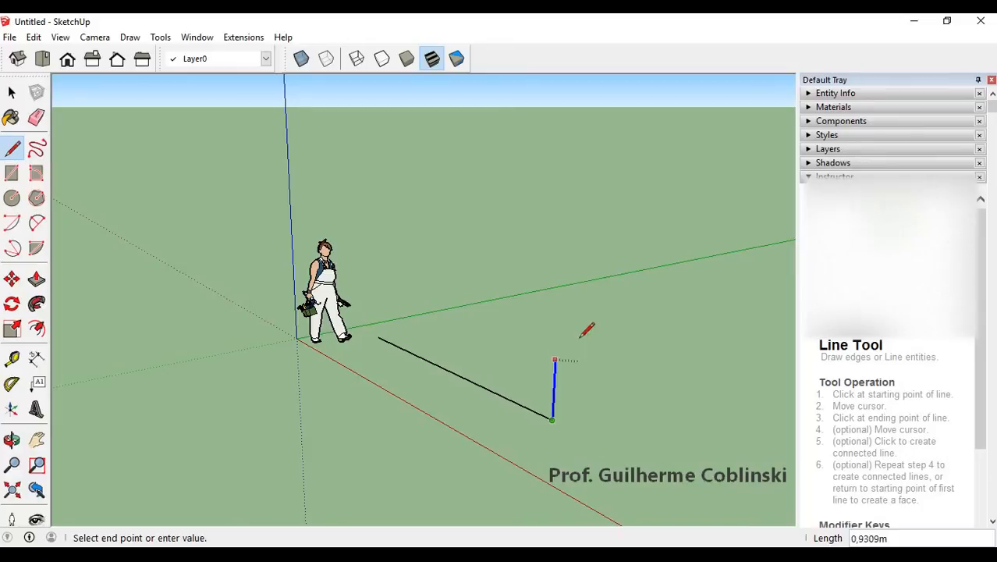
key("Escape")
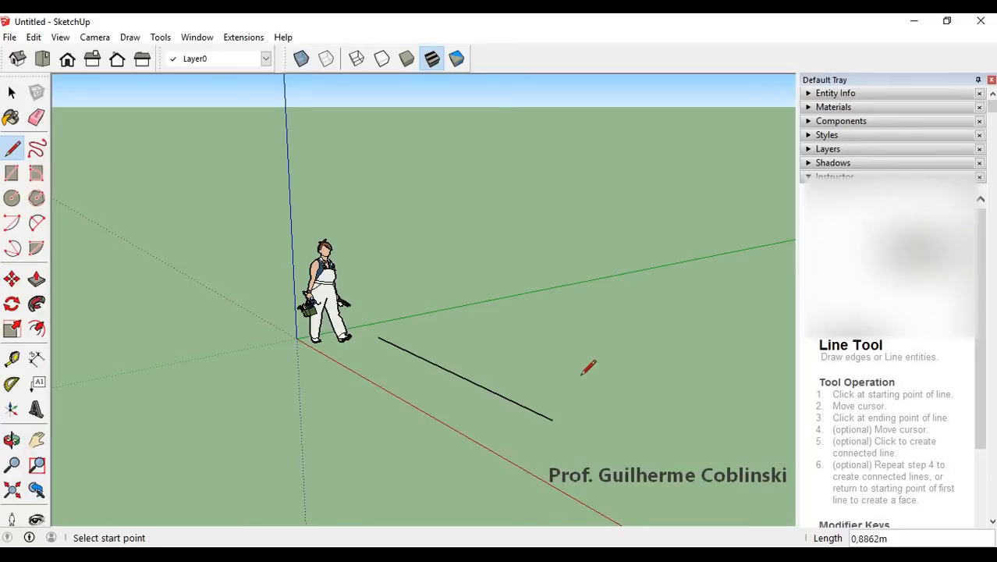
Complete a rectangle from the line's free end with a 3 m edge along the green axis, a 4 m edge parallel to red and a closing edge.
left_click(552, 419)
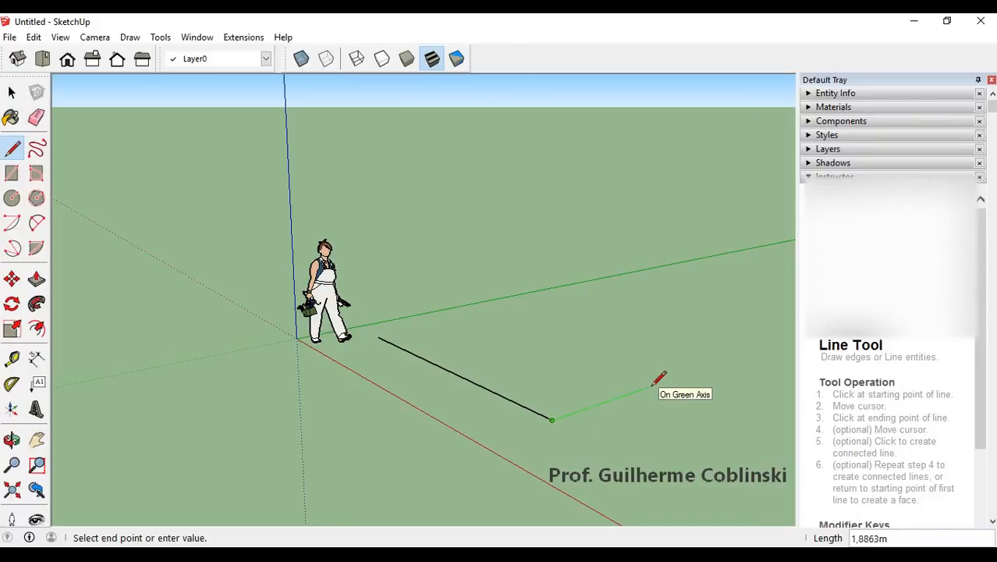
key("Return")
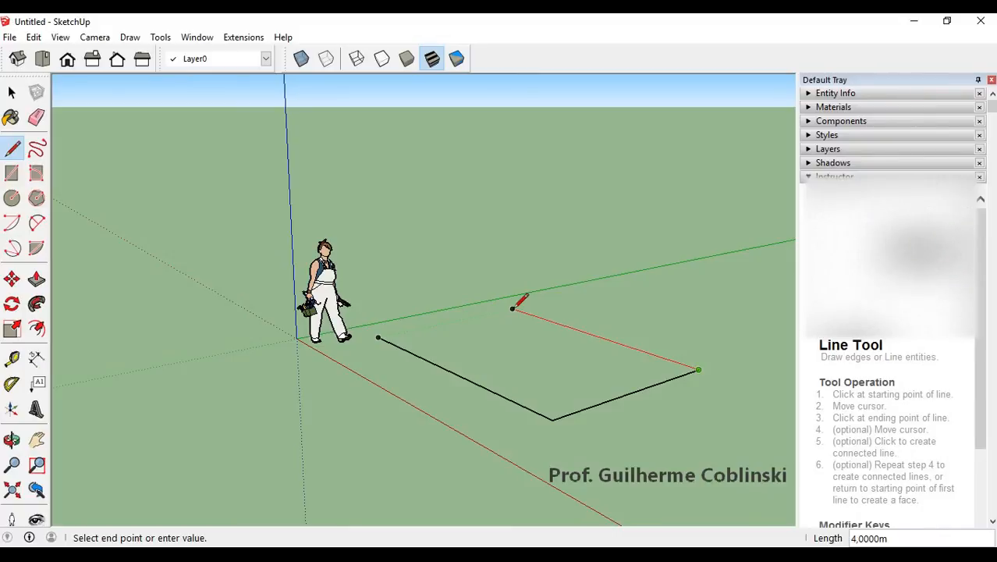
left_click(513, 308)
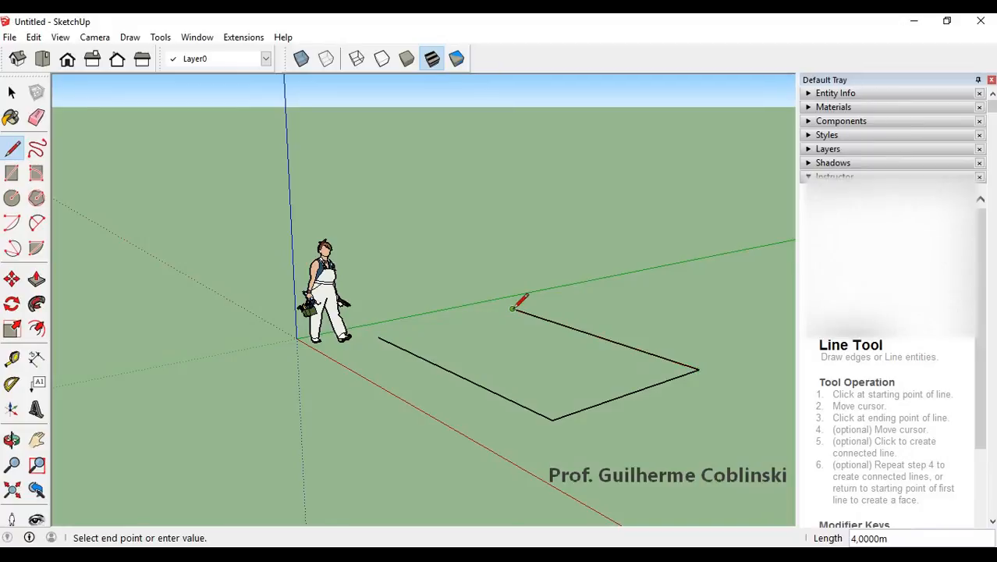
left_click(379, 337)
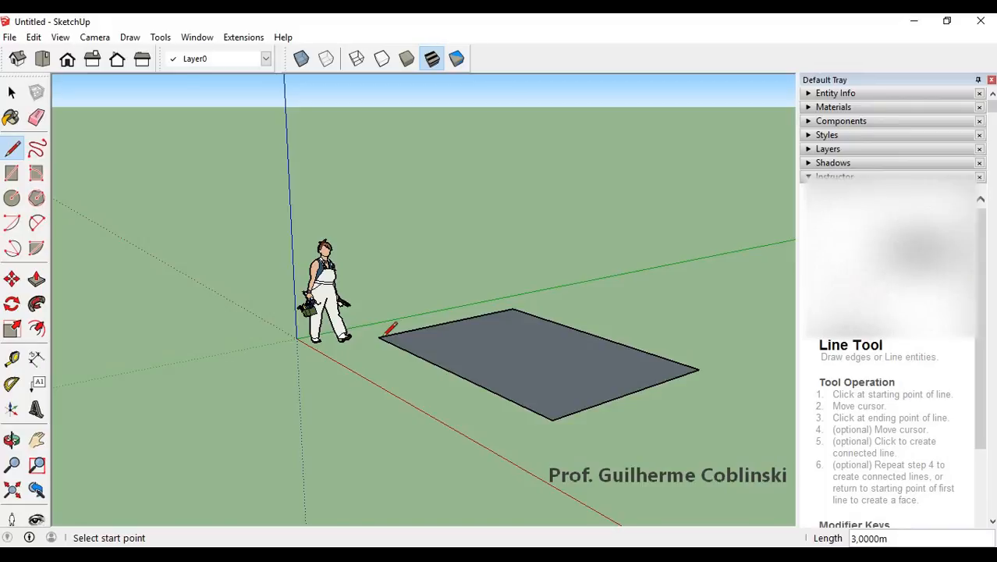
Delete only the face enclosed by the rectangle's four edges.
left_click(11, 92)
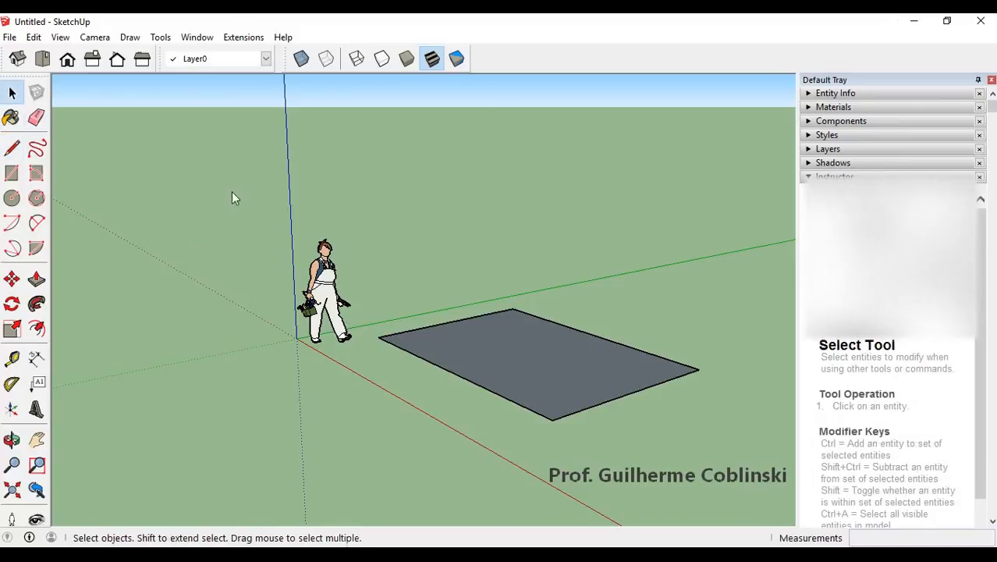
left_click(478, 385)
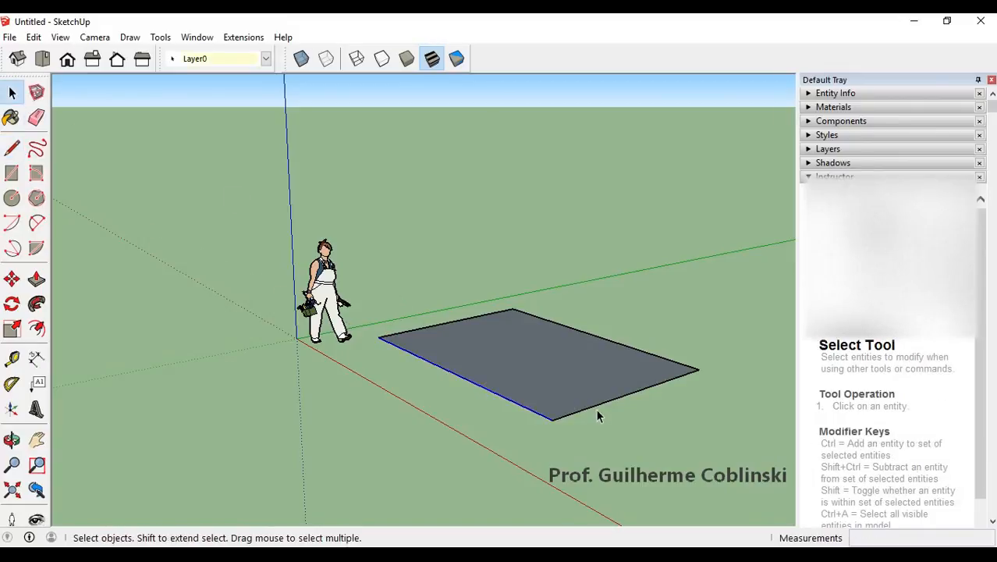
left_click(630, 348)
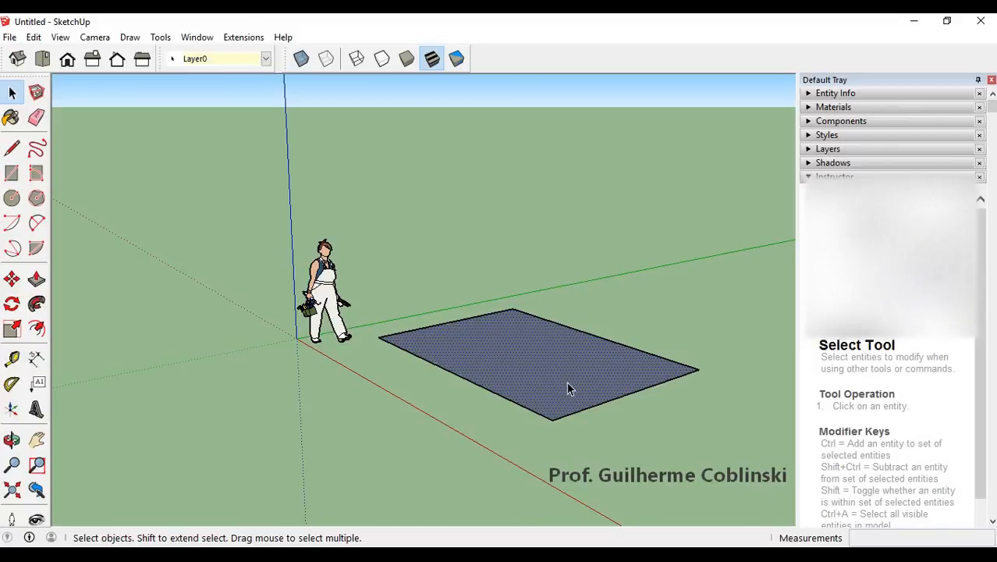
key("Delete")
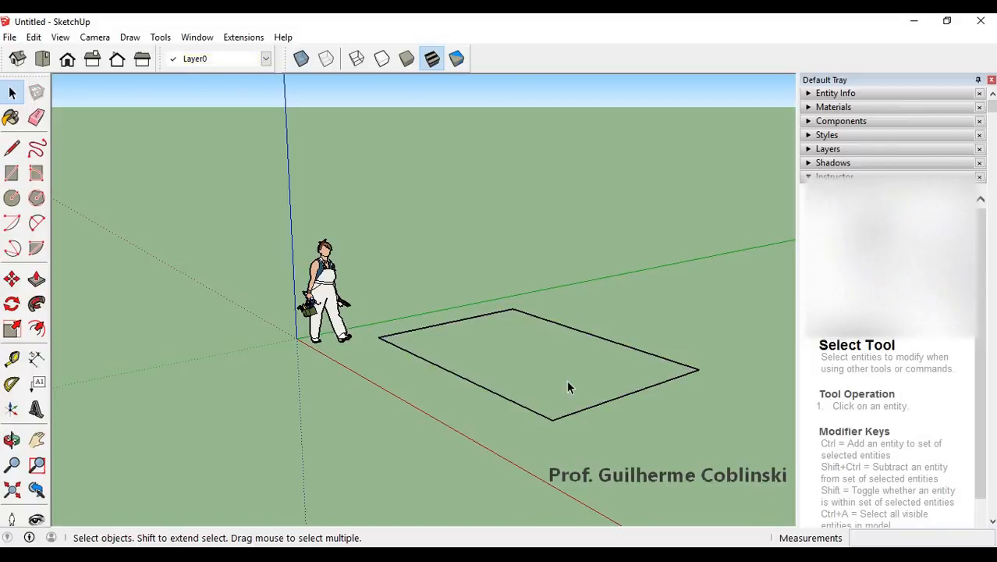
Recreate the rectangle's face by tracing a line over its 3 m edge nearest the person figure, corner to corner.
scroll(549, 354, "up", 3)
middle_click_drag(558, 366, 534, 369)
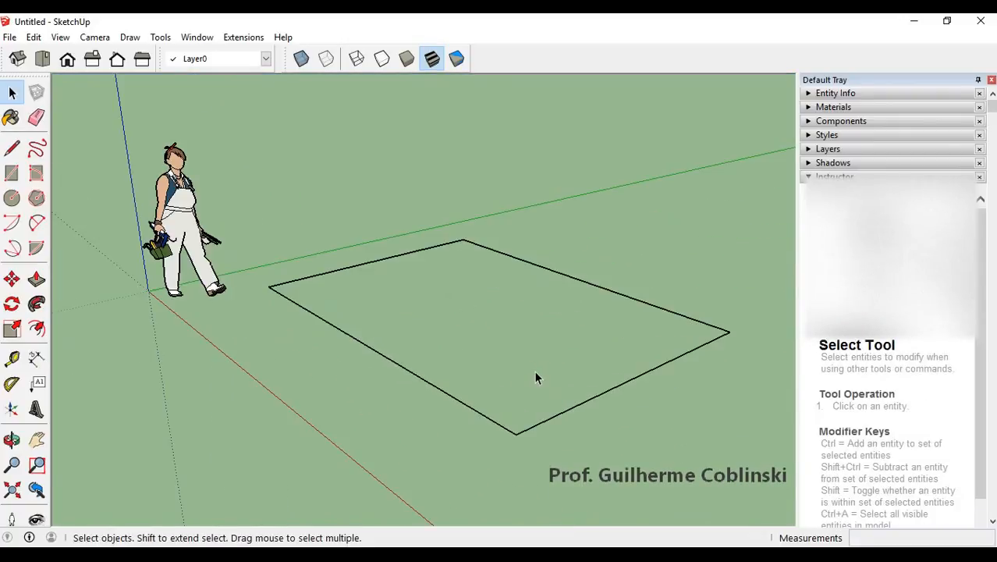
key("l")
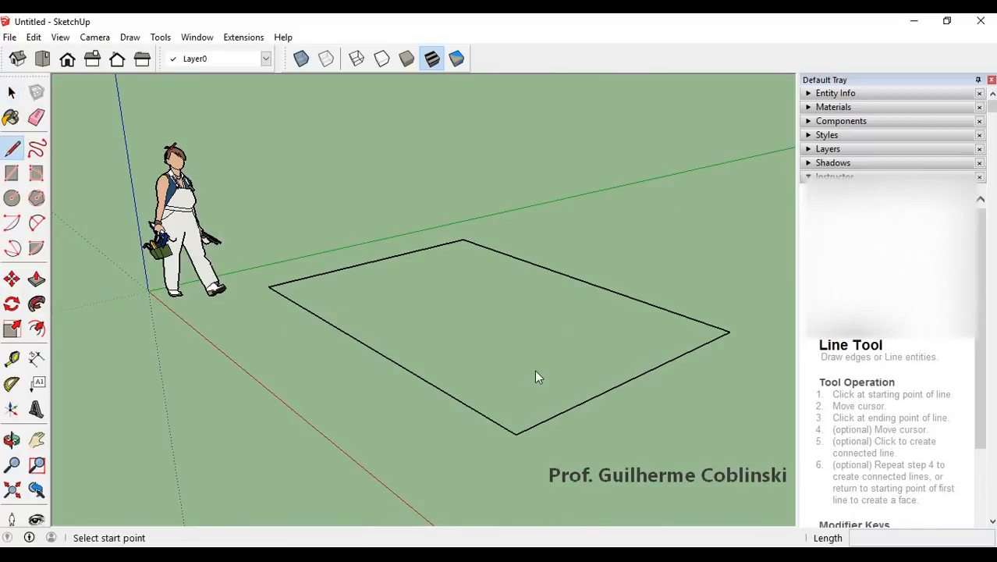
left_click(269, 287)
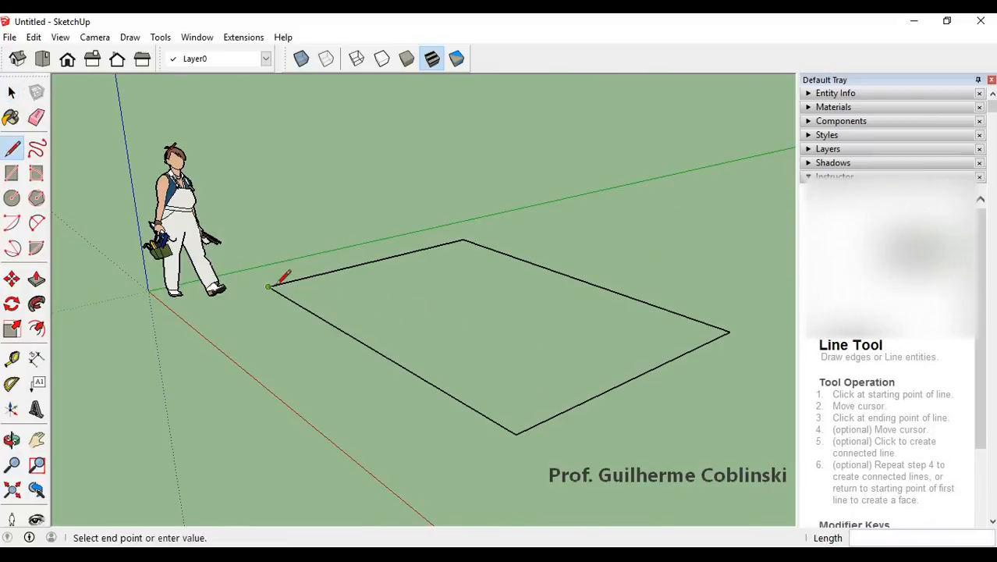
left_click(464, 238)
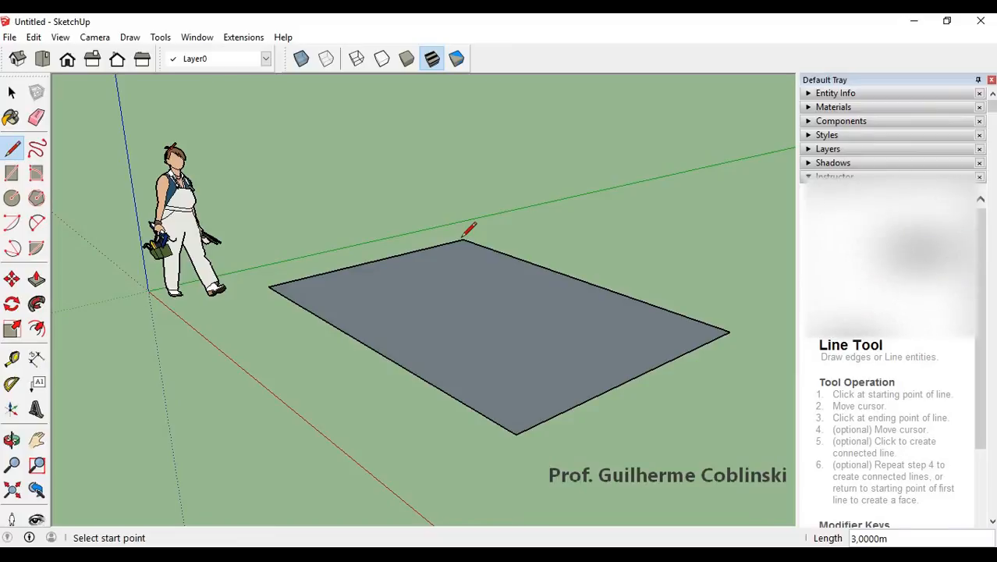
key("space")
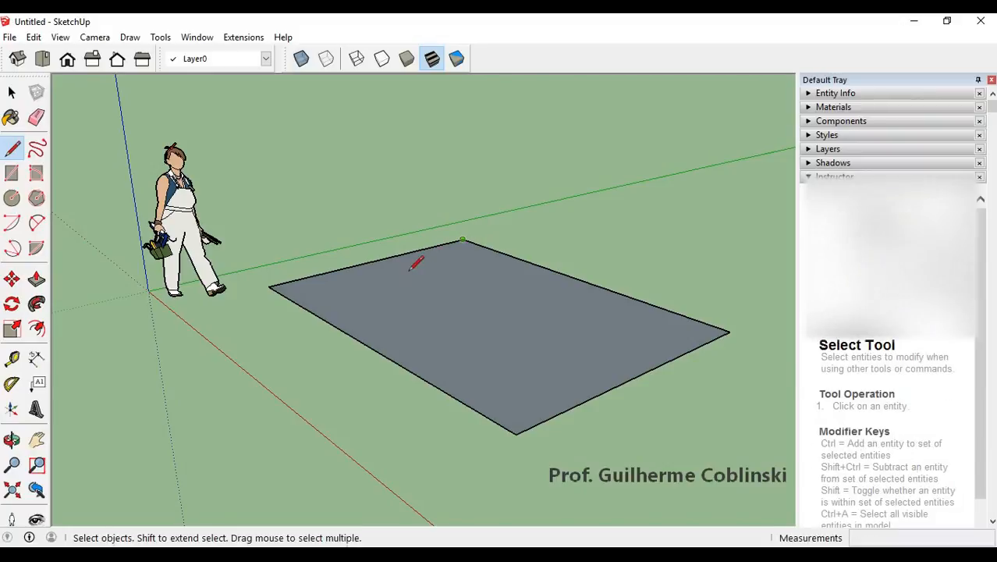
Split the 3 m edge by tracing a 1.5 m line from the corner beside the figure to its midpoint, and check by selecting that half.
left_click(12, 148)
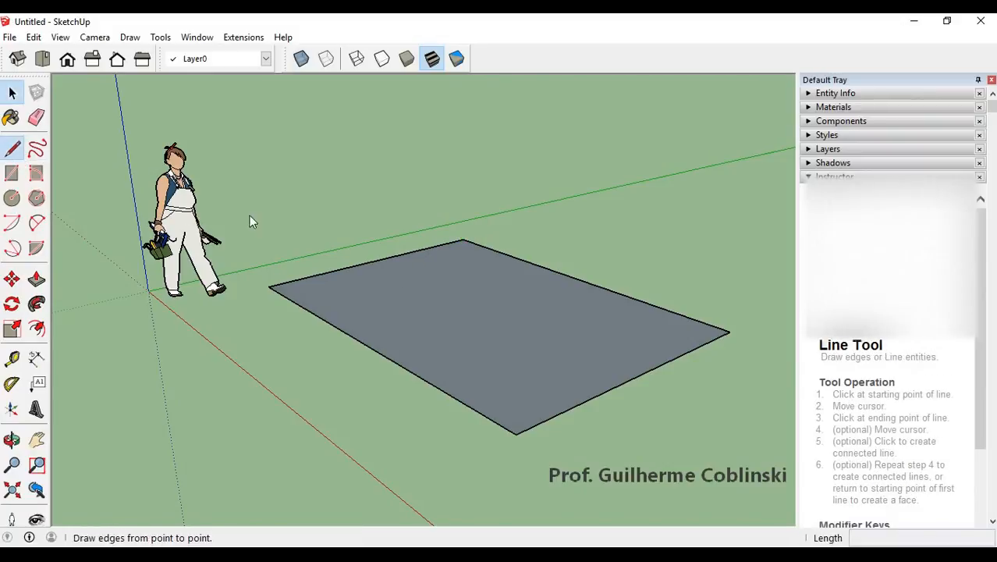
left_click(268, 286)
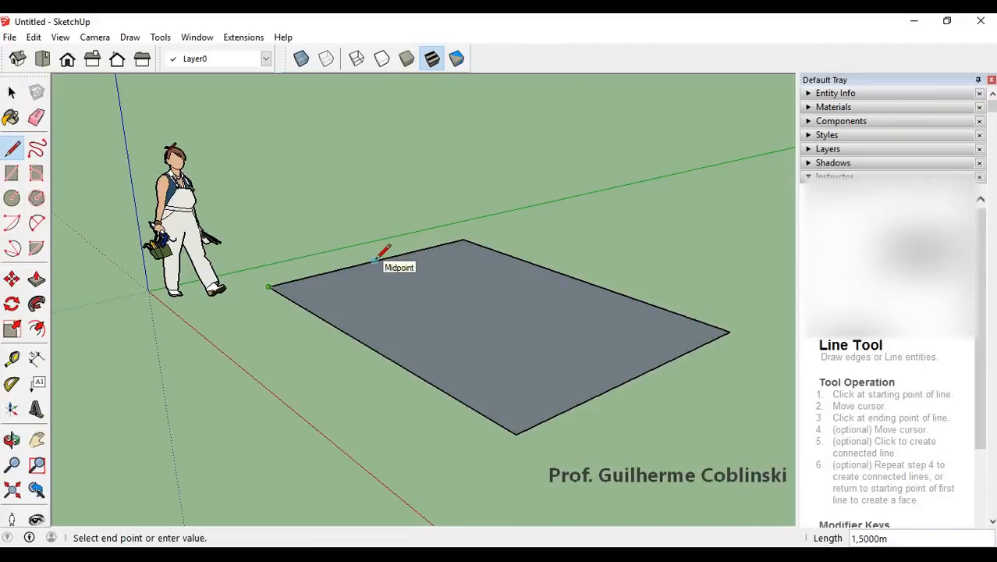
key("Escape")
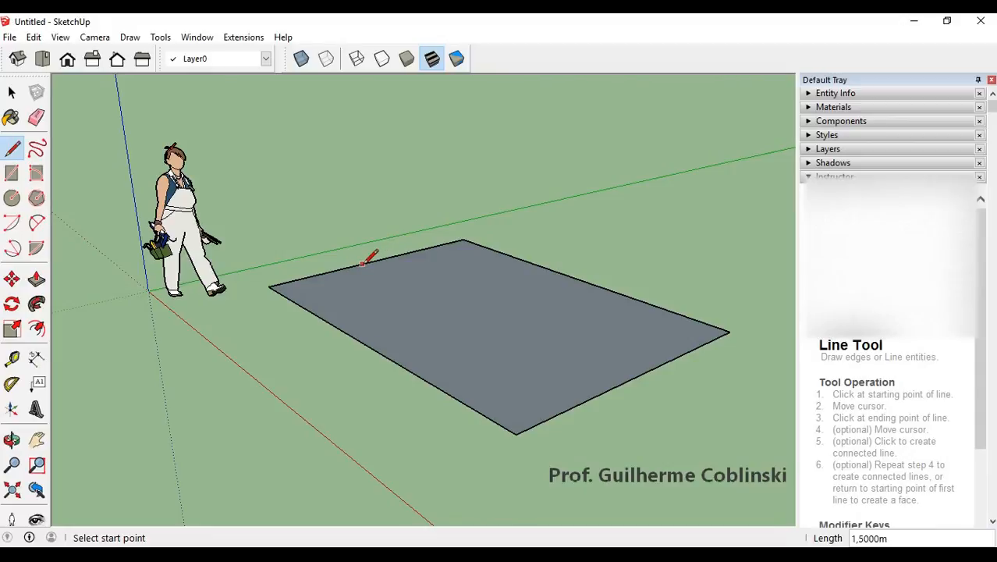
left_click(12, 94)
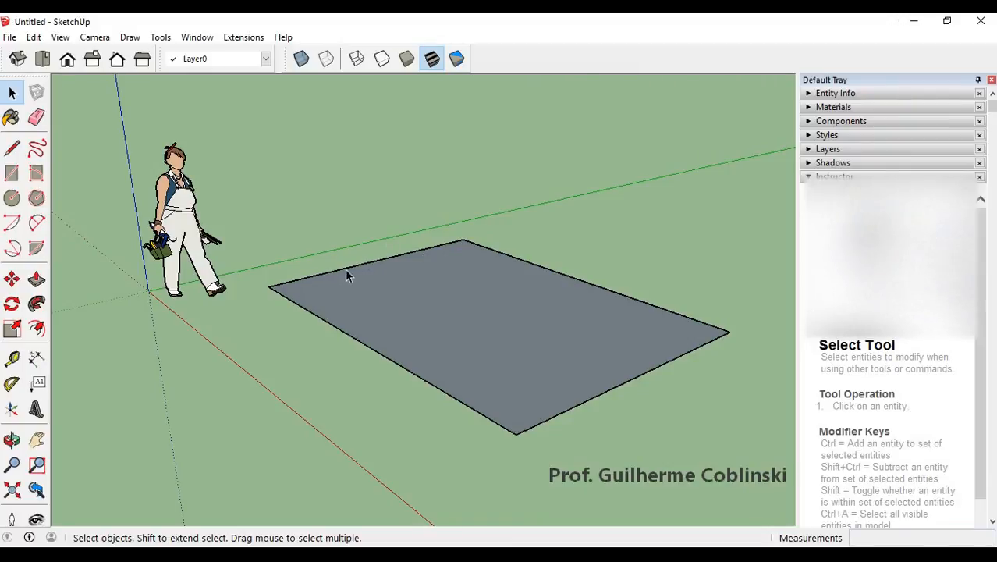
left_click(332, 275)
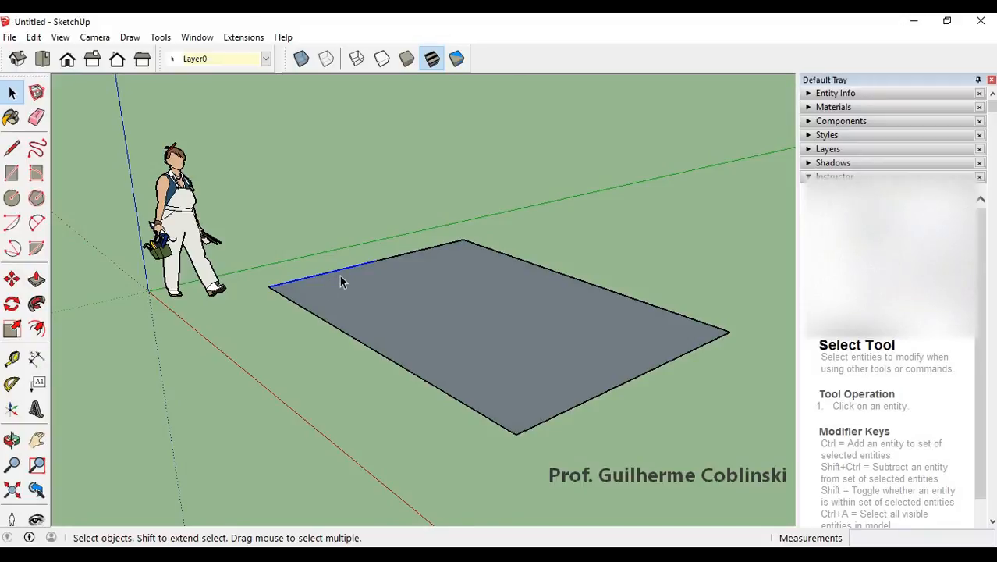
left_click(342, 238)
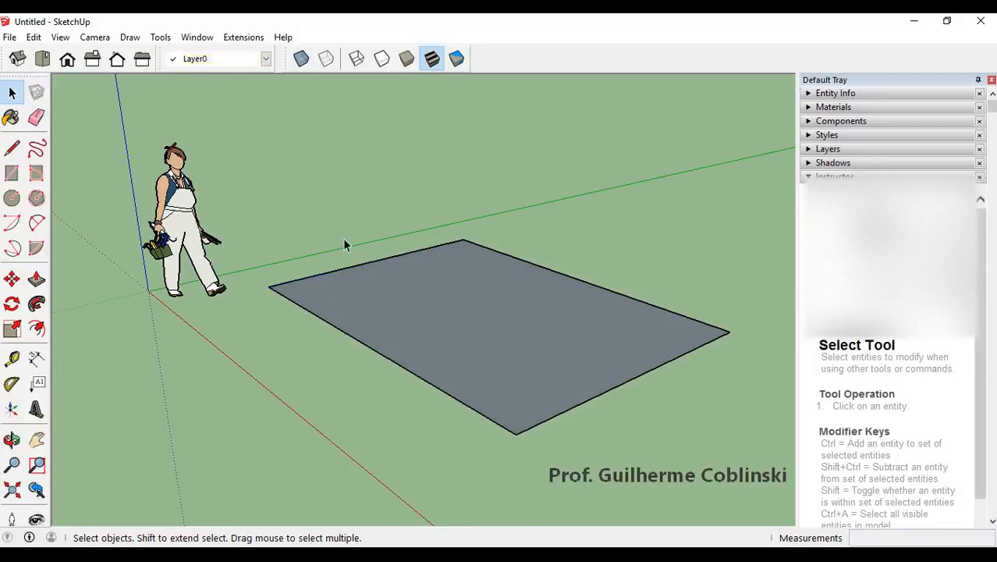
Delete the face again and recreate it by tracing a segment about 0.97 m long over the 4 m edge nearest the red axis.
left_click(414, 293)
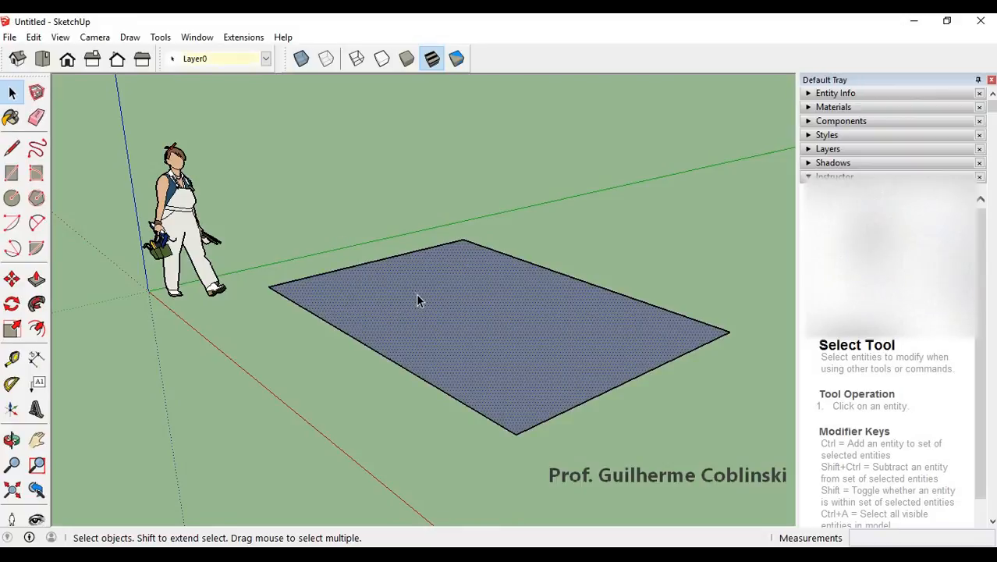
key("Delete")
left_click(12, 148)
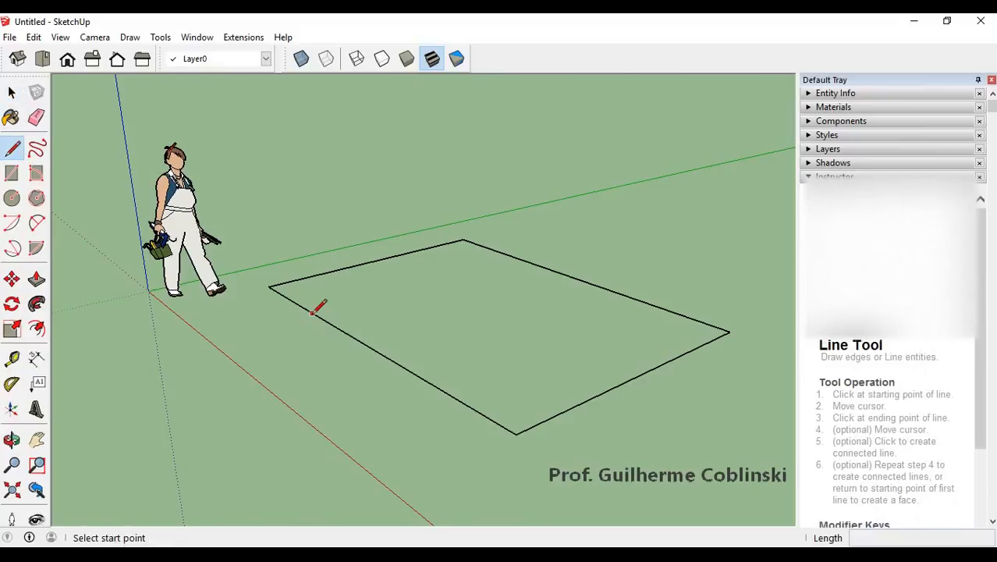
left_click(312, 313)
left_click(365, 344)
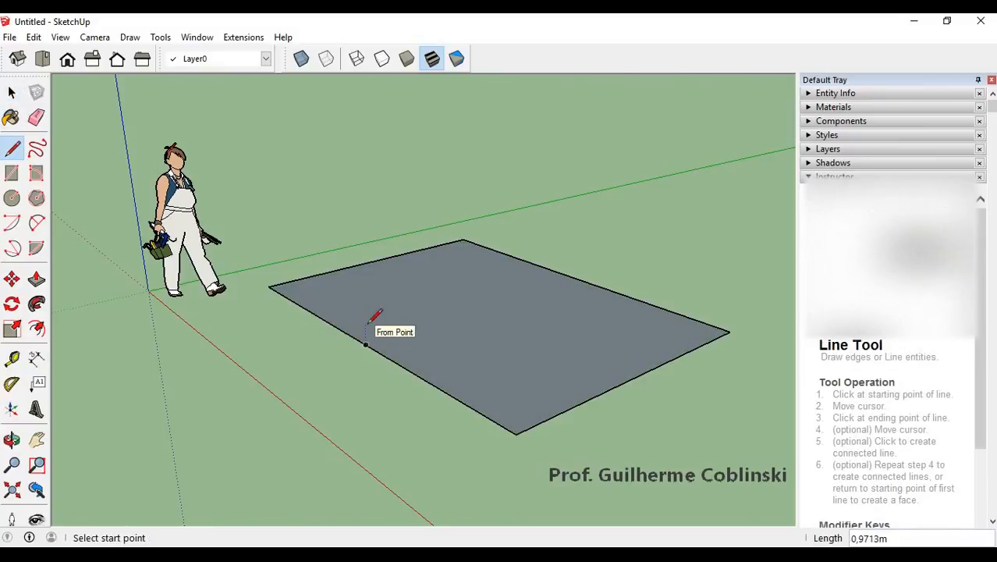
key("ctrl+z")
key("ctrl+y")
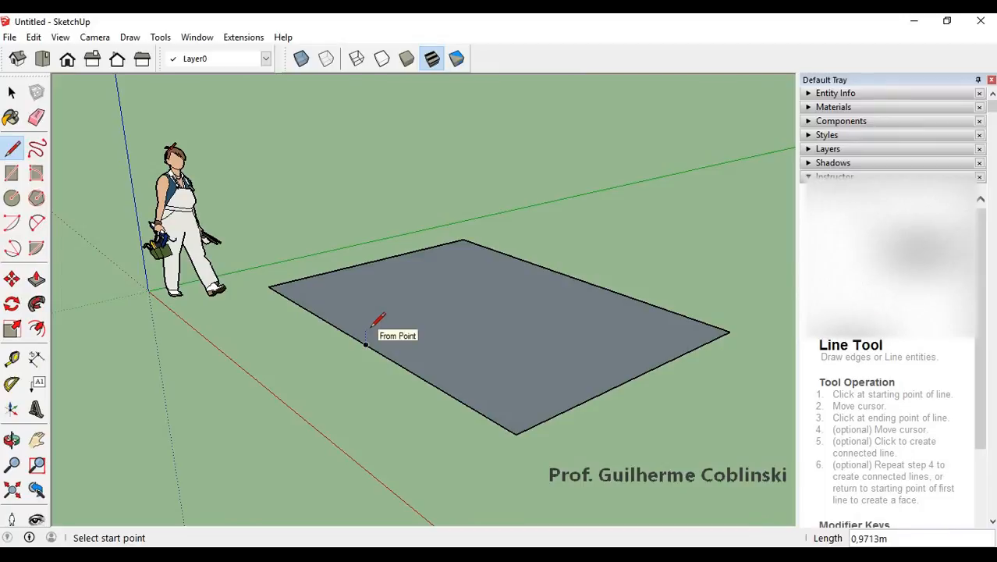
key("space")
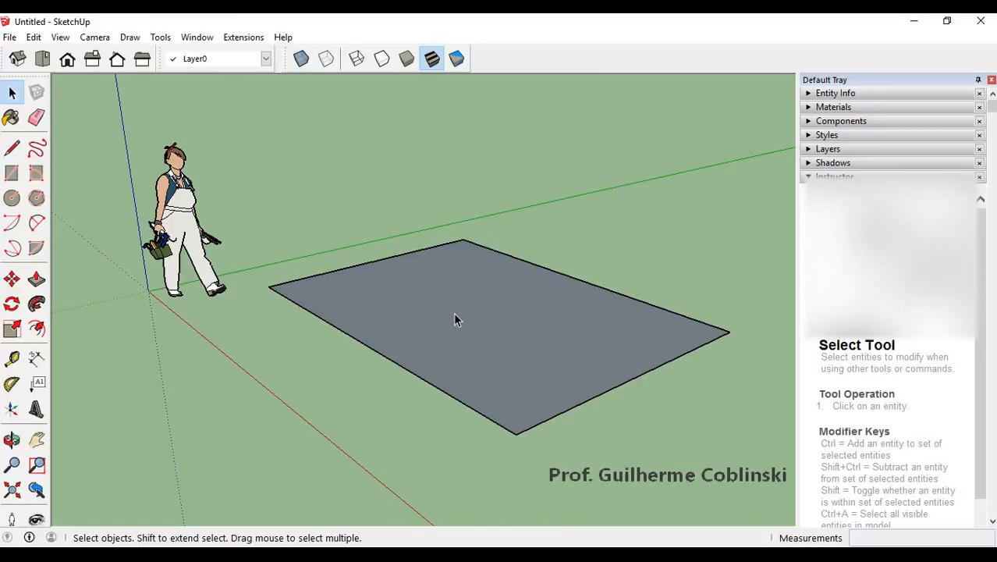
Draw a small rectangle about 0.62 m by 0.48 m on the face, near the corner closest to the person figure.
middle_click_drag(406, 364, 344, 337)
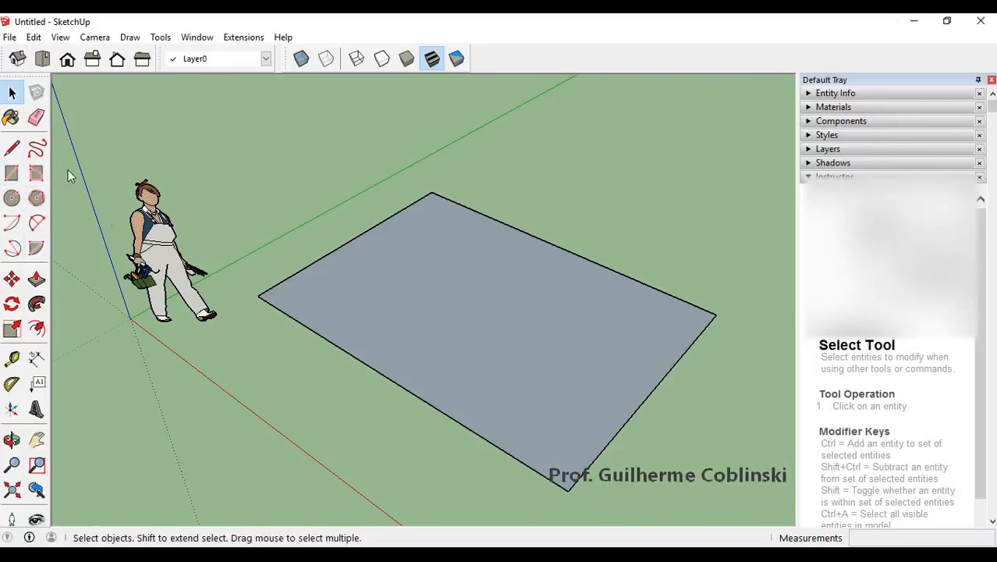
key("r")
left_click(312, 293)
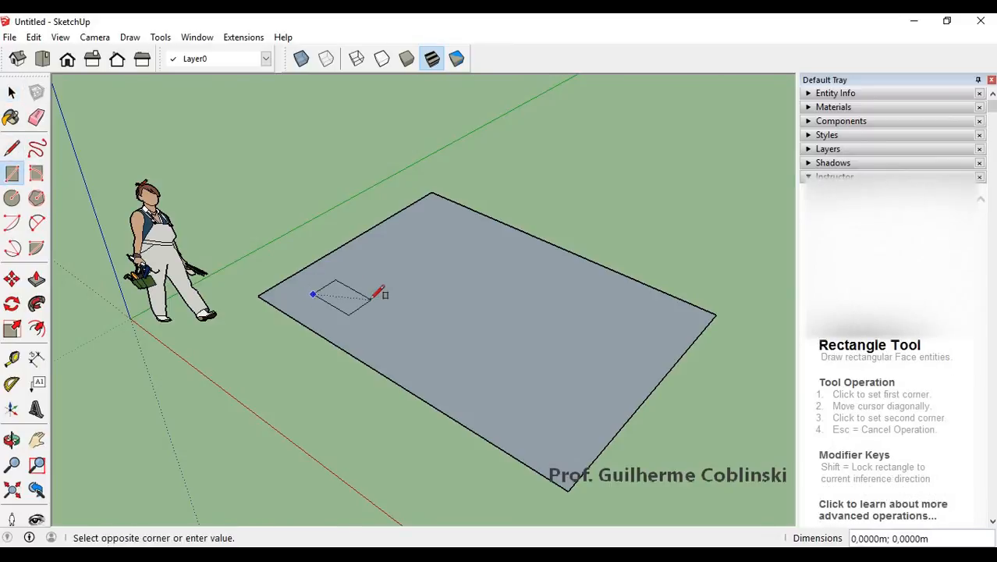
left_click(383, 294)
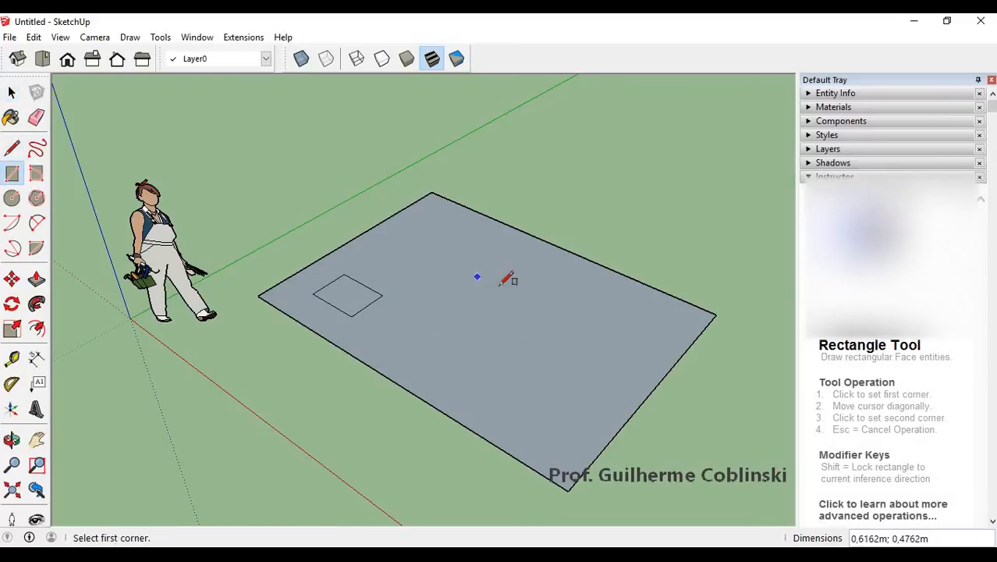
Draw a second small rectangle about 0.54 m by 0.54 m on the face, near the corner farthest from the person figure.
left_click(604, 322)
left_click(676, 319)
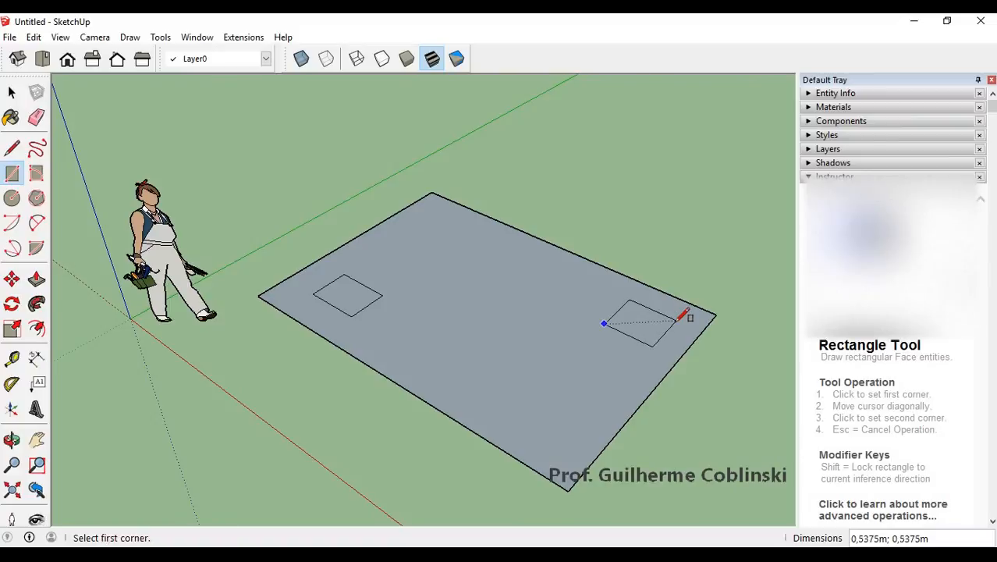
key("space")
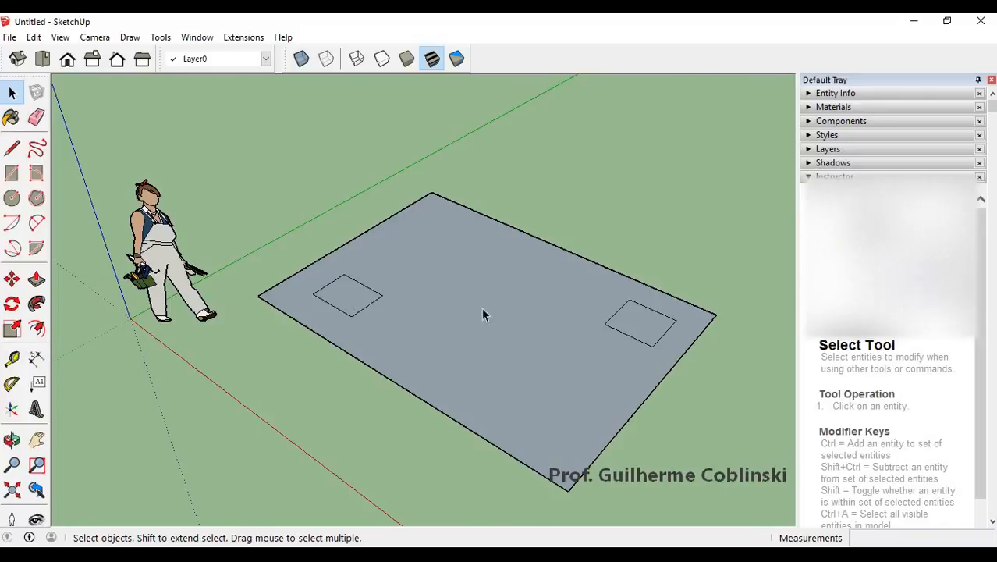
Select the large face together with its bounding edges and make them a group.
double_click(415, 263)
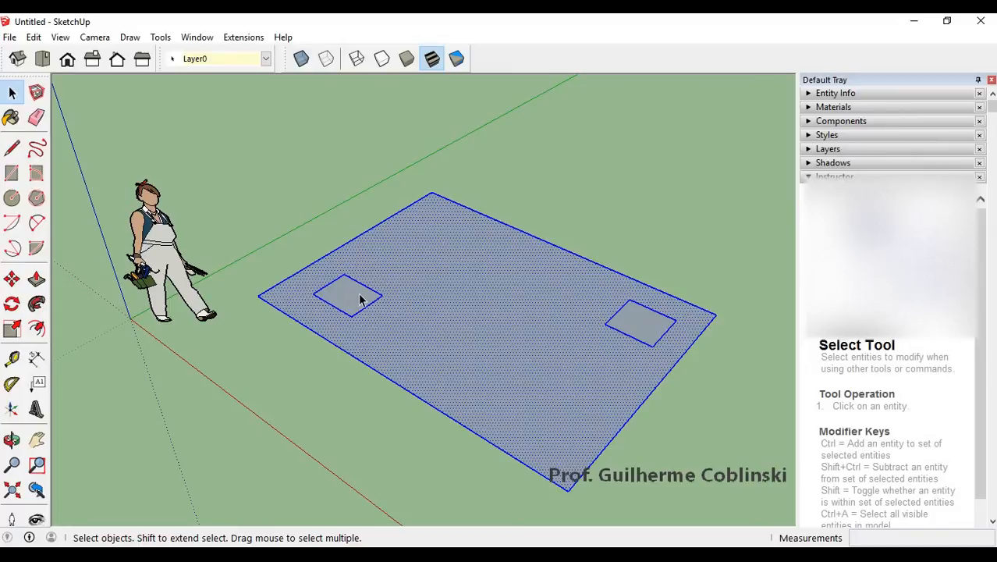
right_click(490, 290)
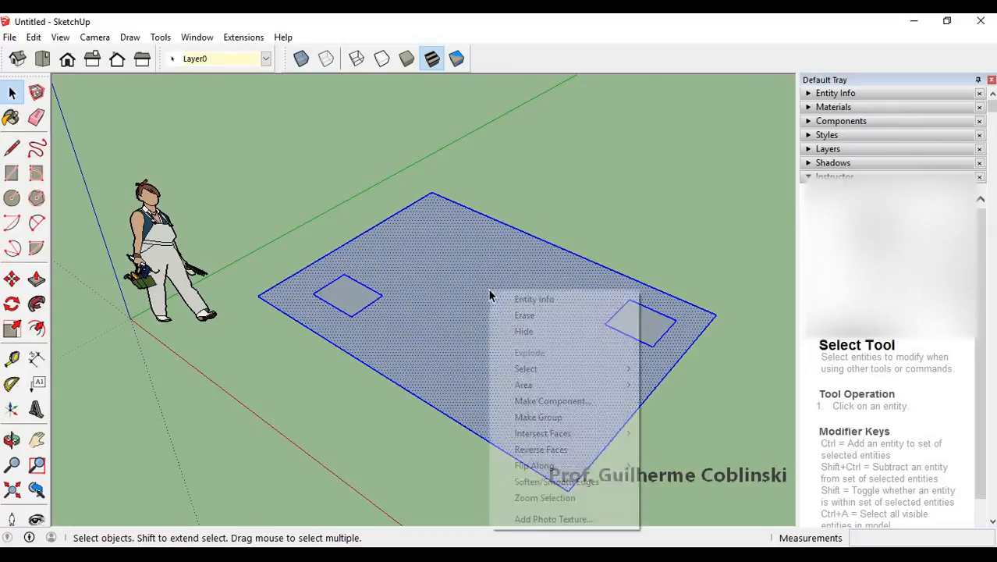
left_click(576, 419)
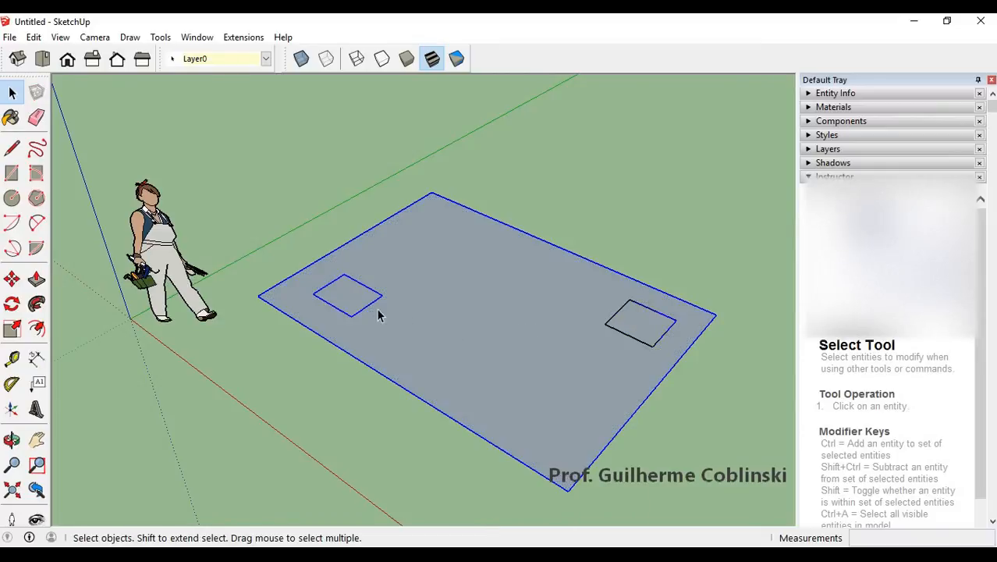
Try moving the large grouped rectangle about 1.97 m along the green axis, return it to its place and clear the selection.
key("m")
left_click_drag(476, 307, 561, 235)
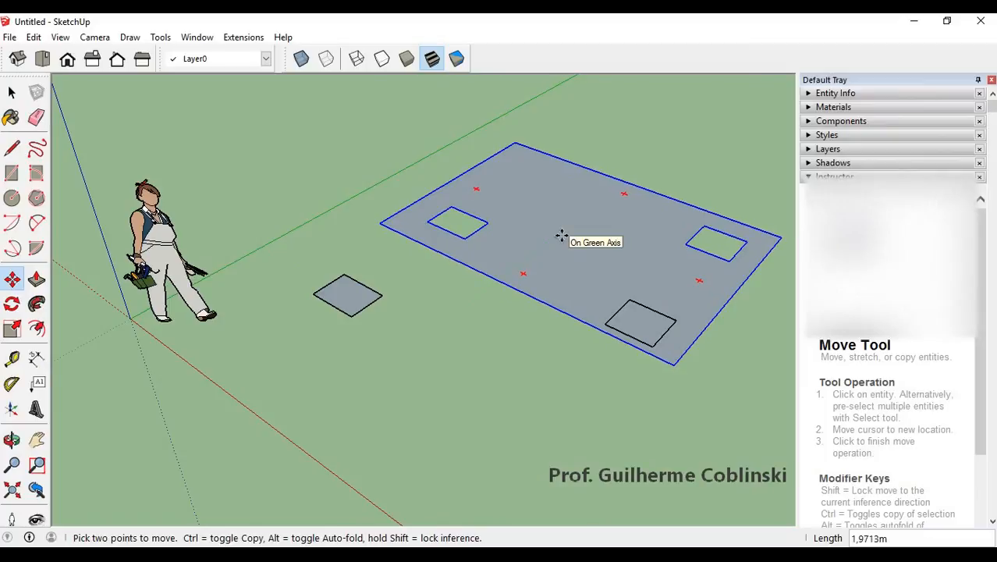
key("space")
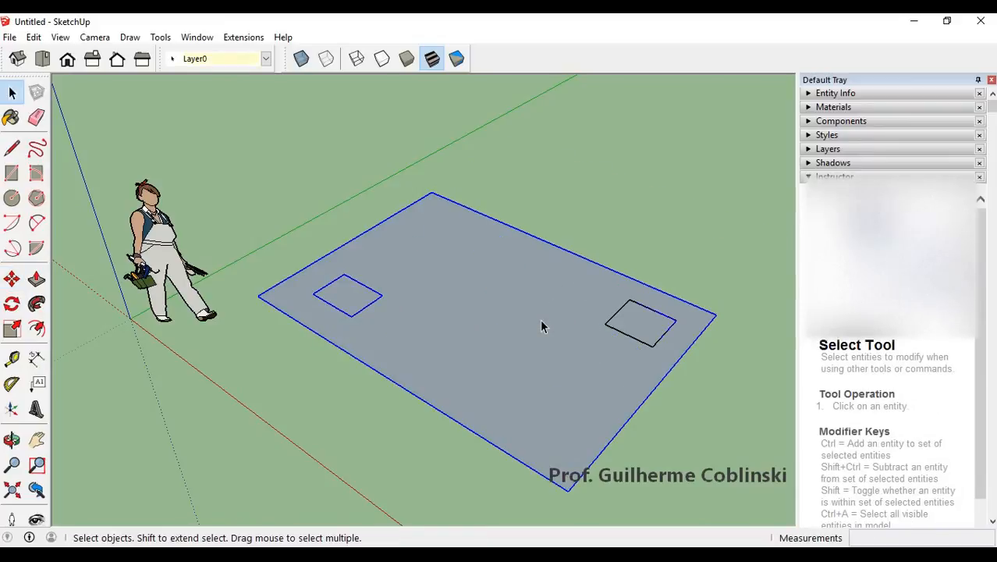
left_click(484, 196)
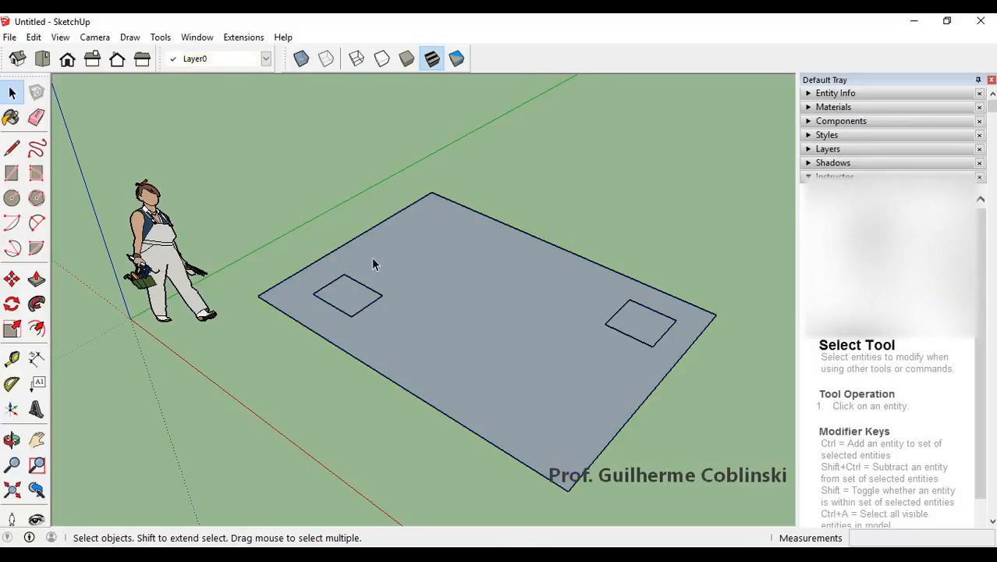
Draw a new rectangle on the ground beside the large one, on the side away from the person figure.
scroll(297, 234, "down", 4)
scroll(488, 323, "up", 2)
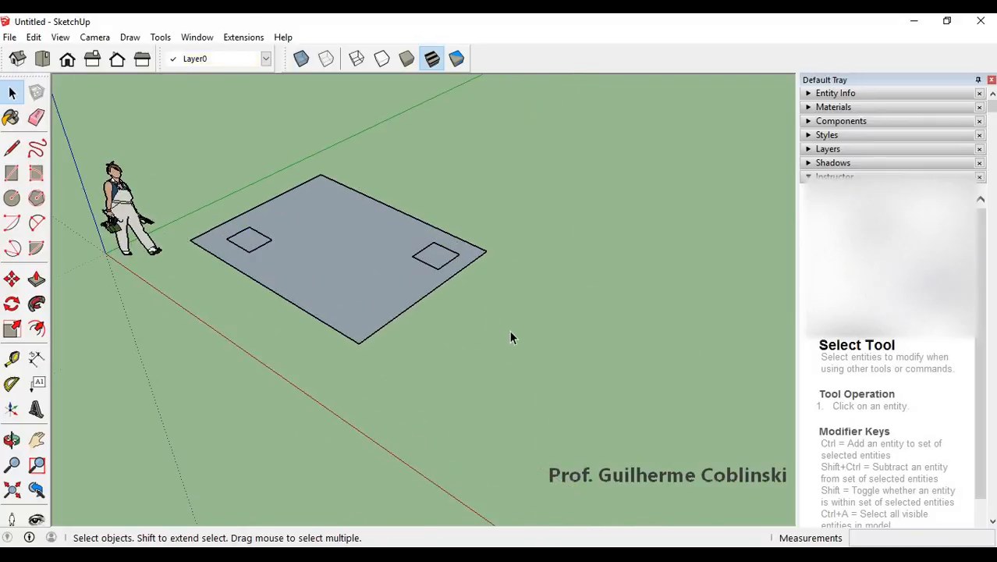
key("r")
left_click(476, 341)
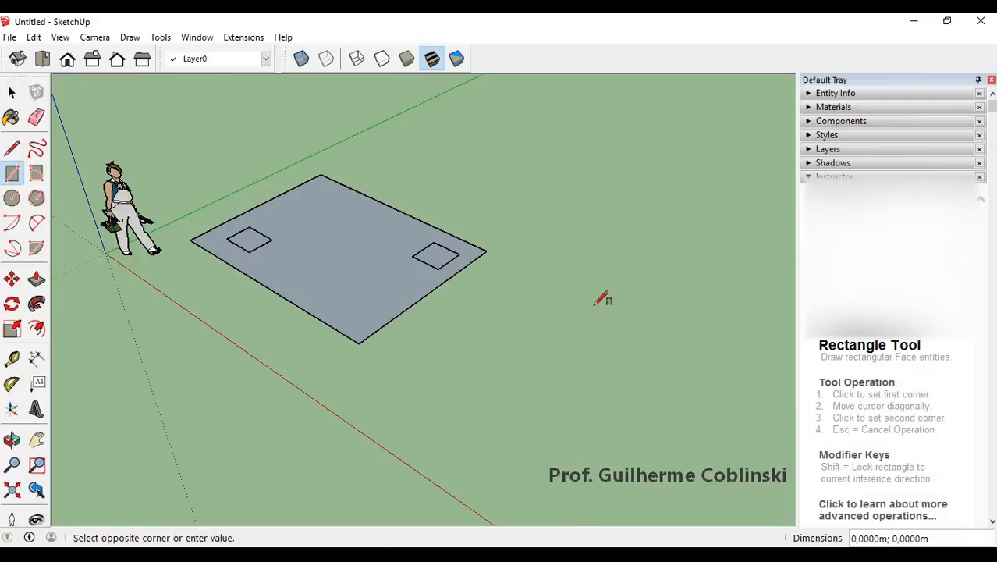
left_click(682, 316)
Draw a smaller rectangle centrally inside the new rectangle's face.
scroll(669, 343, "up", 3)
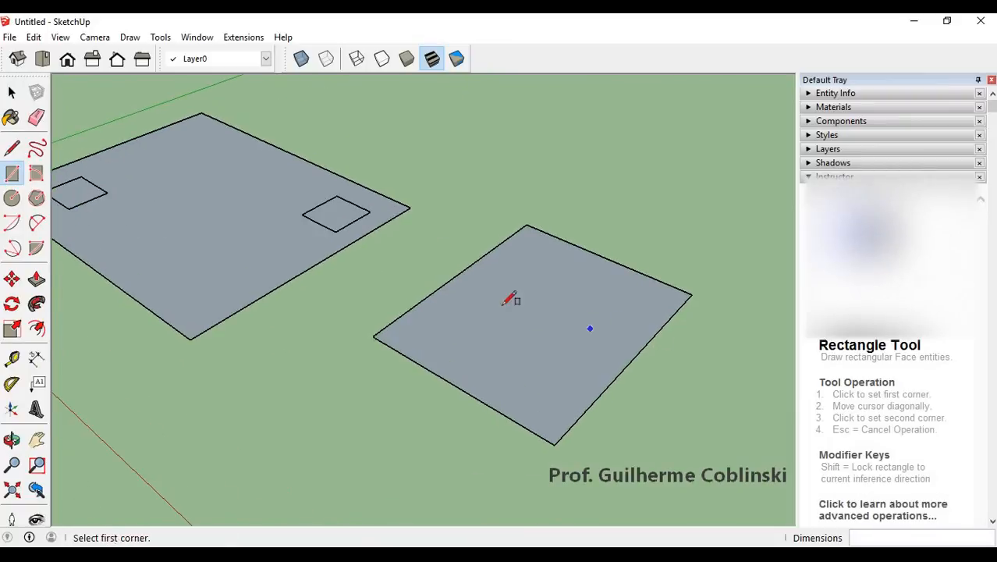
left_click(458, 329)
left_click(603, 311)
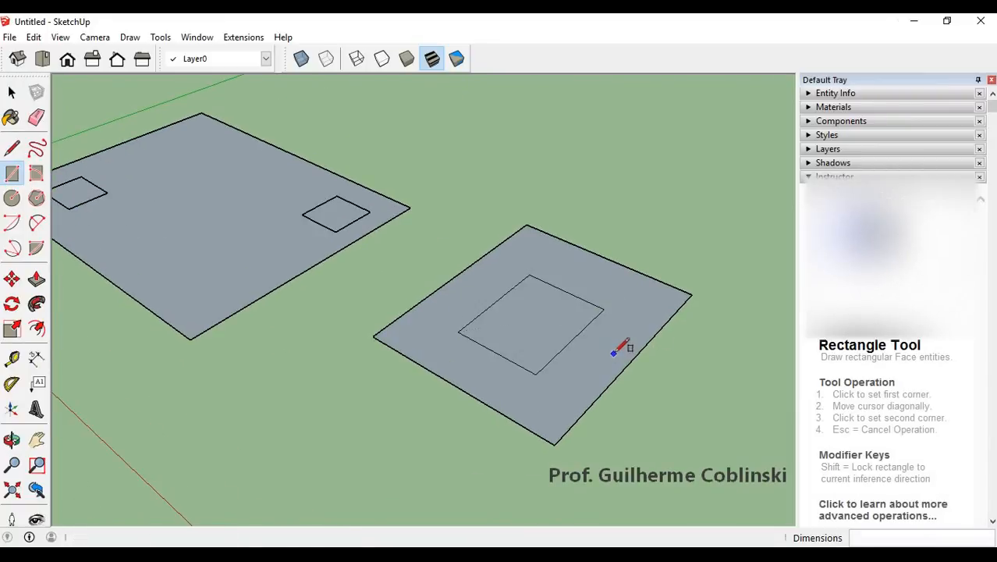
Check that the inner and outer faces of the new rectangle select separately, and group the inner face with its edges.
key("space")
left_click(536, 311)
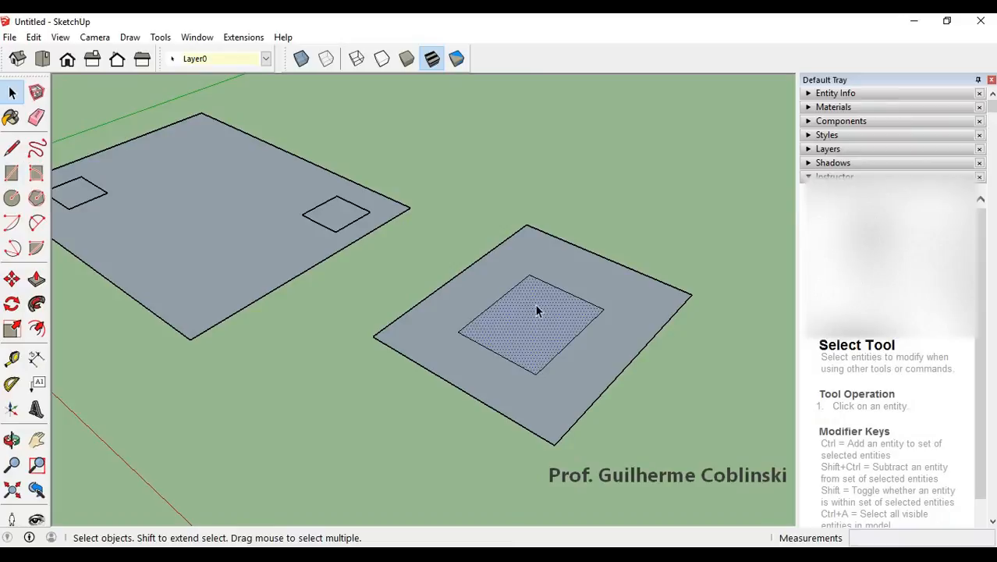
left_click(605, 286)
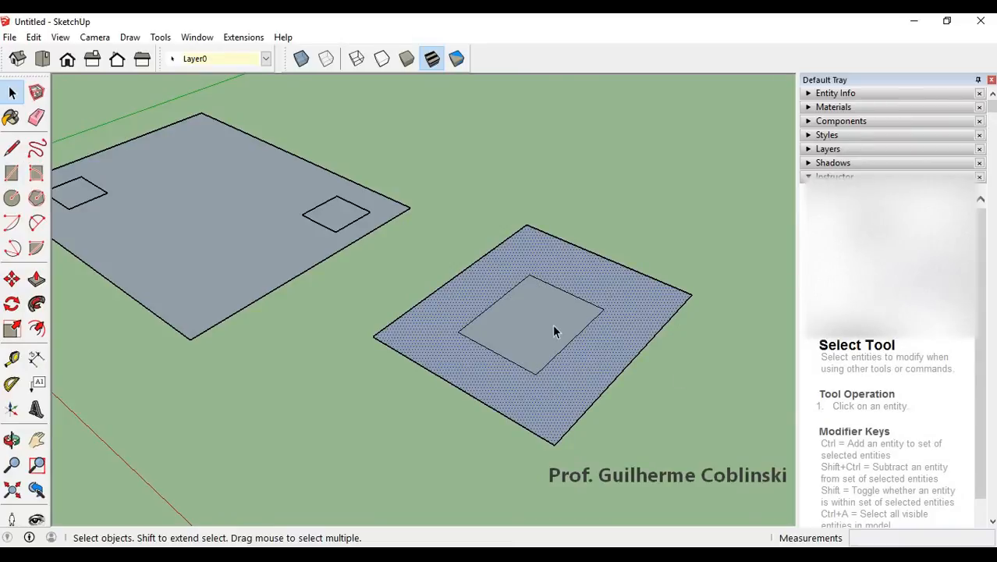
left_click(553, 328)
left_click(632, 312)
left_click(567, 330)
right_click(568, 331)
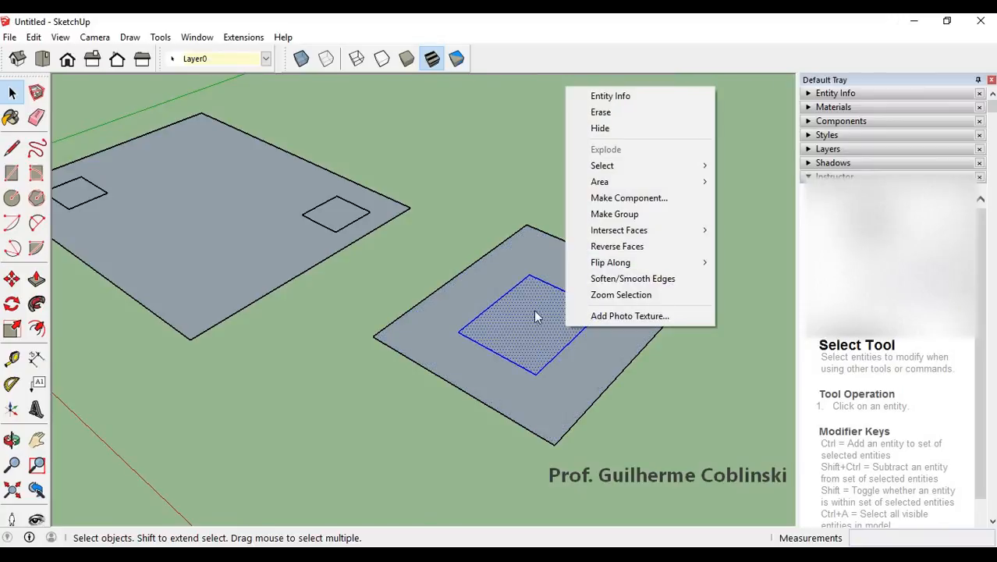
left_click(612, 216)
Move the inner group about 2.79 m out of the outer rectangle, select the outer face to check it, and undo the move.
scroll(449, 312, "down", 1)
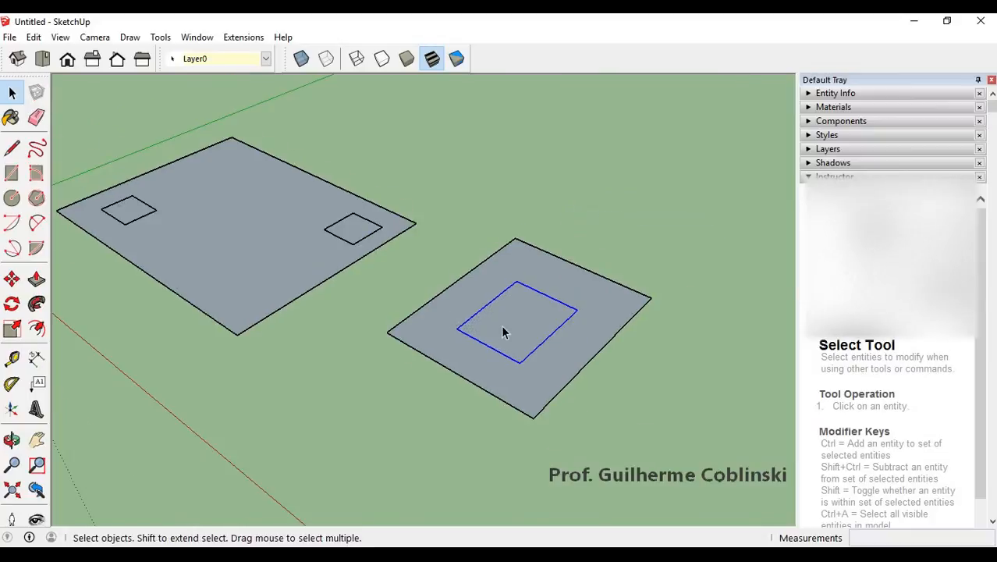
key("m")
left_click(529, 322)
left_click(628, 217)
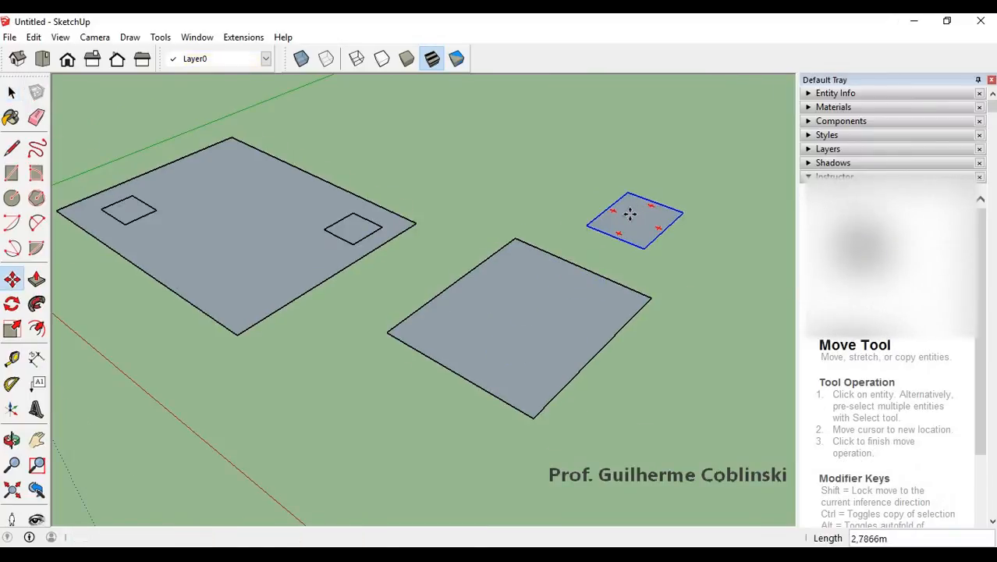
key("space")
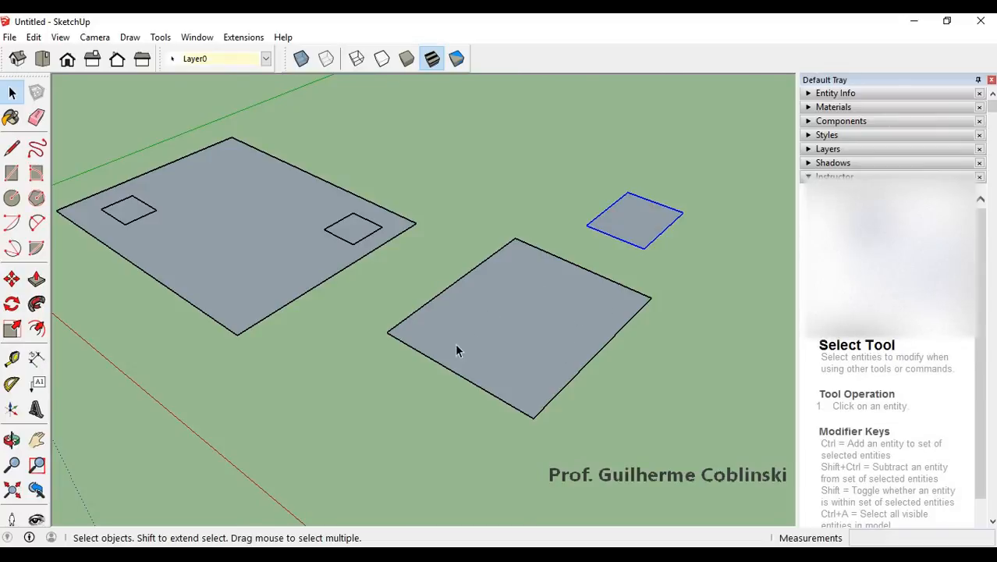
left_click(555, 331)
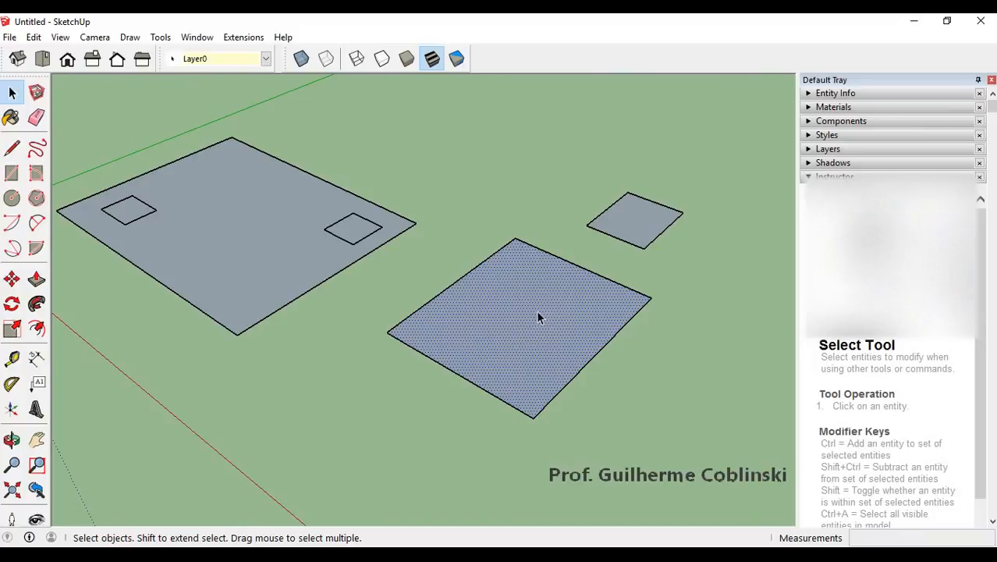
key("ctrl+z")
Select the outer rectangle's face with its edges and make them a separate group.
left_click(649, 267)
left_click(585, 298)
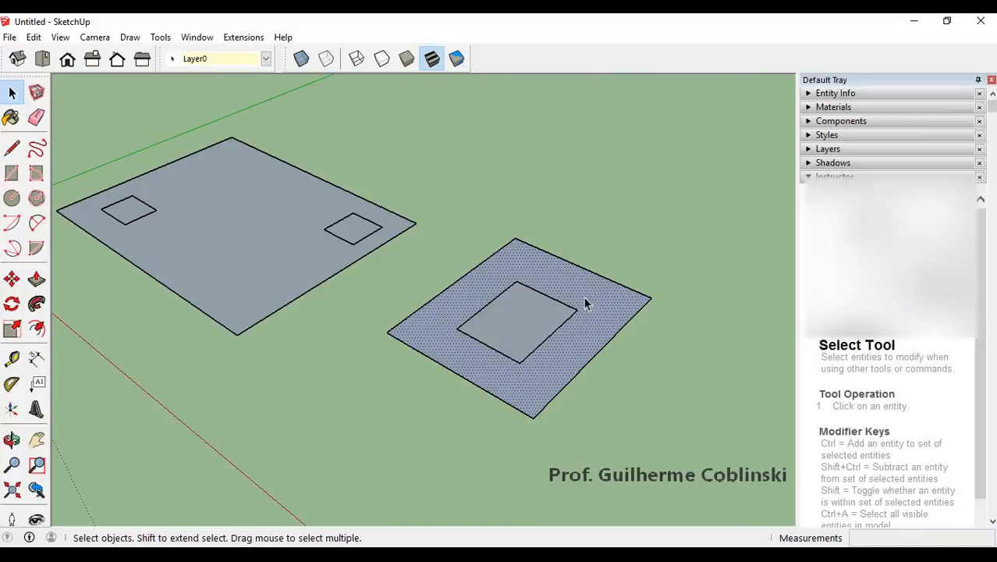
double_click(588, 297)
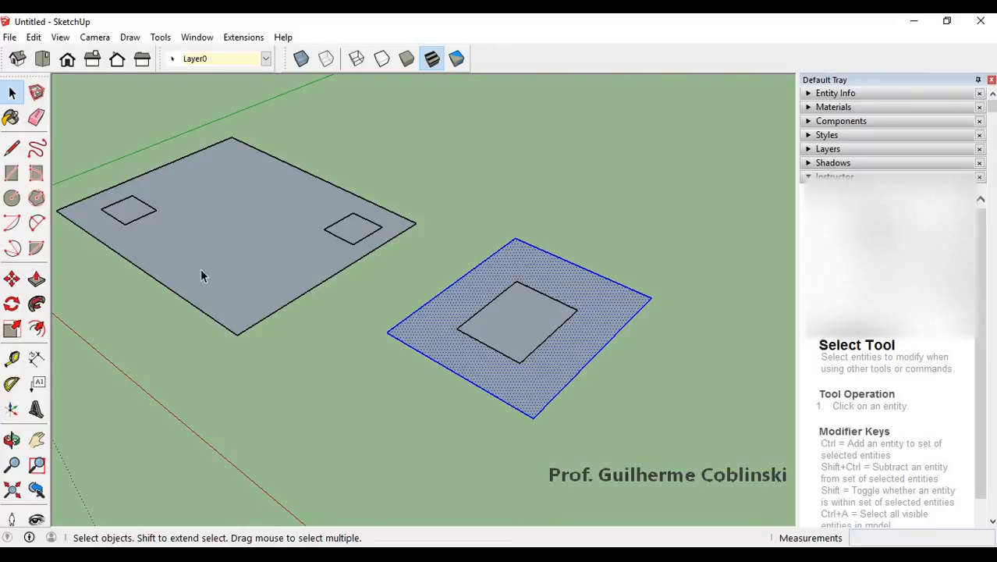
right_click(427, 326)
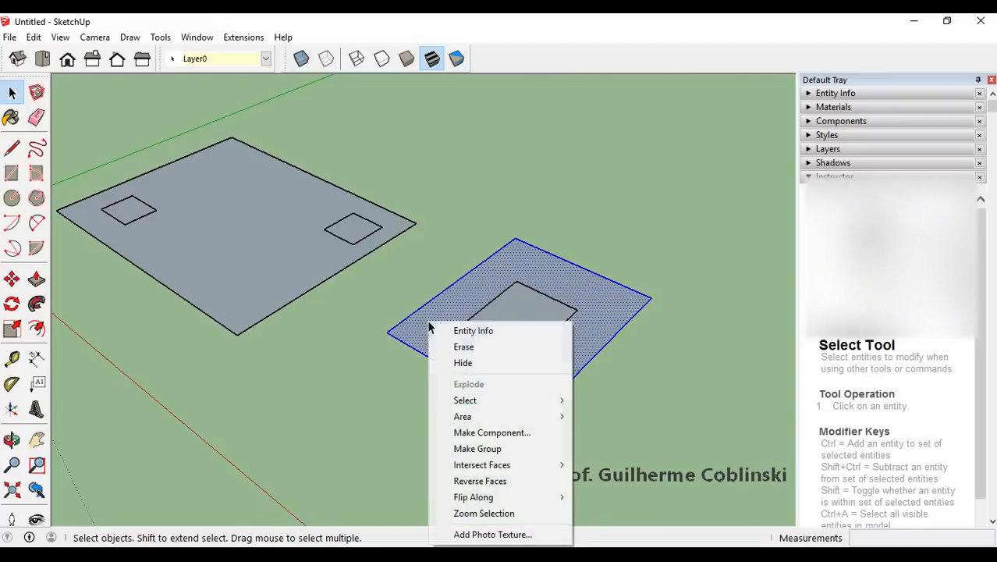
left_click(478, 448)
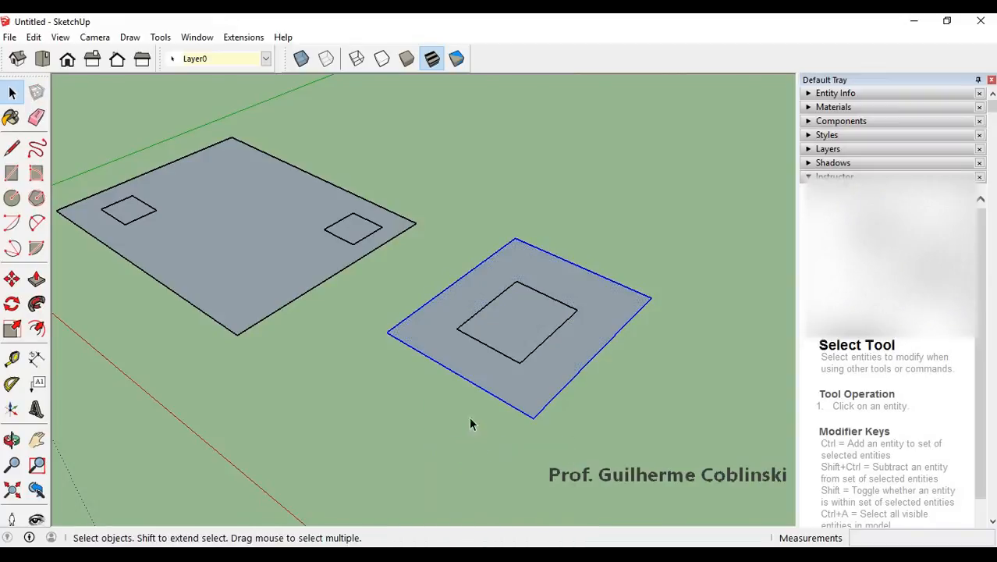
Move the outer group a short distance away from the red axis.
key("m")
left_click(515, 274)
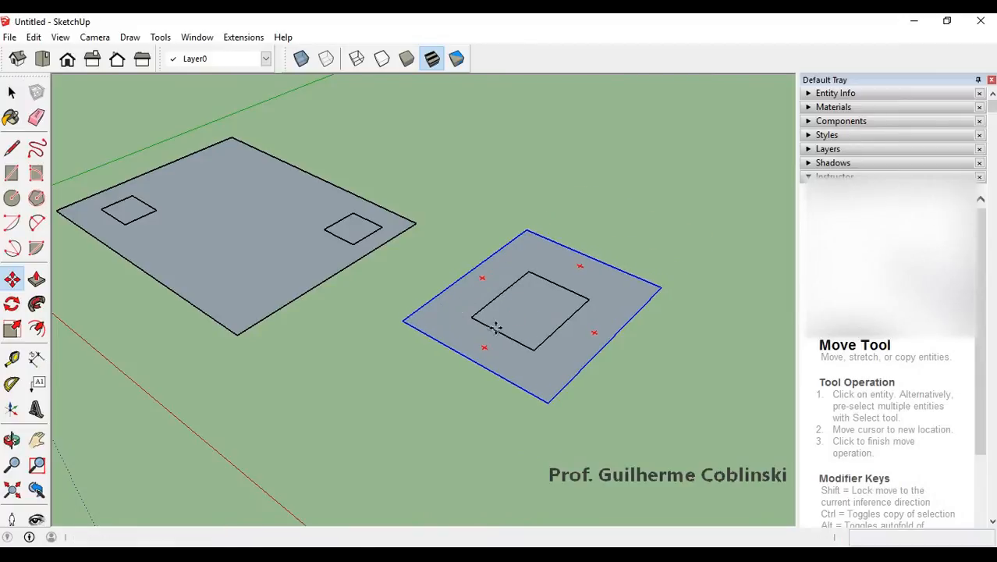
key("space")
Try to move the inner group on its own, and select the outer and inner groups in turn.
key("m")
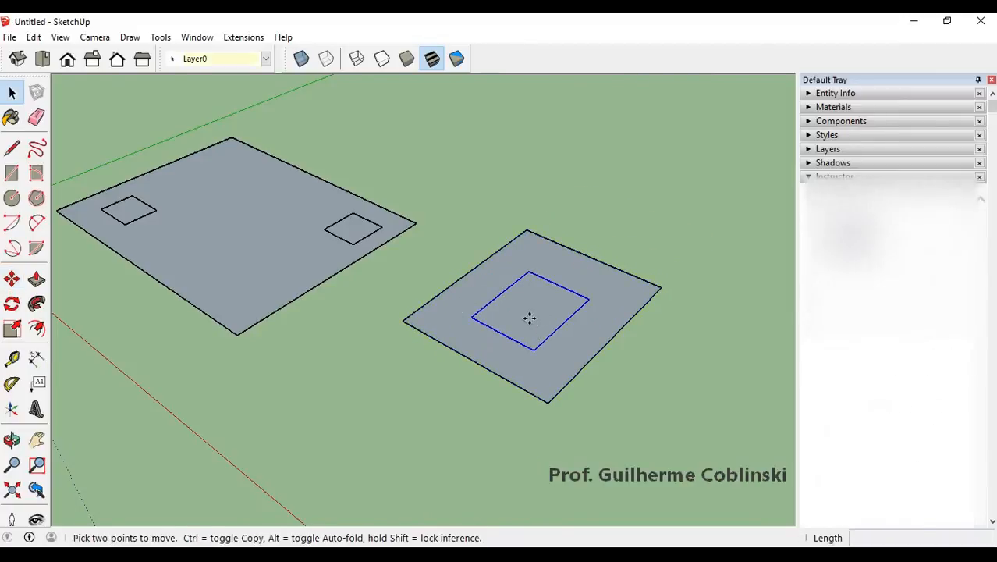
left_click(534, 320)
key("space")
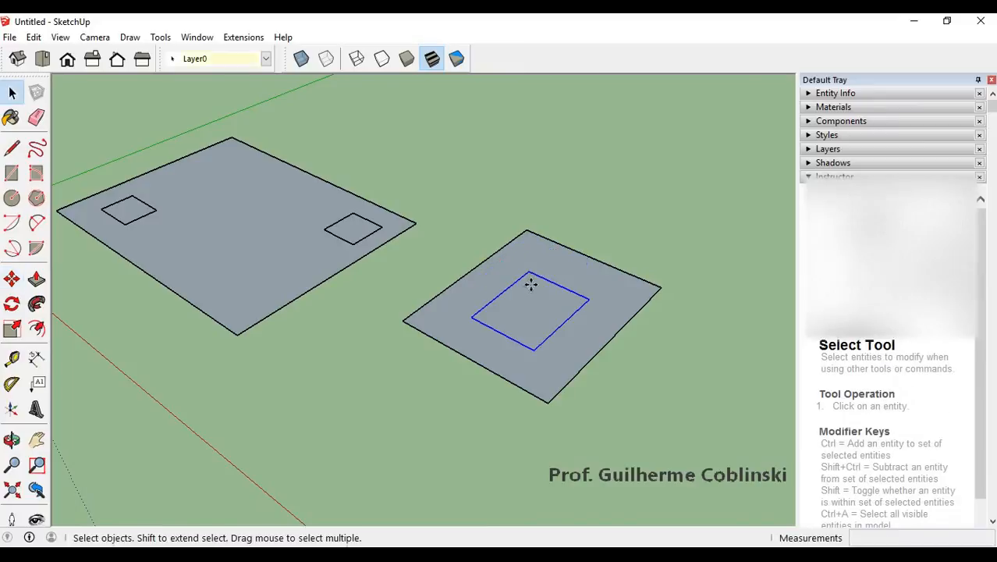
left_click(595, 321)
left_click(539, 311)
Select the inner and outer groups together and explode them.
left_click_drag(650, 243, 515, 388)
right_click(561, 284)
mouse_move(623, 377)
left_click(617, 356)
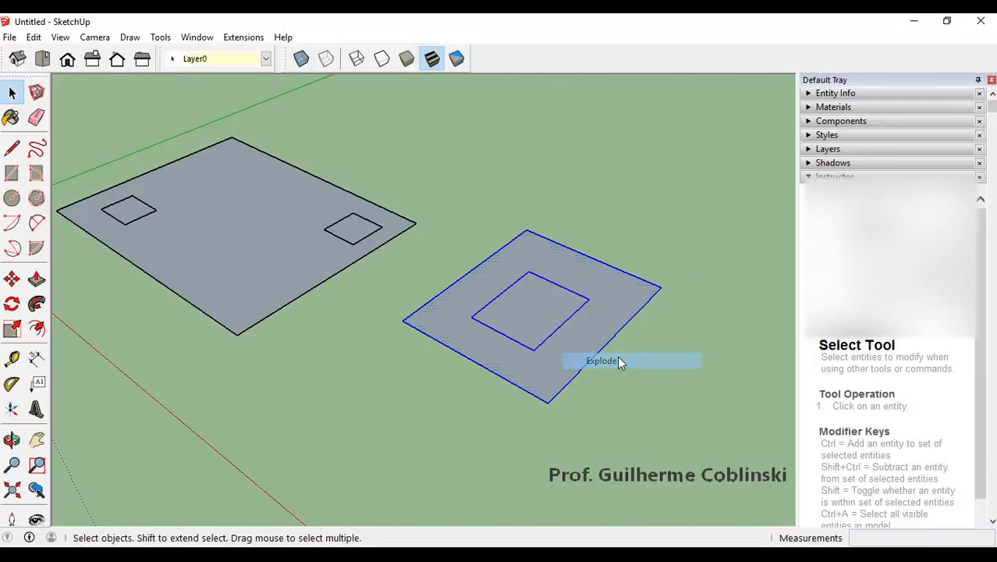
Select the exploded outer face with all its bounding edges, including those around the inner face, and group them.
left_click(646, 242)
double_click(606, 297)
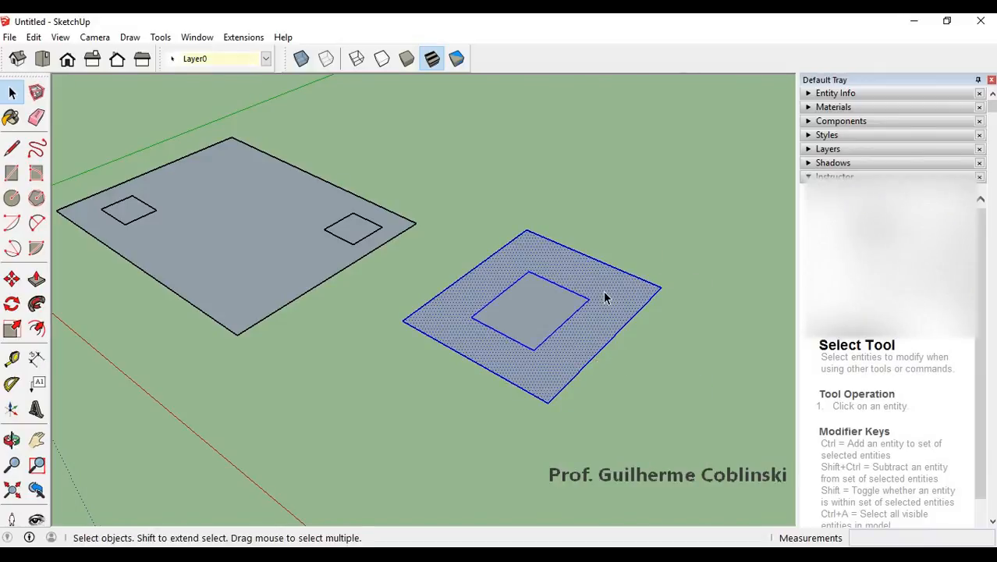
left_click(567, 289)
left_click(558, 344)
double_click(608, 296)
right_click(607, 298)
left_click(659, 419)
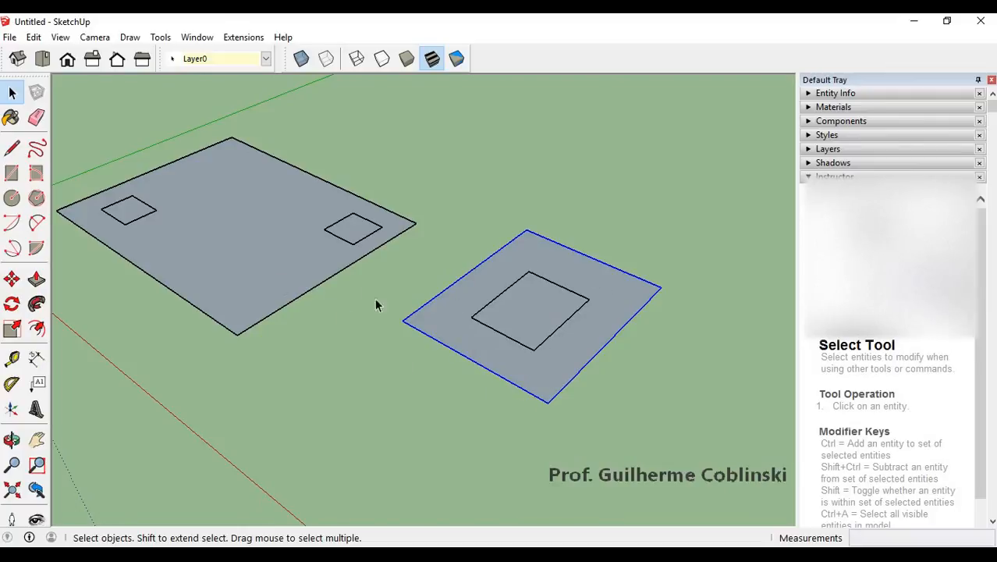
Move the outer group about 2.43 m away, select the inner face left behind to check it, and undo the move.
key("m")
left_click(483, 271)
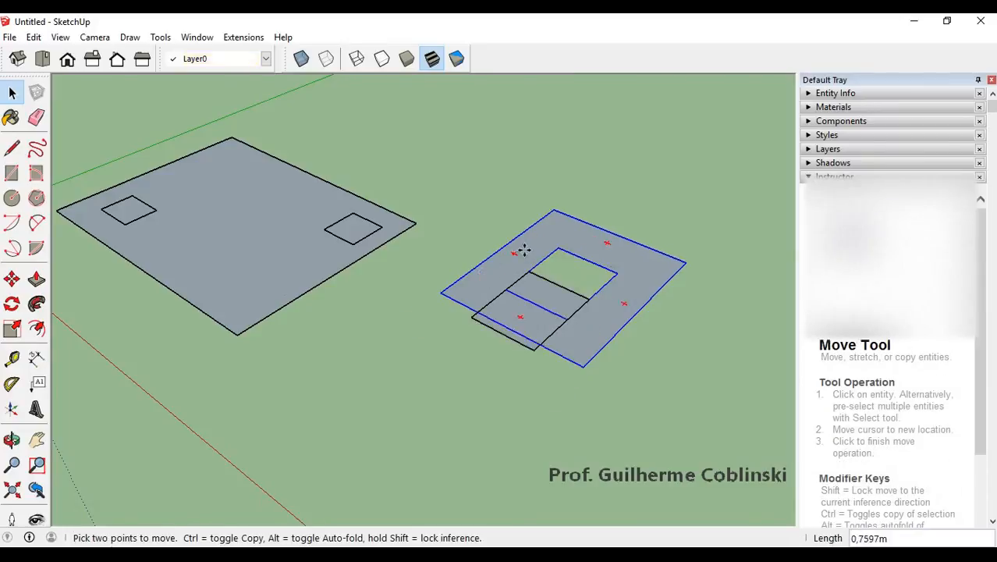
left_click(585, 198)
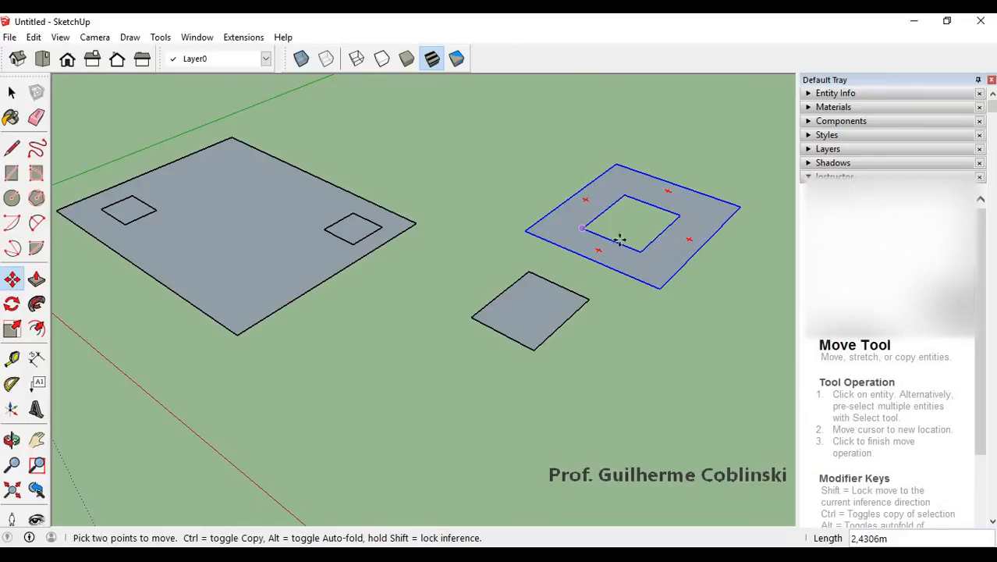
key("space")
left_click(528, 312)
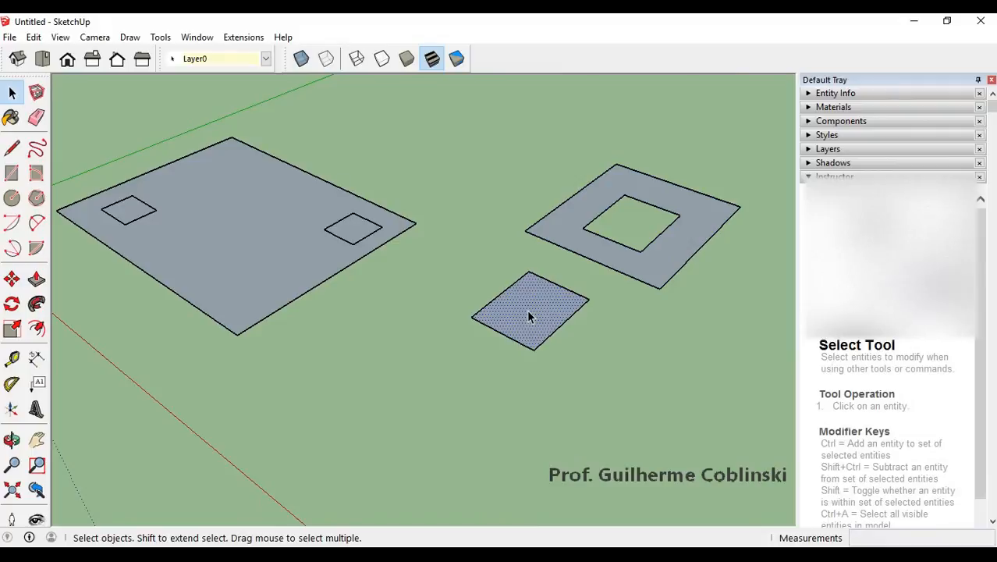
key("ctrl+z")
Select the inner face with its edges and make them a separate group.
left_click(572, 276)
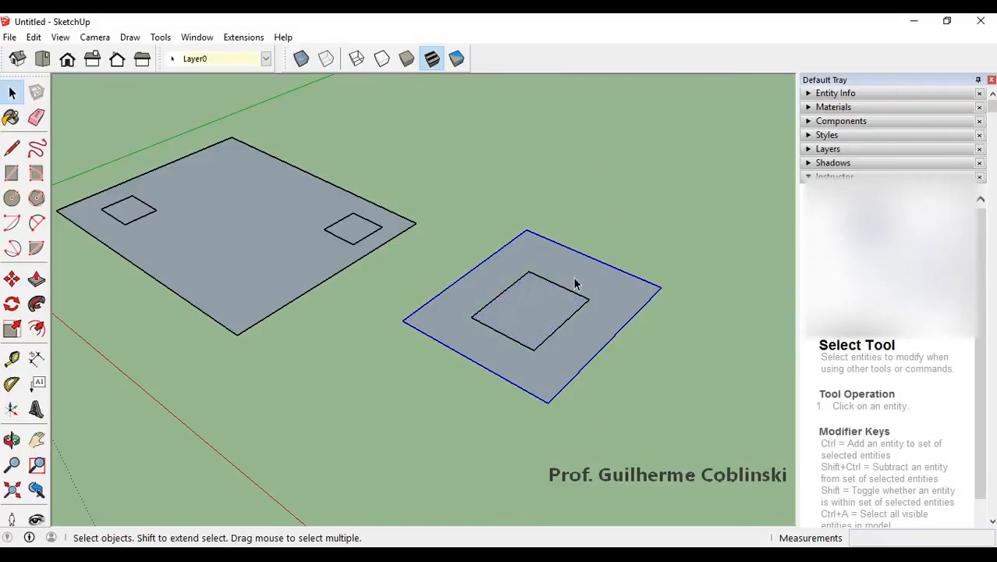
double_click(532, 305)
right_click(534, 309)
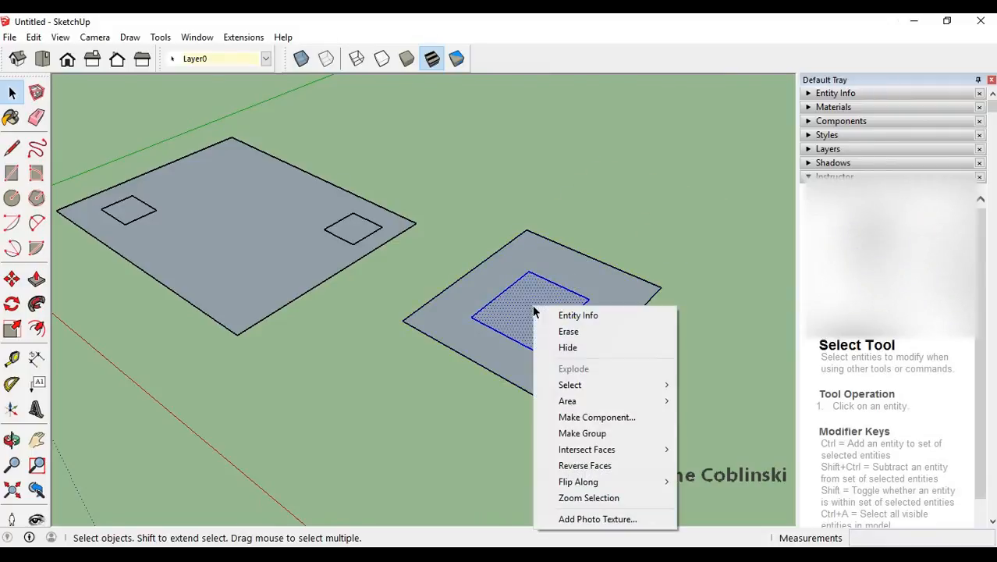
left_click(603, 433)
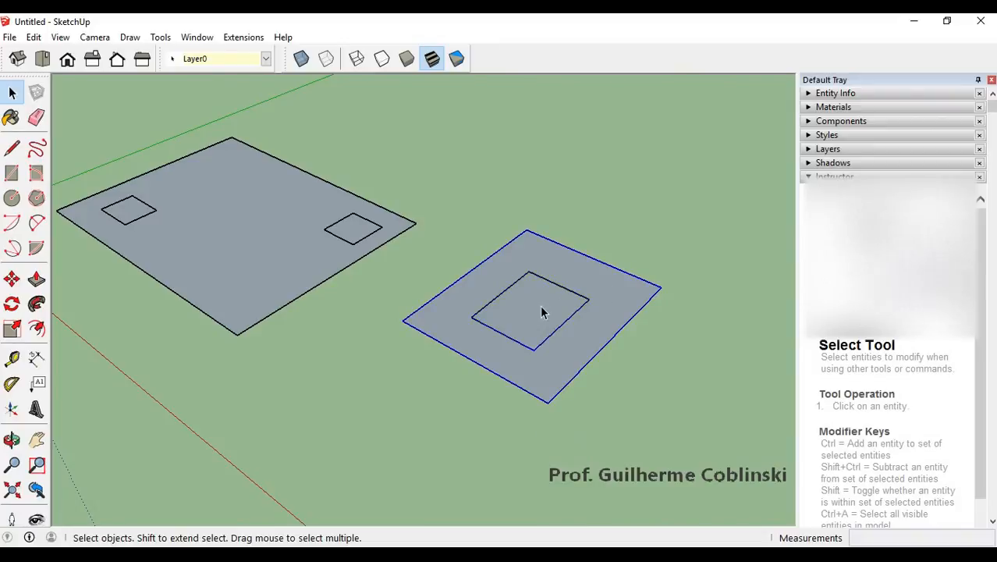
Try to move the inner square group away from the outer face around it.
key("m")
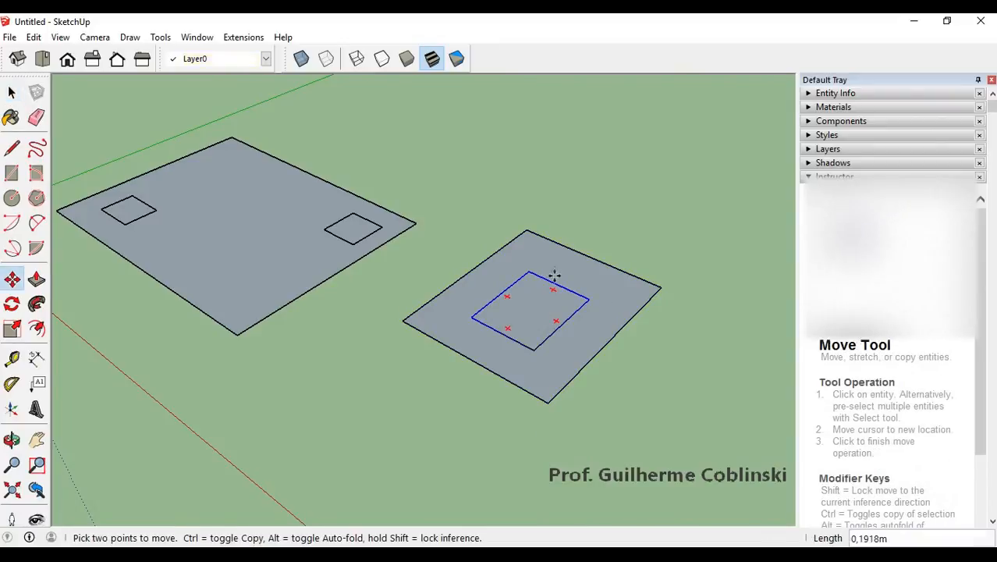
left_click(547, 302)
key("space")
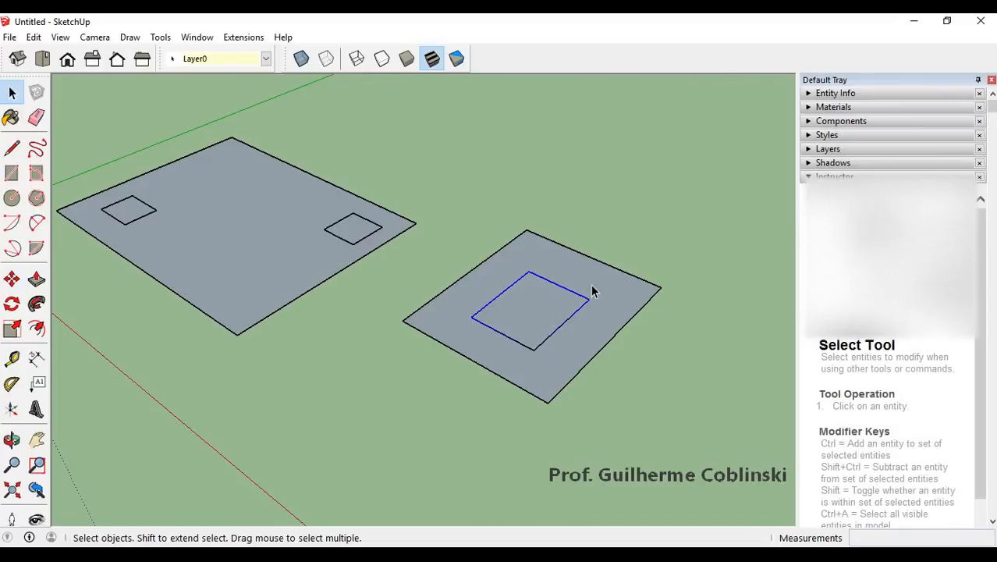
Try to move the large rectangle group about 1.42 m away from its two small squares.
left_click(314, 279)
scroll(437, 258, "down", 1)
scroll(263, 225, "up", 2)
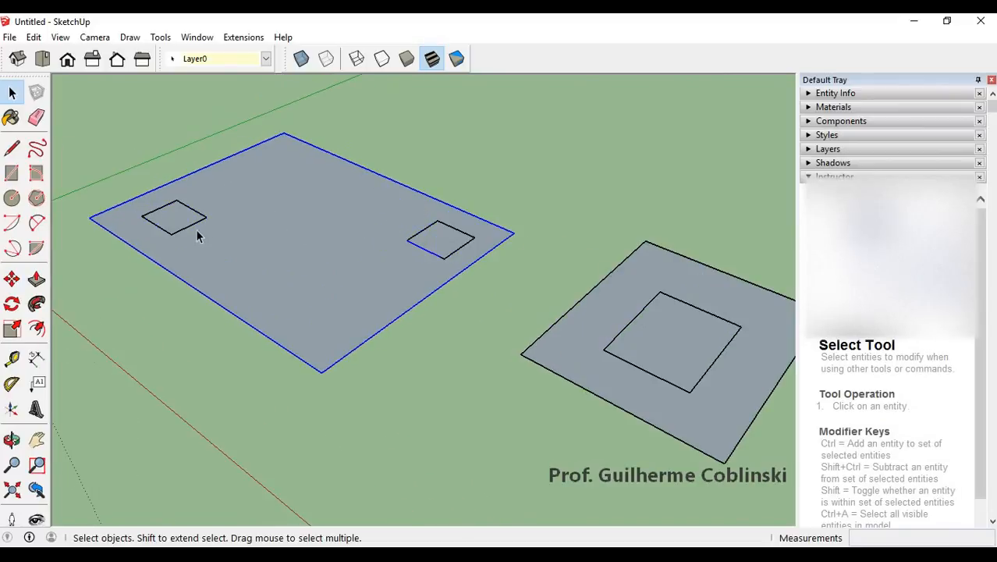
left_click(326, 230)
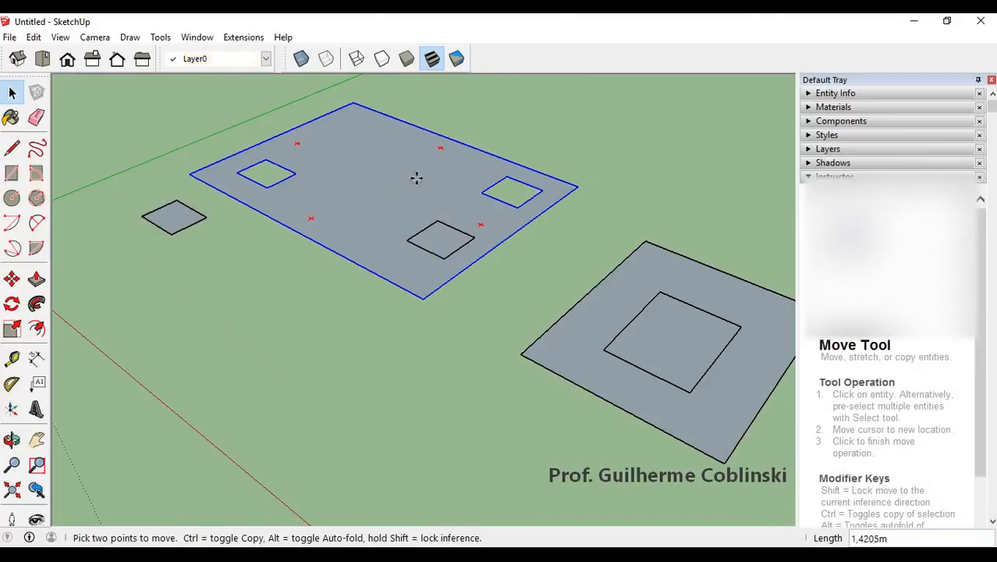
key("space")
scroll(454, 198, "down", 1)
scroll(451, 207, "down", 2)
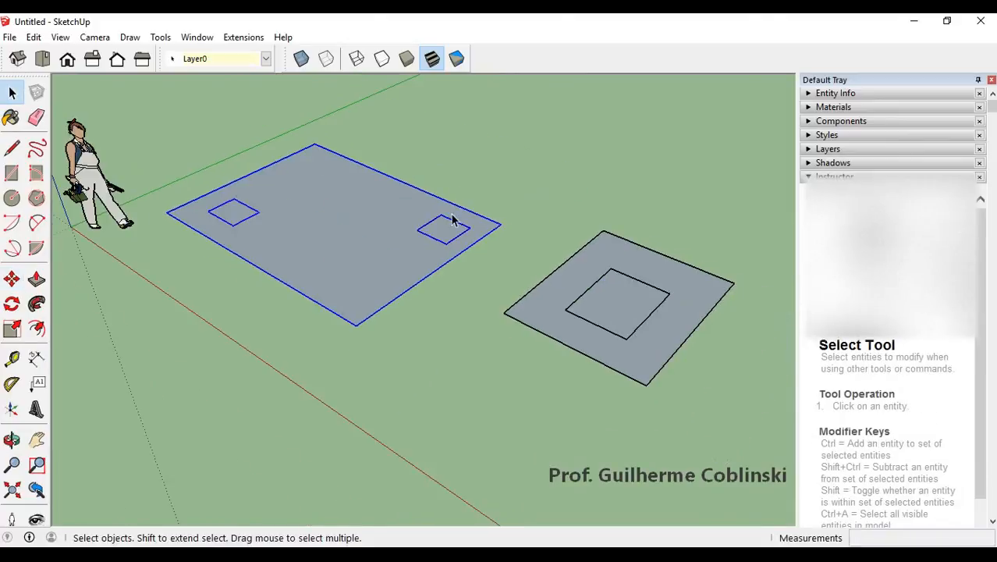
Select the small square face farther from the figure to check it, and explode the large rectangle group.
scroll(405, 236, "up", 4)
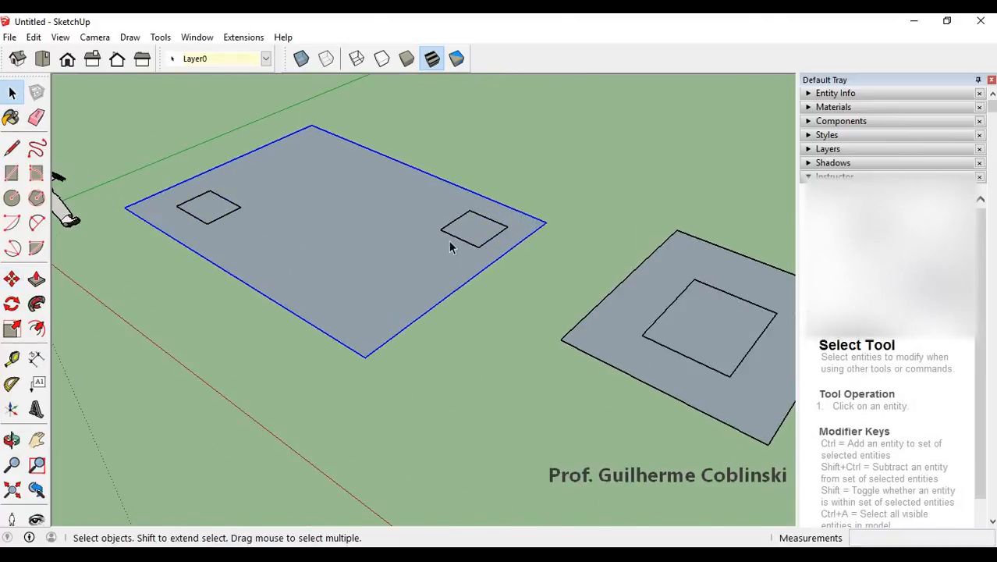
left_click(481, 238)
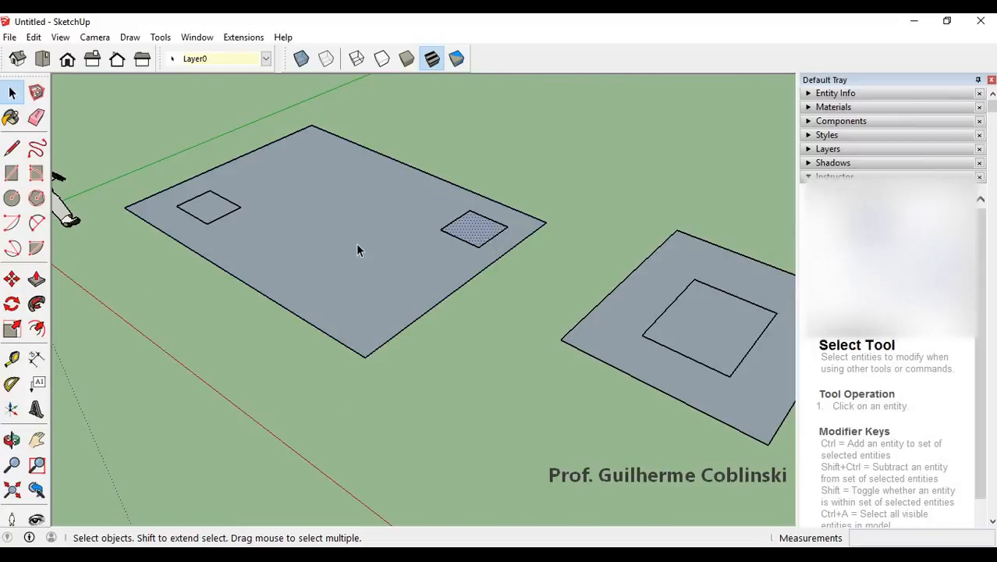
left_click(418, 203)
right_click(418, 203)
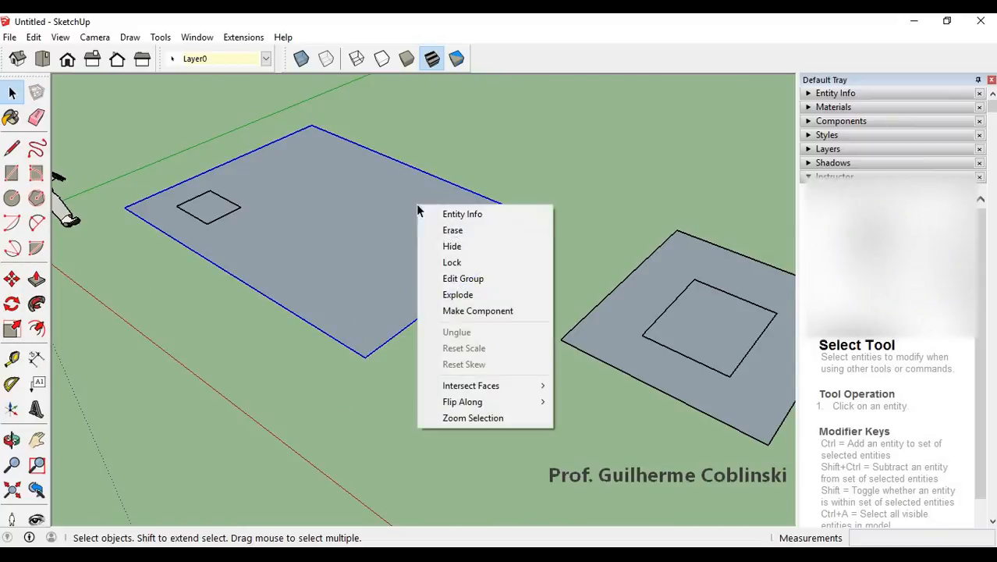
left_click(458, 295)
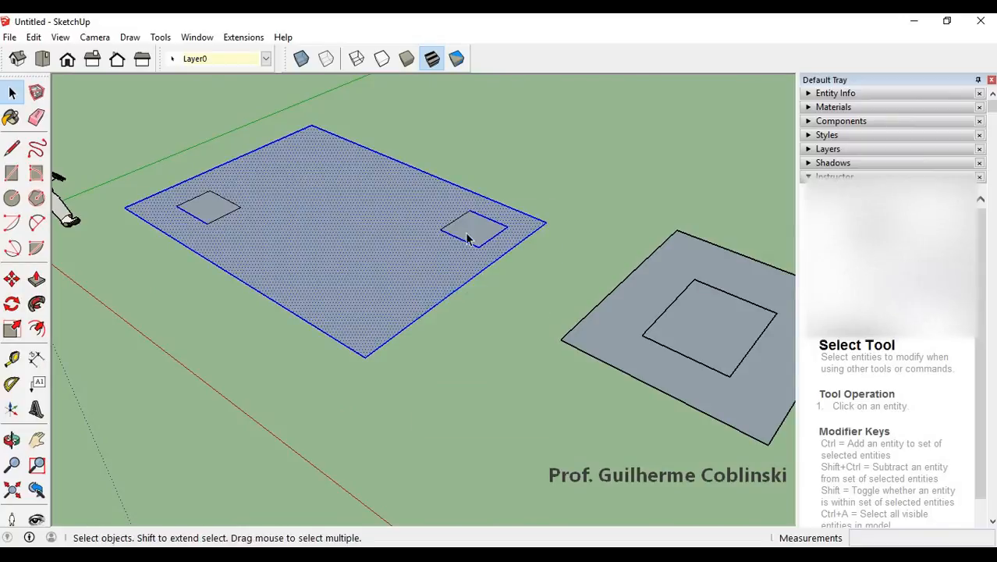
Select the outer and inner groups of the separate nested-square shape together and delete them.
left_click(627, 305)
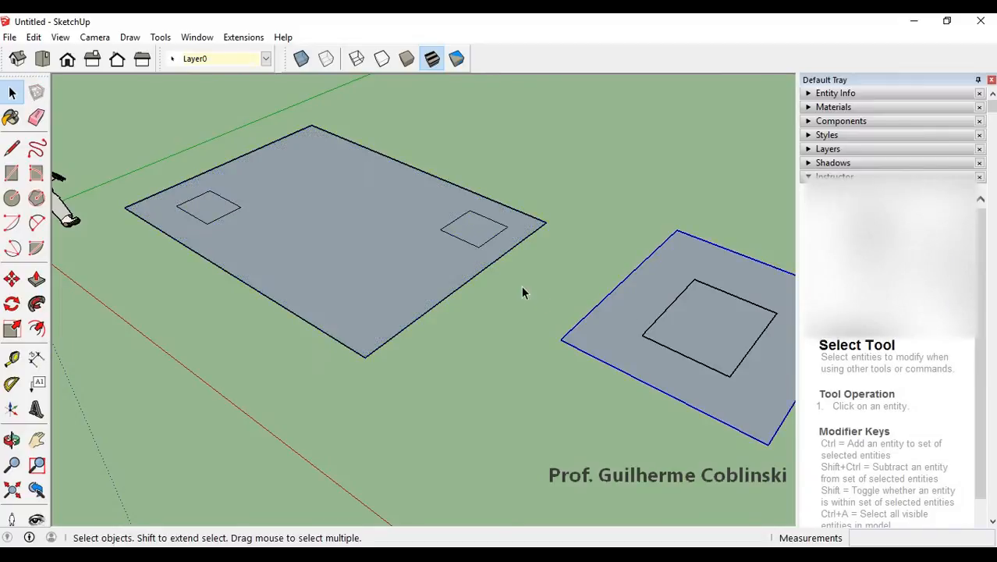
scroll(521, 286, "down", 1)
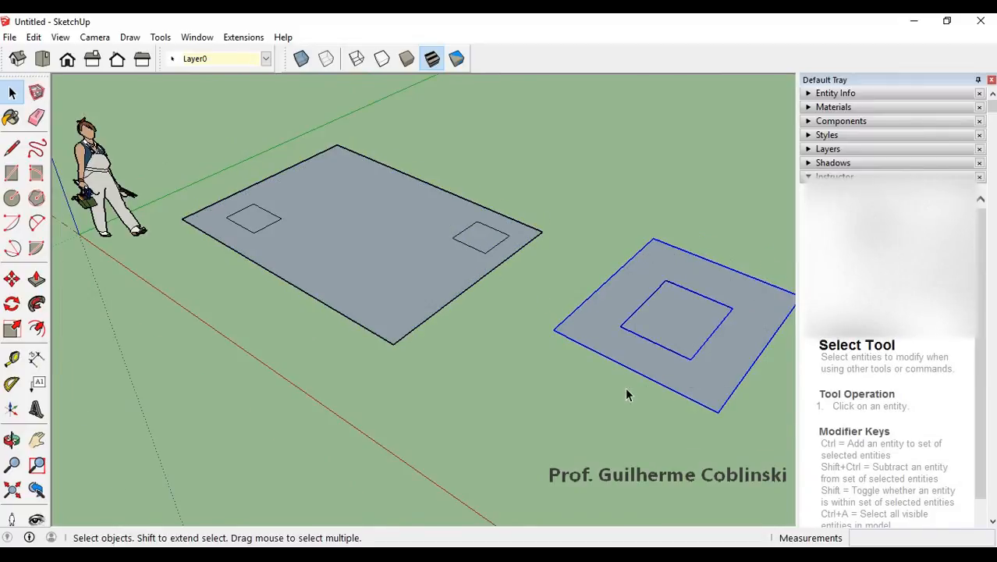
key("Delete")
Make each of the two small squares inside the large rectangle, face and edges, its own group.
scroll(511, 260, "down", 1)
scroll(395, 266, "up", 3)
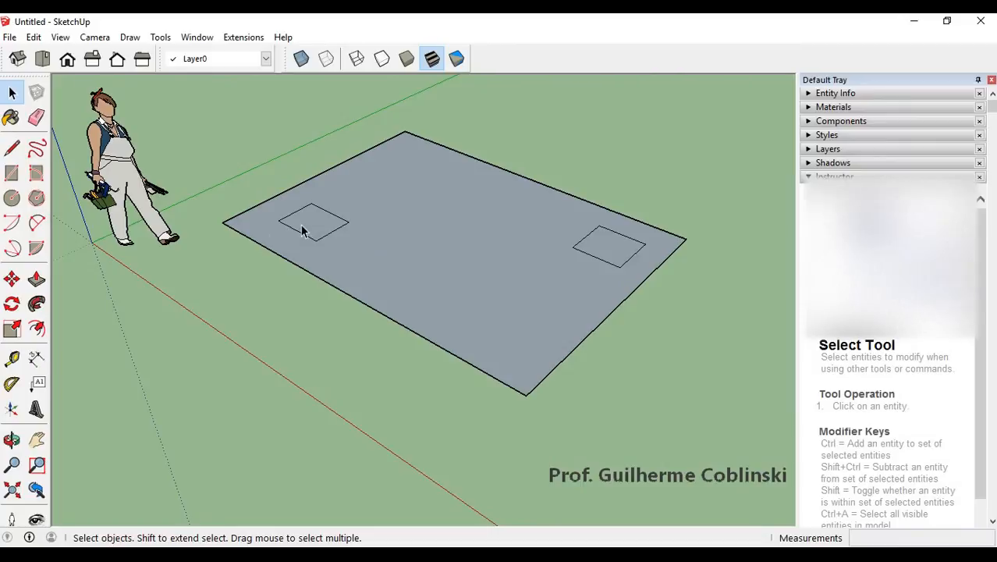
scroll(303, 230, "down", 3)
scroll(314, 236, "up", 3)
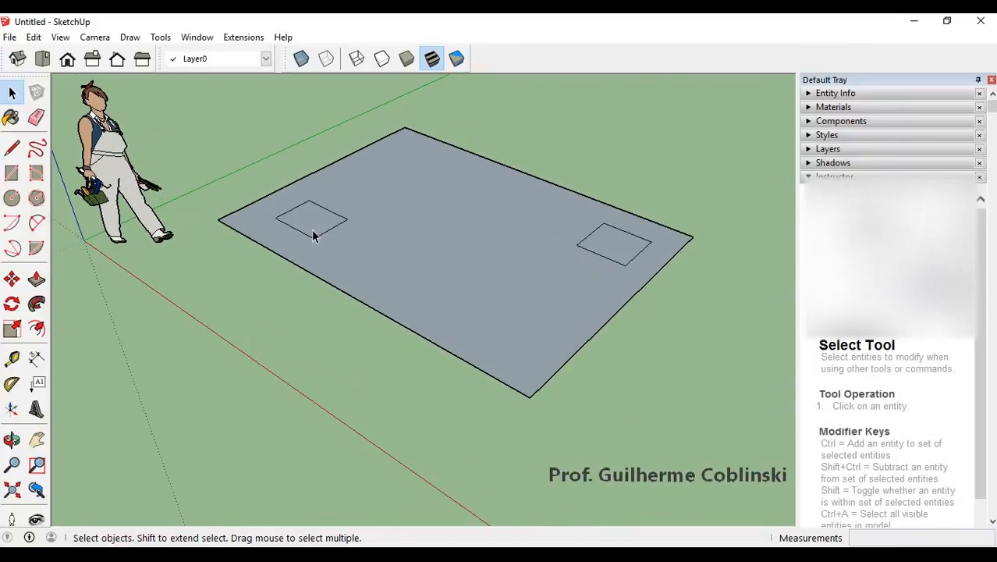
left_click(311, 234)
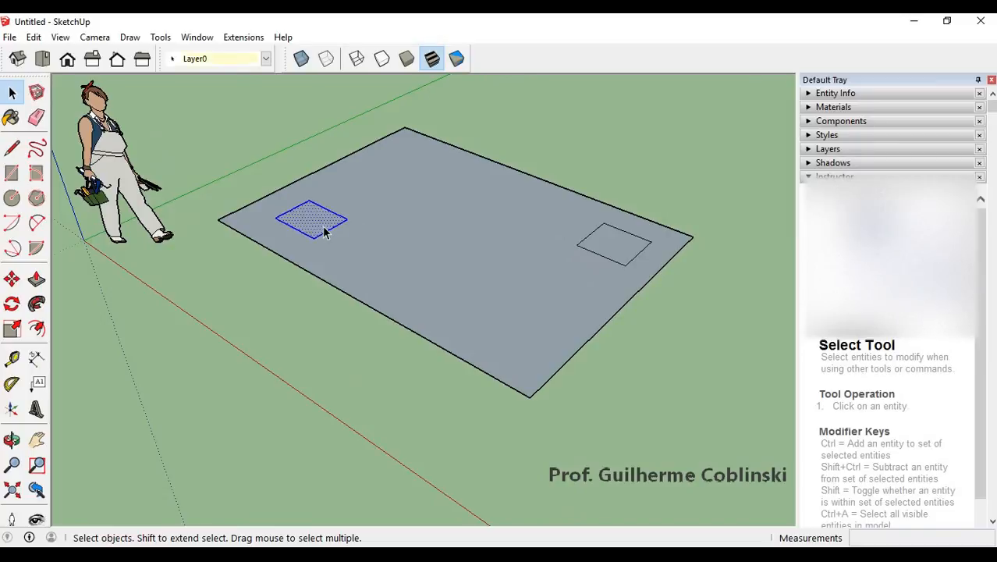
right_click(325, 231)
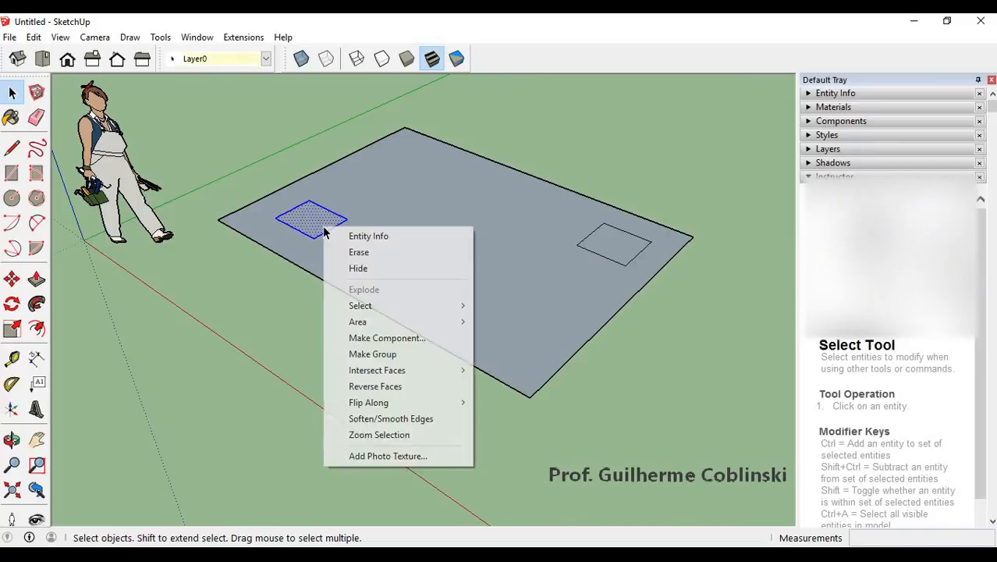
left_click(393, 354)
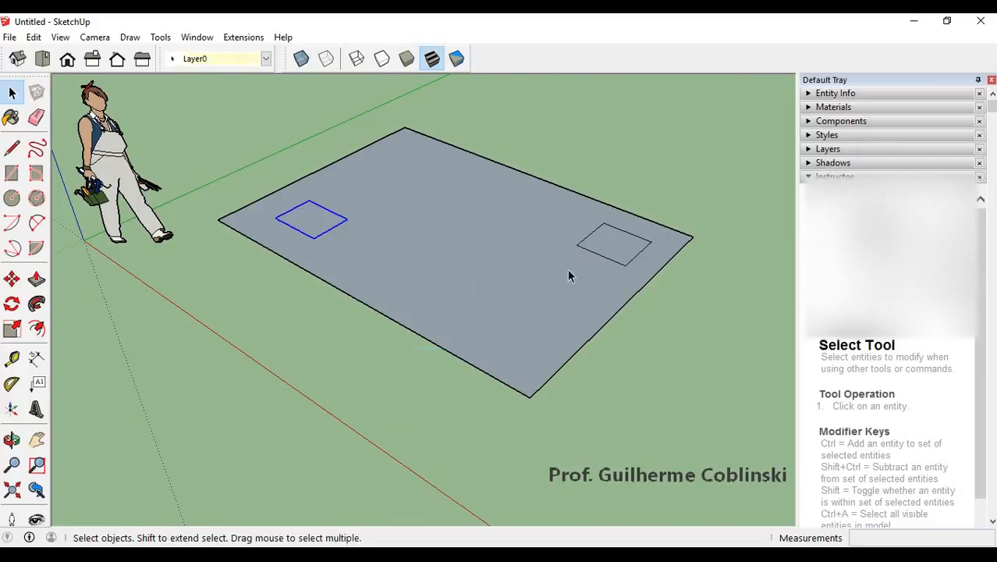
right_click(600, 243)
left_click(646, 365)
scroll(375, 250, "down", 2)
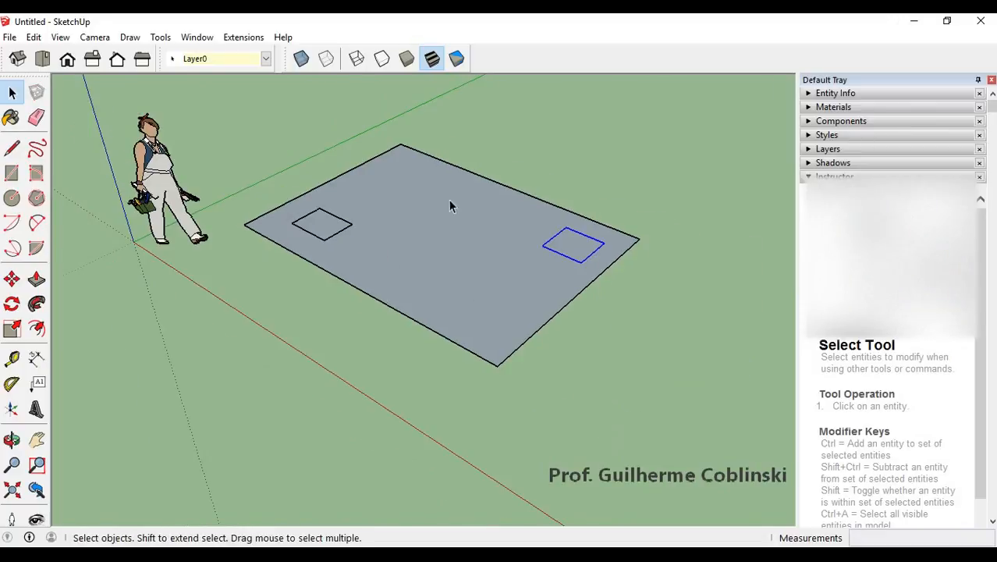
Move both small square groups out of the large rectangle, beyond its far edge.
key("m")
left_click(330, 221)
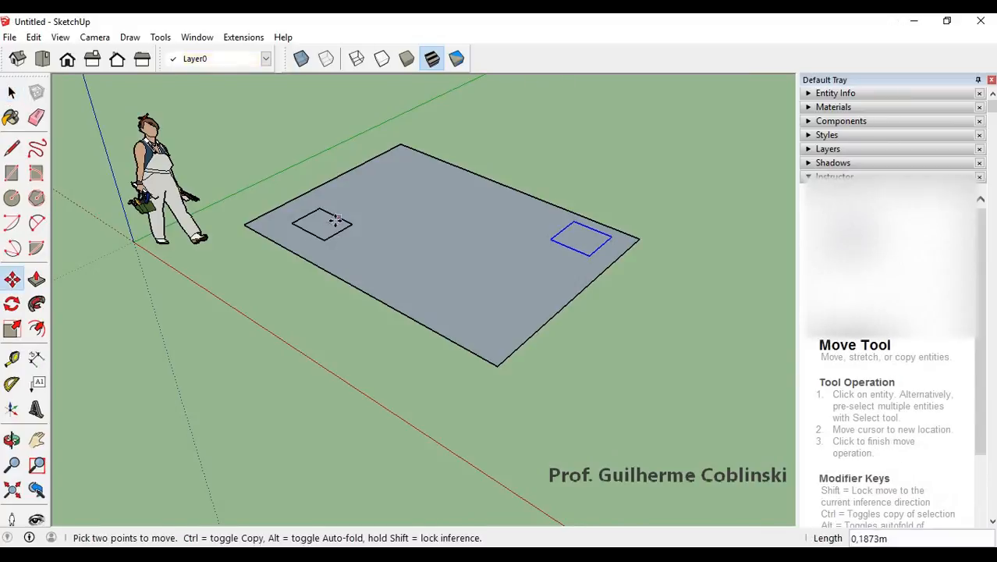
left_click(416, 174)
key("space")
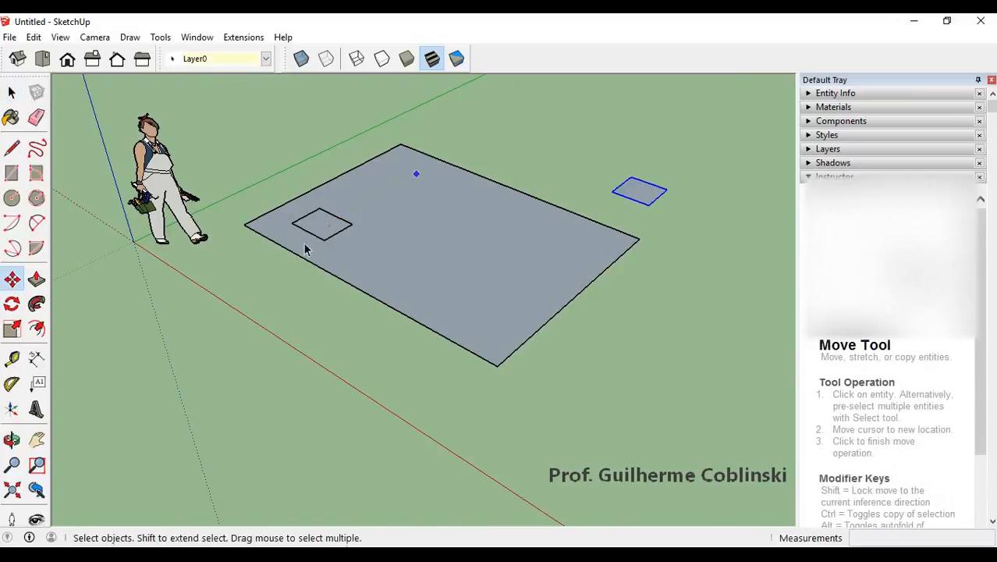
left_click(336, 233)
key("m")
left_click(337, 234)
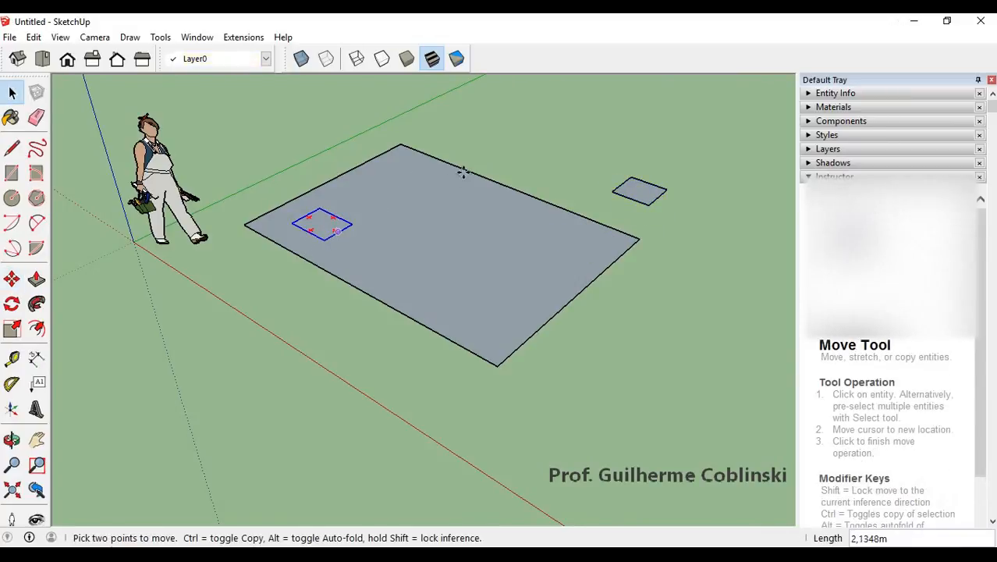
left_click(486, 156)
key("space")
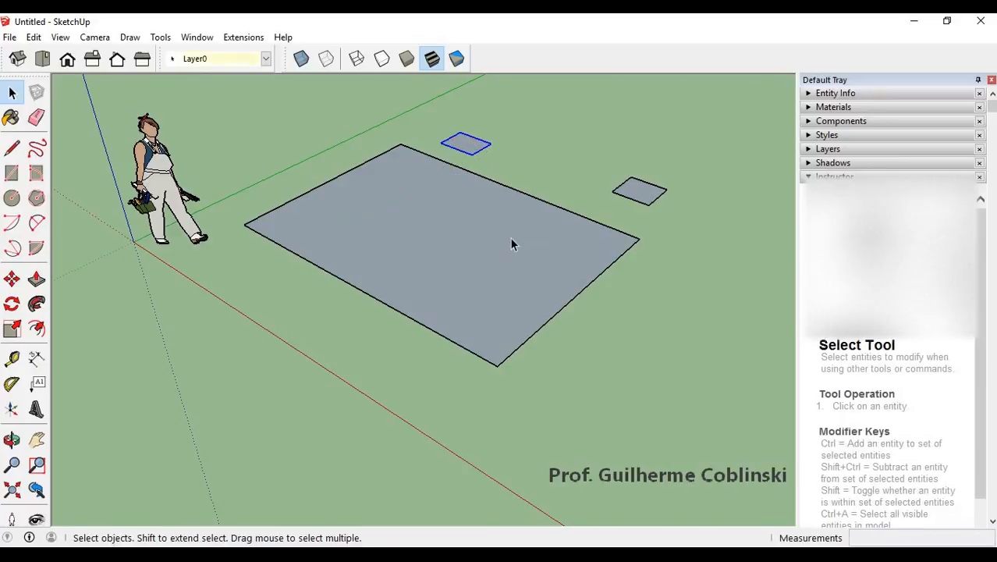
Undo the small squares' moves and grouping, the deletion of the nested-square shape, and the explosion of the large rectangle group.
key("ctrl+z")
key("ctrl+z")
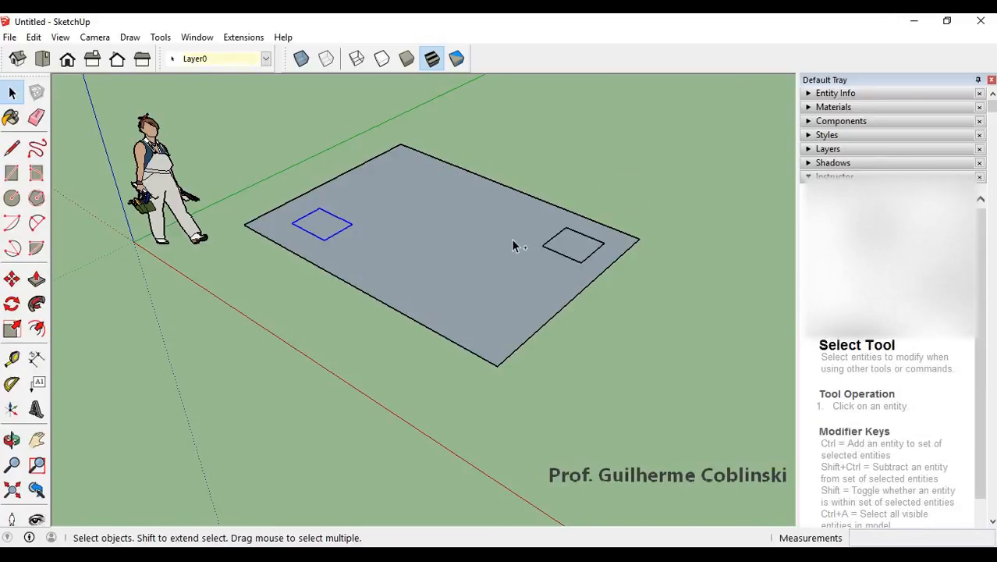
key("ctrl+z")
key("ctrl+z")
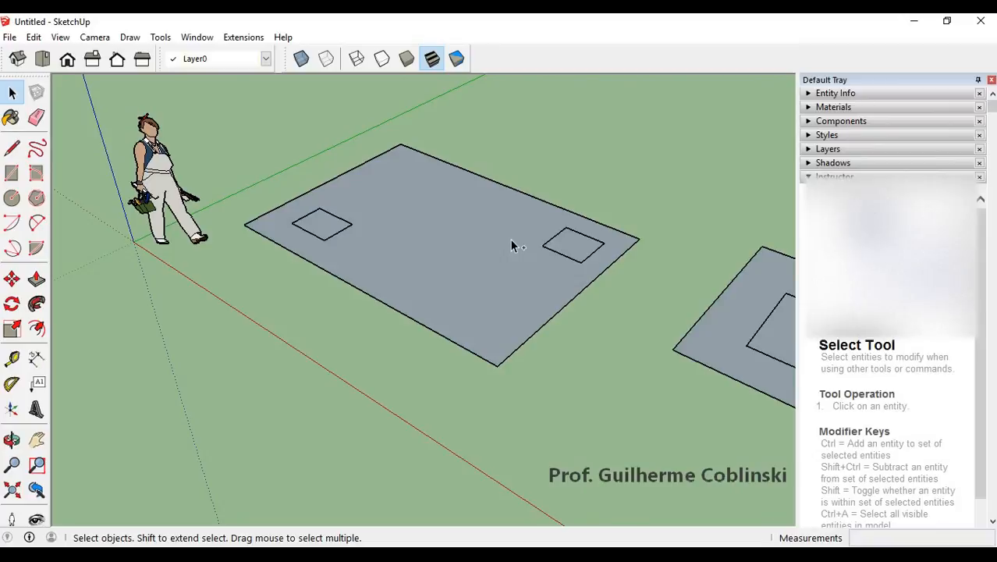
Select the large rectangle group around the two small squares and explode it.
left_click(326, 236)
left_click(372, 231)
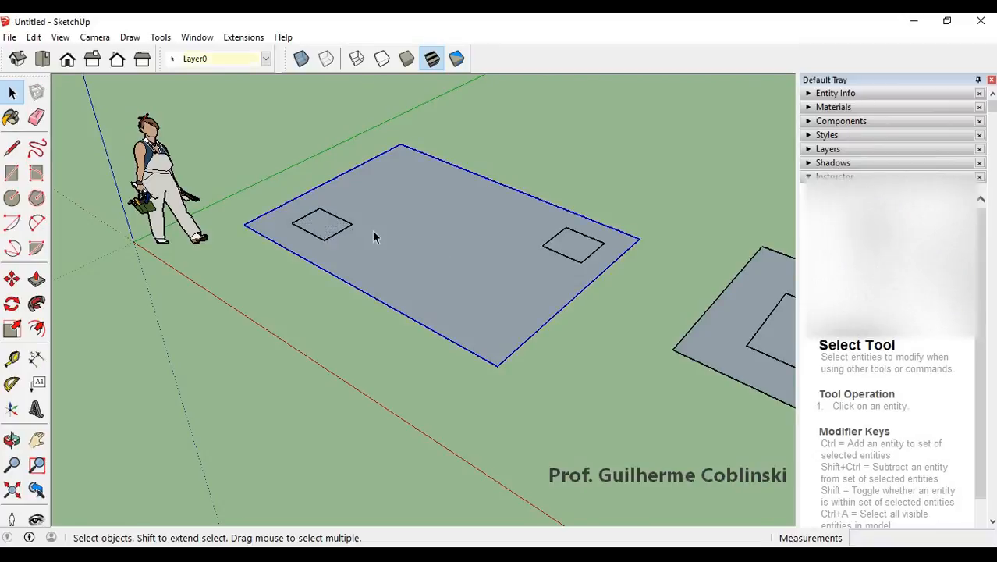
right_click(372, 231)
left_click(421, 319)
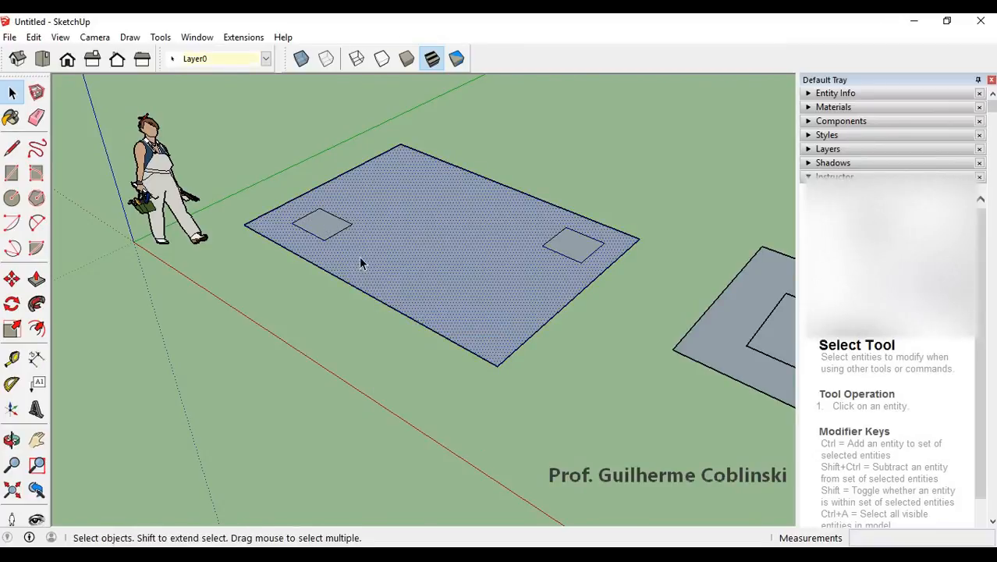
Erase all edges of both small squares inside the large rectangle so one plain face remains.
key("e")
left_click_drag(345, 227, 321, 217)
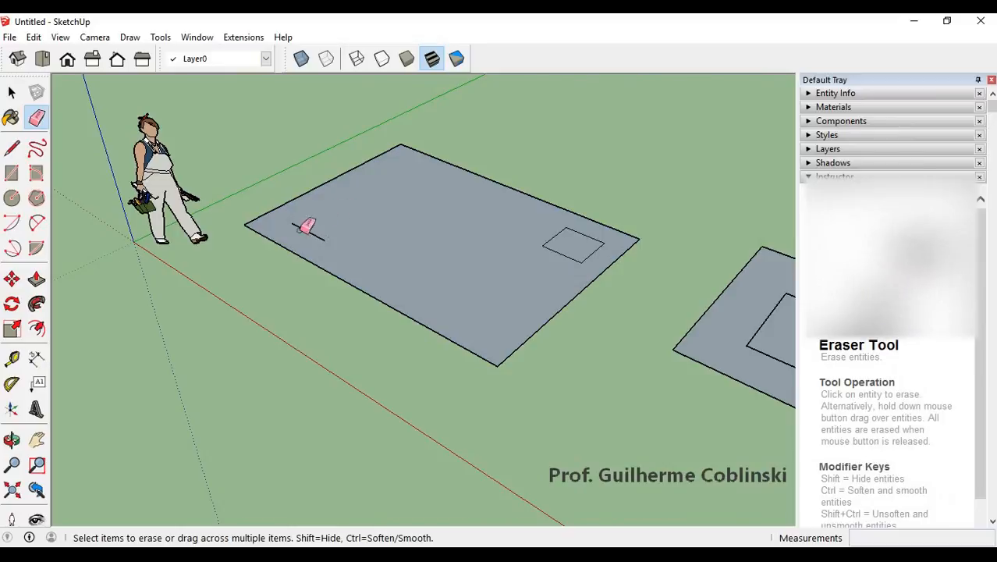
mouse_move(570, 233)
left_mouse_down()
mouse_move(556, 252)
mouse_move(591, 250)
left_mouse_up()
key("space")
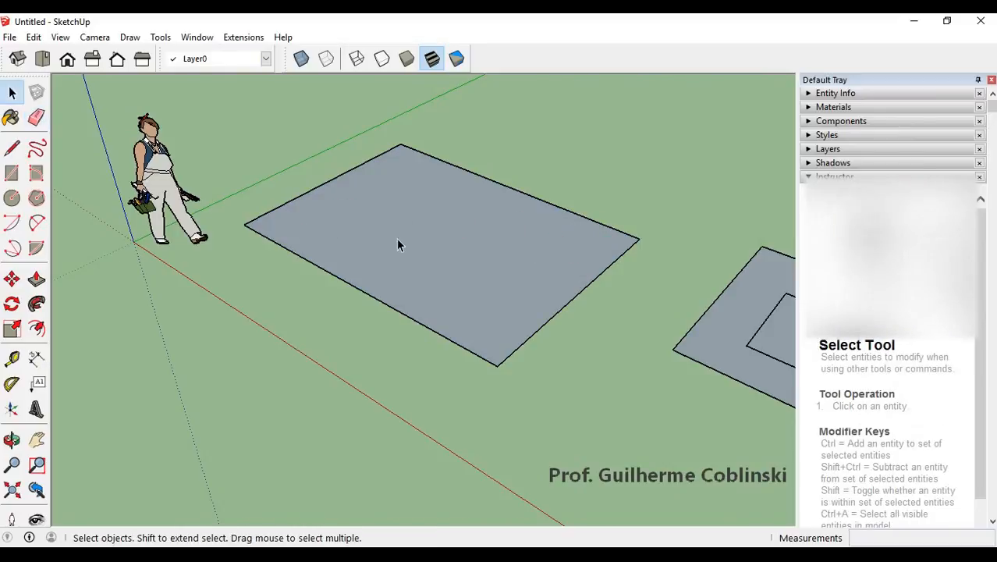
Select the large rectangle's face with all its bounding edges and make them a group.
left_click(421, 218)
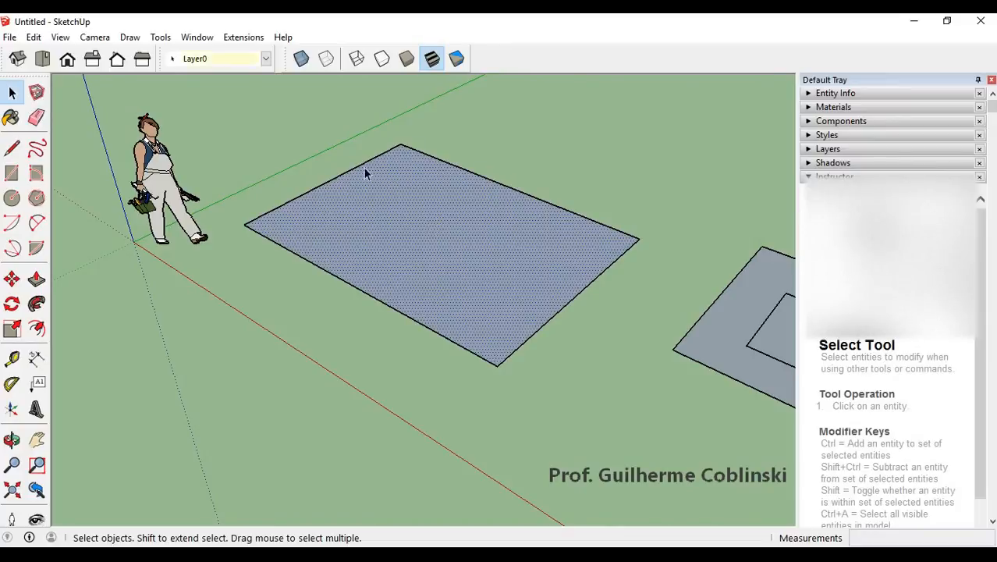
right_click(450, 260)
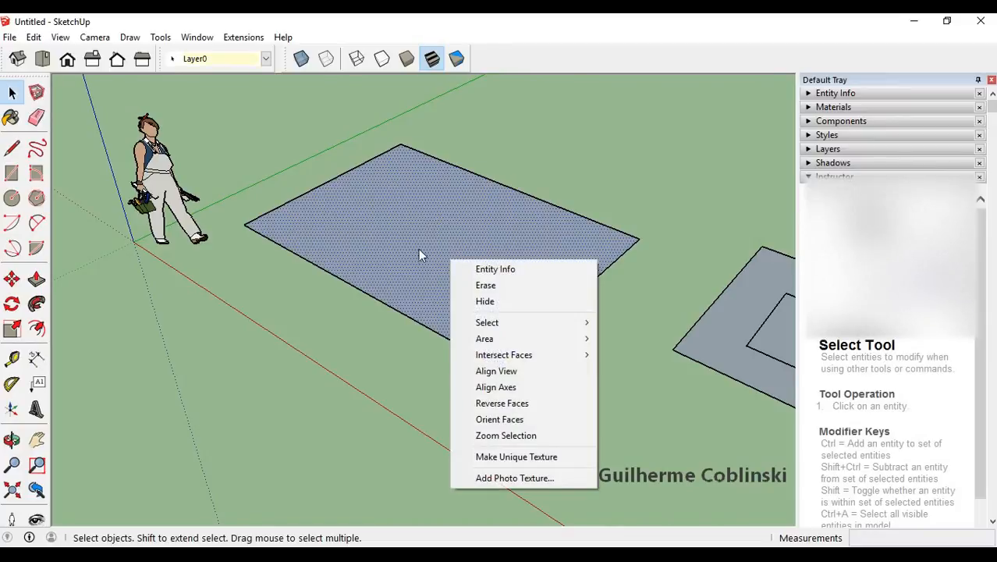
double_click(419, 251)
right_click(419, 250)
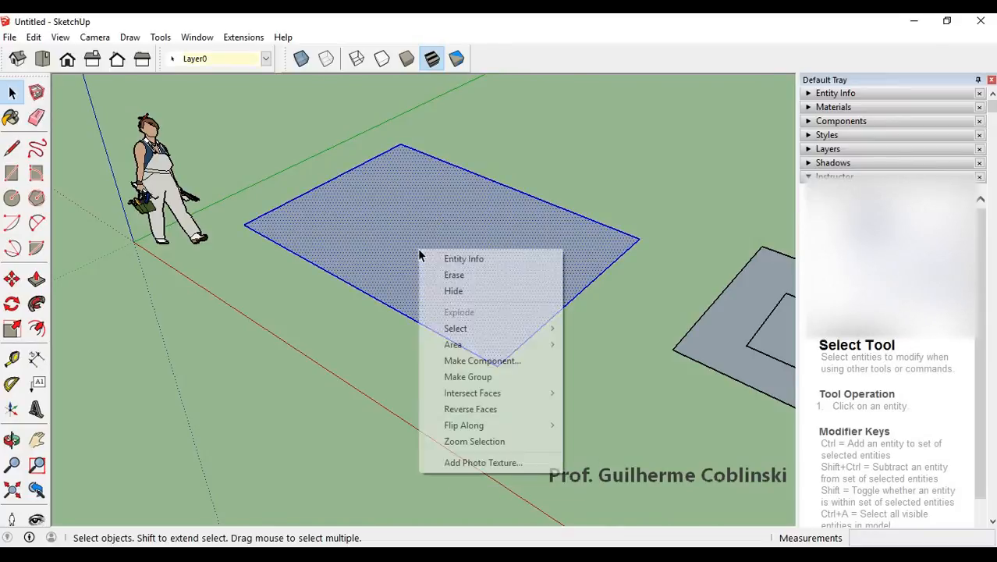
left_click(468, 378)
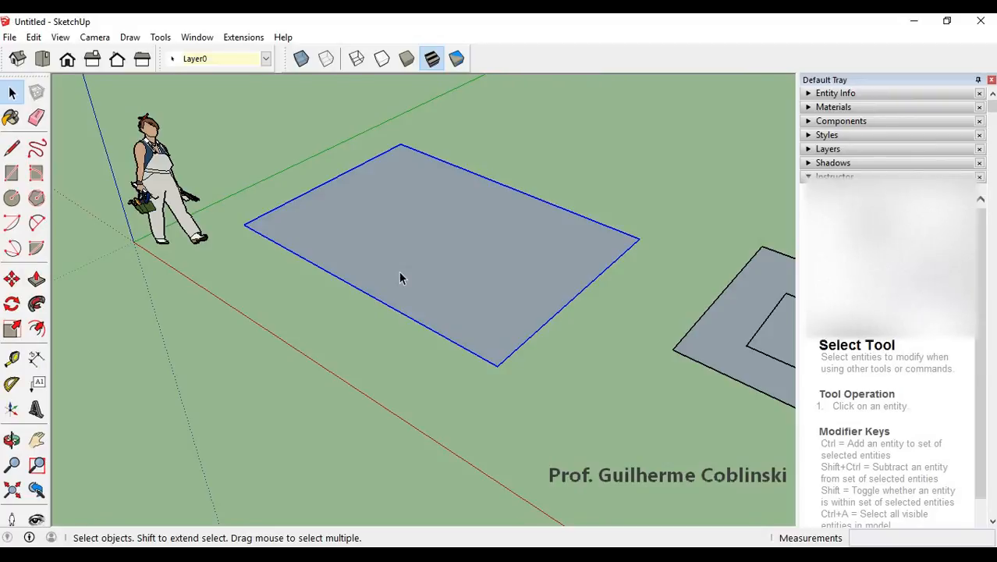
Select the nested-square group beside the large rectangle and explode it.
scroll(294, 228, "down", 4)
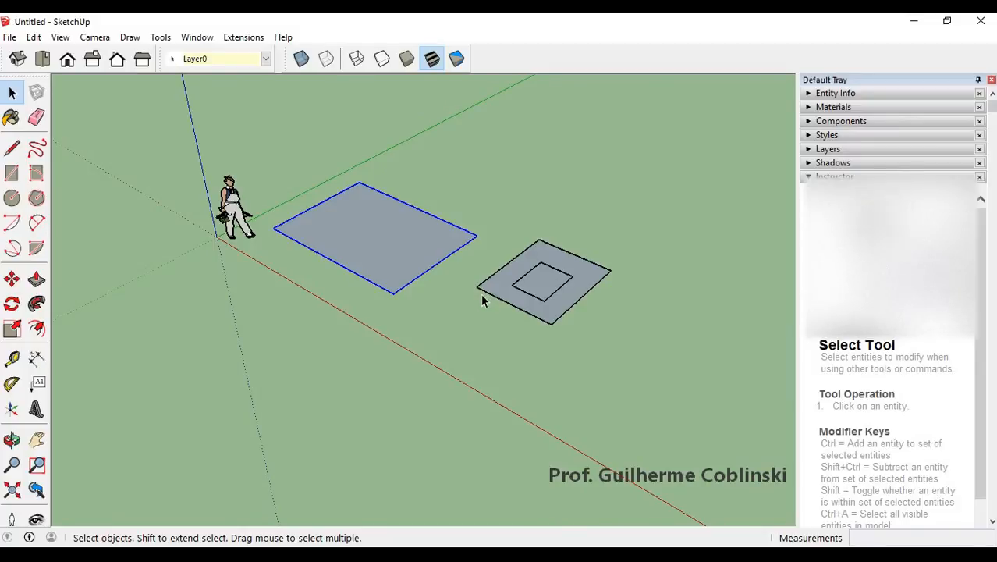
scroll(482, 305, "up", 2)
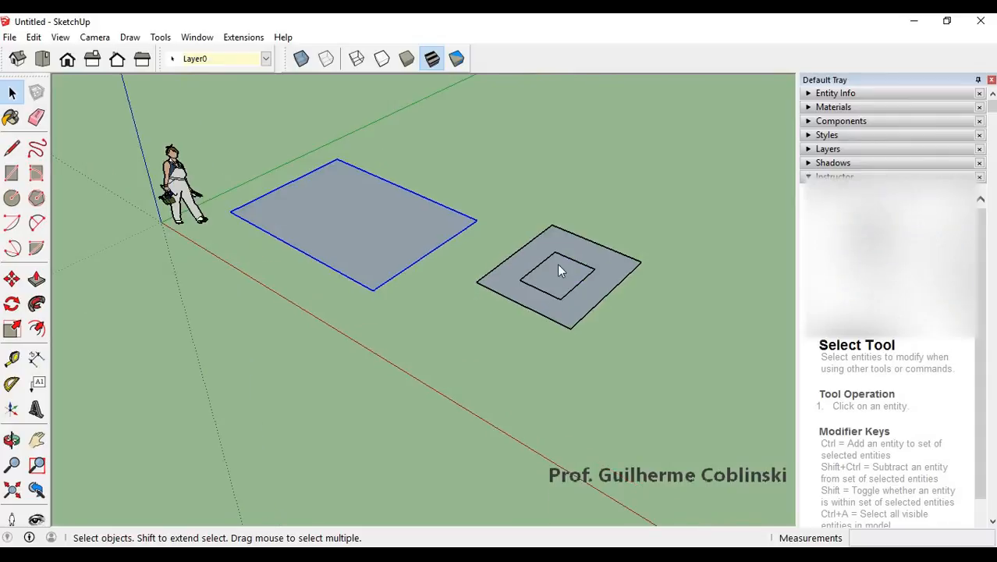
left_click(627, 277)
scroll(628, 276, "up", 3)
right_click(561, 283)
left_click(588, 260)
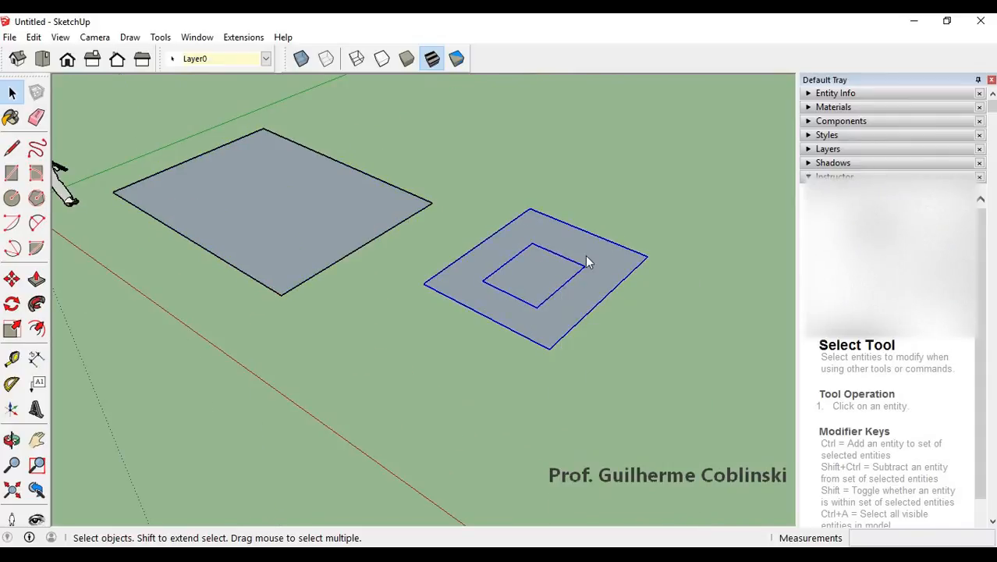
right_click(586, 253)
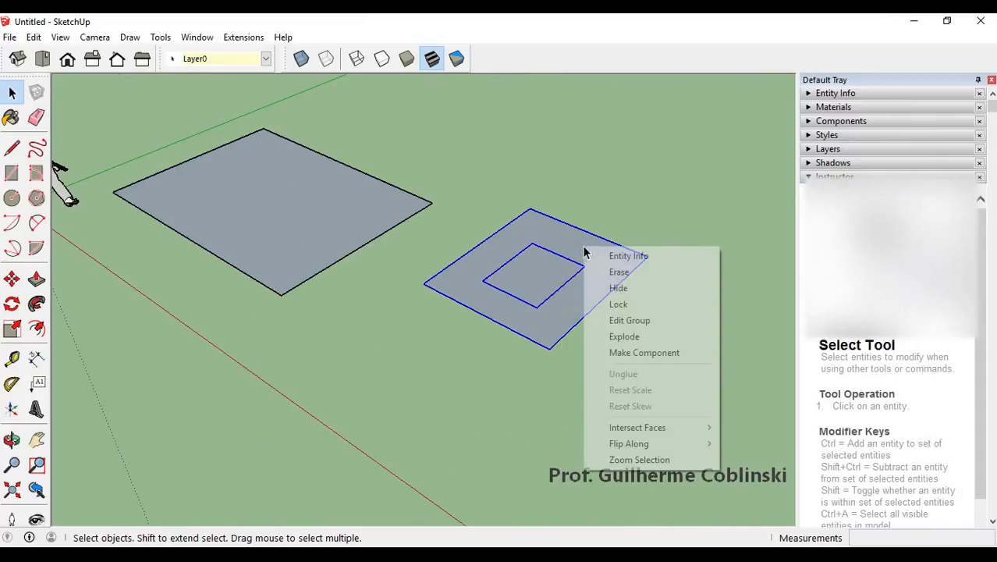
left_click(654, 337)
left_click(629, 295)
scroll(549, 281, "up", 2)
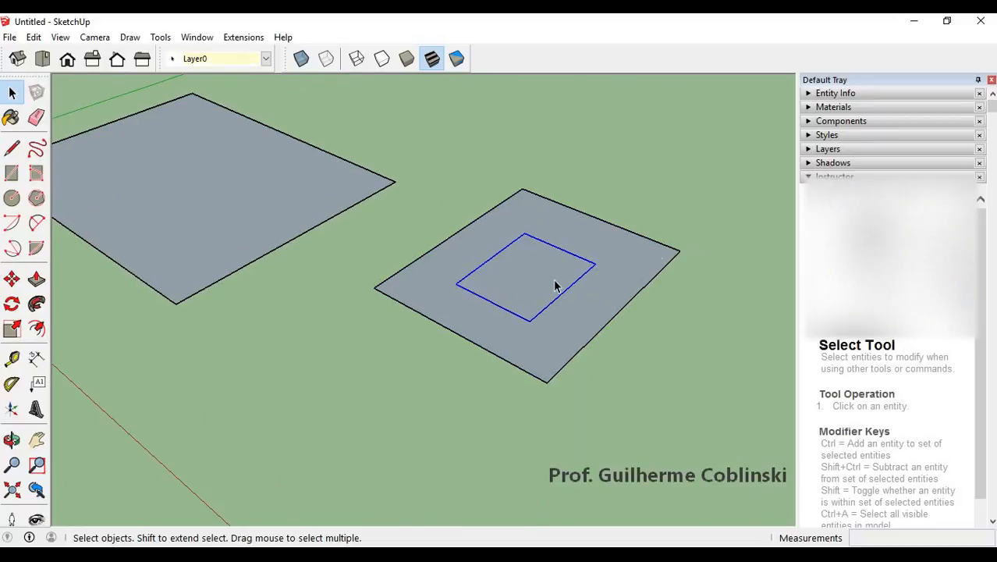
Explode the inner square's group so it merges with the surrounding square face.
left_click(631, 280)
left_click(565, 273)
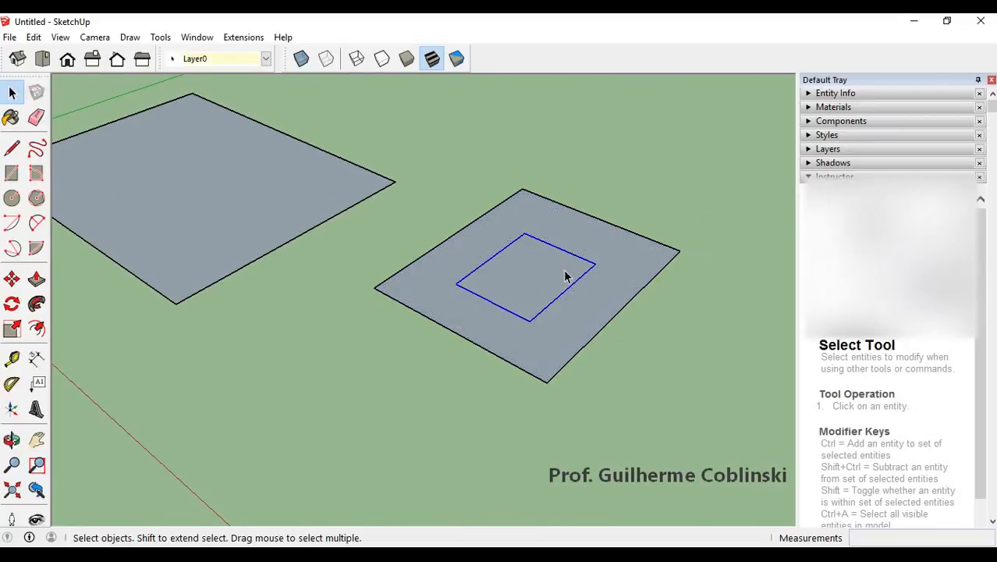
right_click(565, 272)
left_click(624, 356)
left_click(631, 318)
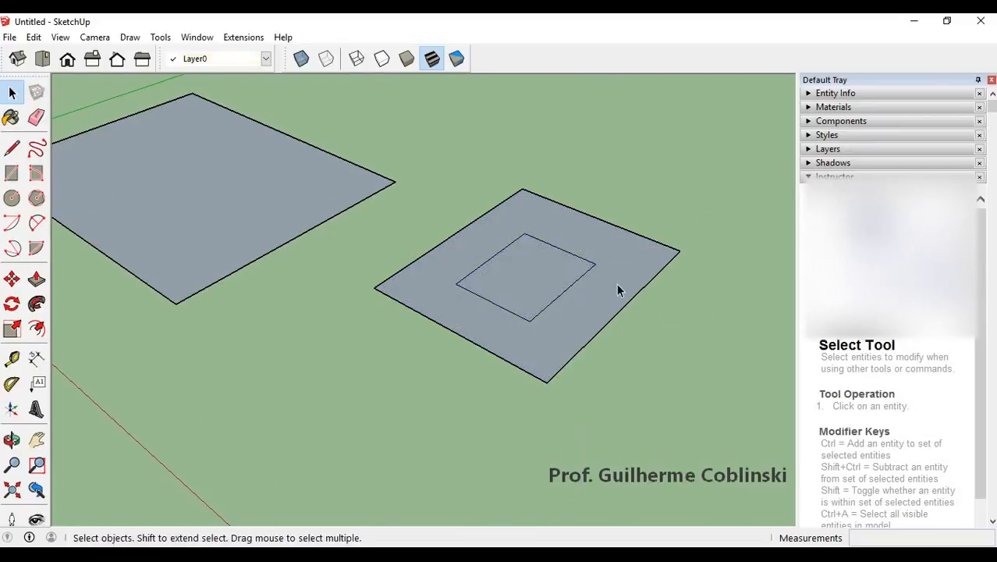
Push/Pull the inner square's face upward about 0.51 m to form a box on the surrounding face.
left_click(574, 283)
left_click(573, 280)
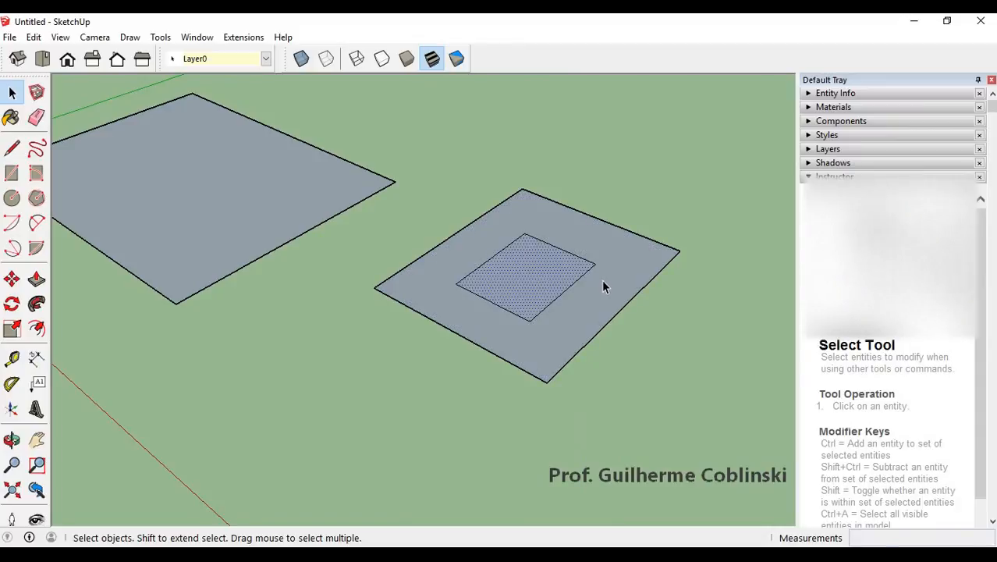
key("p")
left_click_drag(560, 279, 551, 239)
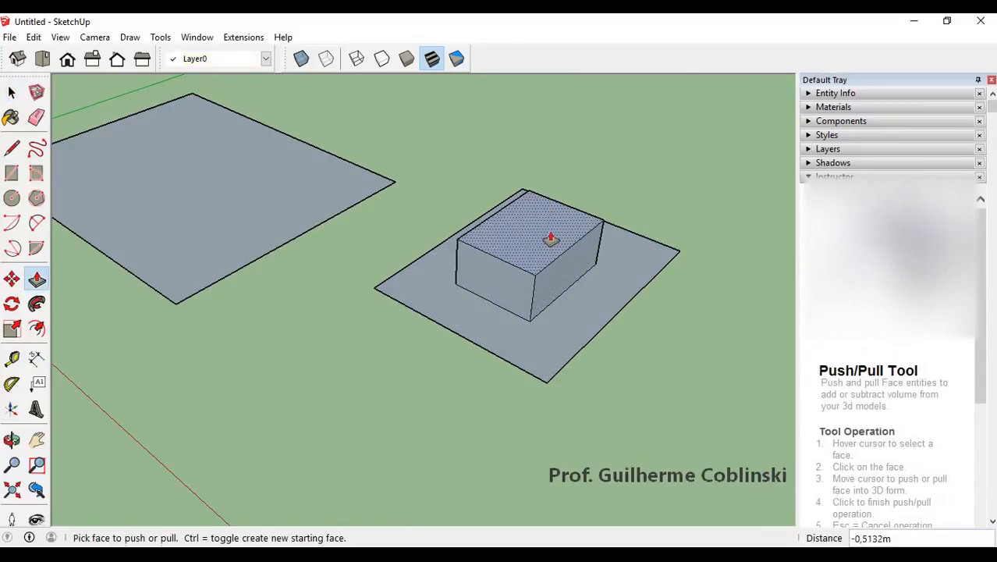
key("space")
middle_click_drag(550, 239, 585, 329)
left_click(589, 338)
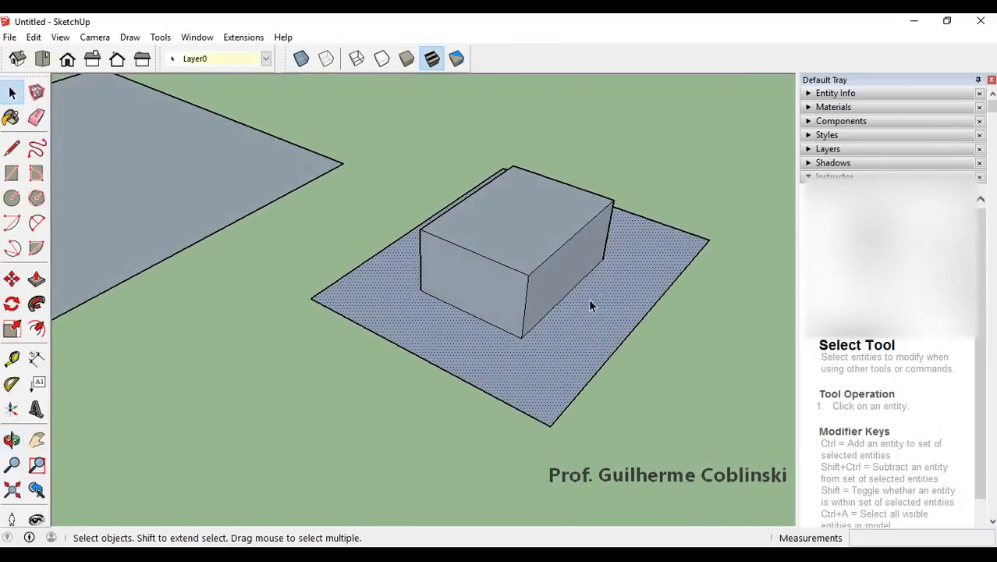
Draw a rectangle about 0.26 by 0.38 m on the box's top face, starting on its front edge.
scroll(593, 281, "up", 2)
key("r")
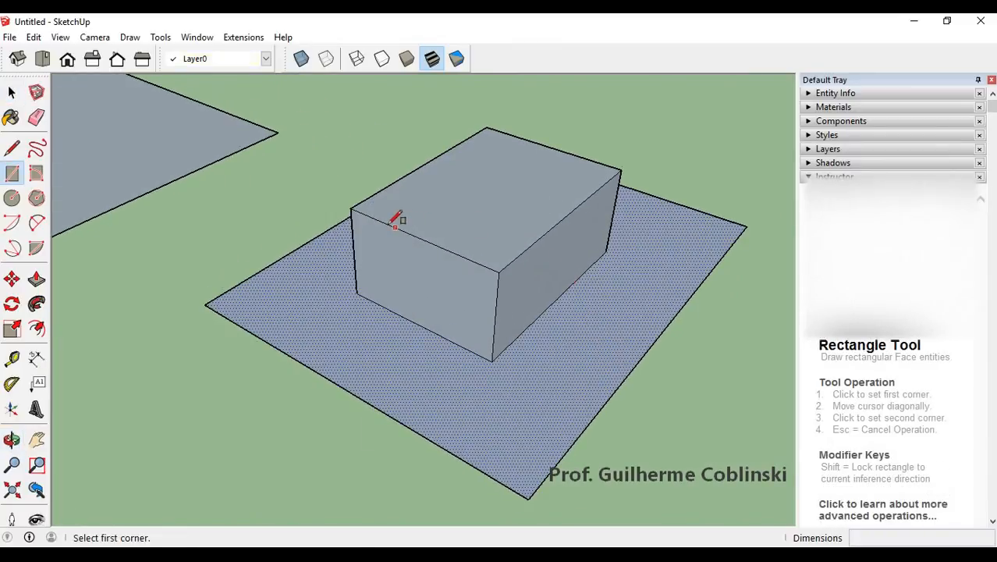
middle_click_drag(468, 215, 423, 245)
left_click(414, 244)
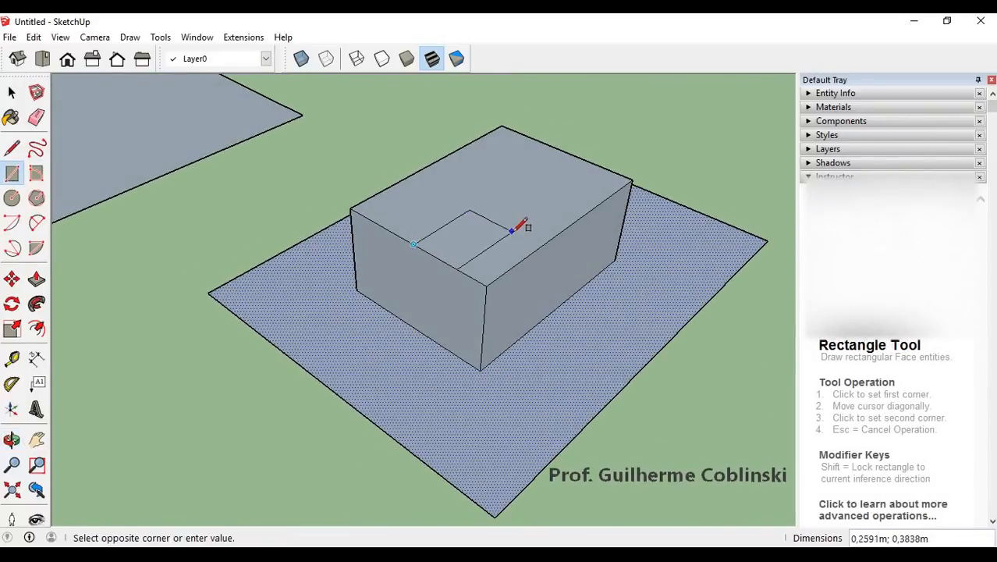
left_click(513, 232)
Push/Pull the small rectangle on the box's top upward about 0.09 m.
key("p")
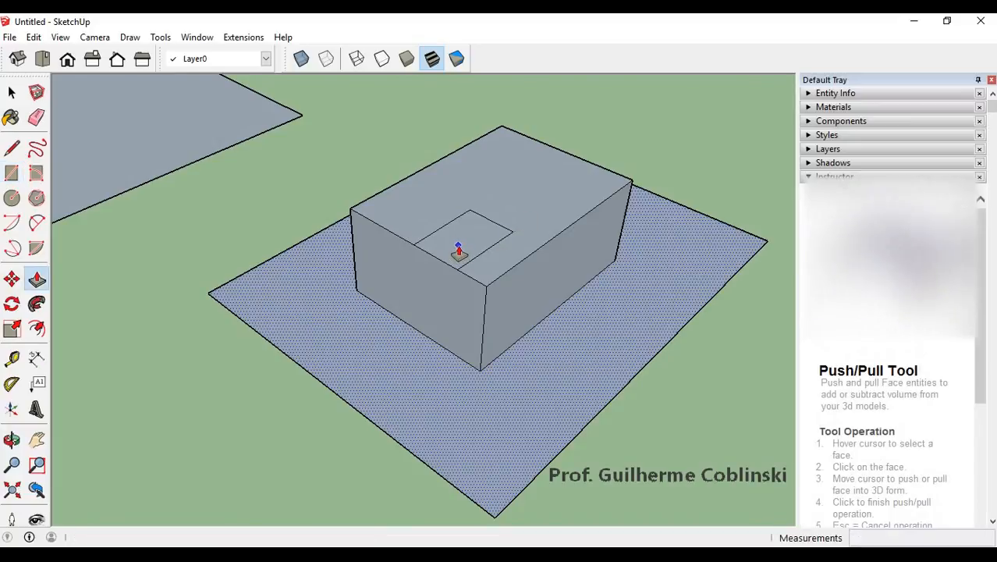
scroll(466, 251, "up", 1)
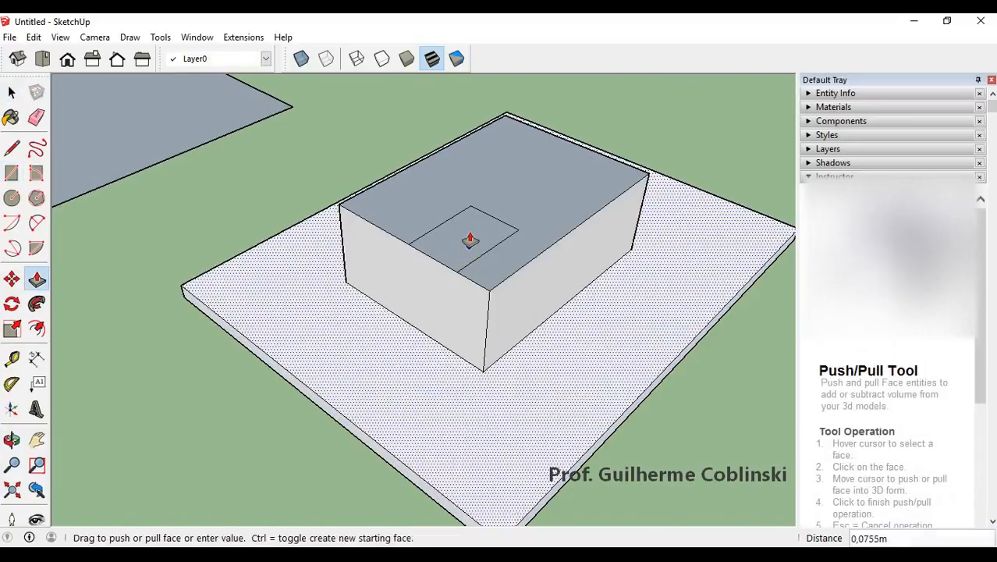
key("space")
left_click(468, 243)
key("p")
left_click(468, 244)
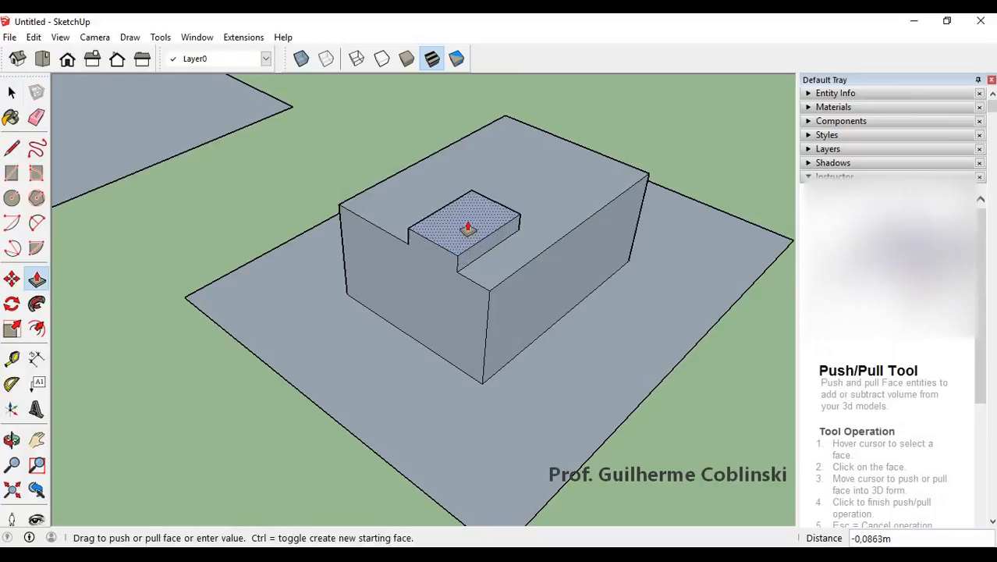
left_click(468, 226)
key("space")
Select the small raised block on top of the box with a selection window.
middle_click_drag(412, 258, 363, 258)
scroll(497, 267, "up", 1)
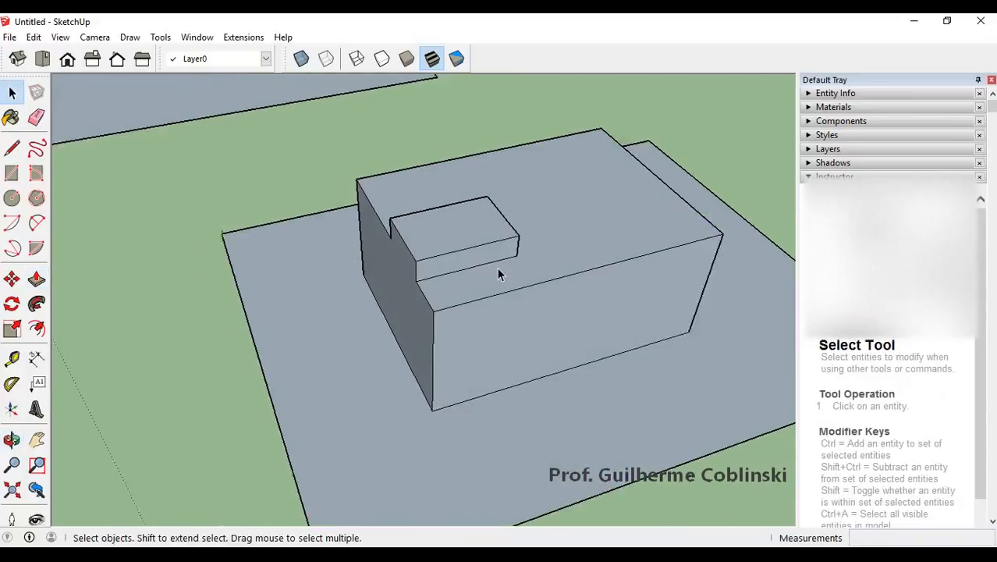
scroll(497, 267, "up", 2)
key("c")
scroll(503, 245, "down", 1)
scroll(530, 243, "up", 3)
middle_click_drag(532, 242, 412, 146)
scroll(563, 218, "down", 2)
key("space")
scroll(527, 240, "down", 2)
scroll(511, 235, "up", 2)
scroll(502, 234, "down", 2)
scroll(499, 191, "up", 2)
left_click_drag(410, 147, 488, 246)
mouse_move(483, 229)
middle_mouse_down()
mouse_move(472, 246)
mouse_move(481, 232)
middle_mouse_up()
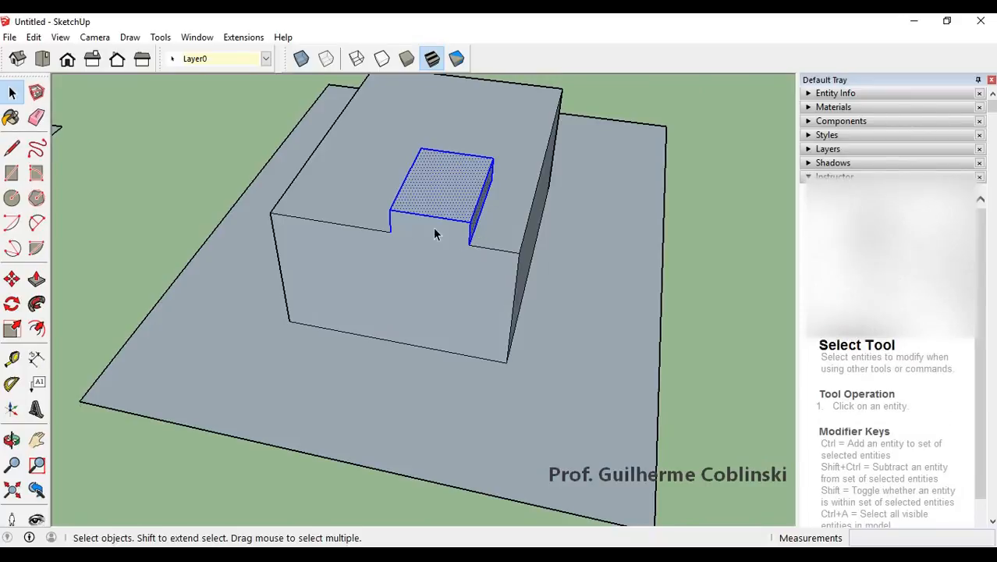
Draw a line along the small block's front base to separate its front face from the box.
key("l")
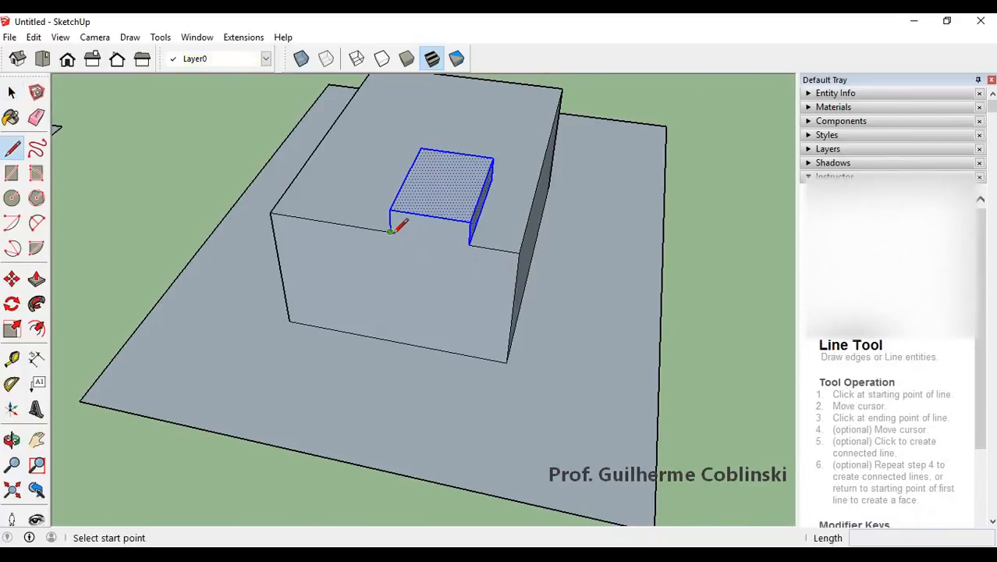
left_click(390, 231)
key("Escape")
key("space")
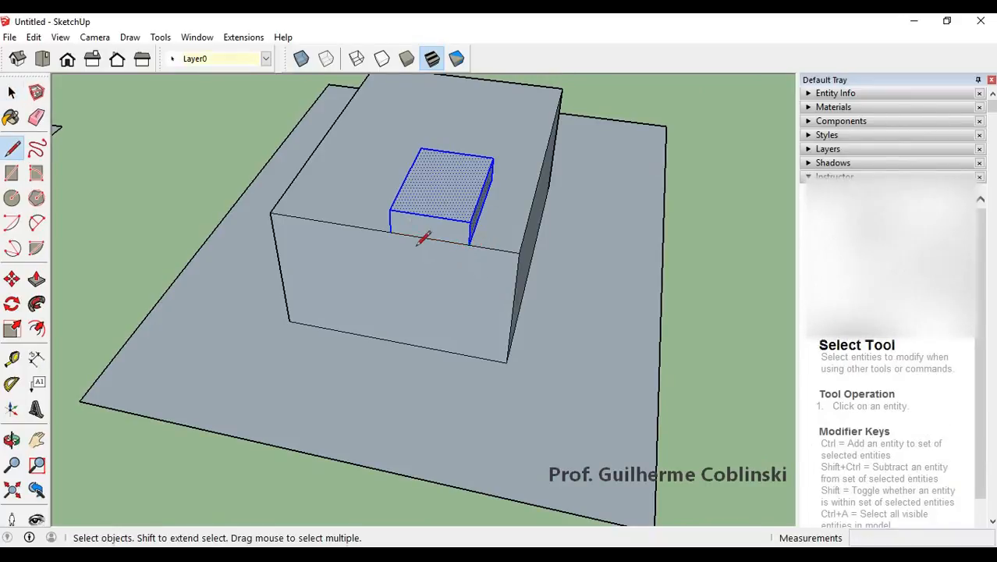
Select all faces and edges of the small block and move it about 0.73 m across the top to the box's side edge.
middle_click_drag(422, 234, 465, 222)
left_click_drag(368, 136, 498, 264)
middle_click_drag(357, 233, 334, 214)
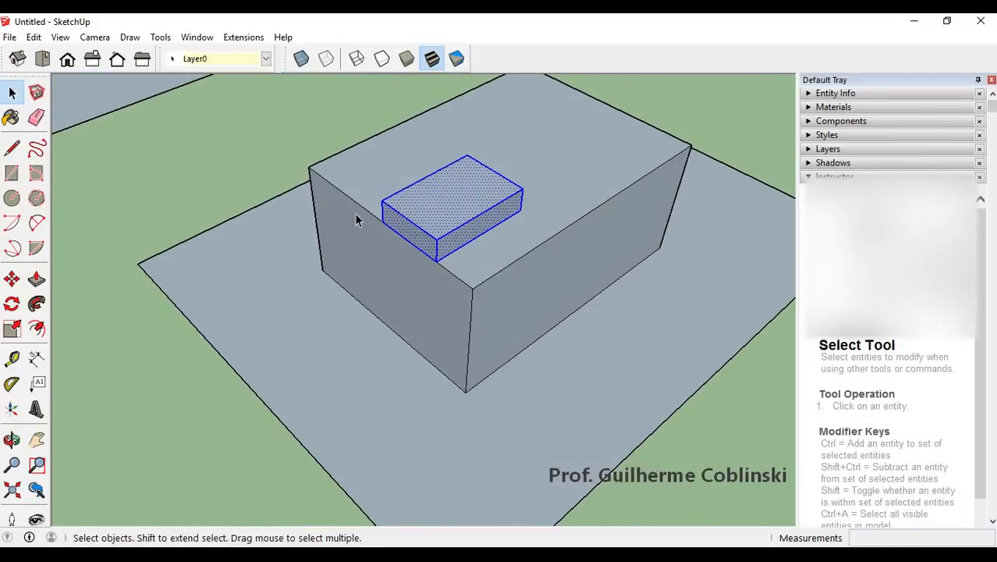
key("m")
scroll(420, 233, "down", 4)
left_click(423, 233)
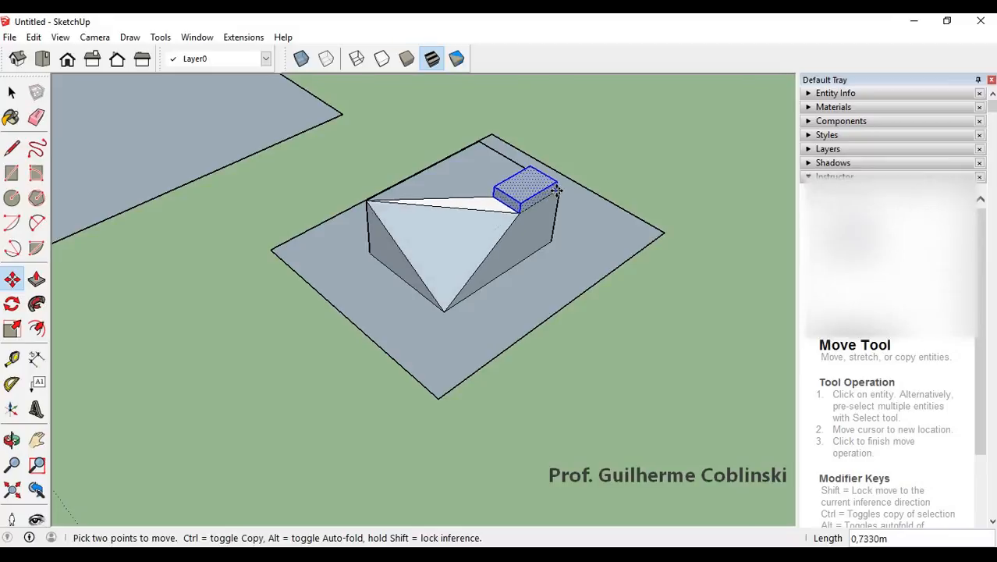
left_click(558, 184)
middle_click_drag(500, 244, 591, 195)
scroll(500, 165, "up", 3)
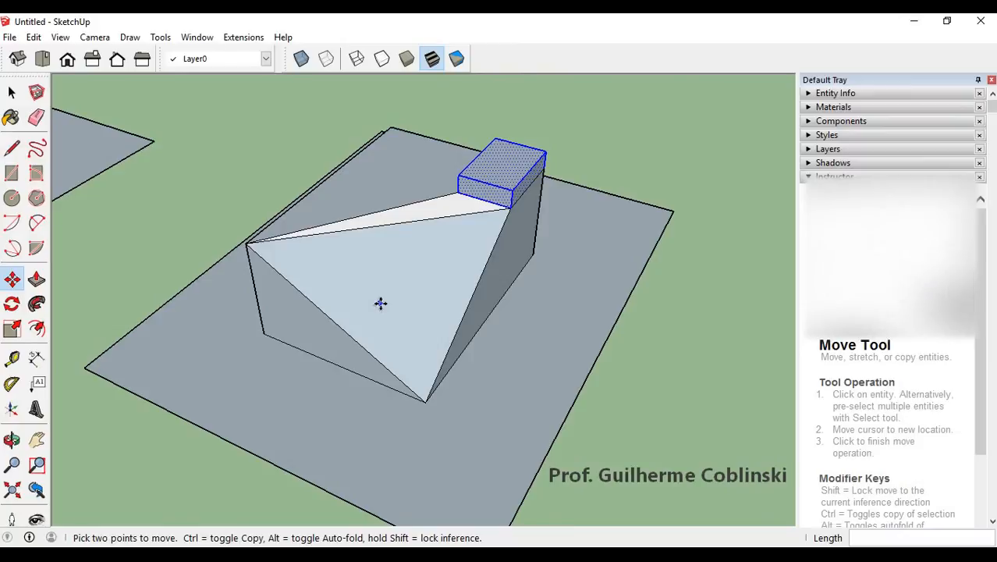
scroll(423, 270, "down", 3)
middle_click_drag(425, 266, 457, 292)
Select the whole distorted box with its surrounding face and delete it.
key("space")
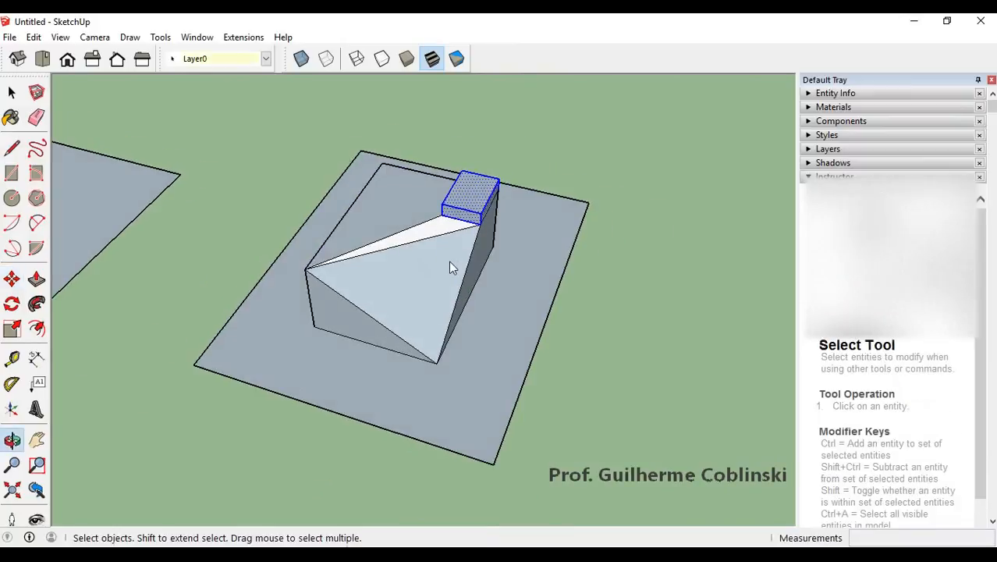
middle_click_drag(448, 256, 539, 177)
left_click_drag(539, 178, 296, 379)
key("Delete")
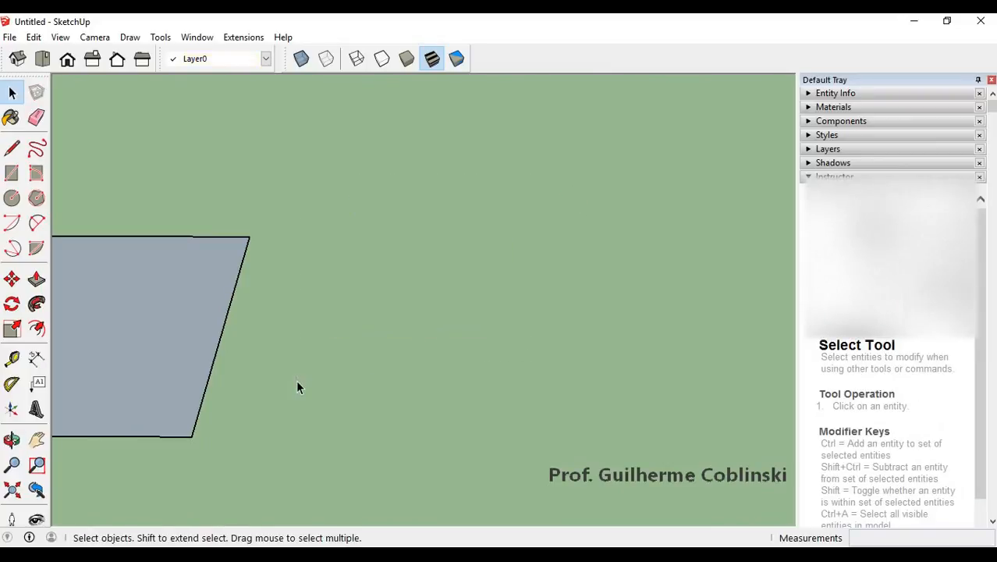
Select the large rectangle group near the human figure.
middle_click_drag(204, 294, 440, 289)
double_click(440, 289)
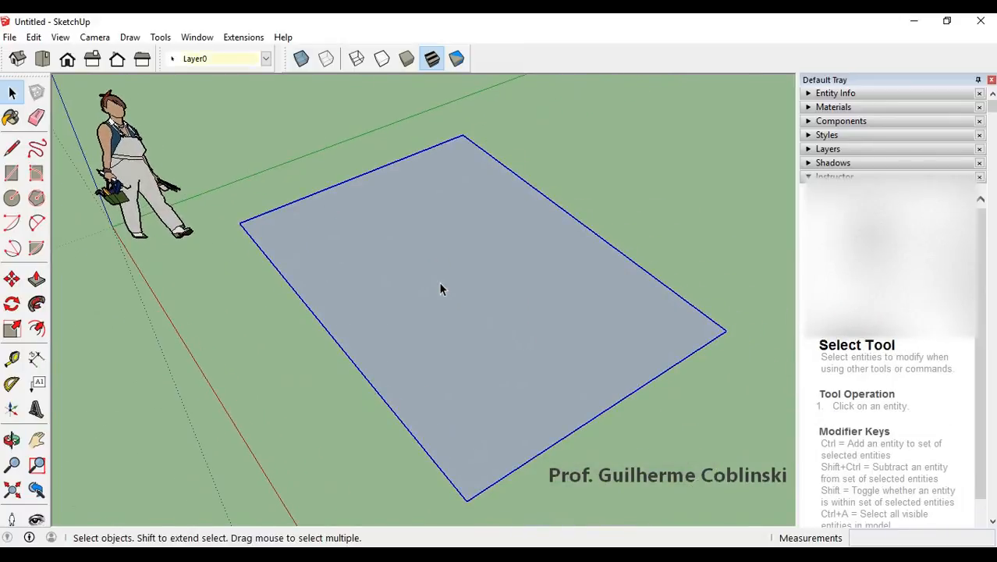
middle_click_drag(460, 342, 591, 240)
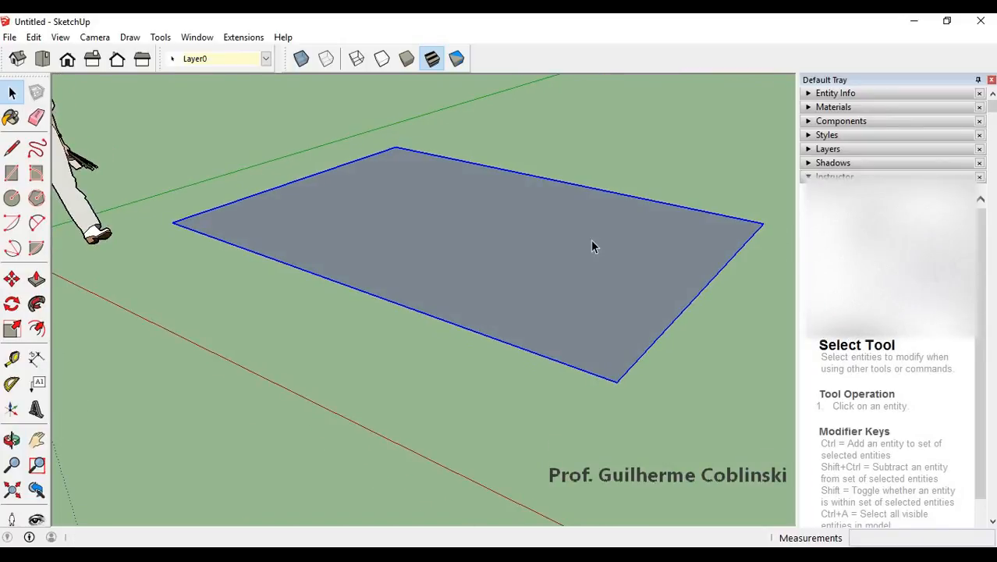
middle_click_drag(564, 257, 561, 272)
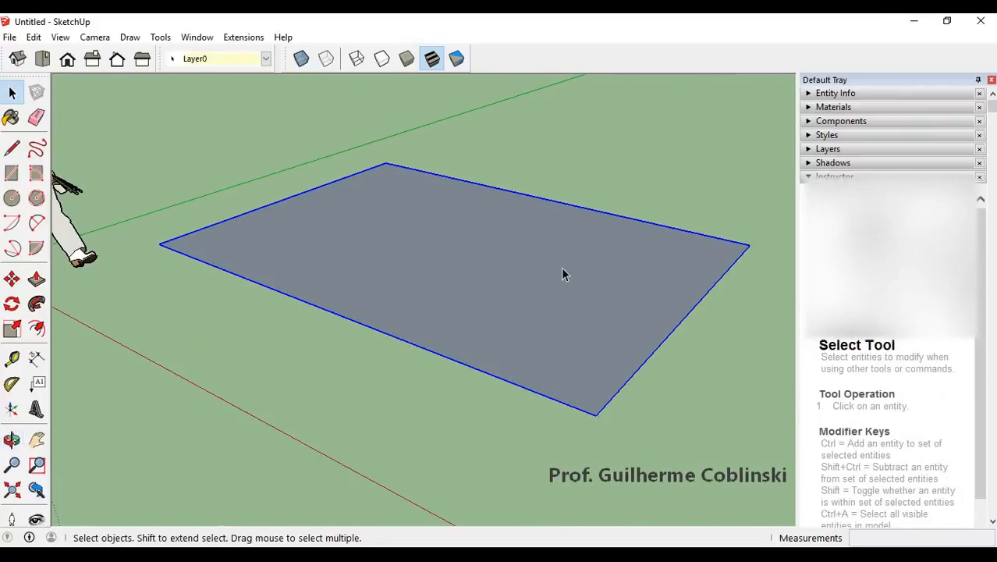
scroll(562, 266, "down", 4)
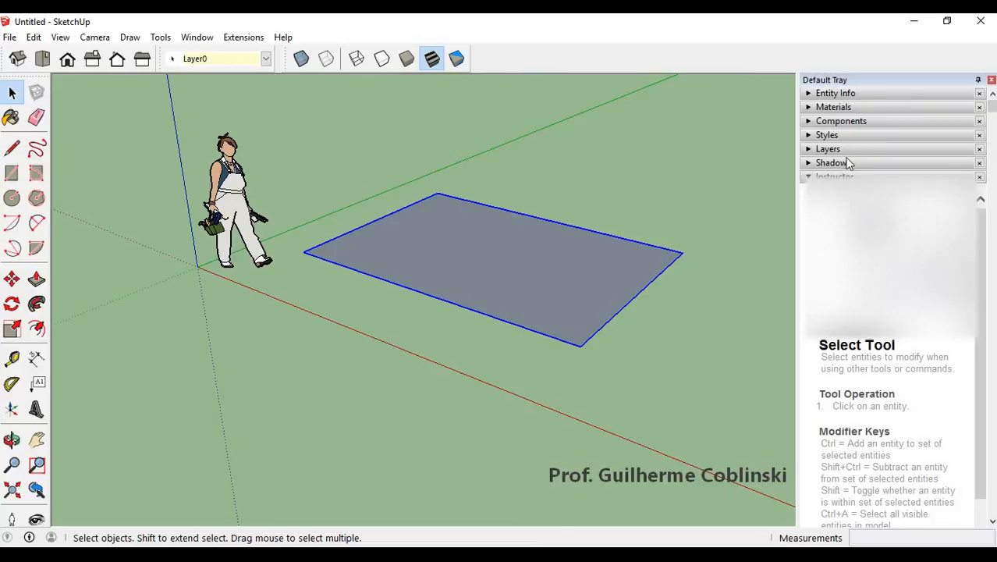
Collapse the Instructor and Scenes sections and add the Outliner to the Default Tray.
left_click(815, 177)
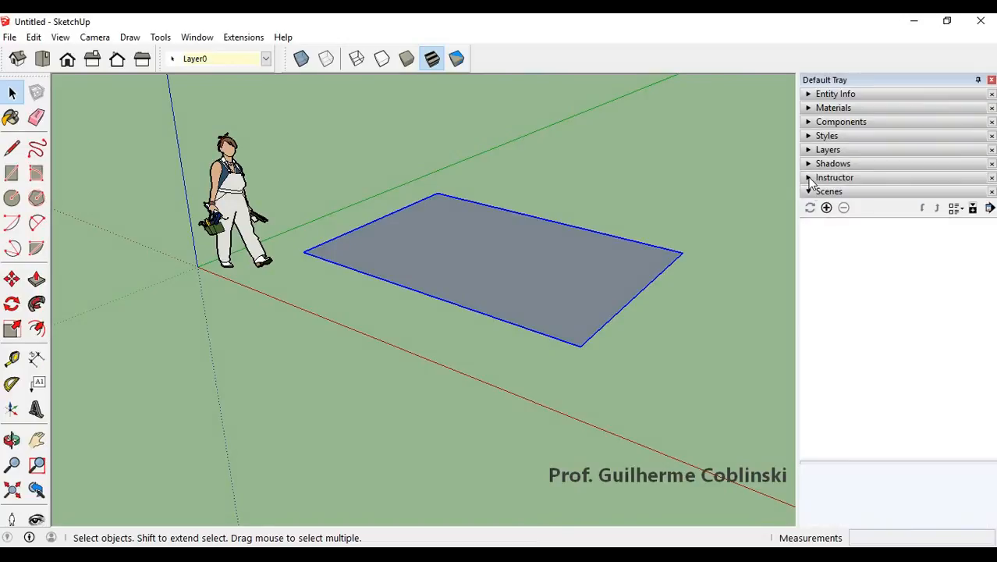
left_click(809, 192)
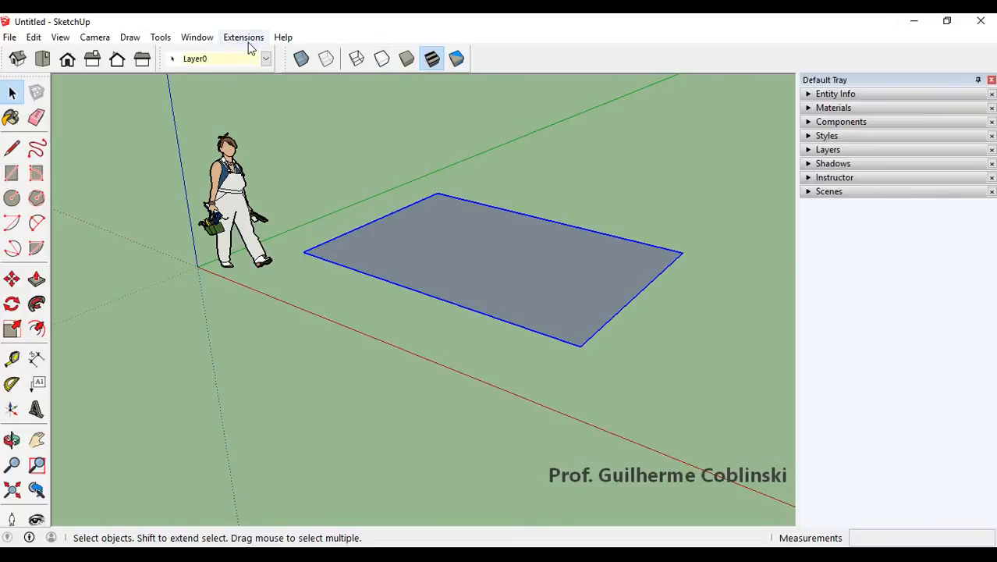
left_click(197, 37)
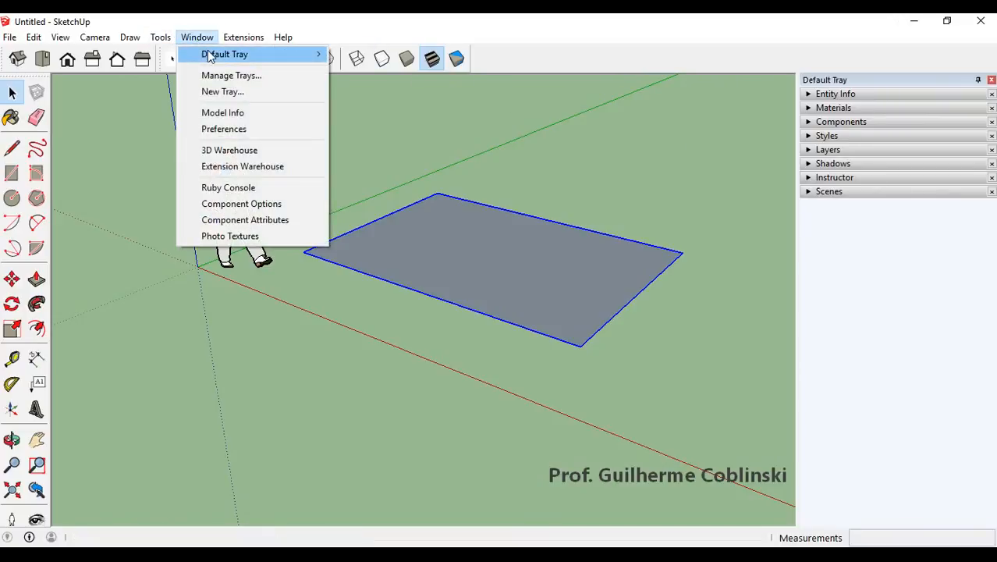
mouse_move(219, 65)
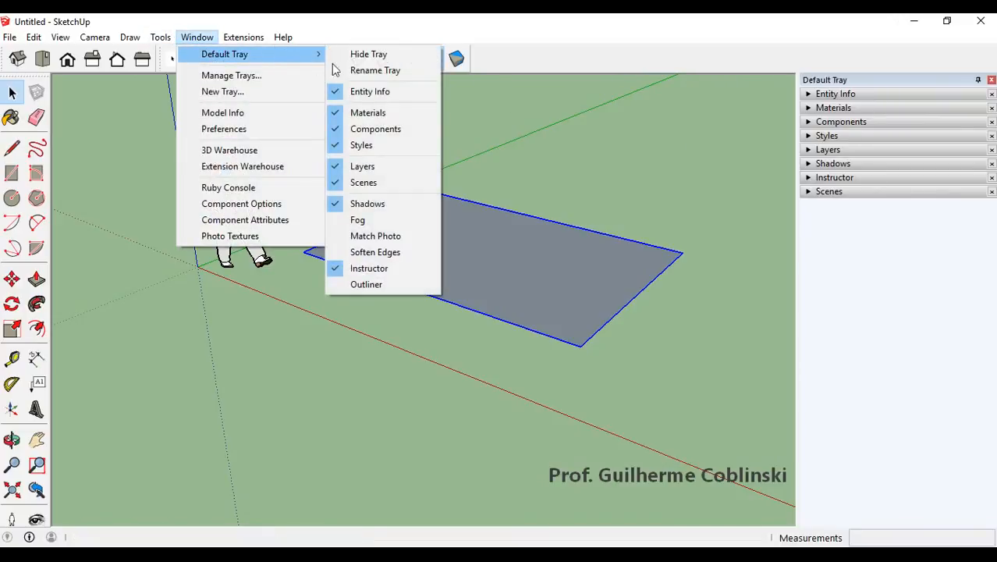
left_click(383, 284)
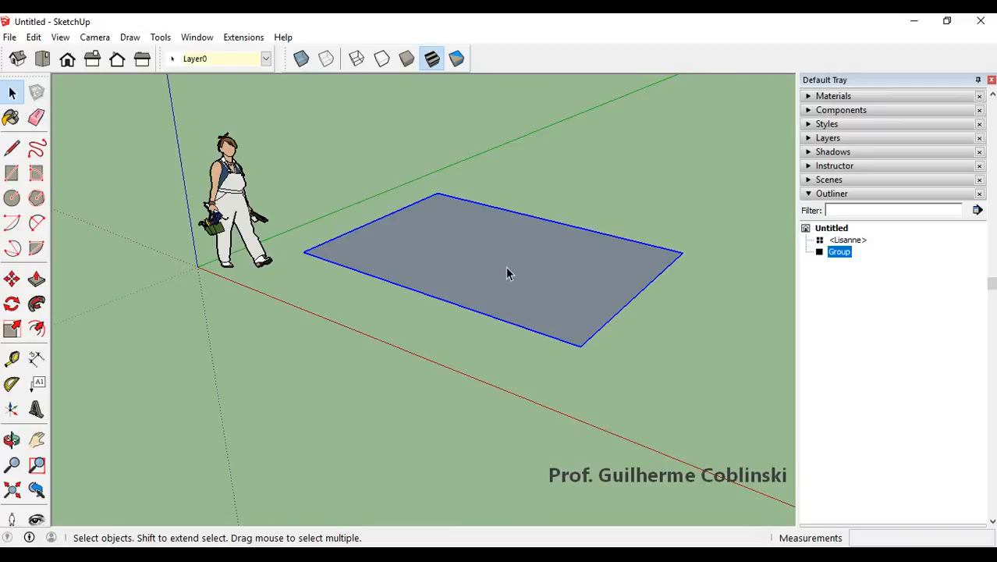
Select the human figure component in the model to locate its entry in the Outliner.
left_click(228, 195)
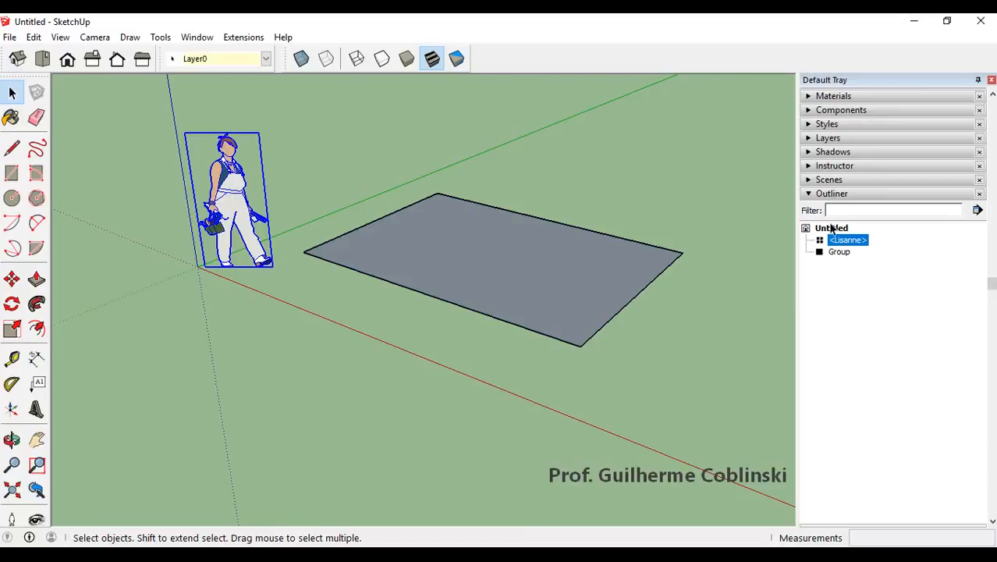
middle_click_drag(362, 206, 755, 267)
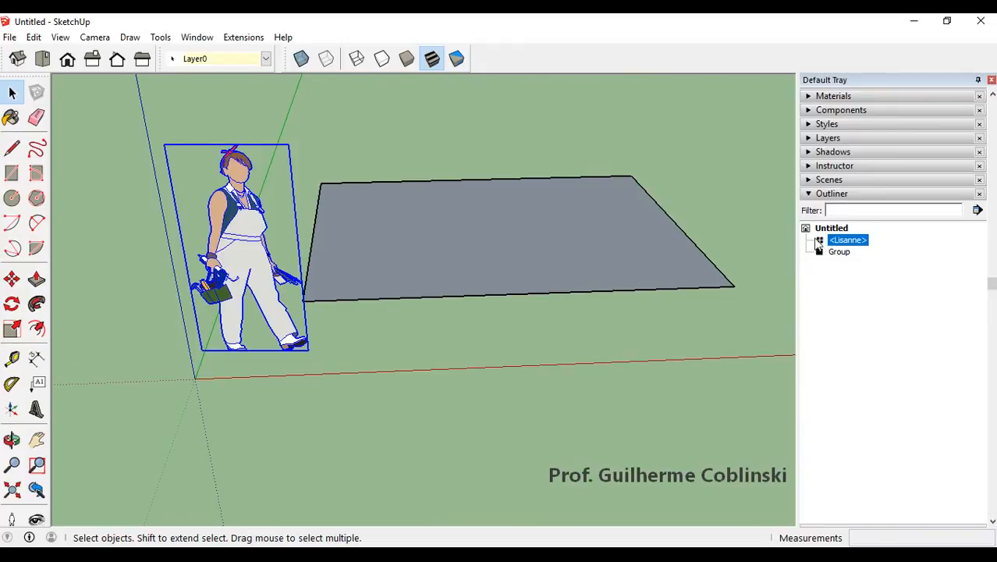
Copy the human figure component about 0.77 m along the red axis and repeat the copy x4.
left_click(560, 267)
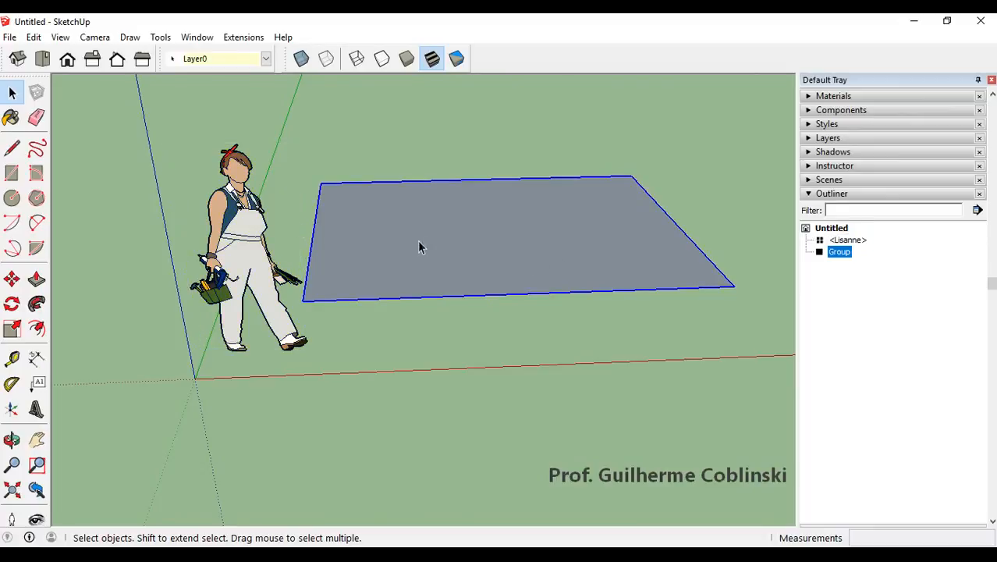
left_click(224, 227)
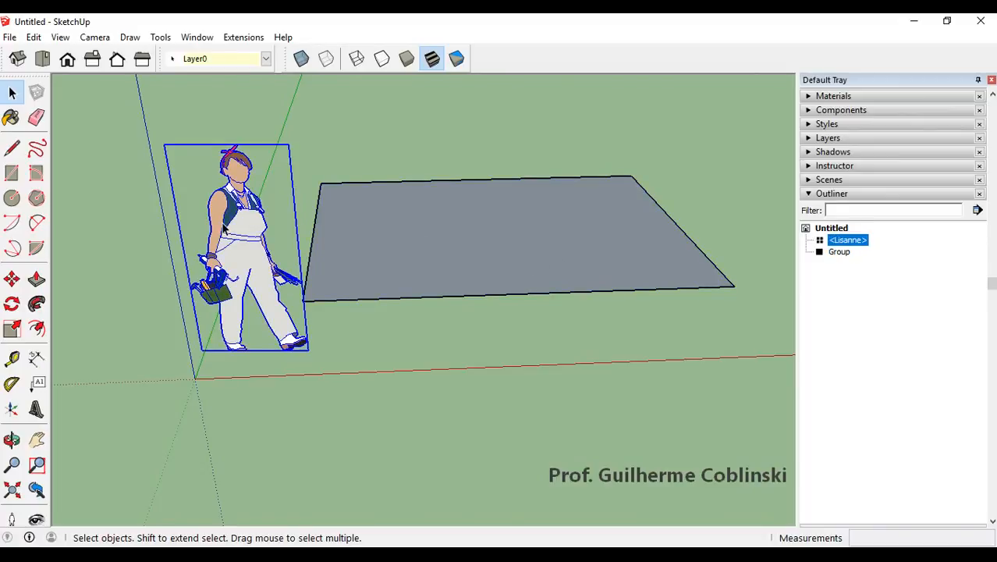
key("m")
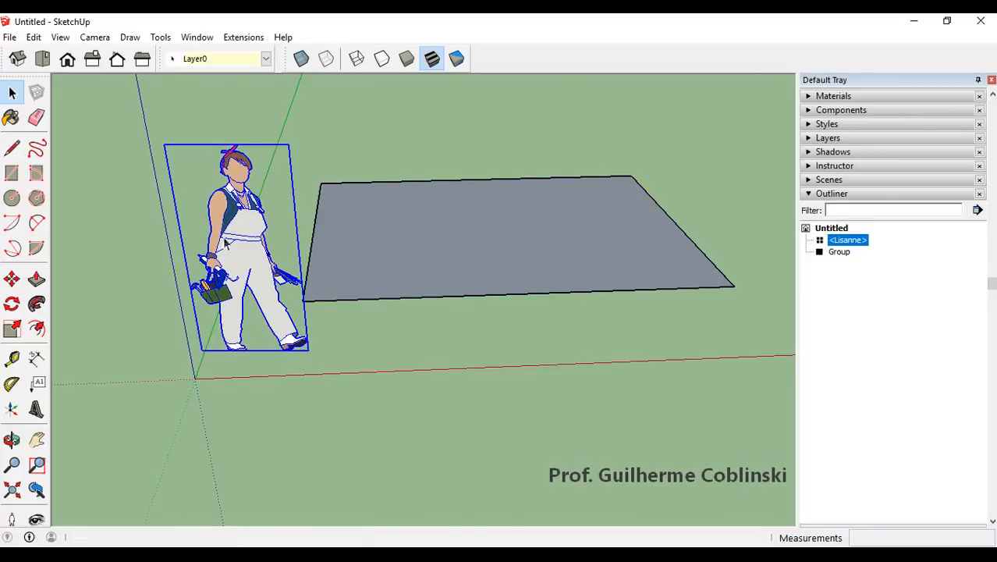
key("ctrl")
left_click(264, 365)
left_click(364, 366)
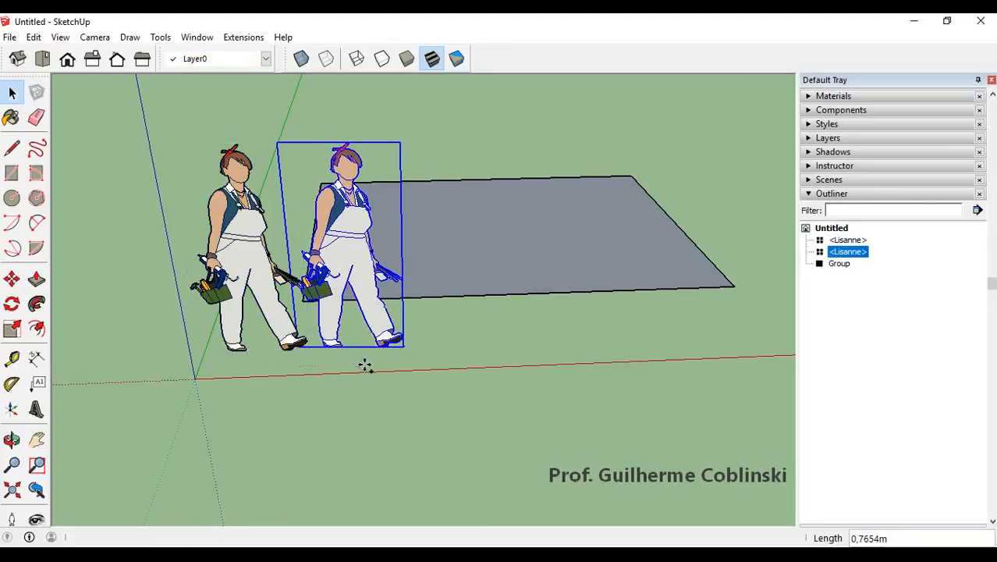
type("x4")
key("Return")
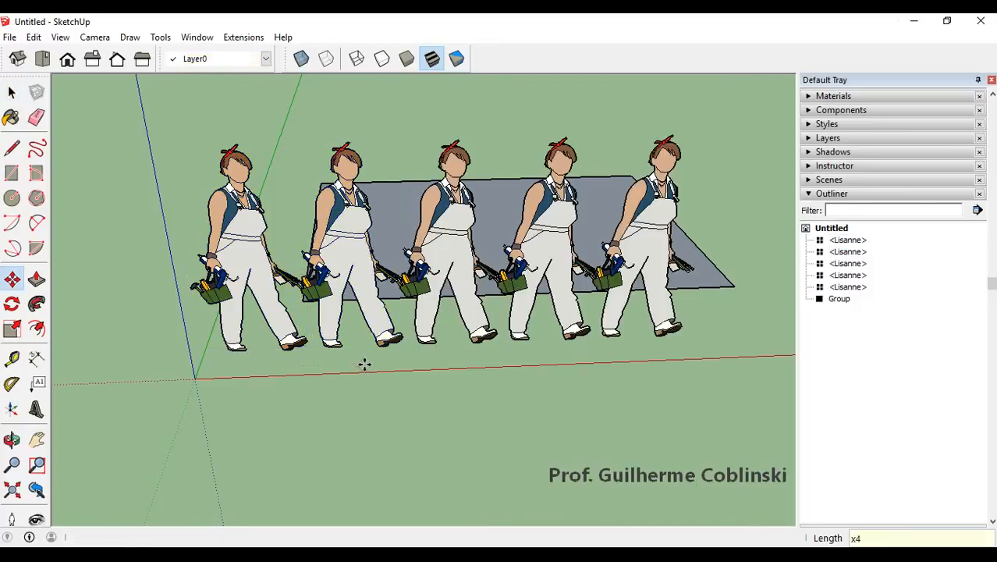
Open the original human figure component for editing and delete the bib face of its overalls.
key("space")
left_click(252, 242)
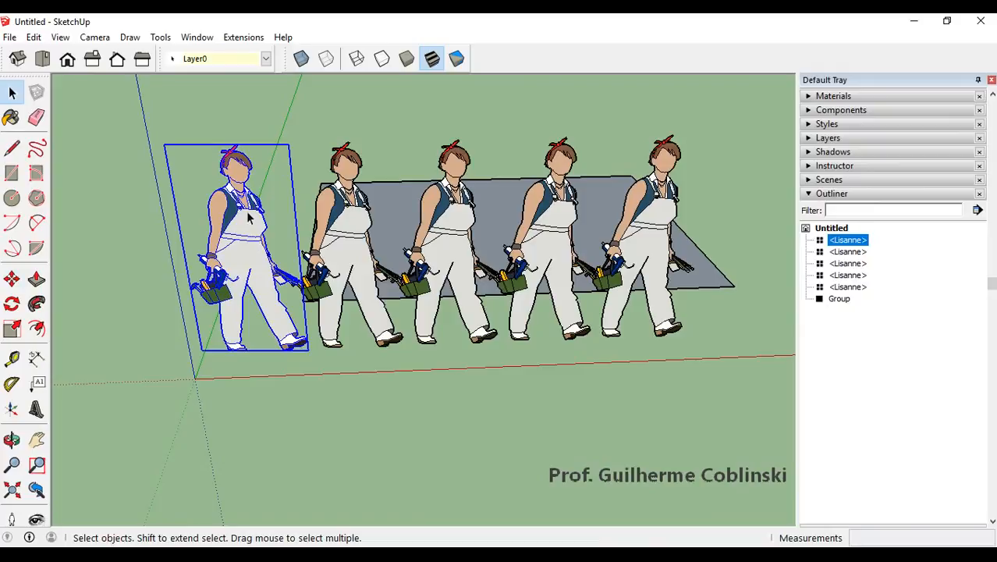
scroll(249, 222, "up", 2)
double_click(249, 219)
left_click(250, 226)
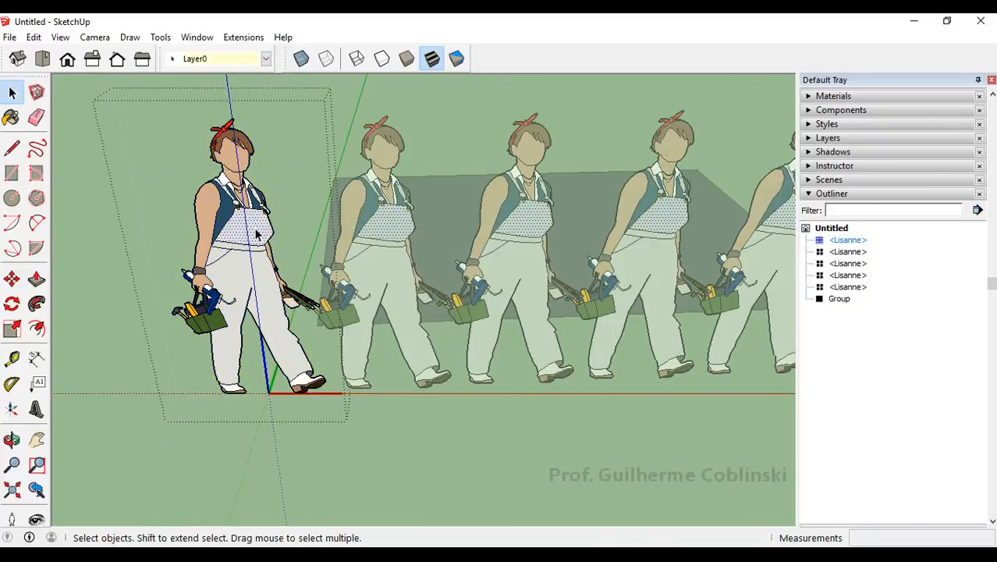
scroll(255, 234, "up", 4)
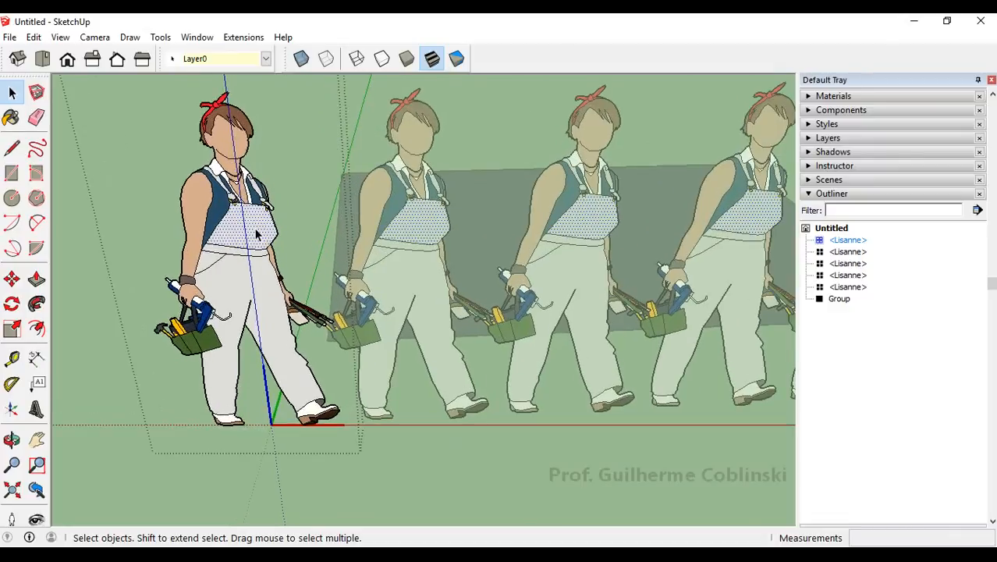
scroll(256, 234, "down", 1)
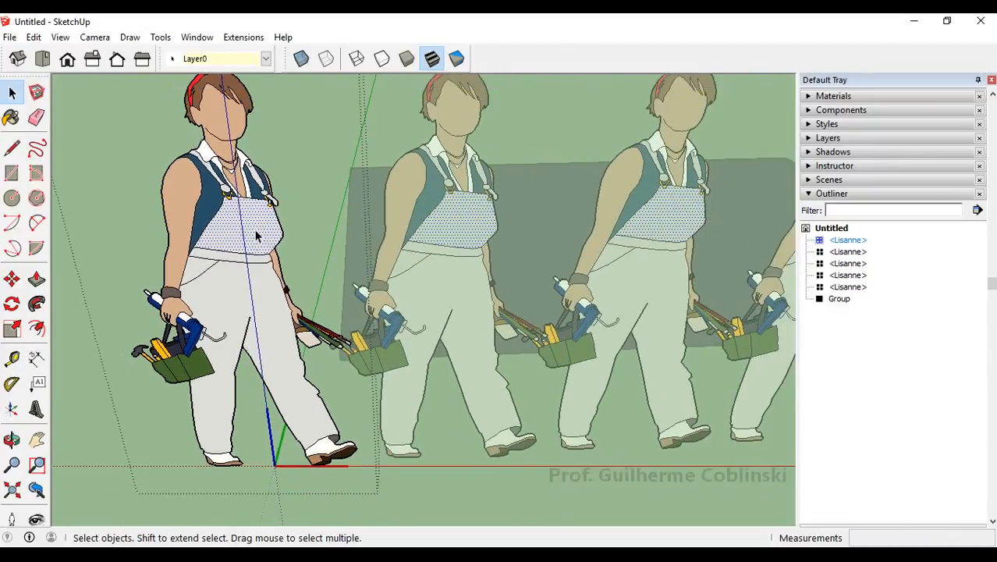
mouse_move(256, 234)
middle_mouse_down()
mouse_move(376, 265)
mouse_move(475, 230)
mouse_move(453, 178)
middle_mouse_up()
middle_click_drag(219, 288, 245, 261)
scroll(245, 260, "down", 3)
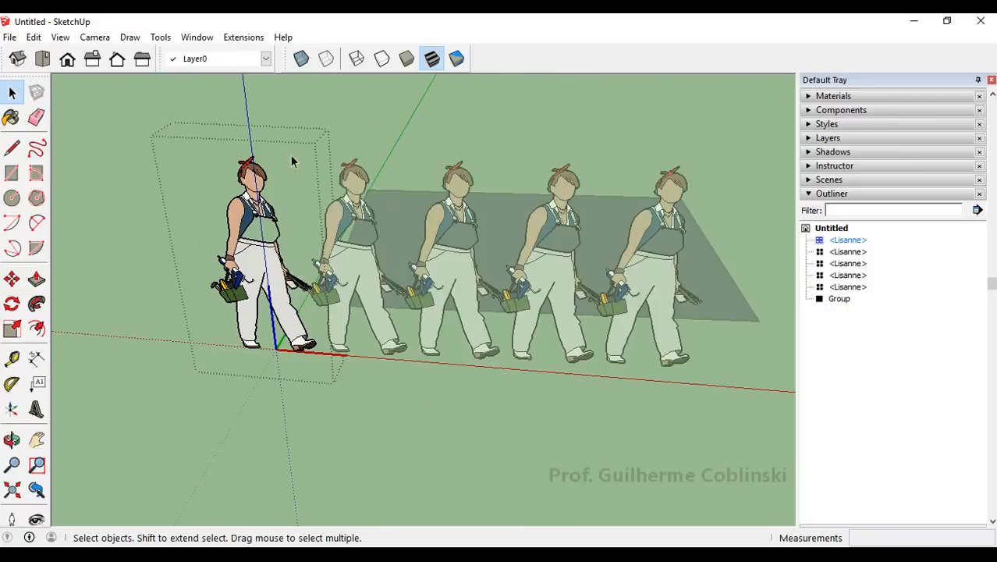
Select the trousers face inside the open figure component to compare the copies, and leave component editing.
mouse_move(290, 154)
middle_mouse_down()
mouse_move(383, 187)
mouse_move(323, 199)
middle_mouse_up()
scroll(324, 198, "up", 2)
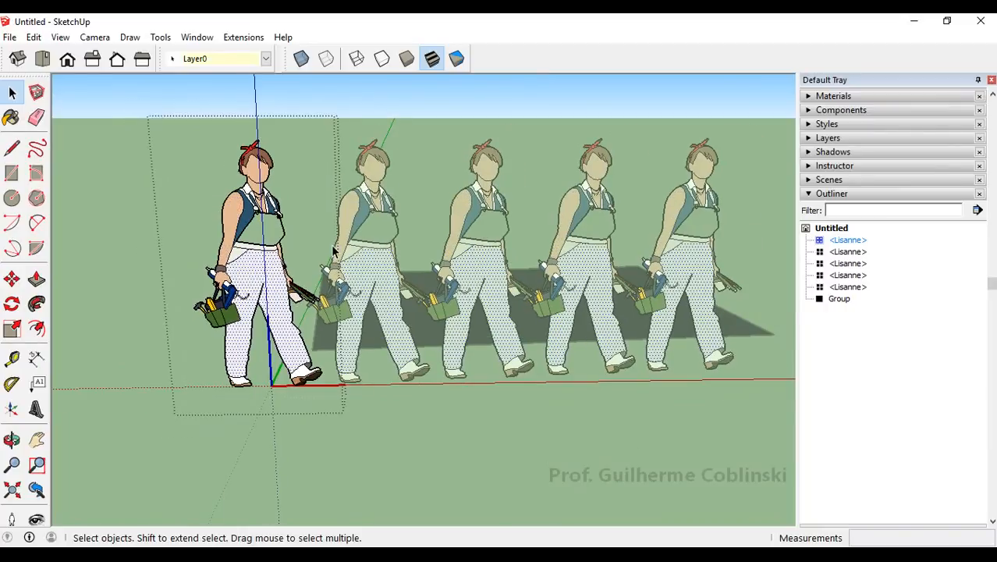
middle_click_drag(335, 247, 297, 320)
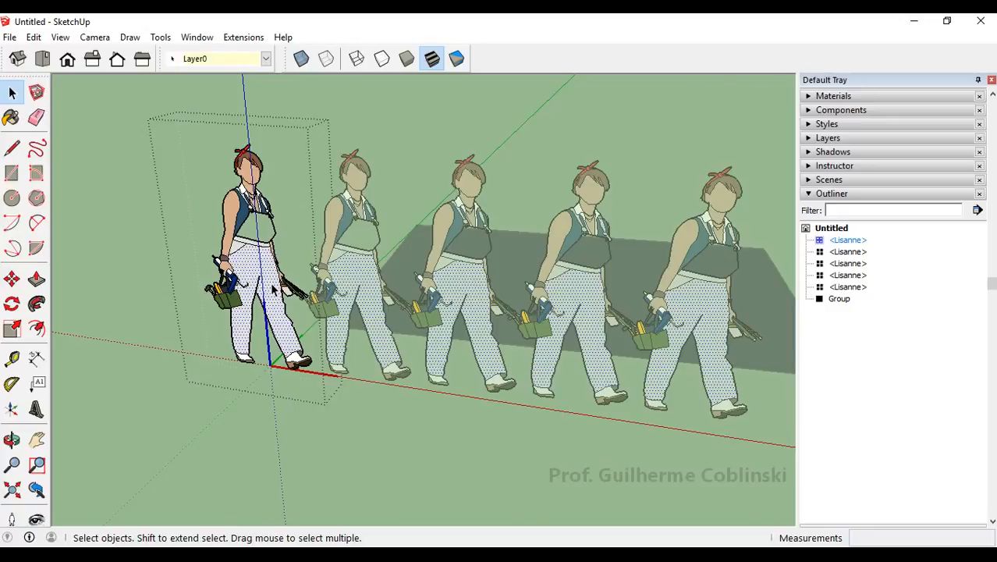
left_click(367, 141)
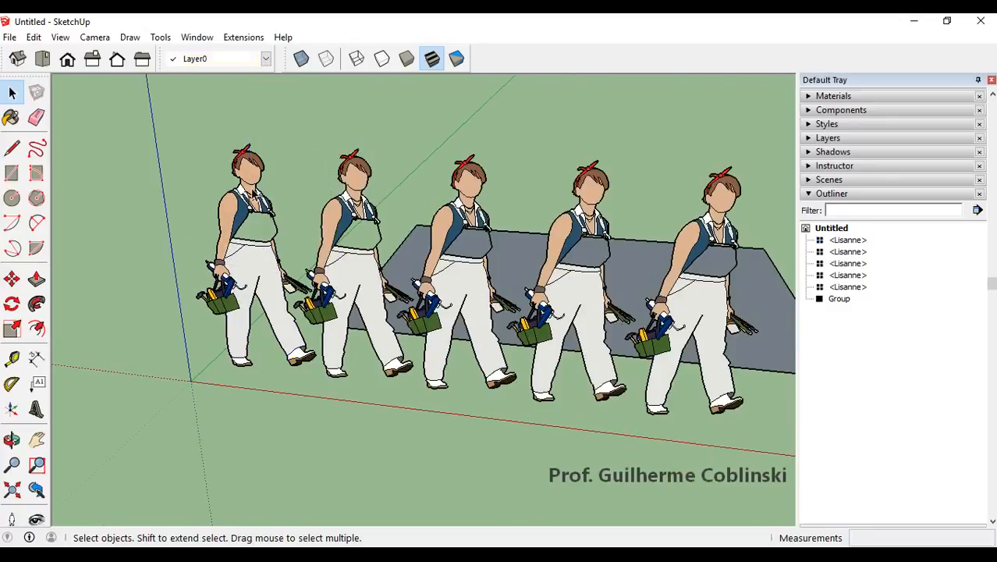
Delete the original human figure and the copy beside it, and select the next copy in the row.
left_click(253, 193)
key("Delete")
left_click(350, 209)
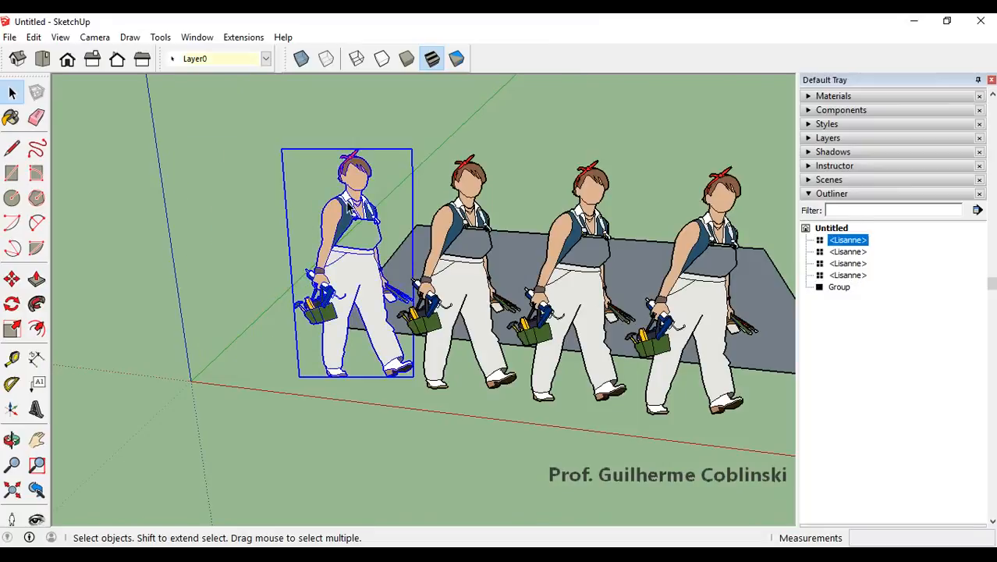
key("Delete")
left_click(448, 226)
Undo the figure deletions, the bib face removal and the copies, back to the single original figure.
key("ctrl+z")
key("ctrl+z")
key("ctrl+z")
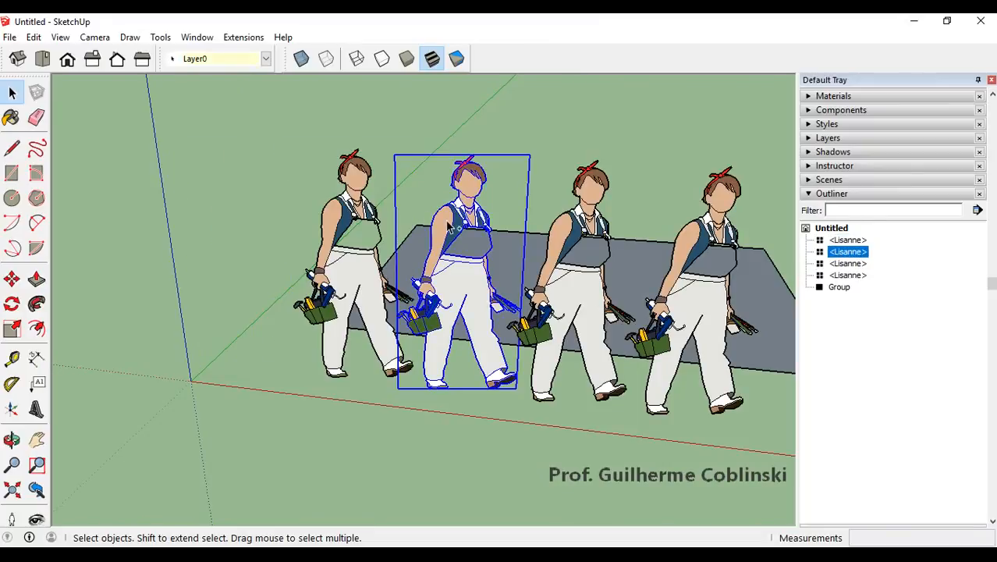
key("ctrl+z")
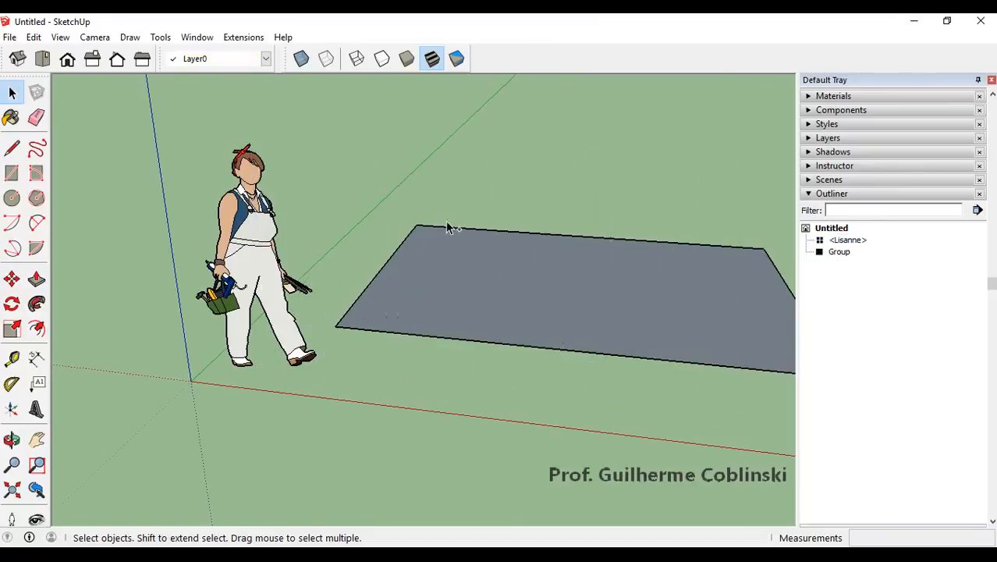
Examine the commands available for the human figure component, including Save As, and deselect the figure.
left_click(281, 227)
right_click(260, 220)
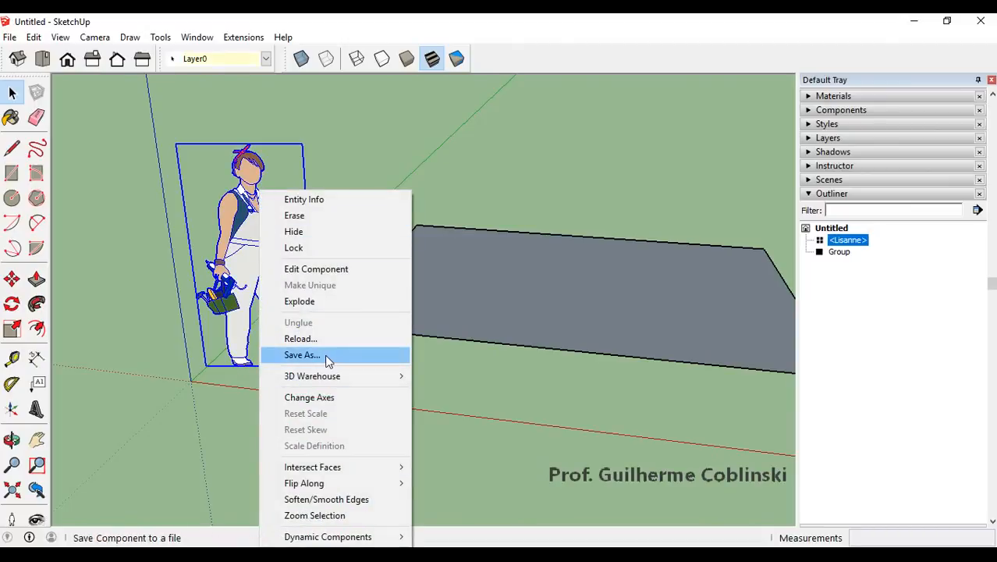
left_click(403, 153)
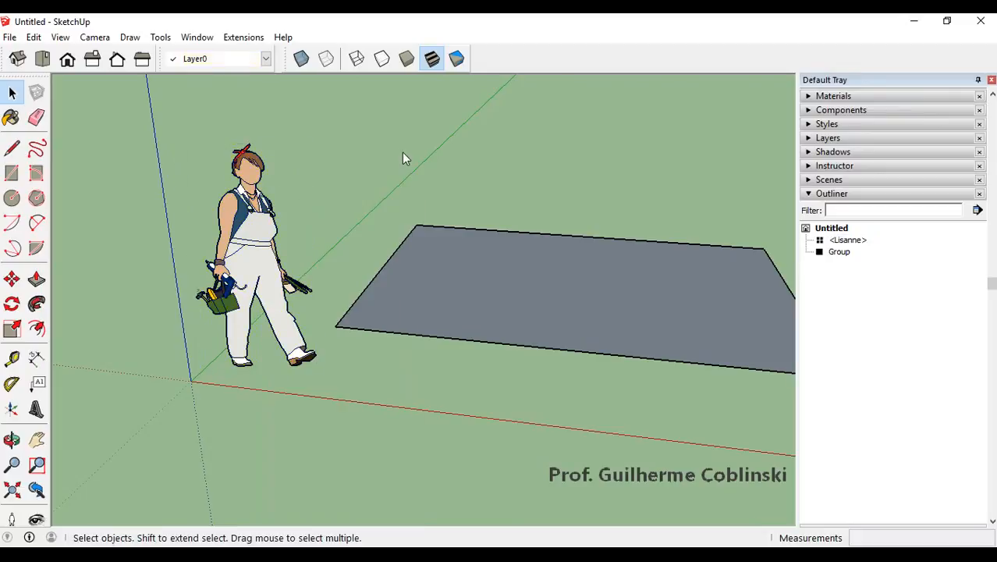
Dimension the rectangle group's long front edge and adjacent short edge to check its size, discarding both dimensions.
middle_click_drag(403, 153, 356, 242)
middle_click_drag(504, 245, 402, 279)
scroll(403, 279, "up", 2)
left_click(400, 275)
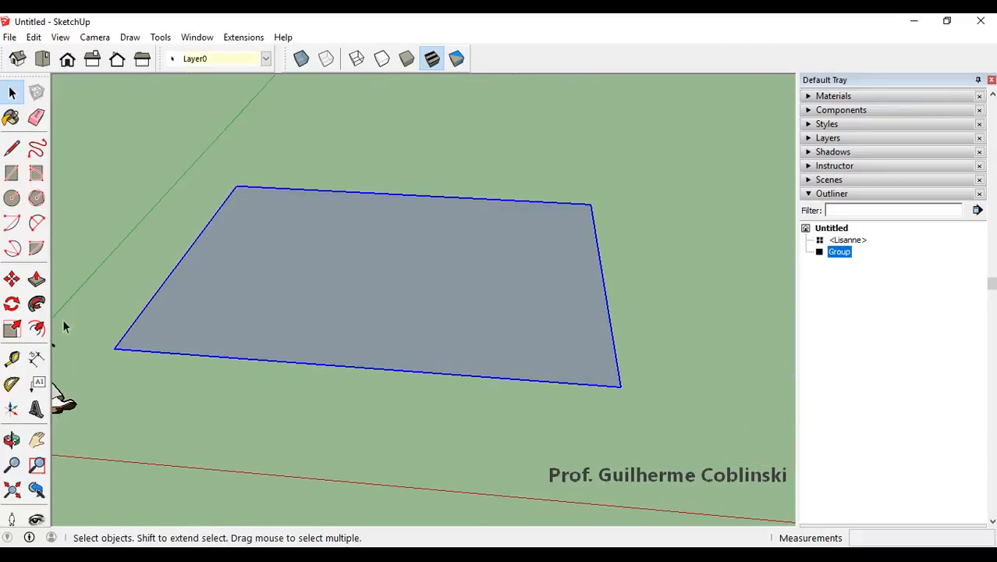
left_click(37, 358)
left_click(115, 347)
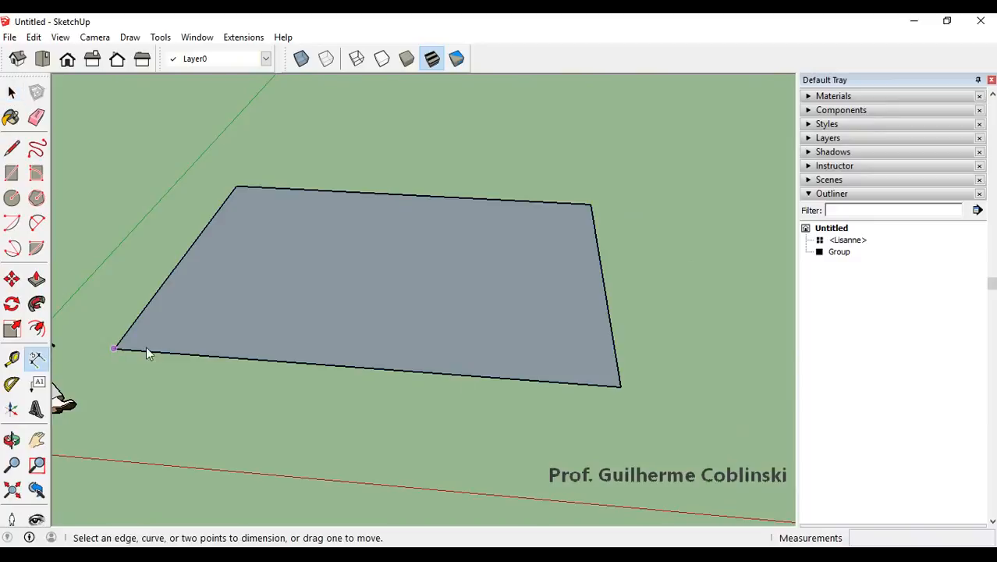
left_click(618, 385)
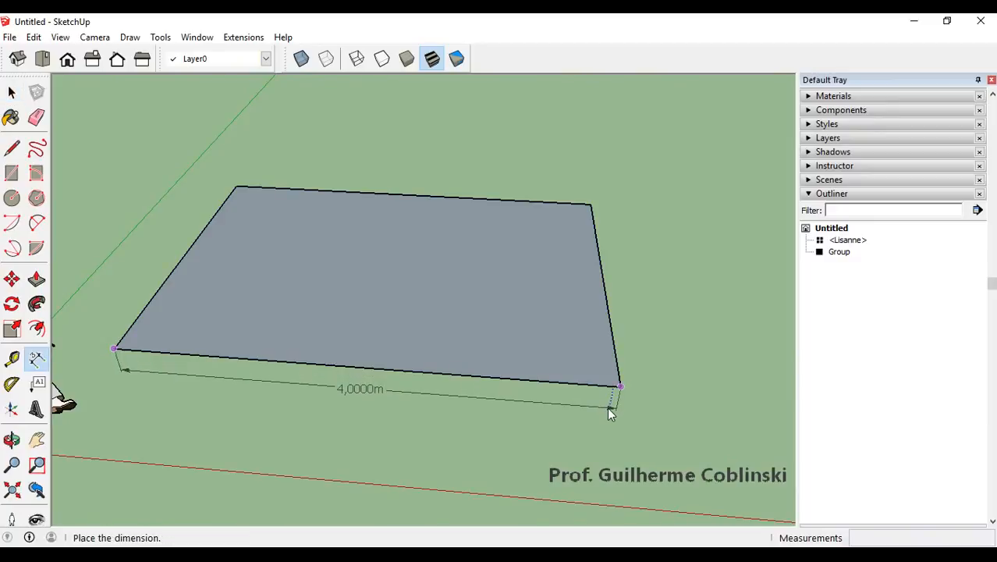
left_click(483, 386)
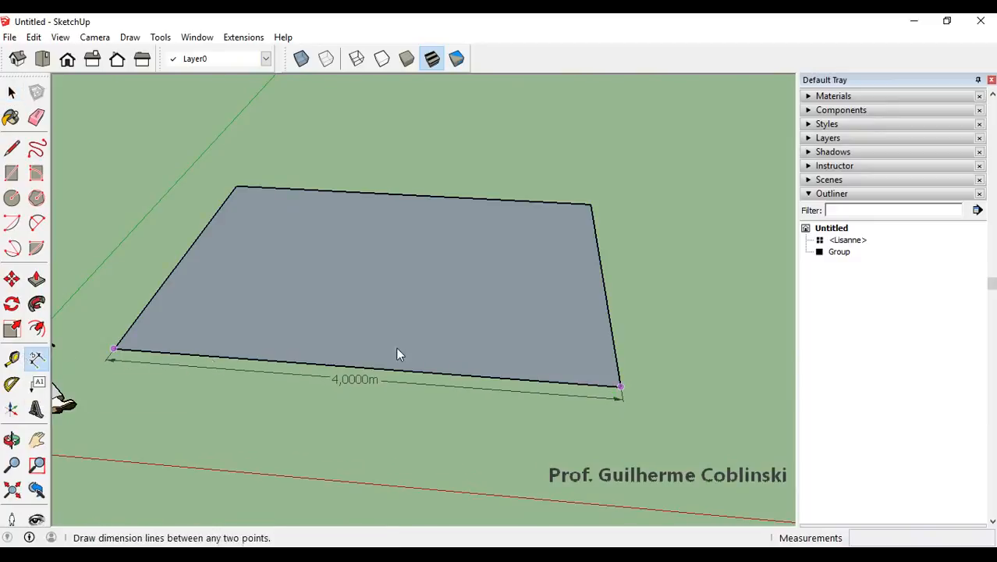
key("ctrl+z")
left_click(620, 385)
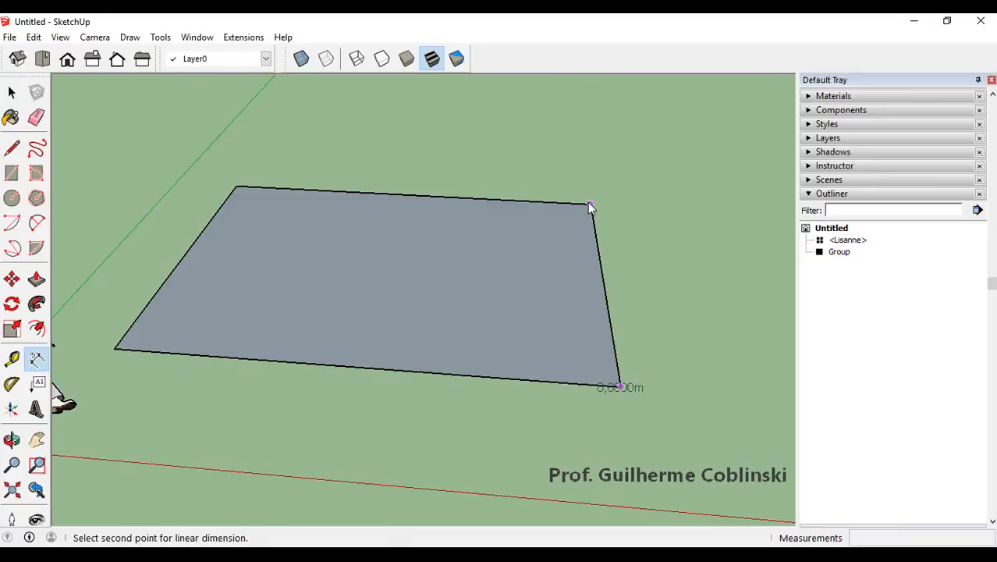
left_click(589, 204)
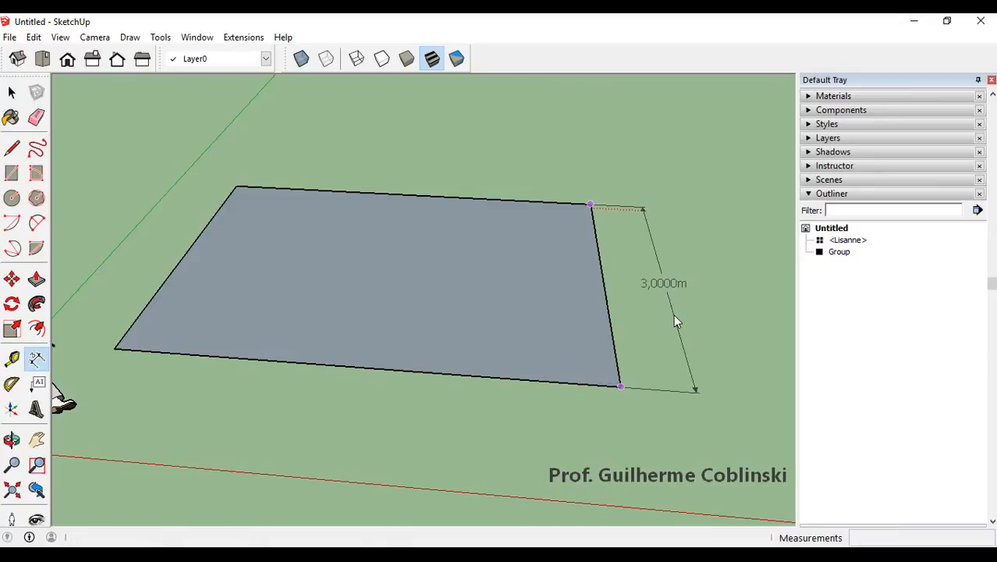
key("space")
Rename the rectangle group to Piso in the Outliner and deselect it.
left_click(567, 303)
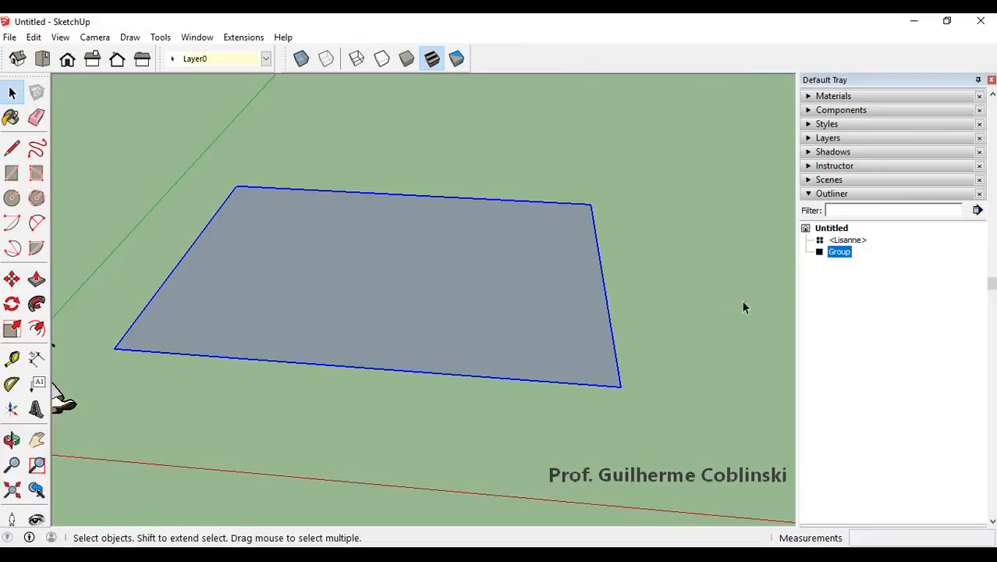
right_click(836, 260)
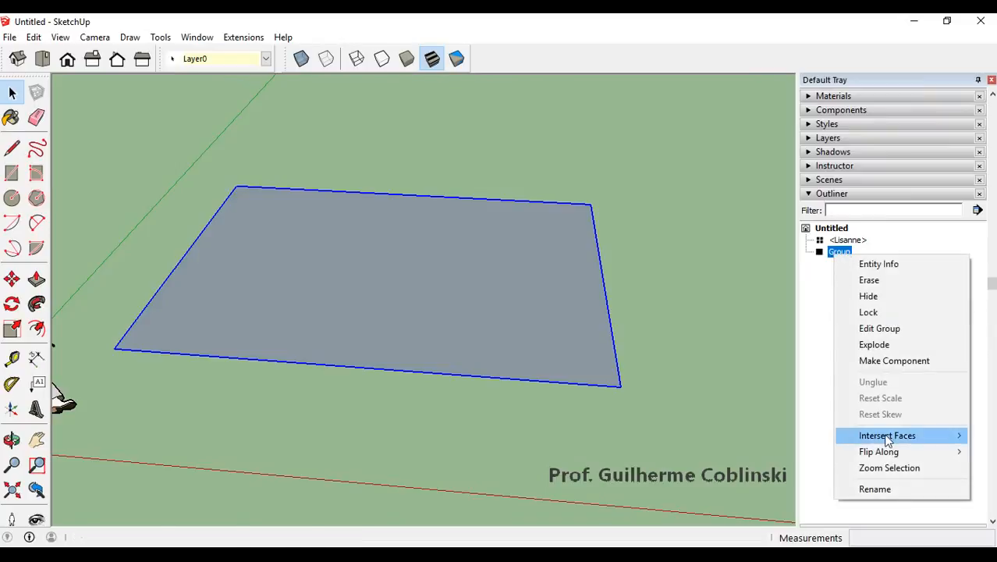
left_click(892, 490)
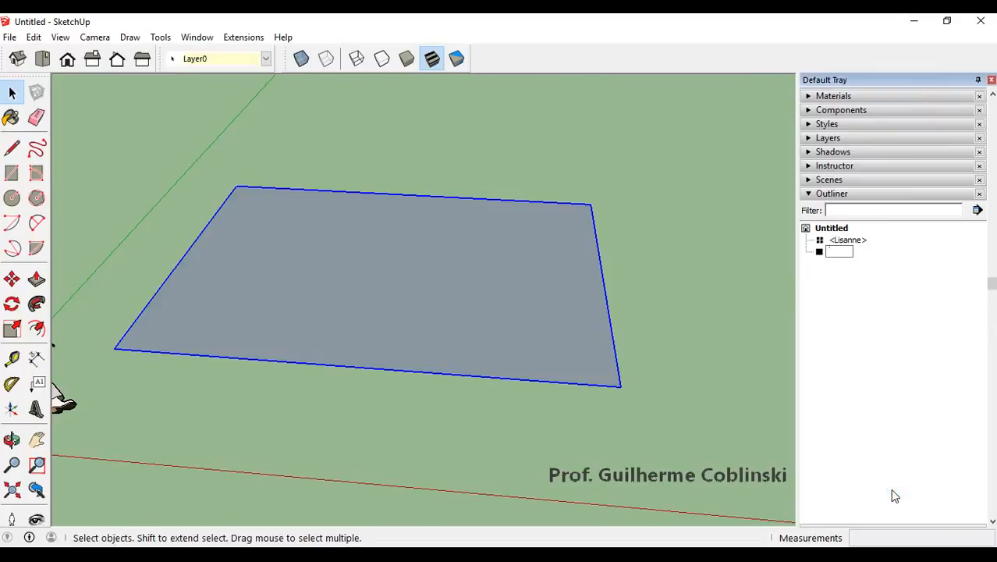
type("Piso")
key("Return")
left_click(644, 246)
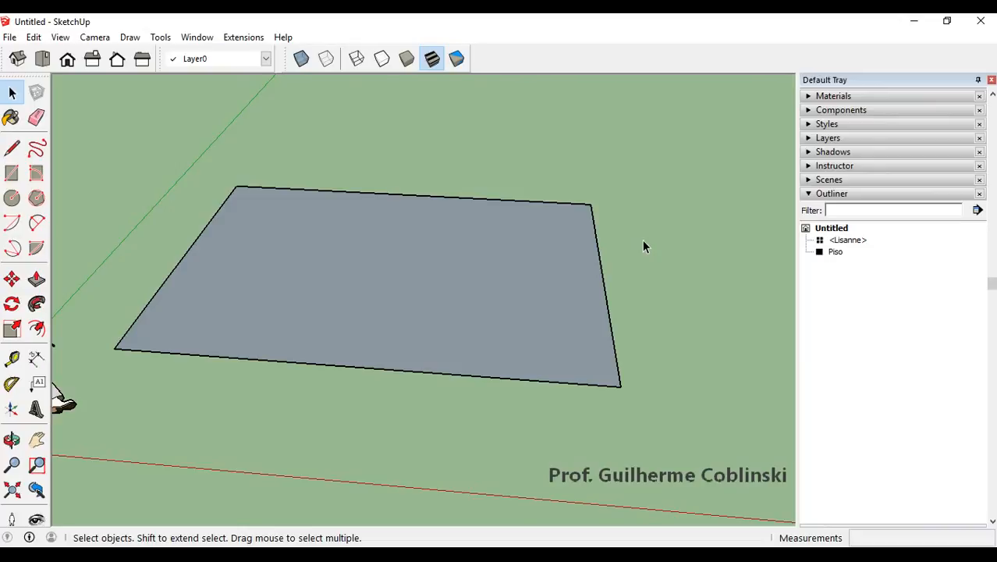
Create a Tape Measure guide line on the Piso rectangle, parallel to its long front edge and 0,5 m inside it.
middle_click_drag(452, 204, 355, 238, "shift")
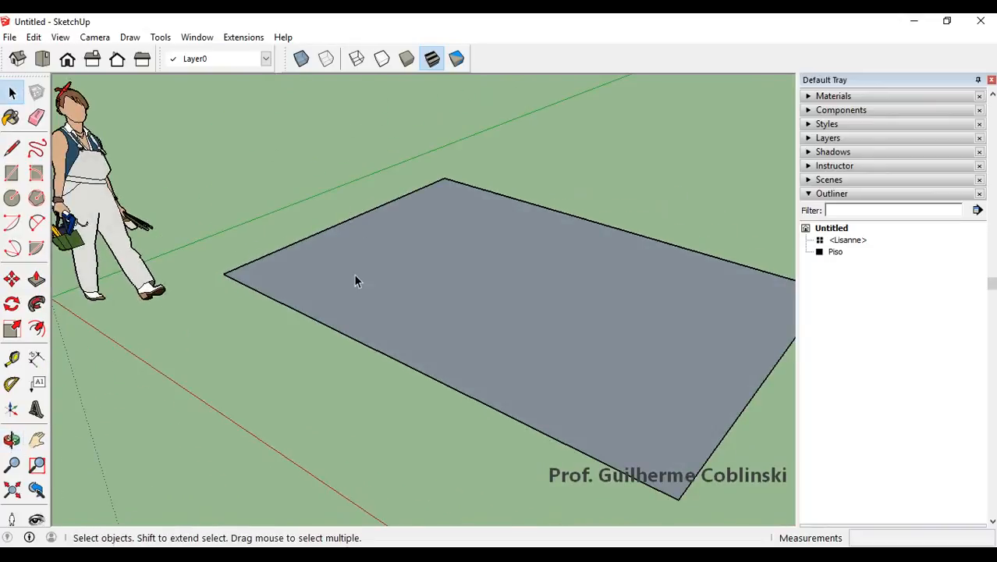
middle_click_drag(356, 280, 324, 281, "shift")
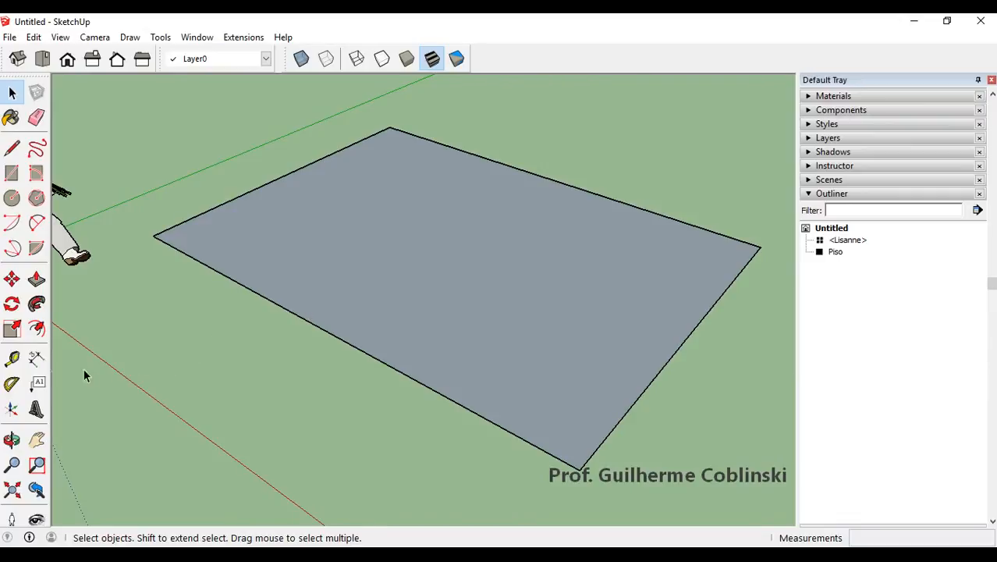
left_click(14, 361)
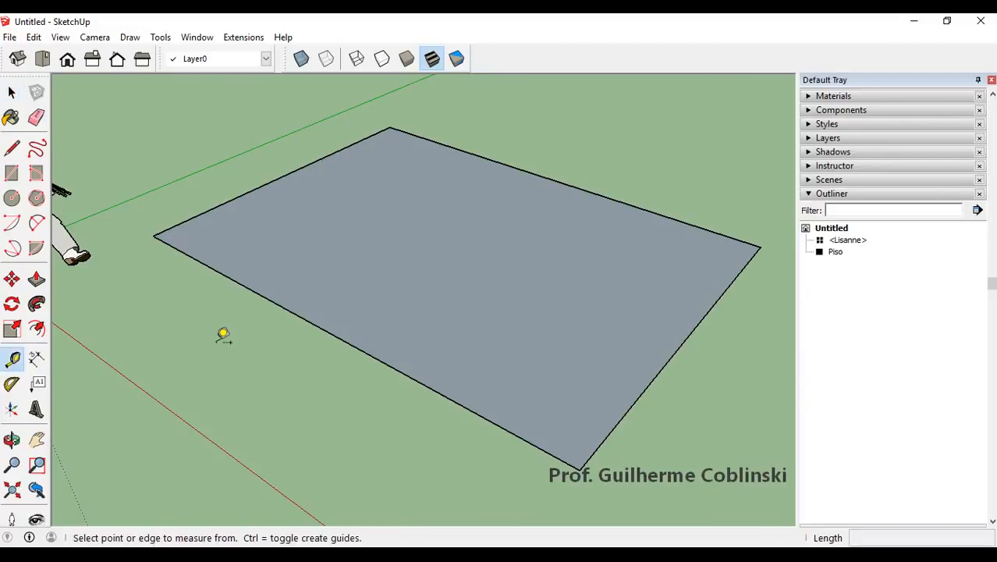
scroll(173, 181, "down", 2)
scroll(294, 297, "up", 3)
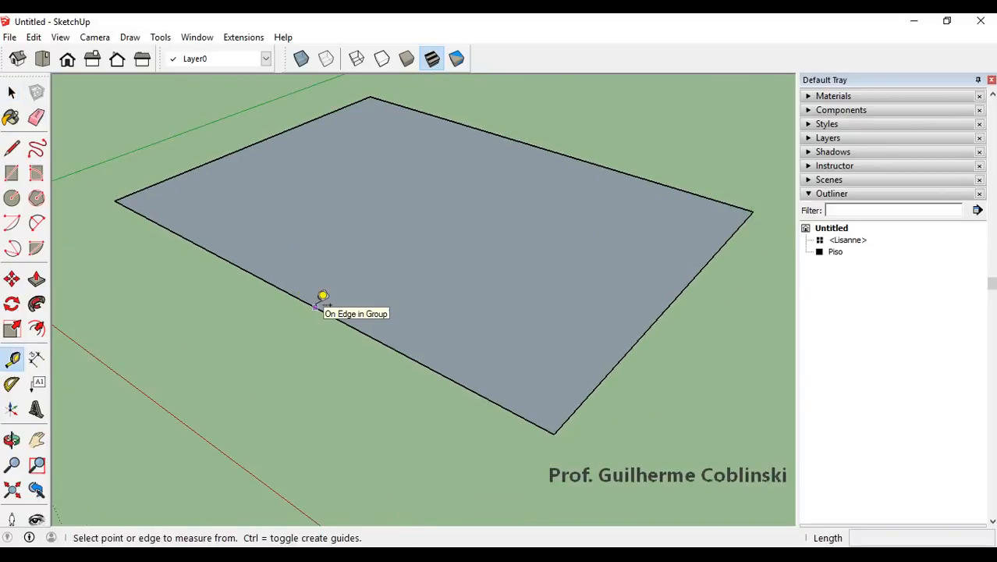
left_click(261, 278)
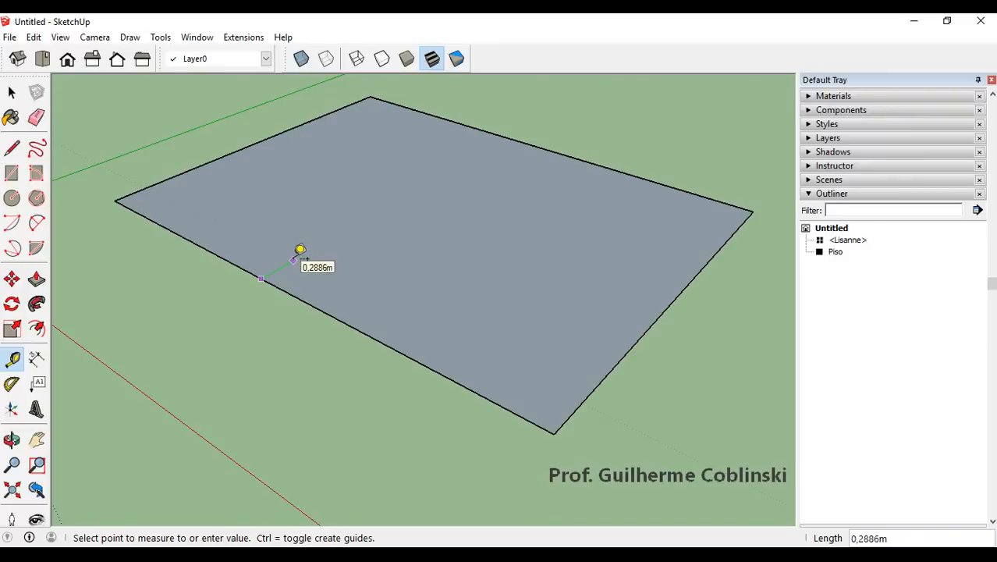
type("0,5")
key("Return")
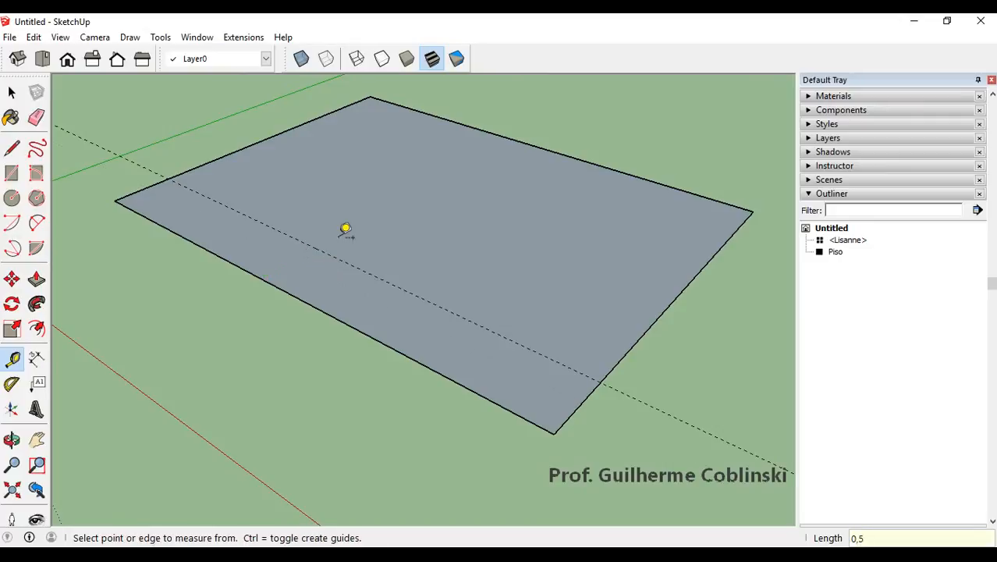
scroll(345, 227, "down", 1)
scroll(489, 334, "up", 2)
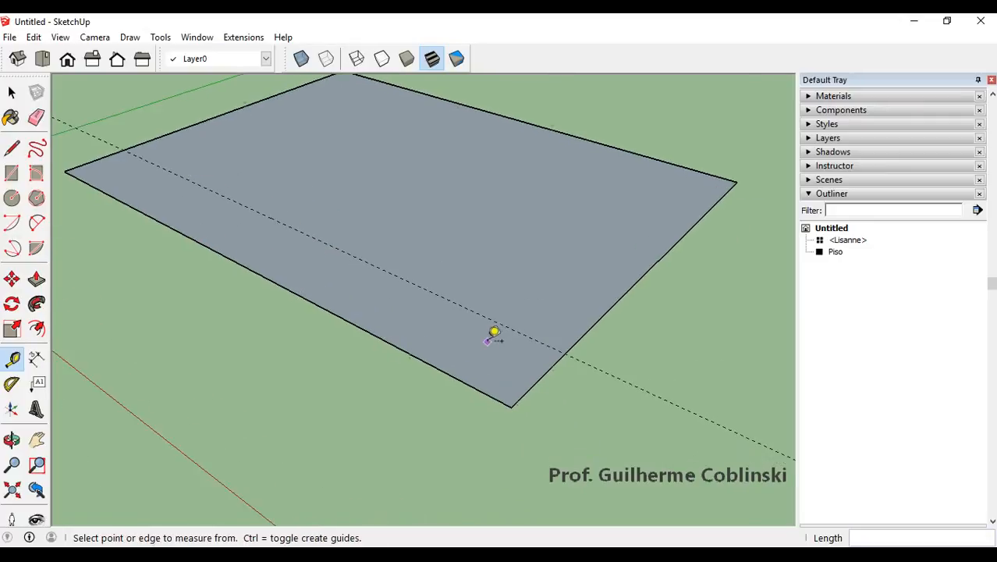
Create a Tape Measure guide line parallel to the Piso rectangle's short edge farther from the human figure, 0,3 m inside it.
left_click(581, 335)
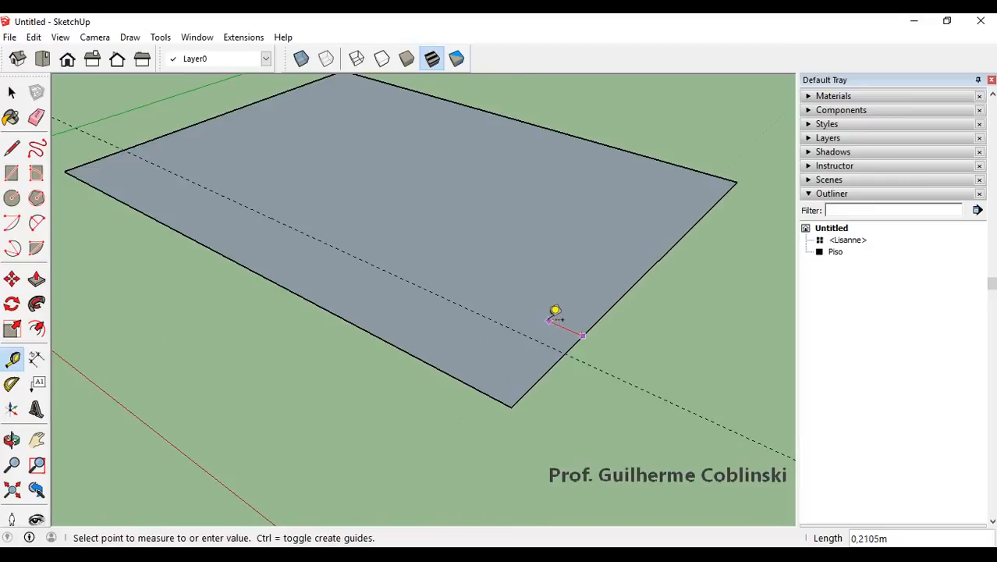
type("0")
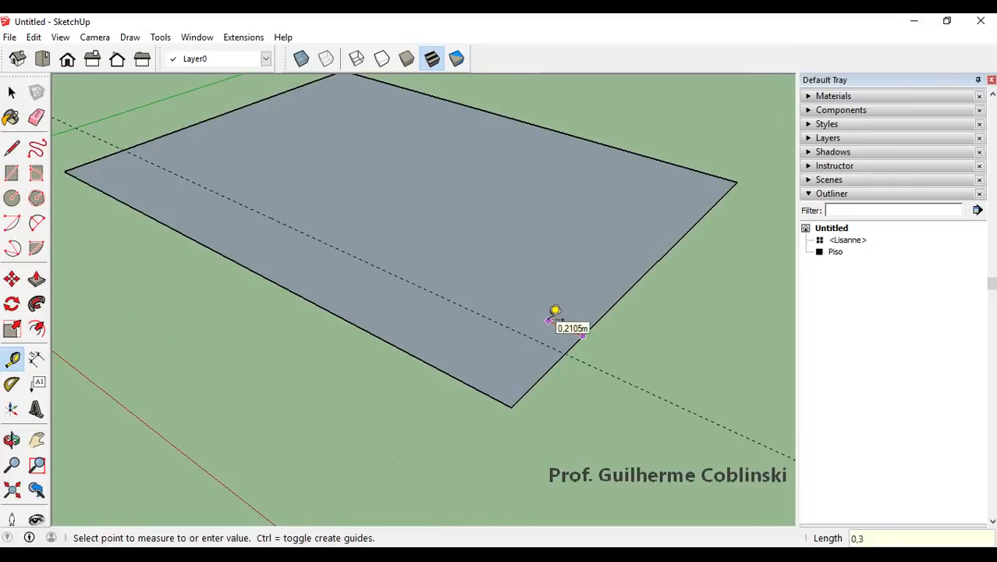
type(",3")
key("Return")
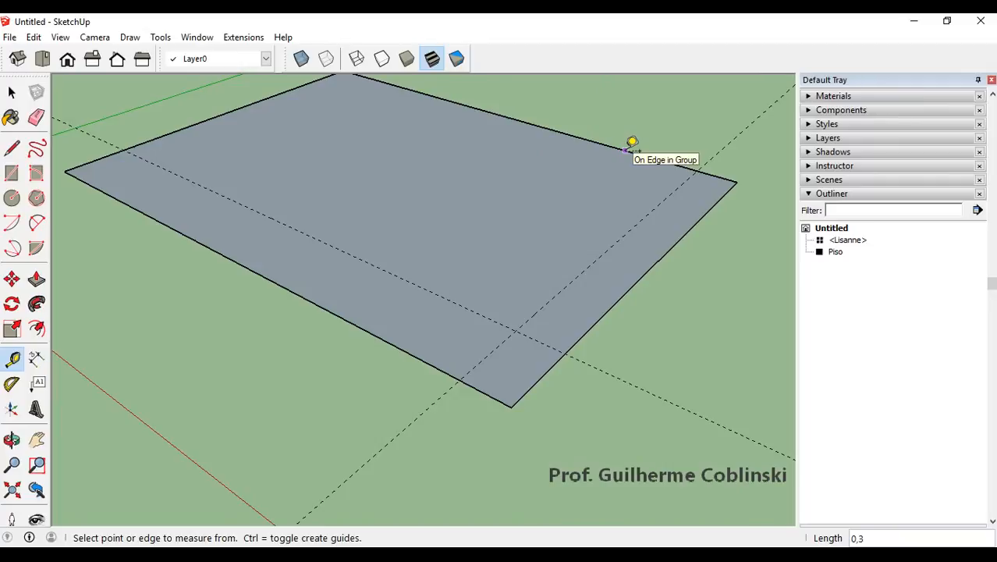
Create a guide line parallel to the Piso rectangle's long back edge, 0,5 m inside it.
left_click(508, 117)
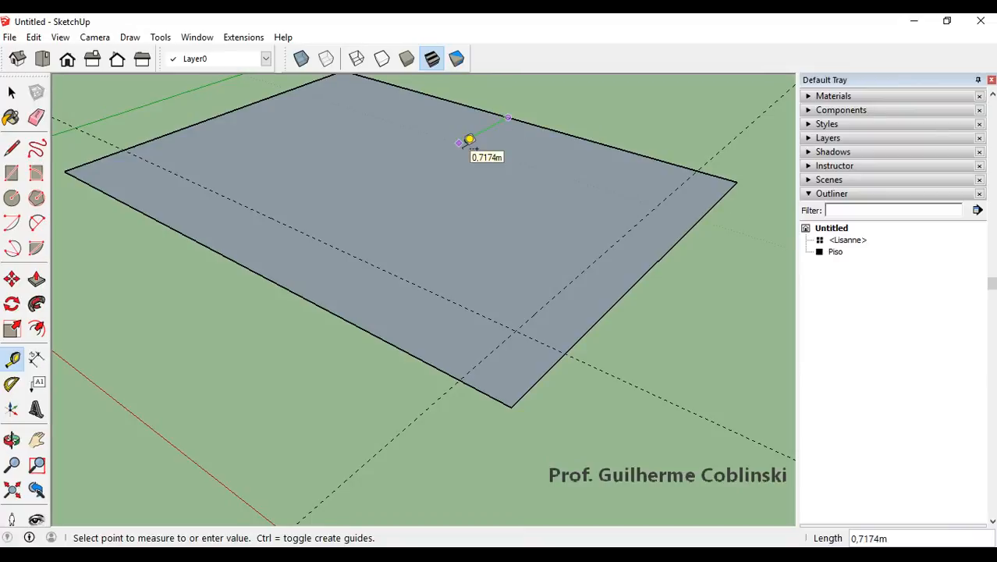
type("0,5")
key("Return")
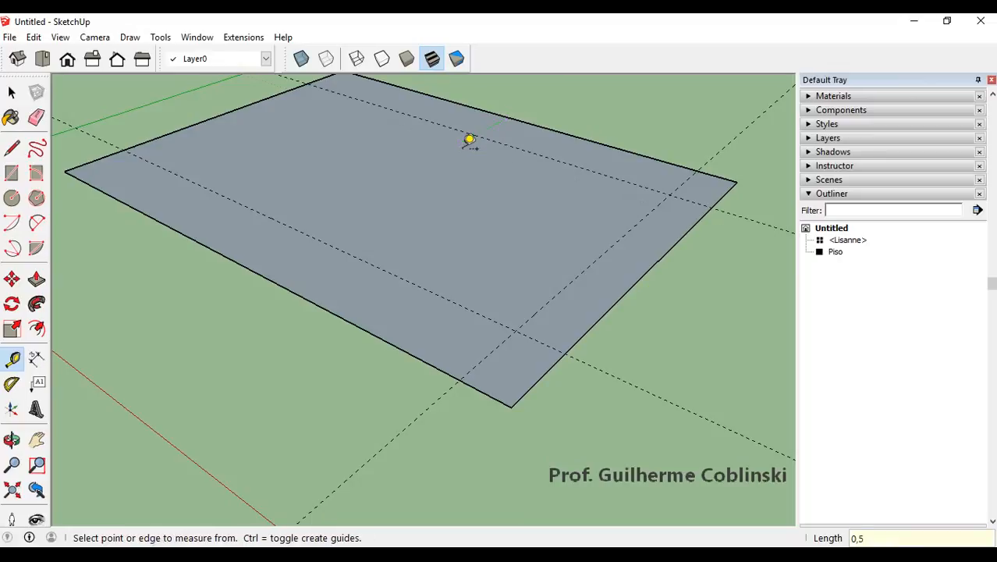
Create a guide line 0,3 m inside the Piso rectangle's remaining short edge, the one nearer the human figure.
scroll(337, 273, "down", 2)
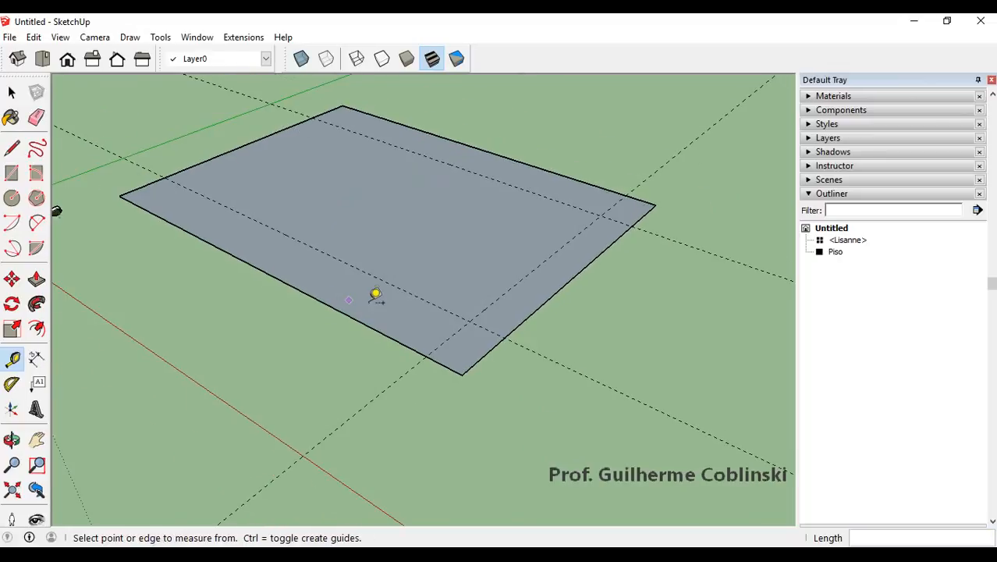
left_click(226, 153)
type("0,3")
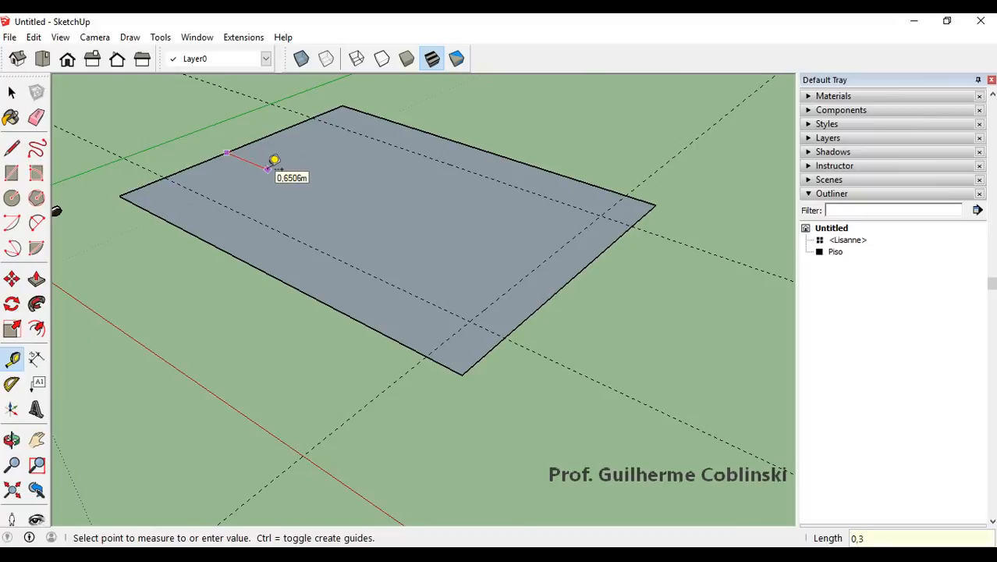
key("Return")
Draw a 0,14 by 0,14 m square inward from the guide intersection at the front corner nearest the human figure.
scroll(365, 194, "down", 3)
middle_click_drag(370, 205, 387, 295)
scroll(206, 192, "up", 2)
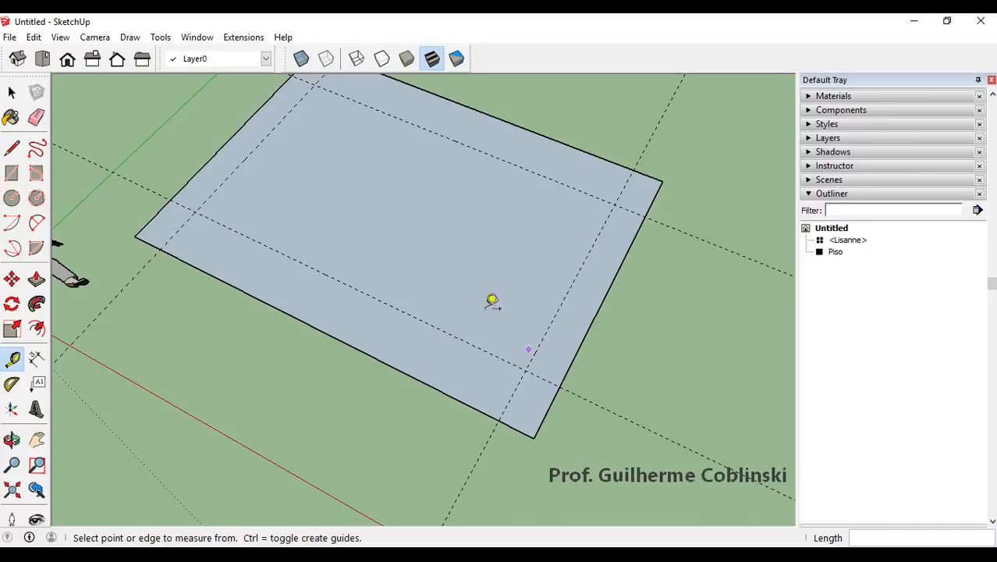
left_click(10, 175)
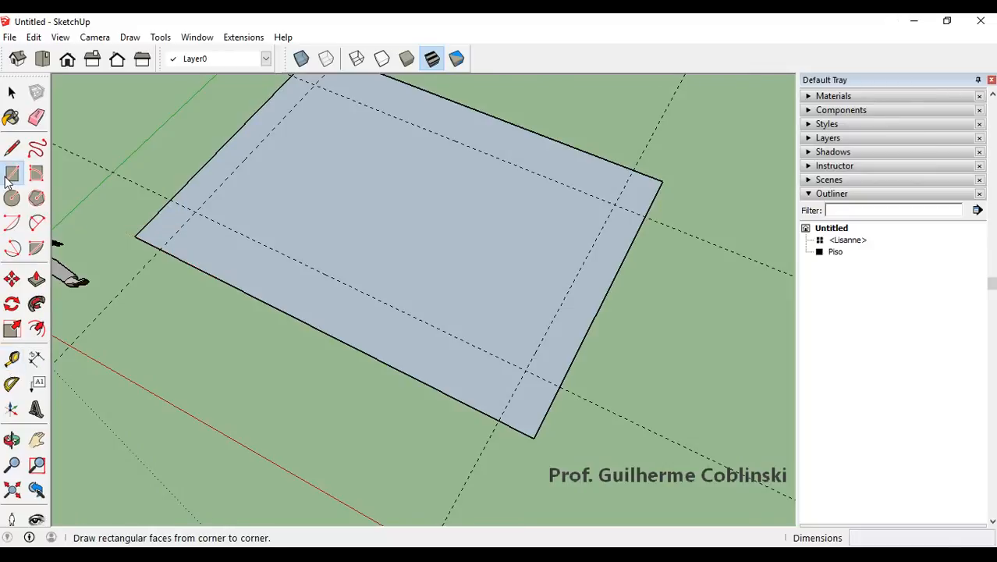
left_click(194, 211)
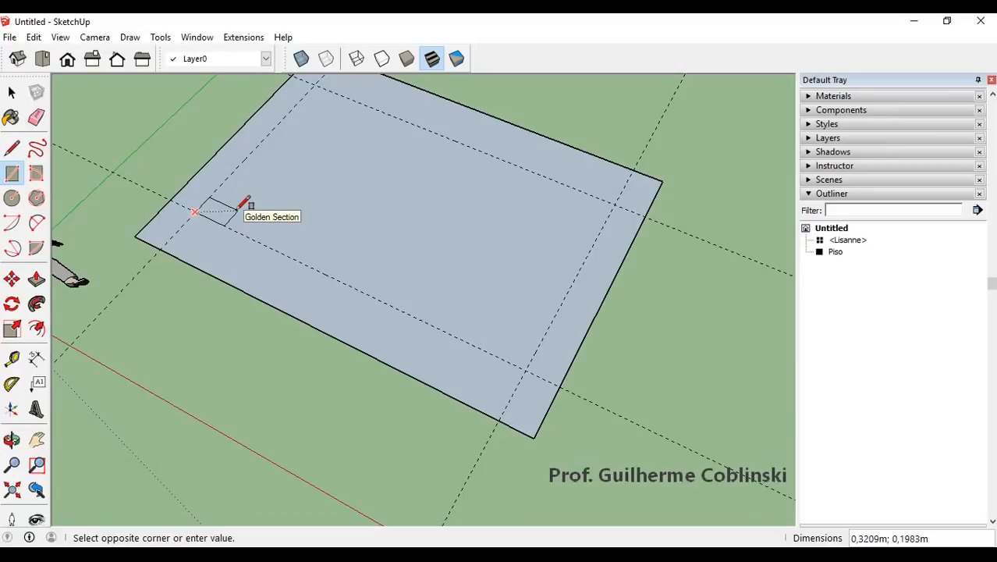
type("0,14")
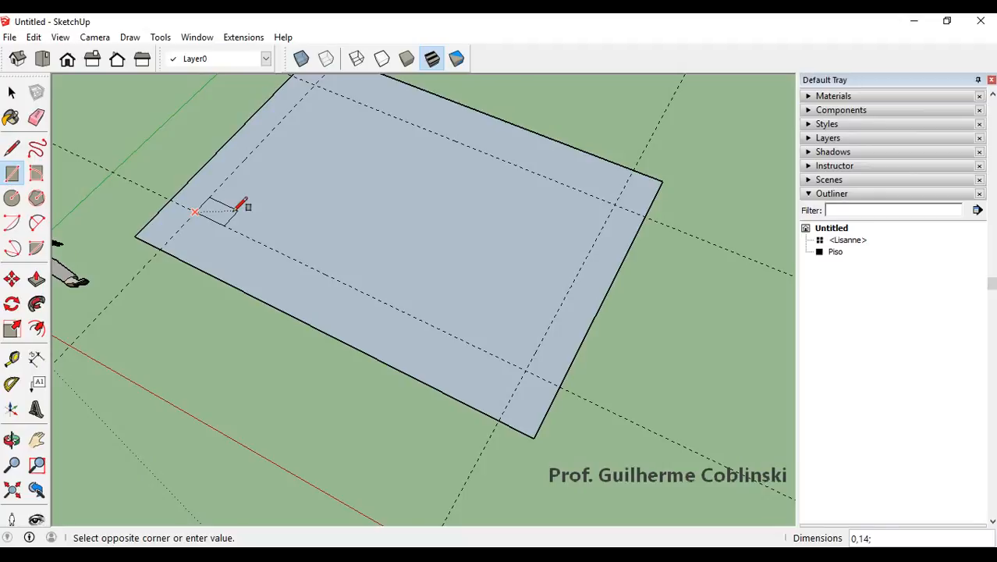
type("0,14")
key("Return")
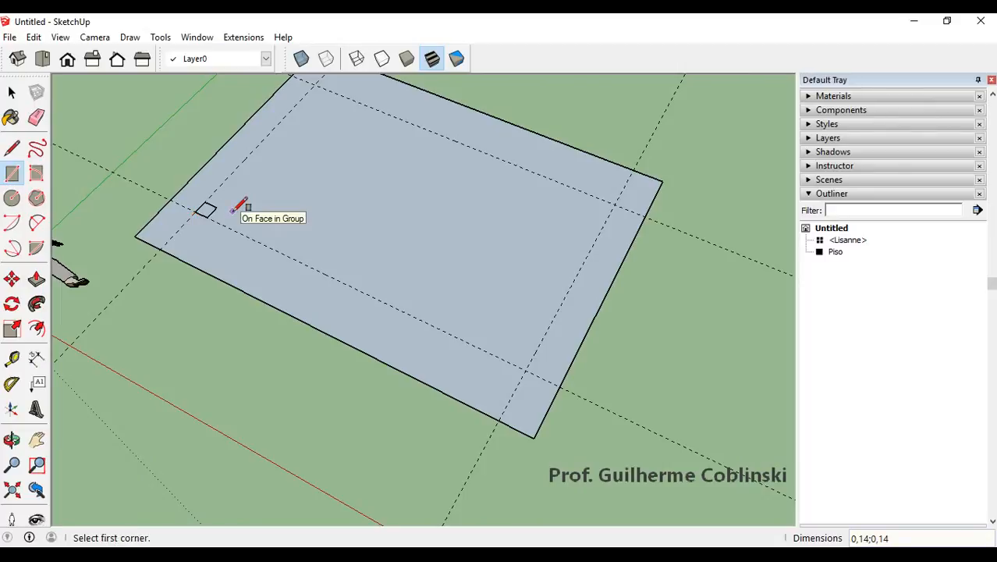
Make the small square's face and edges a component named Coluna, replacing the selection with the component.
scroll(197, 206, "up", 2)
scroll(195, 212, "up", 3)
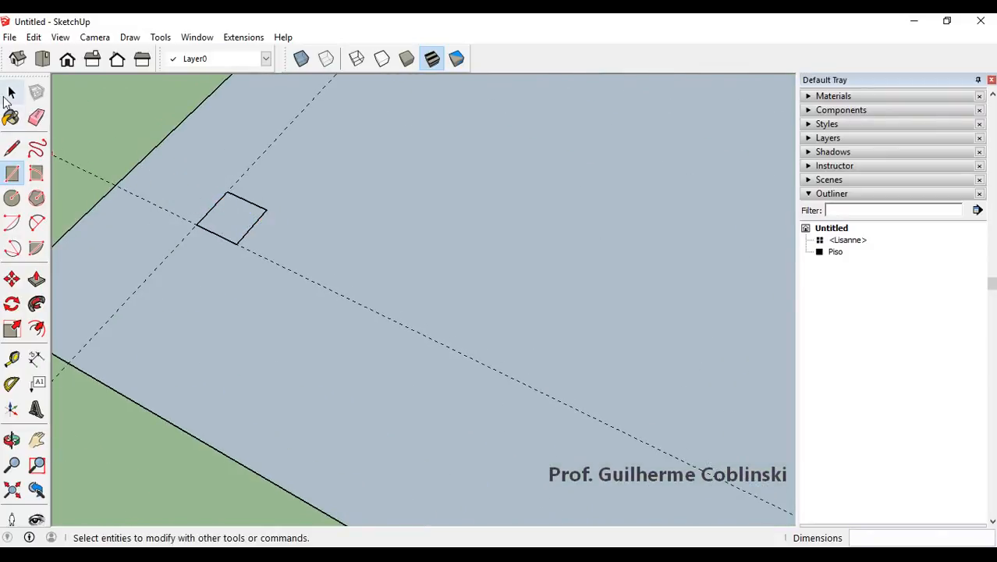
left_click(9, 95)
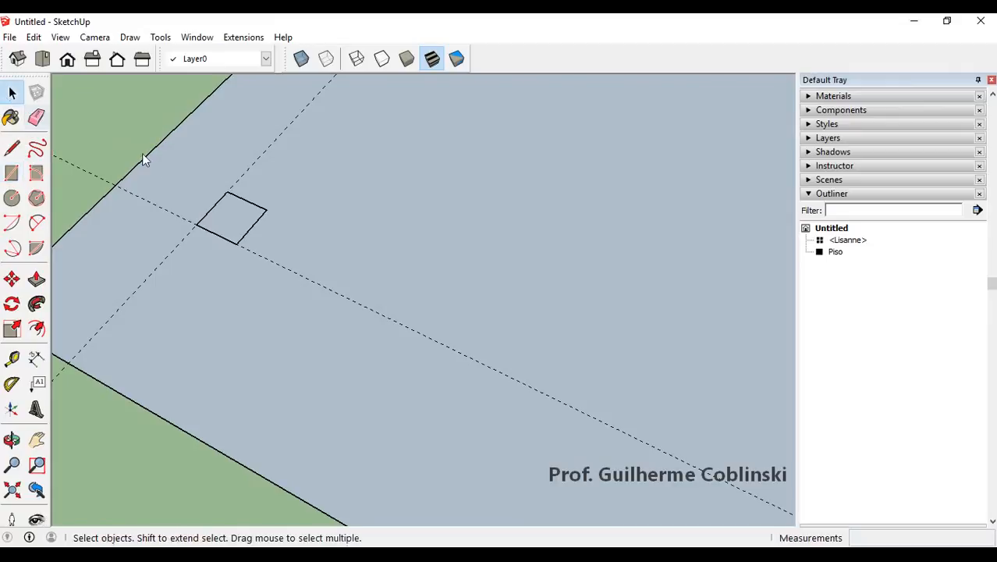
left_click(238, 223)
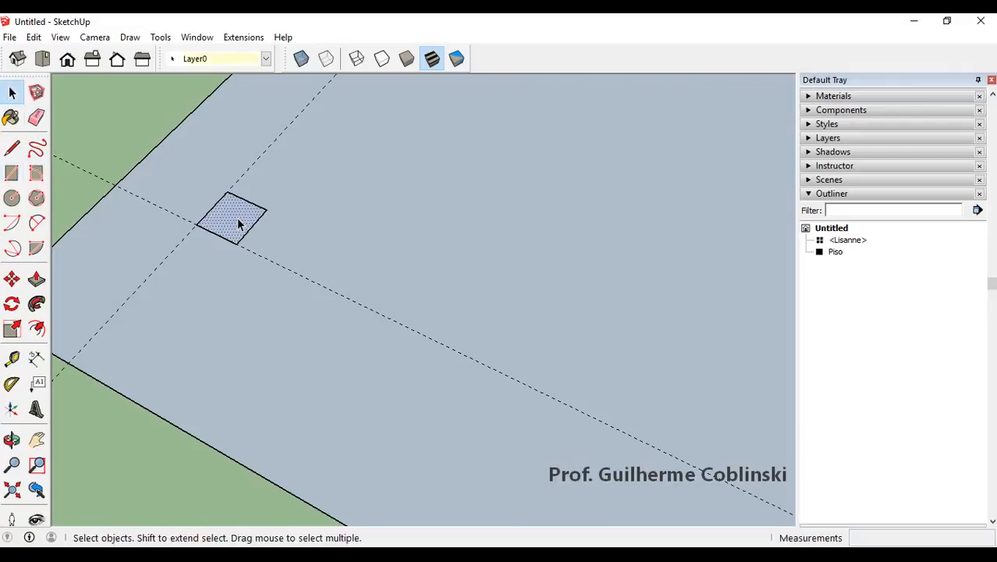
scroll(238, 224, "down", 6)
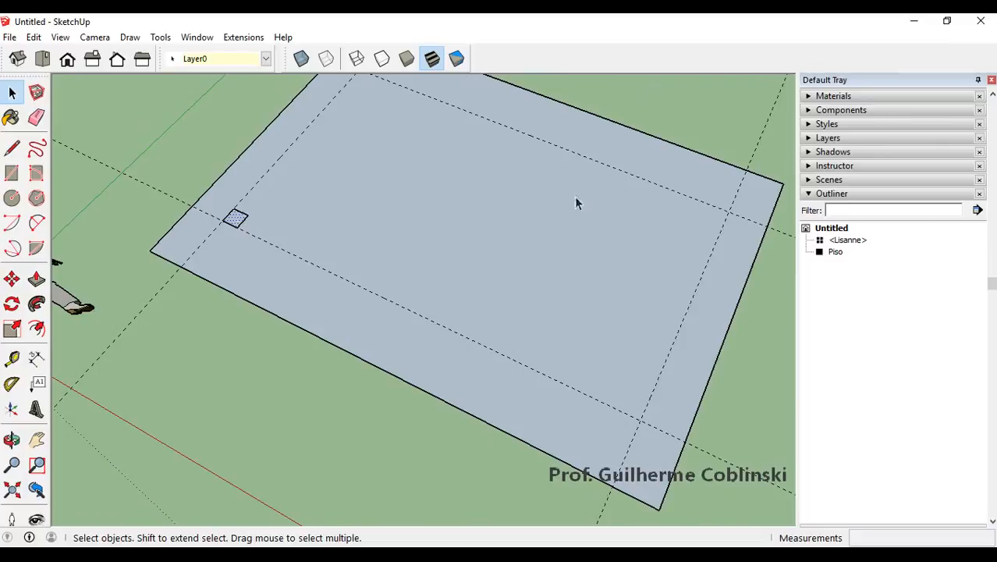
scroll(236, 223, "down", 3)
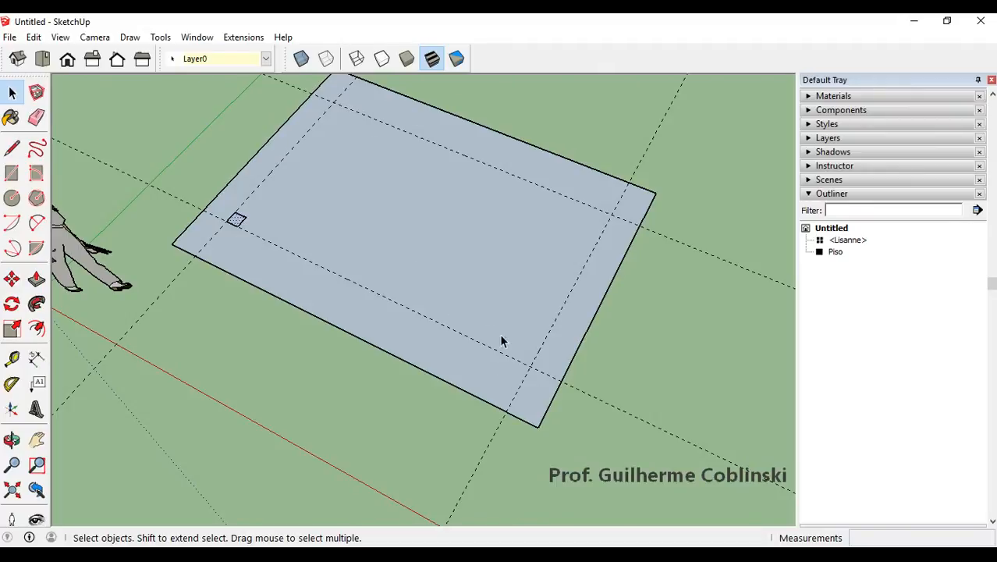
scroll(499, 336, "down", 3)
scroll(296, 238, "up", 3)
scroll(296, 238, "up", 4)
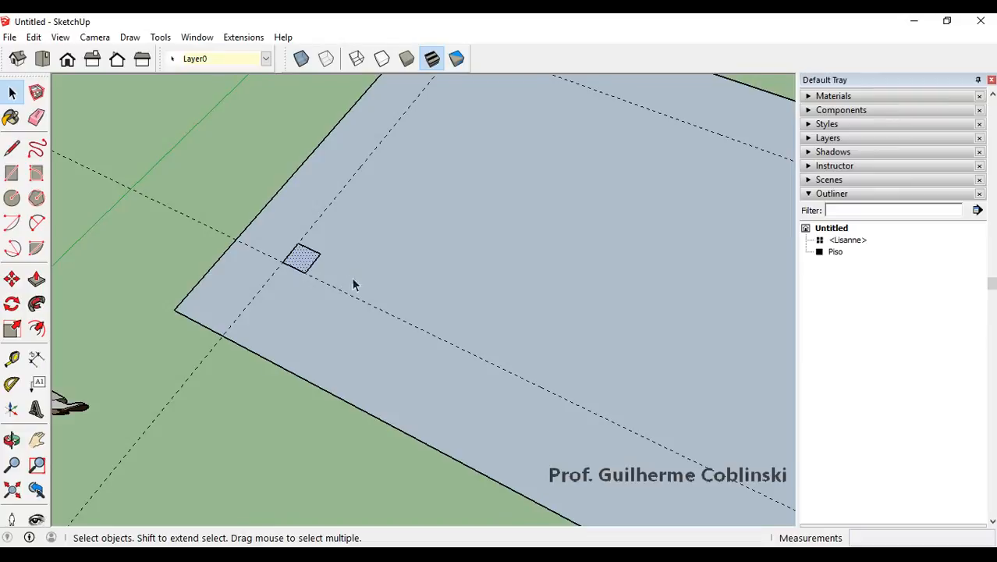
middle_click_drag(354, 282, 301, 340)
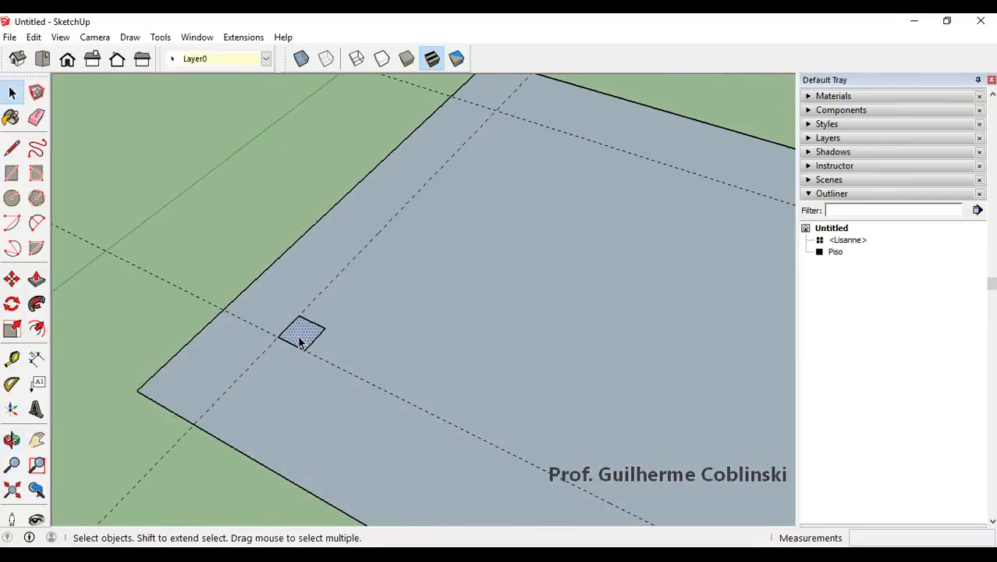
left_click(299, 339)
right_click(298, 339)
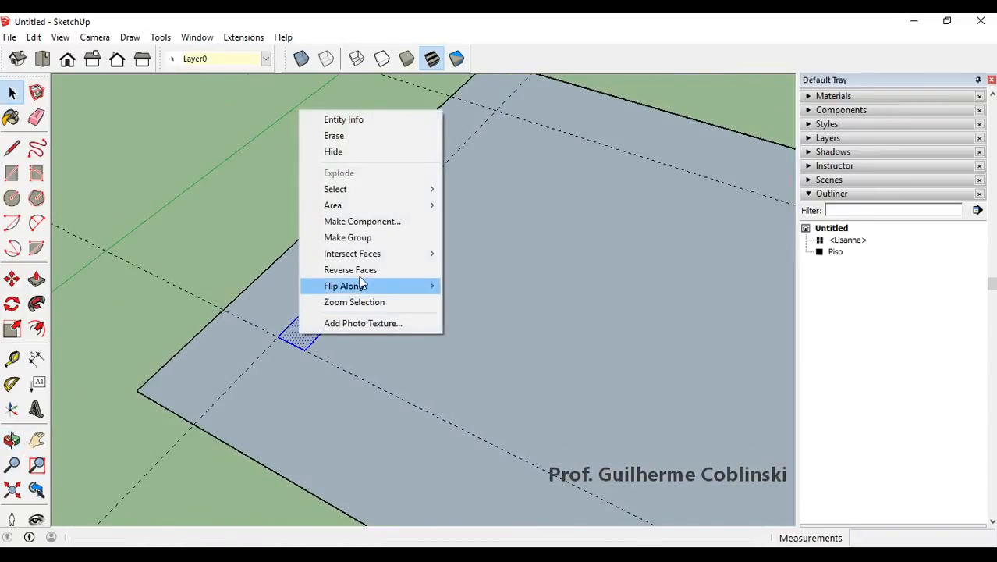
left_click(370, 222)
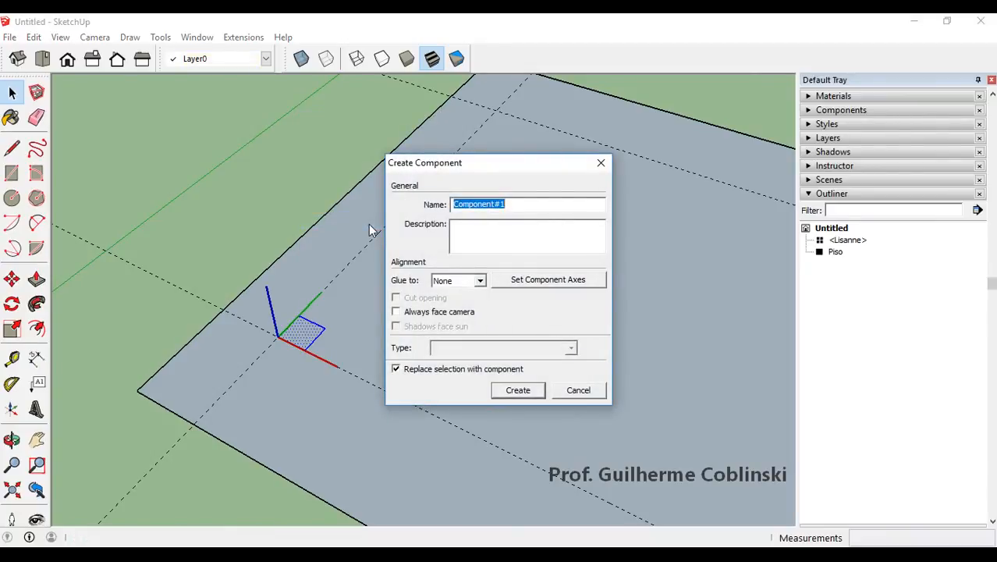
type("Coluna")
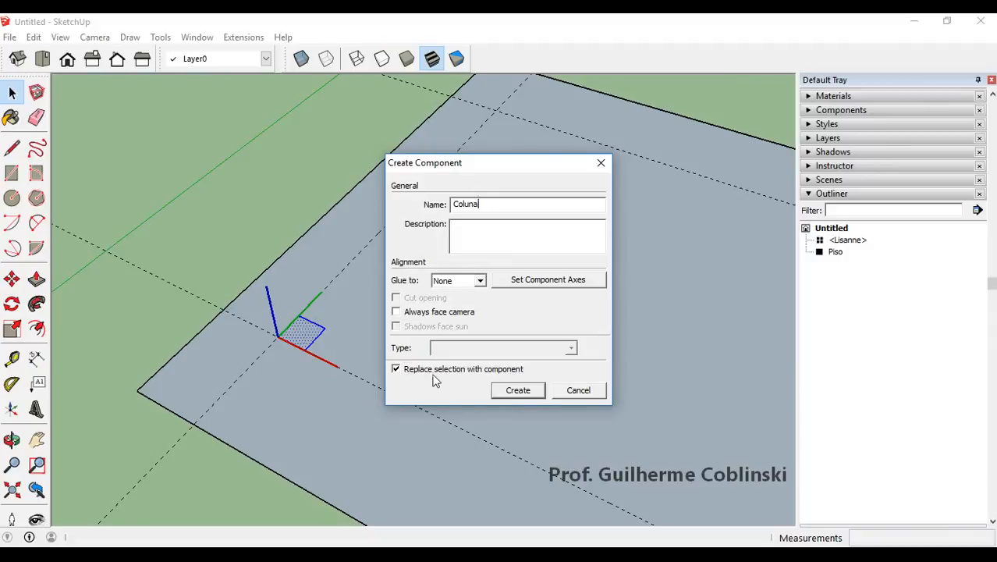
left_click(518, 390)
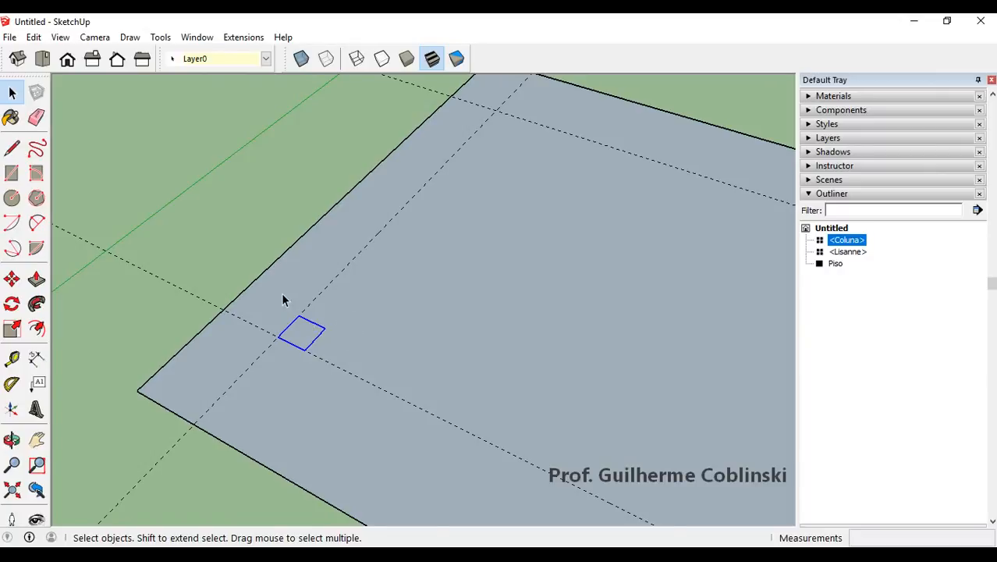
Open the Coluna component for editing and extrude its square face upward 2,5 m with Push/Pull.
scroll(283, 300, "down", 3)
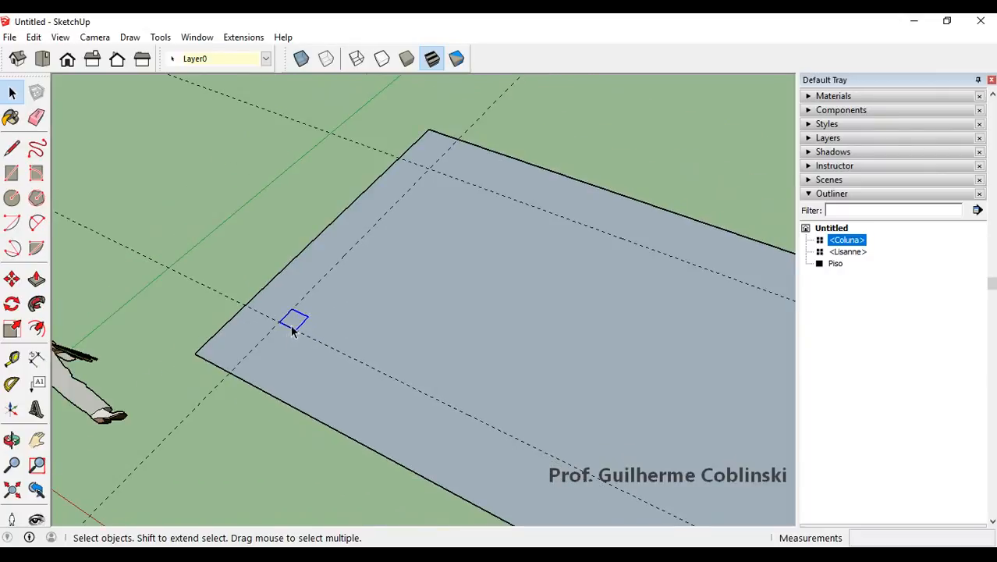
double_click(297, 326)
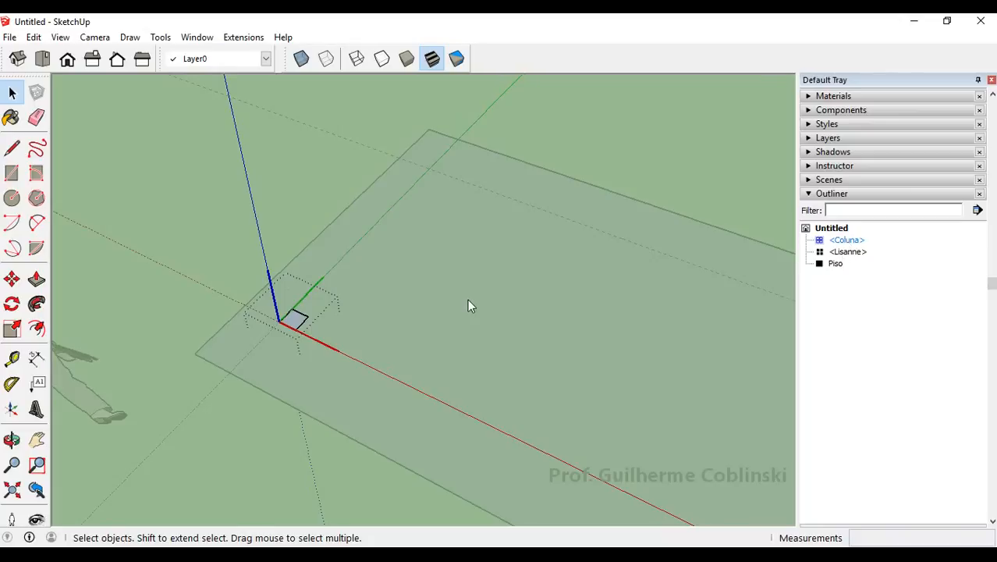
left_click(36, 281)
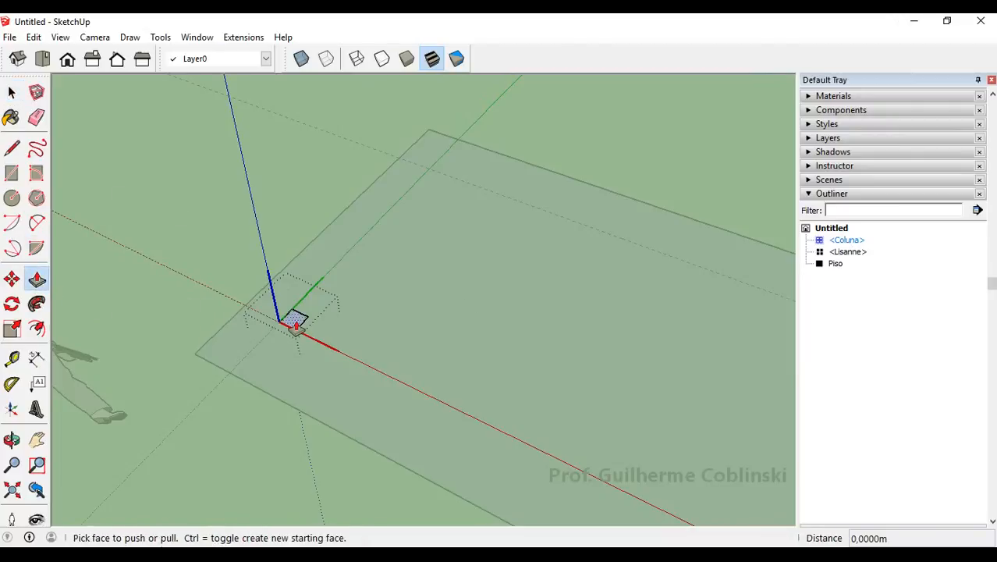
left_click_drag(296, 326, 279, 241)
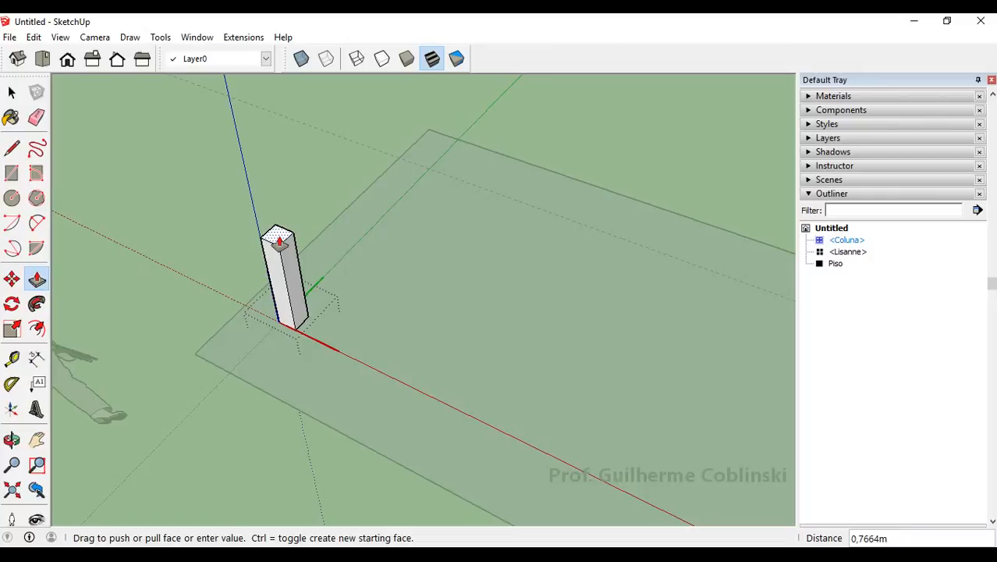
type("2,5")
key("Return")
scroll(295, 288, "down", 3)
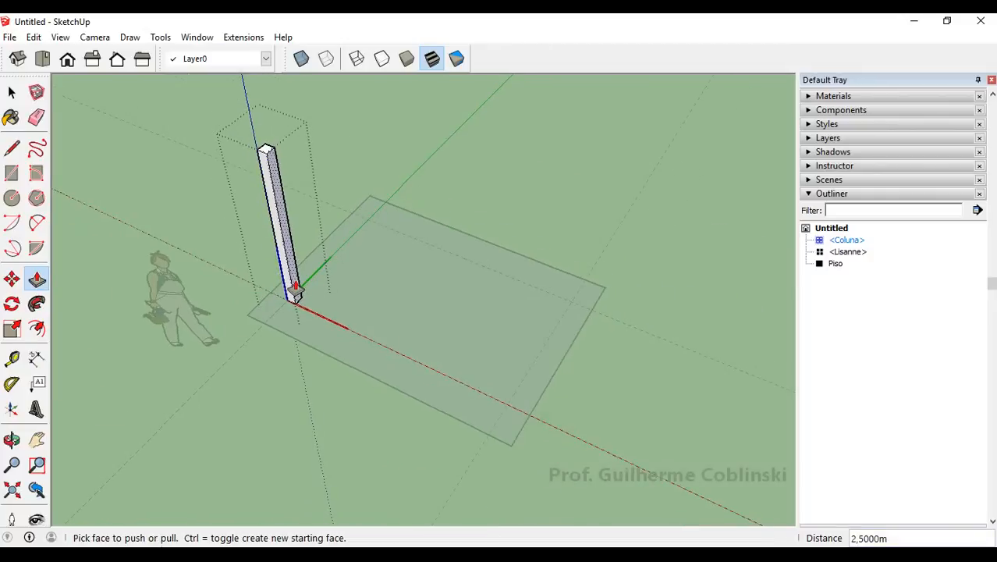
Examine the upper end of the Coluna column from close up and in relation to the floor.
middle_click_drag(295, 288, 276, 195)
scroll(276, 169, "up", 3)
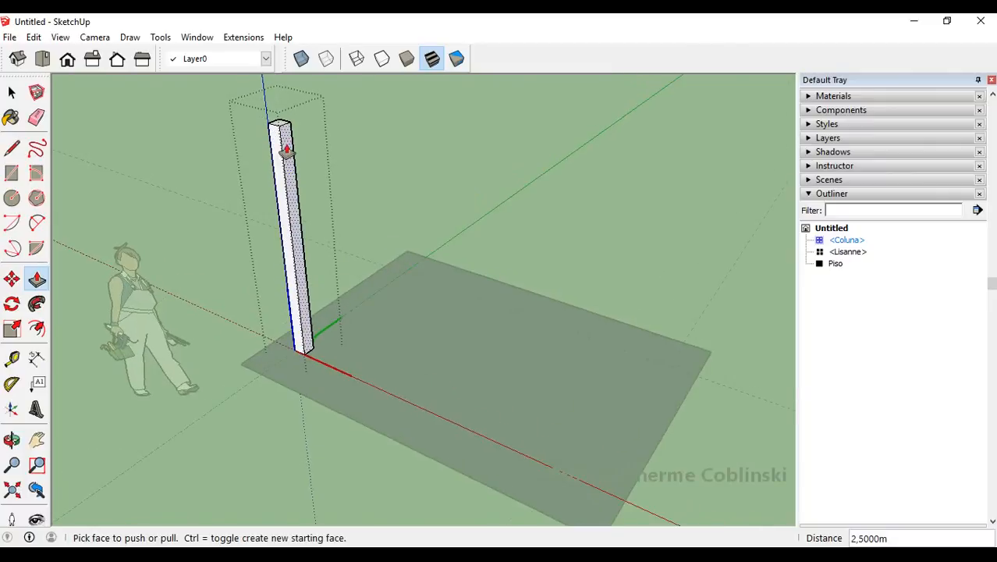
scroll(286, 150, "up", 2)
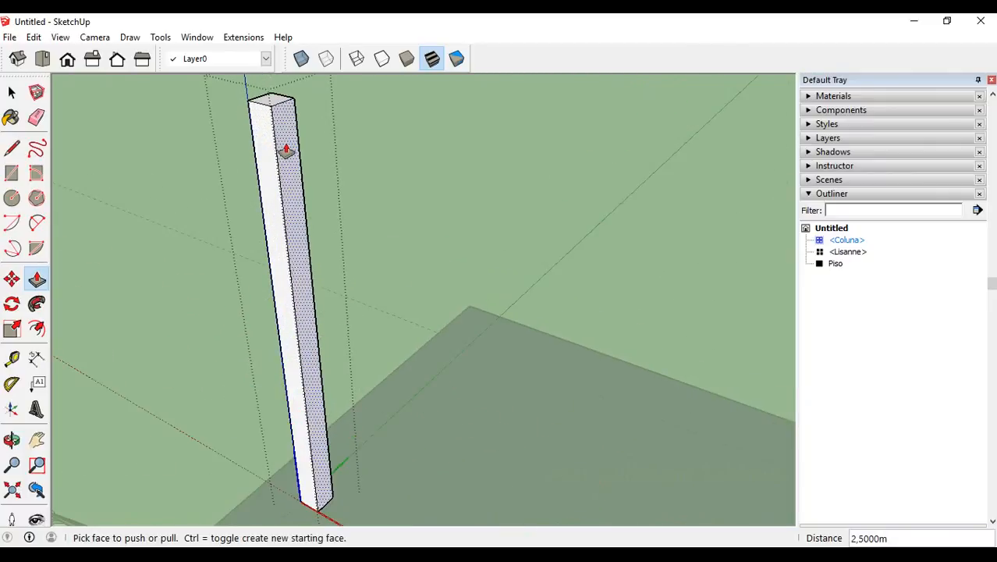
scroll(285, 148, "down", 3)
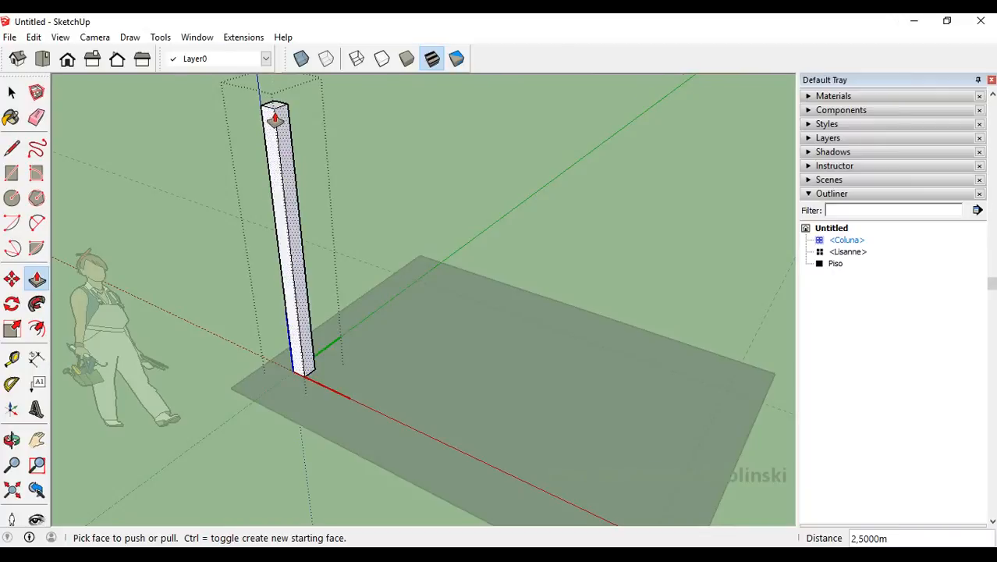
scroll(275, 115, "up", 2)
scroll(275, 121, "up", 3)
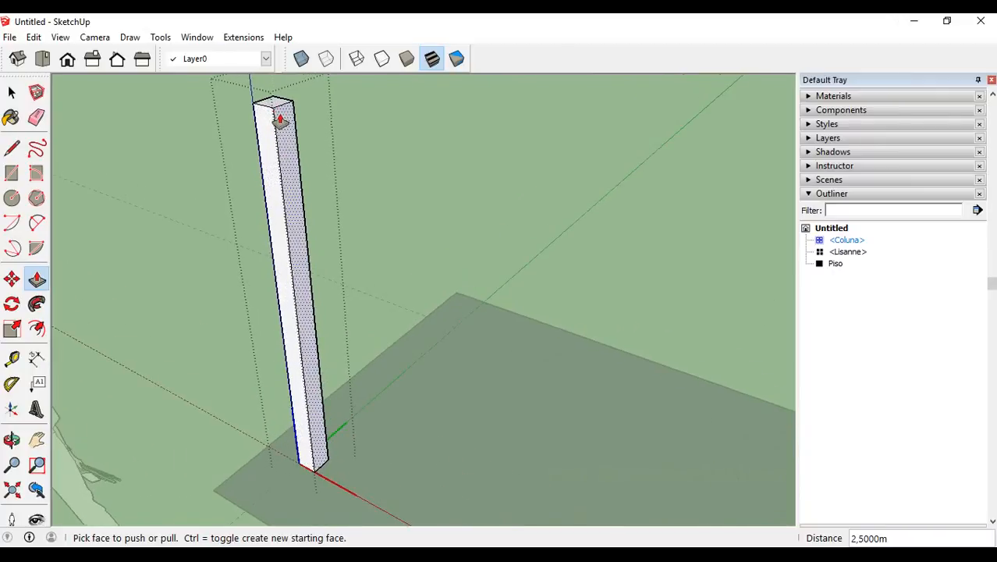
scroll(275, 125, "down", 1)
scroll(276, 126, "down", 3)
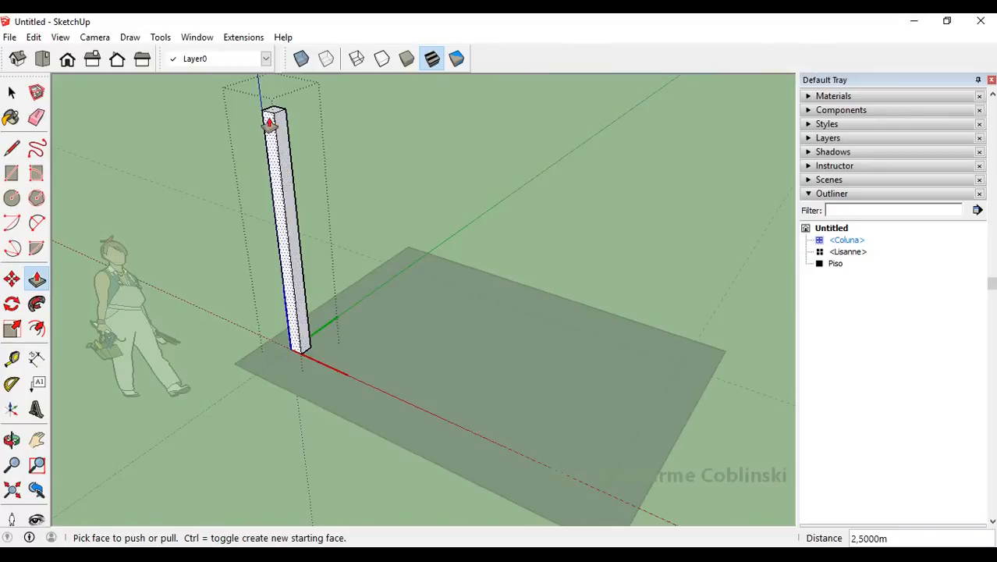
scroll(271, 122, "up", 3)
scroll(269, 121, "up", 5)
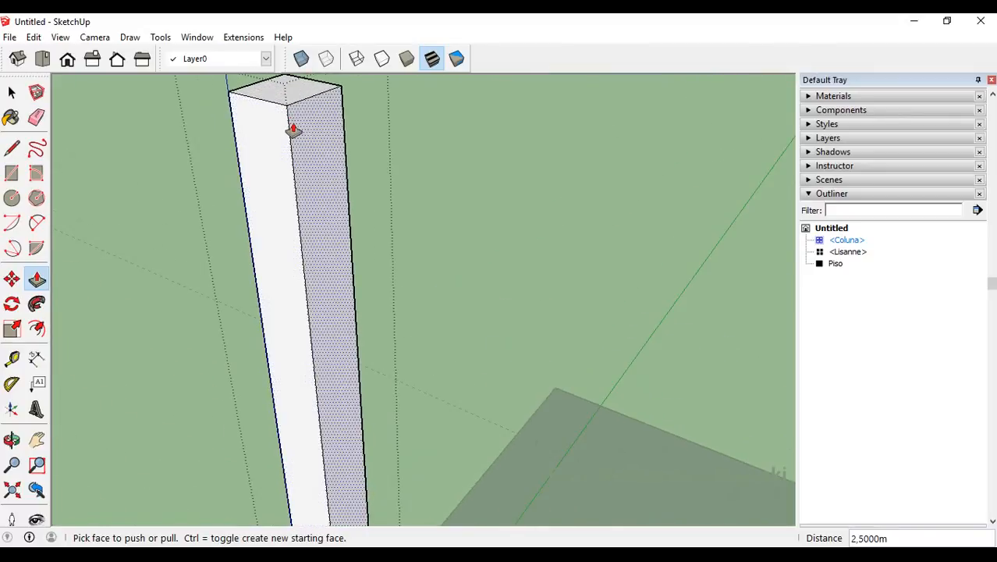
middle_click_drag(299, 135, 274, 144, "shift")
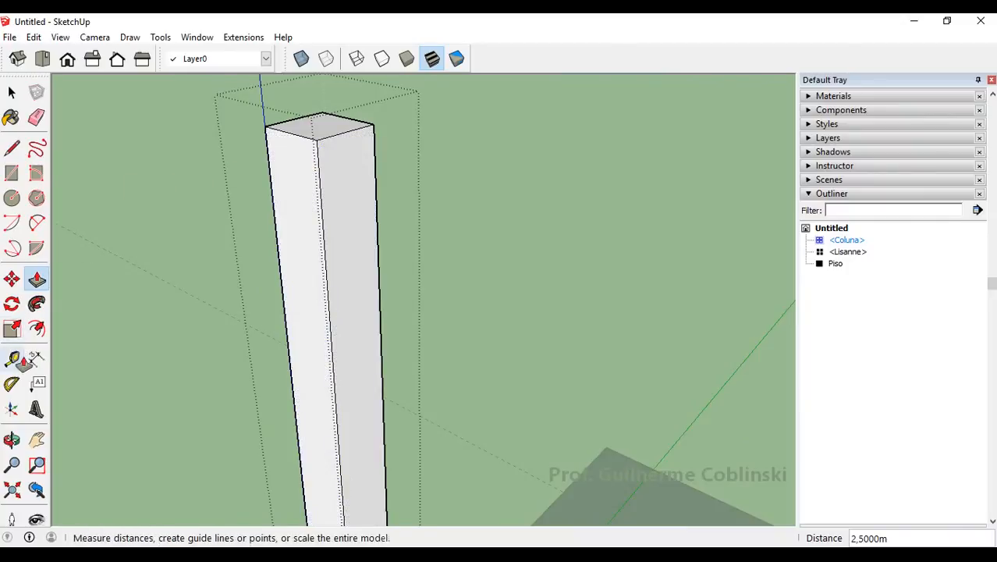
Place a Tape Measure guide point 0,14 m below the upper front corner along the column's vertical edge.
left_click(12, 358)
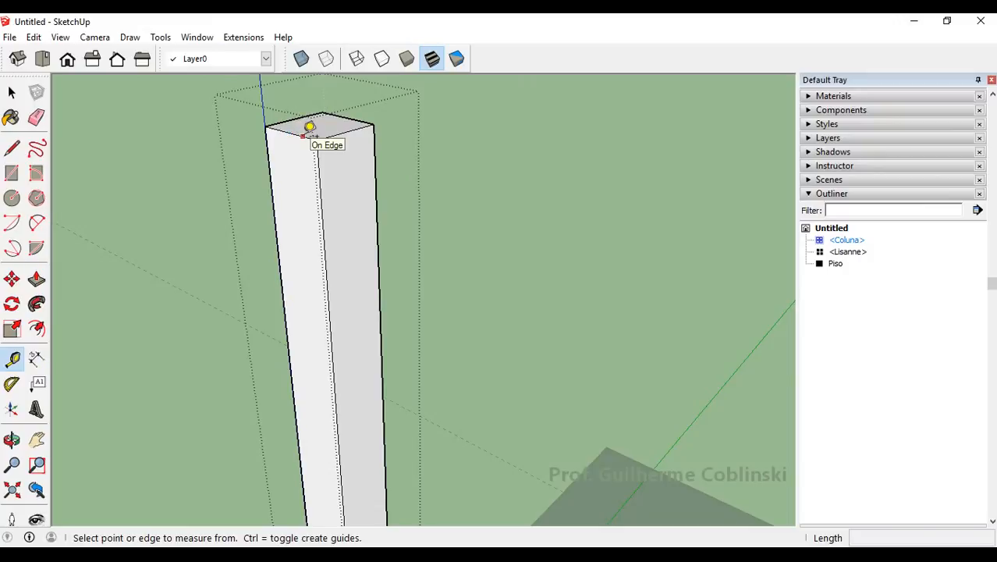
left_click(310, 126)
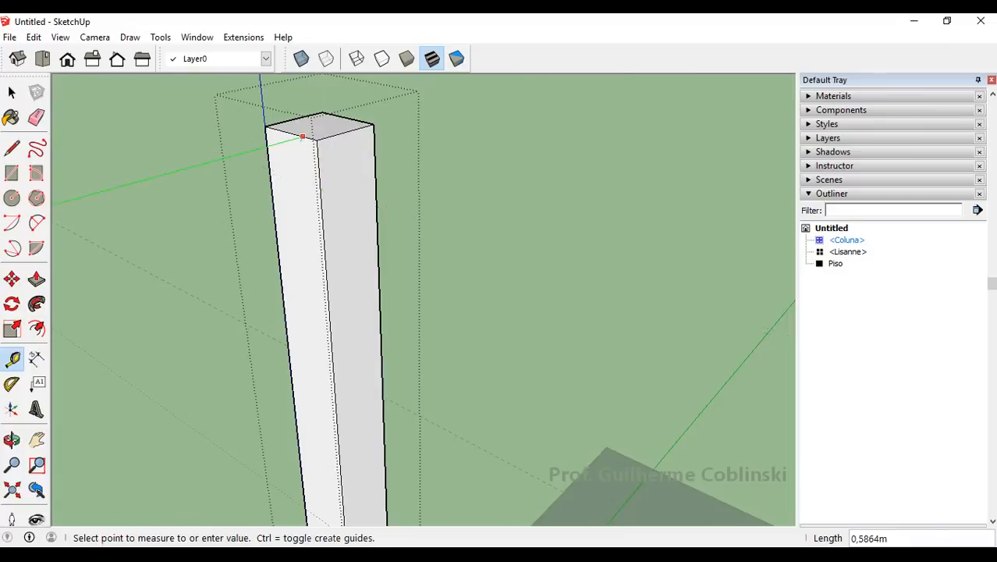
left_click(14, 359)
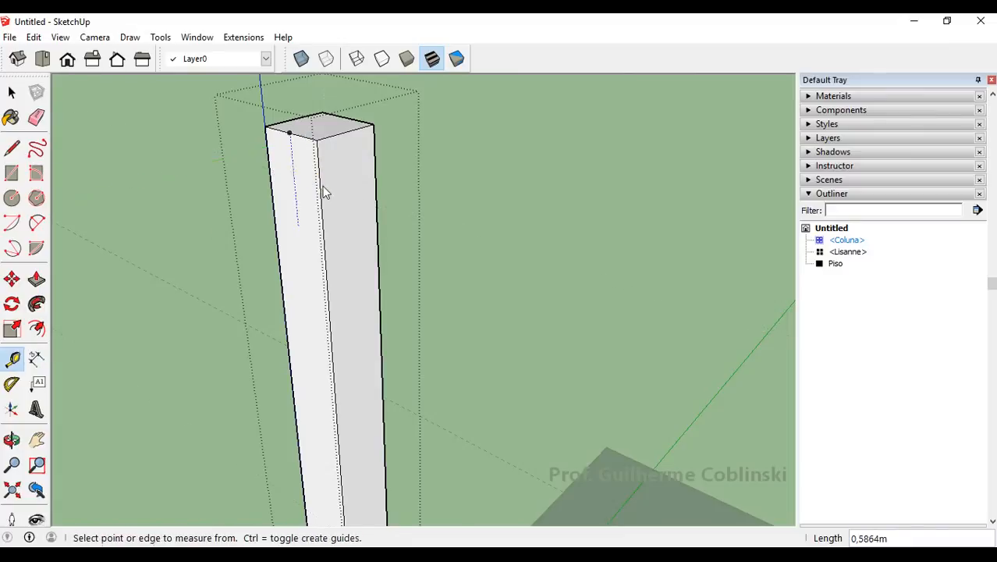
left_click(323, 131)
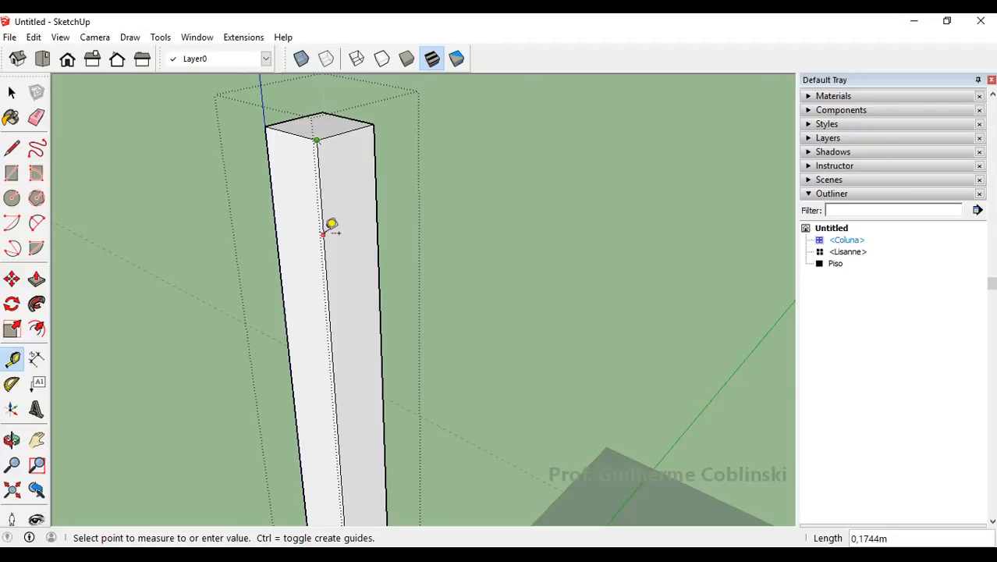
type("0,1")
key("Return")
scroll(343, 205, "up", 3)
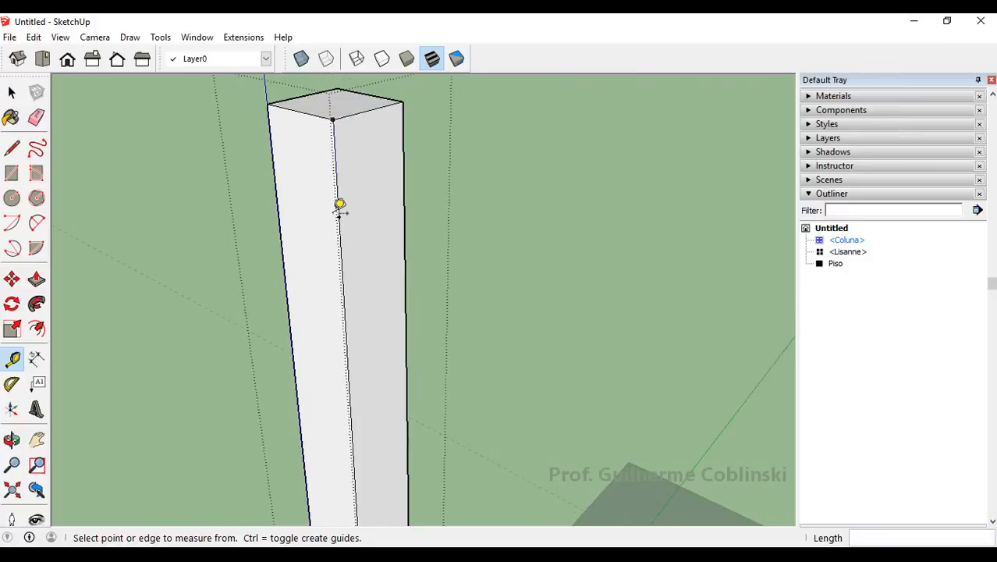
Draw a 0,14 m horizontal line across the column's side face from the guide point to its opposite vertical edge.
middle_click_drag(369, 216, 367, 247)
scroll(368, 247, "down", 2)
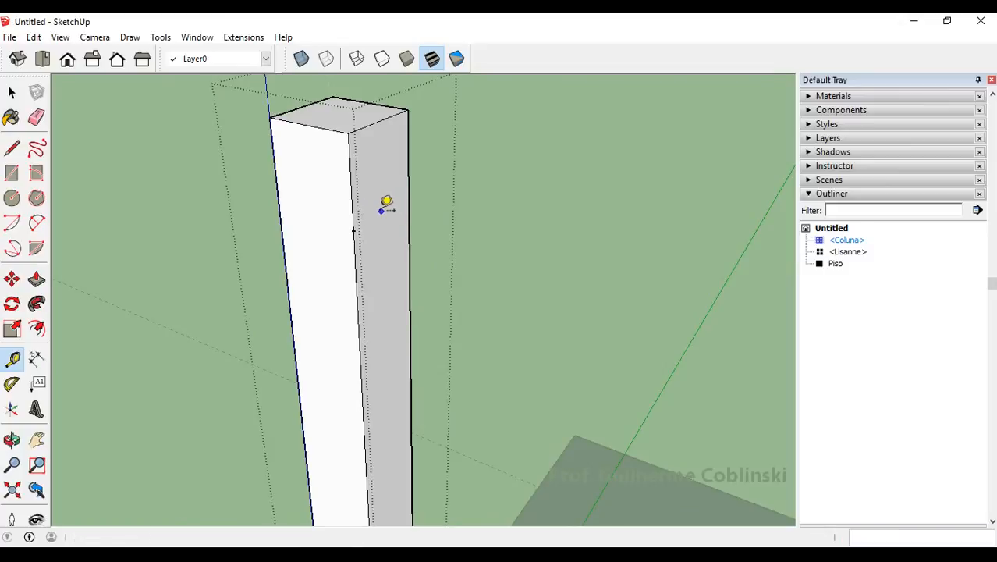
key("l")
left_click(353, 231)
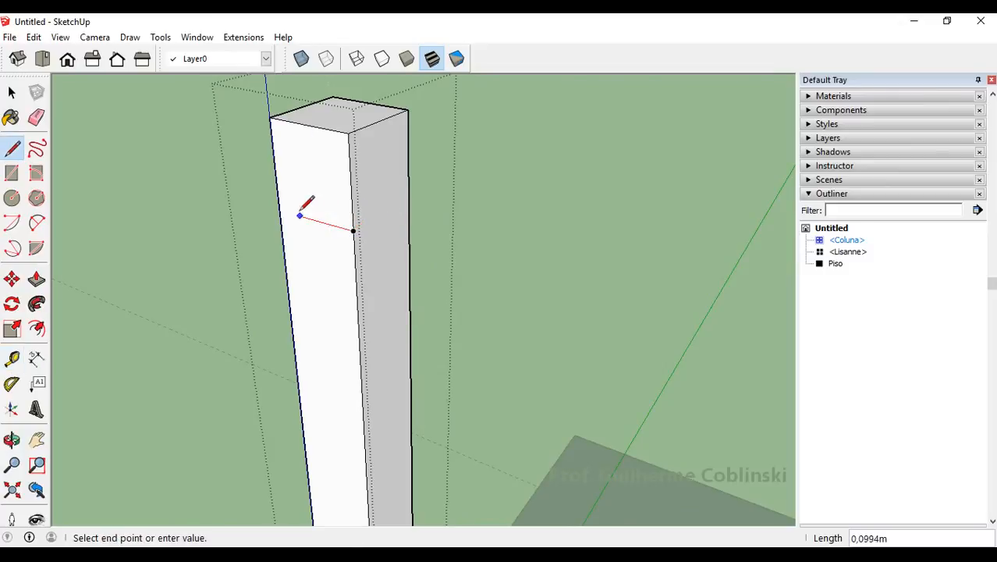
left_click(279, 211)
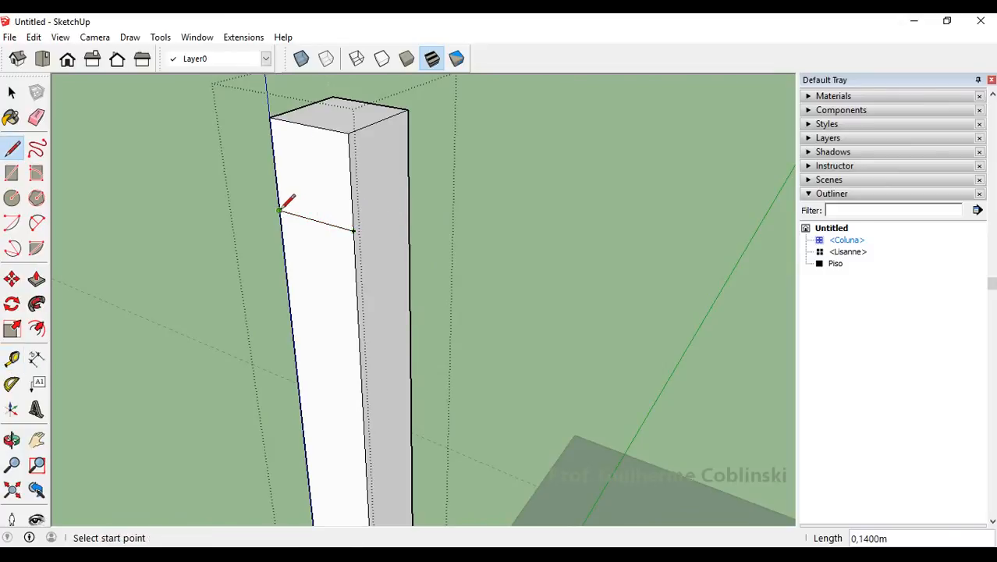
Try to push the face section above the line inward by 2 m with Push/Pull, and undo it.
key("p")
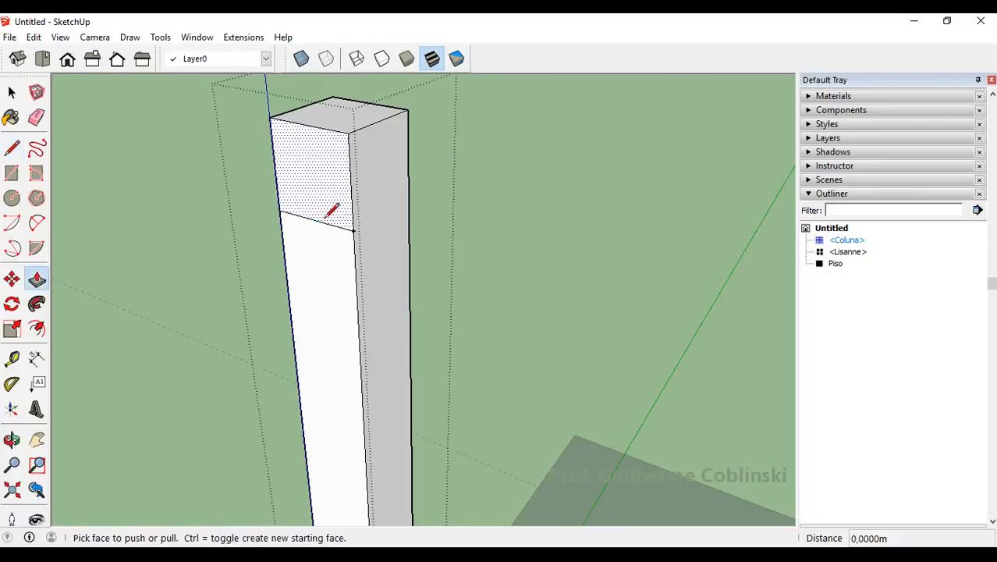
left_click(320, 212)
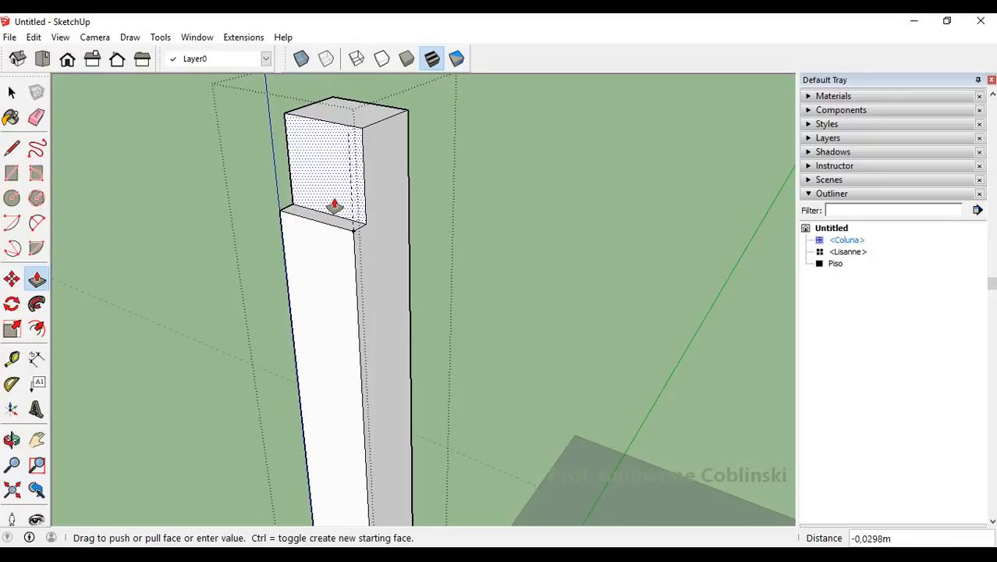
type("2")
key("Return")
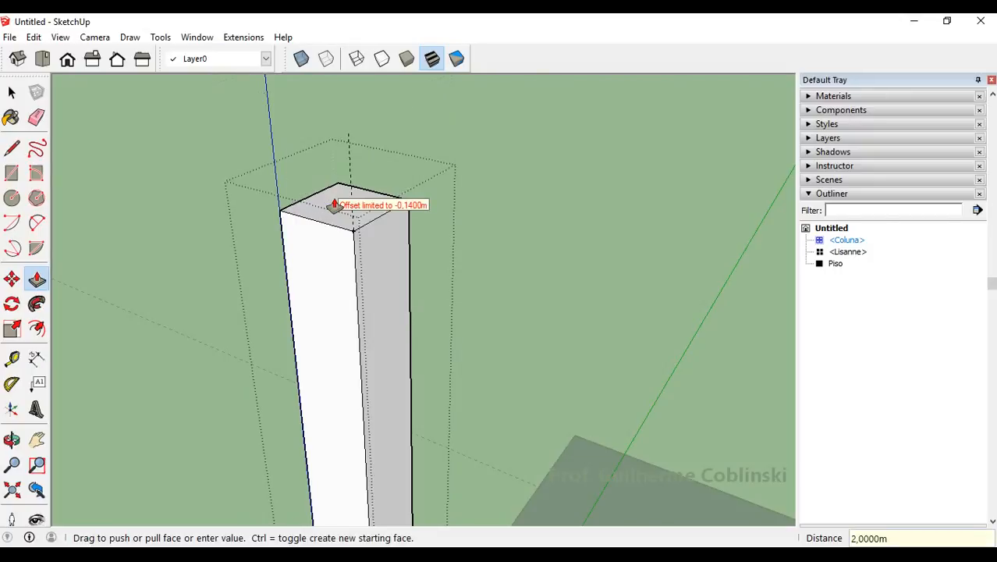
key("ctrl+z")
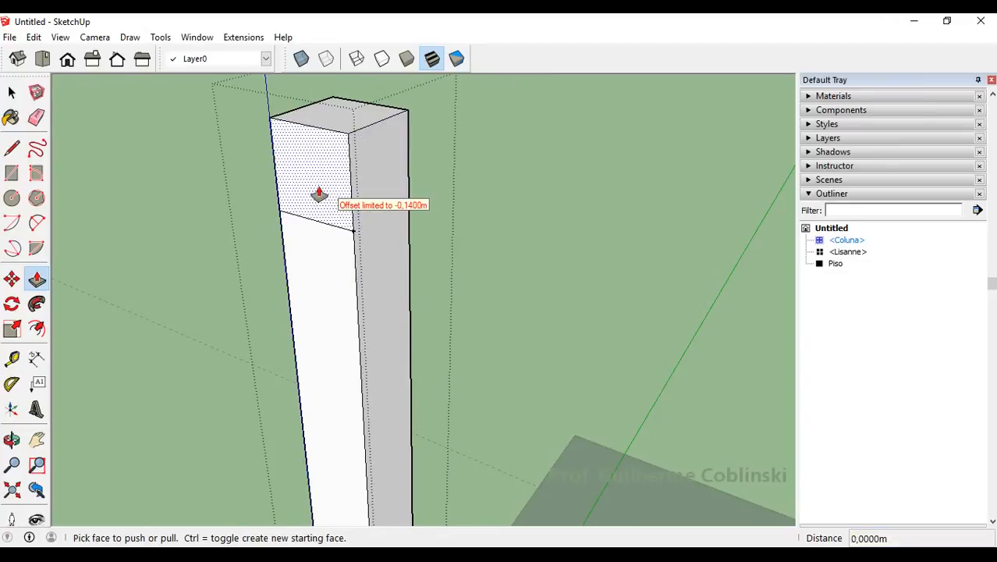
Push the face section above the line 0,02 m into the column.
left_click(319, 193)
type("0,")
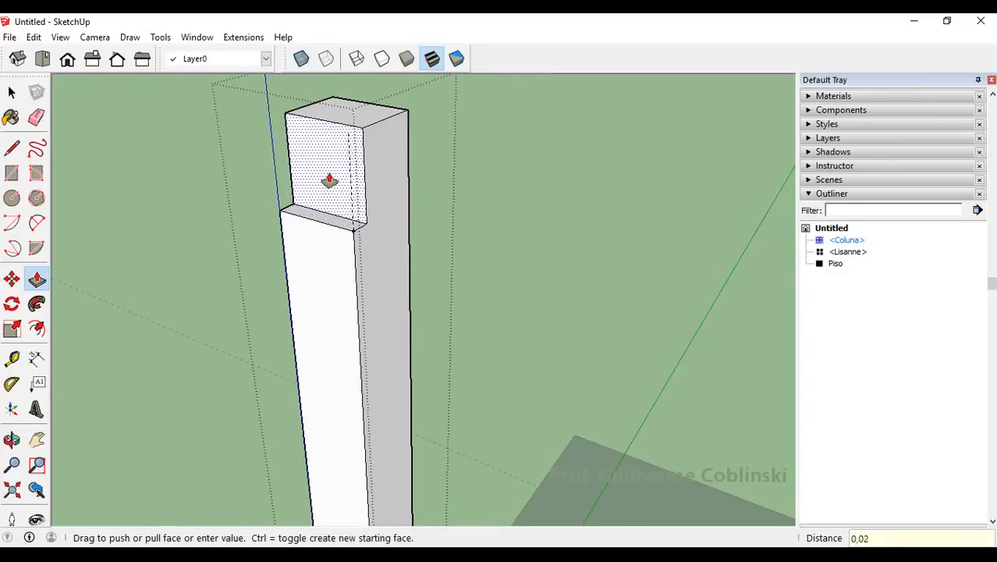
type("02")
key("Return")
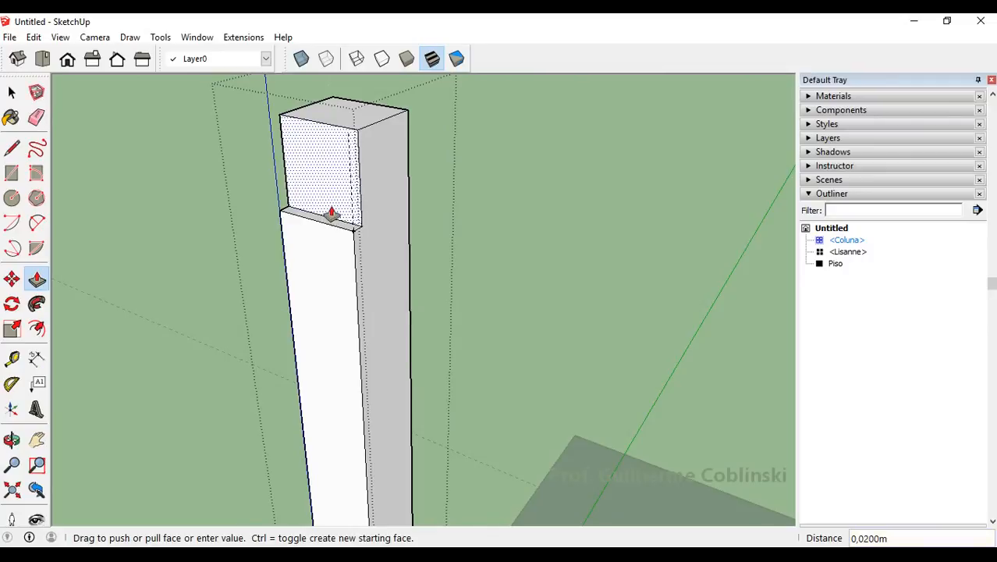
Place guides on the adjacent column face 0,14 m below its upper edge and 0,02 m in from its far vertical edge.
middle_click_drag(350, 203, 299, 218)
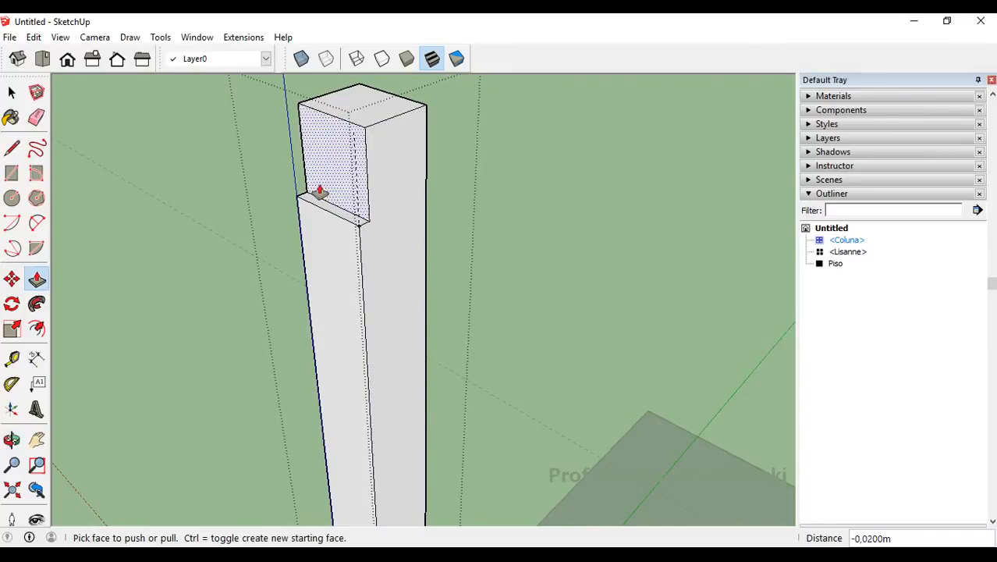
middle_click_drag(318, 191, 342, 190)
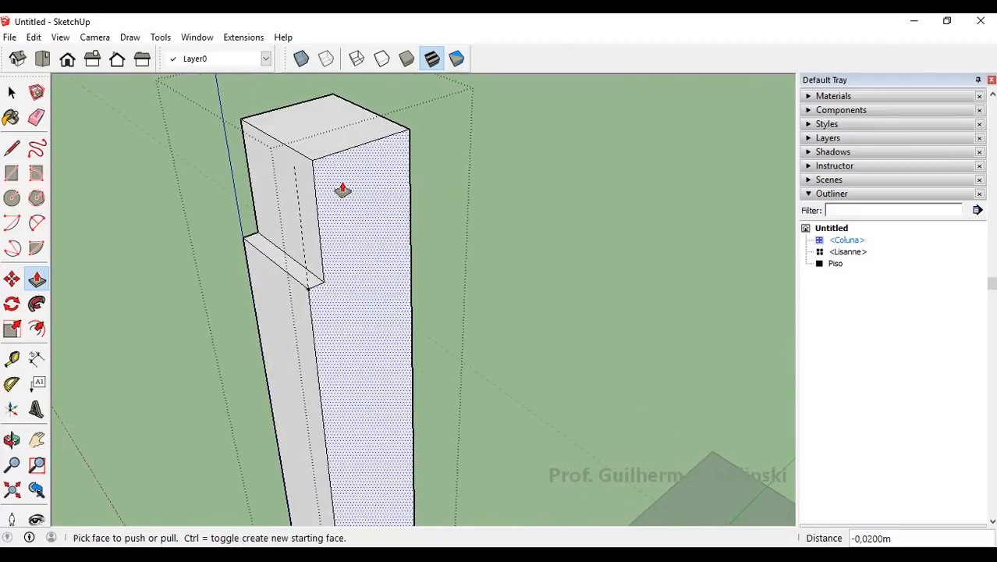
left_click(13, 358)
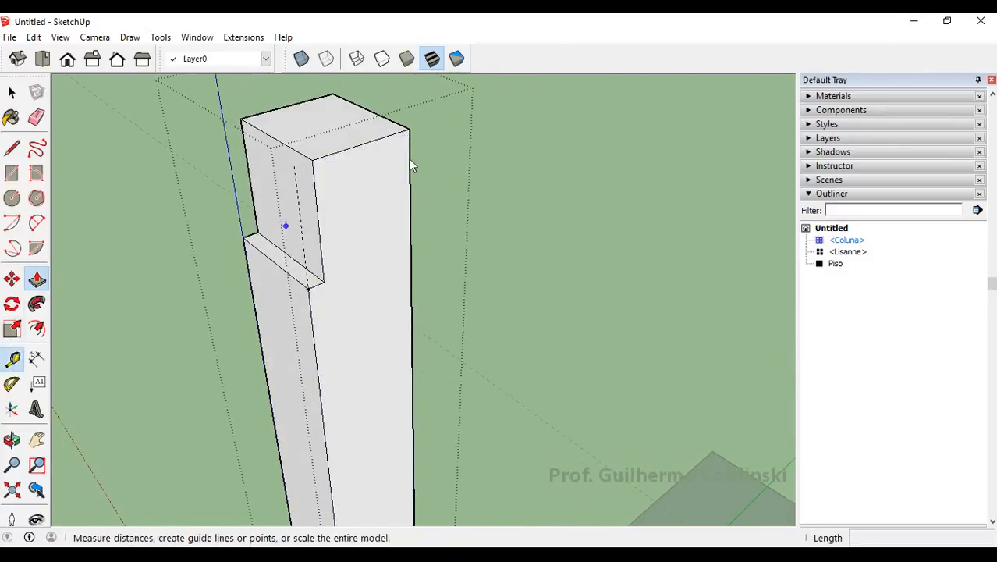
left_click(350, 148)
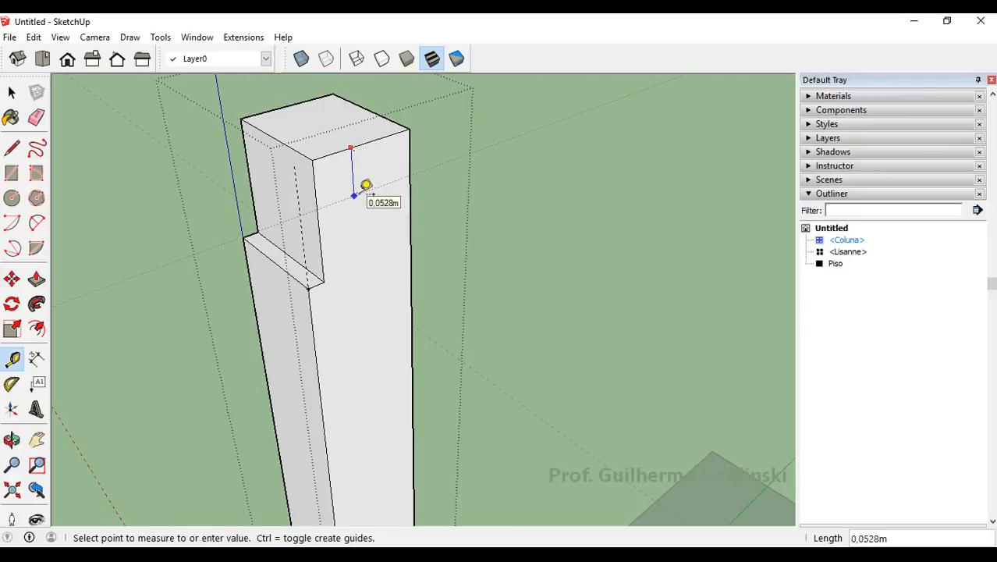
type("0,14")
key("Return")
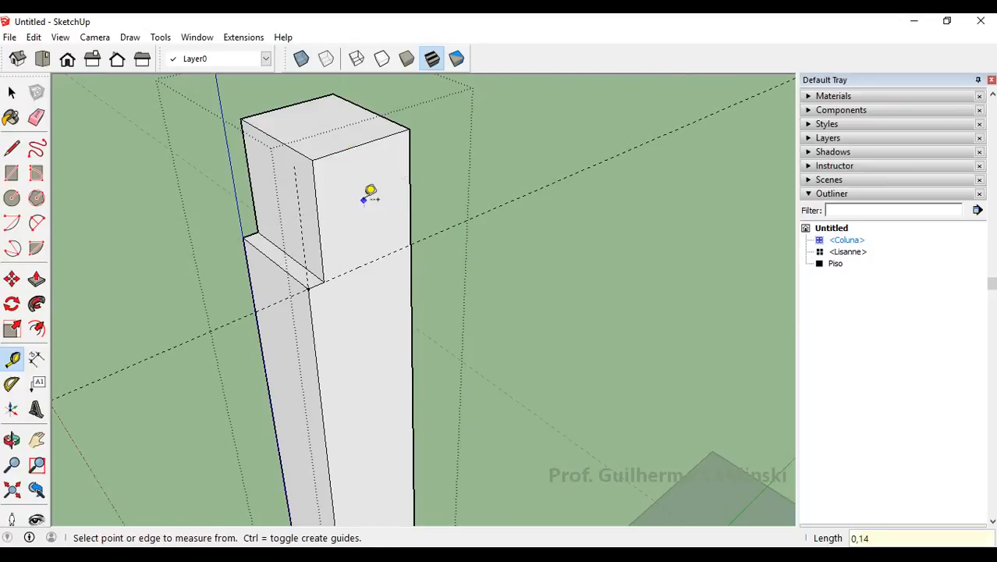
left_click(410, 161)
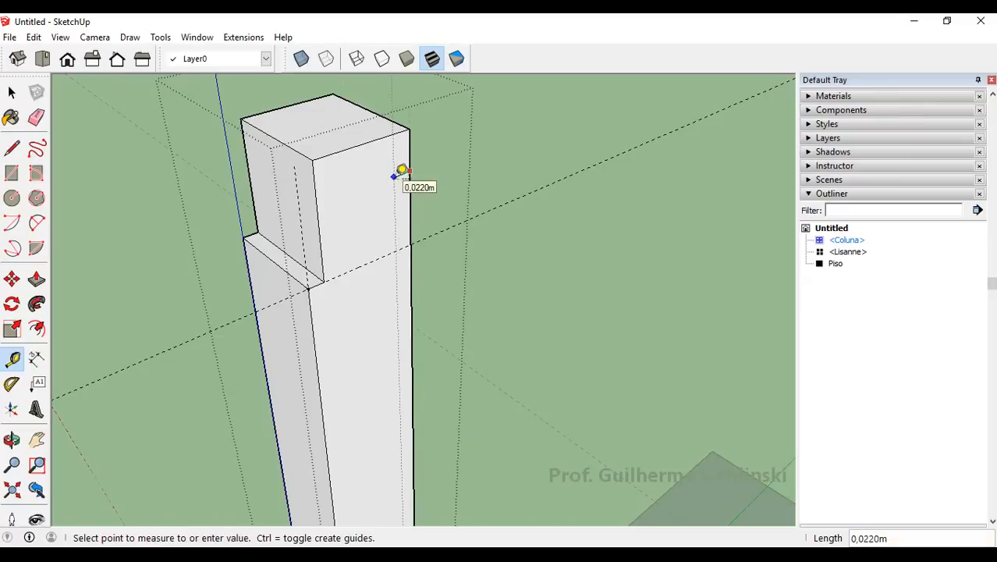
type("0,")
key("Return")
Outline a narrow strip with lines along the guides, from the face's upper edge down to their intersection and 0,02 m out to the edge.
key("l")
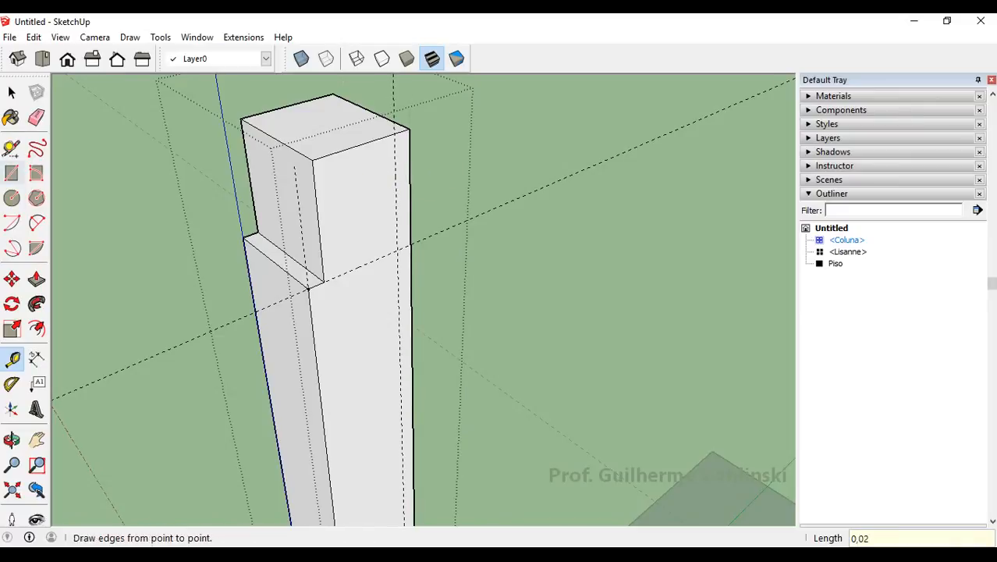
left_click(394, 131)
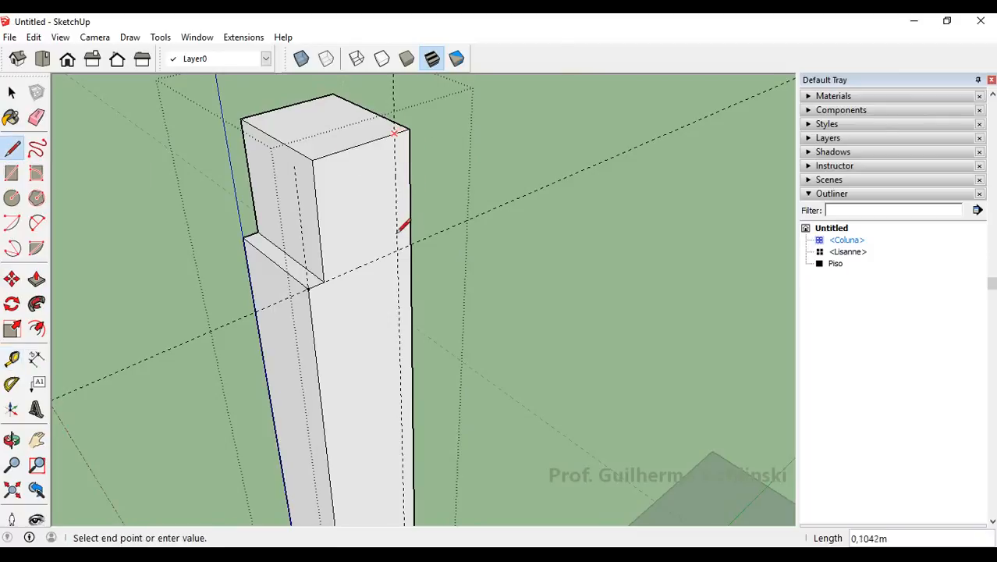
left_click(397, 250)
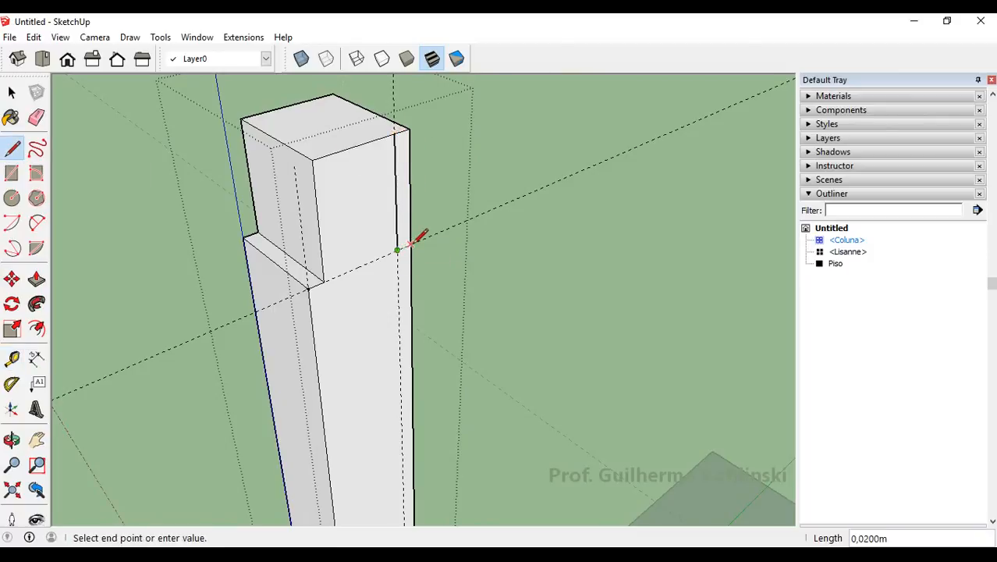
key("Escape")
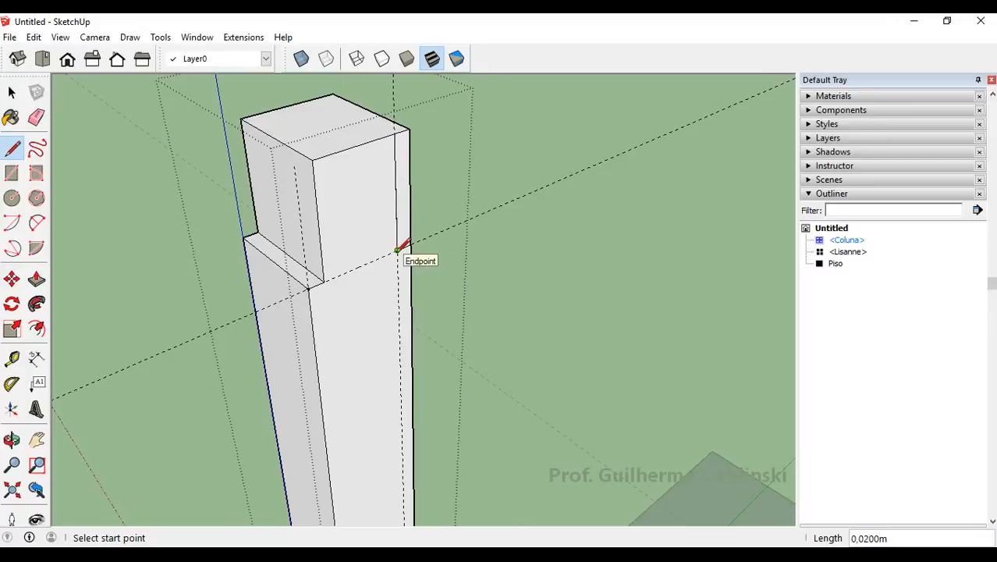
key("space")
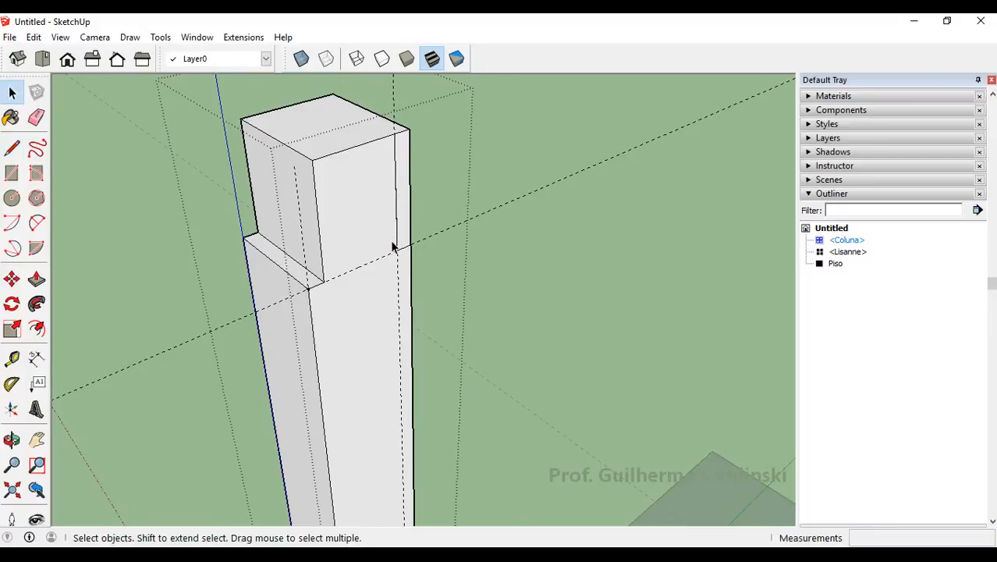
Push the narrow strip 0,14 m through the full depth of the column to cut the second notch.
middle_click_drag(403, 241, 283, 274)
scroll(369, 214, "up", 2)
middle_click_drag(369, 215, 178, 231)
key("p")
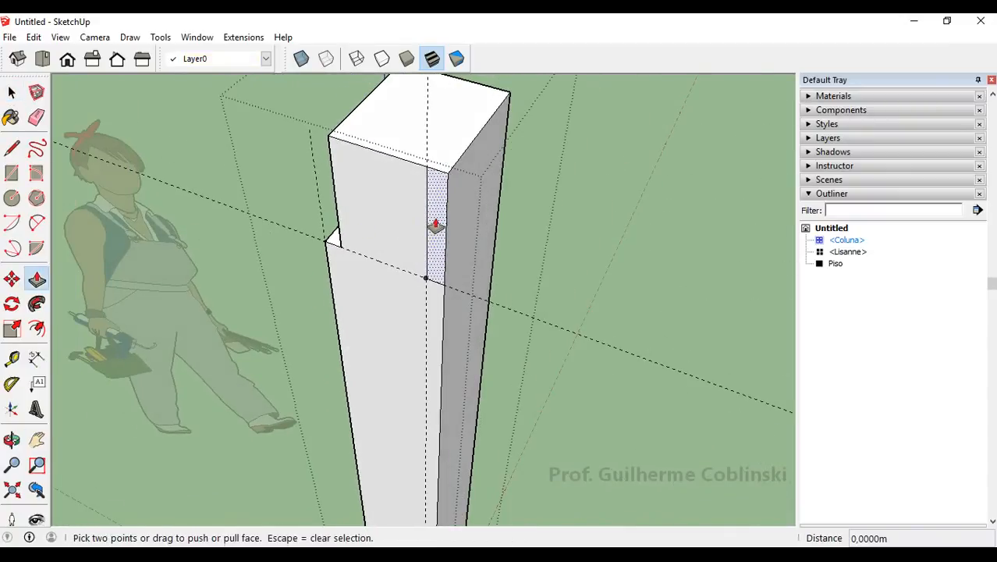
left_click_drag(436, 225, 487, 127)
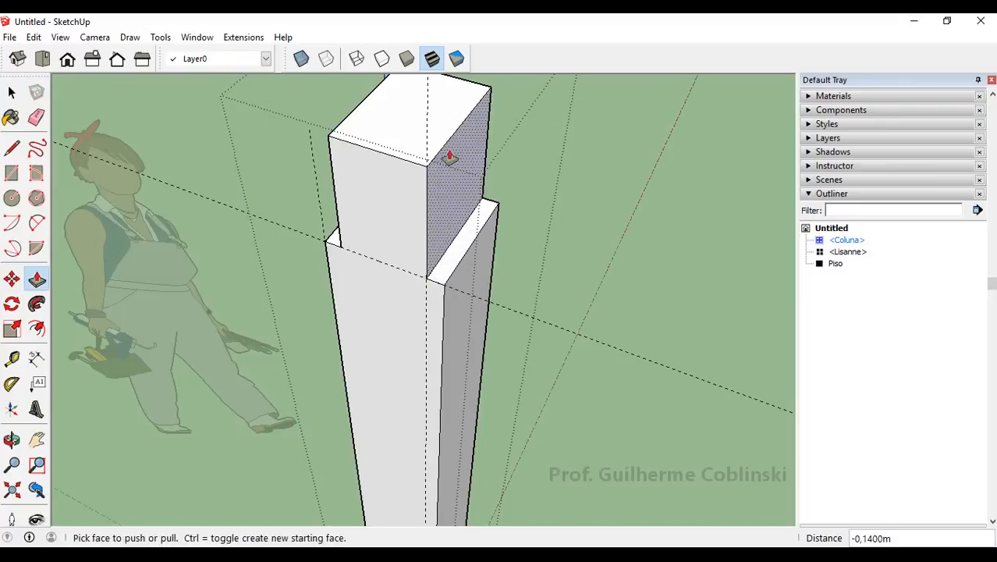
Examine both notches at the column's upper end from close up and from different angles.
middle_click_drag(447, 156, 280, 303)
scroll(279, 302, "up", 5)
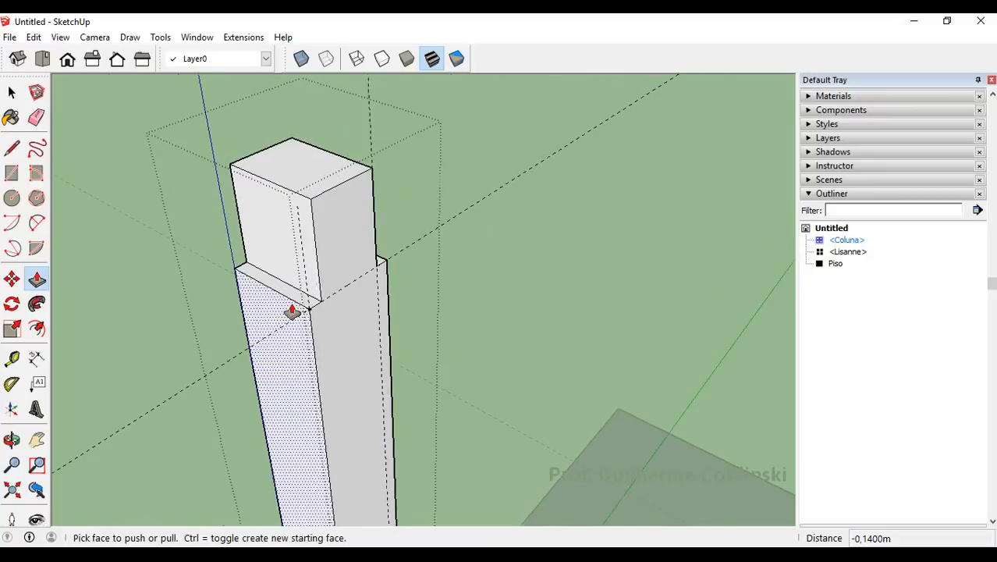
scroll(318, 305, "up", 3)
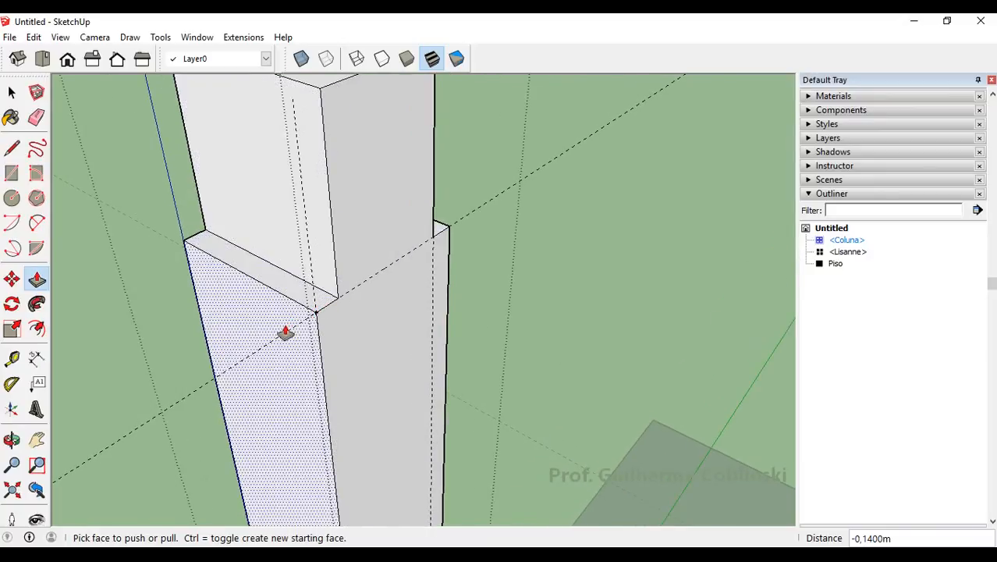
scroll(287, 334, "down", 4)
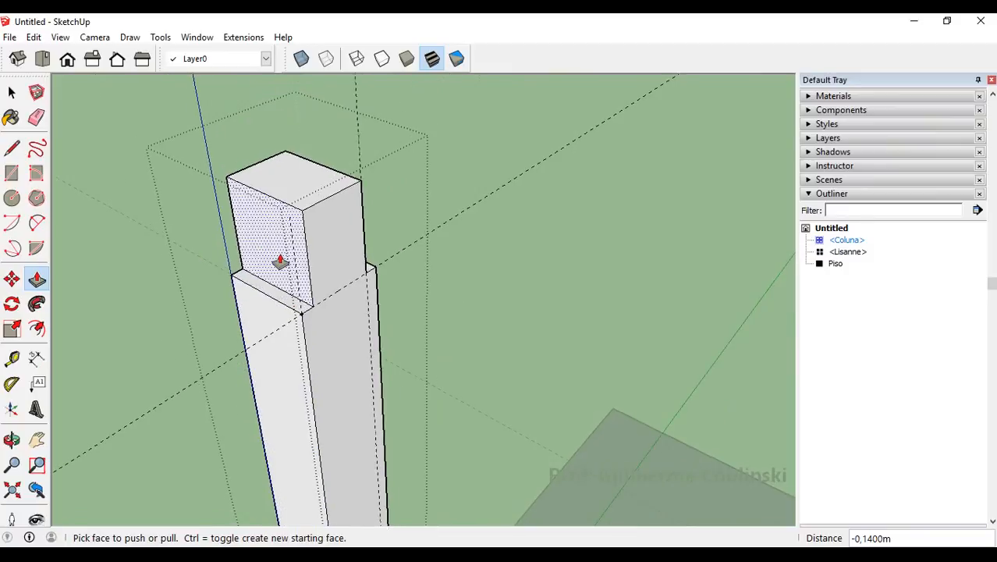
mouse_move(311, 283)
middle_mouse_down()
mouse_move(445, 211)
mouse_move(311, 309)
middle_mouse_up()
scroll(330, 302, "down", 1)
scroll(330, 301, "up", 2)
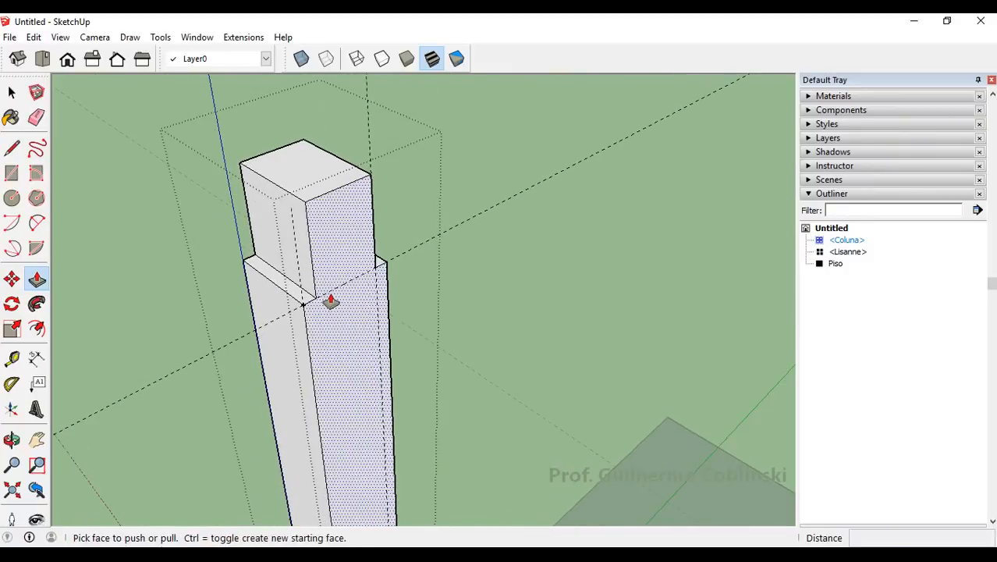
Delete all guides inside the Coluna component.
key("space")
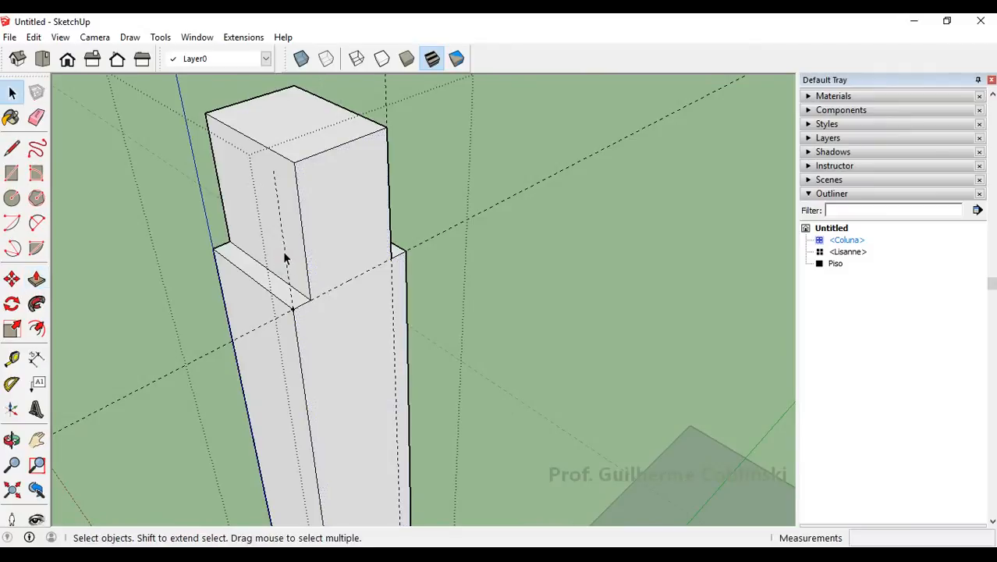
left_click(411, 251)
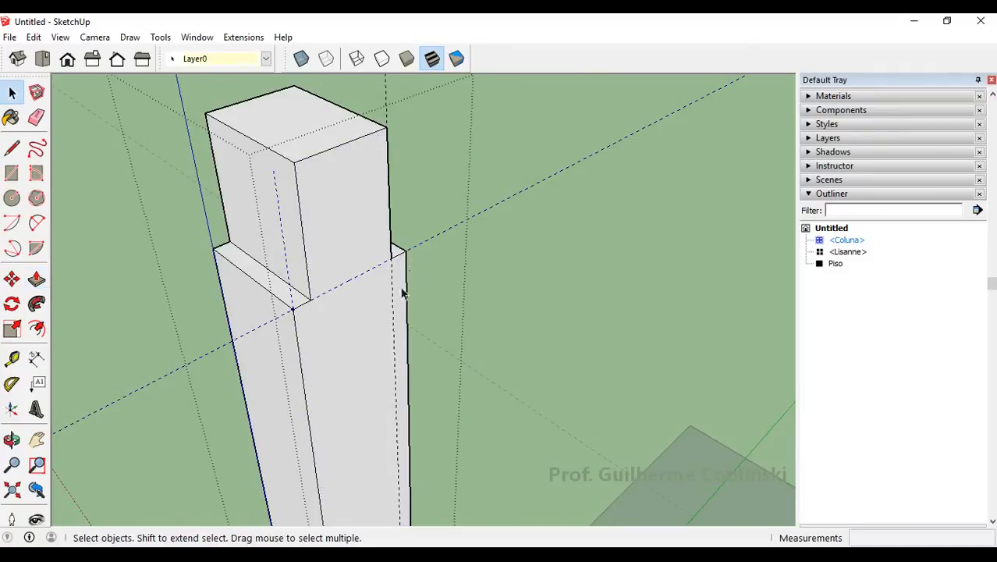
left_click(356, 274)
left_click(355, 279)
left_click(35, 39)
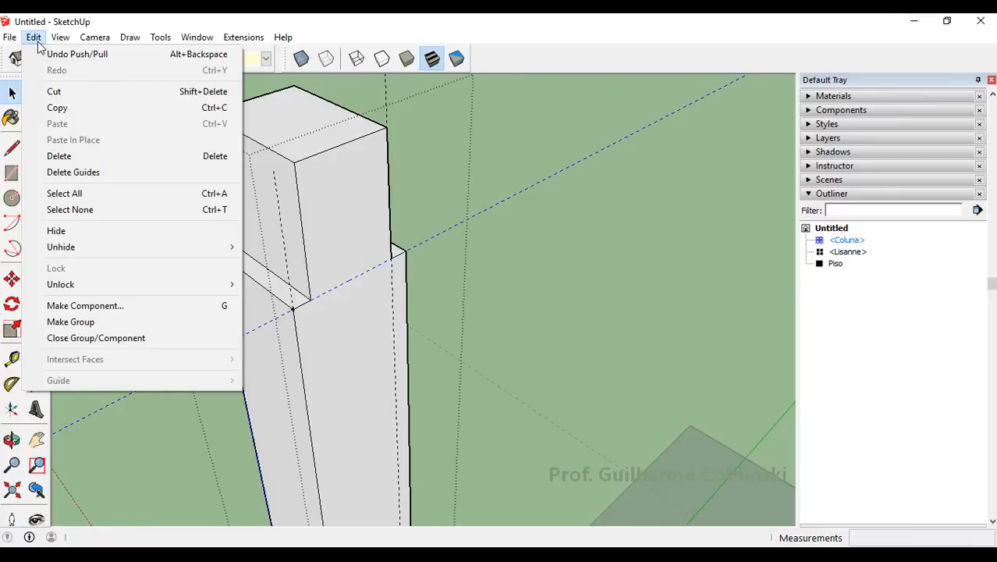
left_click(88, 172)
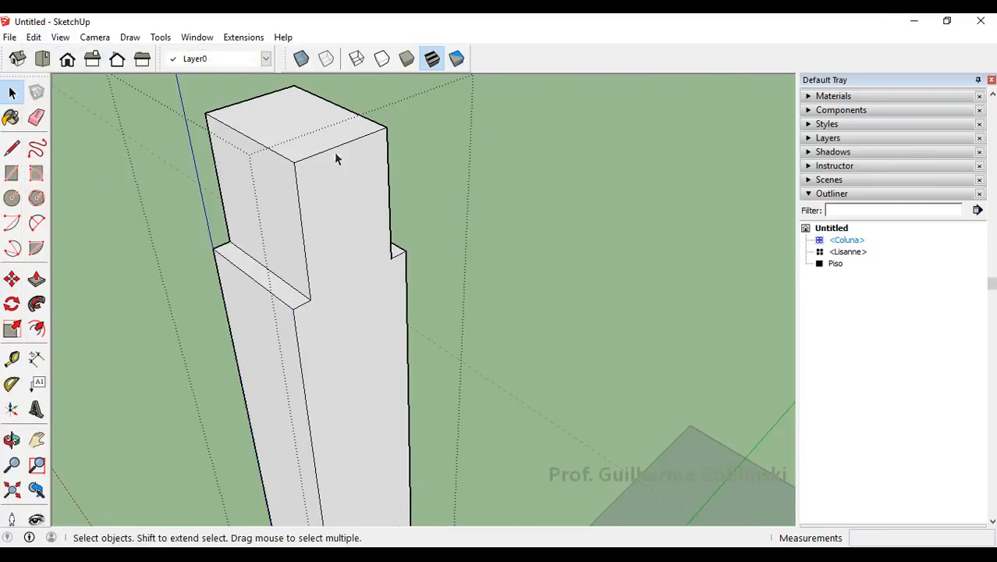
Finish editing the Coluna component and examine the notched column on the Piso floor.
scroll(333, 261, "down", 6)
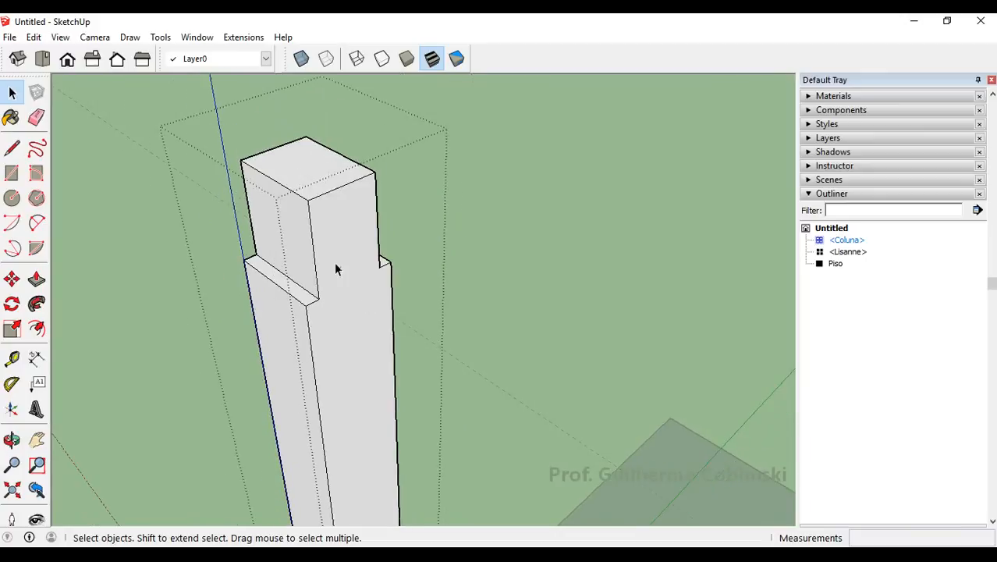
middle_click_drag(474, 371, 414, 345)
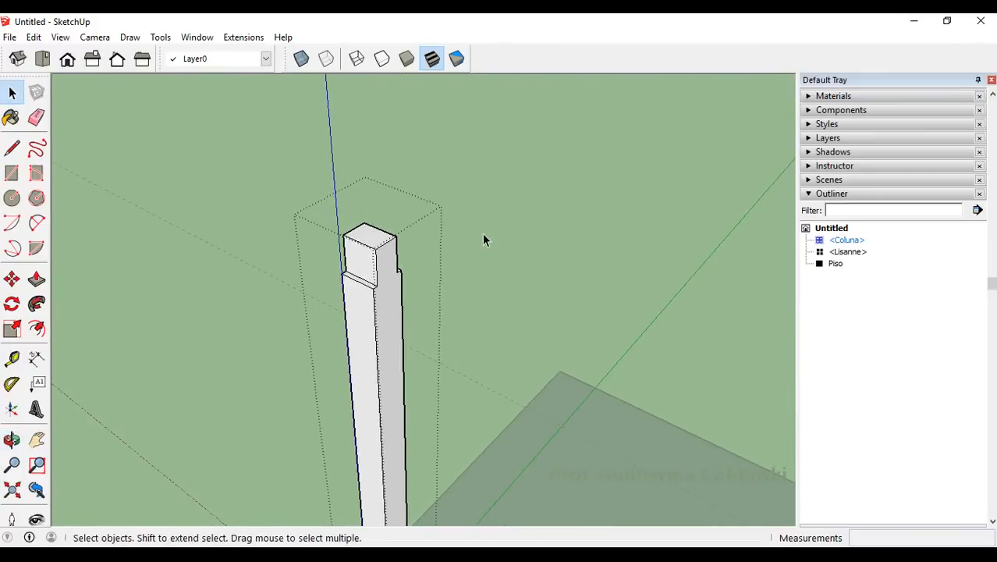
scroll(373, 316, "up", 1)
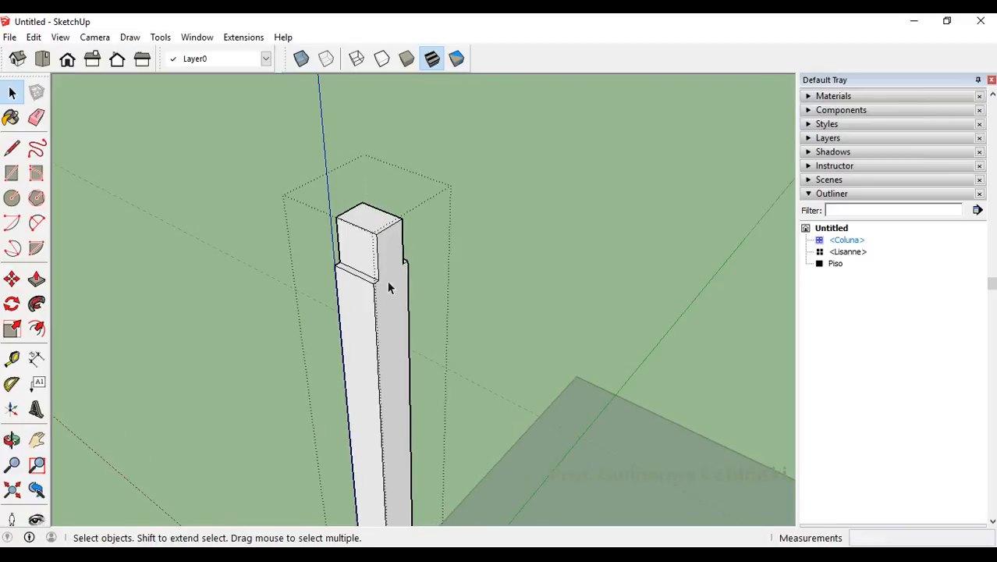
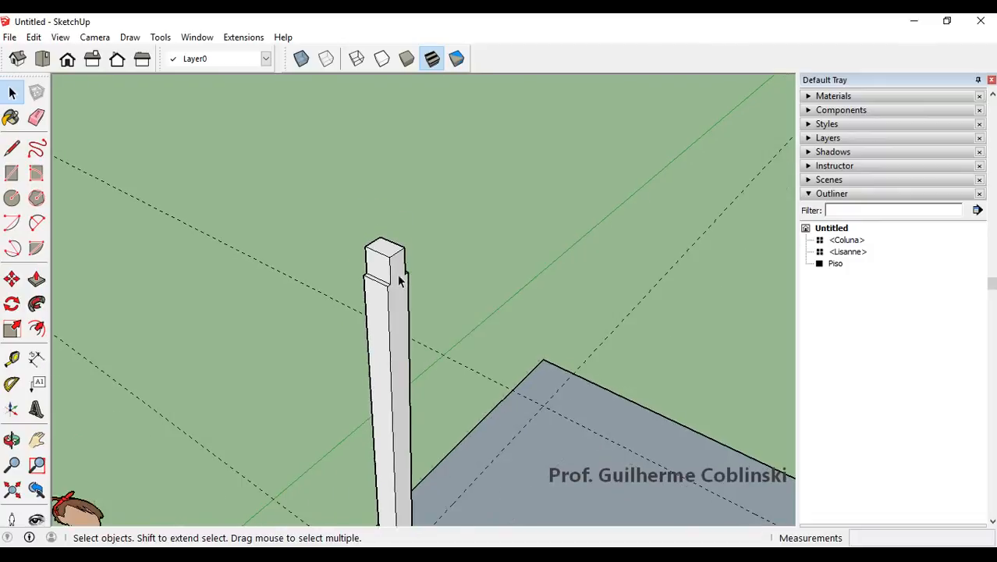
scroll(397, 281, "down", 10)
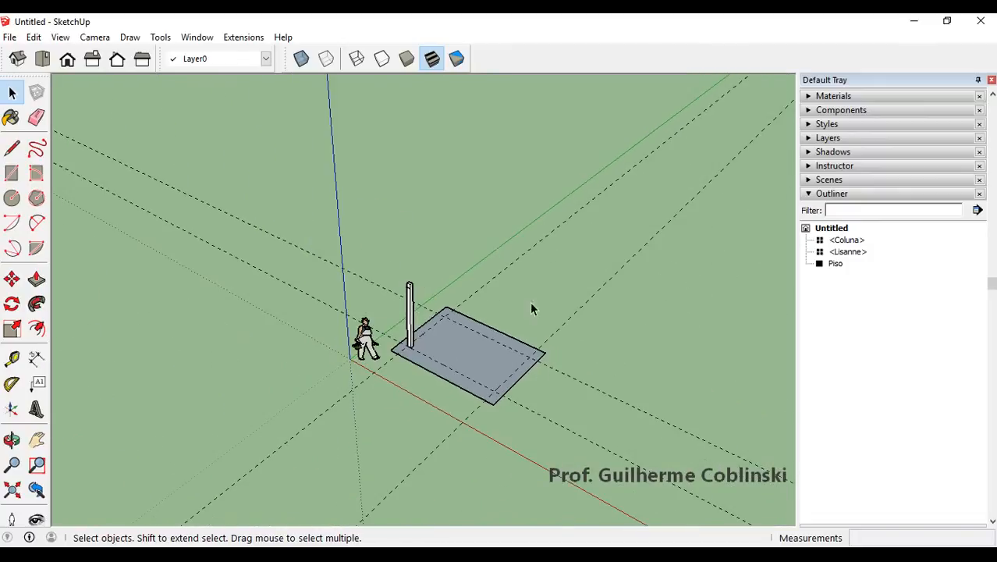
scroll(467, 367, "up", 5)
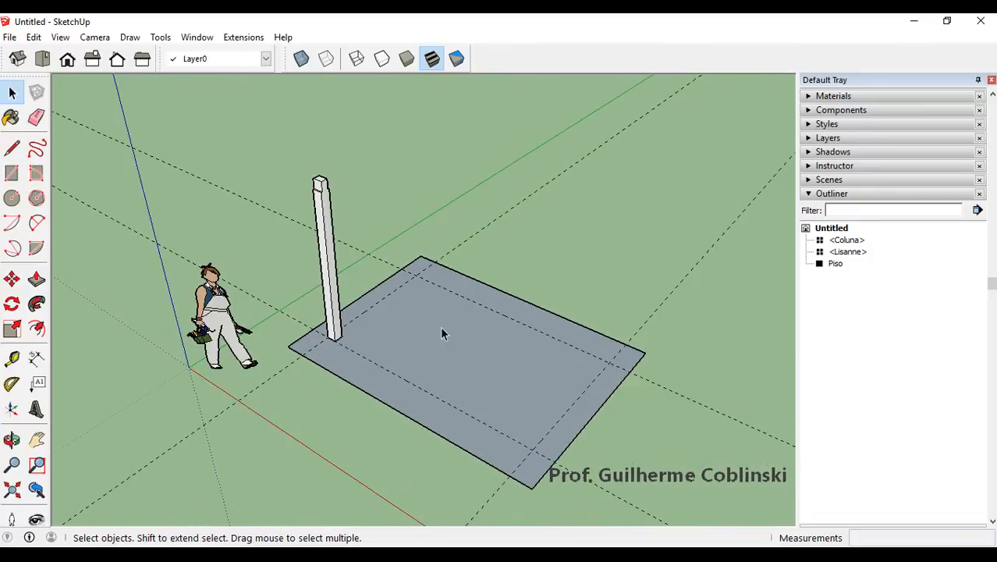
scroll(366, 334, "up", 3)
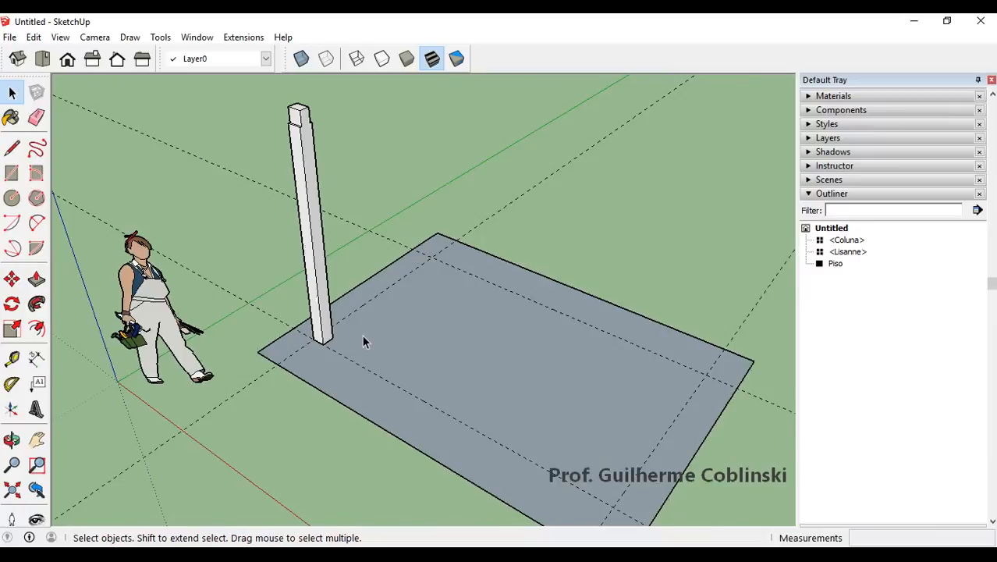
left_click(320, 343)
key("m")
scroll(334, 348, "up", 2)
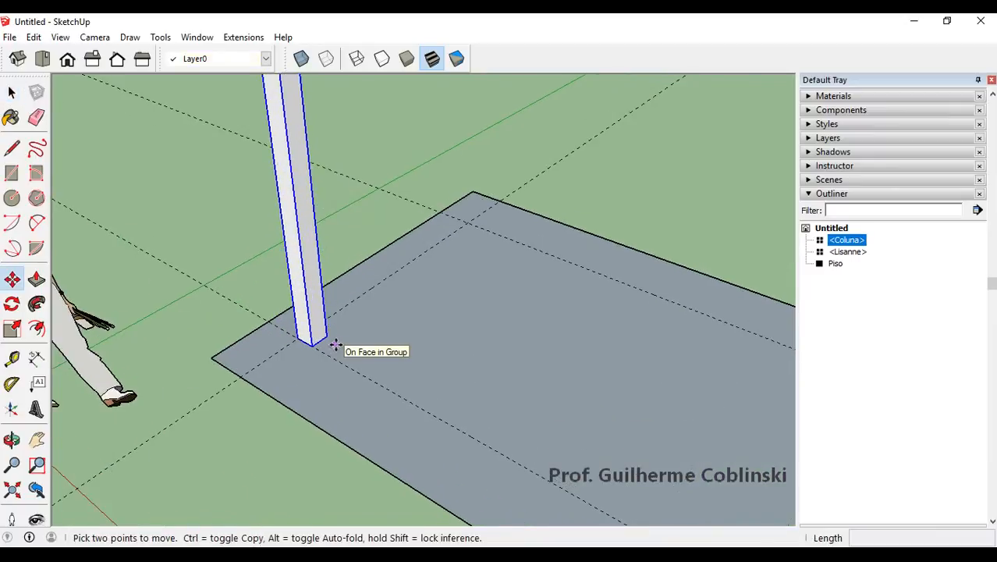
scroll(332, 339, "up", 2)
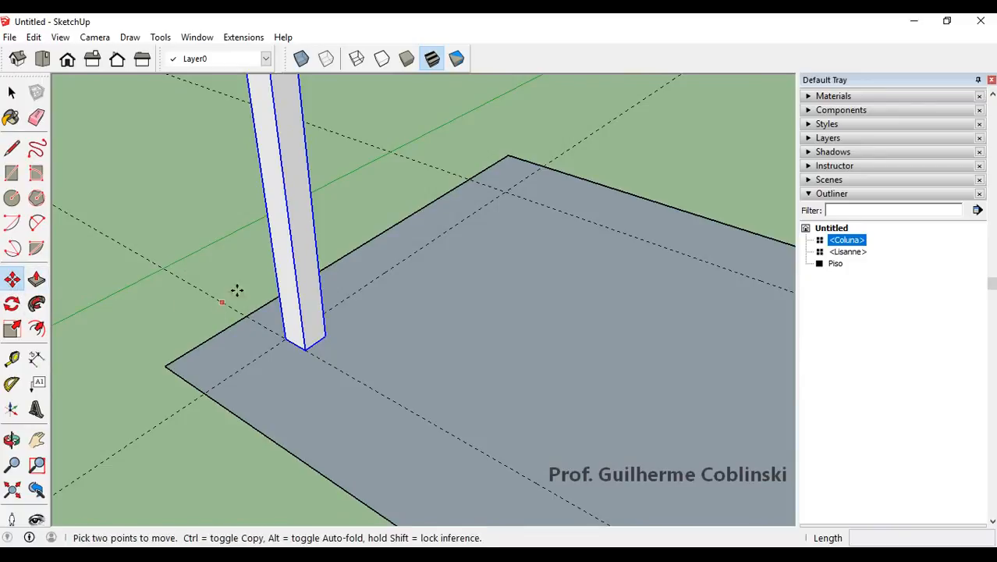
left_click(11, 281)
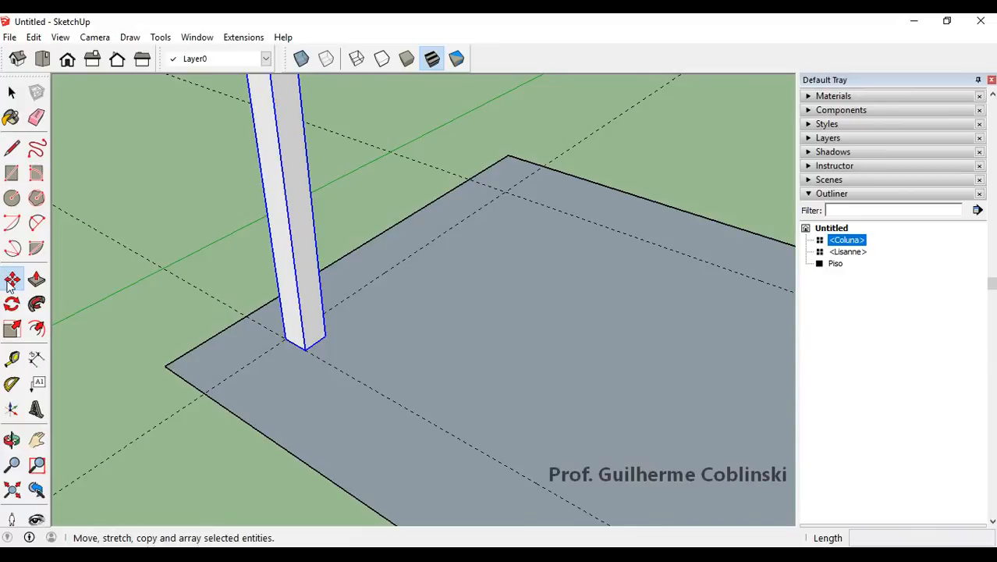
left_click(11, 92)
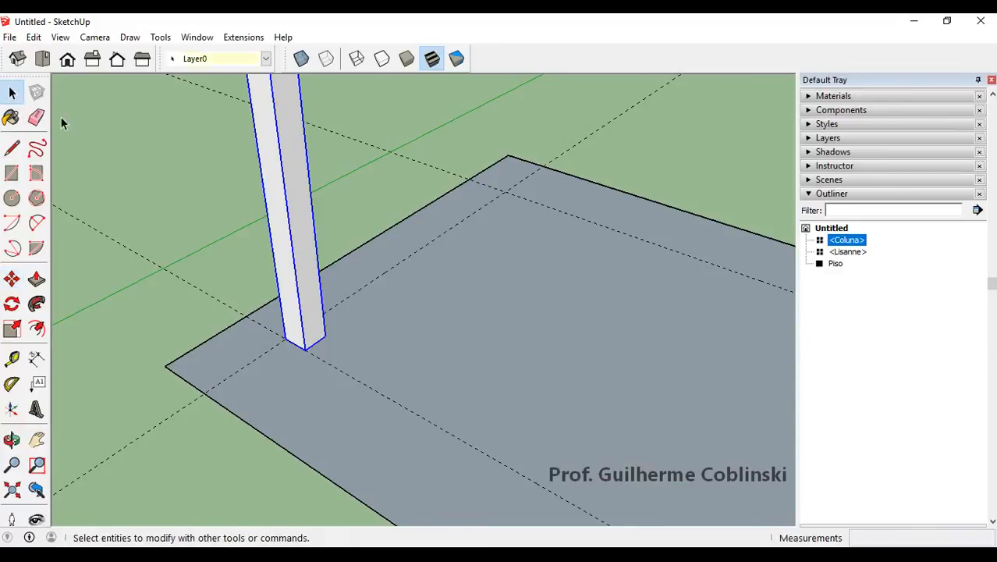
left_click(182, 183)
scroll(293, 375, "down", 5)
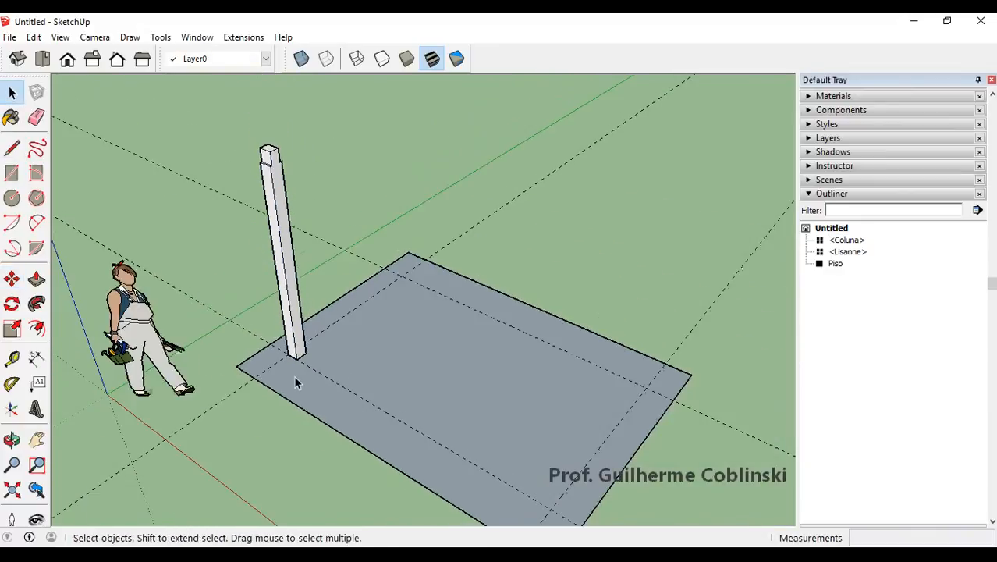
Copy the Coluna component by its lower corner endpoint to the guide intersection at the diagonally opposite corner of the floor.
left_click(272, 218)
scroll(279, 247, "up", 3)
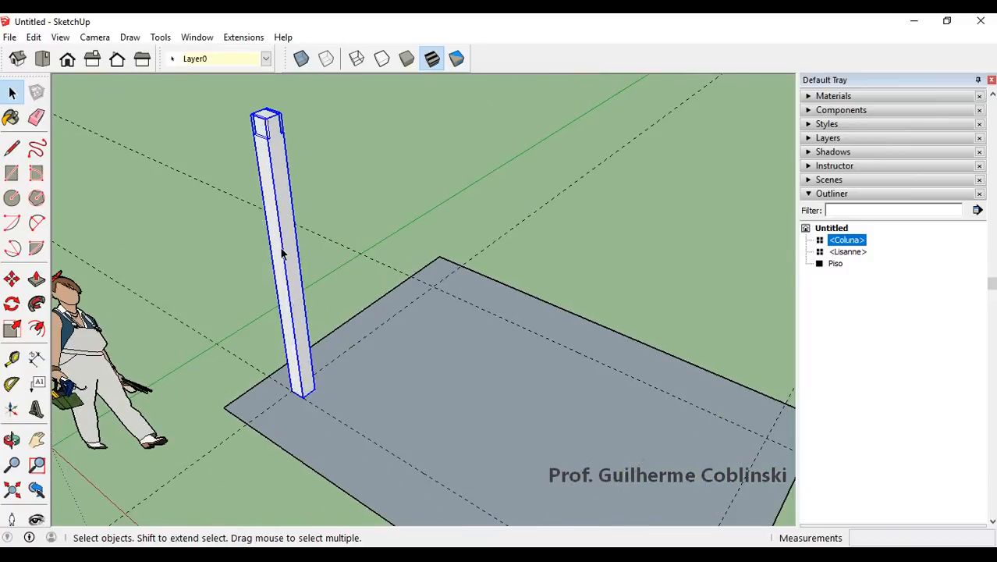
left_click(15, 281)
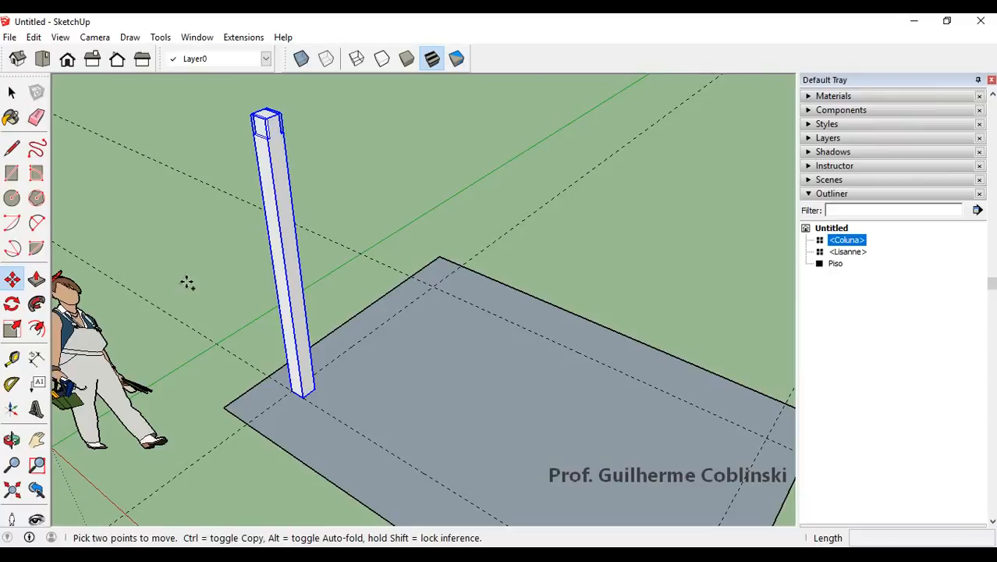
scroll(322, 406, "up", 5)
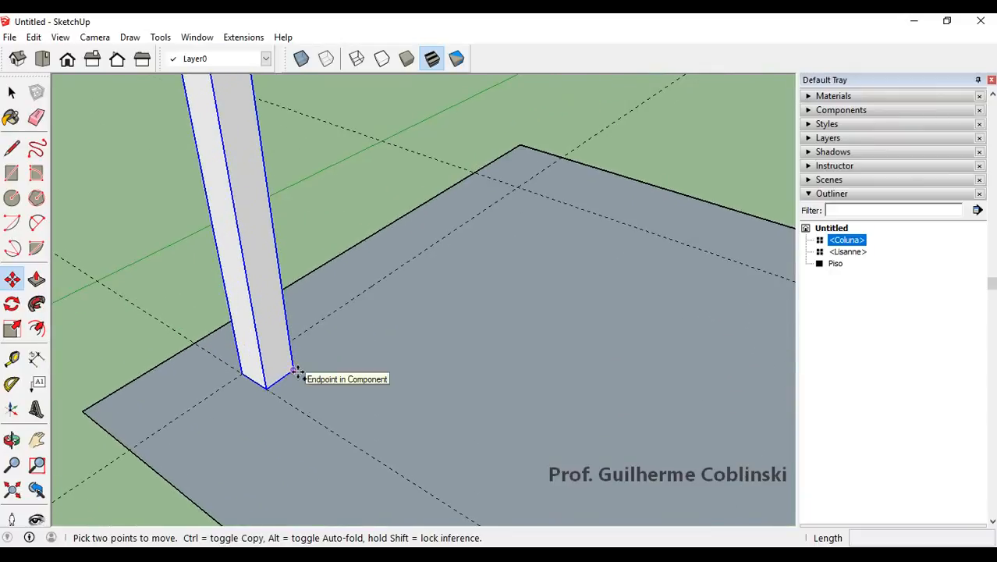
left_click(295, 371)
scroll(297, 367, "down", 6)
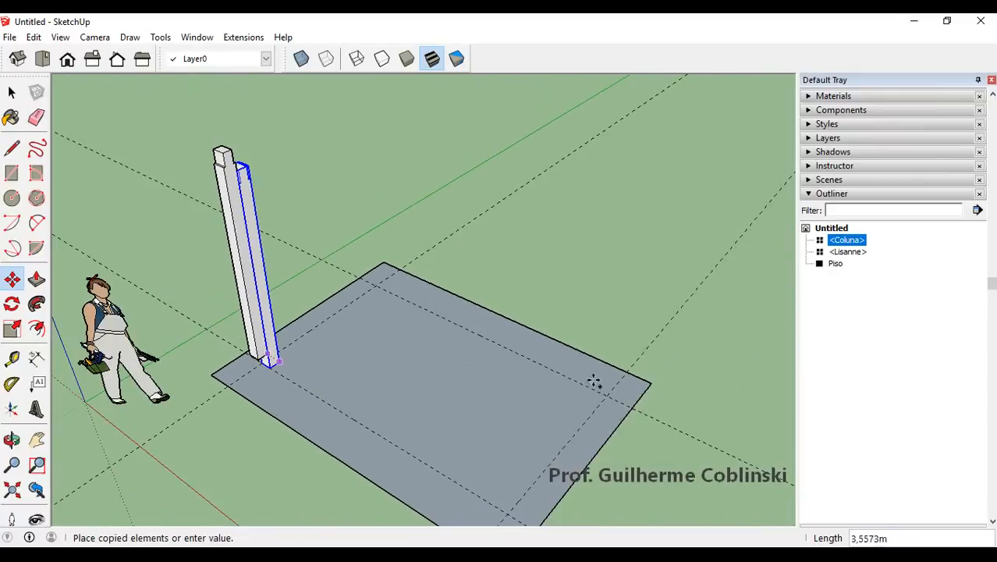
left_click(597, 396)
Copy the second column by its outer base corner along the short side's guide to the guide intersection at the adjacent floor corner.
scroll(339, 285, "down", 3)
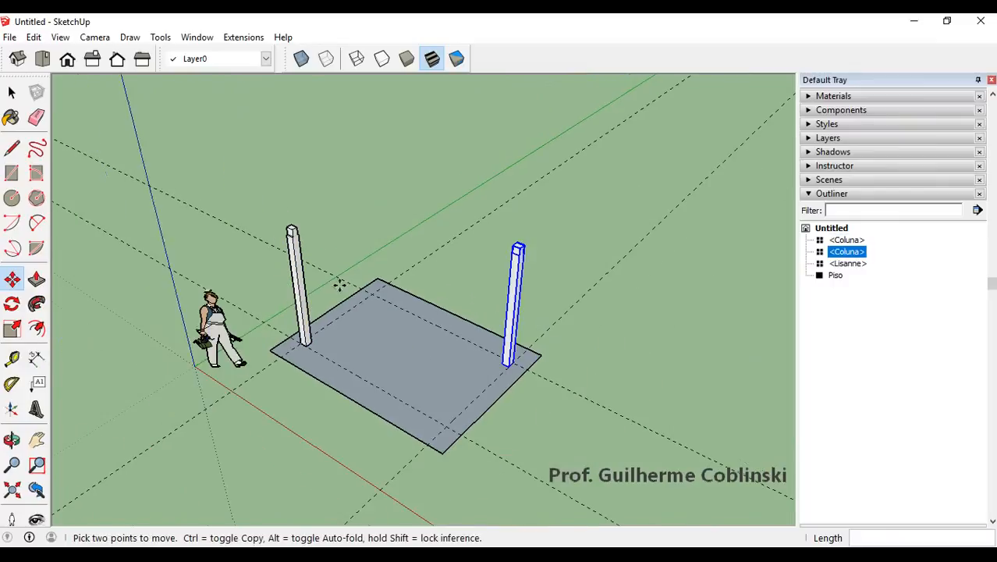
scroll(476, 372, "up", 3)
middle_click_drag(475, 372, 445, 356)
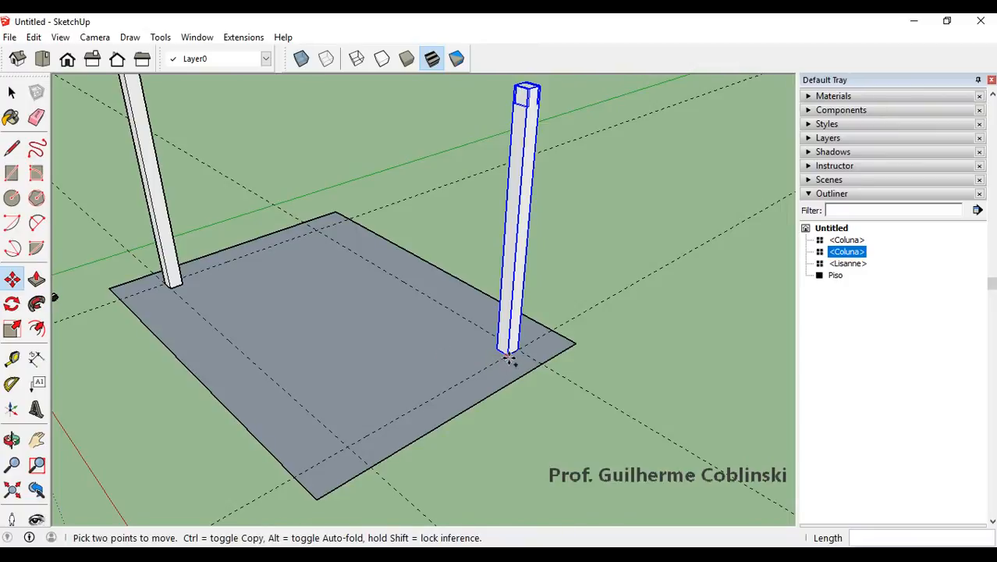
scroll(508, 355, "up", 2)
scroll(508, 355, "up", 1)
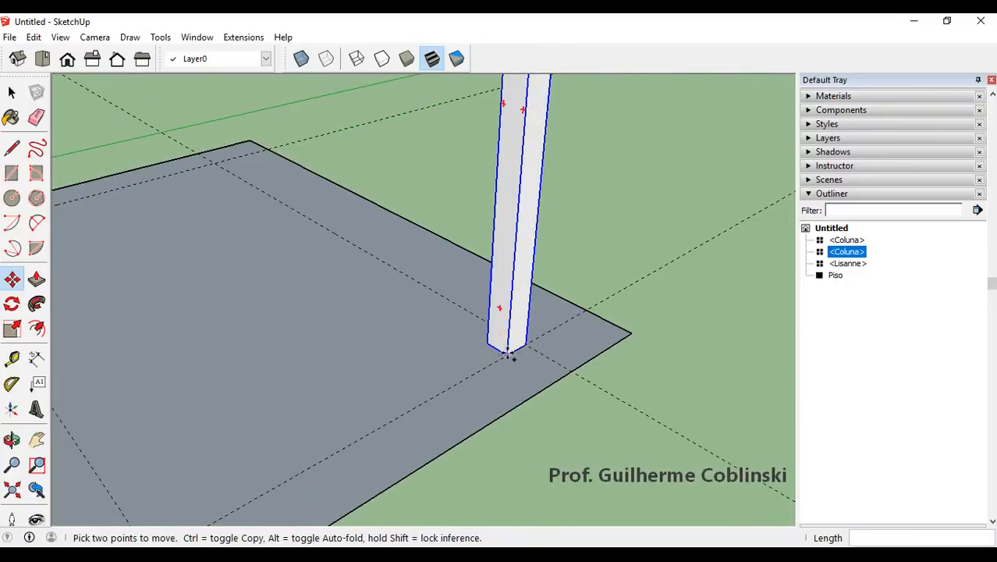
left_click(508, 354)
scroll(508, 354, "down", 3)
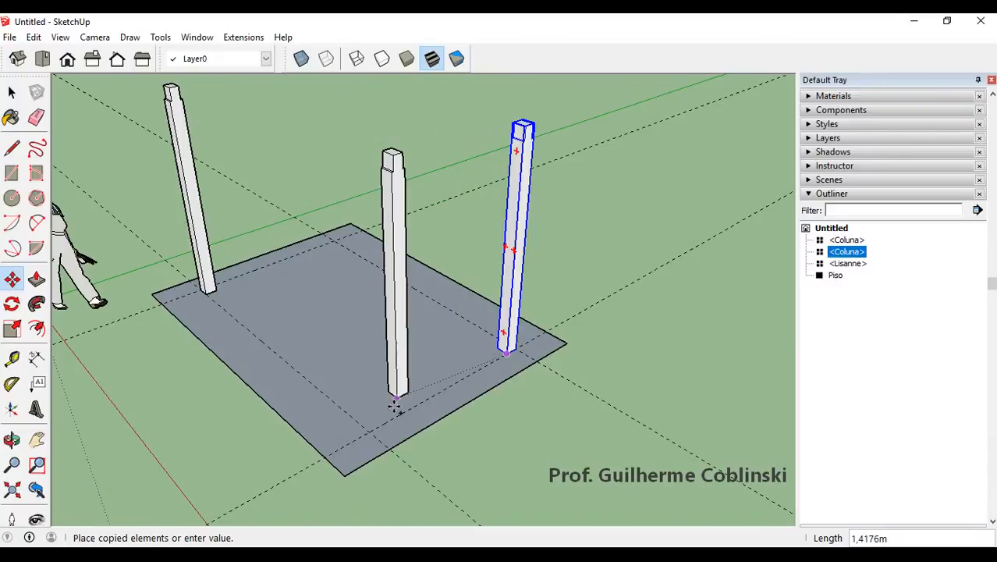
scroll(372, 433, "up", 3)
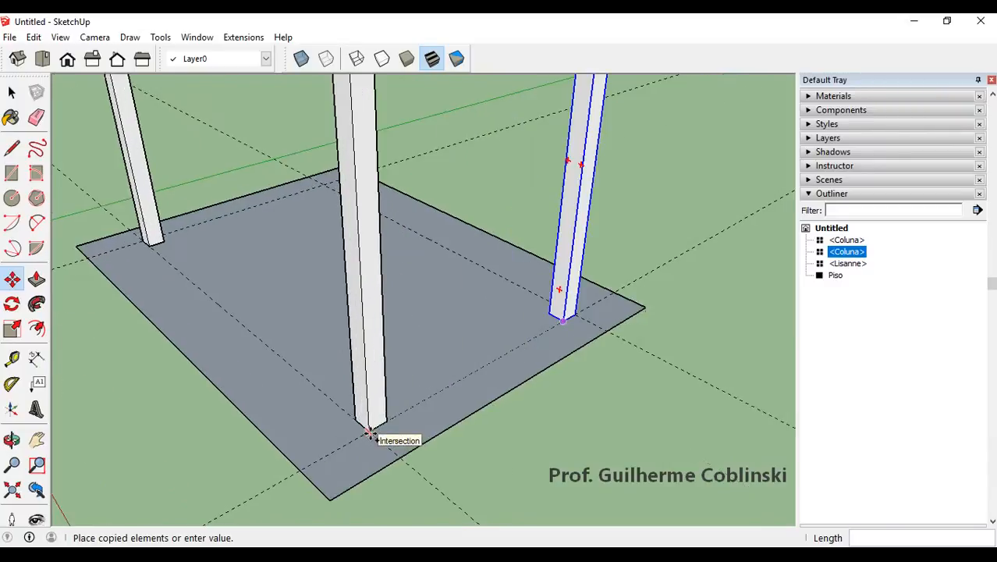
left_click(371, 433)
Copy the third column by its inner base corner to the guide intersection at the remaining, diagonally opposite floor corner.
scroll(372, 434, "down", 5)
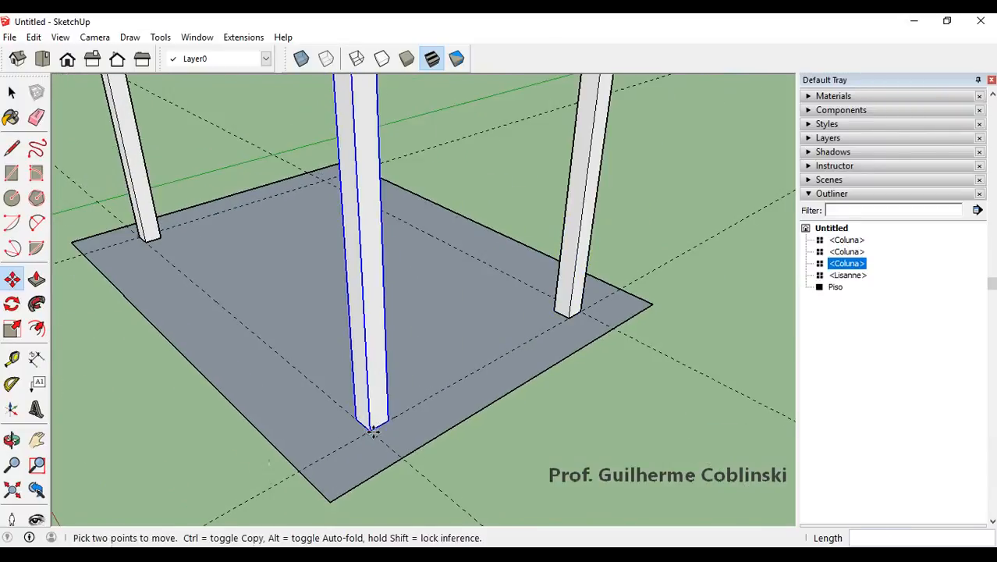
middle_click_drag(371, 433, 300, 334)
scroll(300, 334, "up", 5)
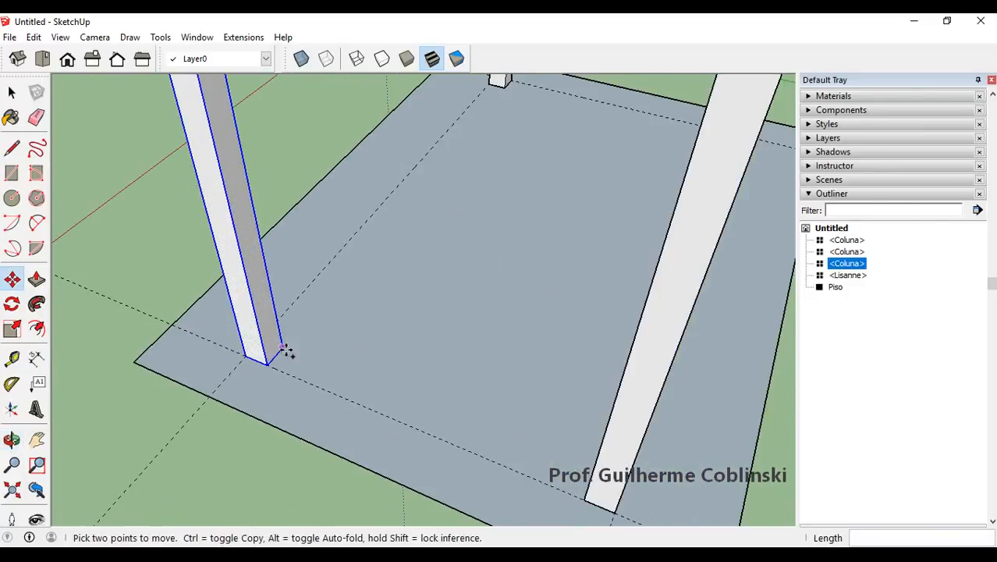
left_click(283, 350)
scroll(284, 350, "down", 5)
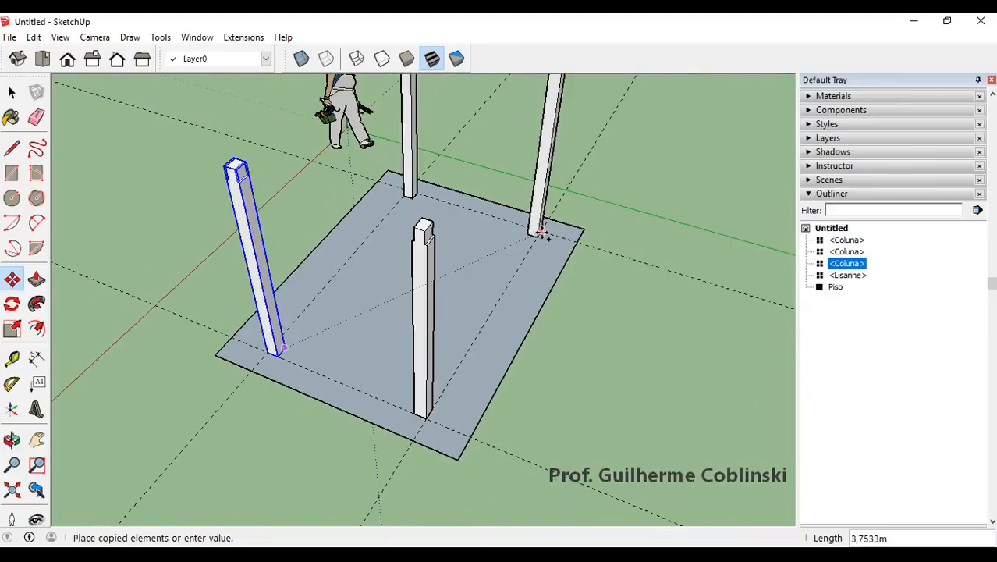
left_click(538, 232)
middle_click_drag(538, 232, 340, 292)
key("space")
Examine how the four columns' bases meet the guide intersections and how the notches at a column's upper end are oriented.
scroll(403, 265, "down", 5)
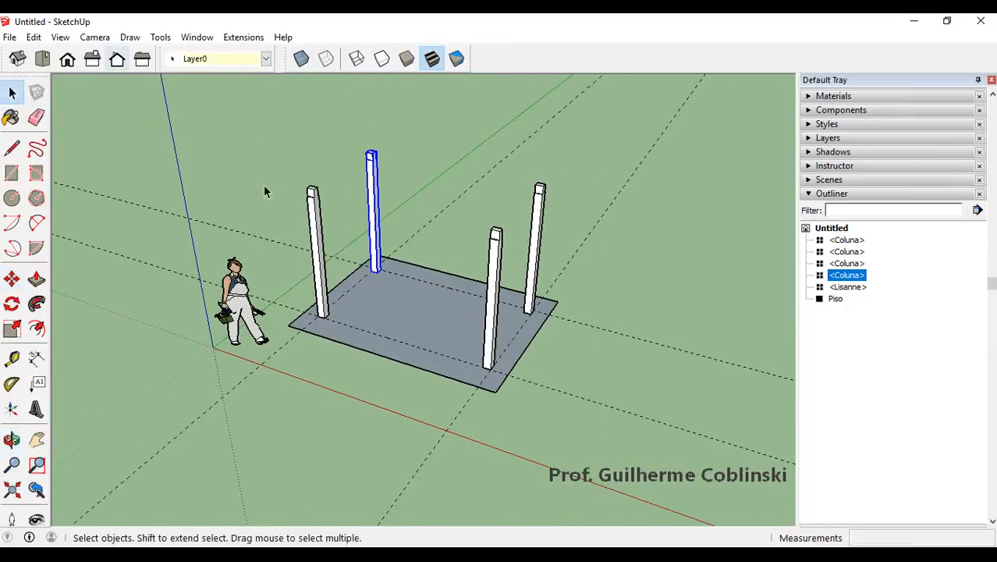
scroll(400, 304, "up", 3)
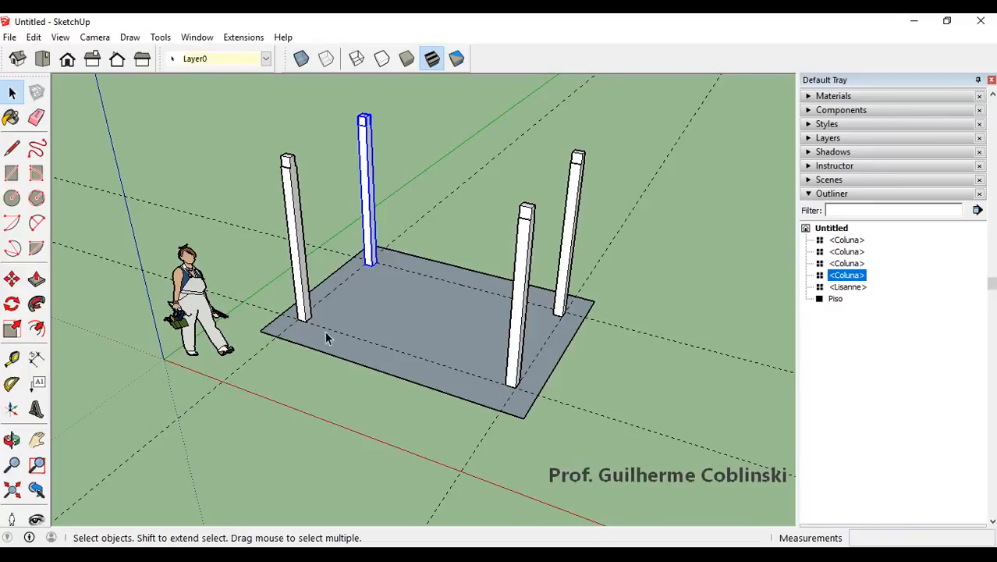
scroll(382, 349, "up", 2)
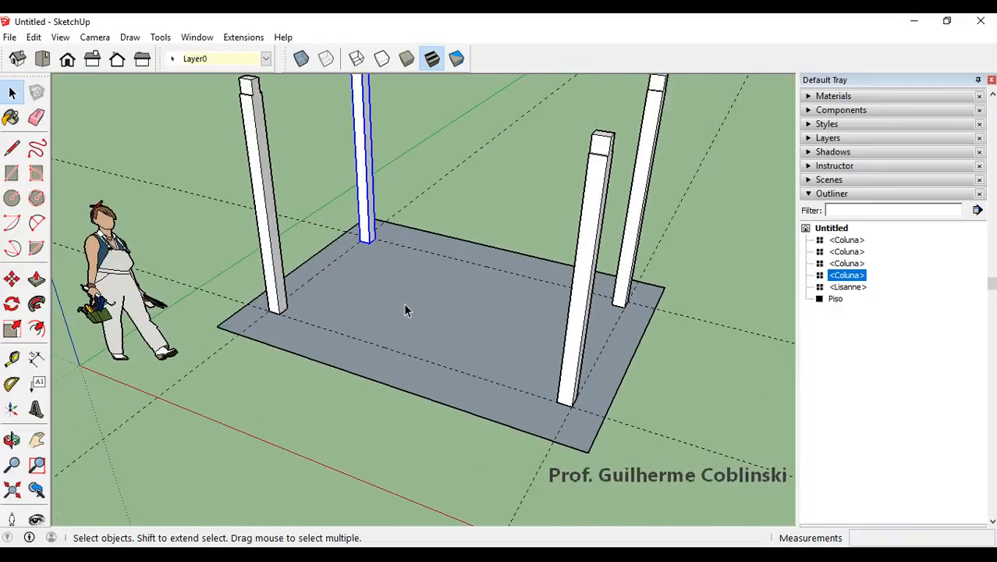
scroll(258, 227, "down", 3)
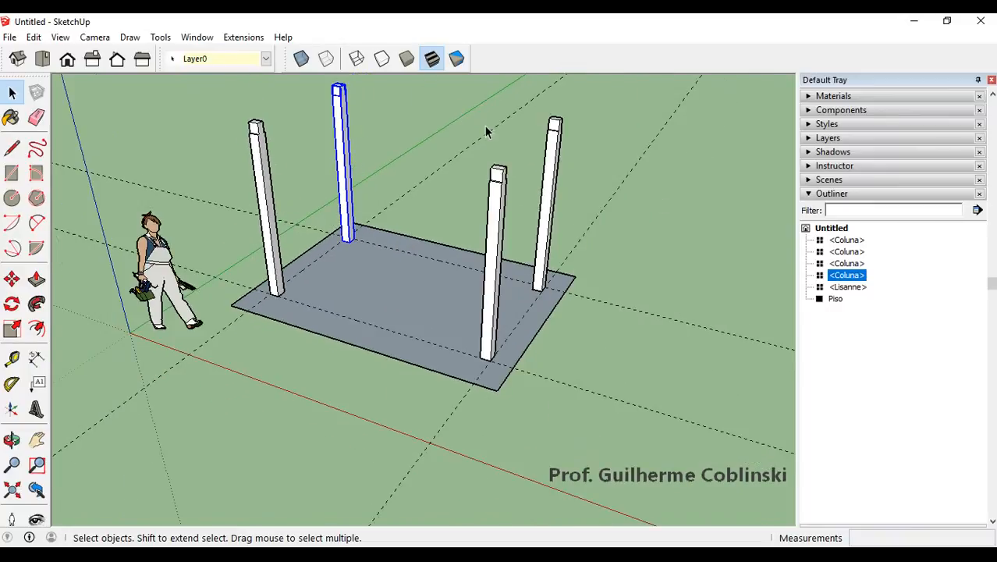
left_click(646, 312)
scroll(506, 371, "up", 2)
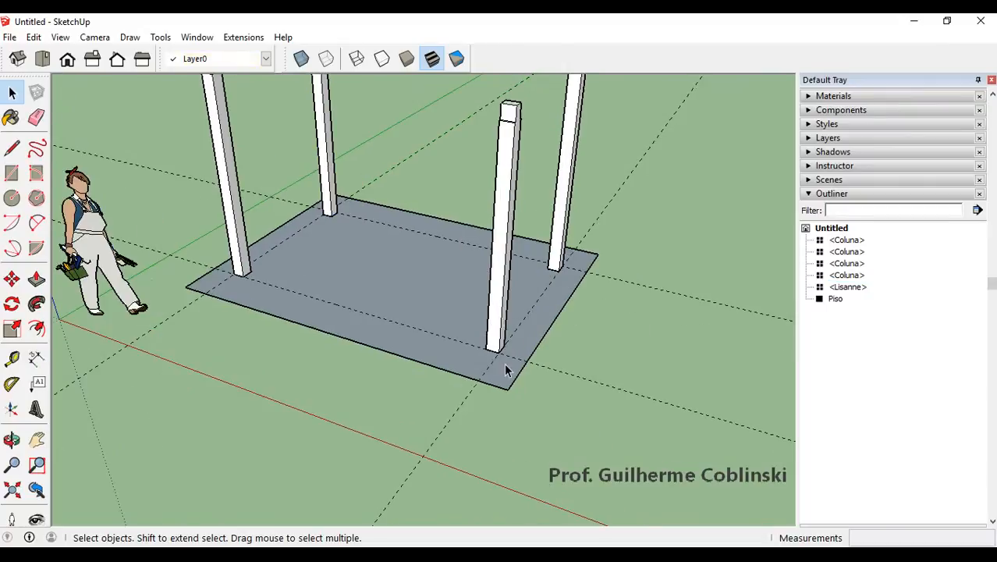
scroll(506, 366, "up", 2)
middle_click_drag(506, 366, 378, 407)
scroll(382, 406, "up", 3)
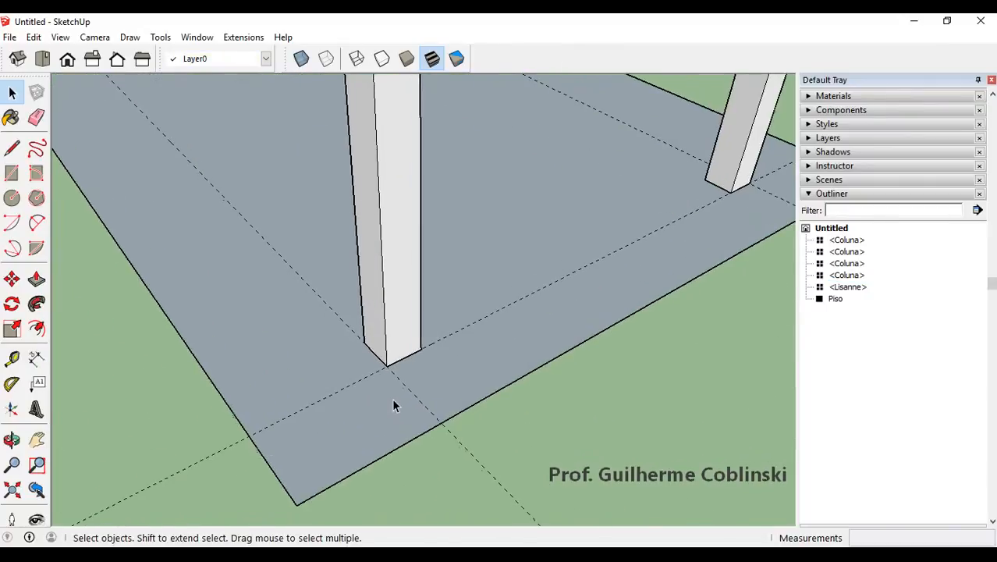
scroll(411, 397, "down", 4)
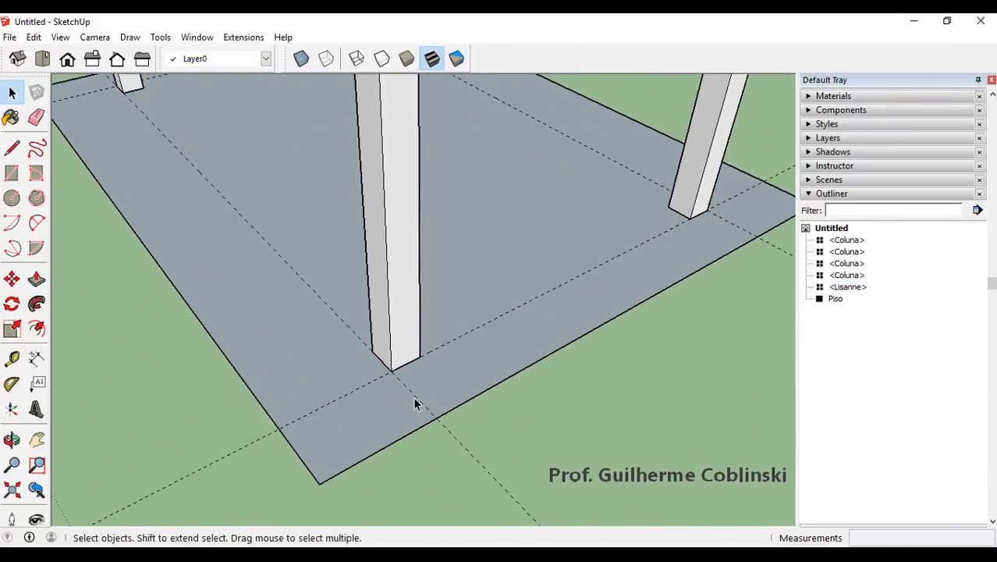
scroll(416, 403, "up", 2)
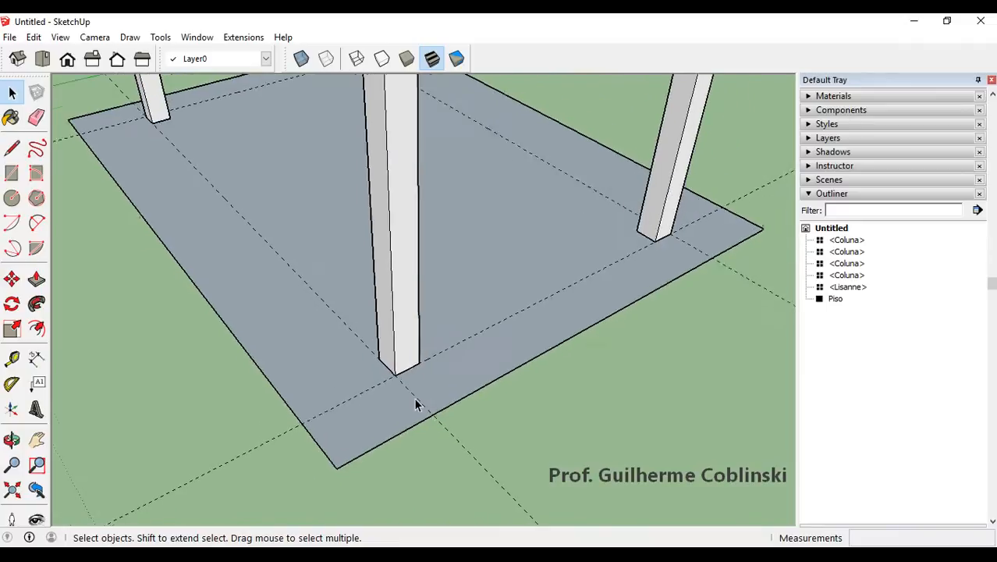
scroll(417, 405, "down", 6)
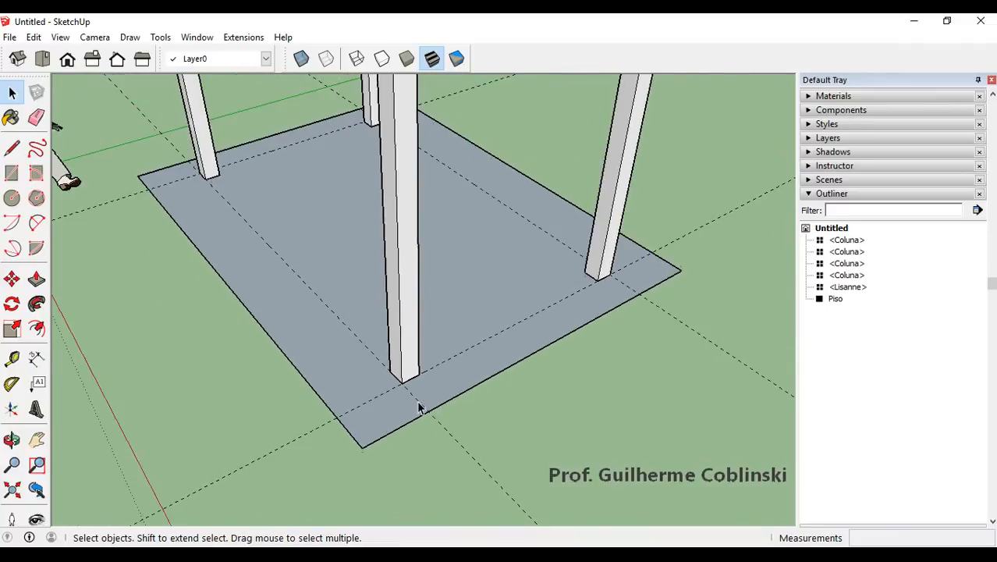
scroll(422, 241, "up", 2)
scroll(418, 245, "up", 5)
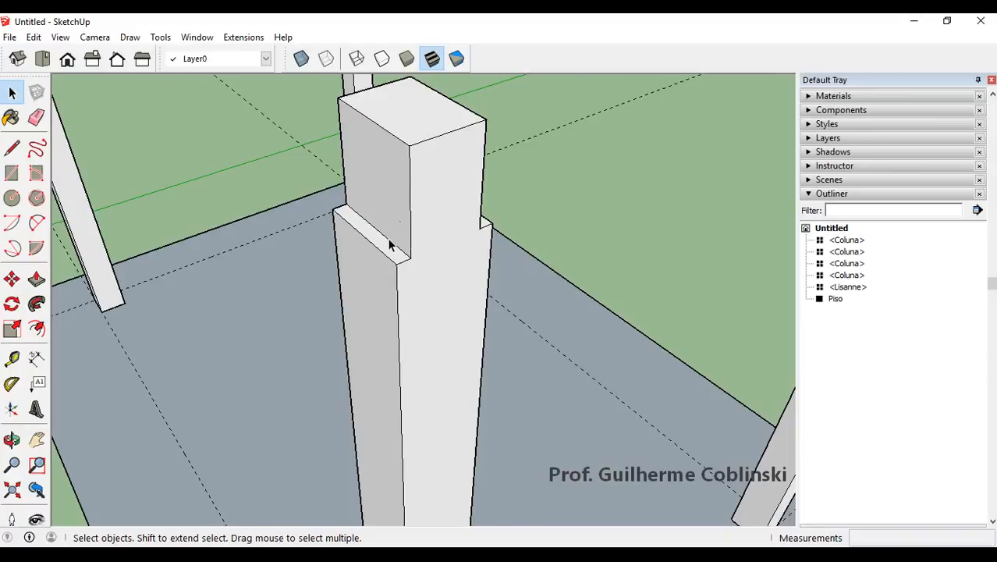
scroll(402, 160, "down", 6)
scroll(414, 142, "down", 2)
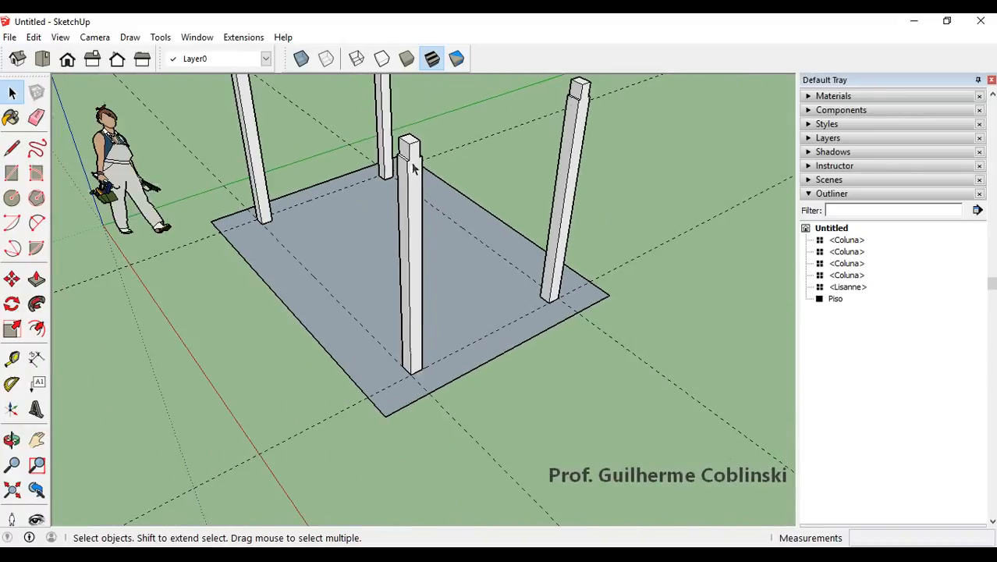
Create a parallel guide 0,02 m from the front long-side guide, offset toward the floor's outer edge.
scroll(419, 403, "up", 10)
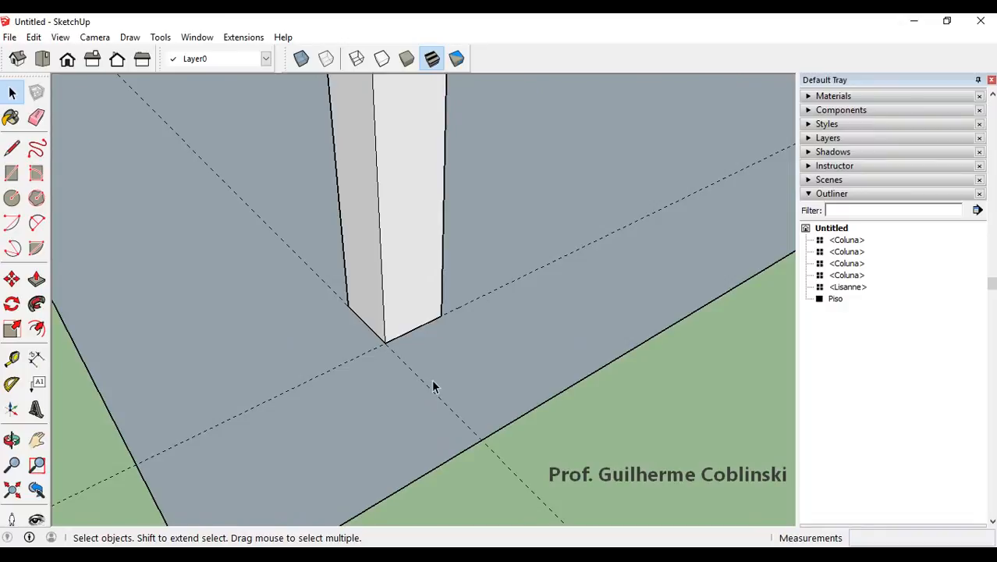
left_click(11, 358)
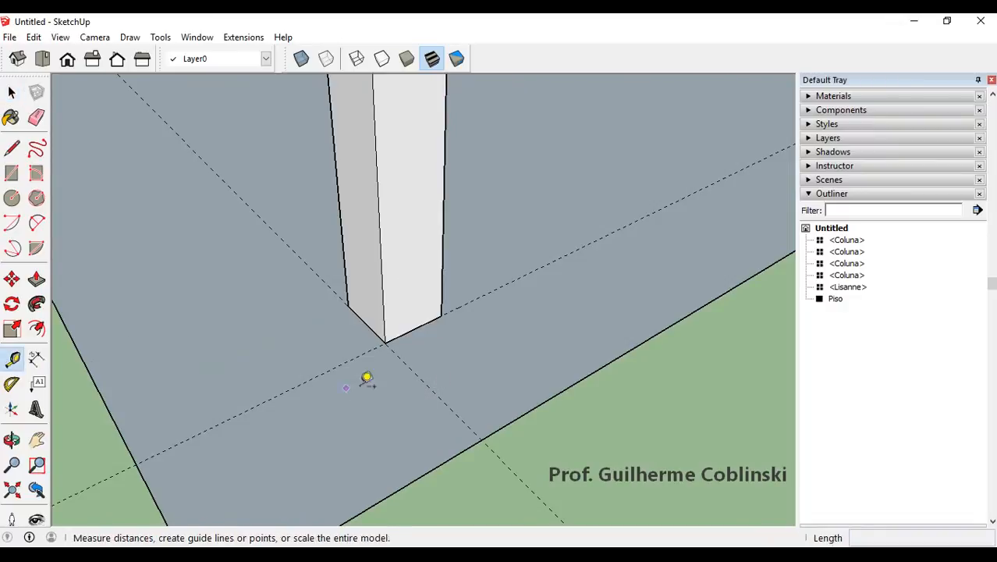
left_click(407, 364)
scroll(409, 365, "down", 8)
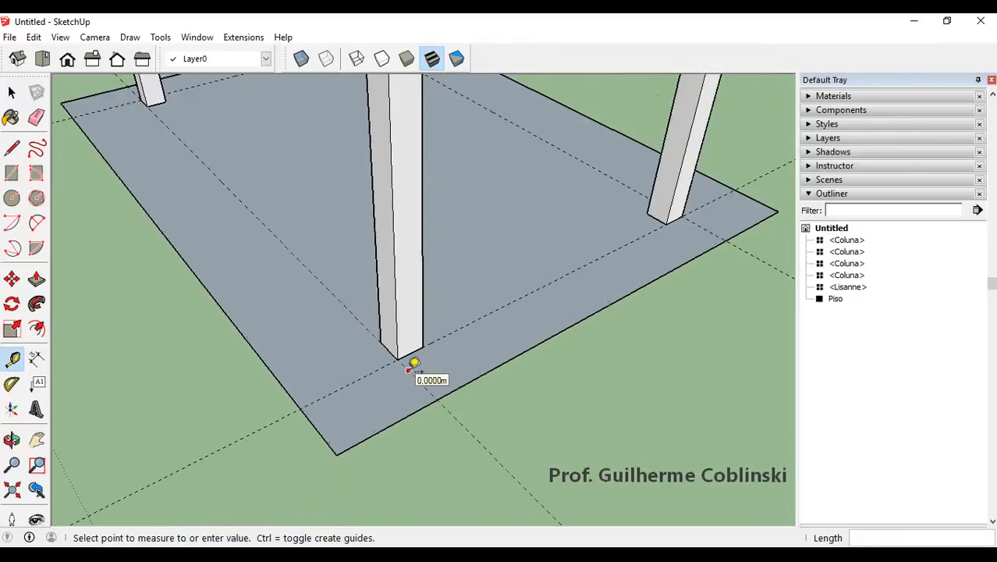
scroll(409, 365, "up", 2)
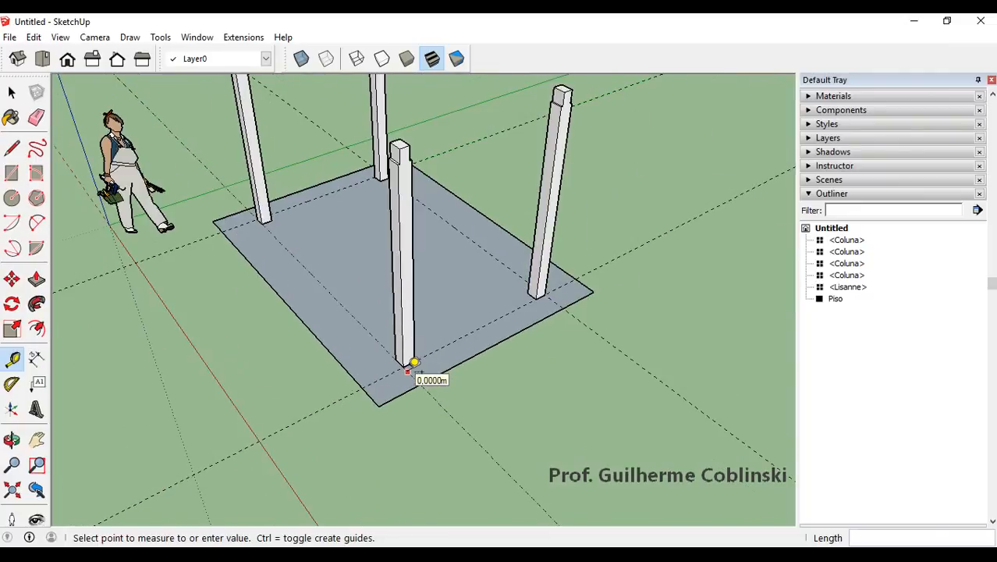
middle_click_drag(413, 363, 478, 362)
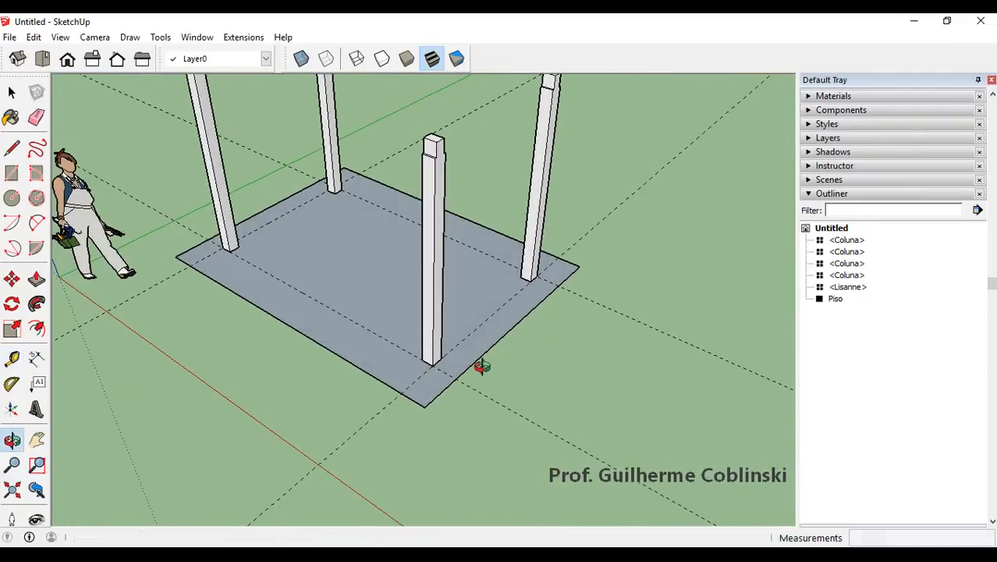
scroll(445, 367, "up", 5)
scroll(443, 369, "up", 2)
scroll(416, 353, "up", 2)
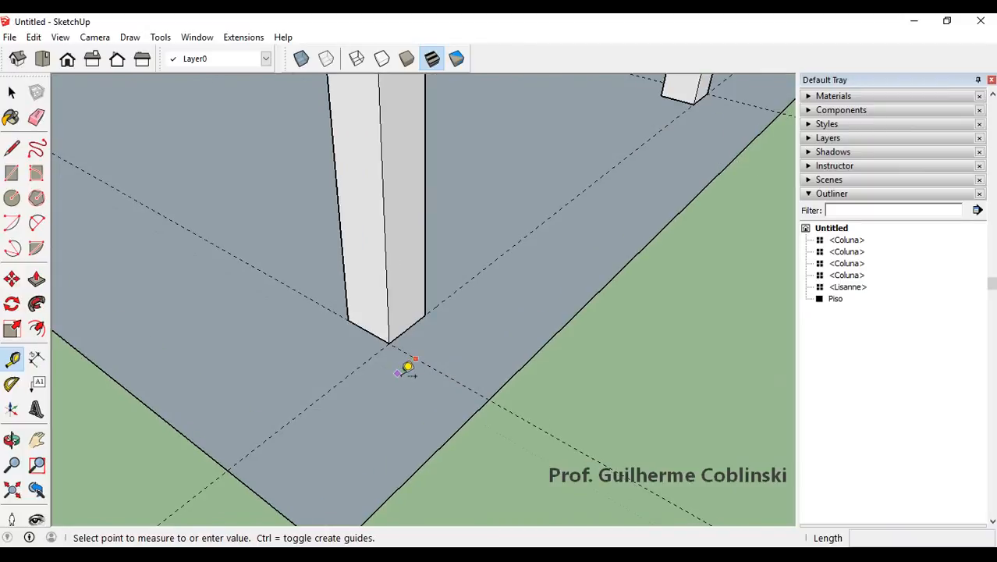
scroll(407, 363, "up", 1)
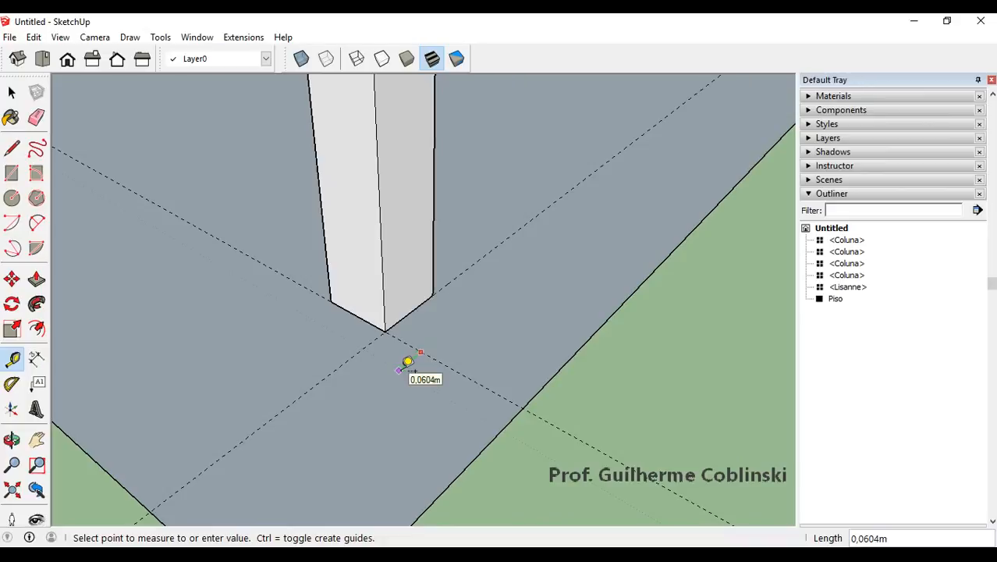
type("0,02")
key("Return")
Create a second parallel guide 0,02 m from the same long-side guide, offset toward the floor's interior.
scroll(449, 355, "up", 1)
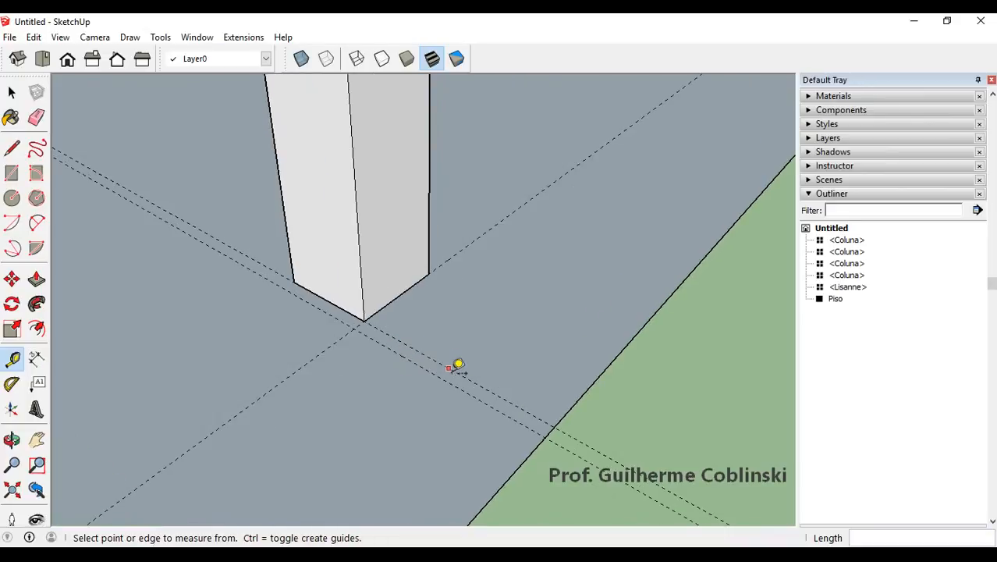
left_click(459, 374)
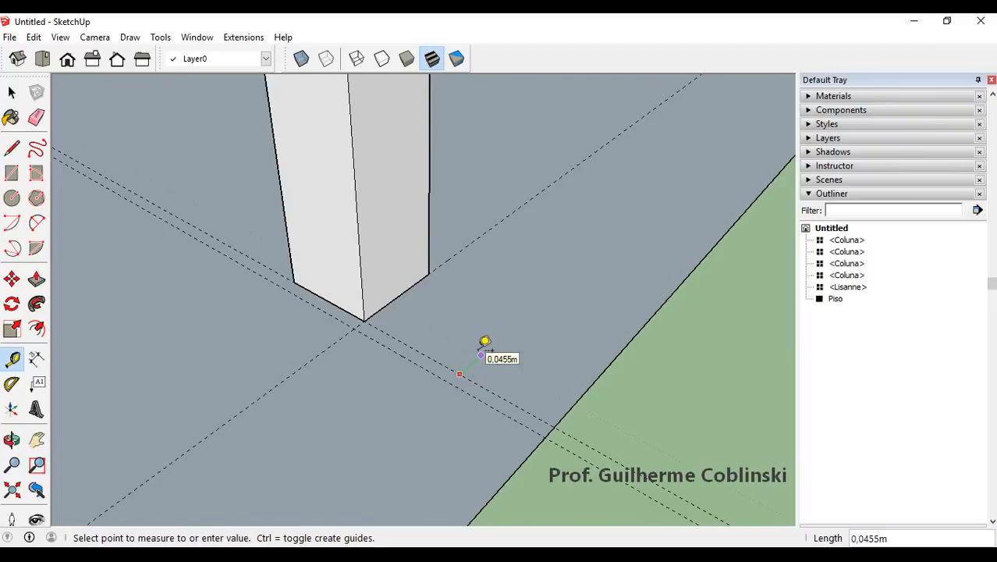
type("0,02")
key("Return")
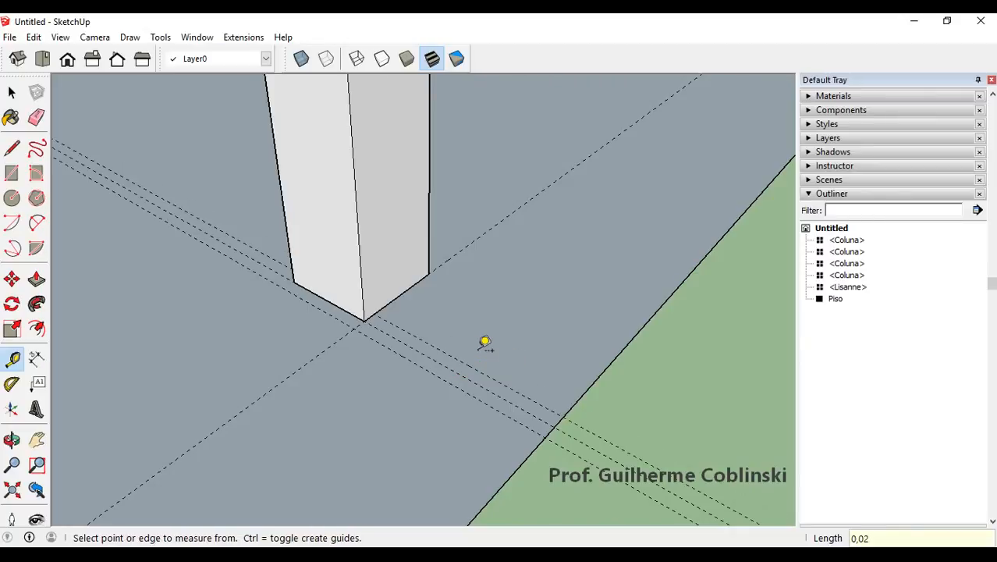
Draw a 0,04 m by 4 m rectangle between the two offset guides, spanning the floor from one short edge to the other.
scroll(516, 345, "down", 10)
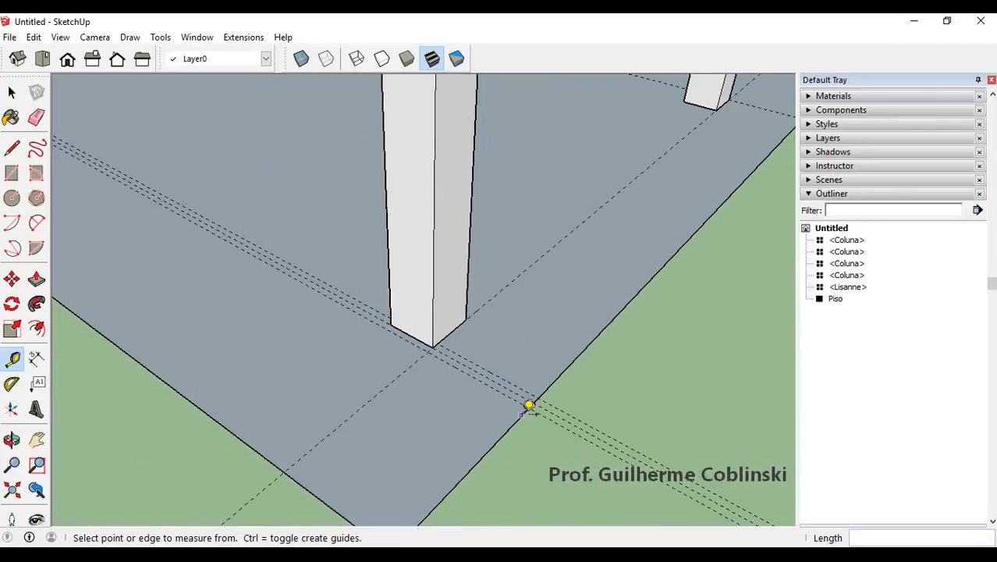
scroll(529, 404, "down", 2)
scroll(529, 406, "up", 6)
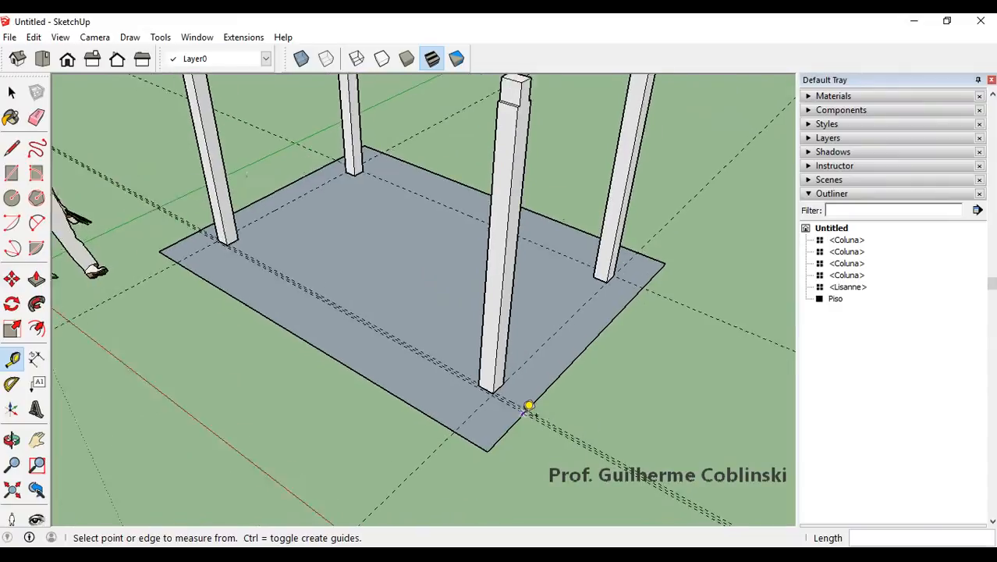
scroll(529, 396, "down", 8)
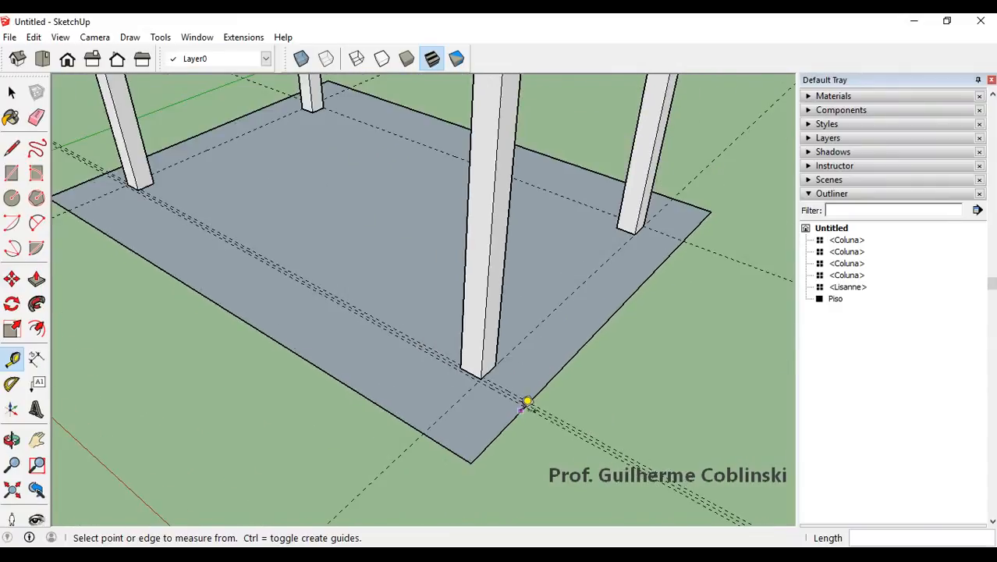
scroll(525, 184, "up", 2)
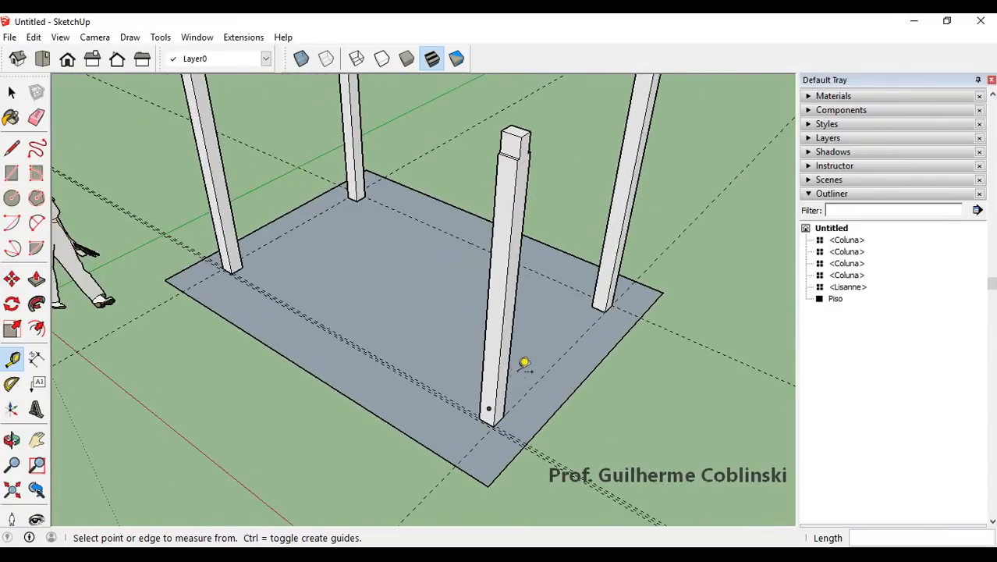
left_click(11, 173)
scroll(490, 431, "up", 6)
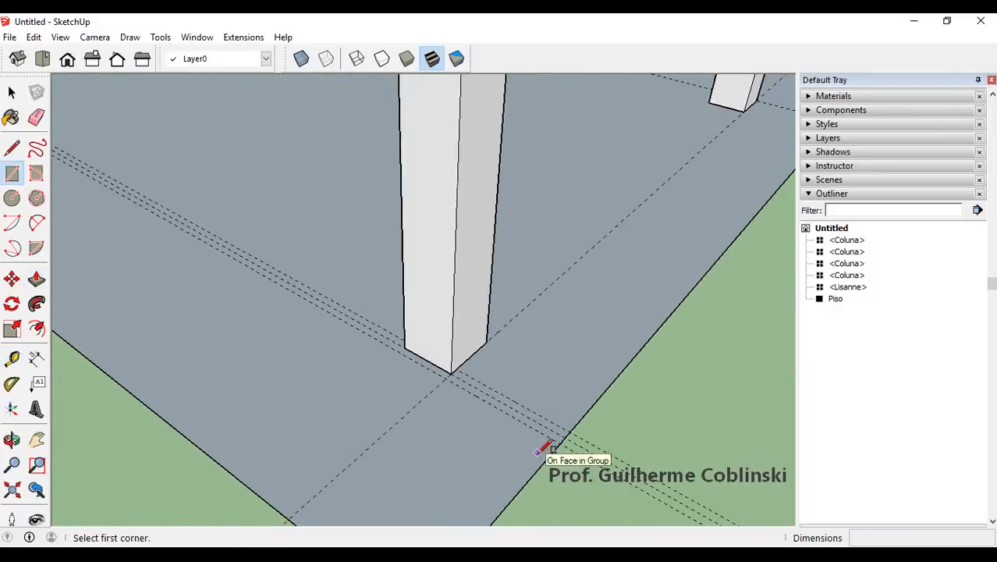
left_click(574, 431)
scroll(578, 430, "down", 8)
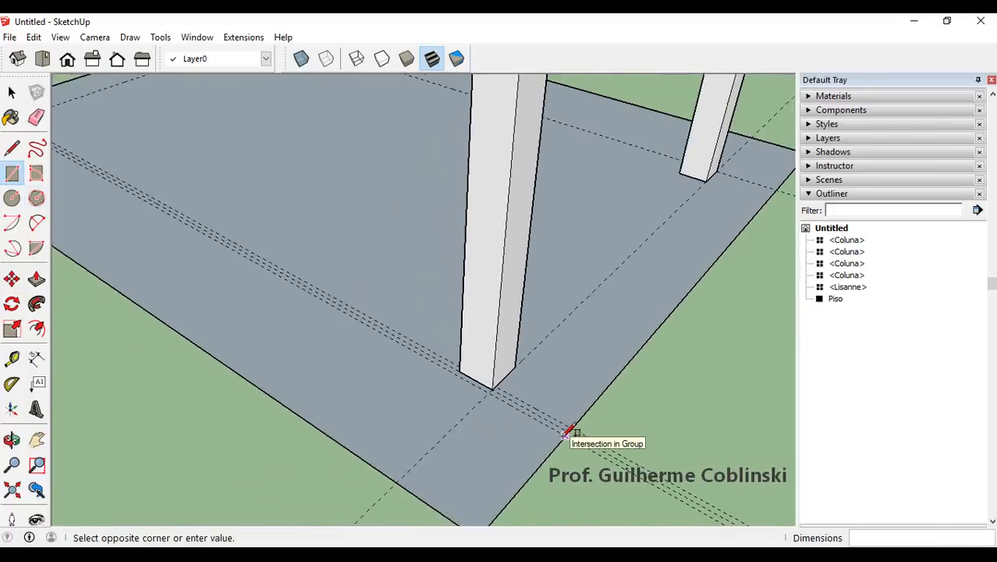
scroll(562, 436, "down", 1)
scroll(236, 252, "up", 6)
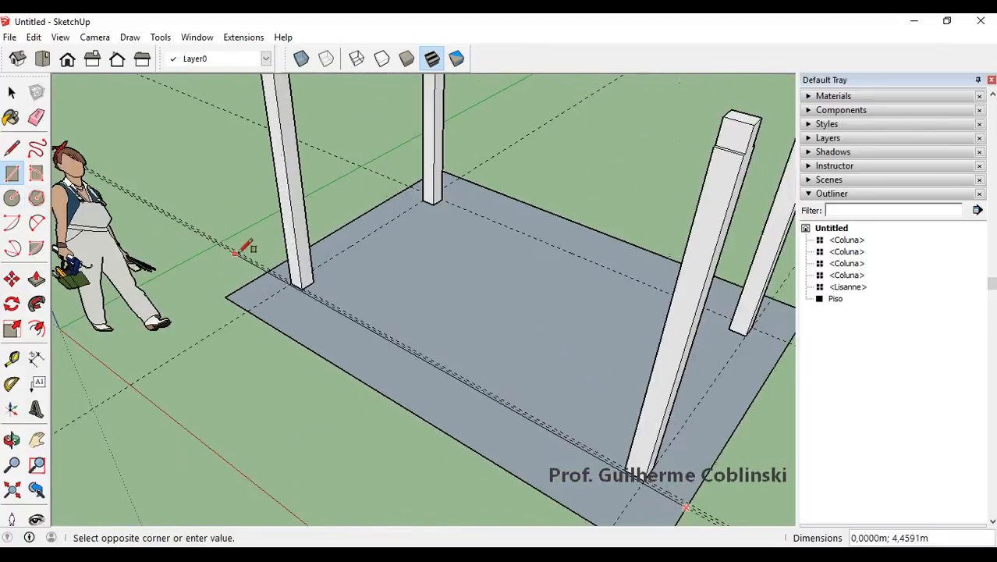
scroll(290, 261, "up", 4)
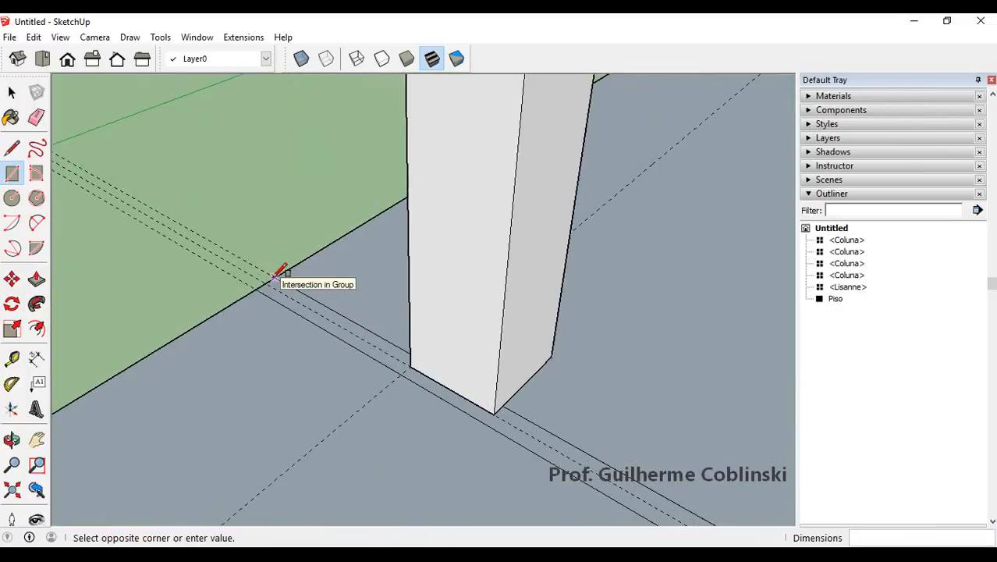
left_click(274, 277)
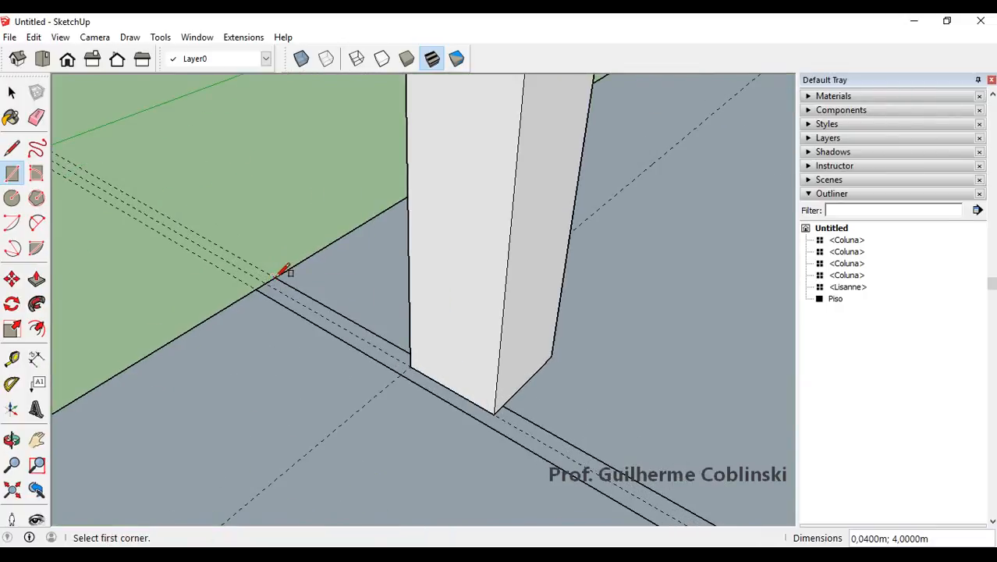
Select the narrow rectangle with its edges and make it a component named viga.
left_click(11, 91)
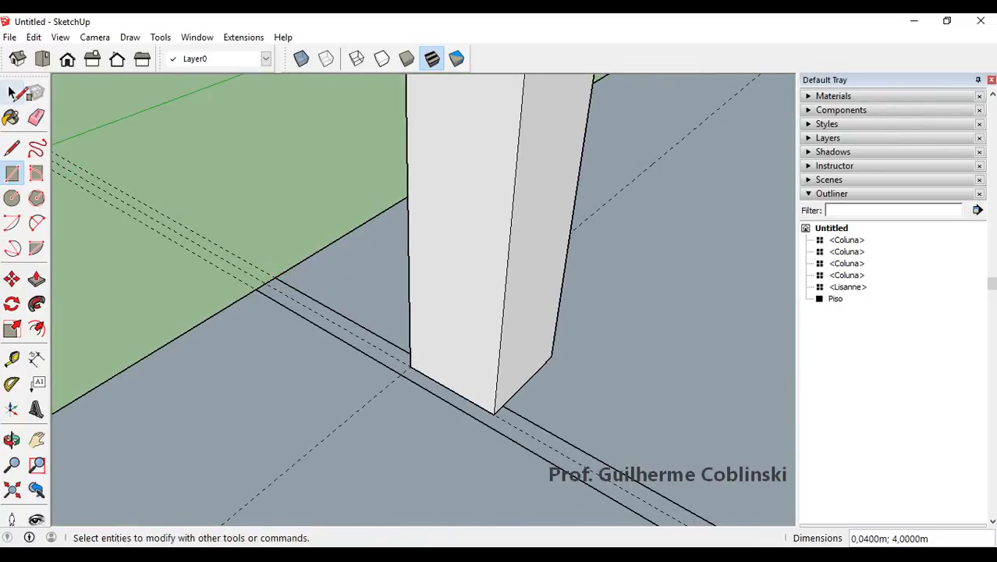
left_click(319, 312)
scroll(323, 312, "up", 2)
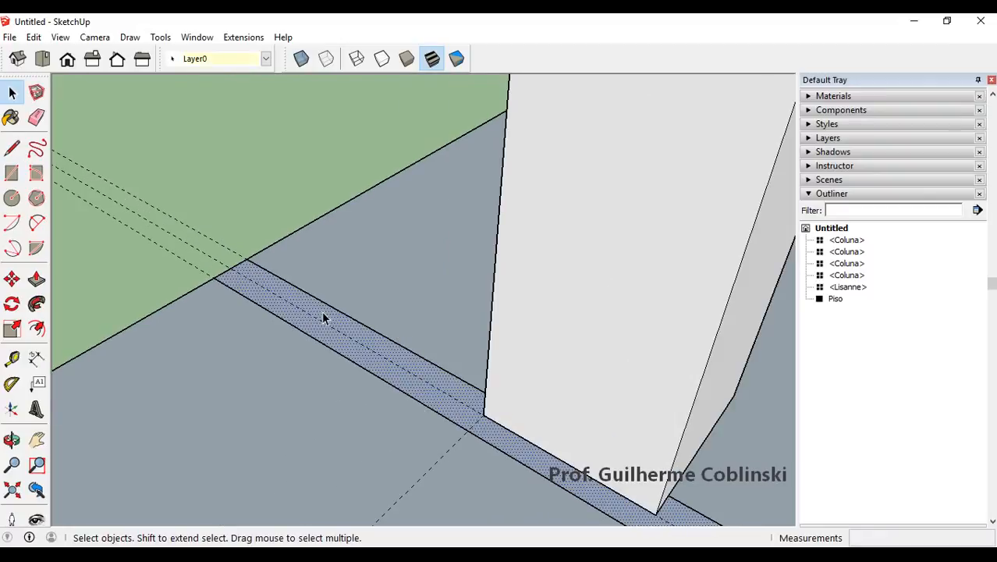
scroll(323, 314, "down", 2)
scroll(324, 315, "down", 2)
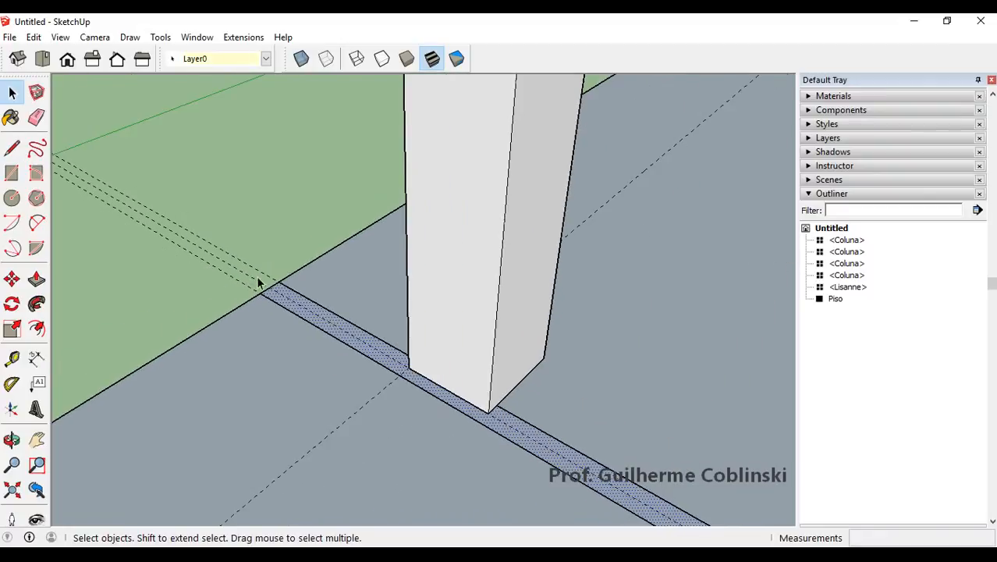
scroll(283, 295, "down", 3)
scroll(283, 297, "down", 6)
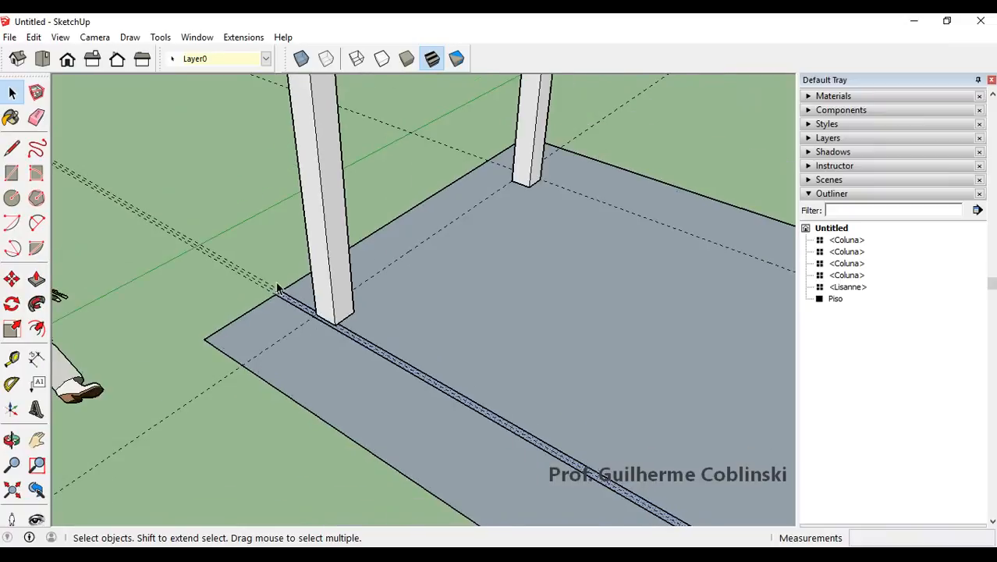
scroll(535, 457, "up", 8)
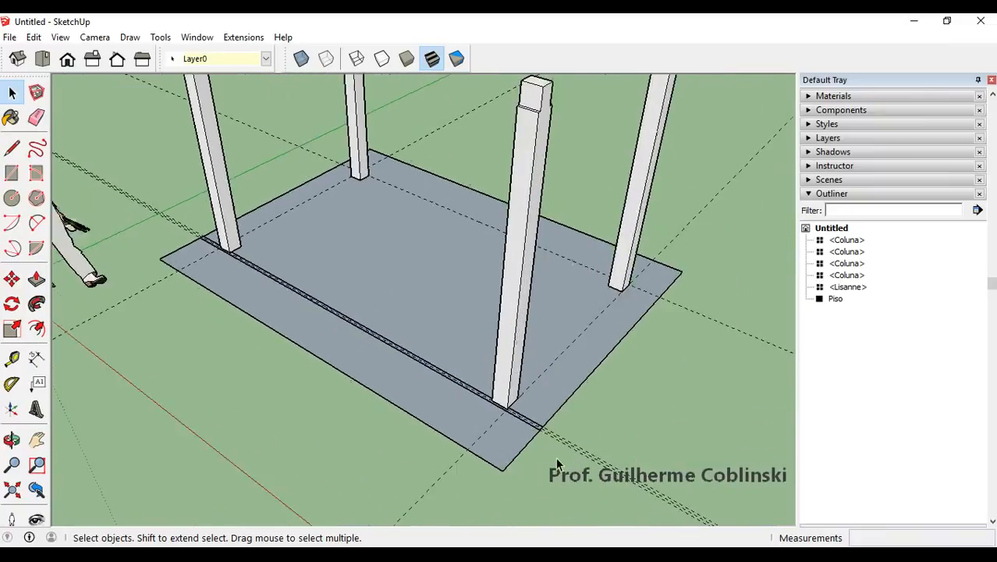
scroll(525, 414, "up", 1)
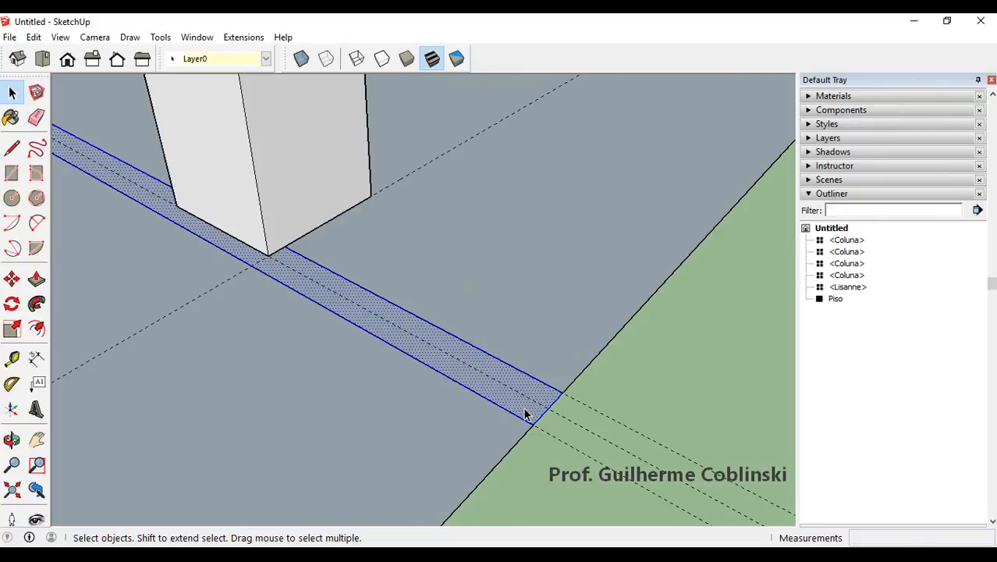
right_click(525, 414)
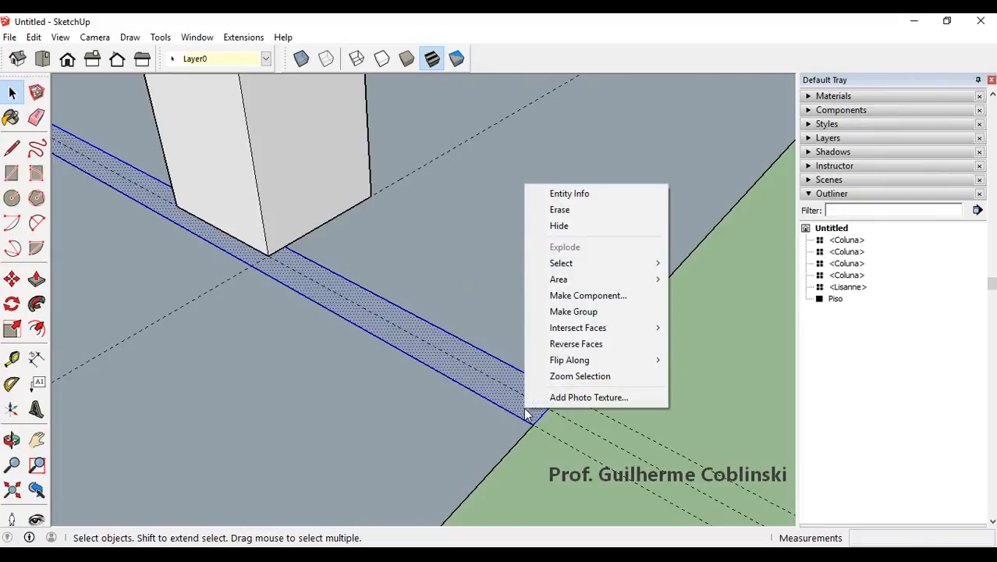
left_click(581, 296)
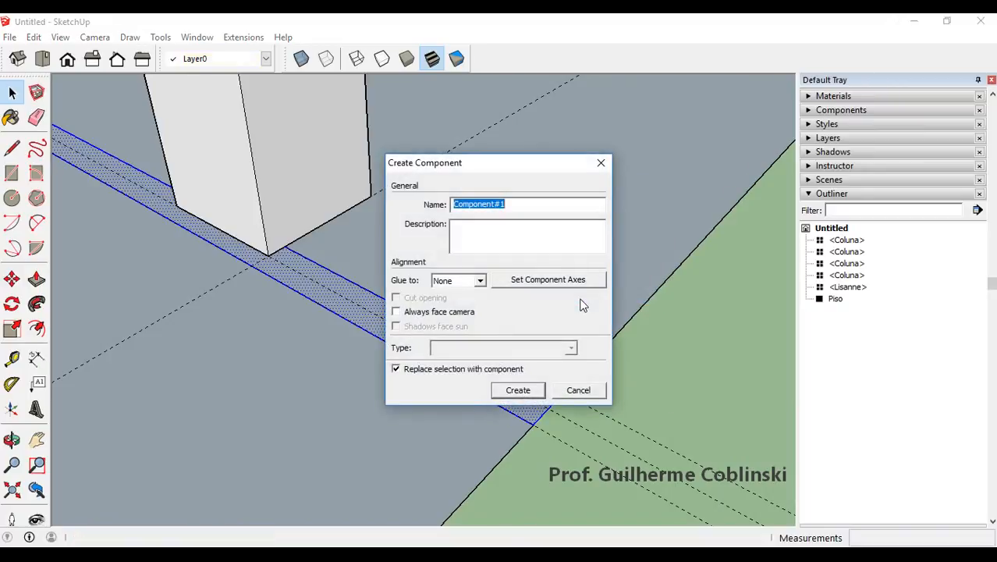
type("V")
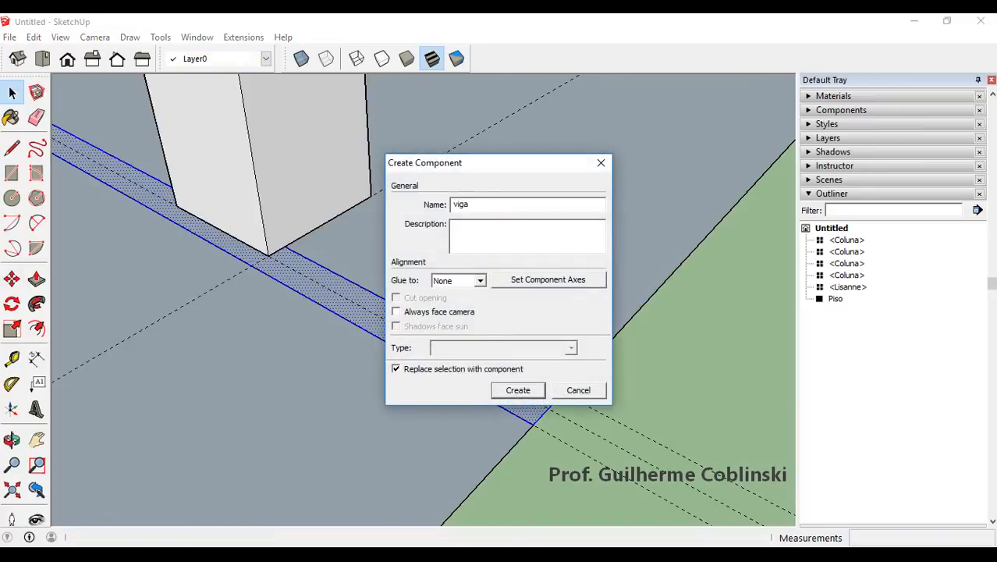
left_click(518, 390)
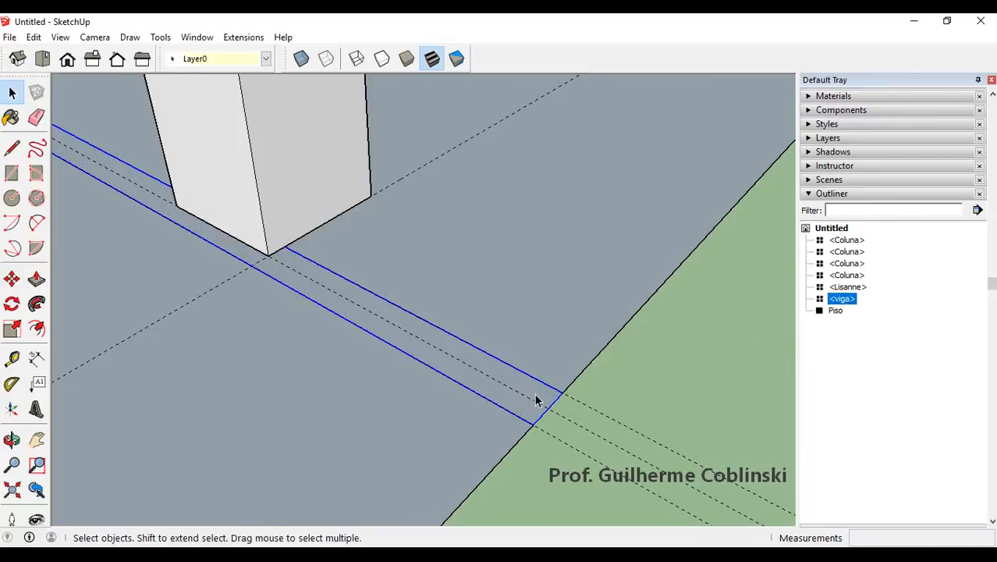
Copy the viga from the front column's base corner to the matching base corner of the column across the floor's width.
scroll(421, 379, "down", 5)
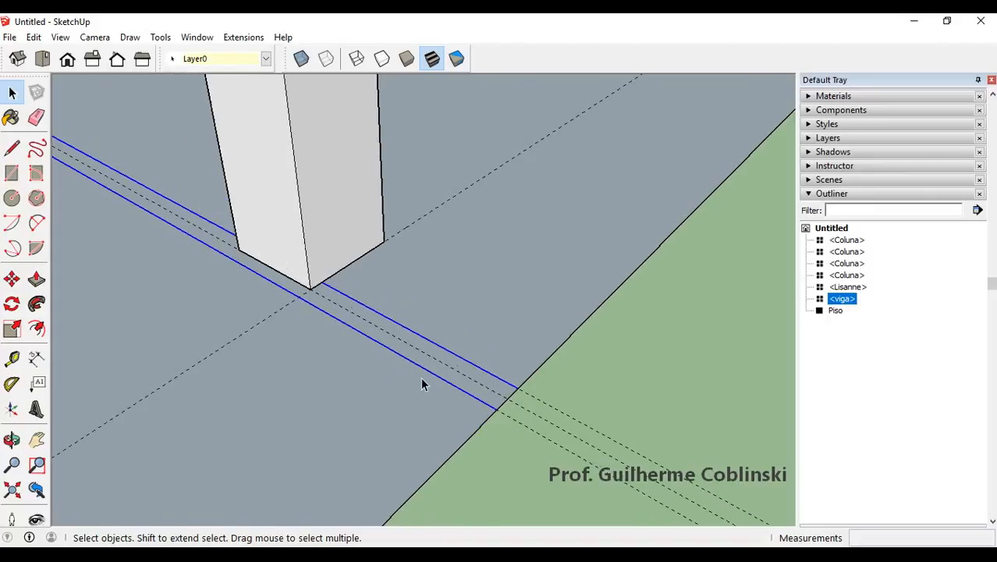
scroll(394, 353, "up", 4)
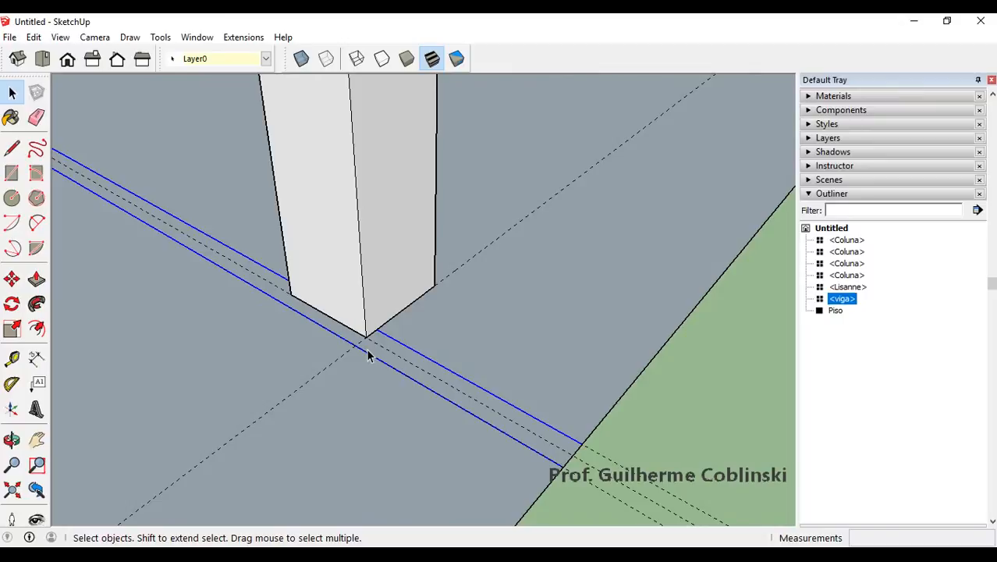
scroll(375, 356, "down", 1)
scroll(500, 408, "down", 1)
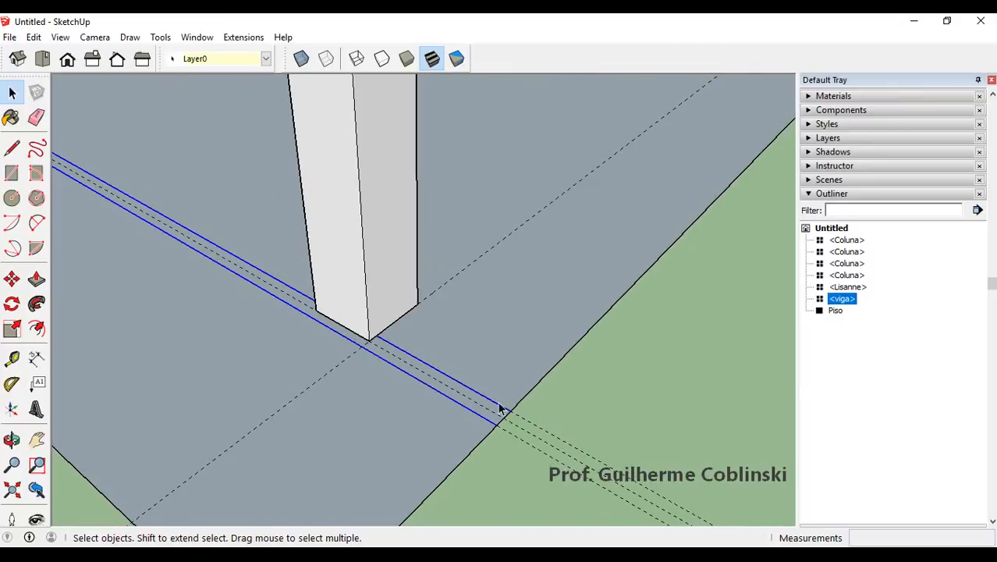
scroll(467, 423, "down", 3)
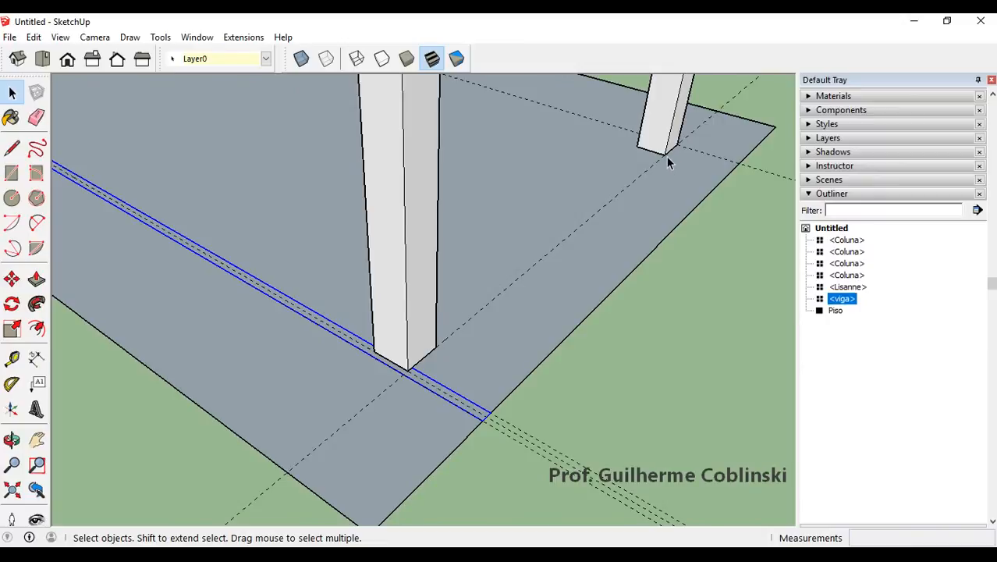
scroll(429, 390, "up", 2)
key("m")
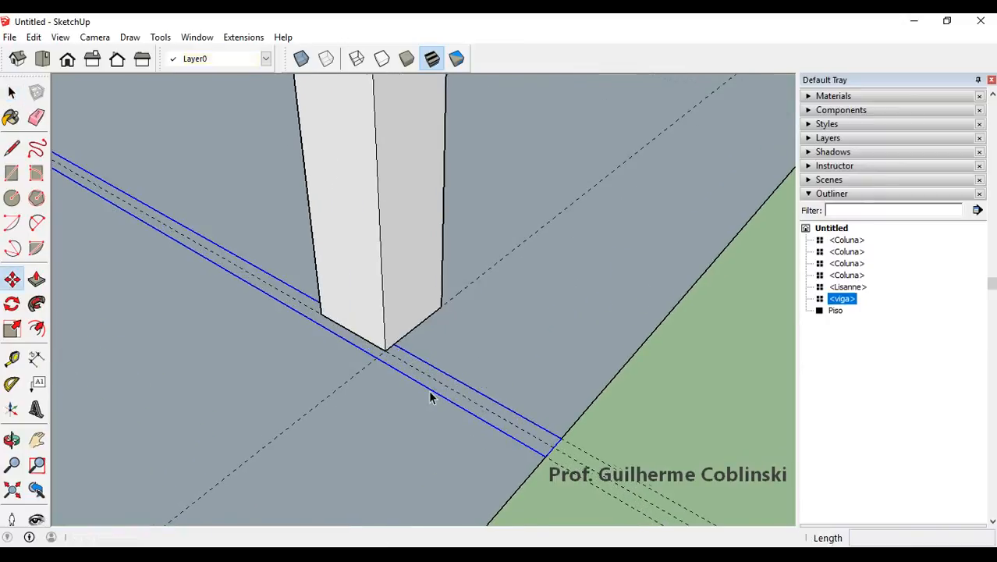
scroll(421, 381, "up", 1)
scroll(415, 369, "up", 1)
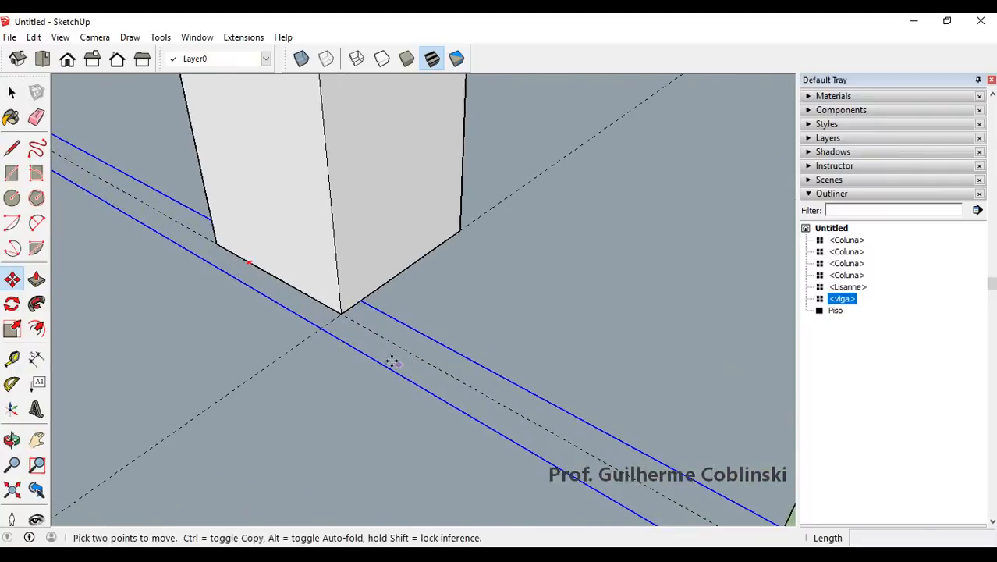
scroll(343, 316, "down", 2)
key("ctrl")
left_click(343, 316)
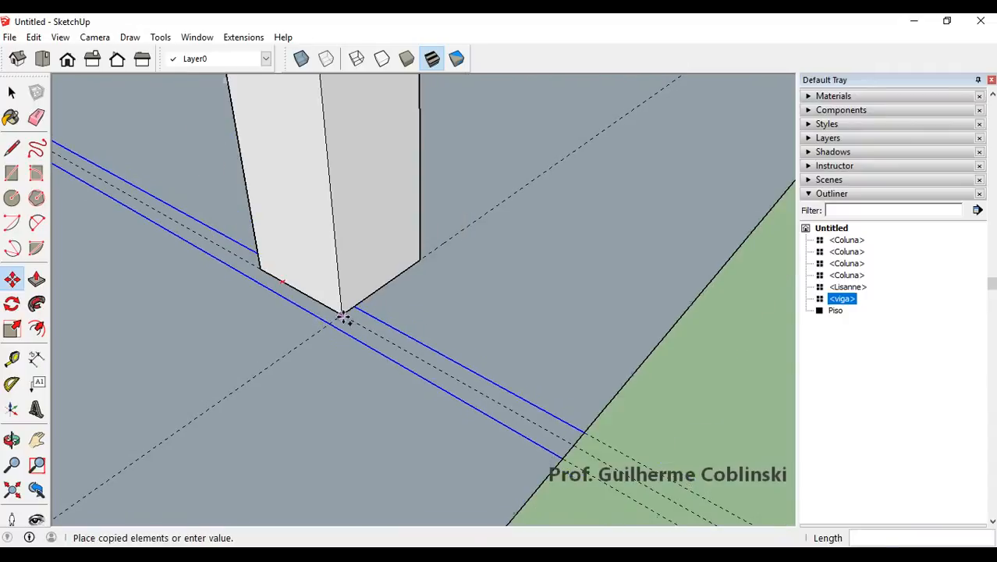
scroll(394, 286, "down", 2)
scroll(396, 290, "down", 3)
scroll(541, 154, "up", 4)
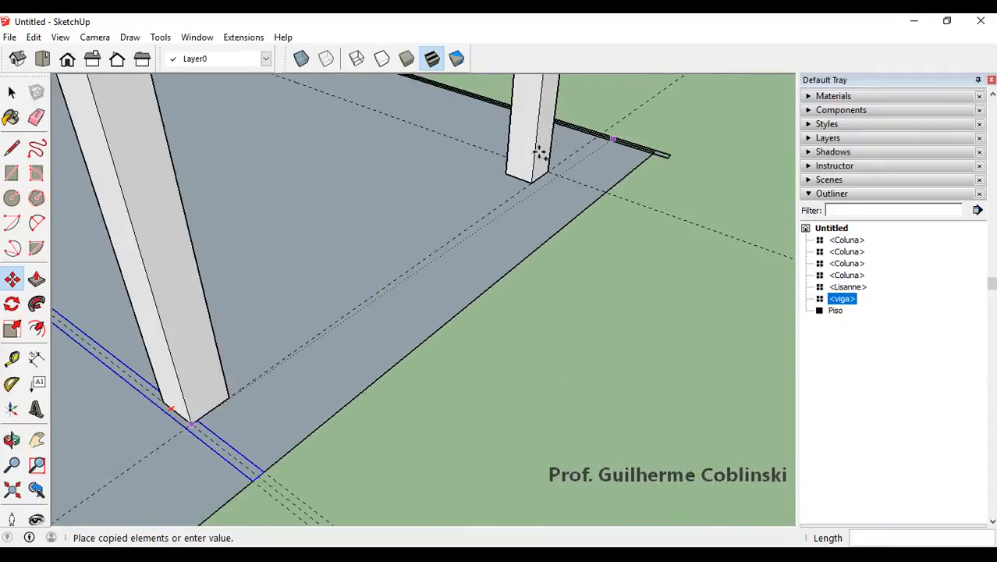
scroll(531, 199, "up", 2)
scroll(530, 201, "up", 2)
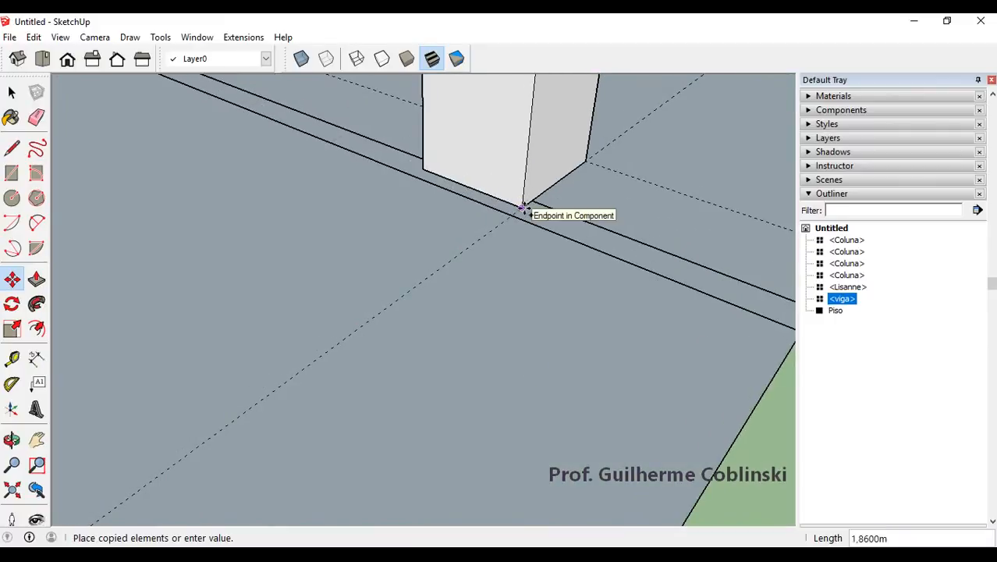
scroll(525, 209, "up", 1)
left_click(525, 210)
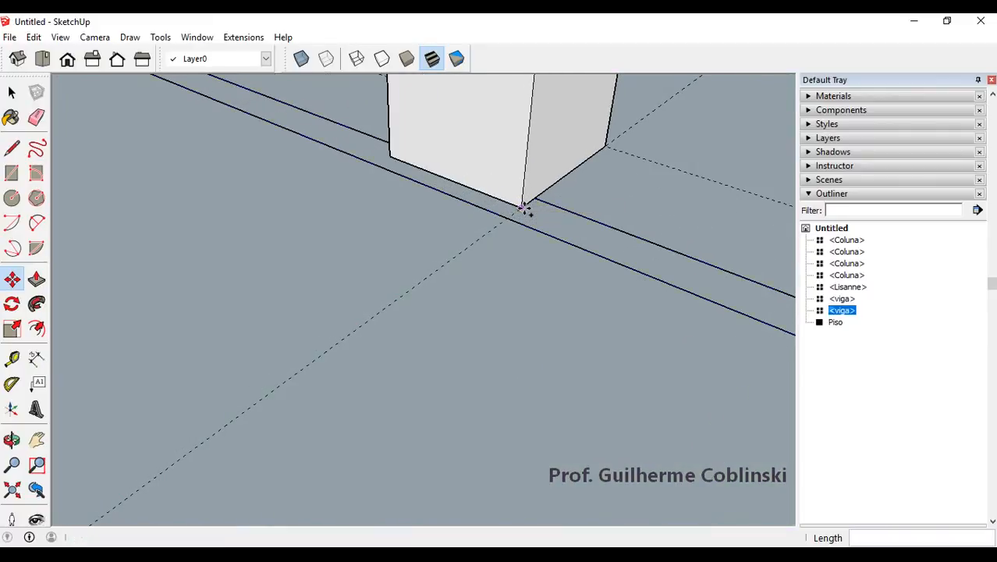
scroll(457, 216, "down", 1)
scroll(466, 213, "down", 2)
scroll(573, 287, "down", 5)
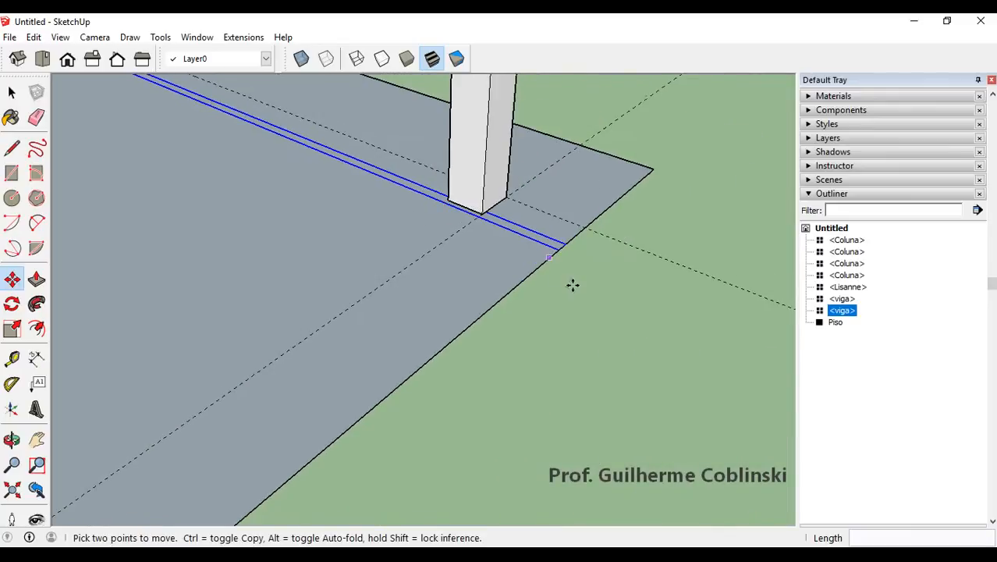
scroll(567, 256, "down", 3)
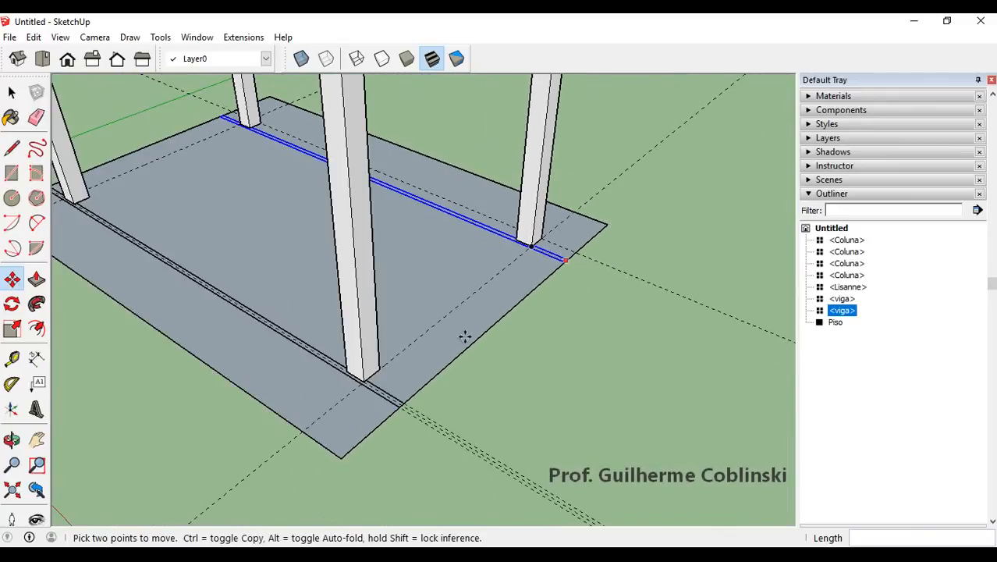
key("space")
Open the original front viga component for editing.
scroll(392, 409, "up", 3)
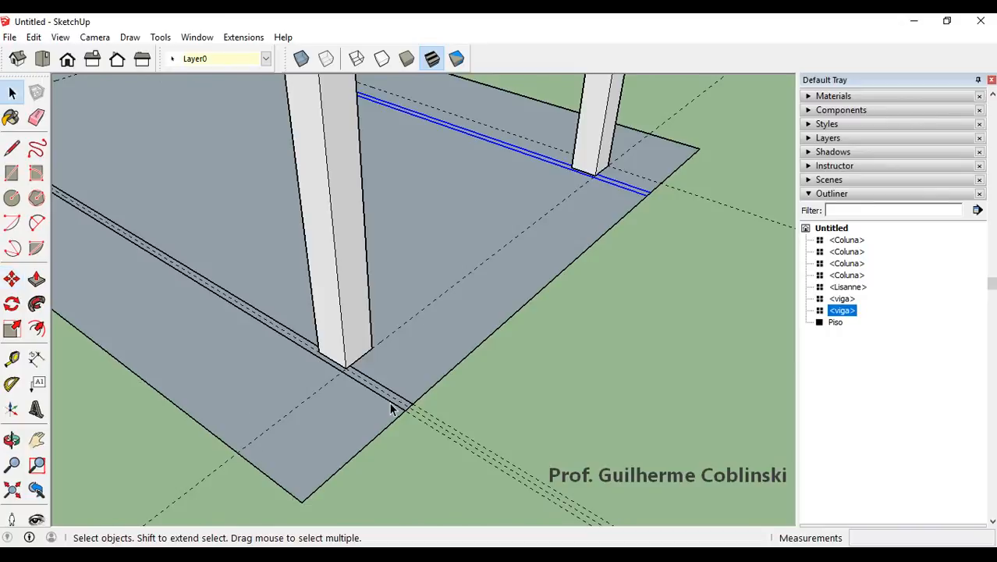
scroll(393, 408, "up", 5)
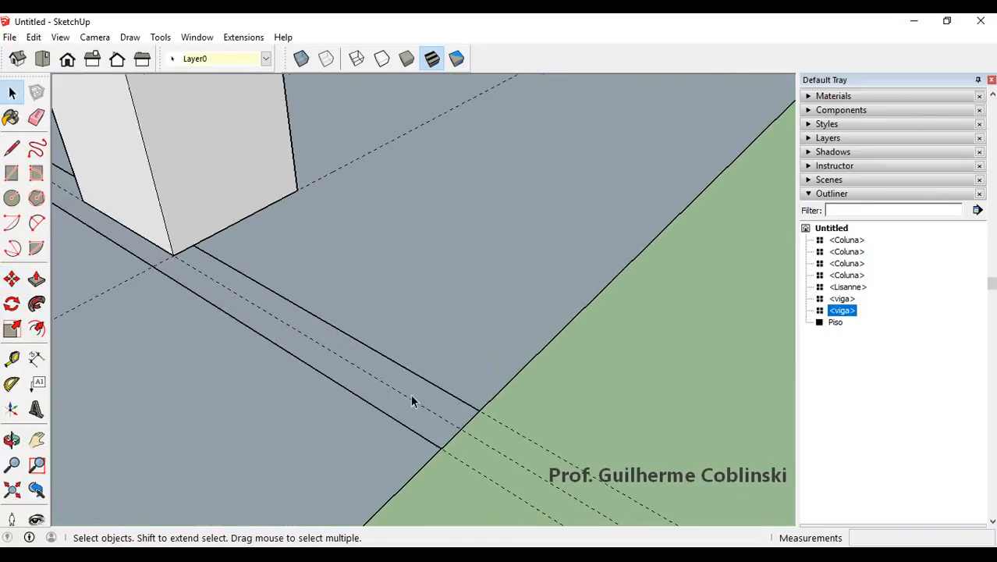
left_click(419, 399)
double_click(419, 399)
scroll(419, 399, "up", 4)
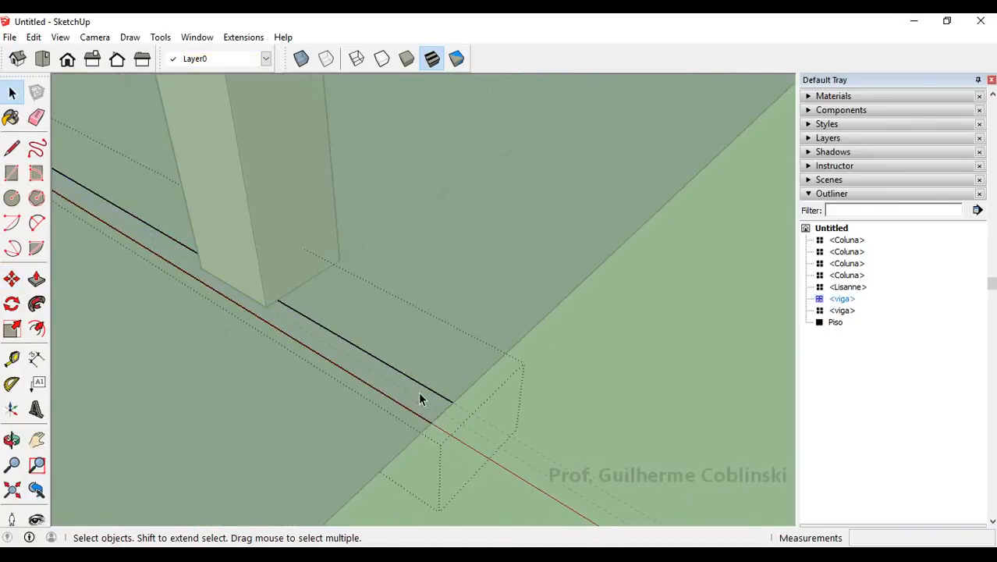
scroll(419, 398, "down", 5)
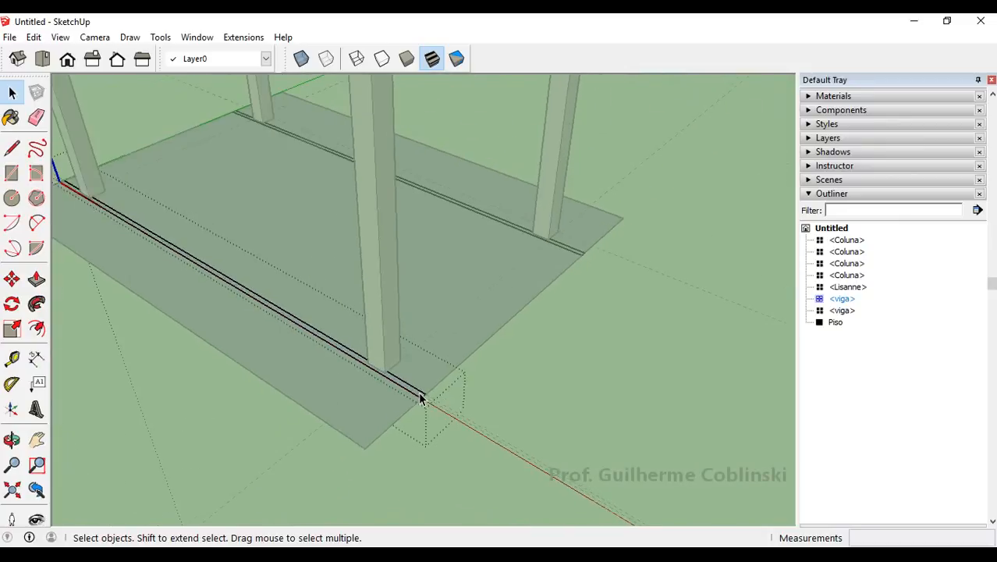
scroll(420, 398, "up", 5)
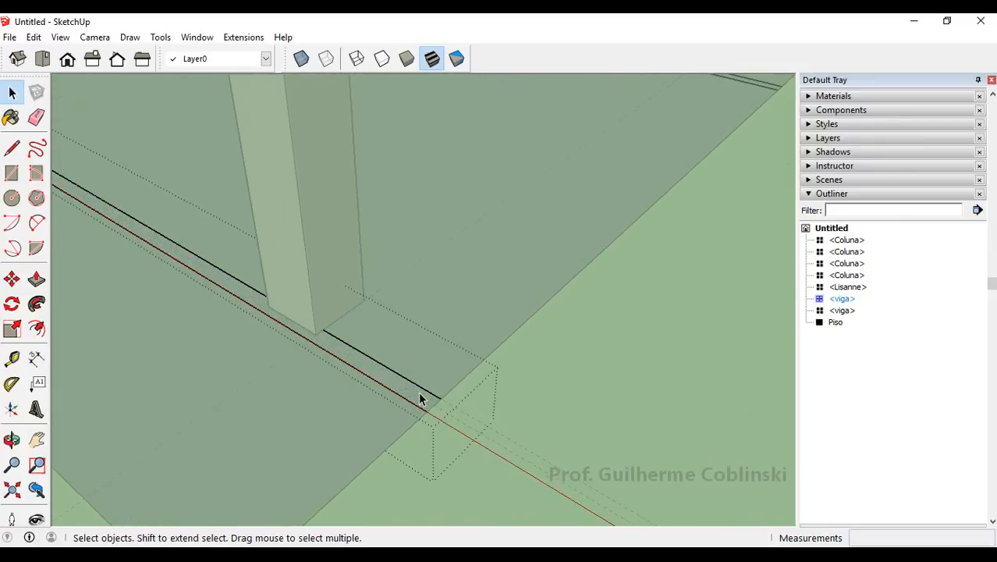
scroll(420, 403, "down", 2)
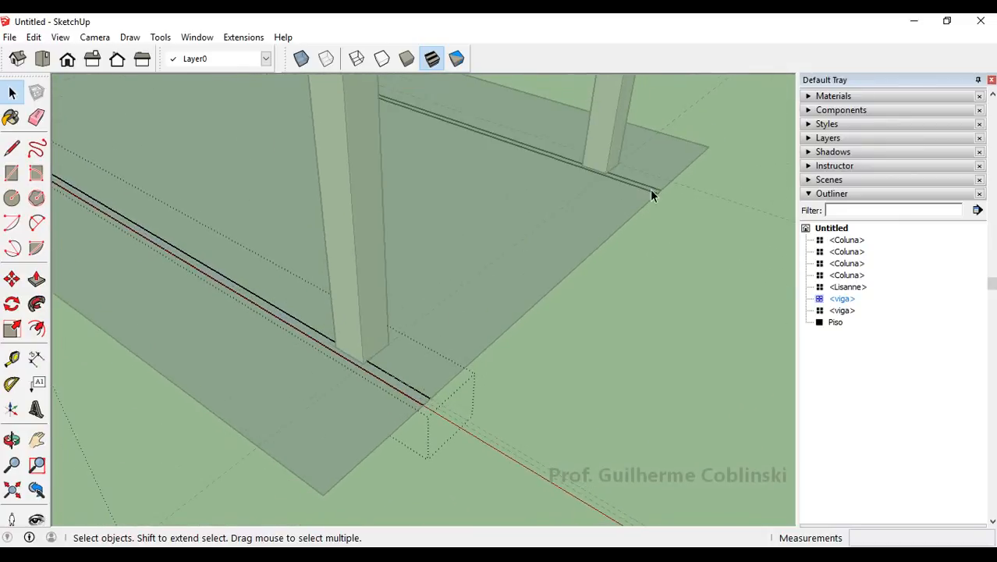
scroll(407, 398, "up", 4)
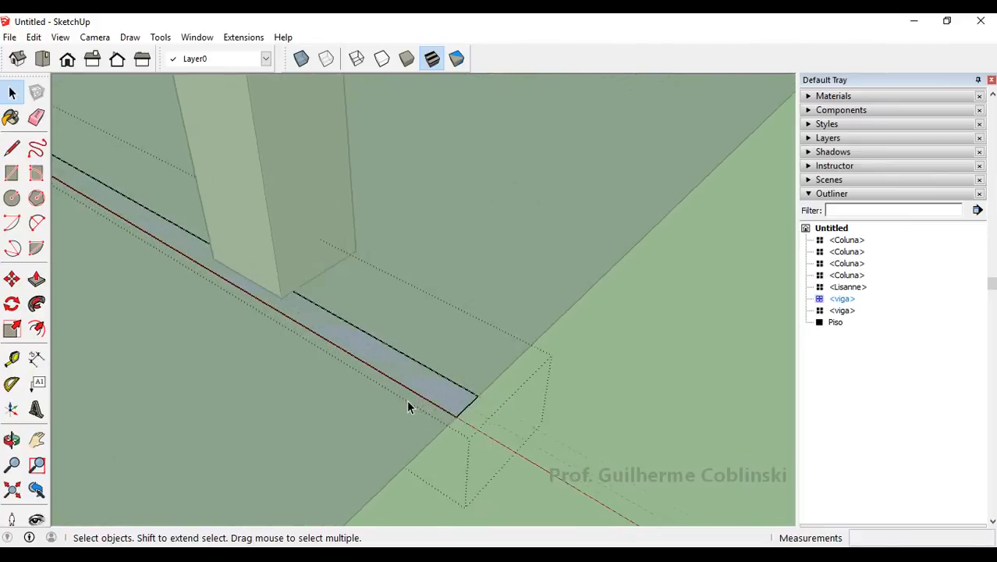
Try to extrude the viga's rectangular face upward by 14 m, and undo the extrusion.
key("p")
scroll(407, 399, "up", 1)
left_click(466, 398)
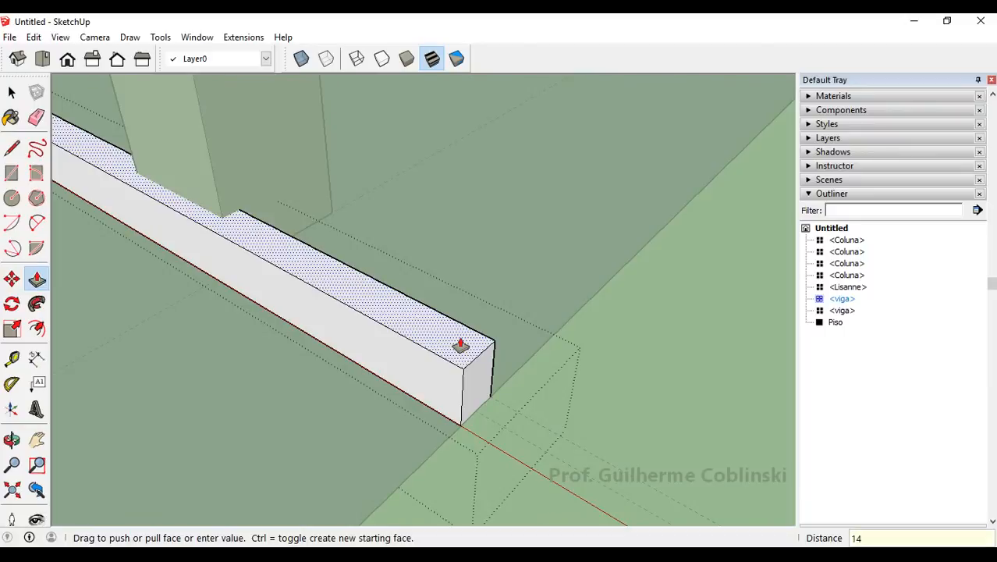
key("Return")
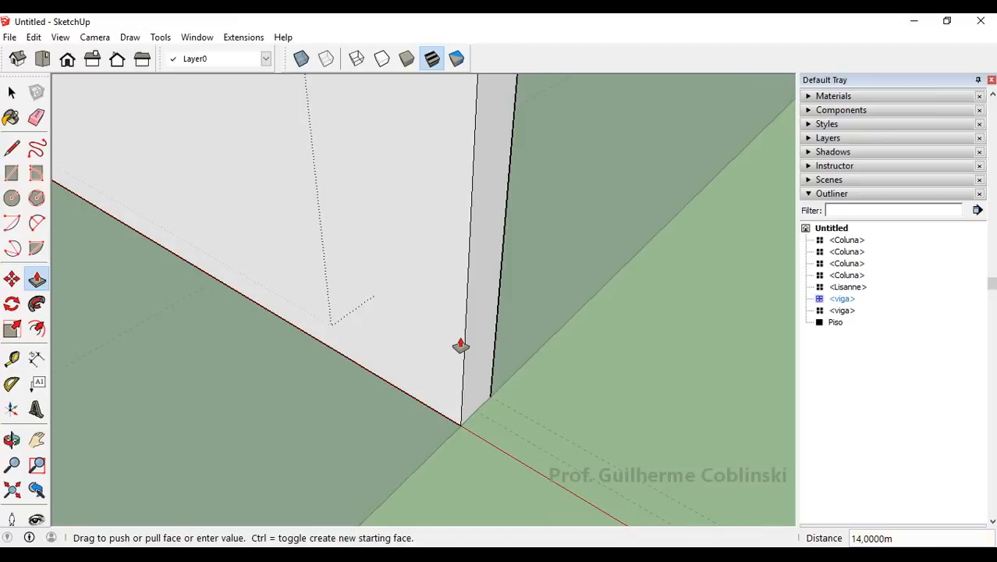
key("ctrl+z")
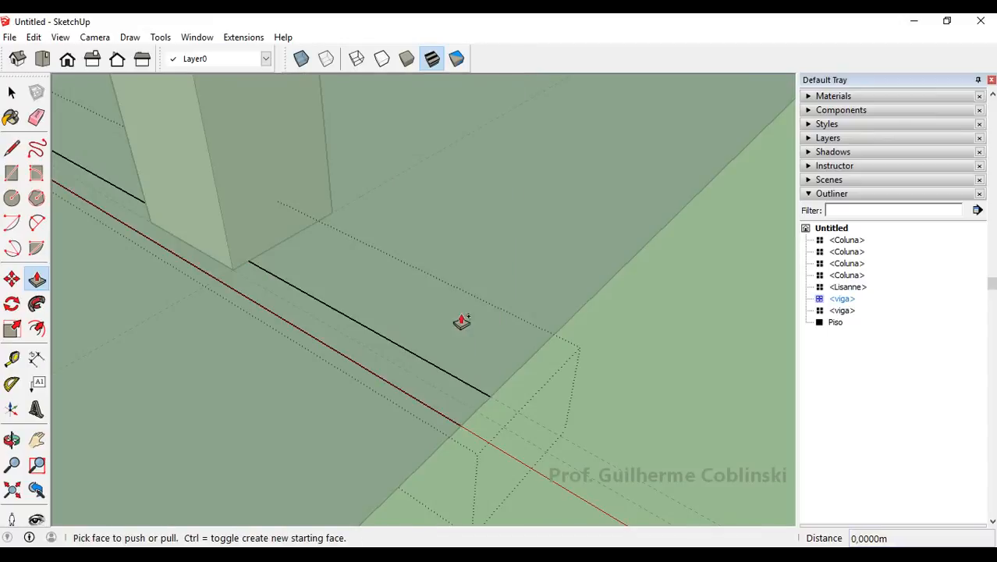
Extrude the viga's rectangular face upward by 0,14 m.
left_click(465, 405)
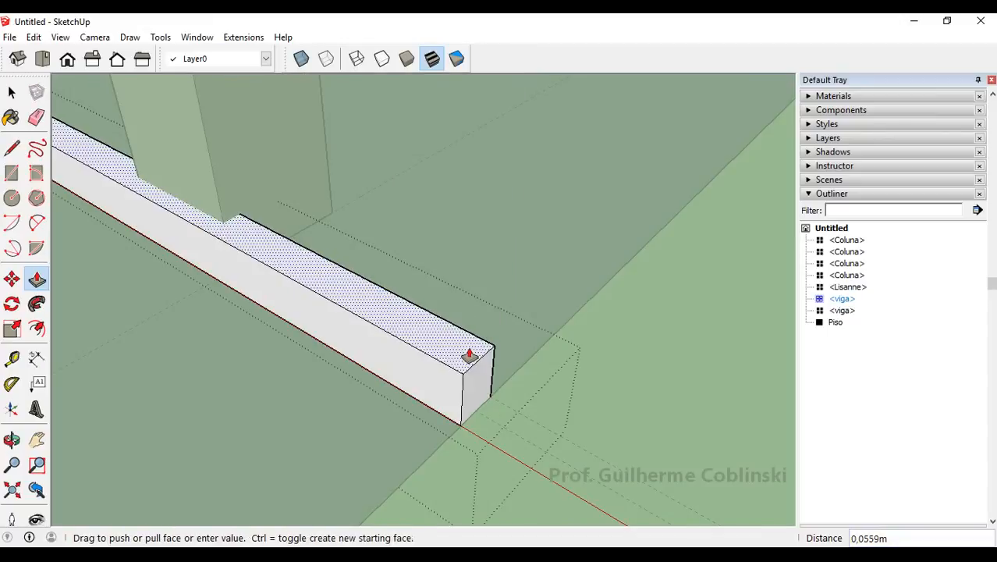
key("Return")
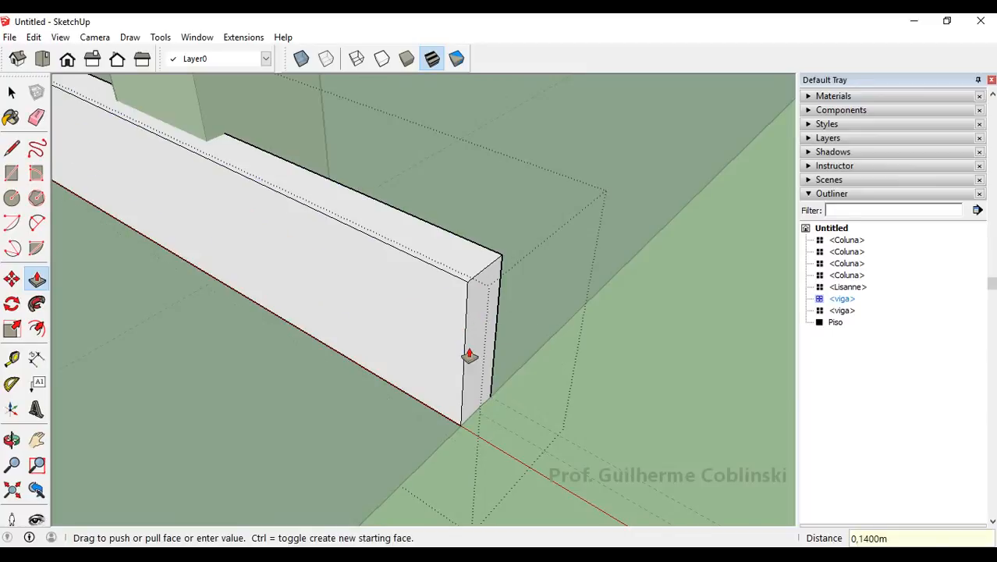
scroll(469, 355, "down", 8)
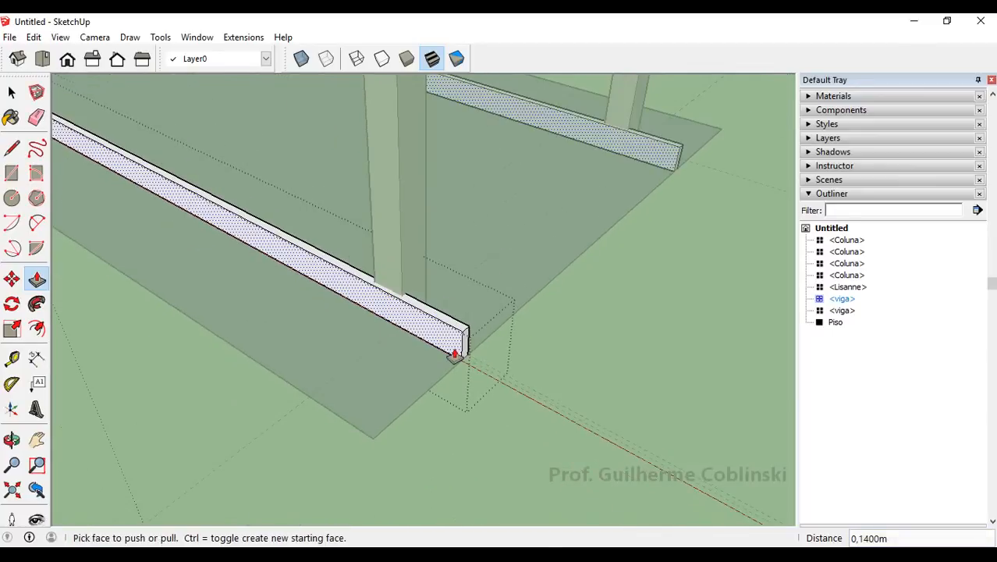
scroll(454, 355, "down", 2)
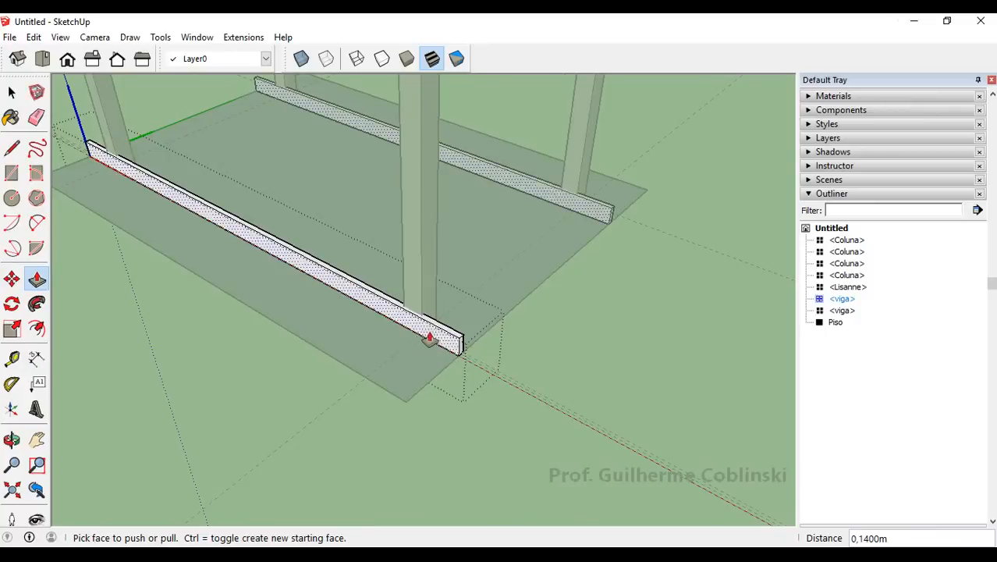
scroll(467, 344, "down", 1)
scroll(467, 344, "up", 4)
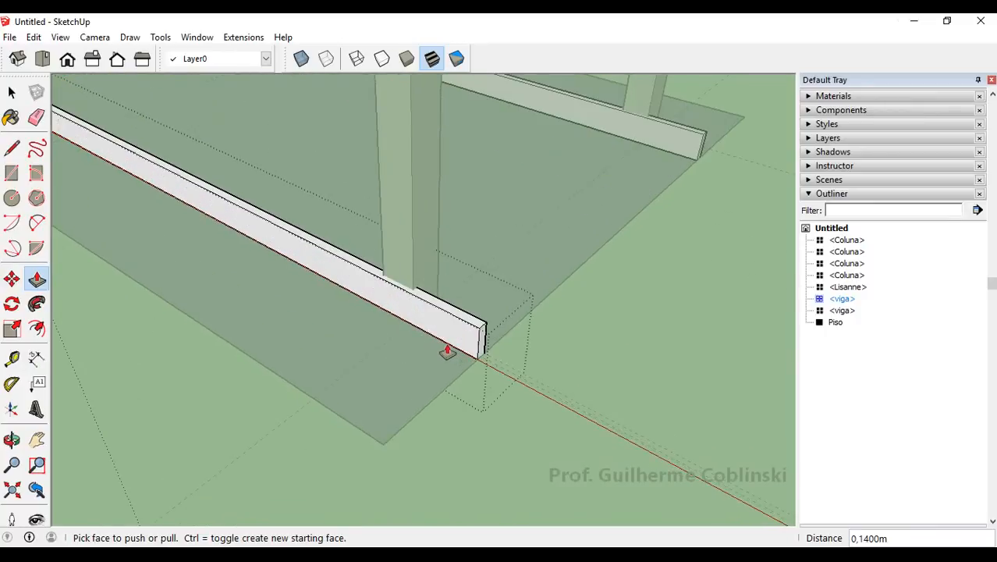
Create a vertical guide on the viga's long outer face, 0,1 m inward from the end edge near the front column.
middle_click_drag(445, 349, 516, 309)
scroll(527, 305, "up", 3)
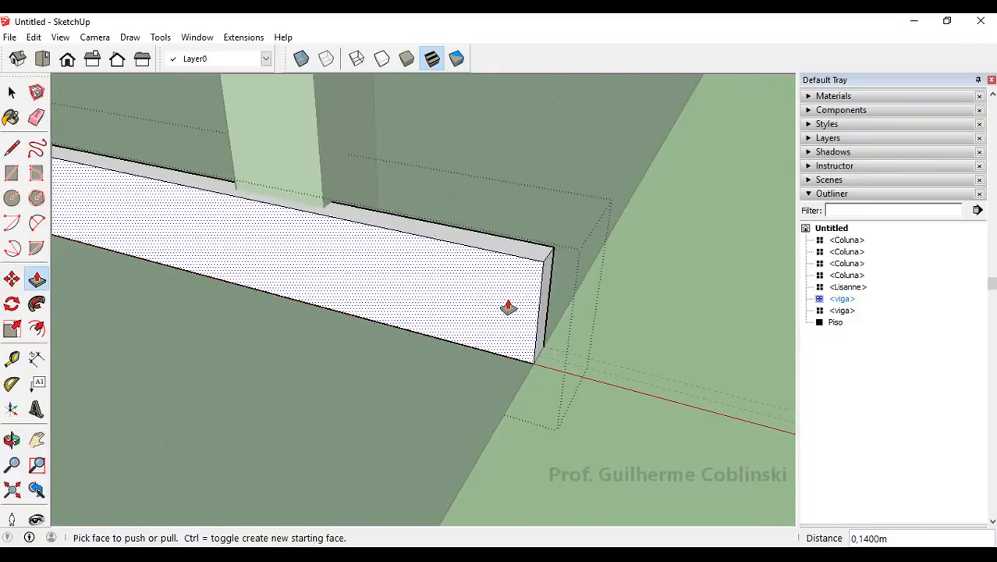
key("l")
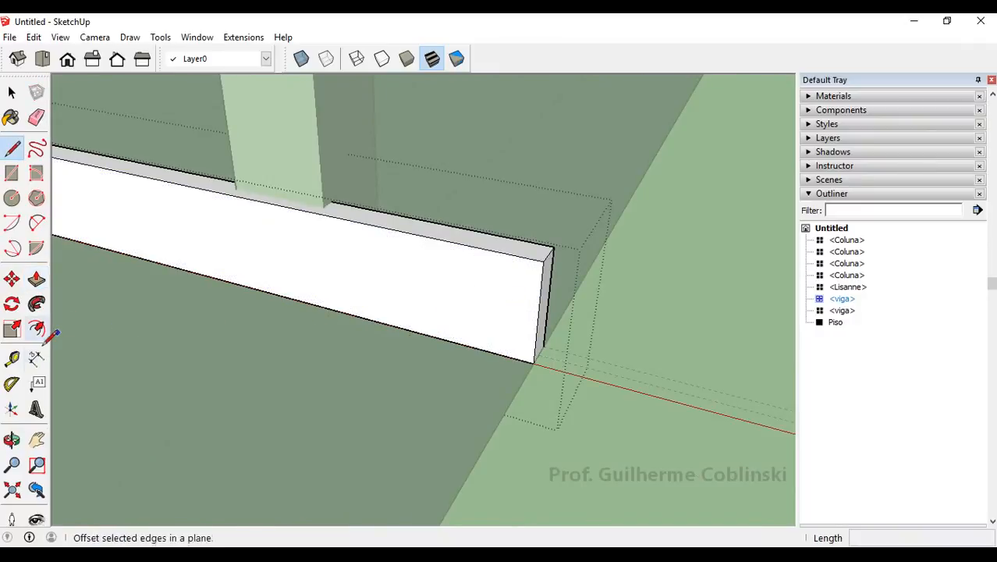
left_click(11, 358)
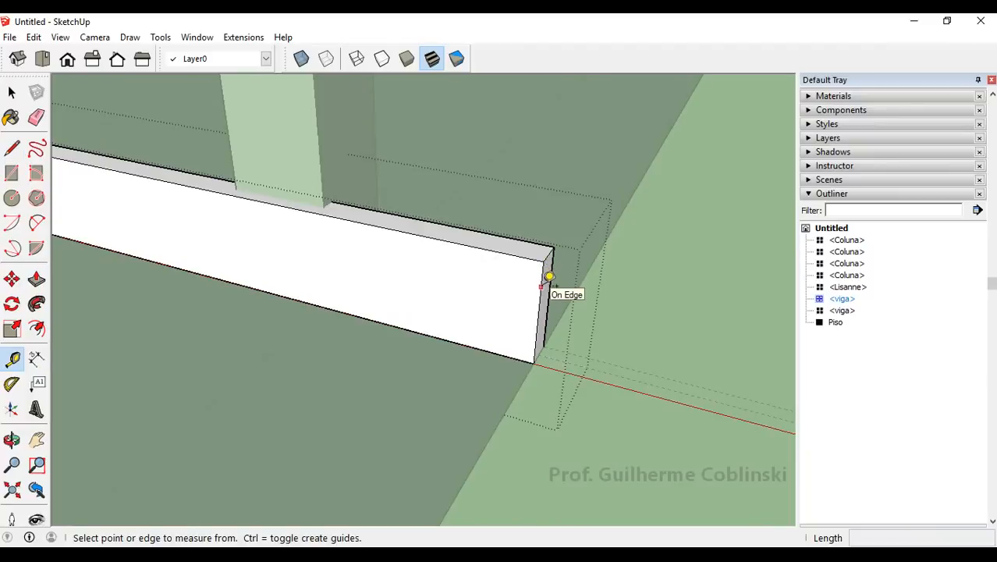
left_click(544, 283)
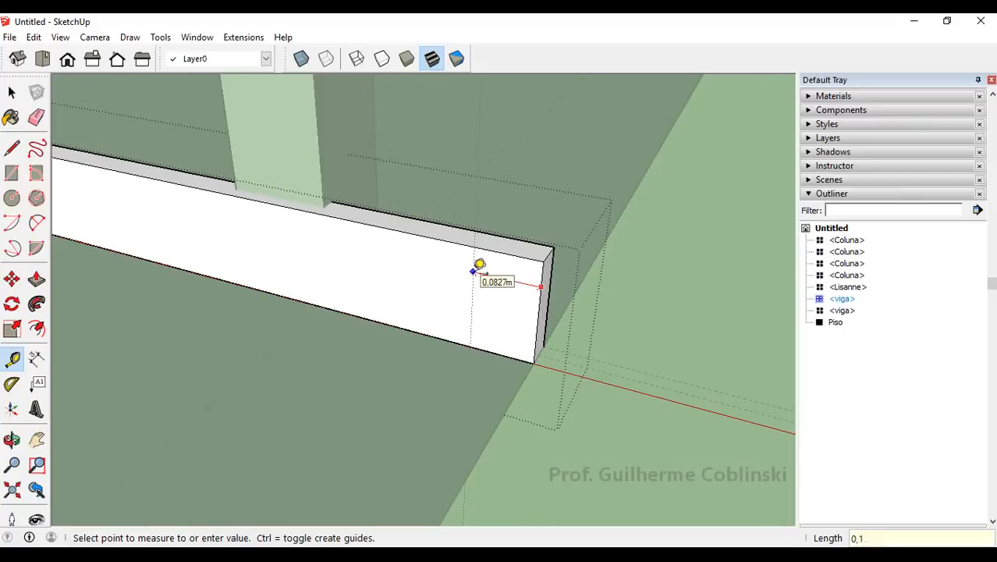
key("Return")
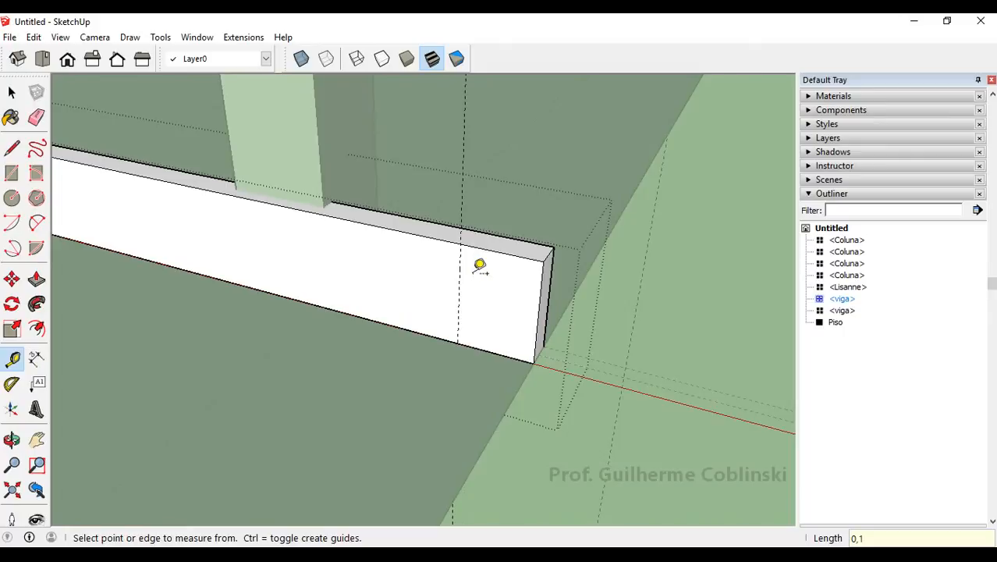
Create a horizontal guide along the viga's long outer face, 0,07 m below its upper edge.
scroll(503, 300, "down", 2)
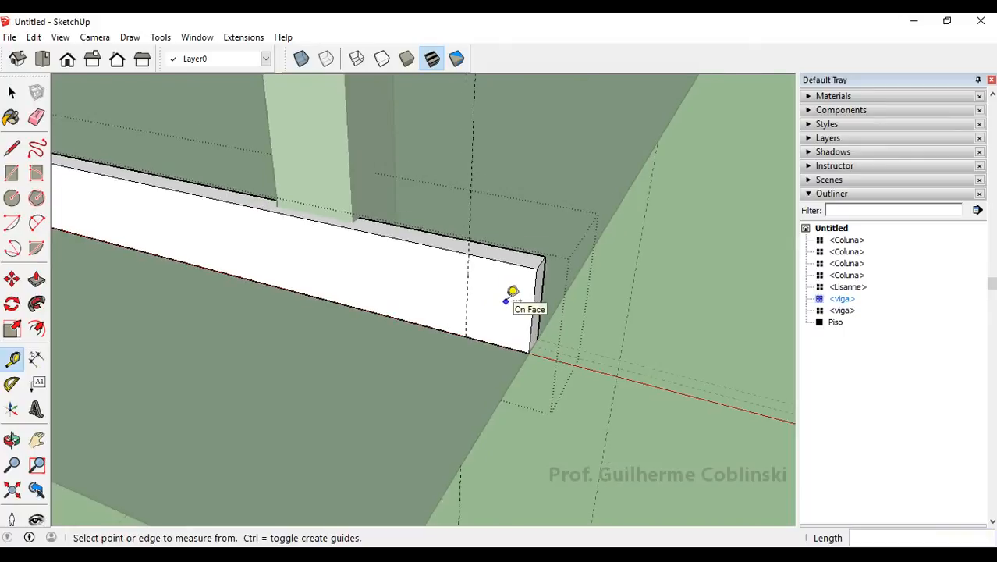
scroll(485, 318, "up", 3)
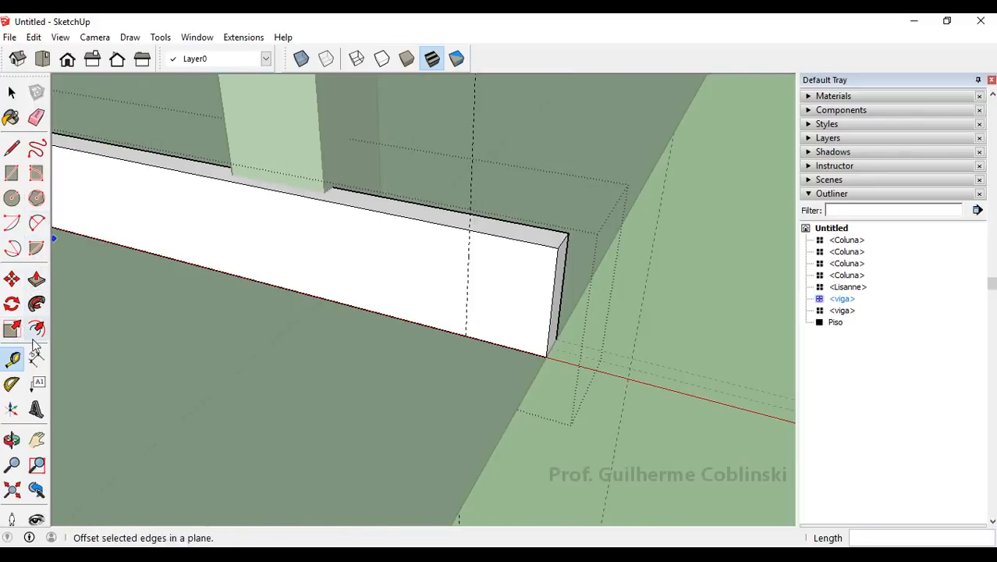
left_click(534, 242)
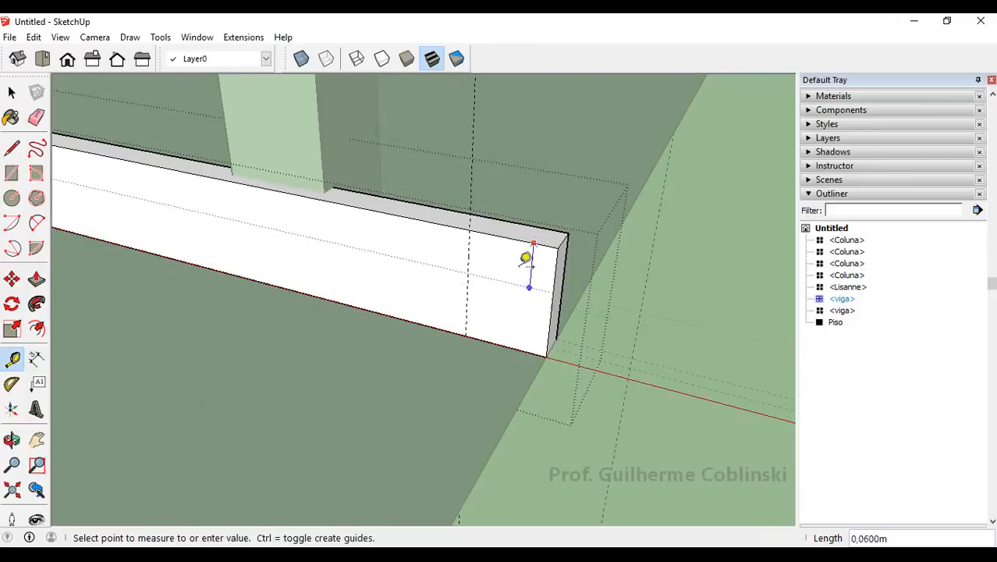
left_click(555, 302)
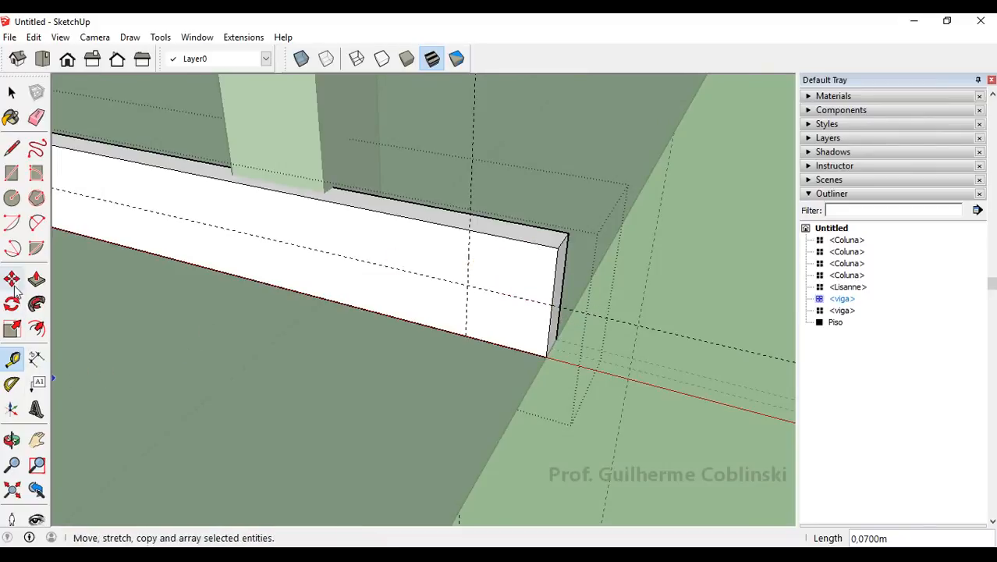
Draw a two-point arc bulging inward along the beam, from the vertical guide's foot on the lower edge to the horizontal guide.
left_click(36, 223)
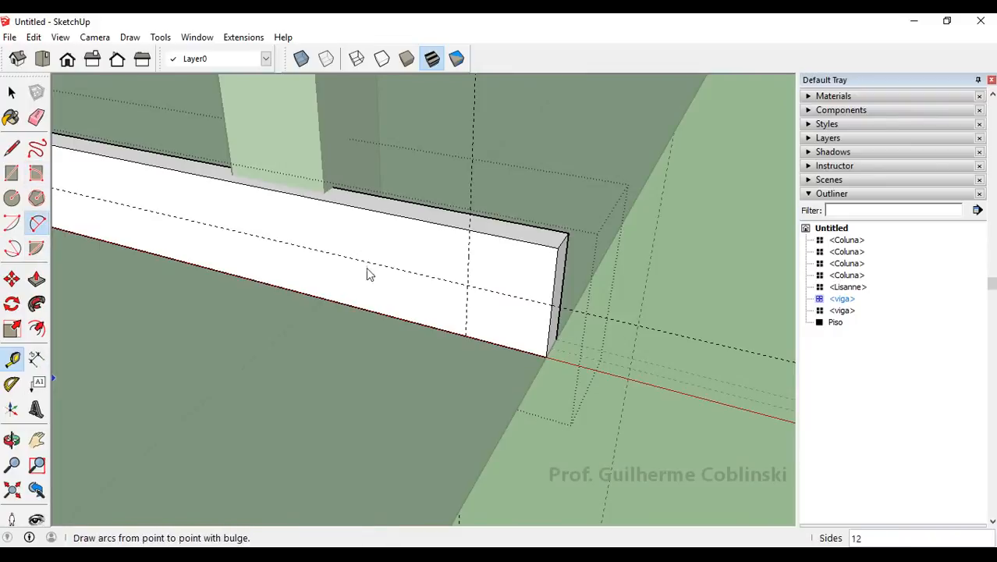
left_click(465, 336)
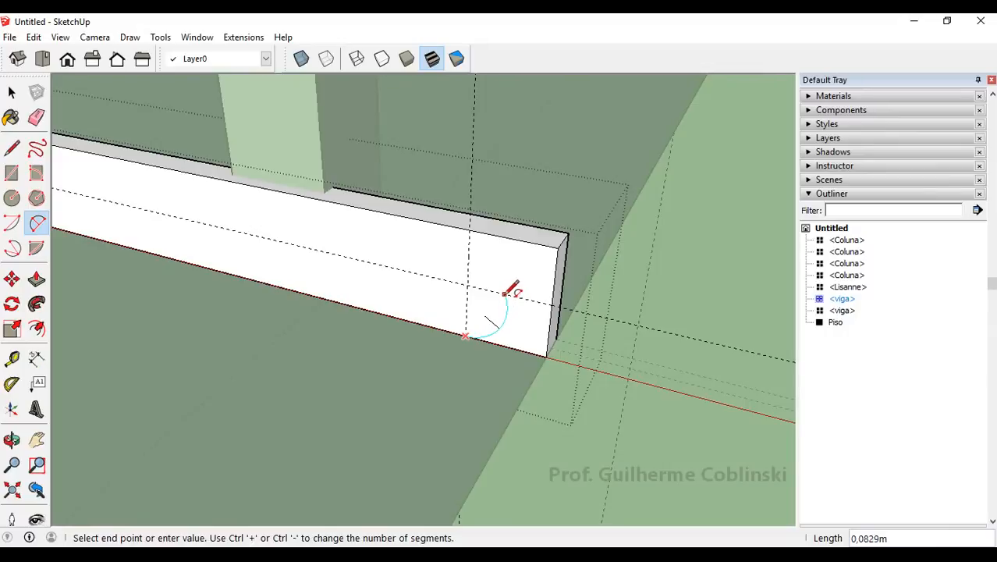
left_click(500, 293)
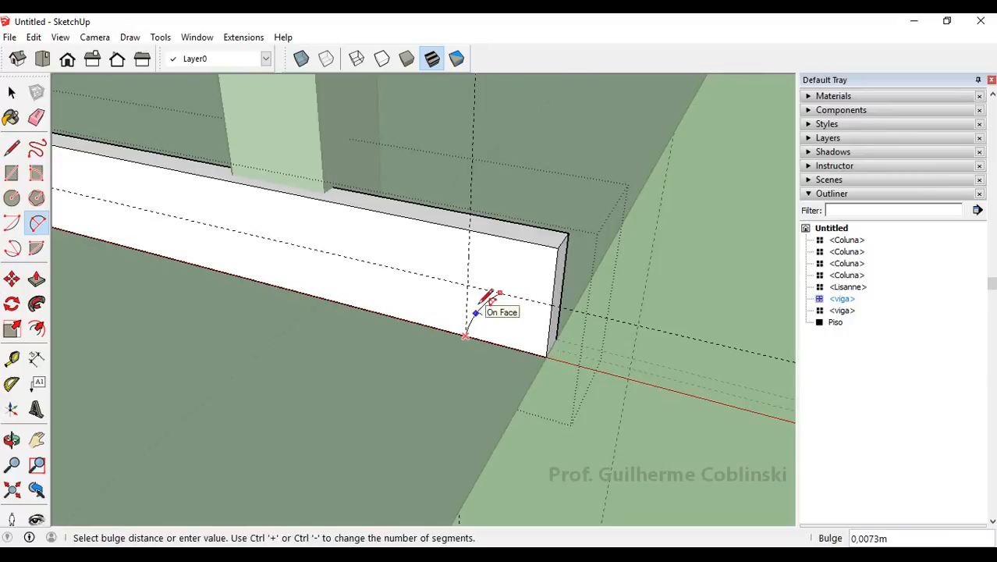
left_click(483, 303)
Complete the S-shaped end profile with a second arc from the first arc's end to the face's upper corner, bulging the opposite way.
left_click(500, 292)
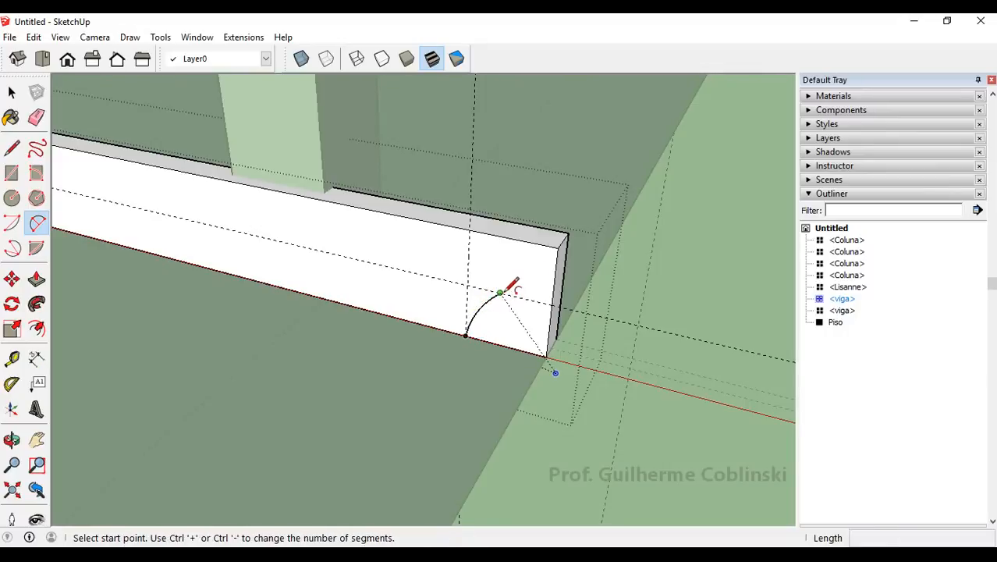
left_click(559, 248)
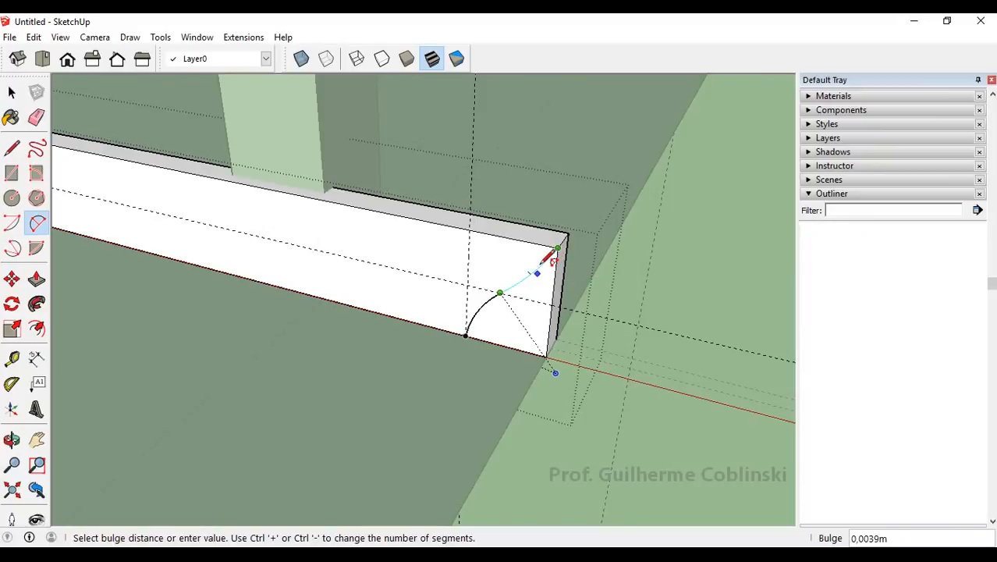
left_click(545, 285)
middle_click_drag(544, 308, 556, 260)
scroll(556, 251, "up", 3)
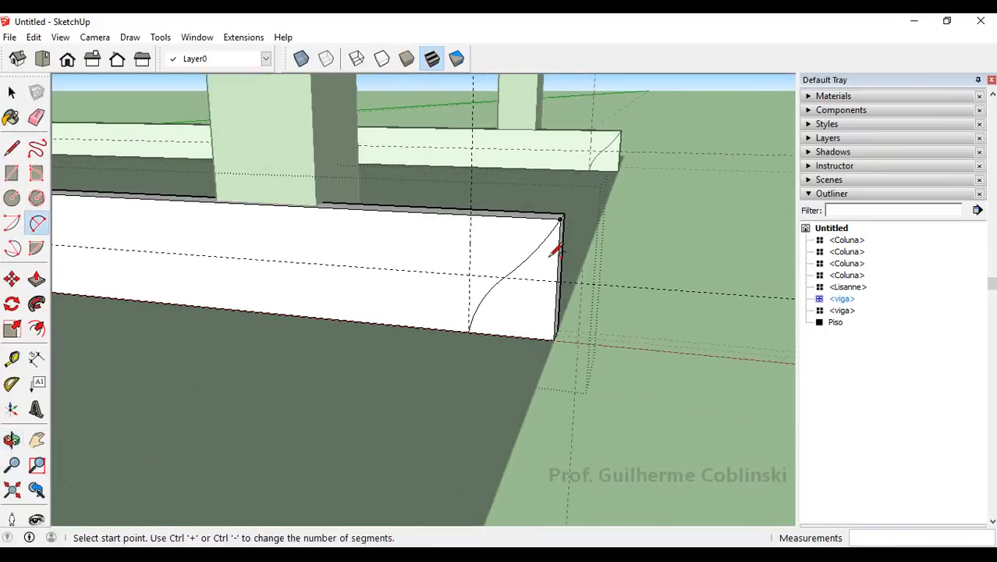
scroll(550, 254, "down", 3)
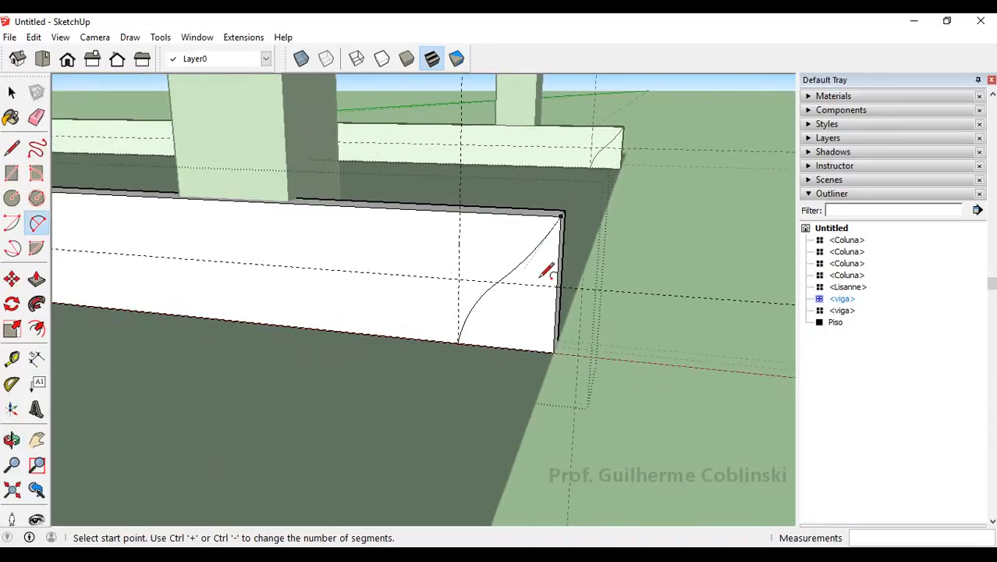
middle_click_drag(540, 269, 509, 302)
key("space")
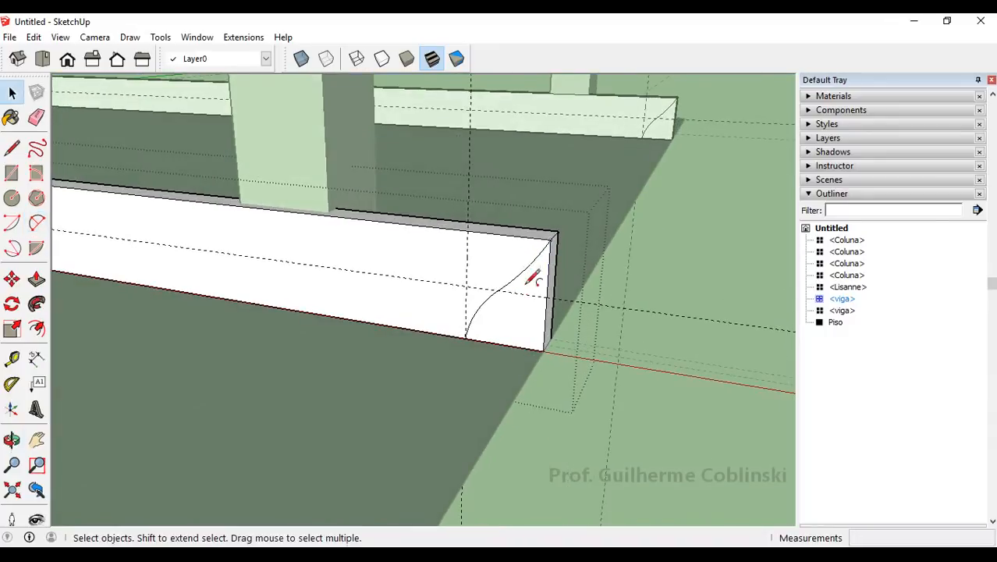
left_click(533, 284)
scroll(534, 289, "down", 3)
scroll(531, 302, "down", 8)
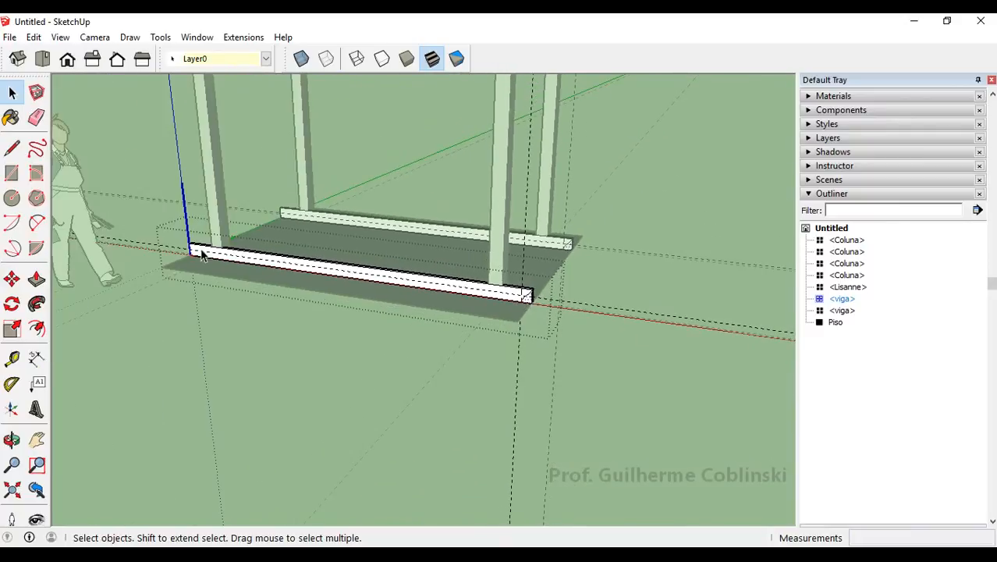
Copy the curved corner profile at the front beam's right end about 0.17 m outward along the red axis.
scroll(196, 254, "up", 6)
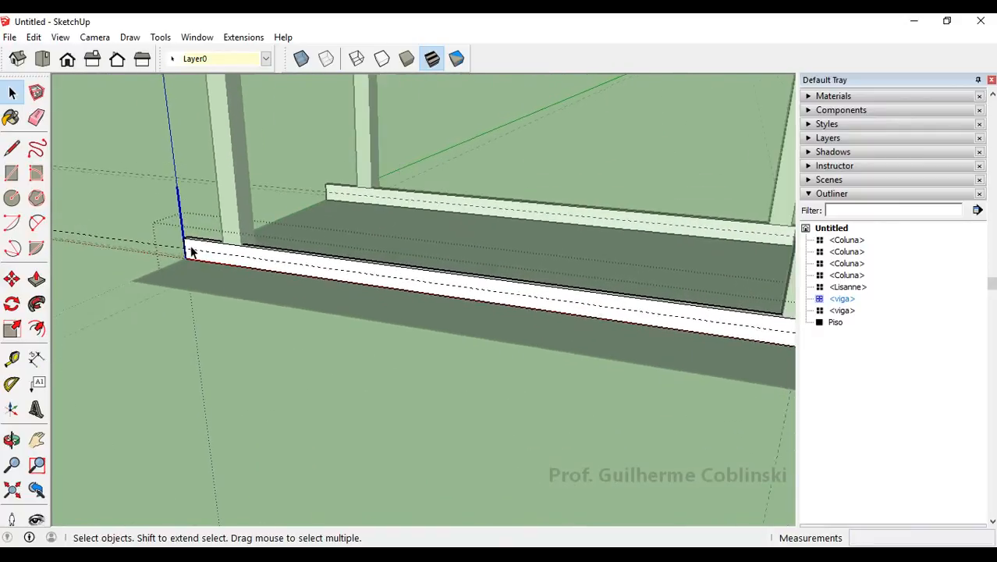
scroll(191, 252, "down", 2)
scroll(657, 326, "up", 5)
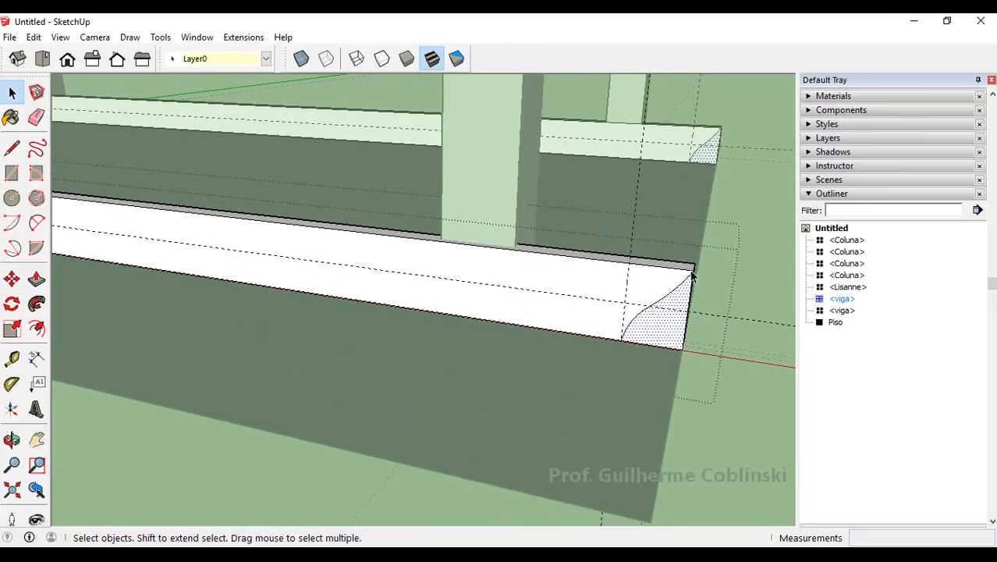
scroll(613, 312, "down", 2)
scroll(645, 322, "up", 3)
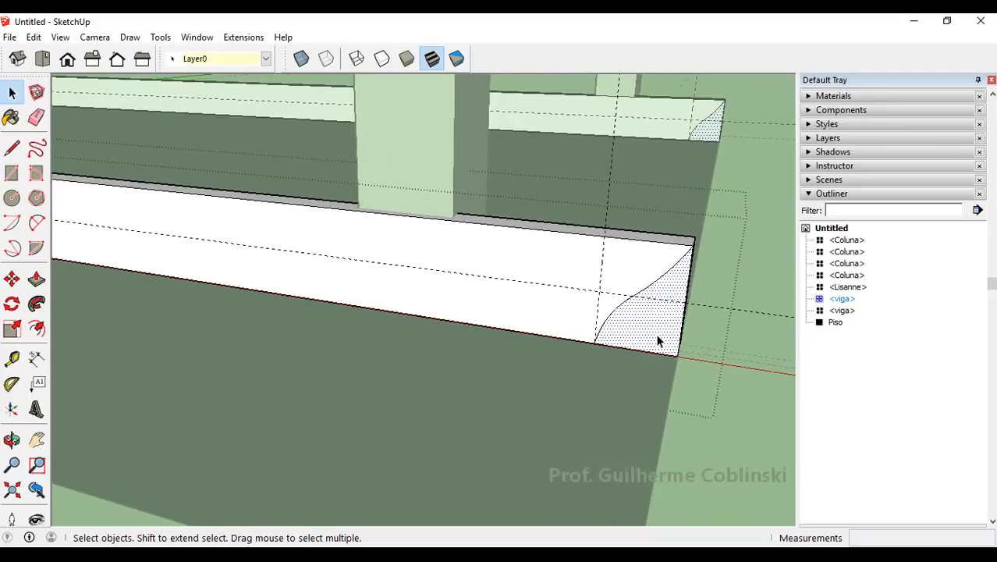
scroll(589, 305, "down", 1)
scroll(629, 323, "up", 2)
left_click(631, 321)
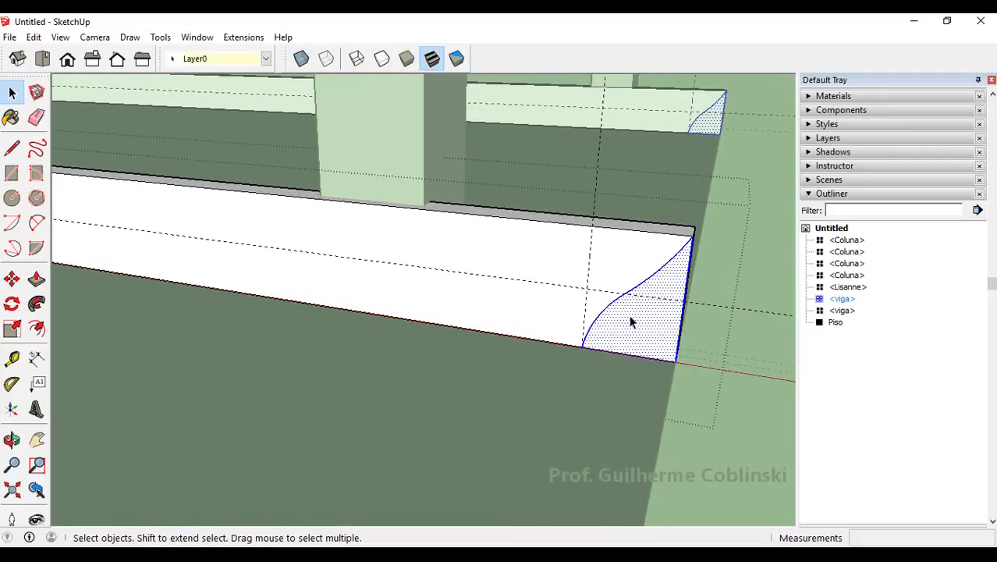
middle_click_drag(639, 315, 519, 318)
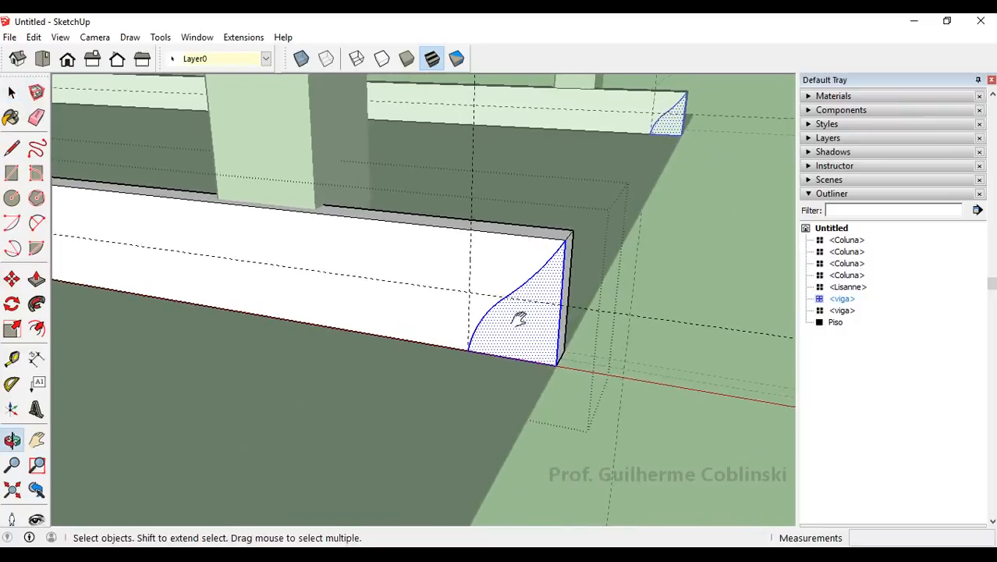
key("m")
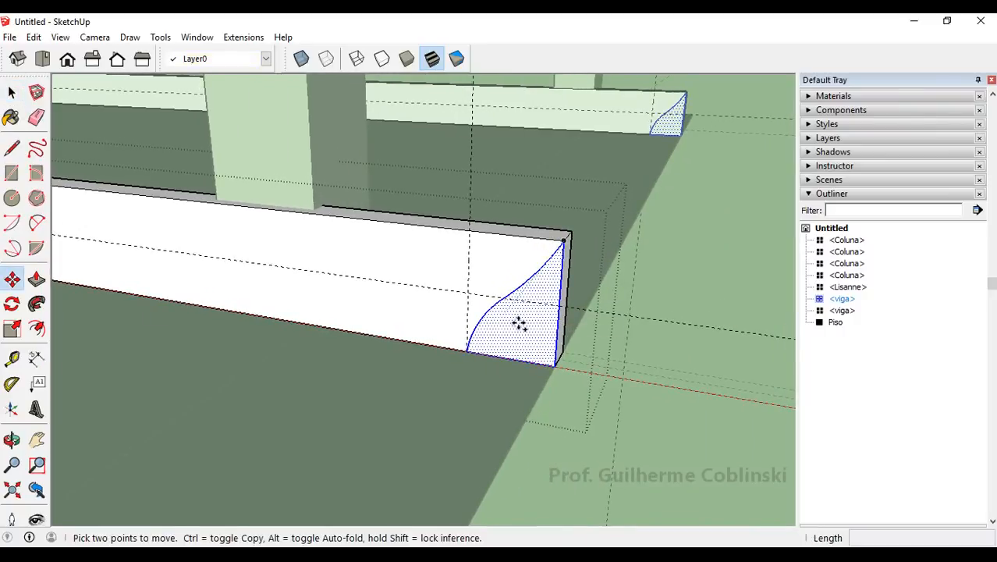
scroll(556, 366, "down", 1)
left_click(555, 365)
key("ctrl")
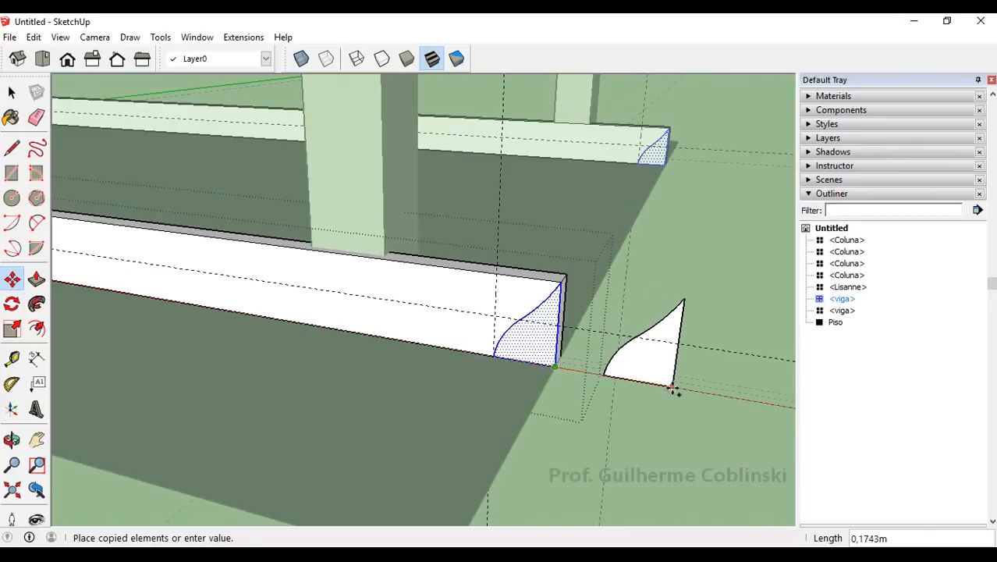
left_click(673, 385)
middle_click_drag(456, 278, 505, 316)
middle_click_drag(597, 344, 607, 350)
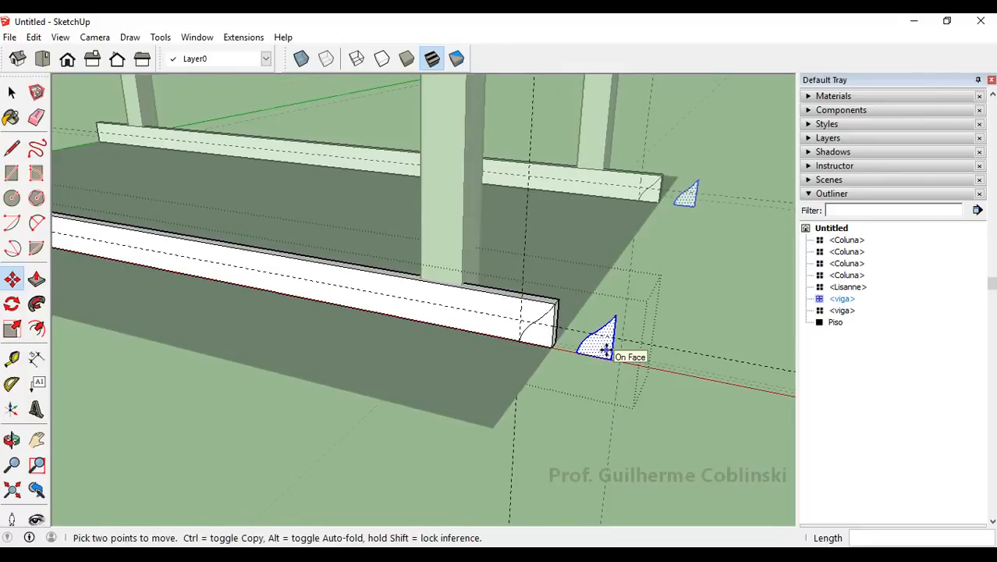
Mirror the copied profile along the red axis by scaling it by -1.
scroll(606, 349, "down", 4)
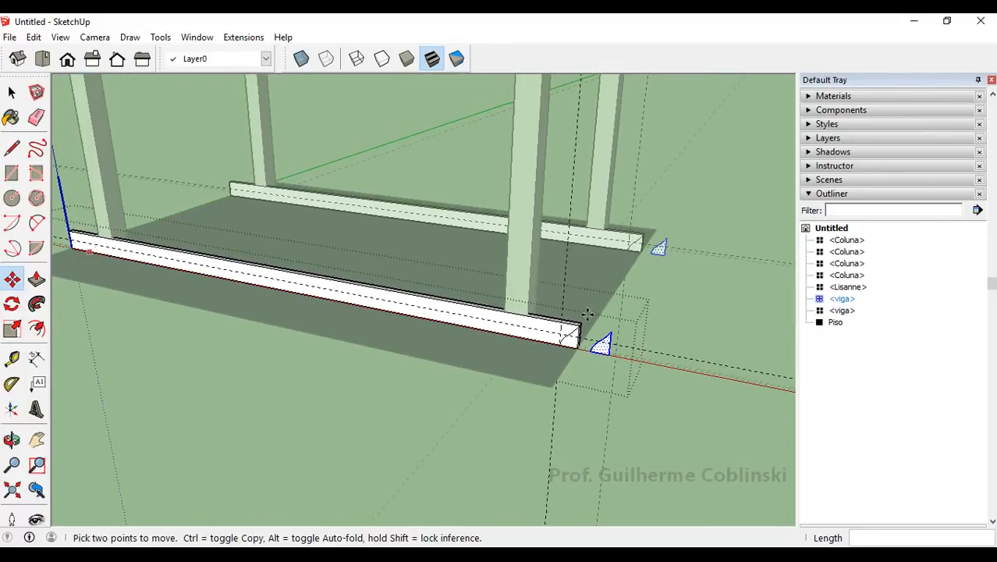
scroll(616, 353, "up", 5)
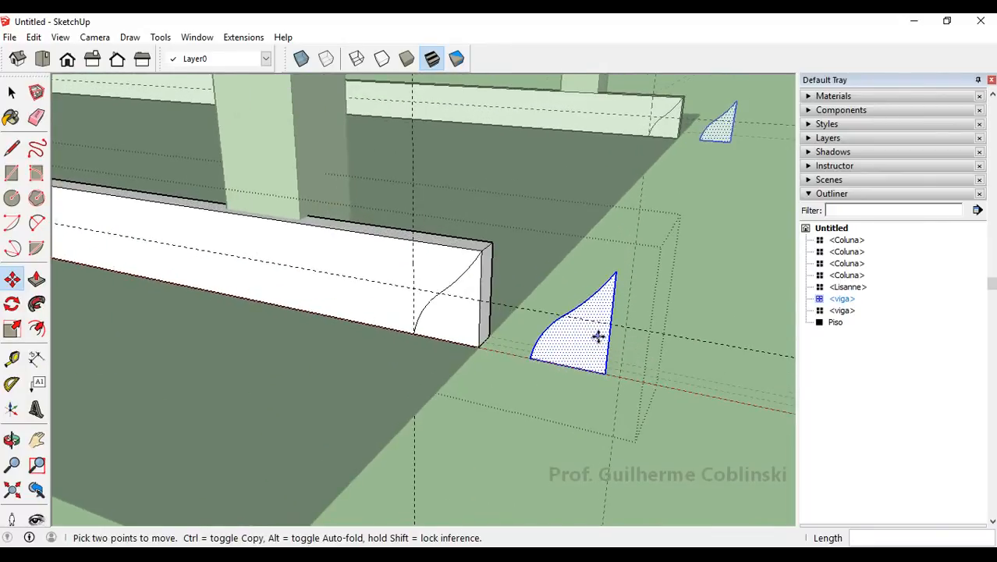
left_click(11, 330)
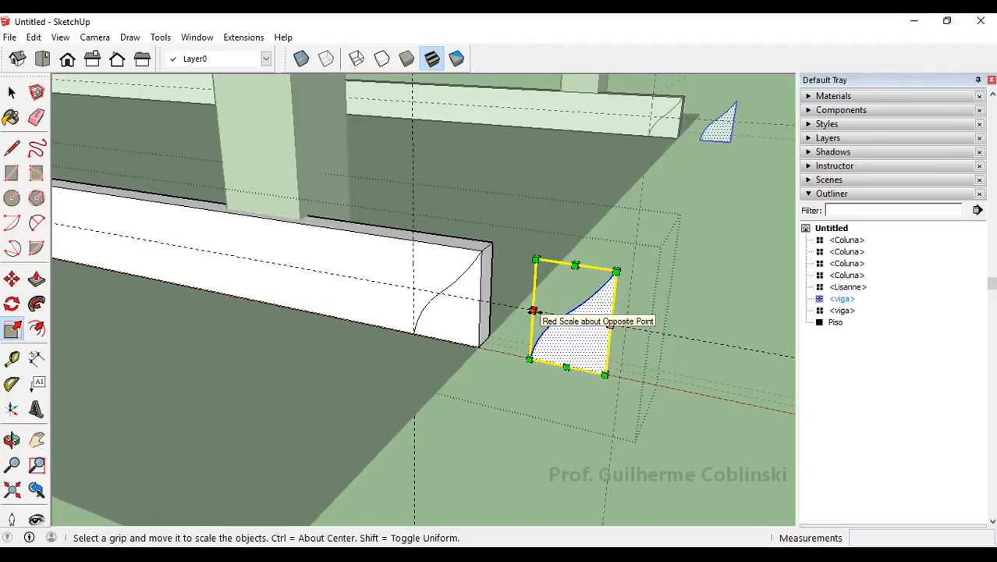
mouse_move(533, 310)
left_mouse_down()
mouse_move(546, 312)
mouse_move(534, 309)
left_mouse_up()
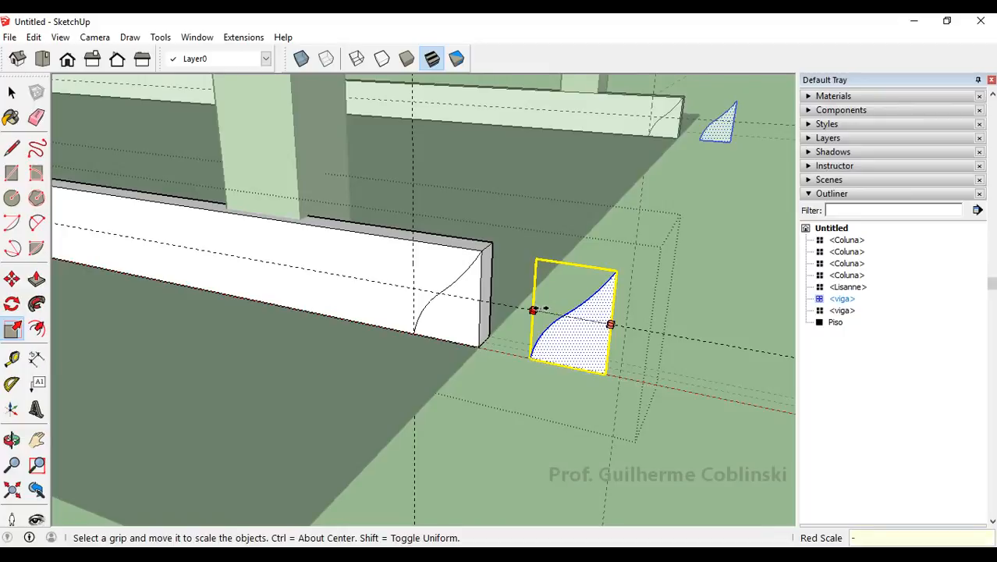
key("Return")
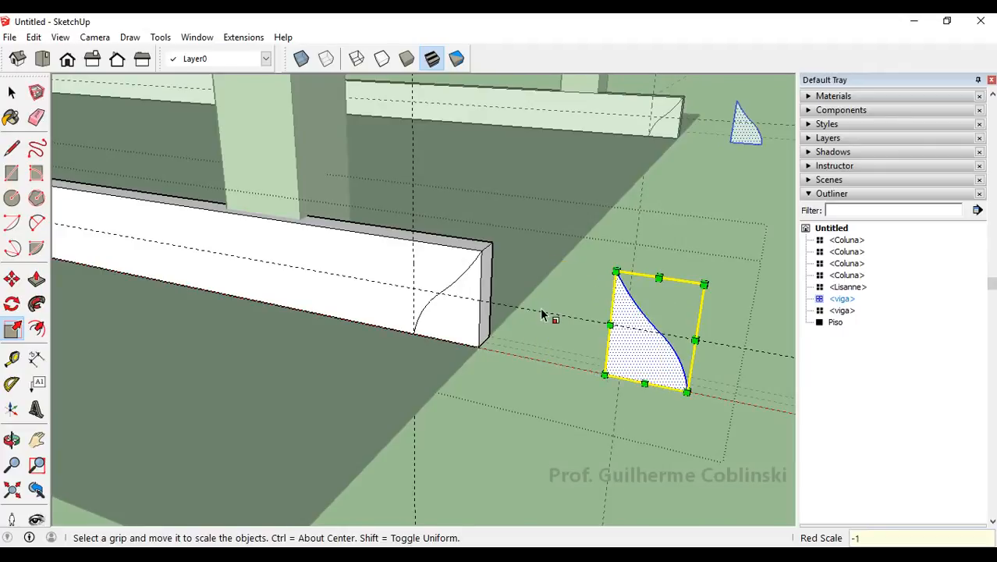
Move the mirrored profile by its top corner onto the upper corner at the beam's opposite end.
key("m")
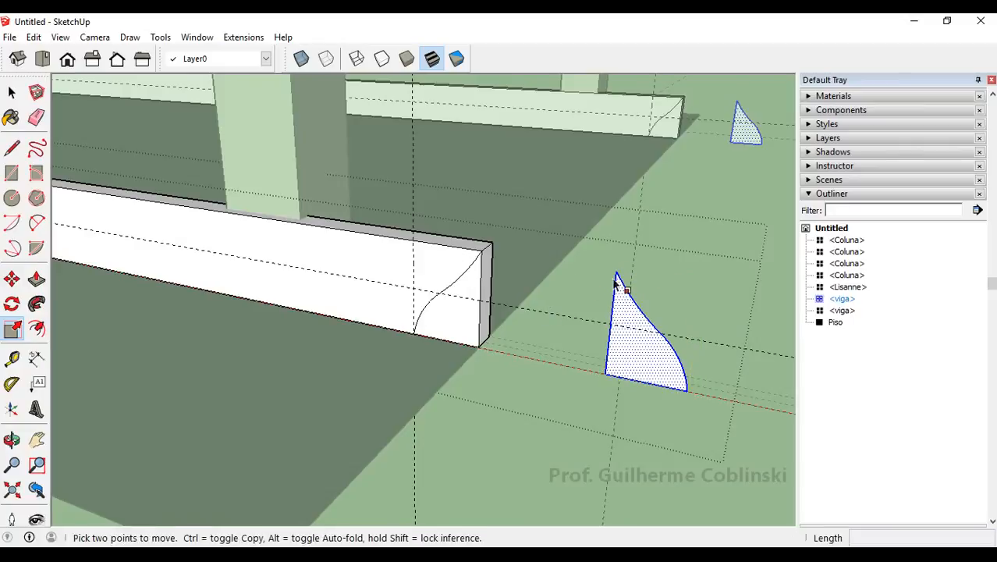
left_click(614, 269)
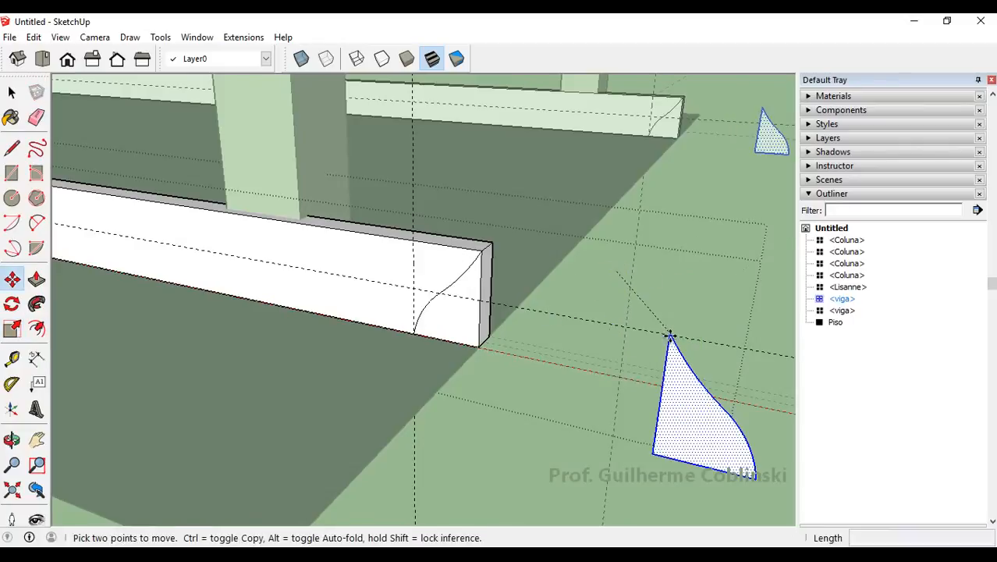
scroll(668, 334, "down", 6)
scroll(668, 336, "up", 2)
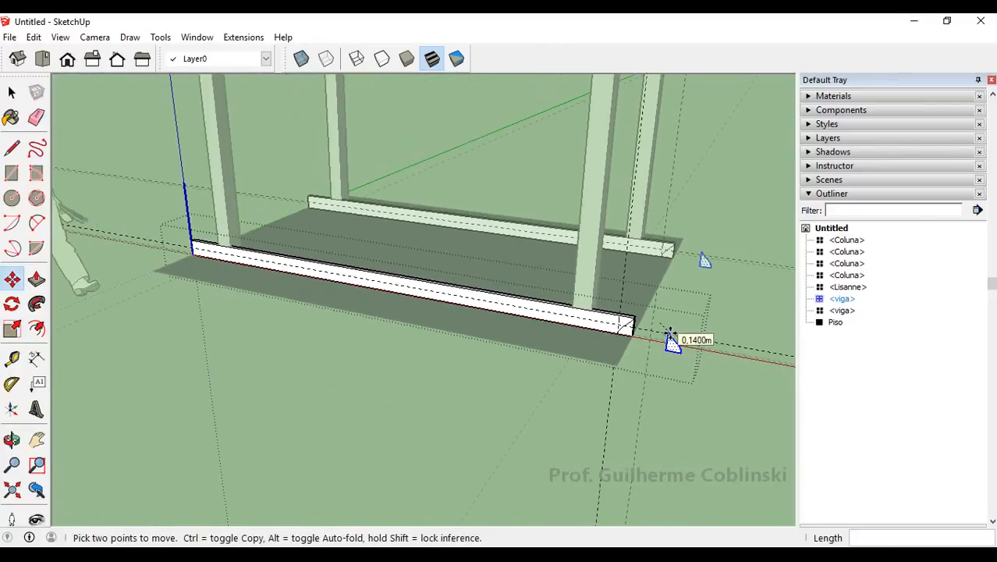
scroll(184, 248, "up", 5)
scroll(187, 246, "up", 1)
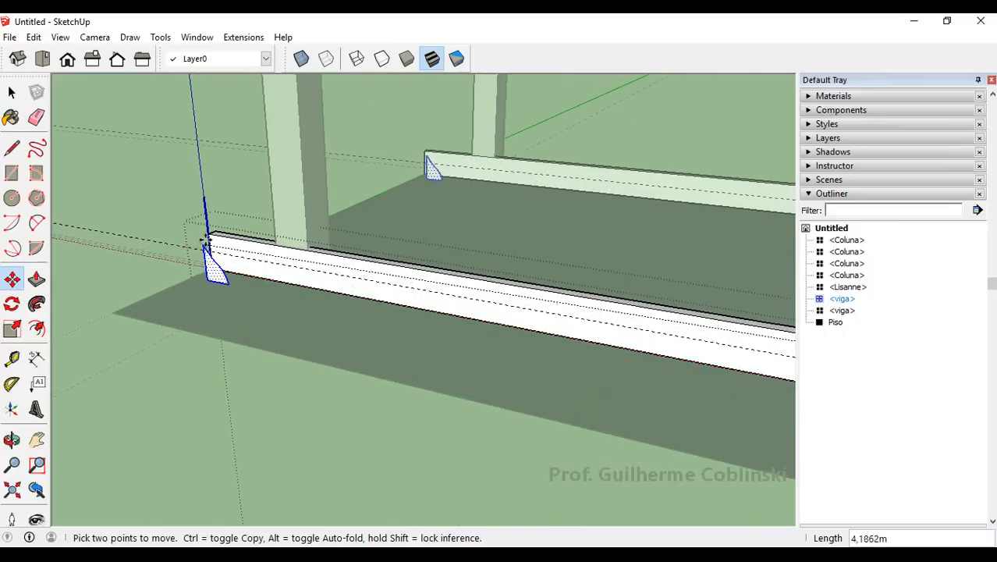
left_click(234, 251)
scroll(231, 248, "down", 5)
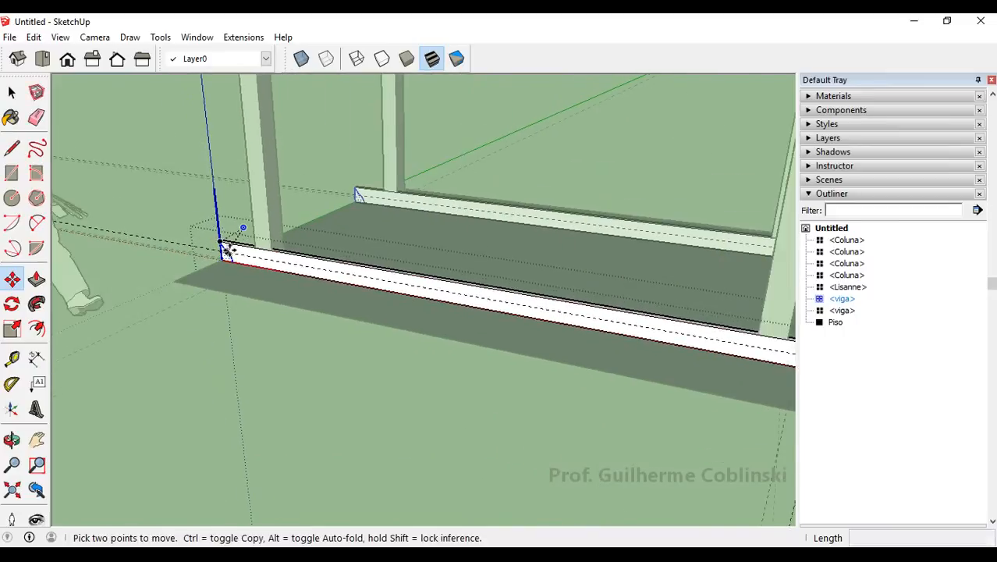
Push the curved corner face at the beam's right end through its 0.04 m thickness to cut the corner away.
scroll(493, 289, "up", 5)
scroll(499, 289, "up", 3)
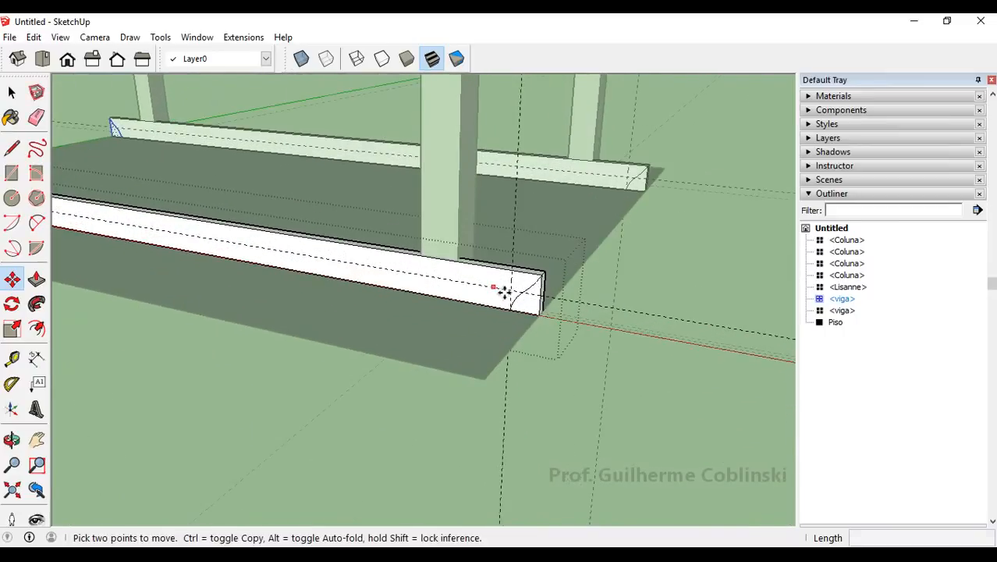
key("p")
key("space")
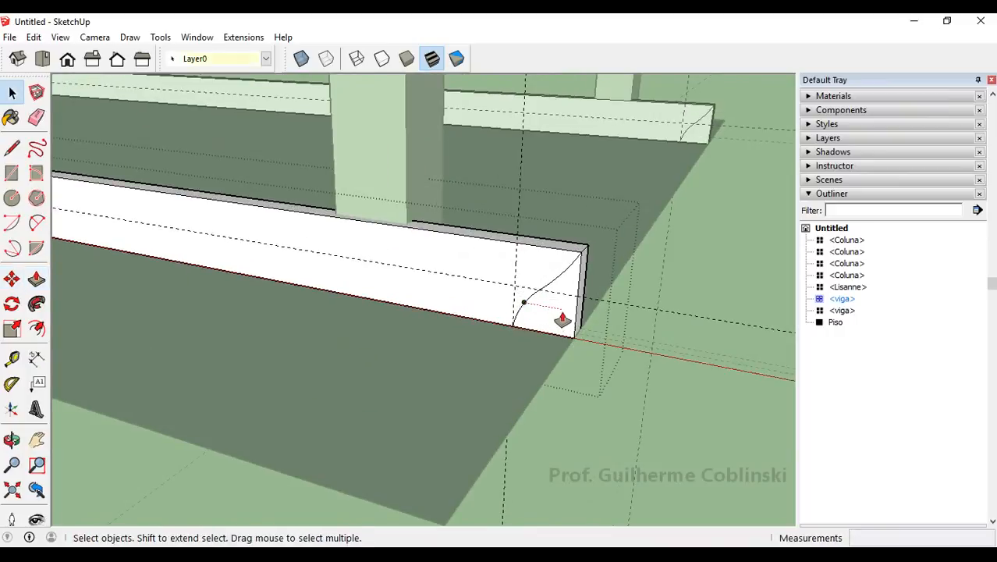
left_click(561, 318)
key("p")
left_click(559, 328)
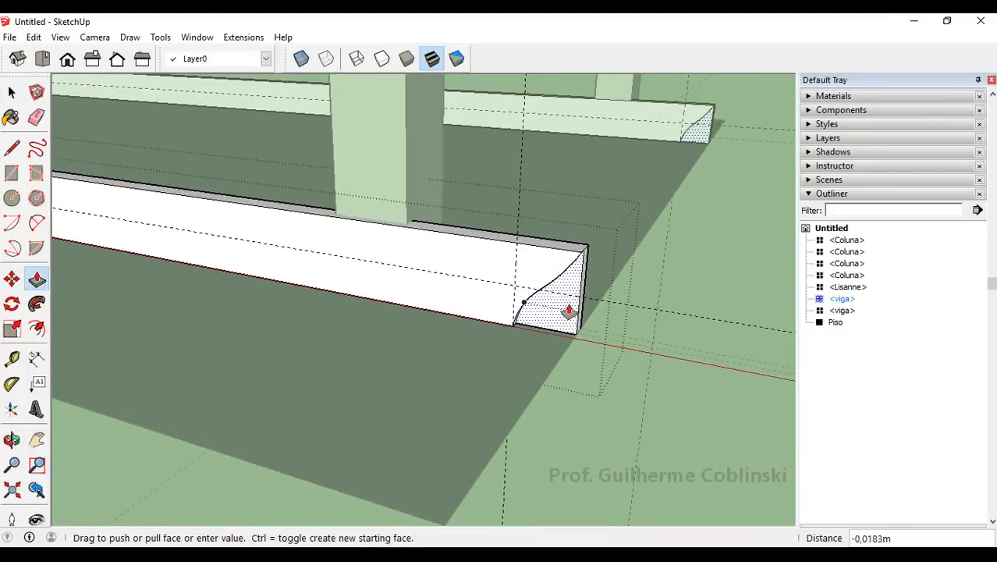
left_click(580, 287)
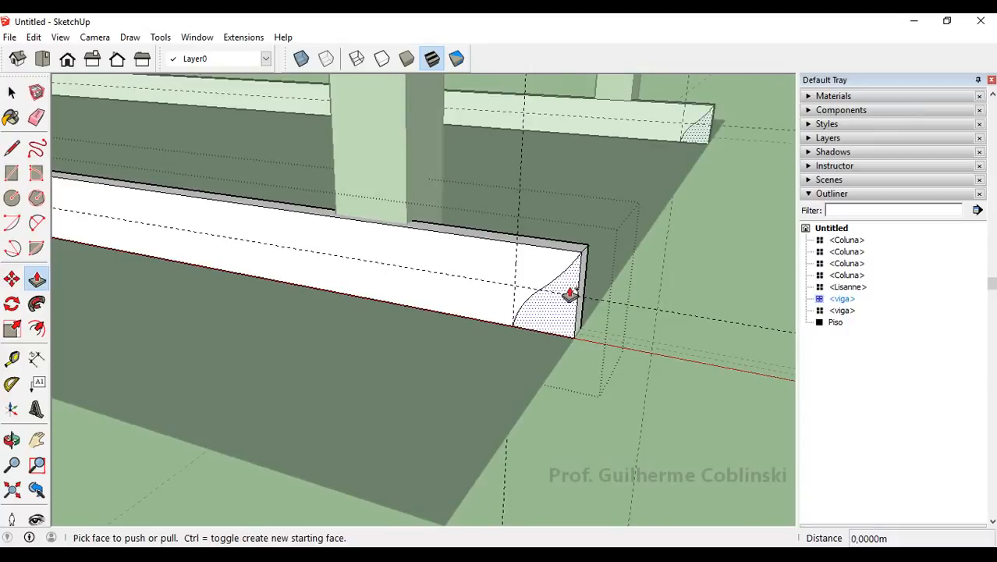
left_click(578, 283)
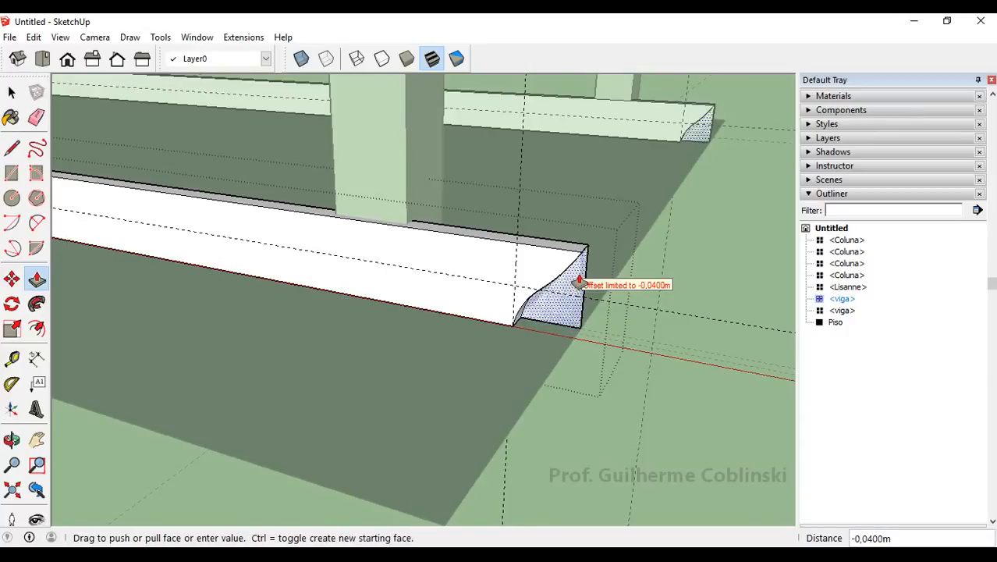
middle_click_drag(579, 282, 548, 340)
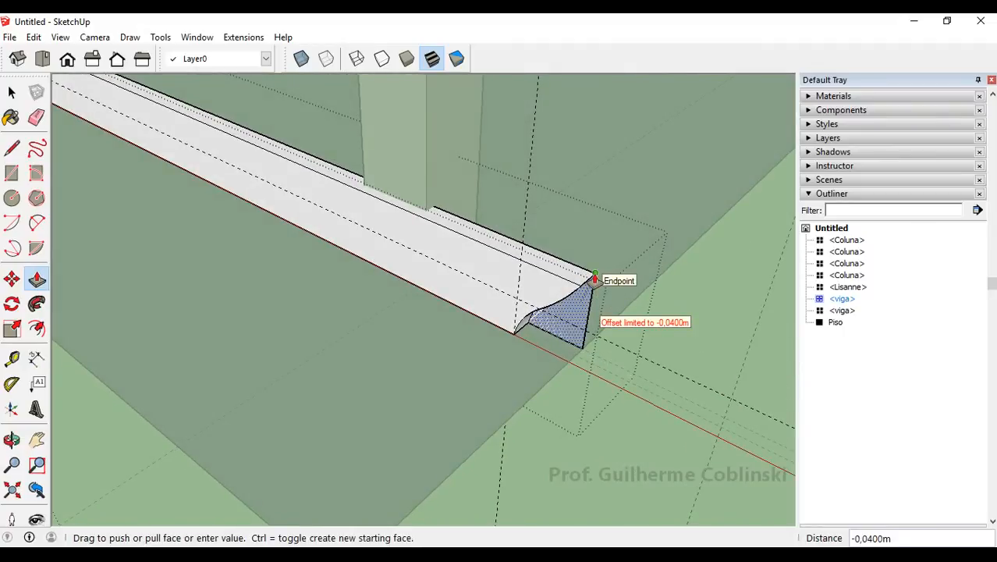
middle_click_drag(594, 278, 591, 311)
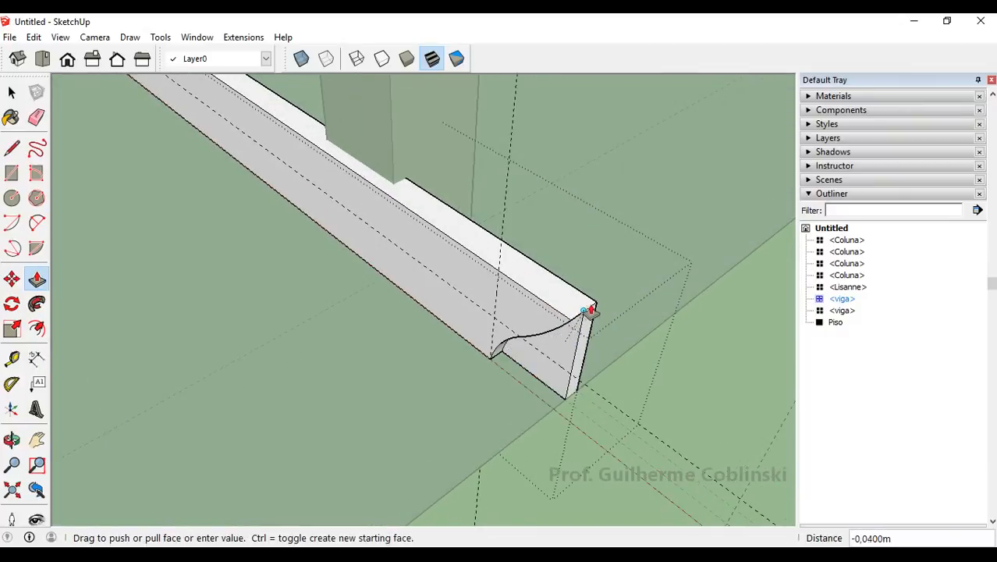
left_click(592, 309)
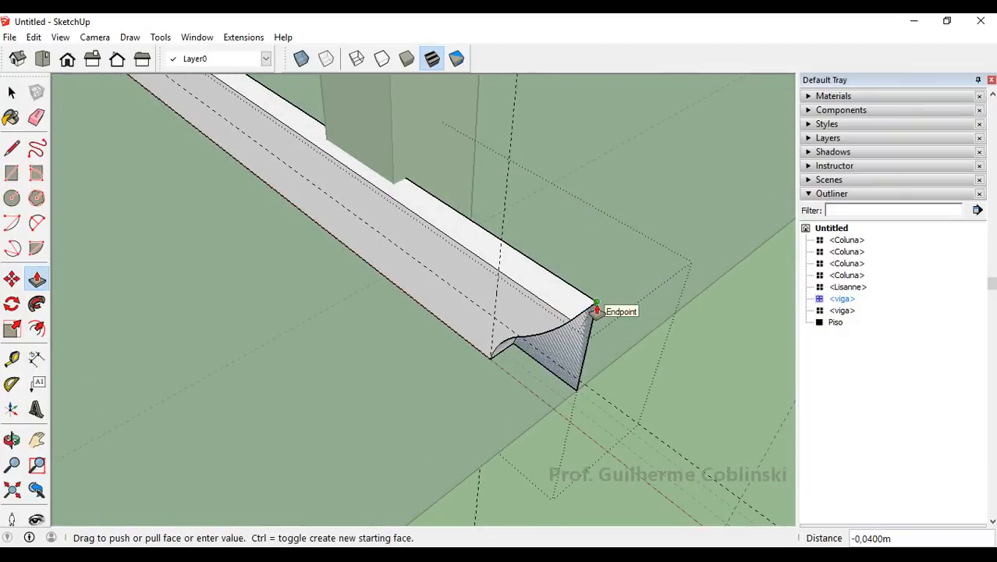
left_click(595, 309)
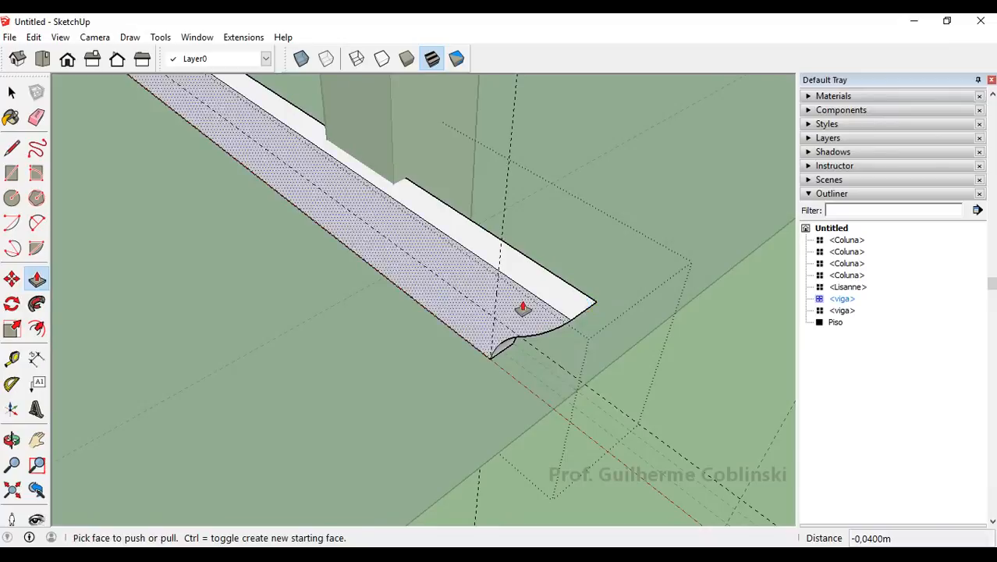
Push the mirrored corner face at the beam's end near the origin through the 0.04 m thickness to cut it away.
scroll(522, 307, "down", 2)
scroll(522, 307, "down", 4)
middle_click_drag(522, 307, 593, 425)
middle_click_drag(391, 283, 344, 282)
scroll(271, 251, "up", 6)
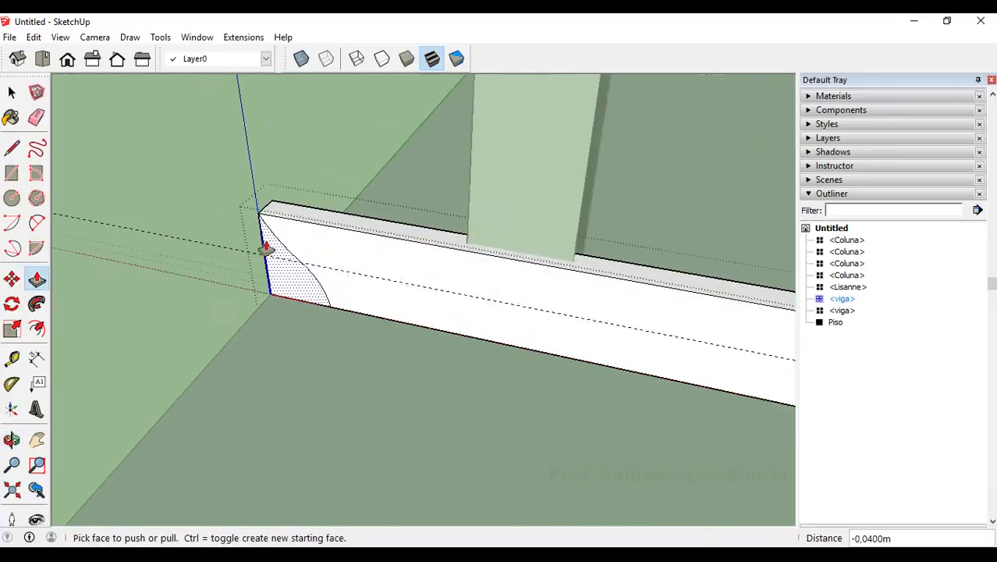
middle_click_drag(267, 245, 469, 295)
left_click(311, 326)
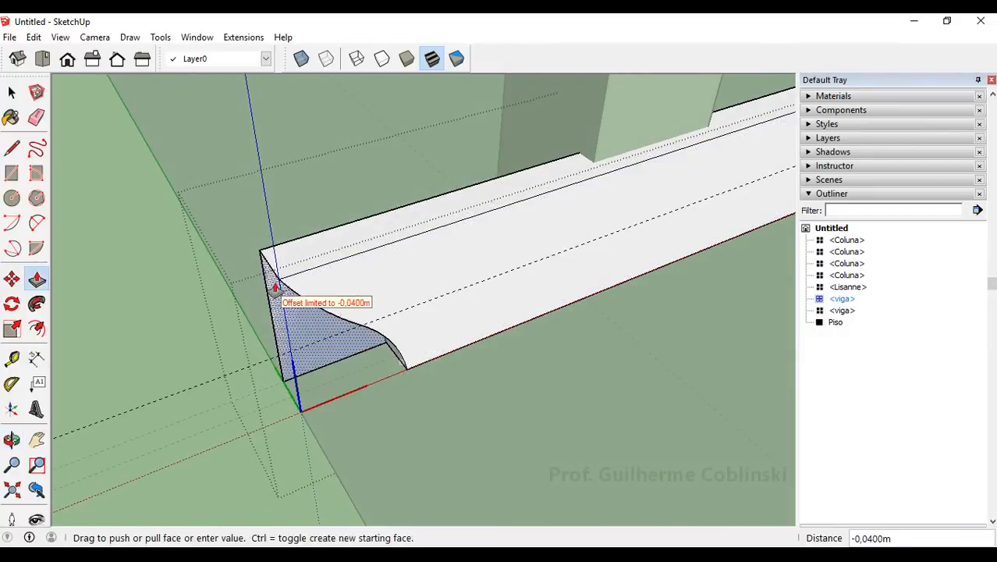
left_click(262, 258)
middle_click_drag(344, 269, 501, 290)
scroll(545, 316, "down", 3)
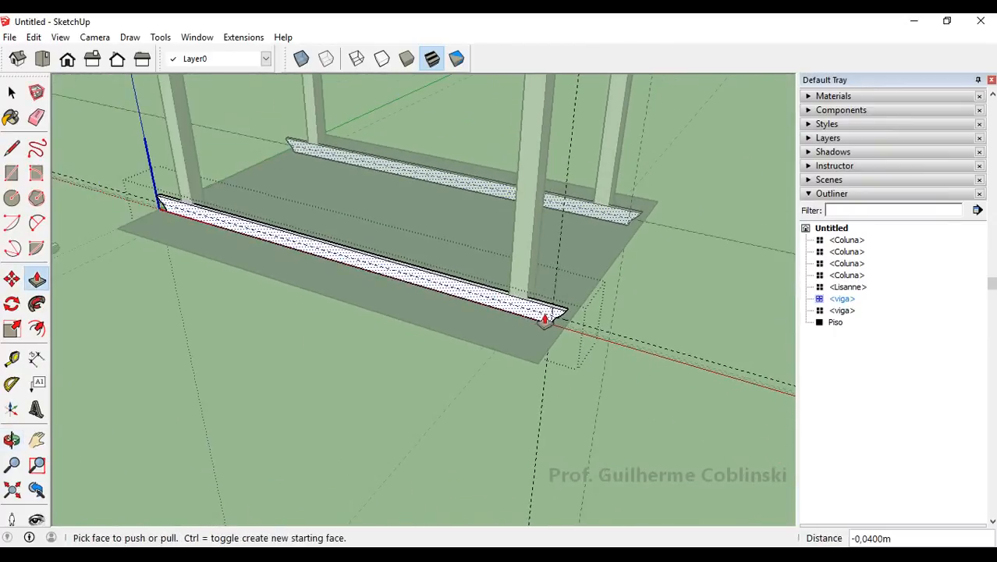
Finish editing the viga component and select the front beam.
key("space")
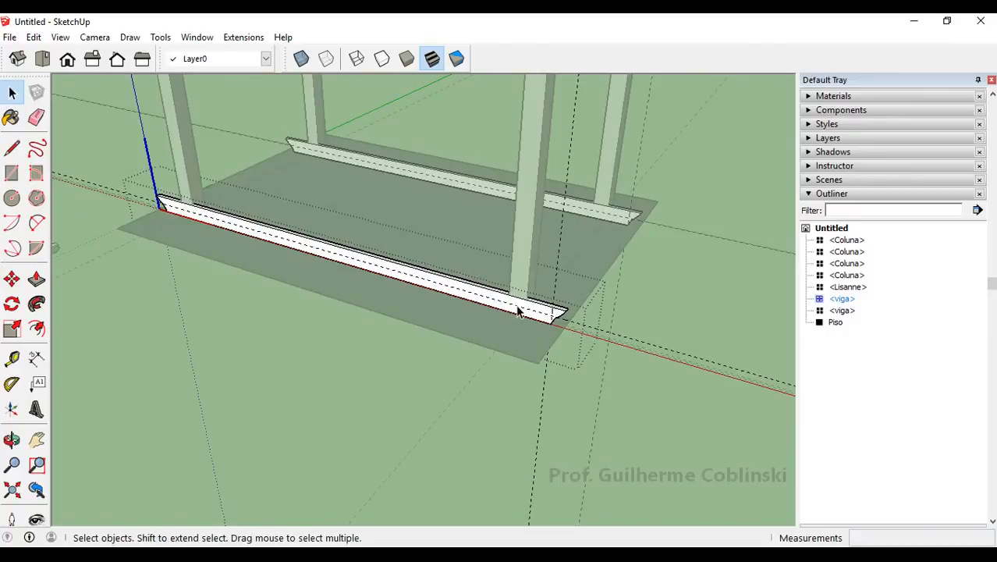
scroll(517, 310, "up", 2)
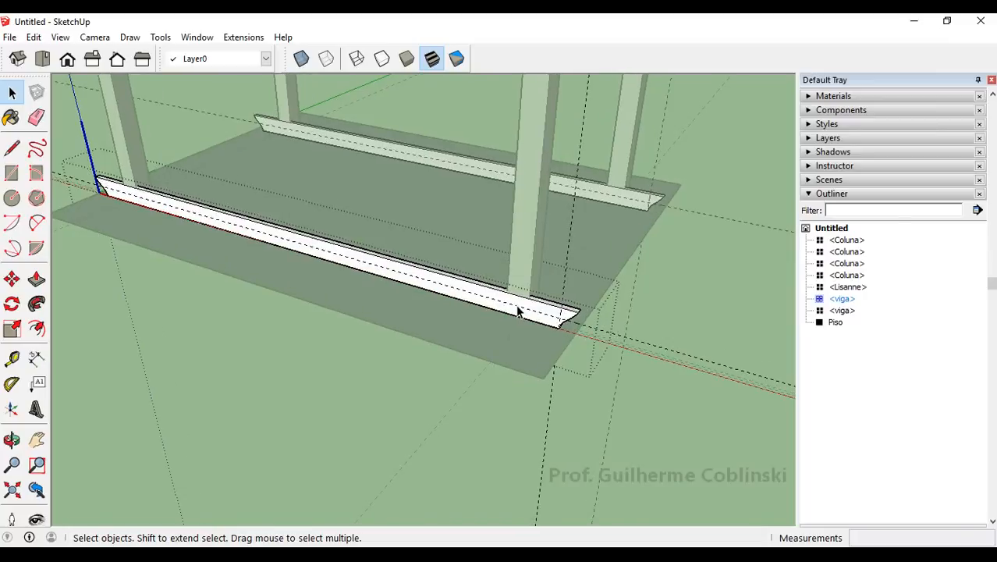
key("Escape")
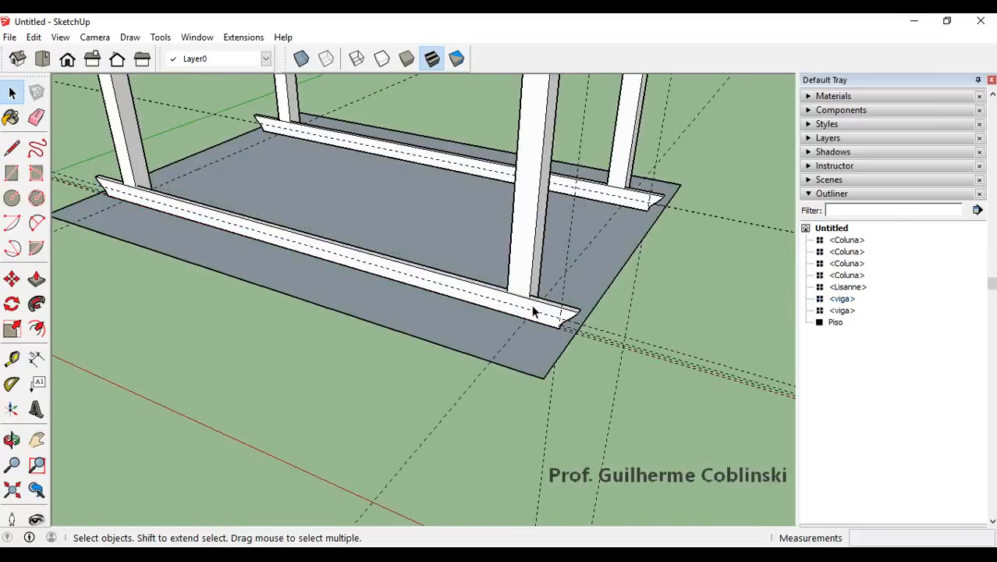
left_click(532, 311)
left_click(631, 209)
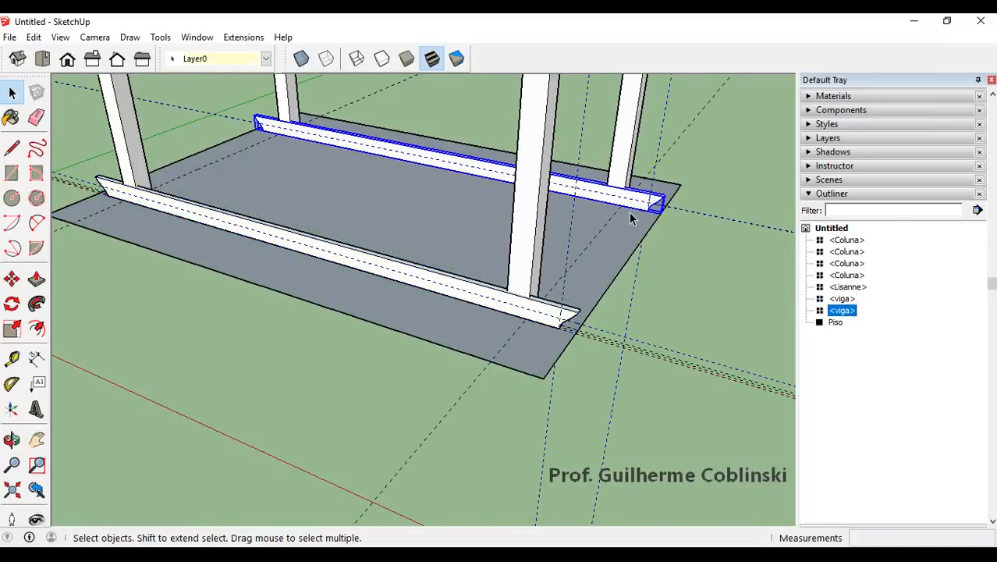
left_click(544, 328)
scroll(538, 332, "down", 6)
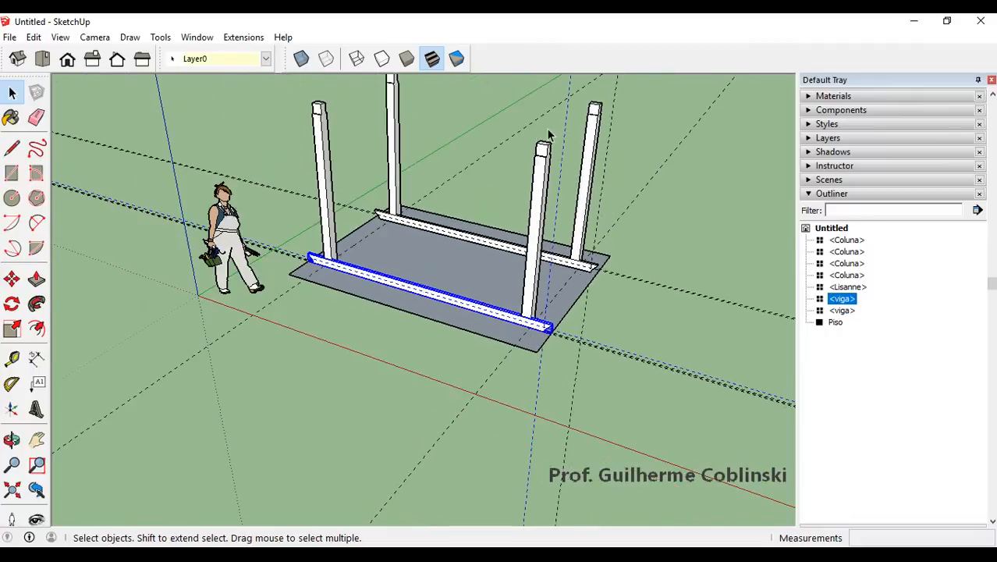
Select the front and back viga beams together.
scroll(545, 141, "up", 1)
scroll(596, 382, "up", 1)
middle_click_drag(581, 382, 437, 374)
scroll(473, 380, "up", 3)
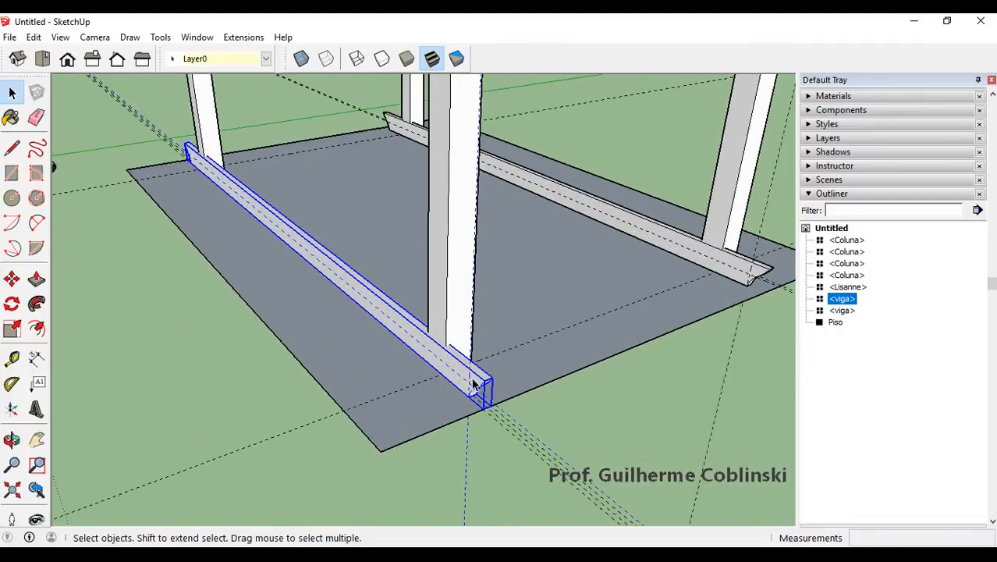
scroll(286, 319, "down", 2)
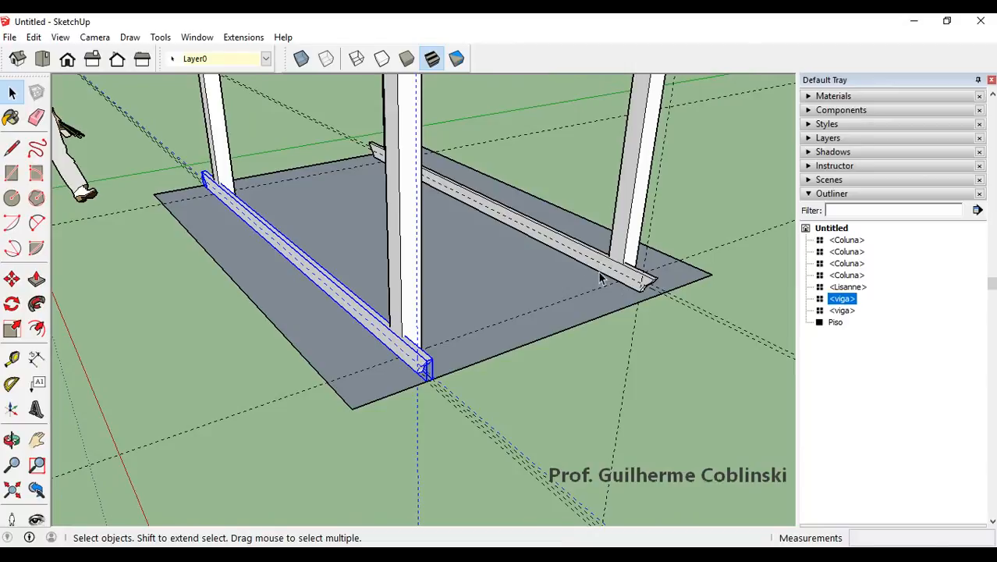
left_click(9, 94)
scroll(456, 355, "up", 3)
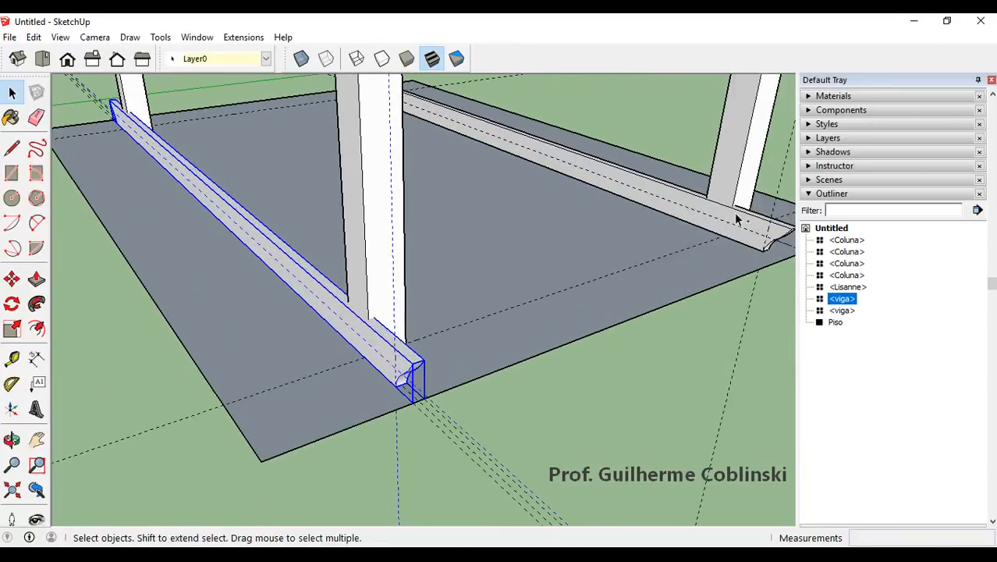
left_click(669, 195, "ctrl")
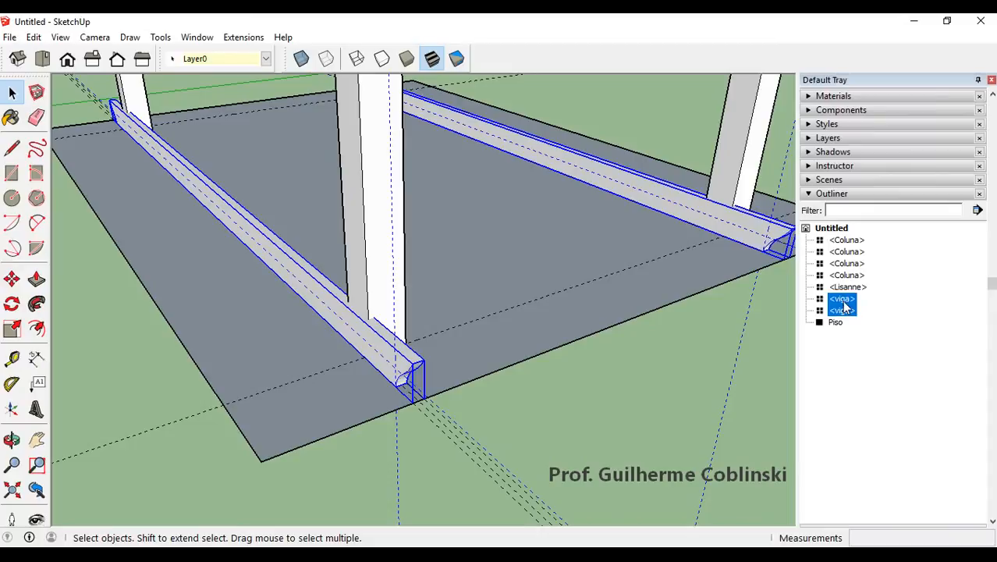
left_click(844, 300)
left_click(847, 310)
left_click(844, 299)
left_click(848, 311)
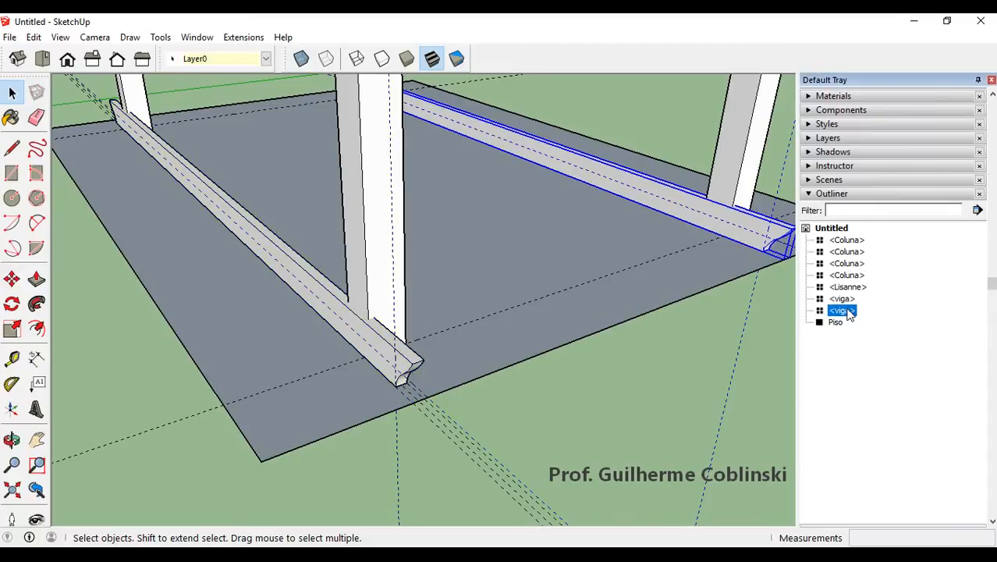
left_click(842, 299, "ctrl")
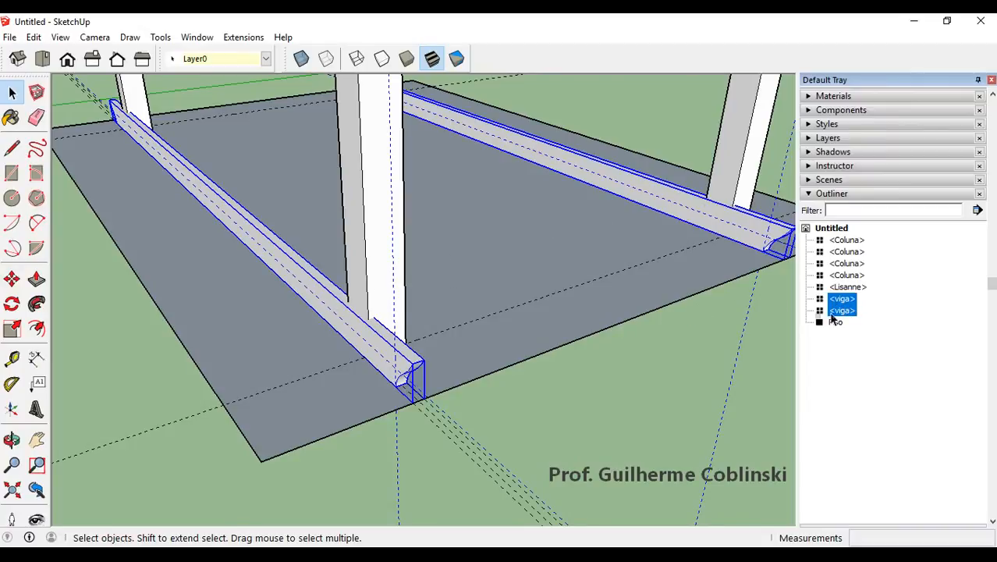
Start moving both selected viga beams, using a point on the front beam's lower outer edge as the base point.
middle_click_drag(449, 296, 437, 318)
scroll(437, 318, "down", 2)
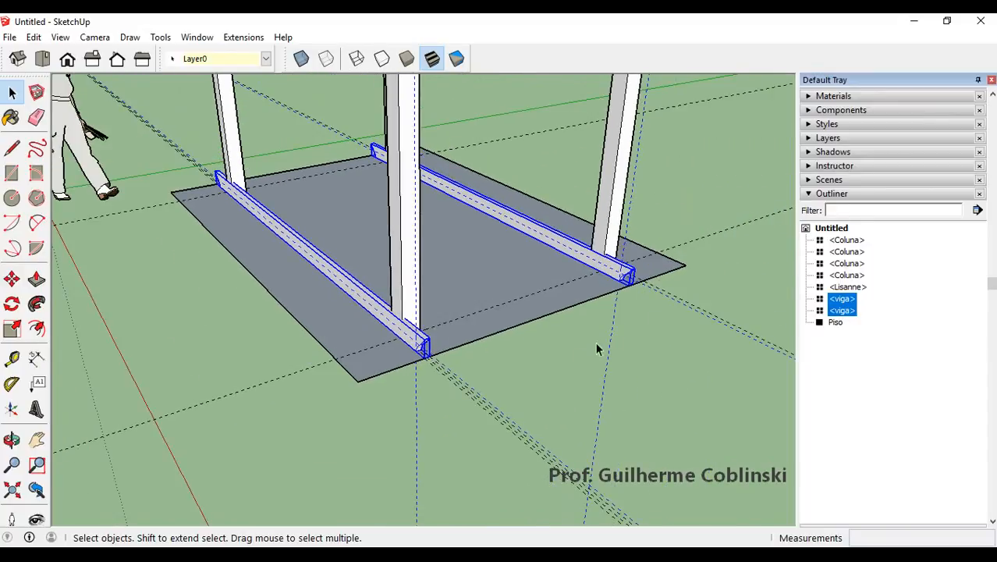
scroll(562, 412, "down", 5)
scroll(483, 378, "up", 3)
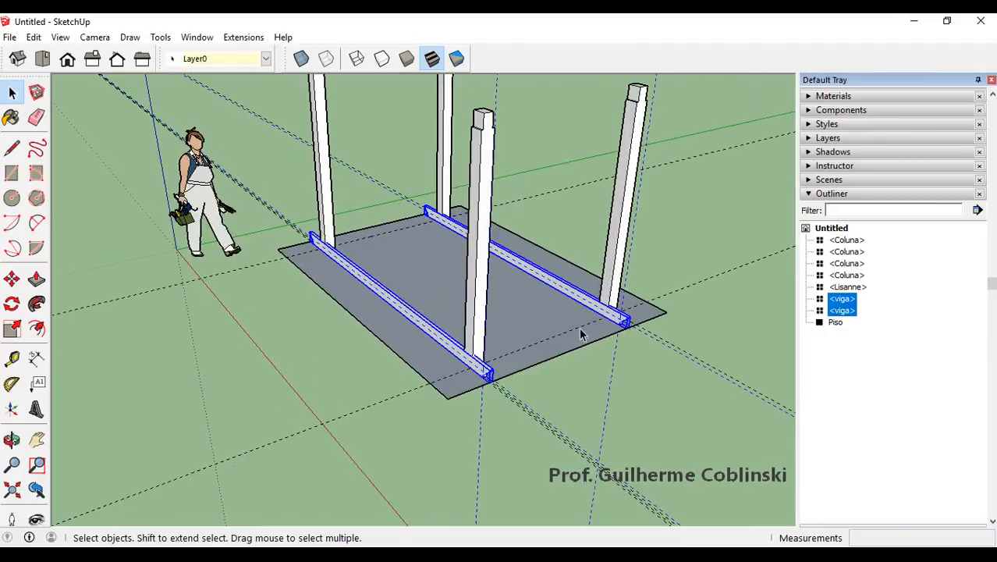
scroll(575, 340, "up", 1)
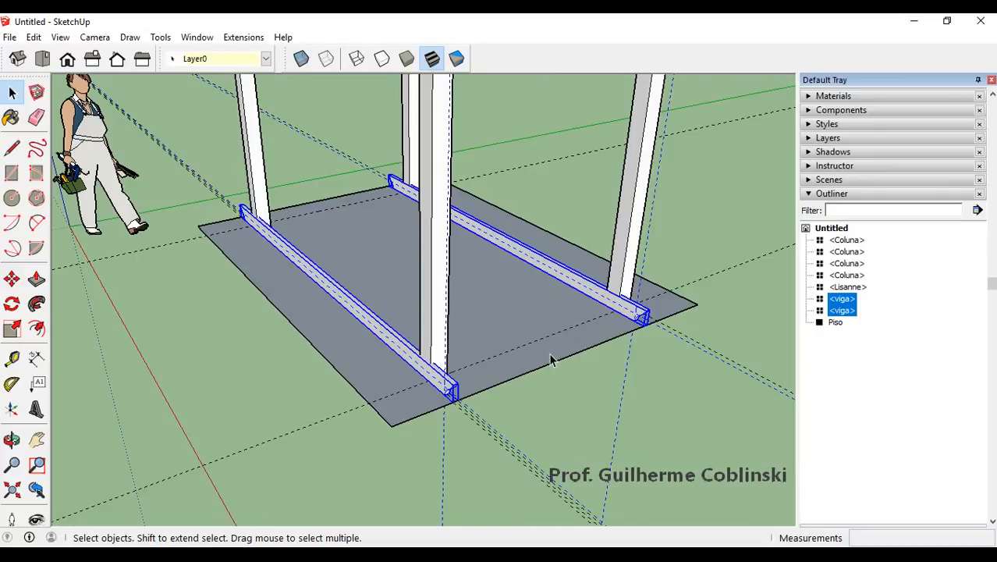
left_click(12, 282)
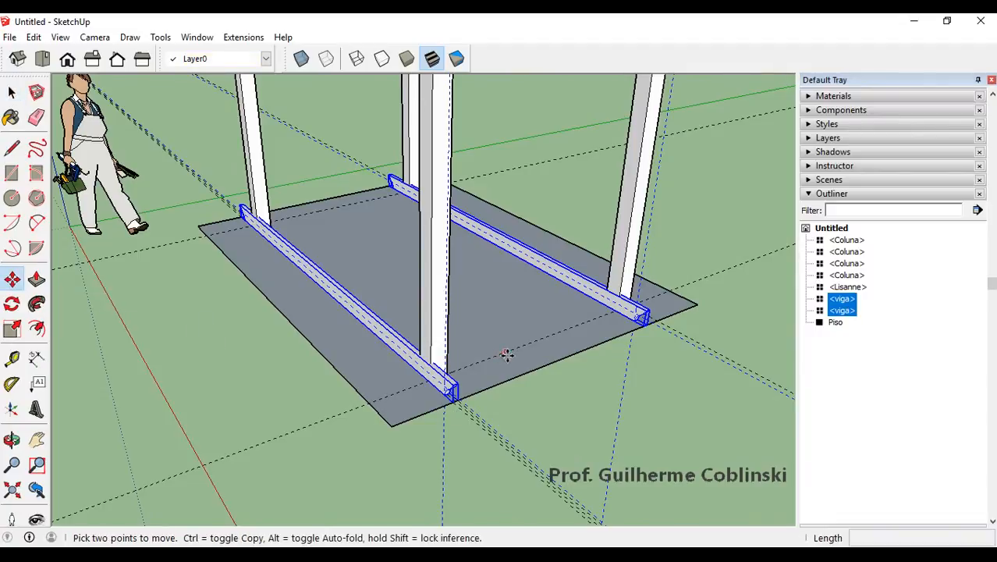
middle_click_drag(483, 436, 478, 450)
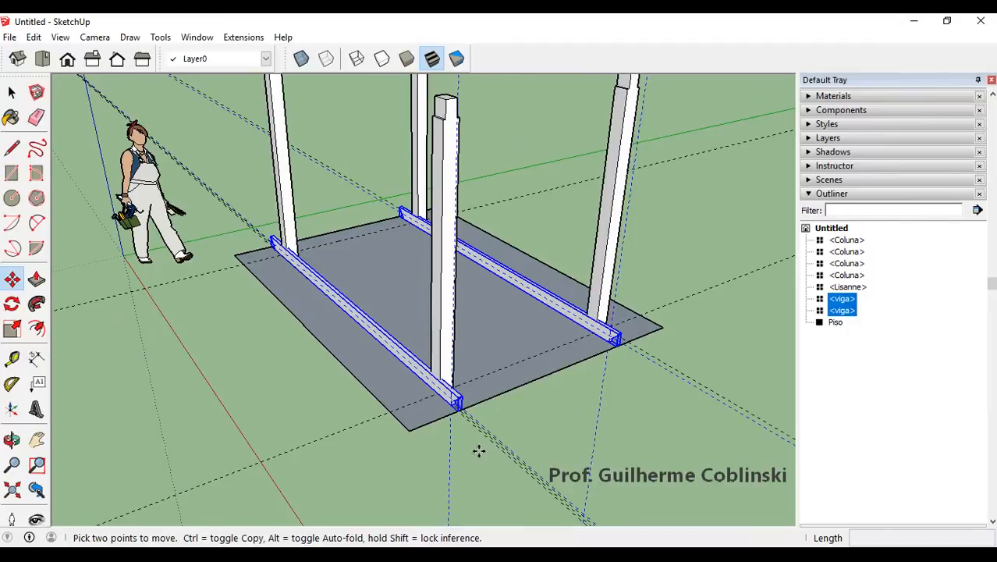
scroll(478, 451, "down", 3)
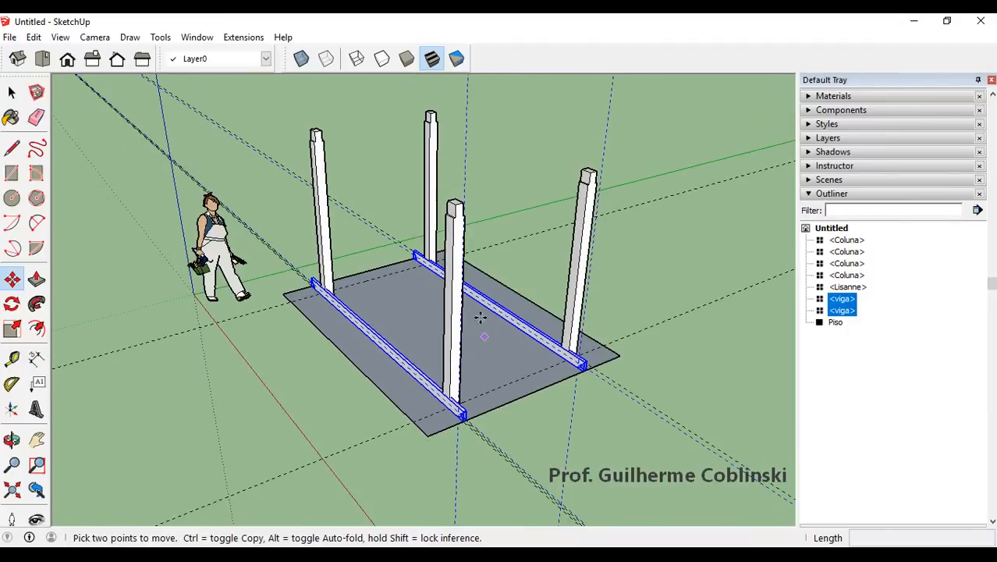
scroll(458, 377, "up", 5)
scroll(449, 413, "up", 4)
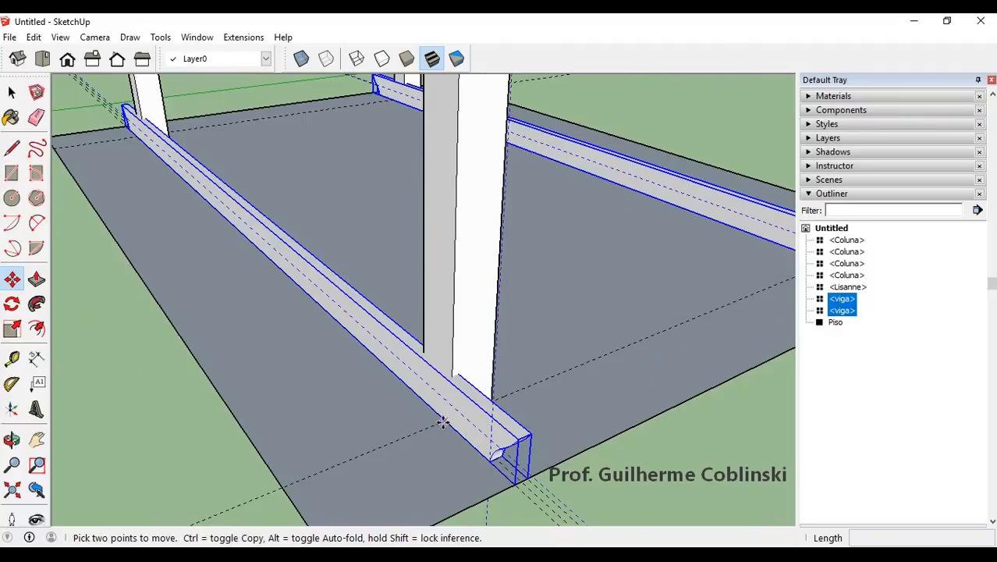
scroll(443, 422, "down", 5)
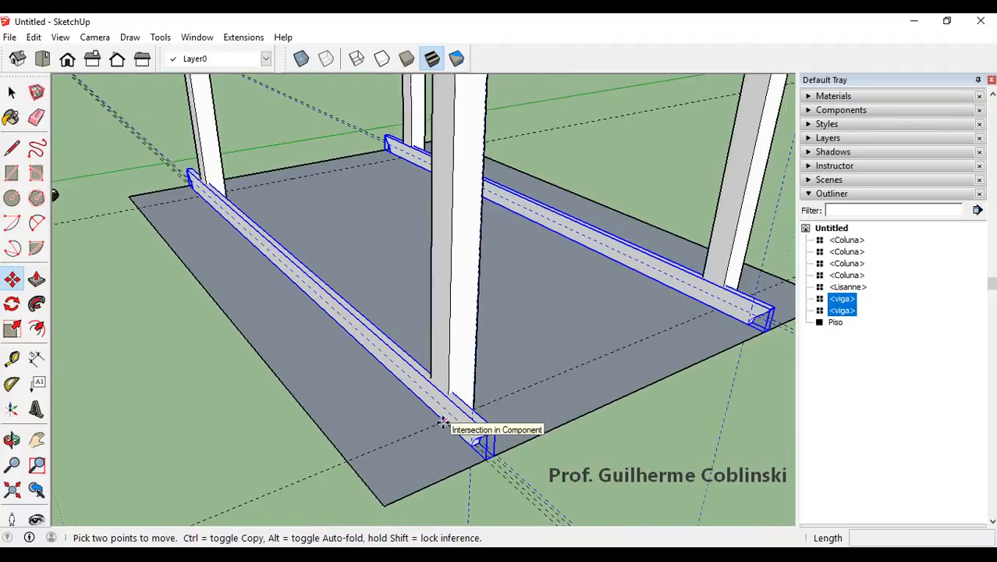
scroll(448, 148, "up", 4)
scroll(443, 114, "up", 6)
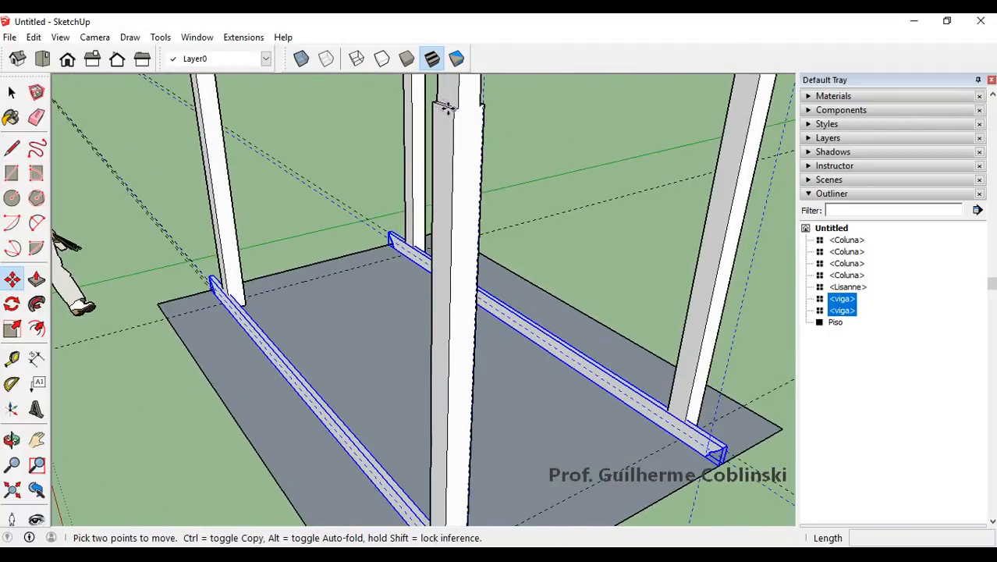
middle_click_drag(439, 121, 435, 111)
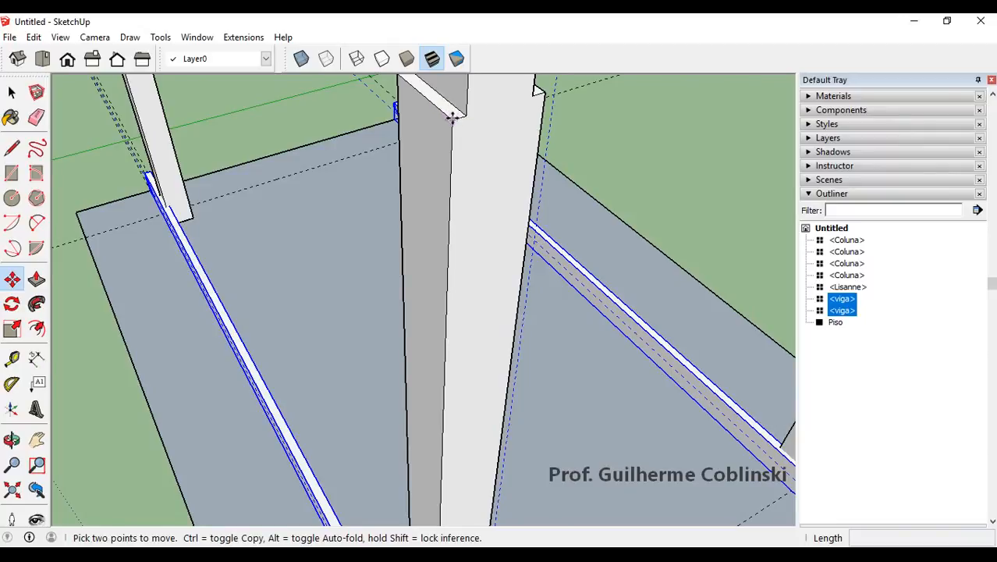
scroll(451, 117, "down", 10)
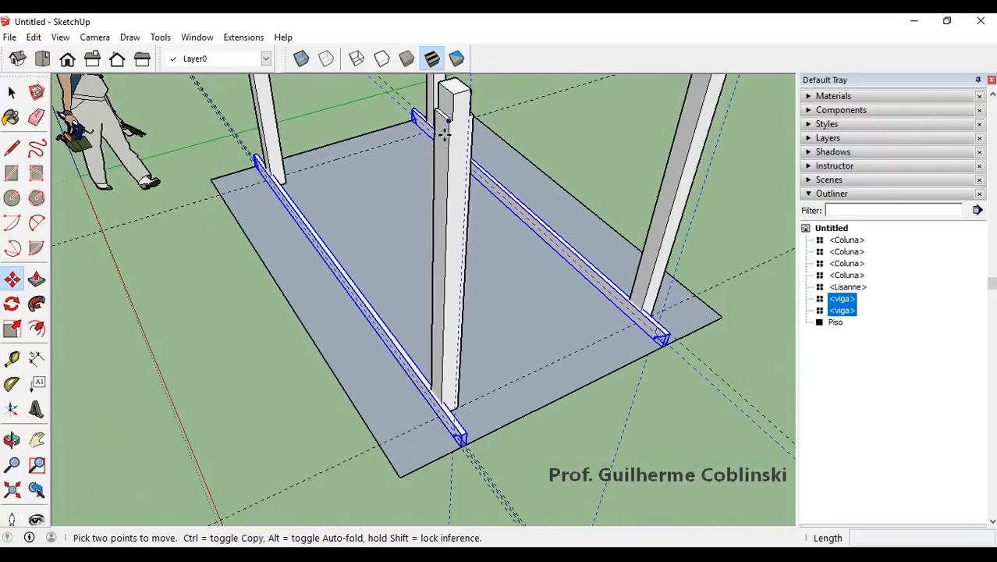
scroll(442, 401, "up", 6)
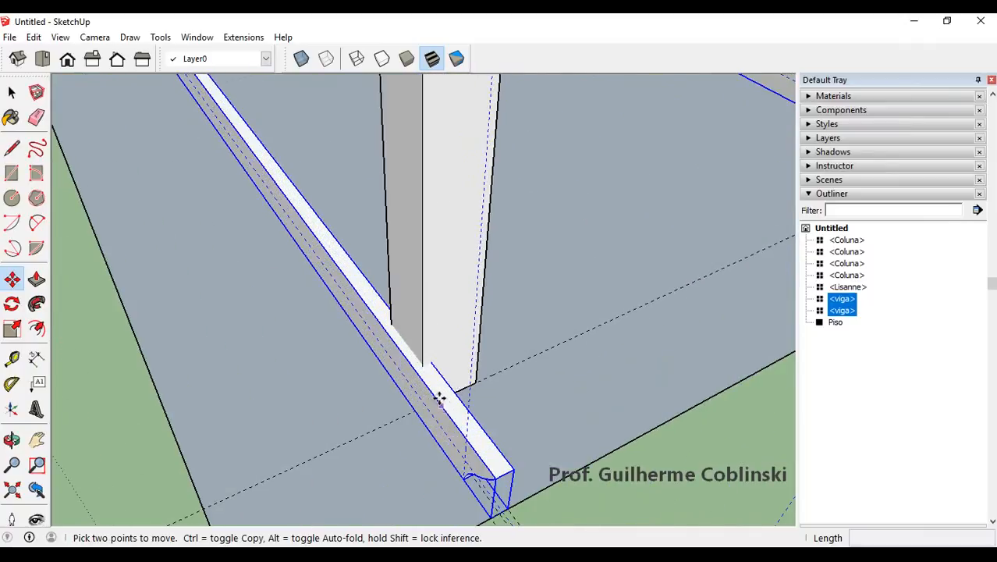
middle_click_drag(439, 398, 378, 351)
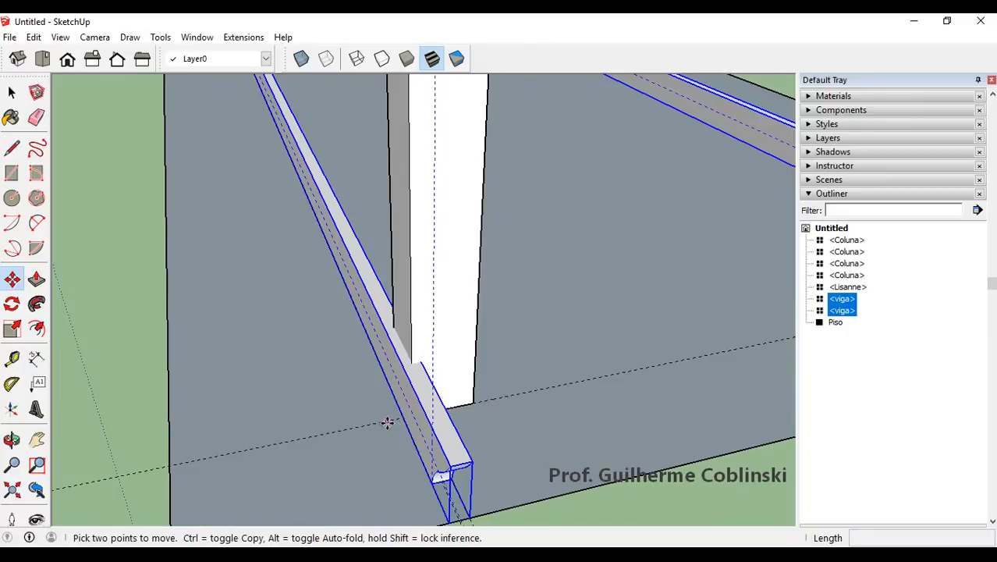
middle_click_drag(389, 421, 445, 407)
scroll(412, 411, "up", 2)
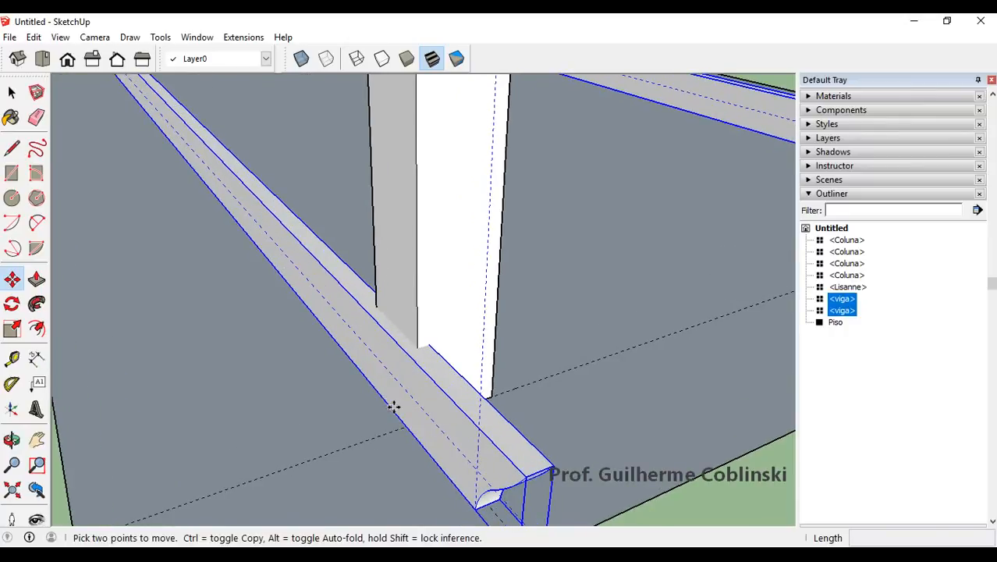
left_click(328, 334)
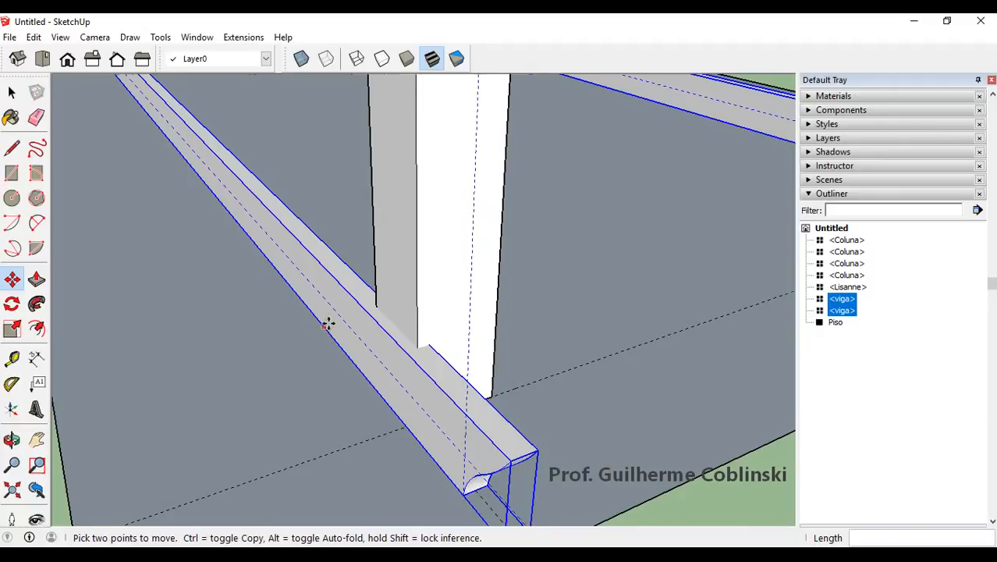
Lift both beams straight up along the blue axis to the notched tops of the columns.
scroll(328, 328, "down", 3)
scroll(328, 326, "down", 4)
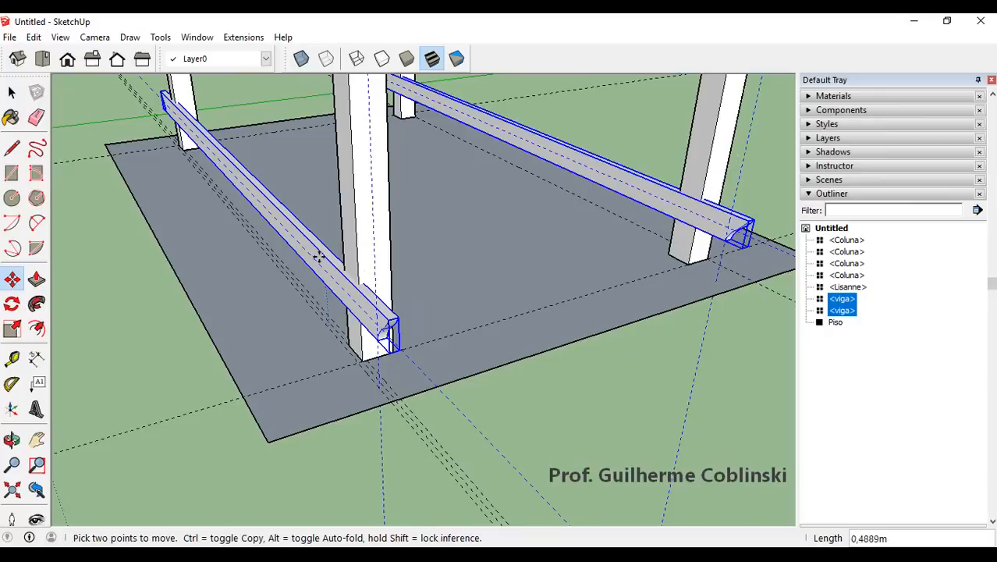
scroll(318, 267, "up", 1)
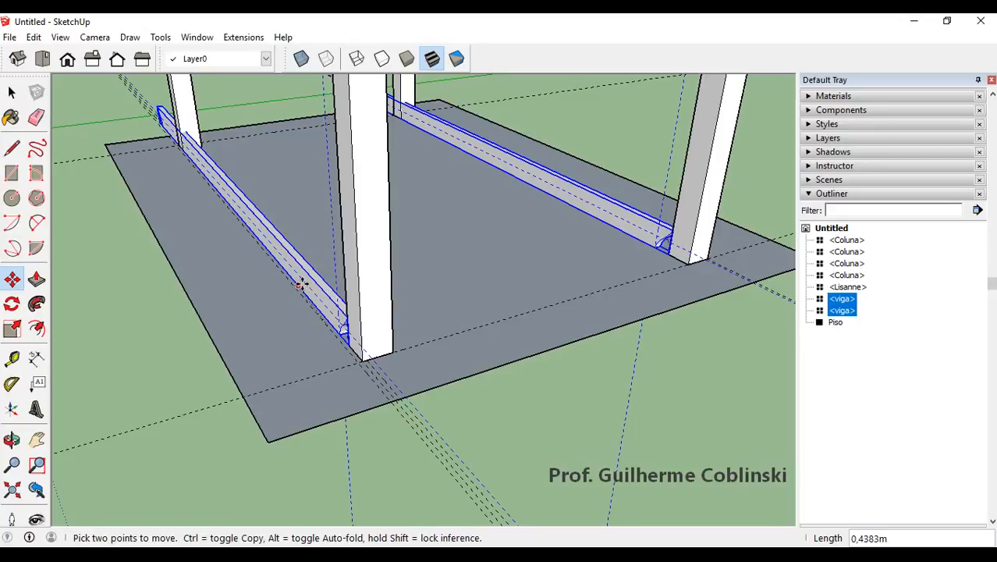
scroll(304, 284, "down", 3)
scroll(374, 231, "up", 3)
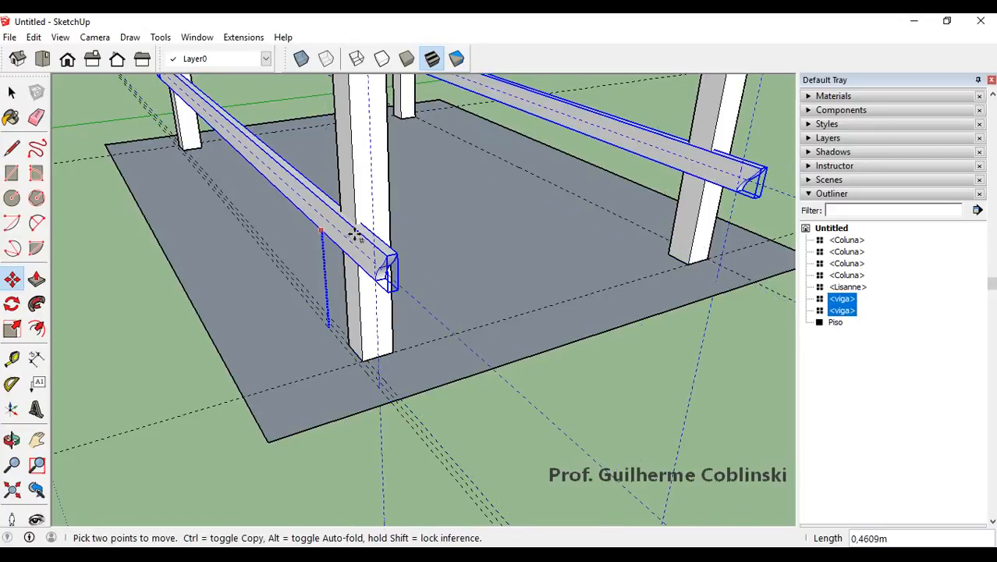
scroll(323, 283, "down", 6)
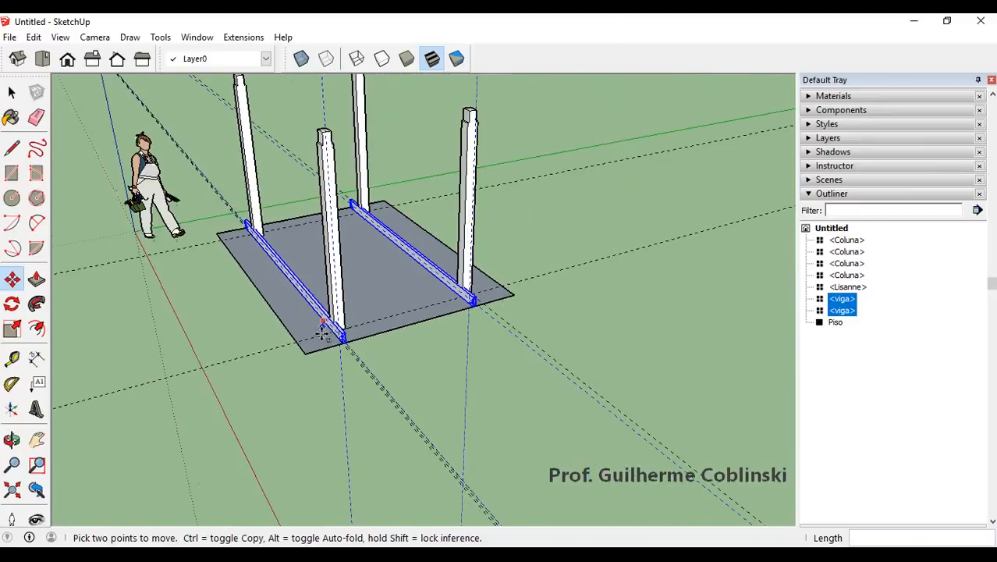
scroll(324, 167, "up", 5)
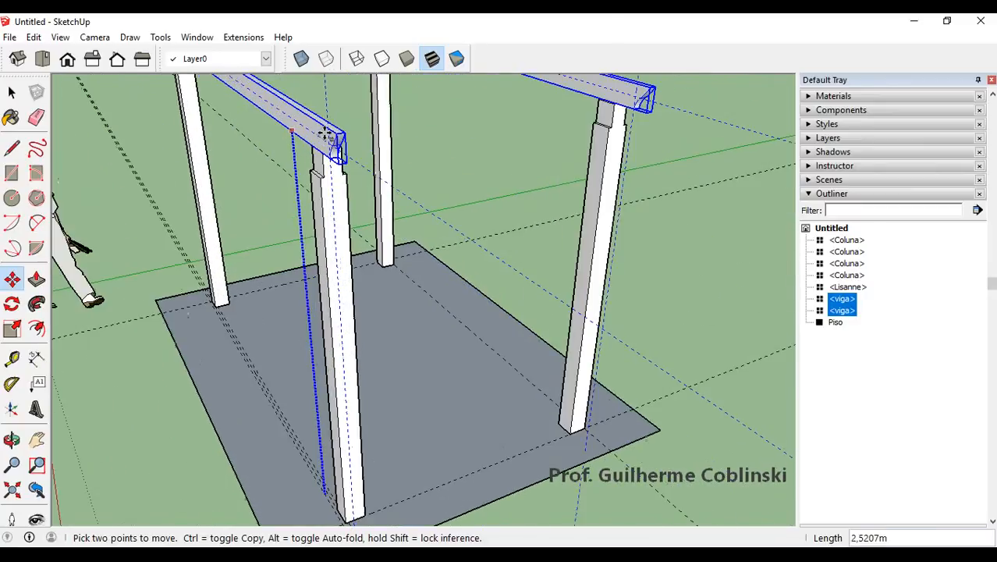
scroll(315, 176, "up", 2)
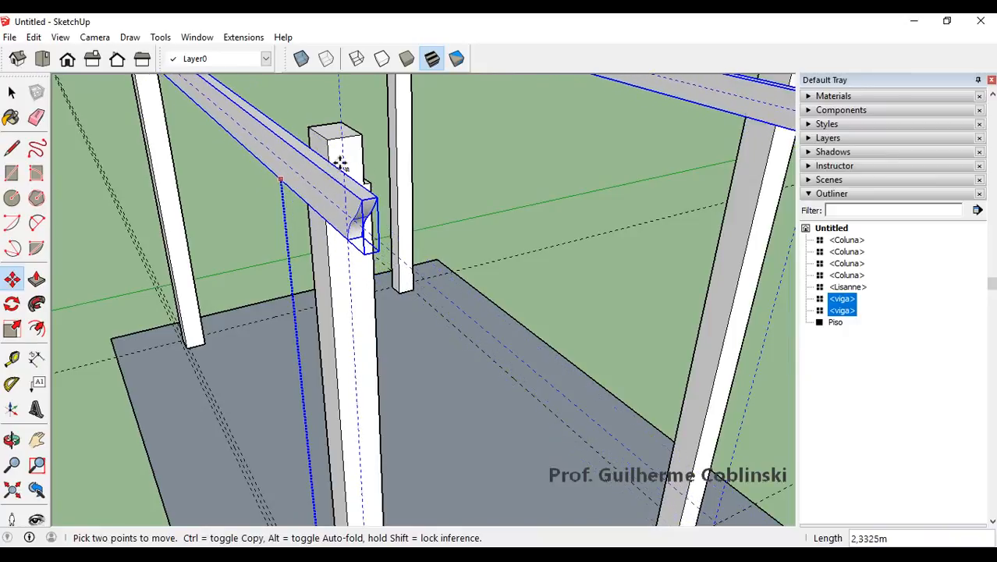
middle_click_drag(363, 185, 410, 183)
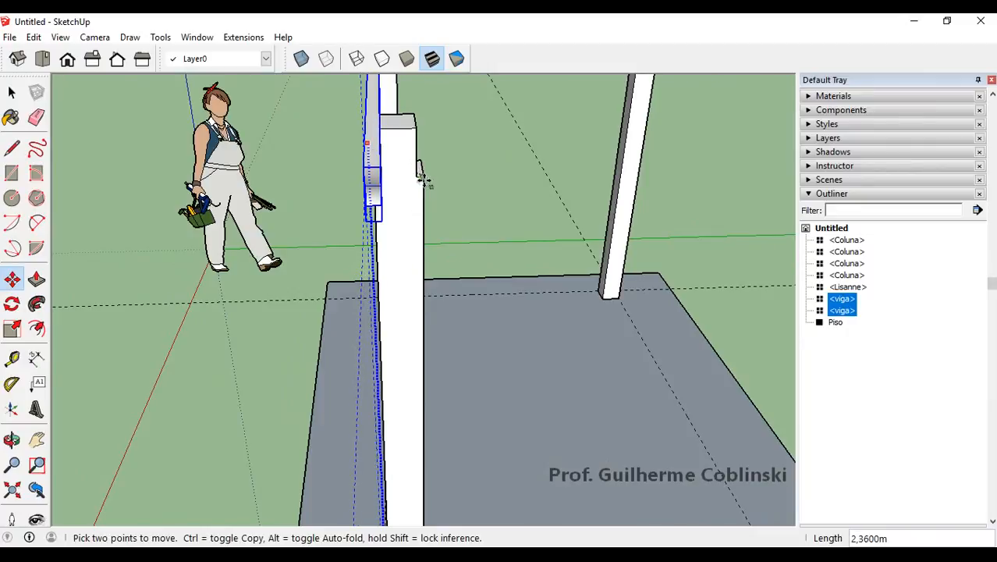
middle_click_drag(425, 170, 434, 223)
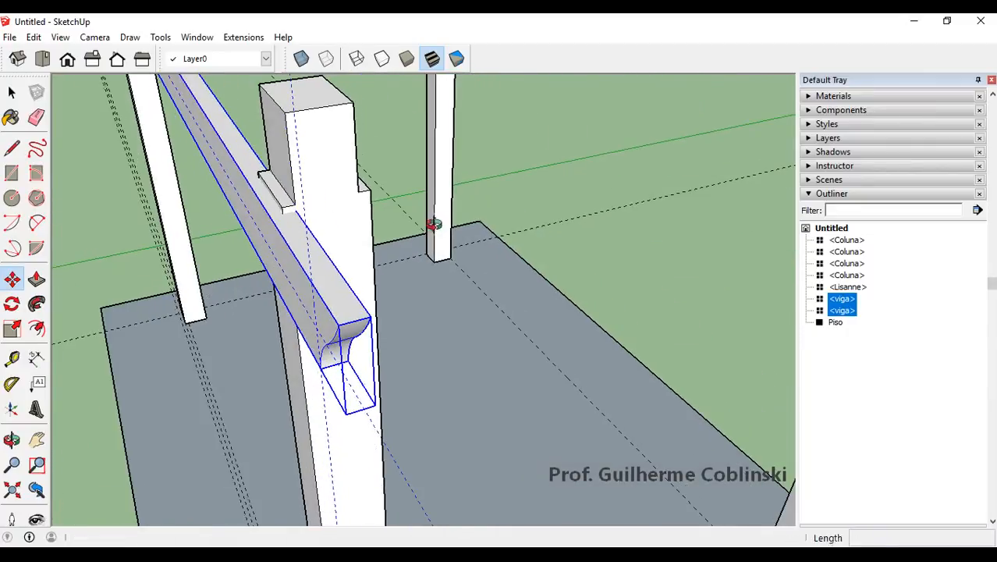
scroll(434, 223, "down", 1)
scroll(353, 214, "down", 1)
scroll(369, 207, "up", 1)
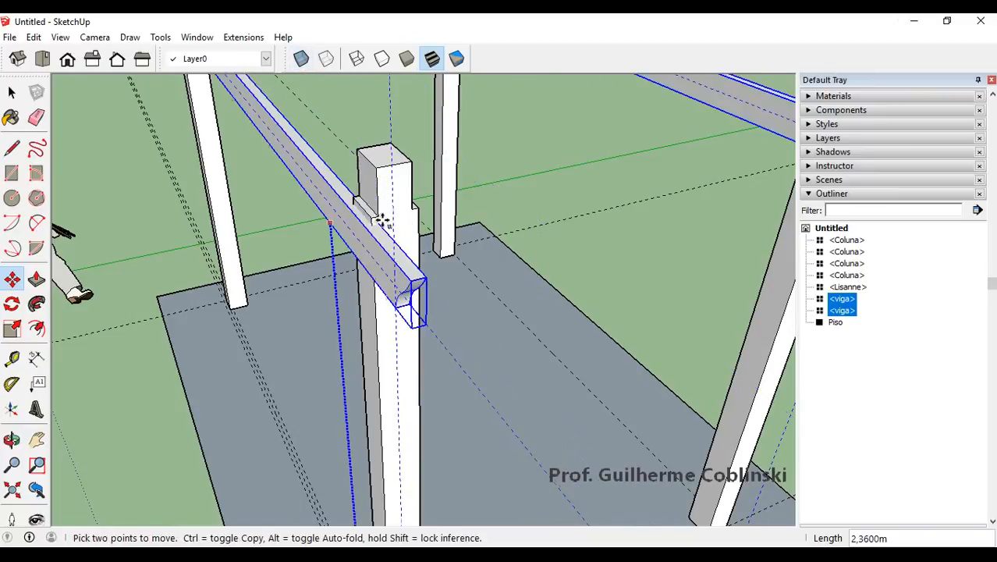
Turn on X-ray faces and place both beams on the columns' notch shoulders, 2.36 m above their starting position.
middle_click_drag(413, 210, 521, 224)
left_click(302, 60)
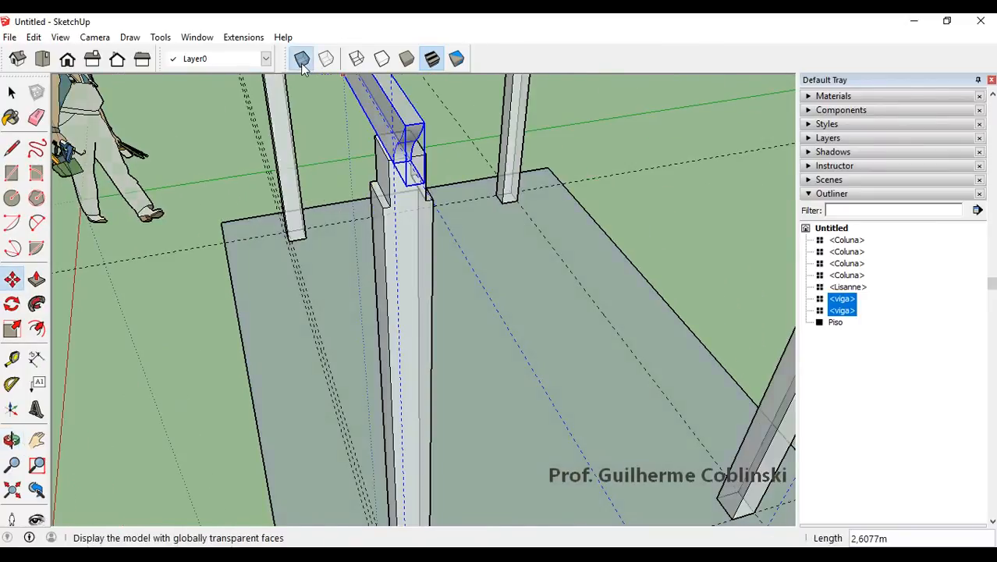
scroll(383, 191, "up", 2)
middle_click_drag(381, 198, 366, 223)
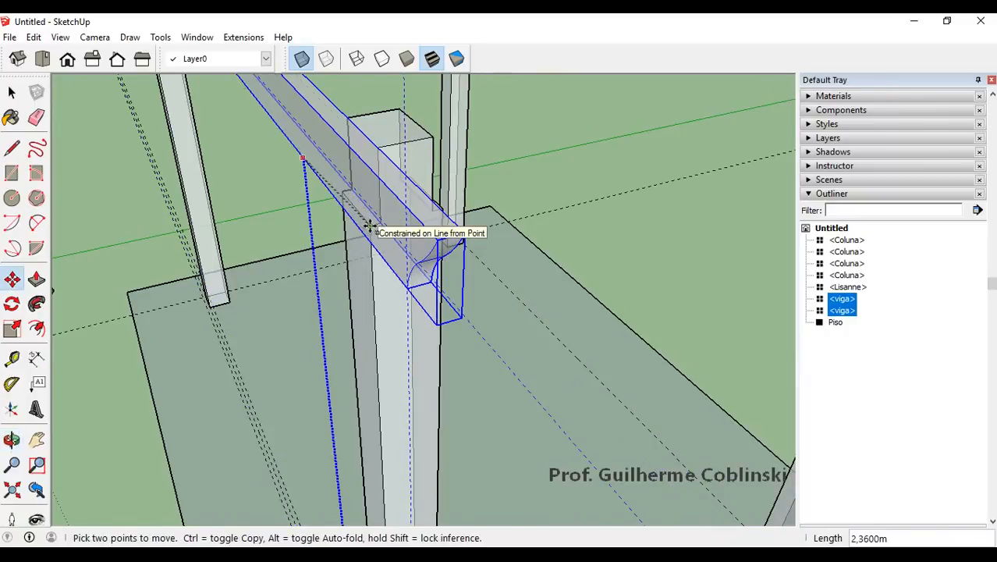
scroll(367, 223, "up", 2)
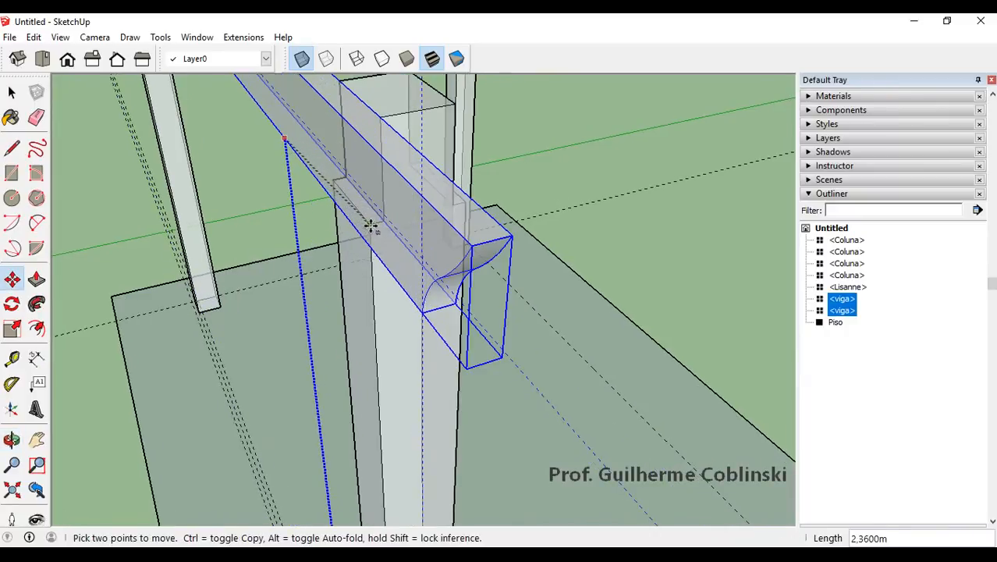
scroll(369, 224, "down", 1)
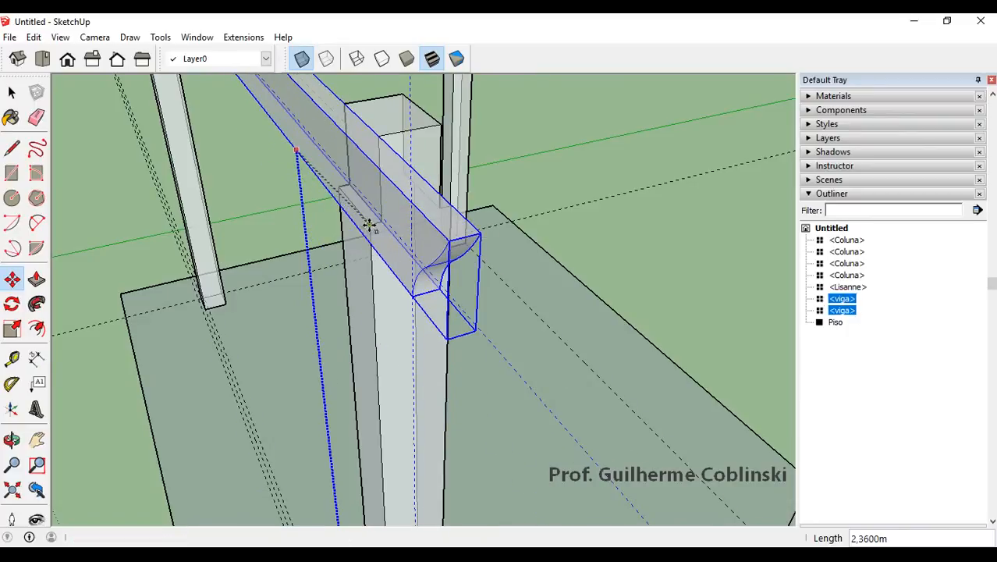
left_click(369, 224)
scroll(369, 224, "down", 3)
mouse_move(369, 224)
middle_mouse_down()
mouse_move(327, 123)
mouse_move(327, 156)
mouse_move(368, 205)
middle_mouse_up()
scroll(370, 209, "down", 1)
scroll(371, 212, "down", 5)
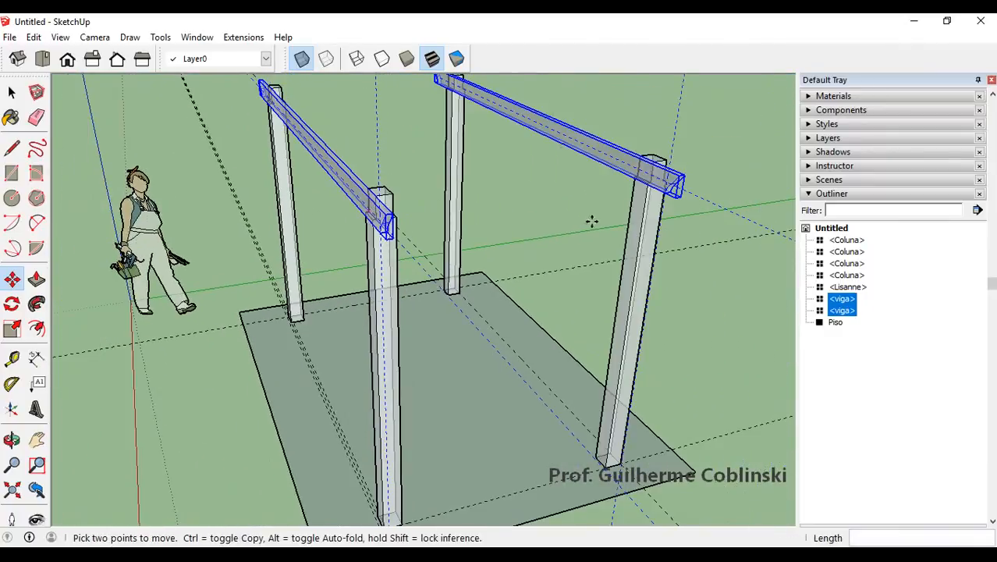
Turn off X-ray faces so the model's surfaces display as opaque again.
middle_click_drag(590, 219, 408, 113)
scroll(408, 113, "up", 4)
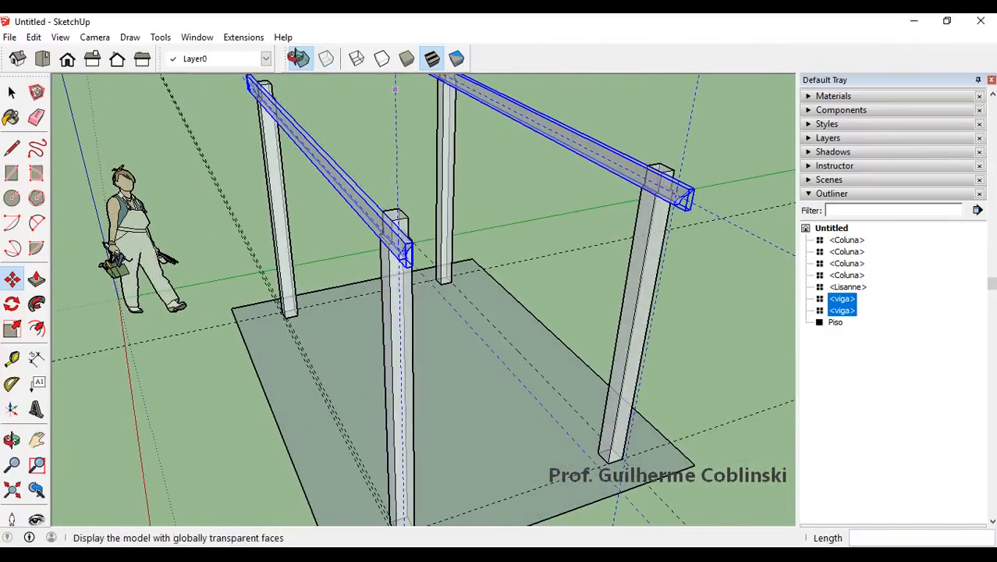
left_click(302, 60)
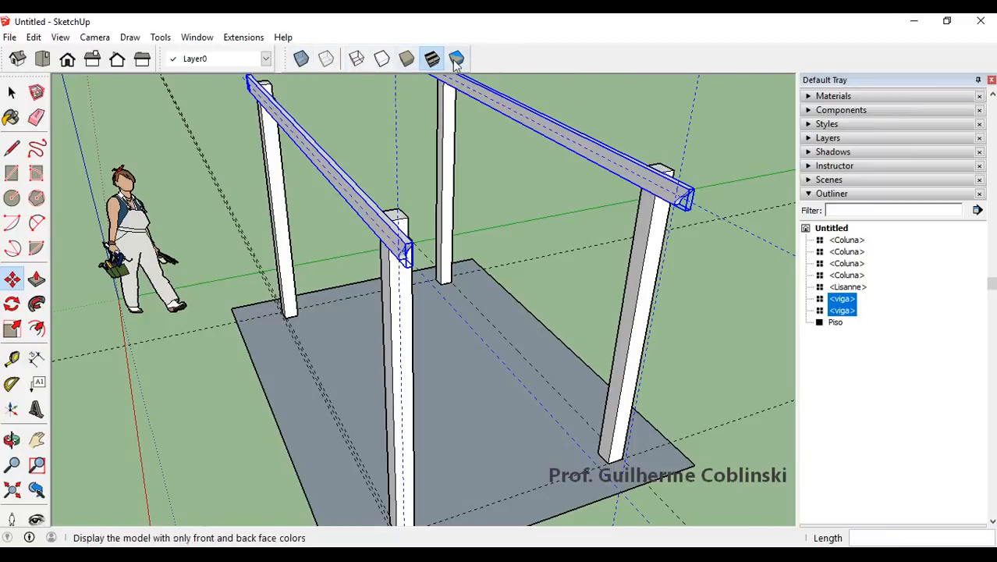
Compare the Back Edges and X-ray display styles on the structure, returning to opaque faces.
left_click(304, 63)
left_click(326, 59)
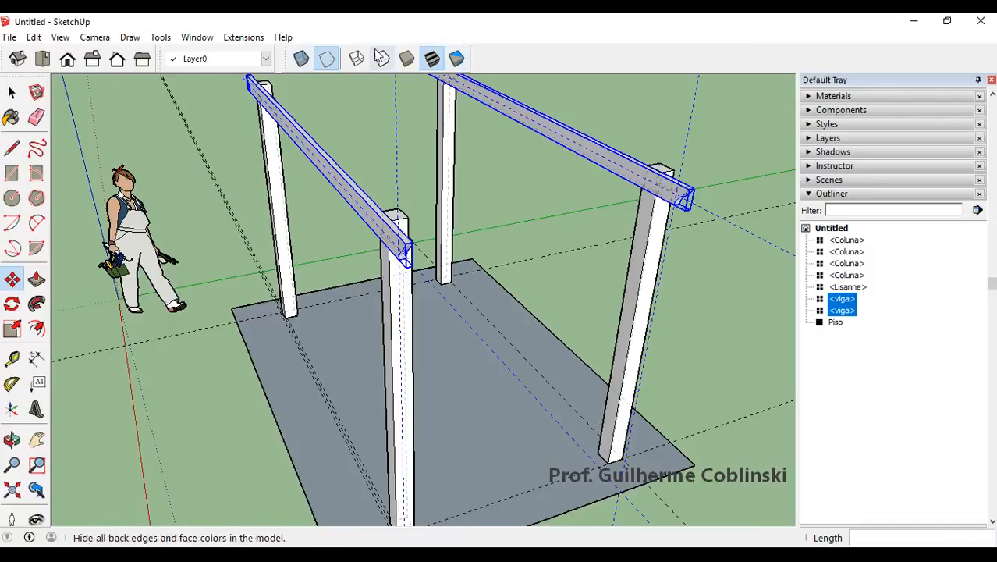
left_click(302, 60)
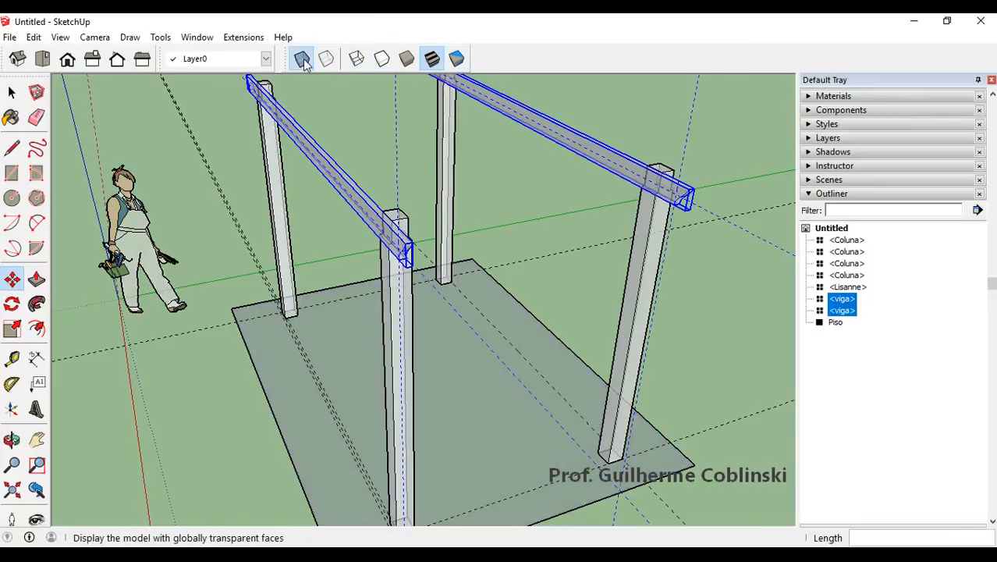
left_click(303, 58)
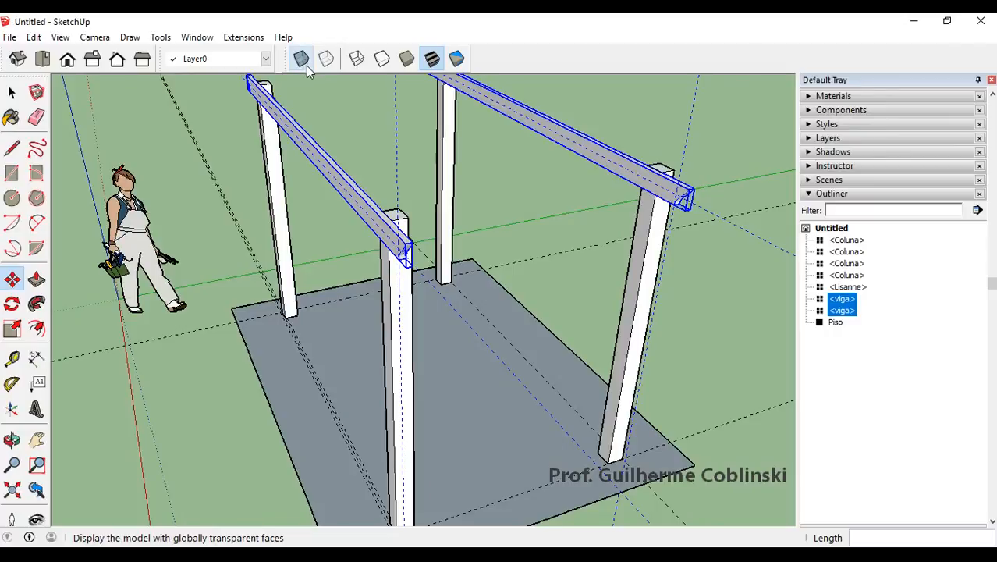
Reselect the two viga beams resting on the columns, viewing the structure from the notched column ends.
scroll(410, 136, "down", 2)
middle_click_drag(411, 136, 339, 240)
scroll(401, 241, "up", 5)
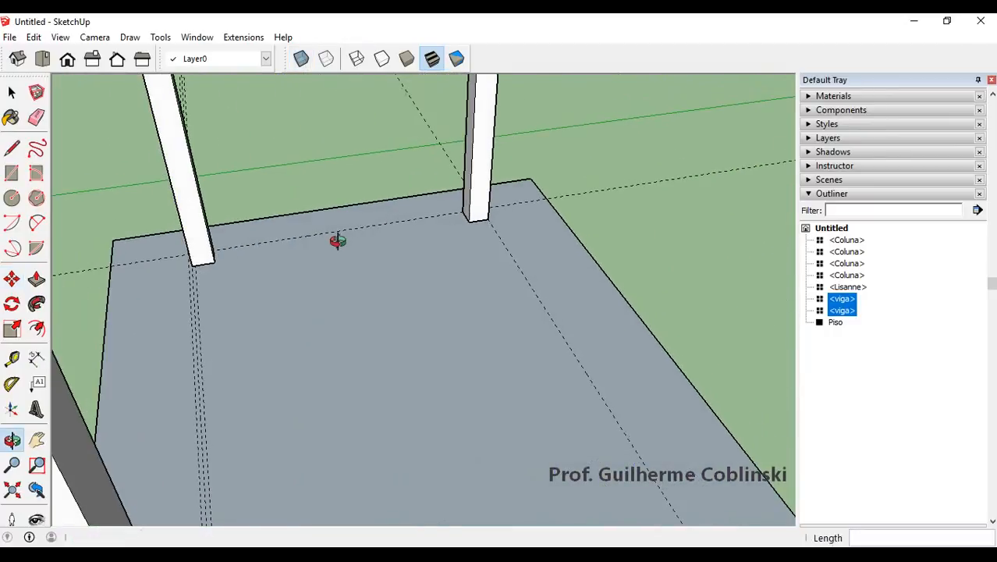
scroll(333, 244, "down", 3)
middle_click_drag(295, 270, 284, 193, "shift")
scroll(287, 202, "up", 2)
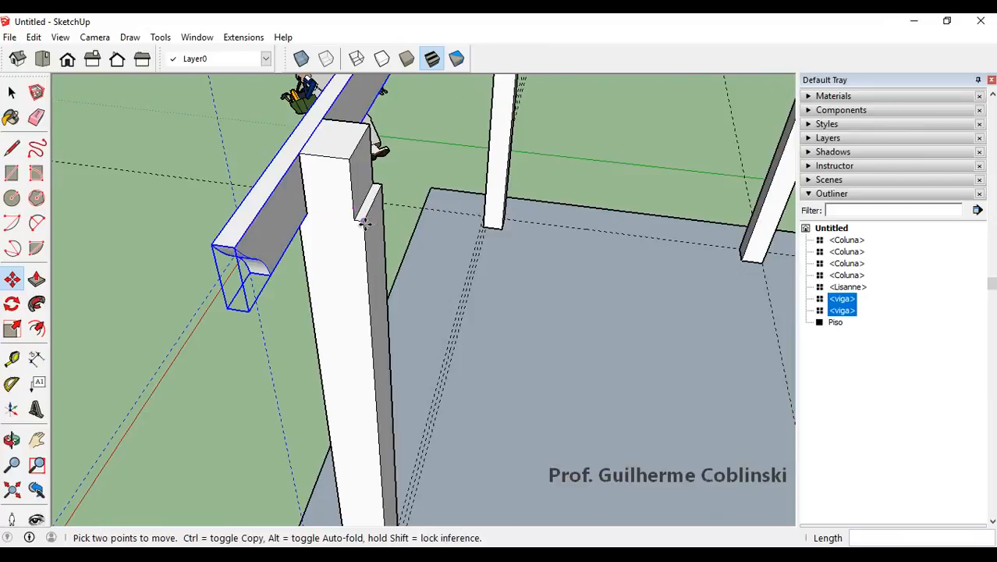
left_click(12, 92)
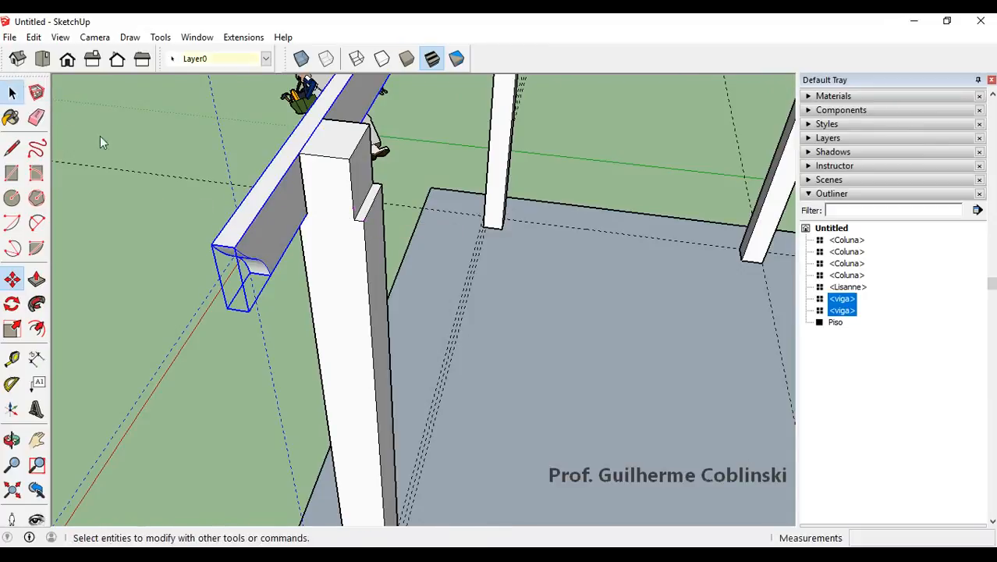
scroll(204, 223, "down", 2)
left_click(227, 218)
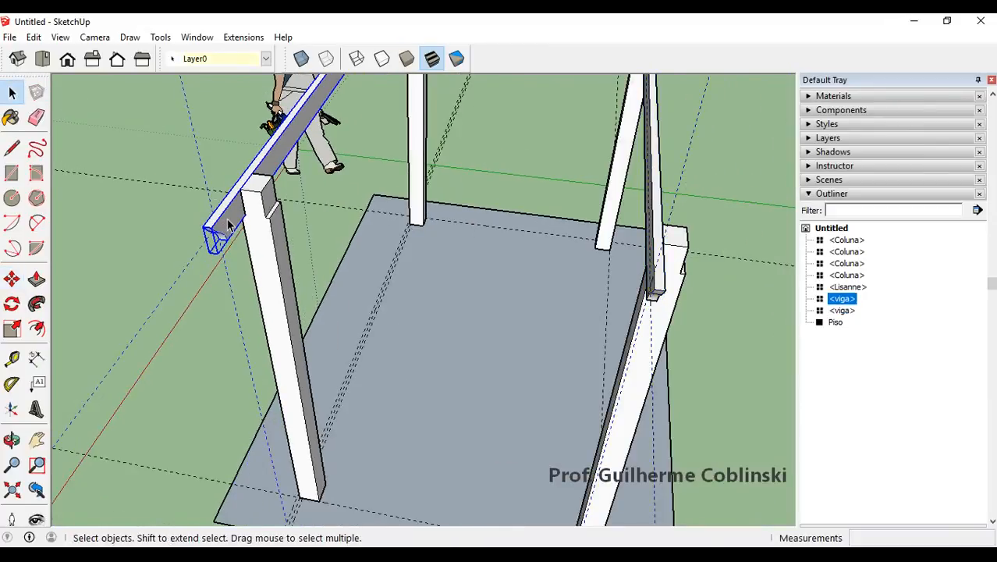
scroll(227, 219, "up", 2)
scroll(229, 213, "down", 3)
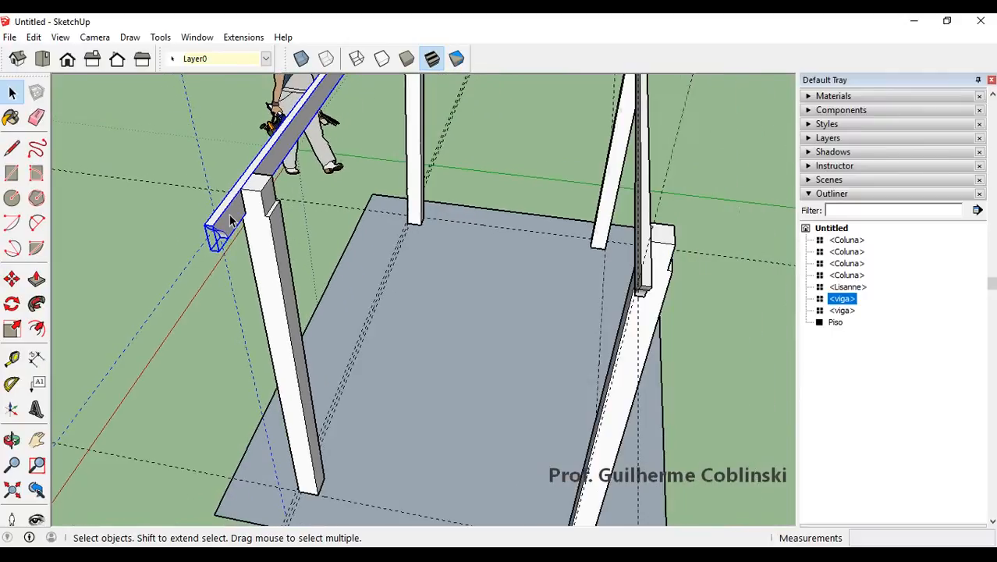
middle_click_drag(440, 228, 503, 257)
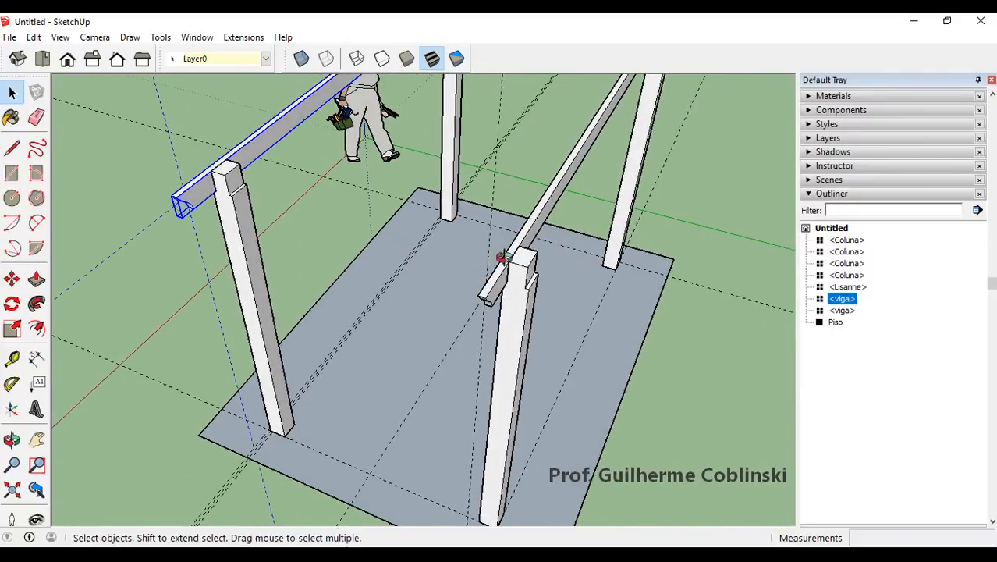
left_click(557, 203, "shift")
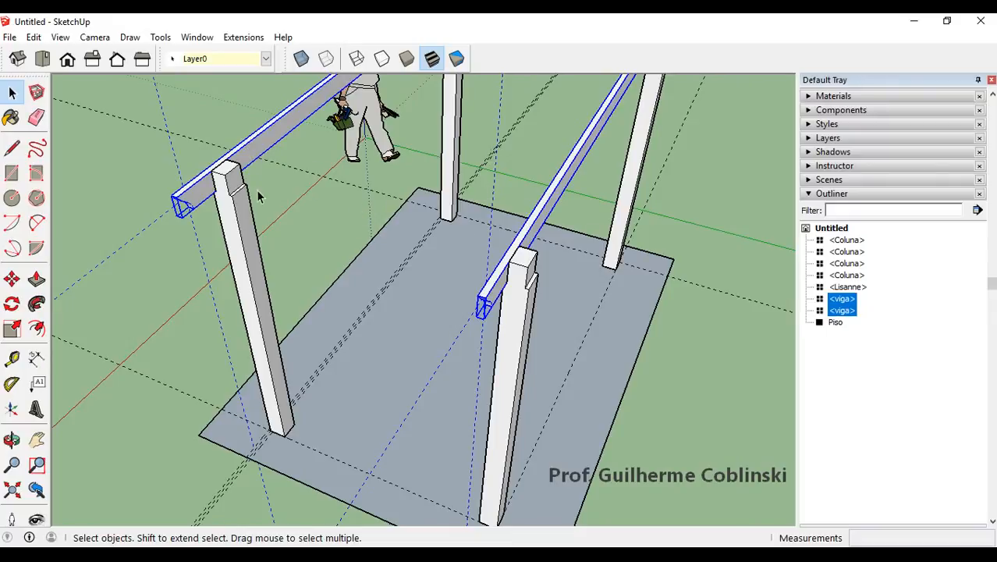
Copy both selected beams 0.12 m along the green axis onto the notches on the columns' opposite faces.
scroll(223, 195, "up", 2)
key("m")
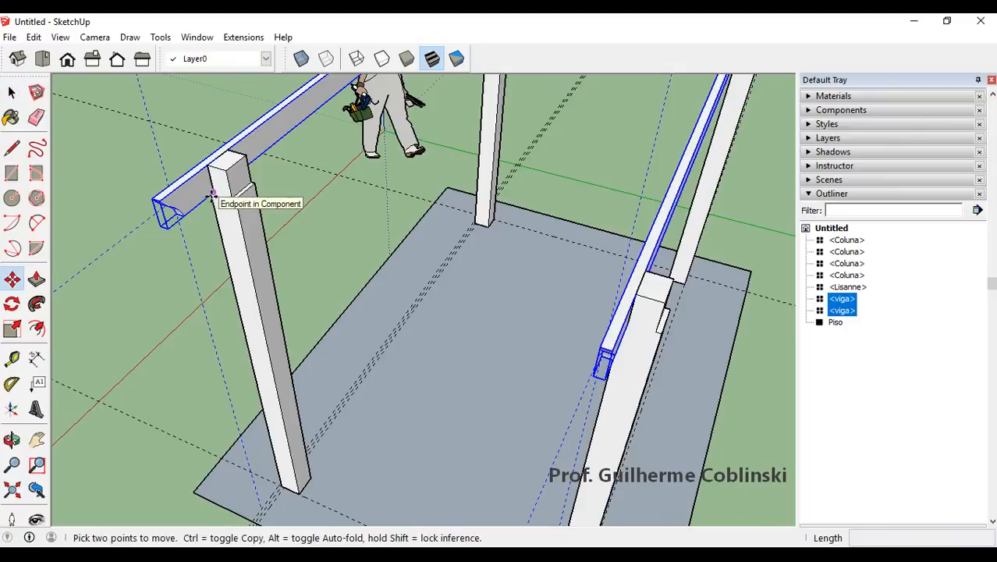
scroll(215, 192, "up", 4)
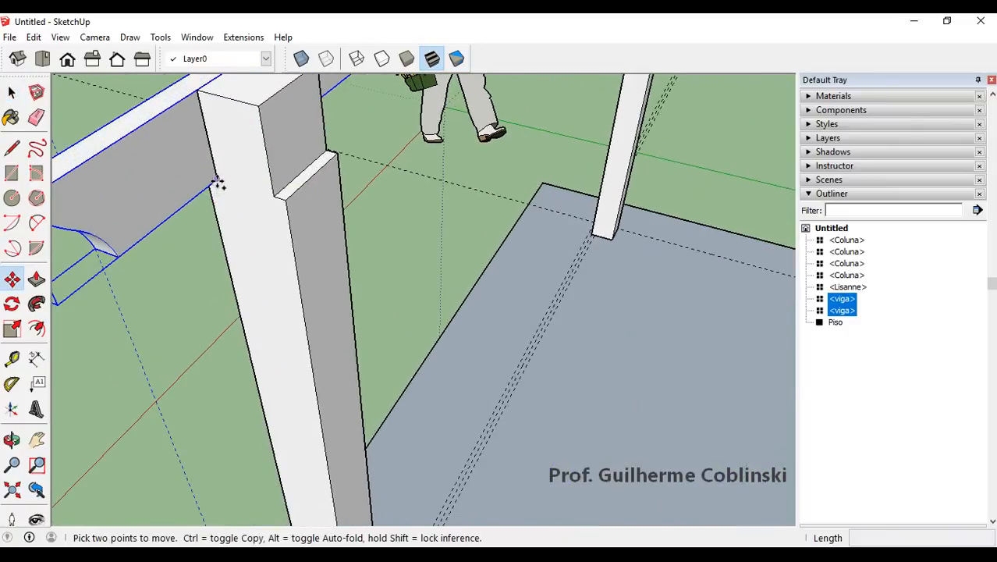
key("ctrl")
left_click(217, 181)
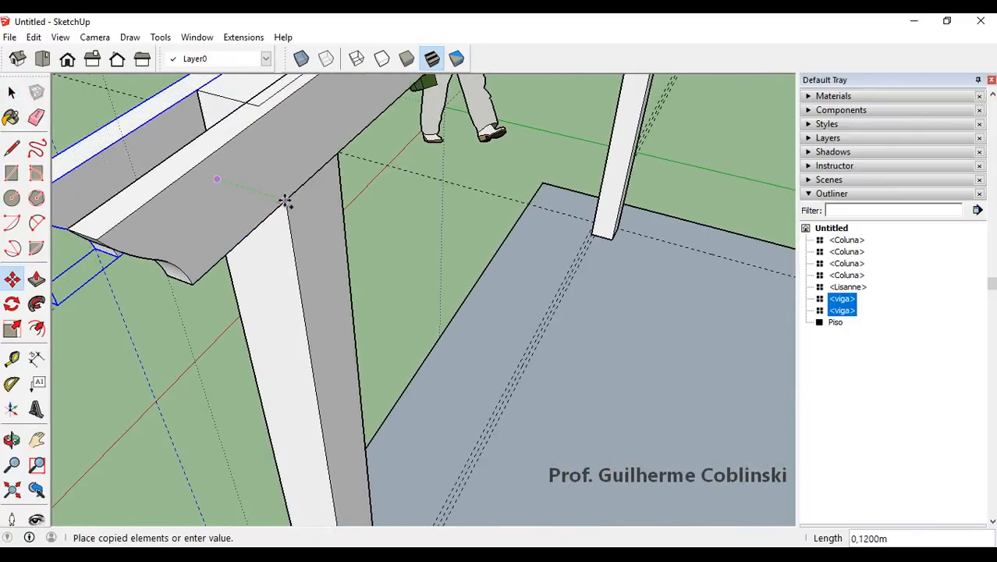
left_click(283, 197)
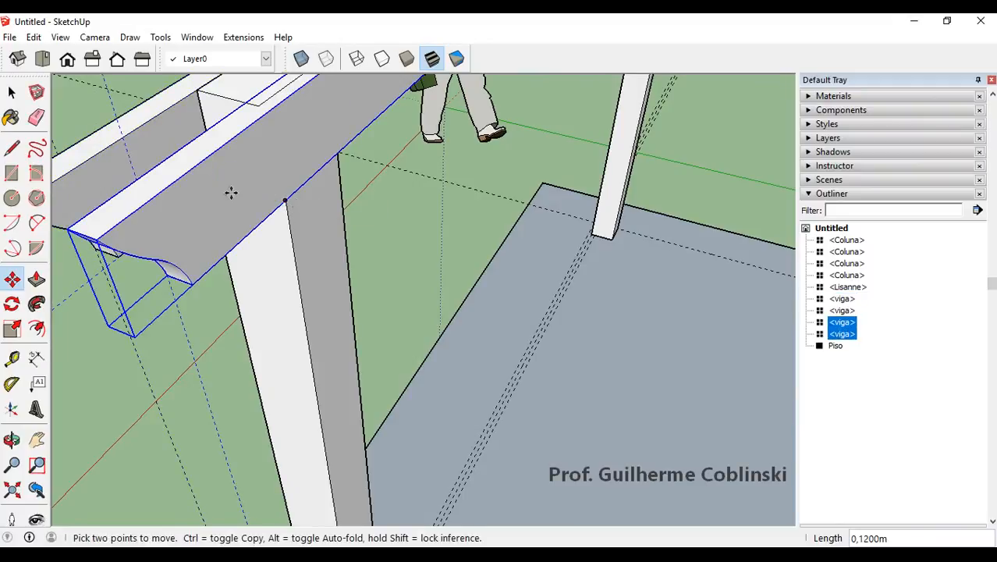
Examine from below how the underside of the copied beam meets the column's notch shoulder.
scroll(226, 192, "down", 3)
scroll(243, 184, "up", 3)
middle_click_drag(273, 210, 256, 226)
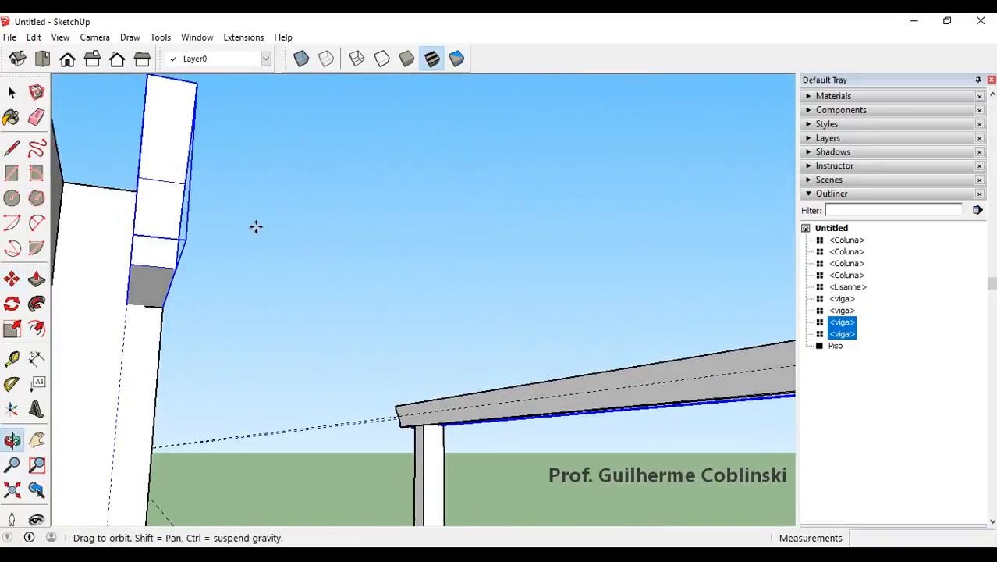
scroll(112, 325, "up", 2)
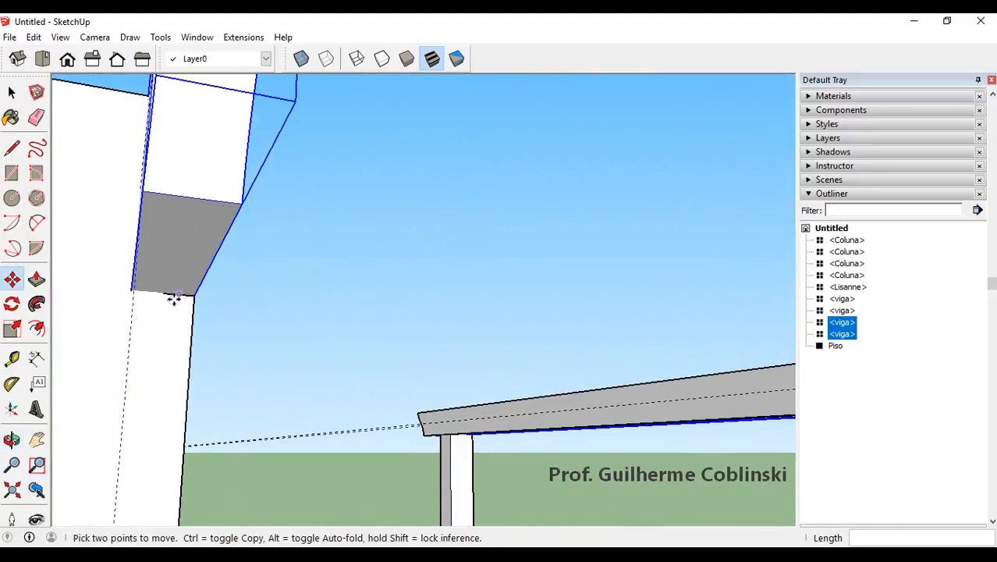
scroll(182, 293, "down", 2)
scroll(162, 302, "up", 2)
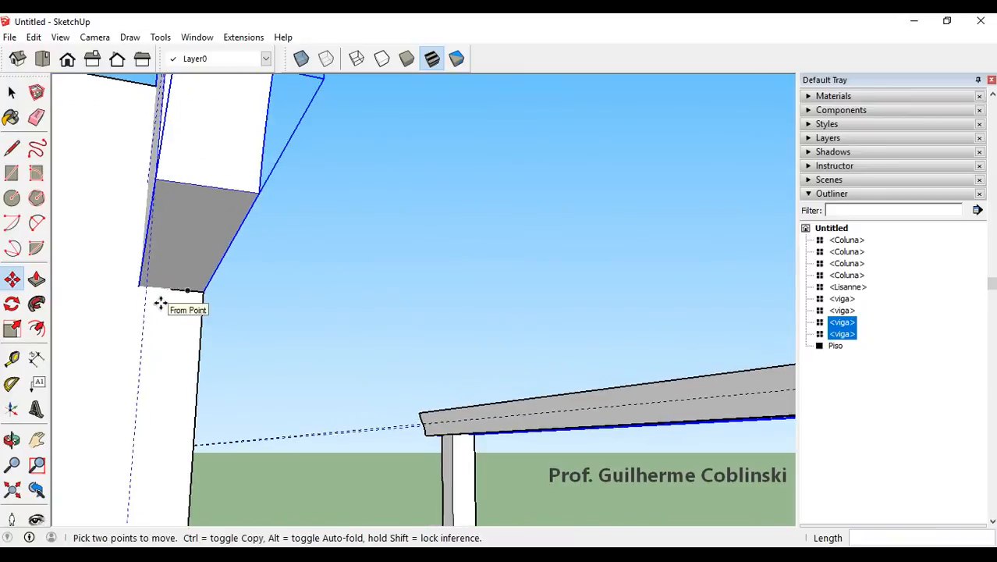
middle_click_drag(160, 300, 195, 307)
scroll(197, 304, "down", 1)
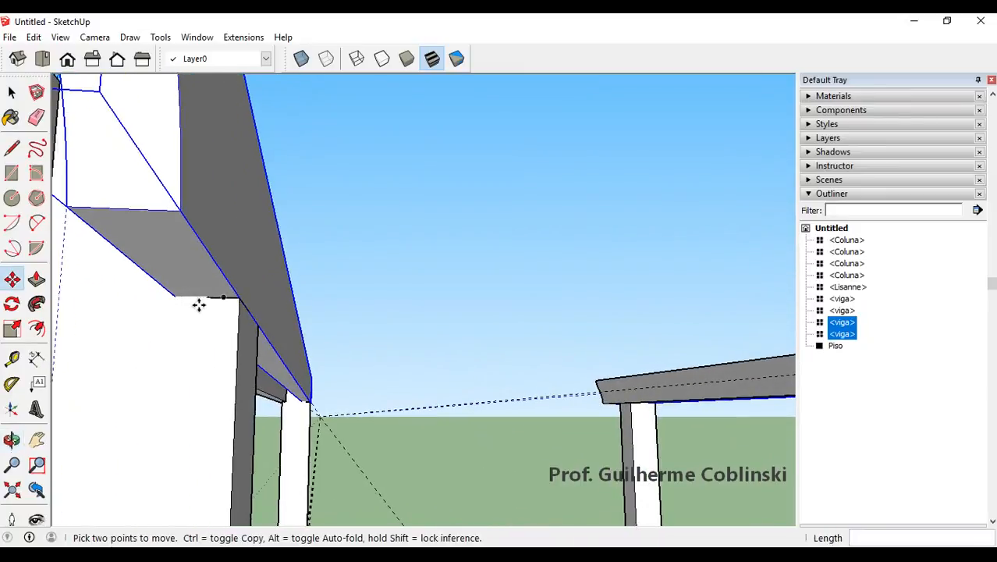
scroll(214, 305, "down", 1)
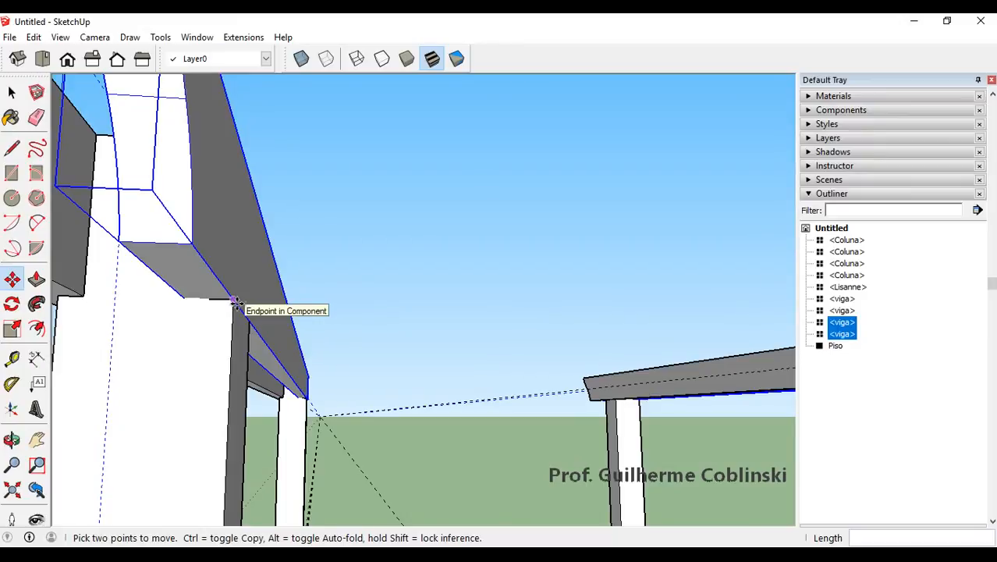
Delete the two copied beams, keeping the original pair.
middle_click_drag(237, 300, 138, 219)
scroll(175, 285, "up", 2)
middle_click_drag(252, 394, 287, 320)
scroll(244, 303, "up", 3)
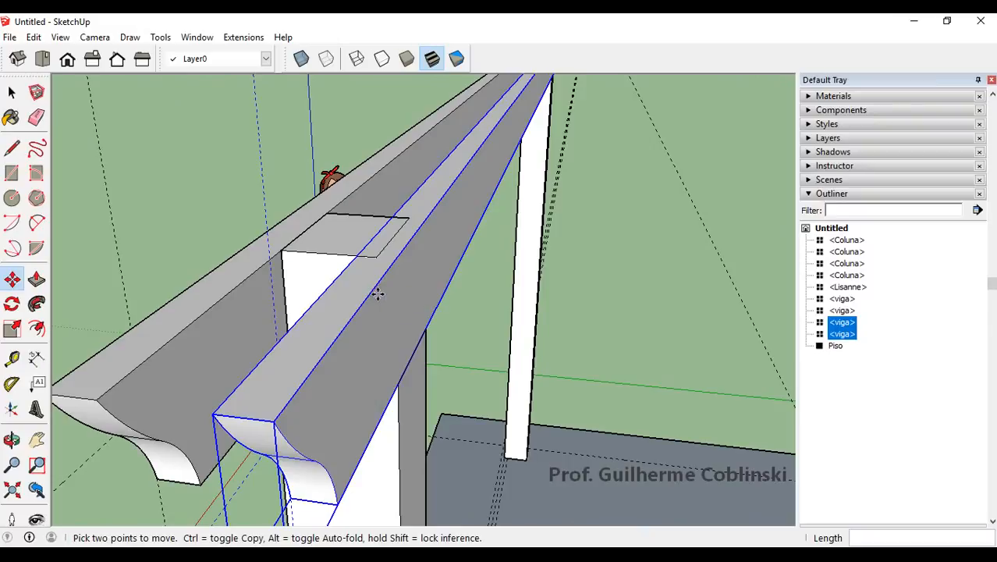
key("Delete")
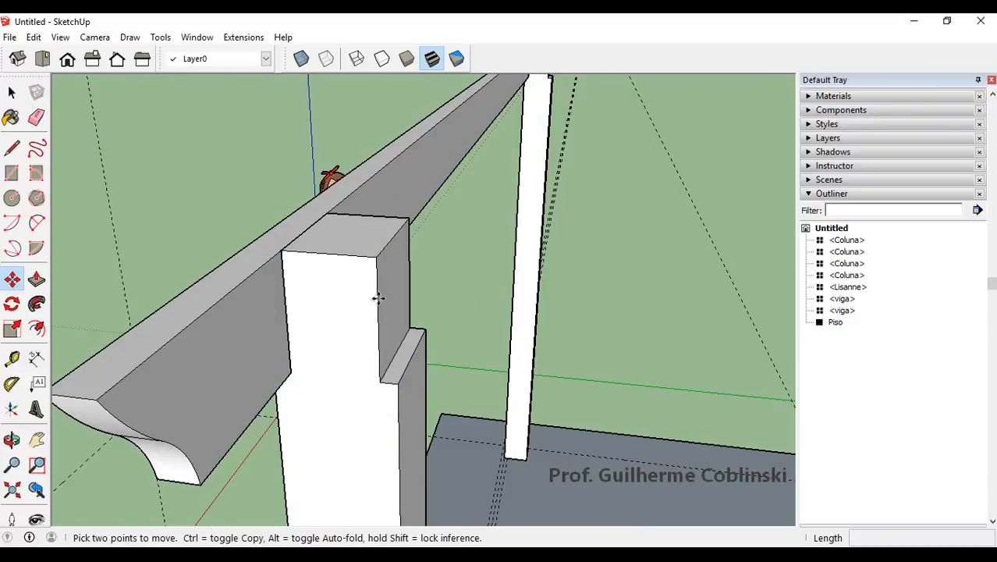
Create a construction guide line along the top end edge of the notched column with the Tape Measure tool.
middle_click_drag(356, 295, 325, 336)
key("space")
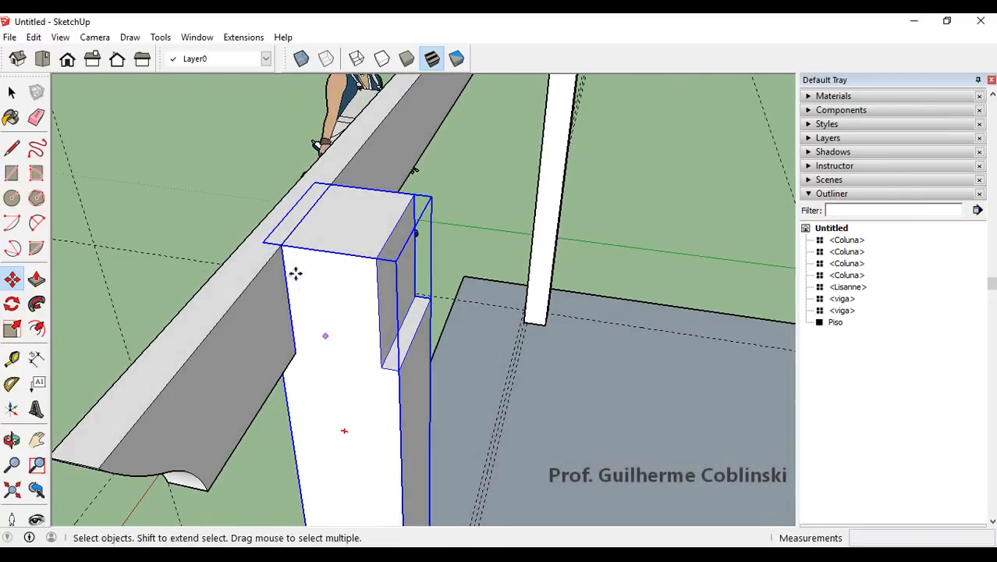
left_click(273, 258)
left_click(326, 255)
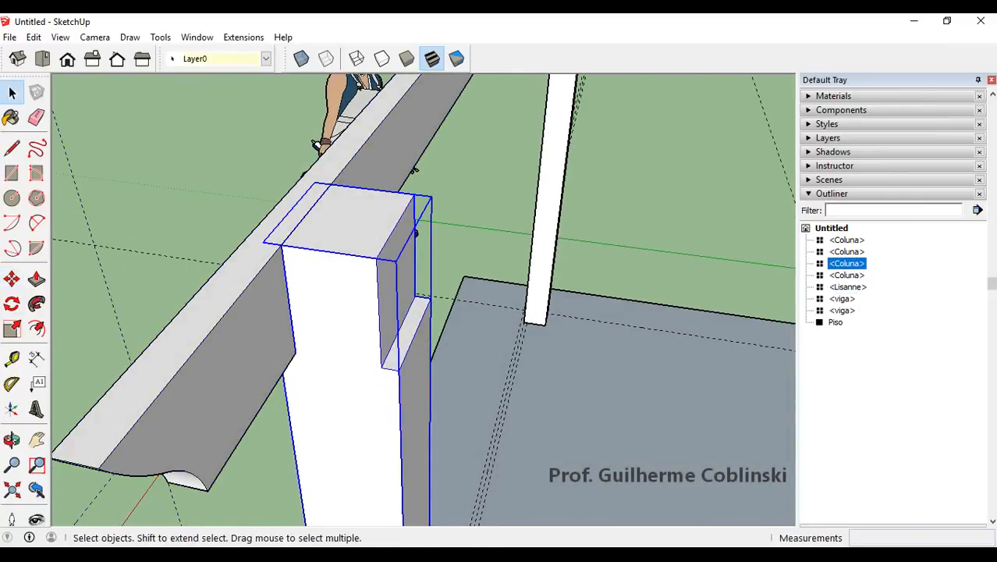
left_click(14, 358)
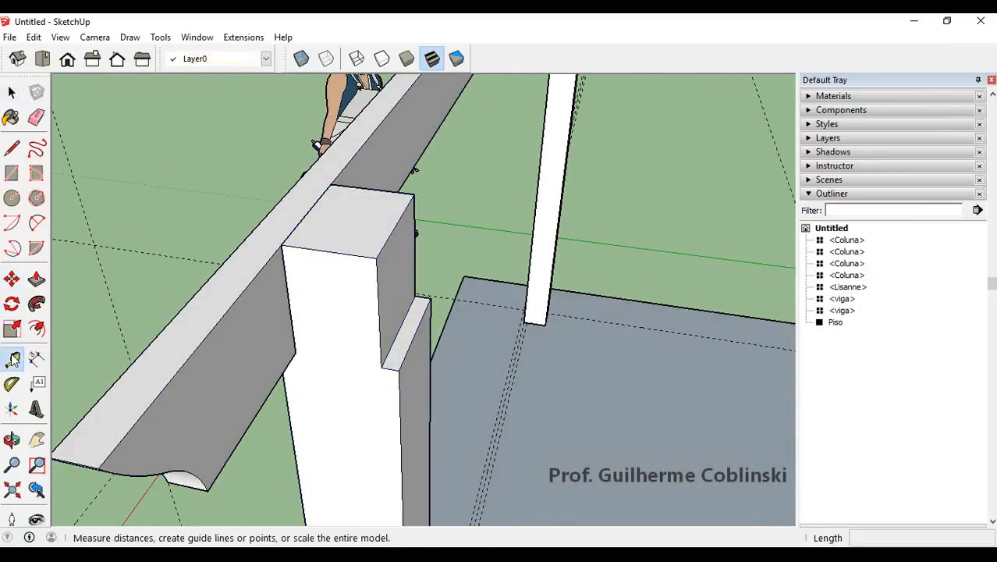
scroll(320, 228, "up", 2)
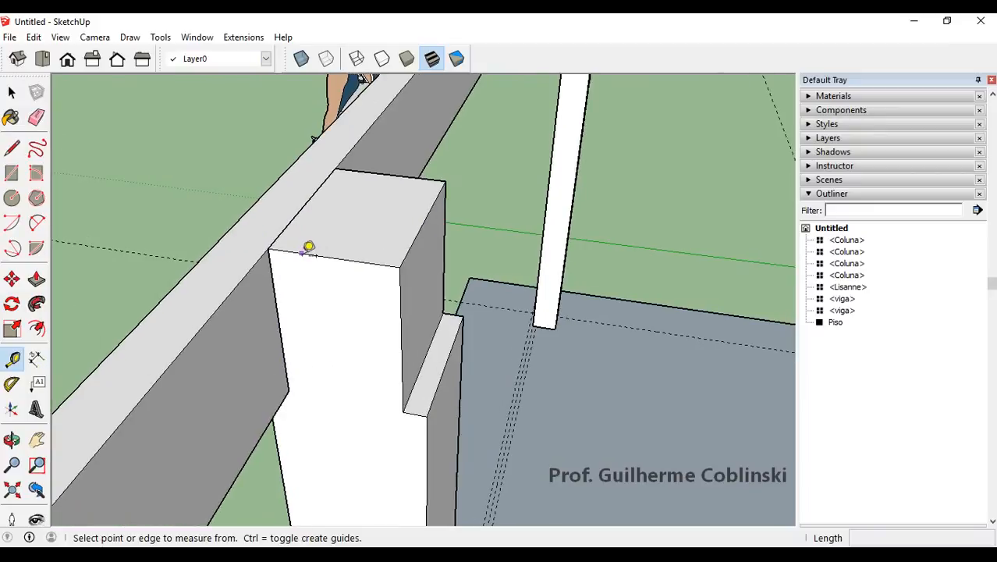
left_click(309, 247)
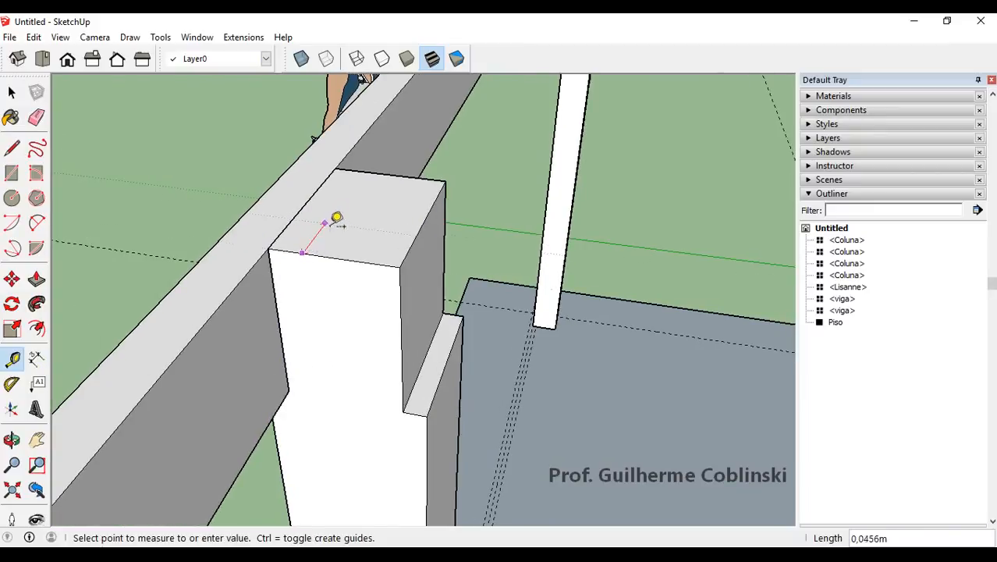
left_click(309, 248)
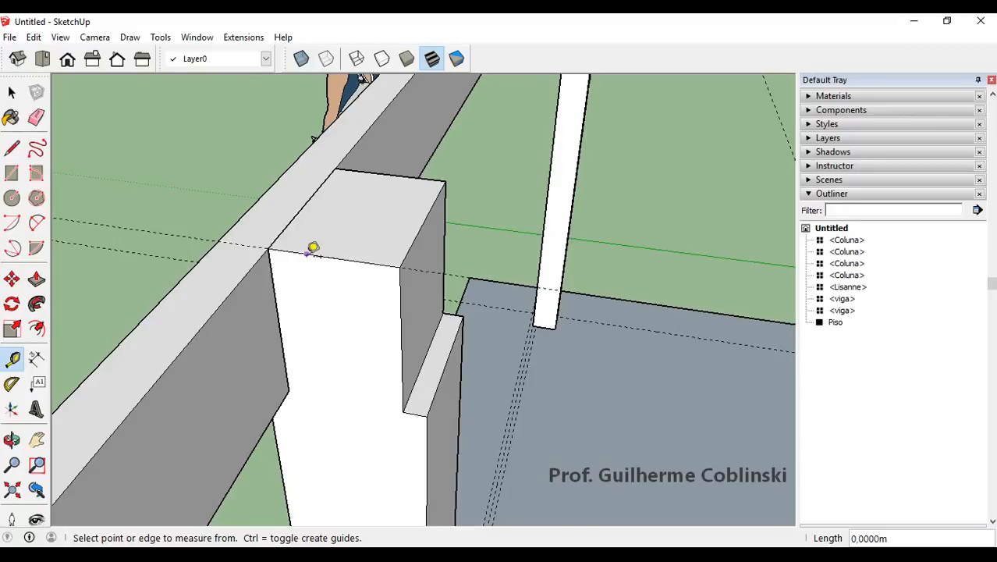
Select the two original viga beams together.
middle_click_drag(285, 240, 256, 229)
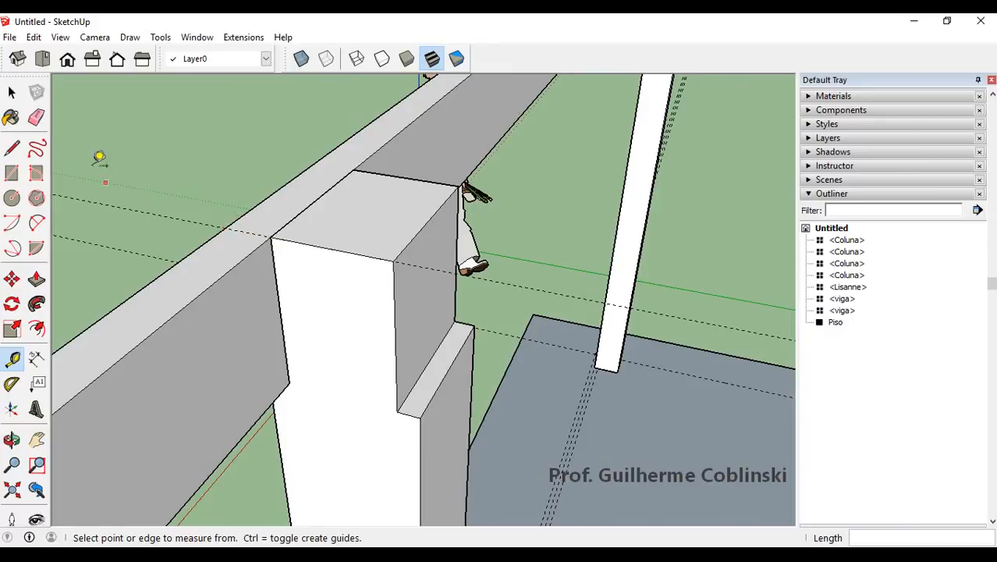
left_click(12, 92)
left_click(255, 216)
middle_click_drag(256, 216, 245, 290)
mouse_move(663, 279)
middle_mouse_down()
mouse_move(644, 302)
mouse_move(669, 290)
middle_mouse_up()
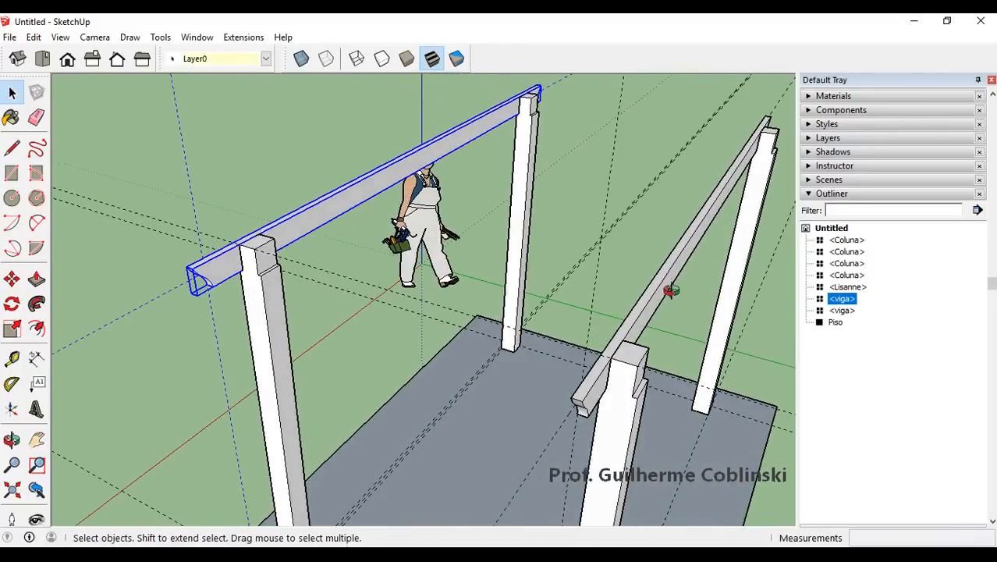
left_click(671, 282, "ctrl")
Copy both viga beams 0.14 m across the column tops, from the guide intersection on the outer beam edge to the opposite notch corner.
middle_click_drag(392, 265, 350, 296)
scroll(281, 296, "up", 7)
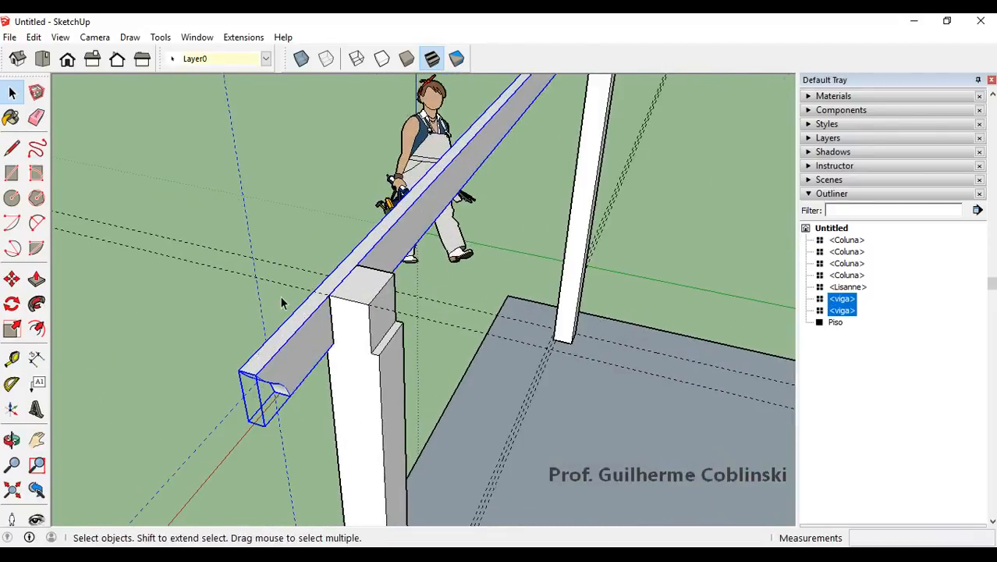
key("m")
middle_click_drag(448, 308, 418, 281)
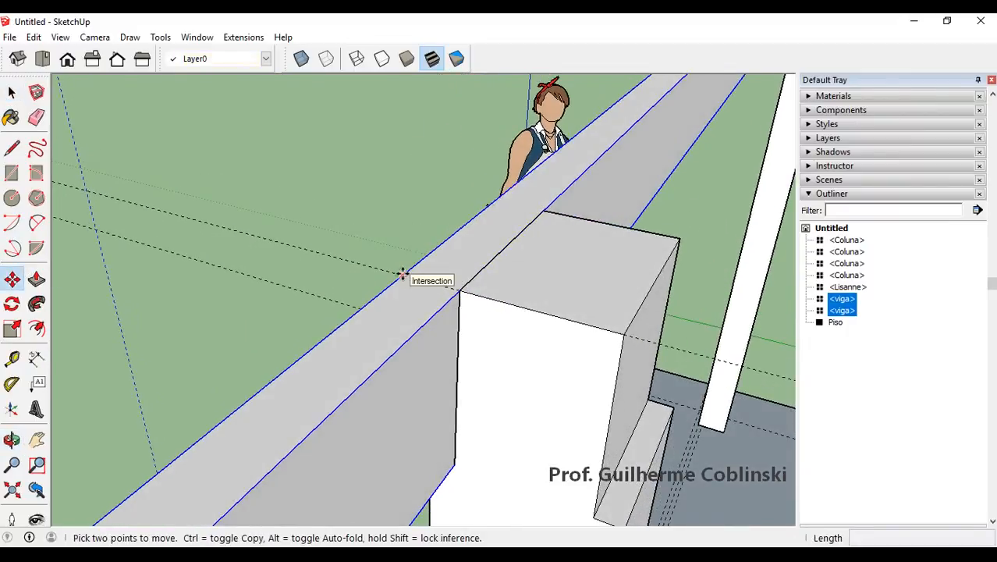
scroll(402, 274, "down", 1)
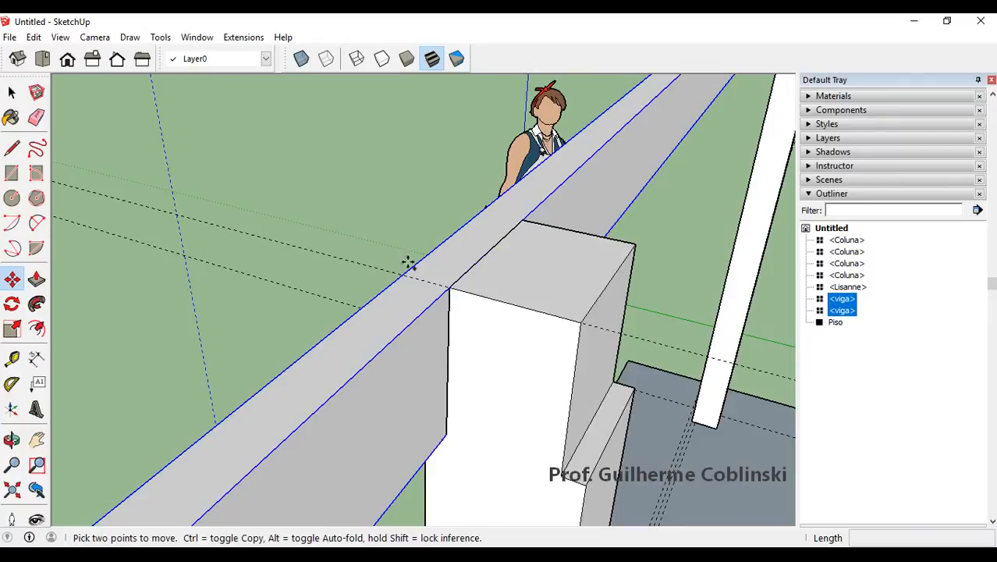
left_click(403, 275)
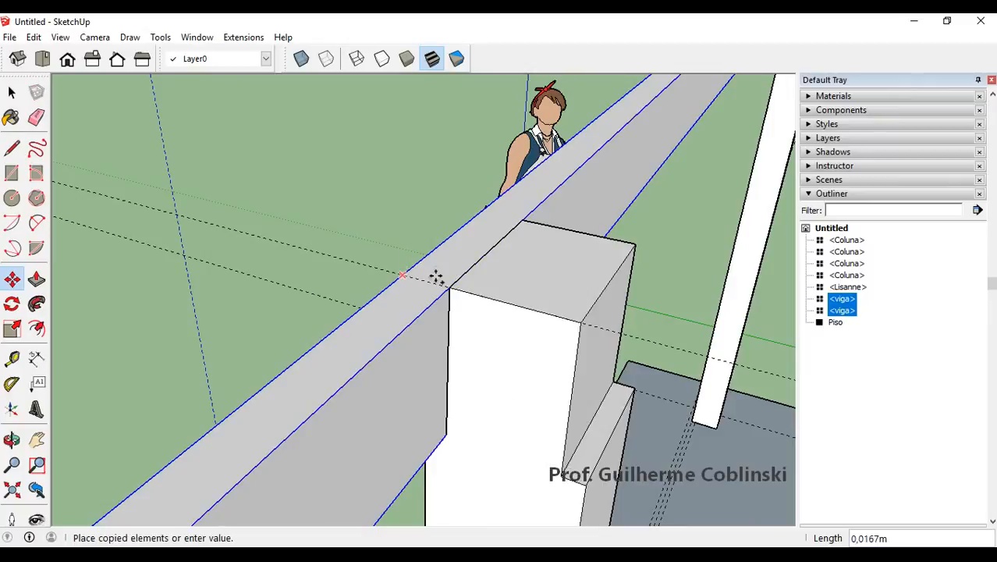
left_click(584, 322)
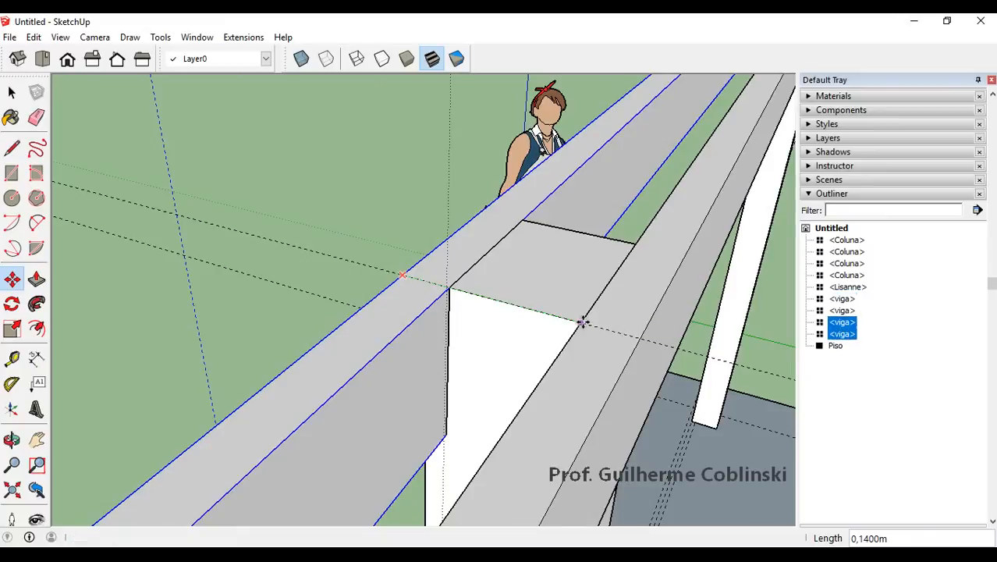
Check the copied beams on all four columns and delete all construction guides from the model.
mouse_move(579, 323)
middle_mouse_down()
mouse_move(430, 289)
mouse_move(345, 312)
mouse_move(367, 339)
middle_mouse_up()
scroll(423, 295, "down", 5)
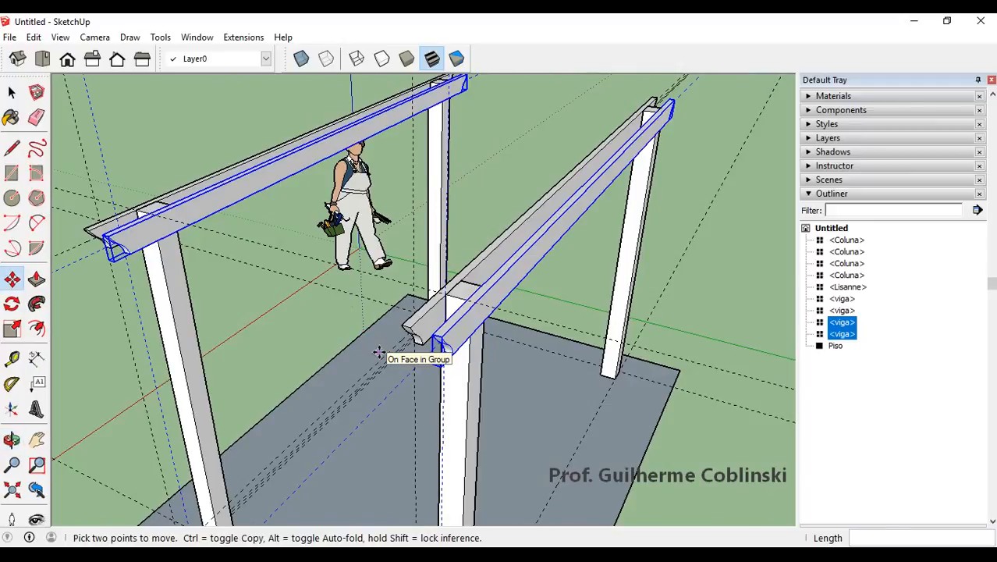
scroll(128, 204, "up", 3)
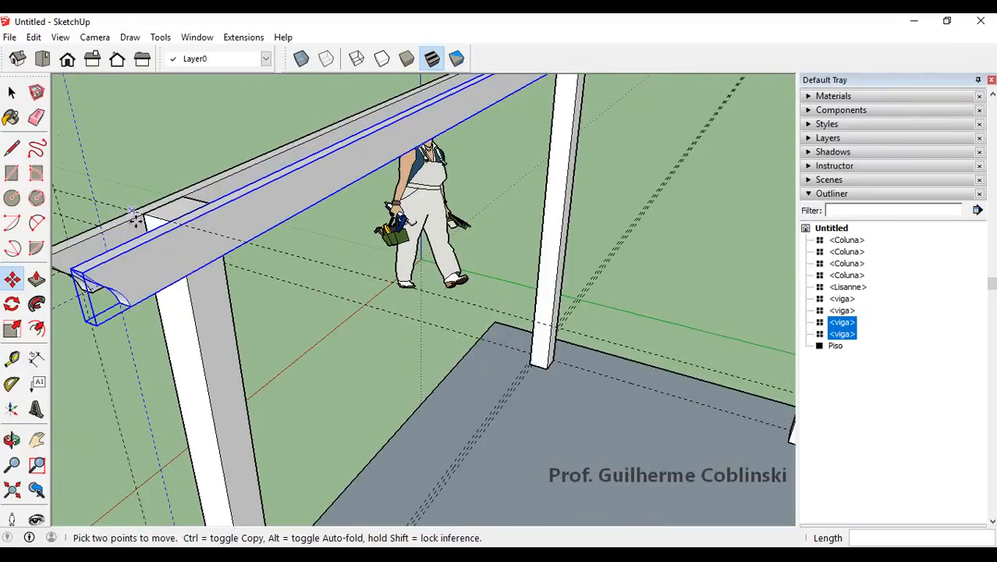
middle_click_drag(138, 216, 229, 299)
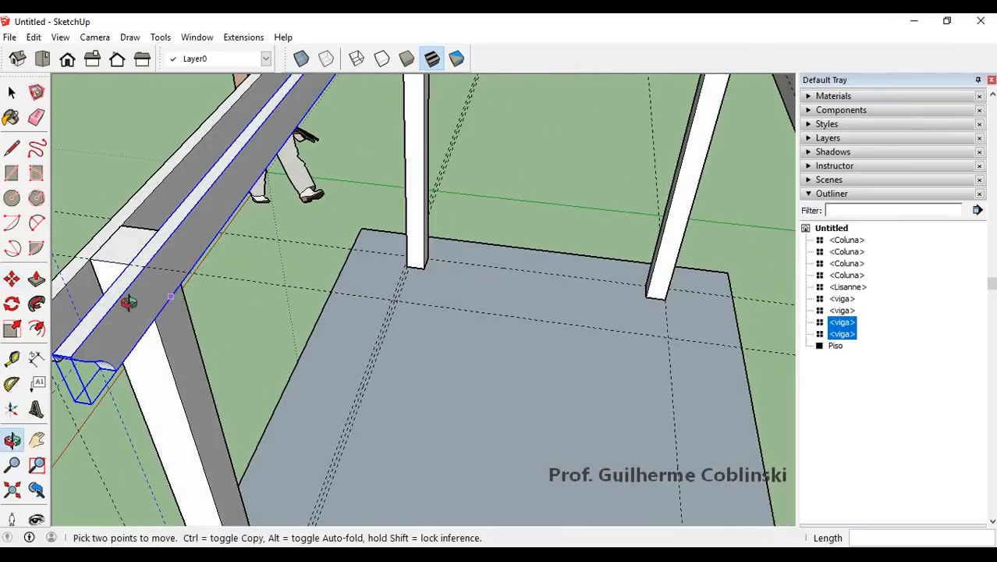
middle_click_drag(128, 302, 449, 272, "shift")
scroll(164, 225, "down", 2)
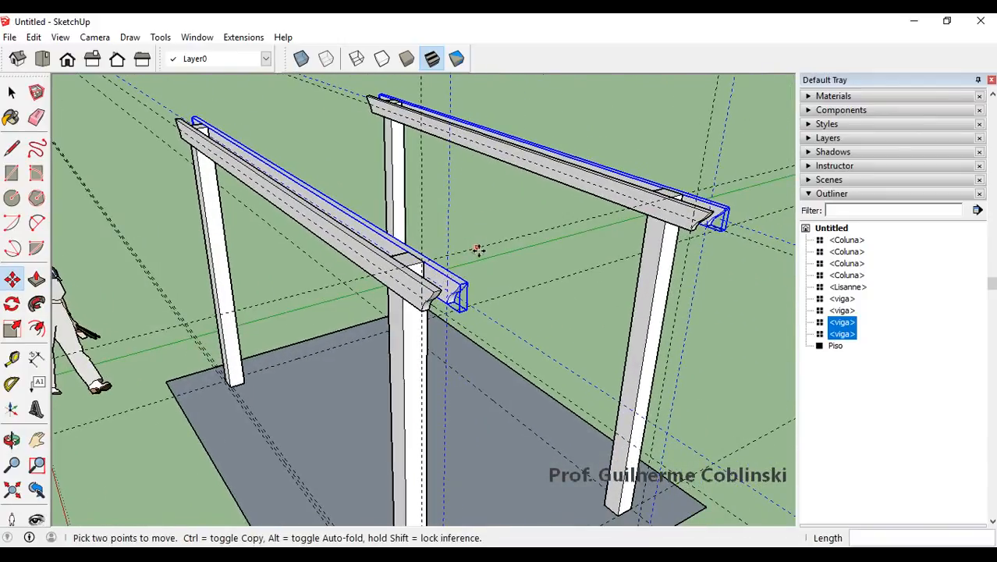
scroll(477, 249, "down", 2)
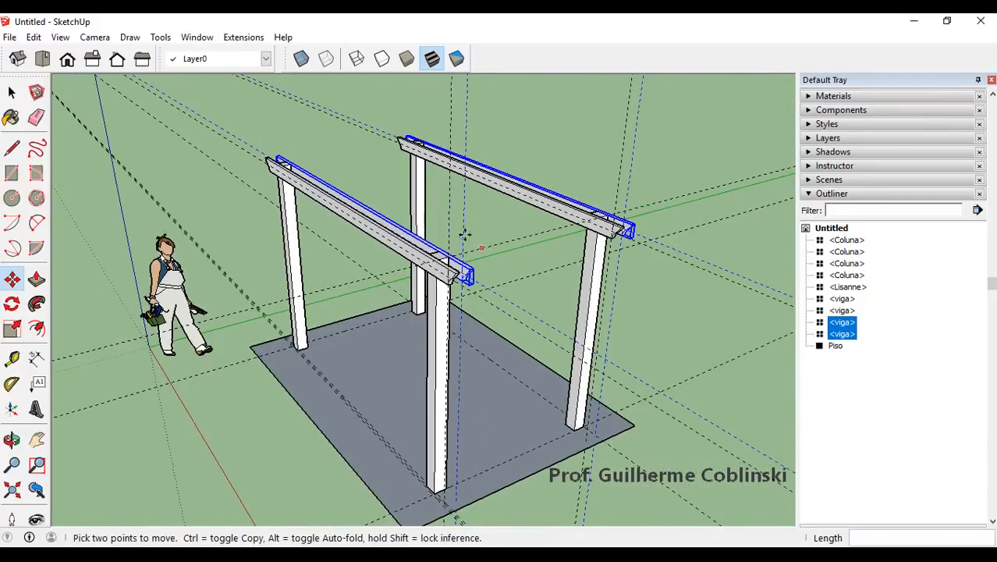
left_click(39, 39)
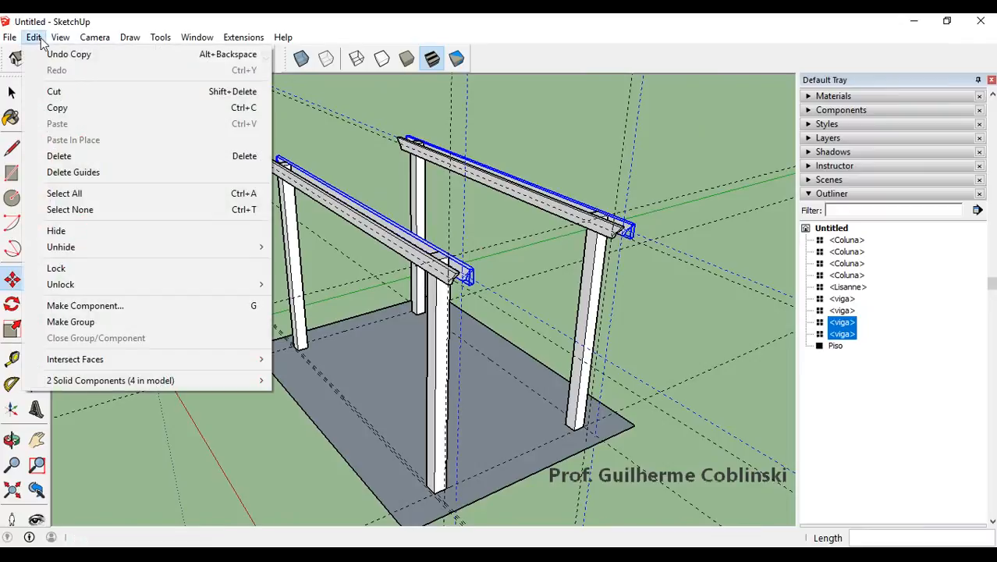
left_click(109, 173)
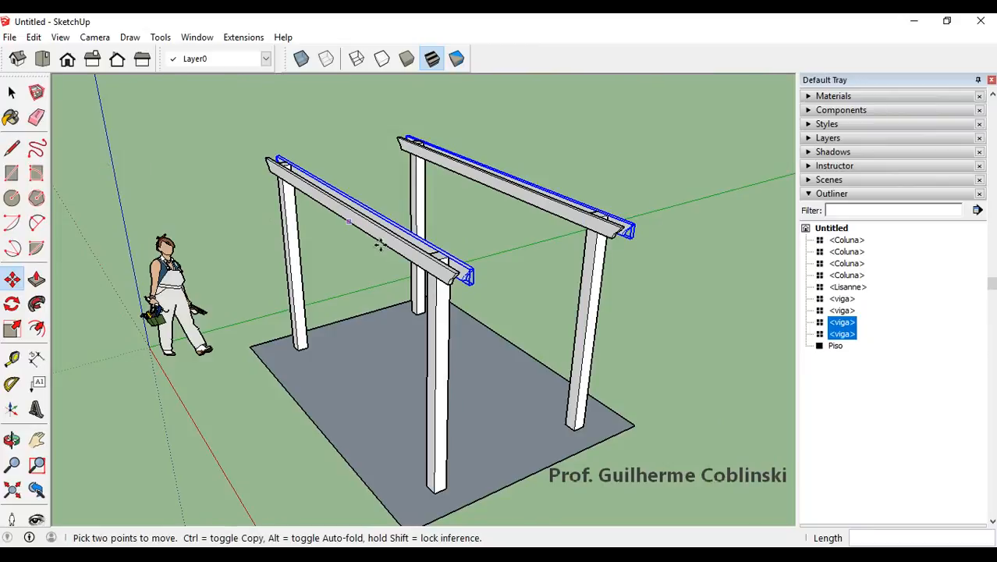
Examine the structure with its doubled beams and the floor corner beside the nearest column.
middle_click_drag(267, 351, 407, 365)
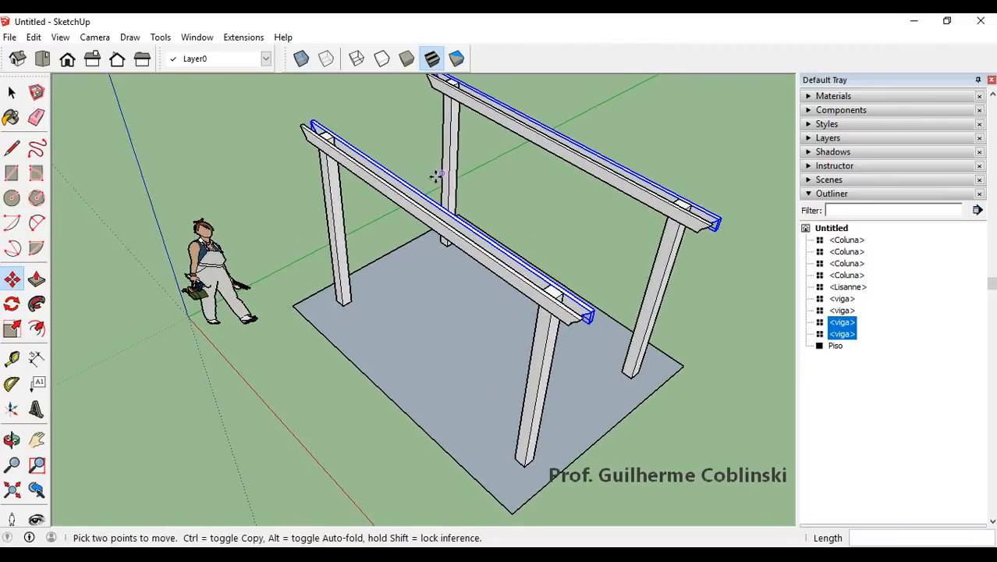
scroll(436, 181, "down", 2)
middle_click_drag(505, 384, 585, 378)
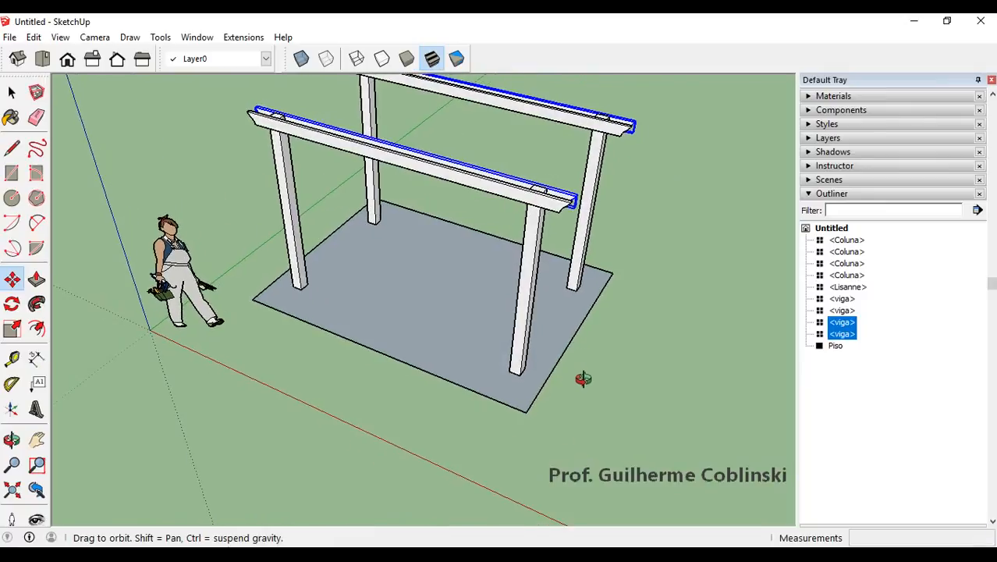
scroll(511, 394, "up", 3)
middle_click_drag(512, 394, 561, 392)
scroll(560, 393, "up", 3)
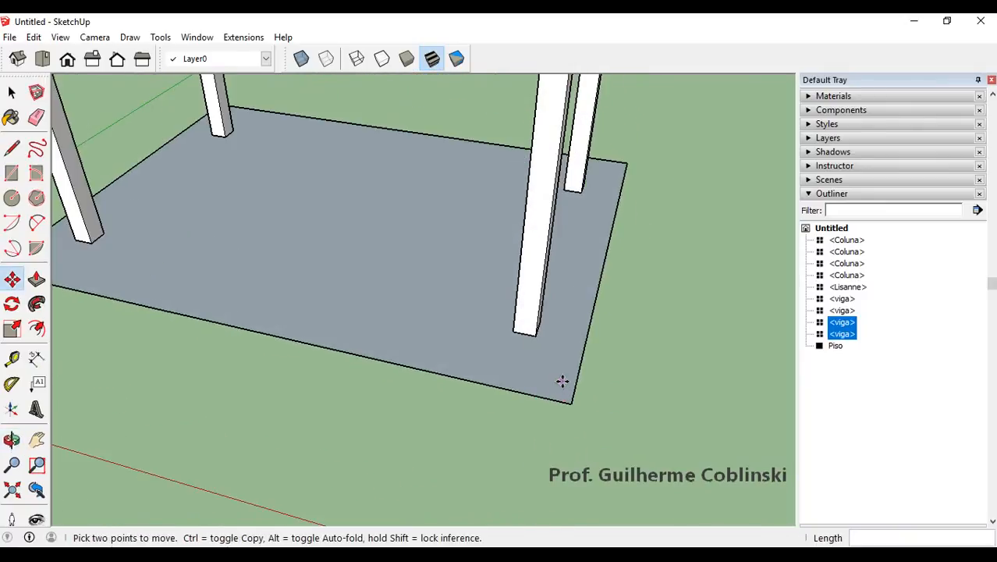
scroll(567, 373, "down", 1)
scroll(567, 374, "down", 3)
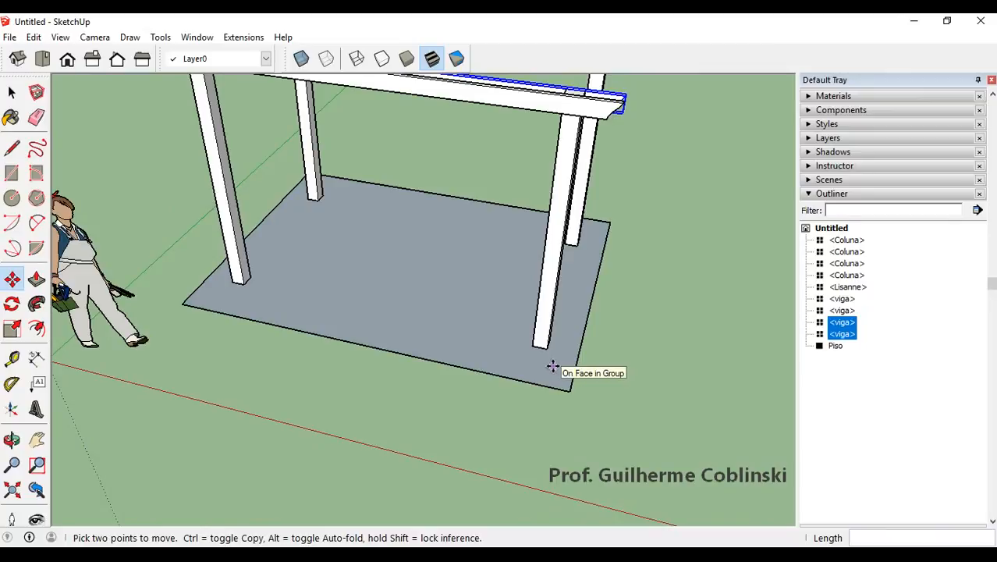
Create a guide line parallel to the floor's short edge, offset 0.04 m inward, with the Tape Measure tool.
left_click(12, 173)
scroll(606, 380, "up", 1)
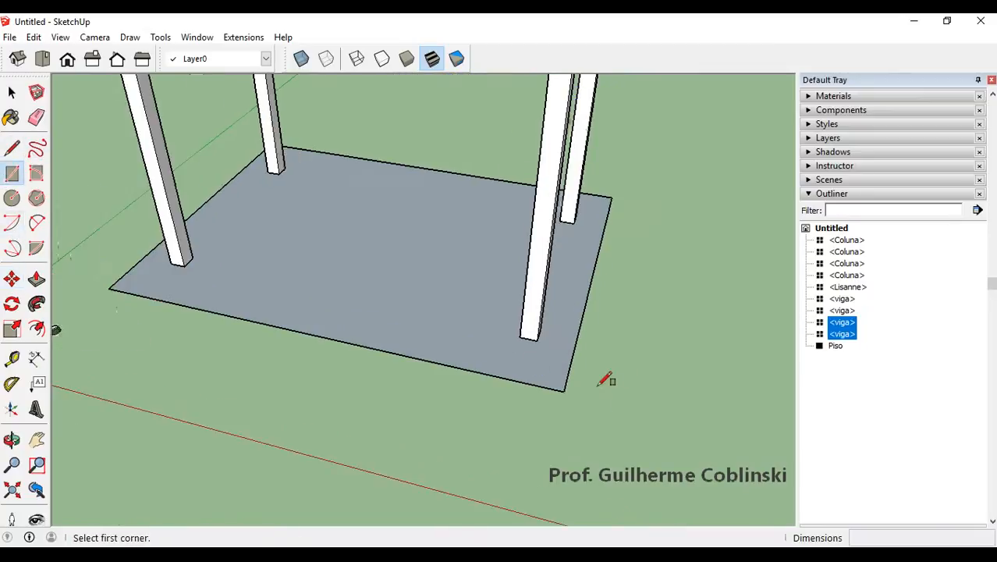
middle_click_drag(605, 379, 416, 412)
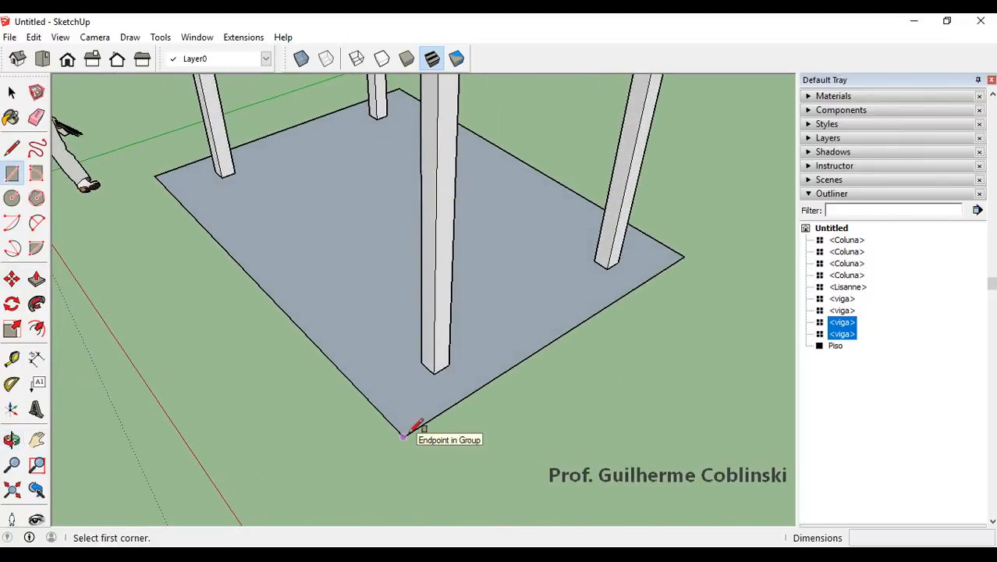
left_click(11, 358)
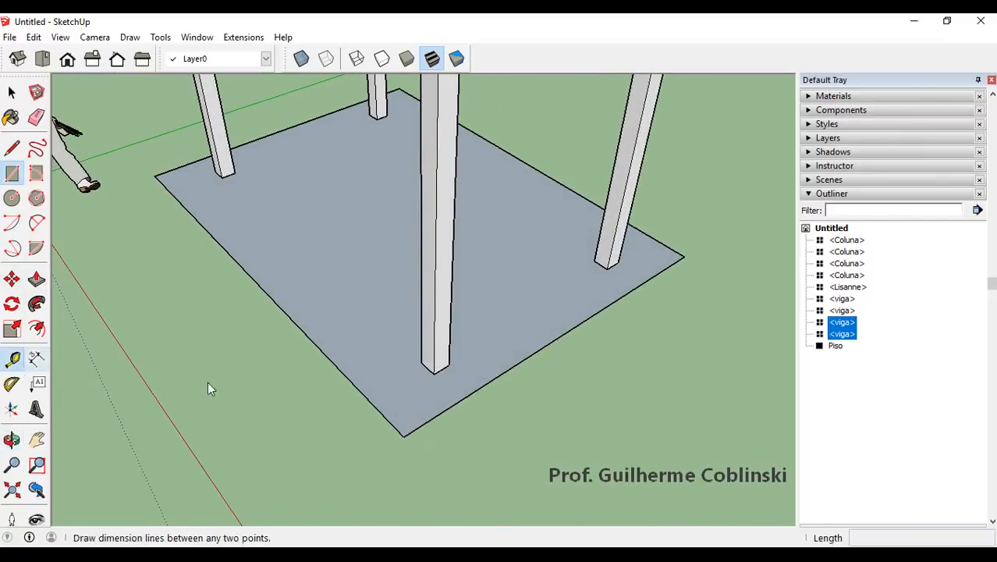
scroll(402, 431, "up", 2)
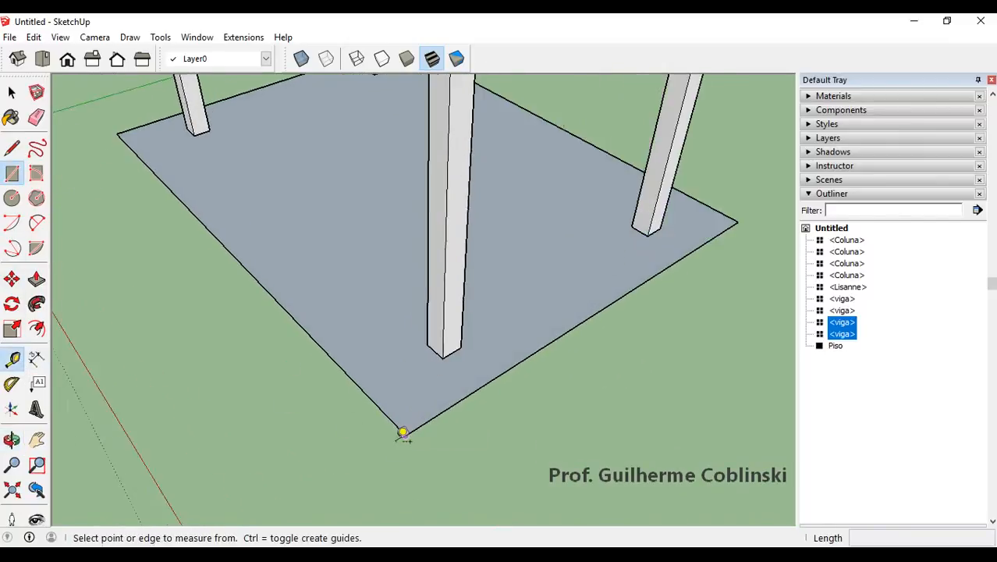
left_click(439, 411)
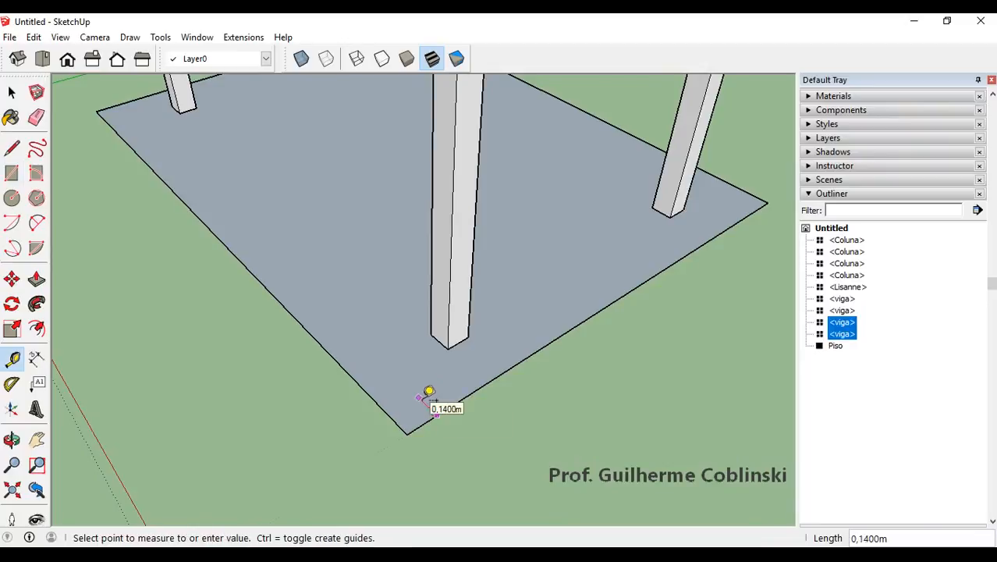
type("0,04")
key("Return")
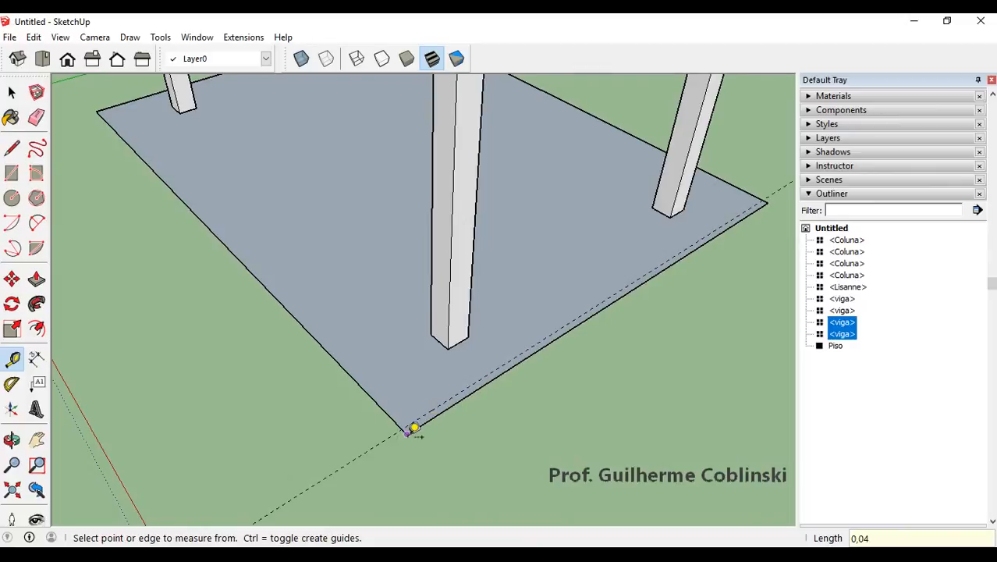
Draw a 3 m by 0.04 m rectangle along the floor's short edge, from its corner to the guide's far intersection.
scroll(409, 428, "down", 5)
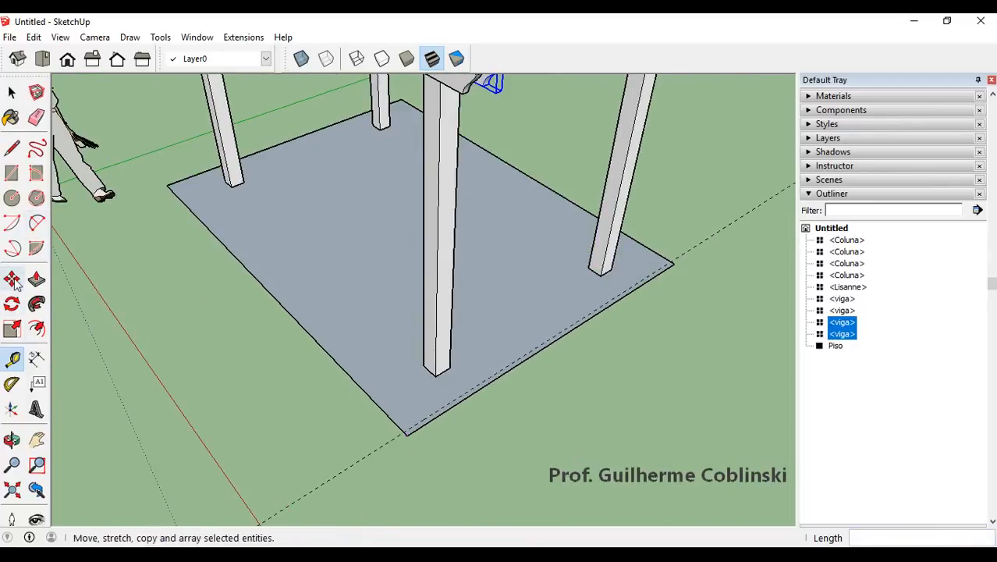
left_click(13, 175)
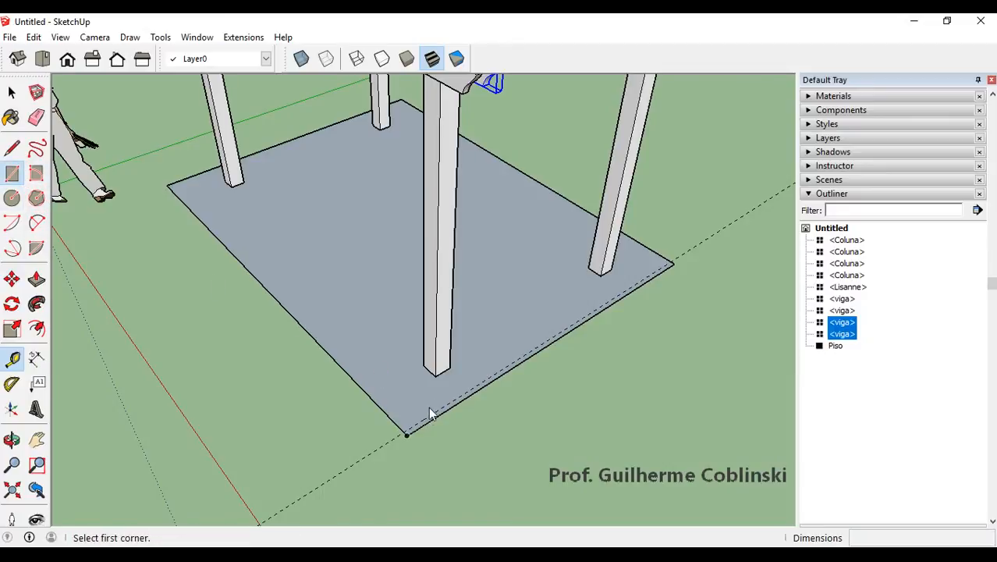
scroll(410, 429, "up", 2)
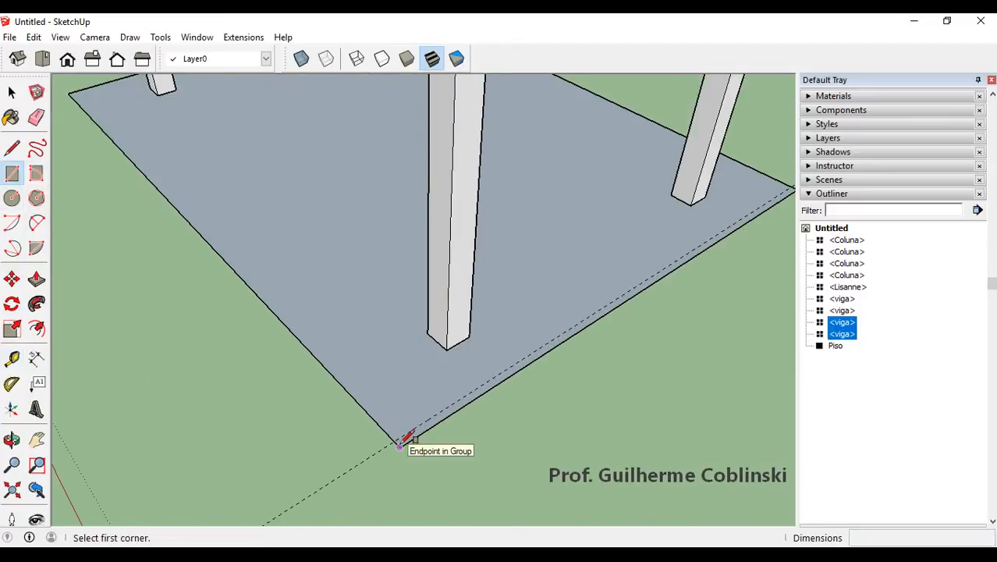
left_click(400, 443)
scroll(399, 443, "down", 2)
scroll(710, 231, "up", 3)
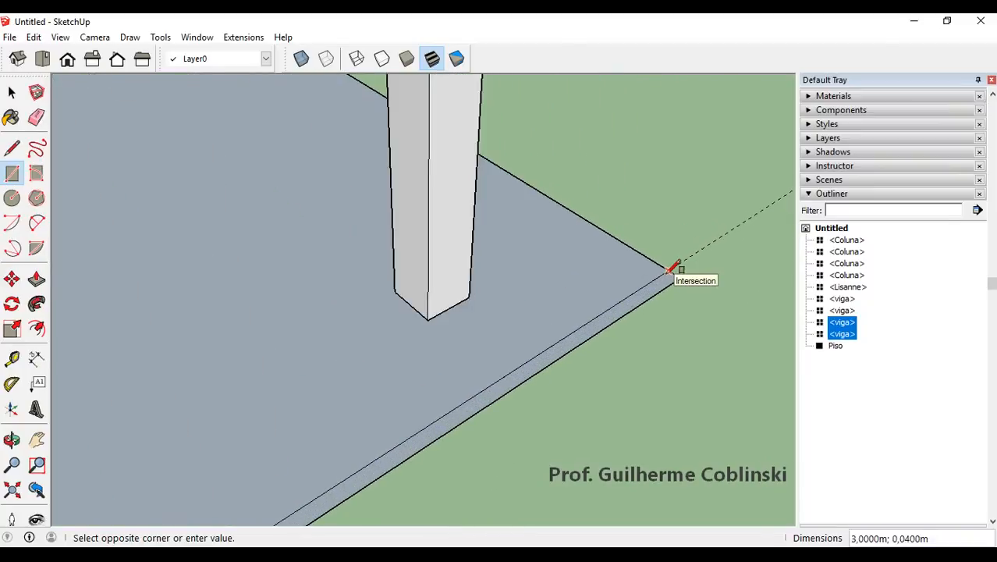
left_click(669, 270)
Make the narrow strip face with its edges into a component named ripa.
key("space")
left_click(667, 277)
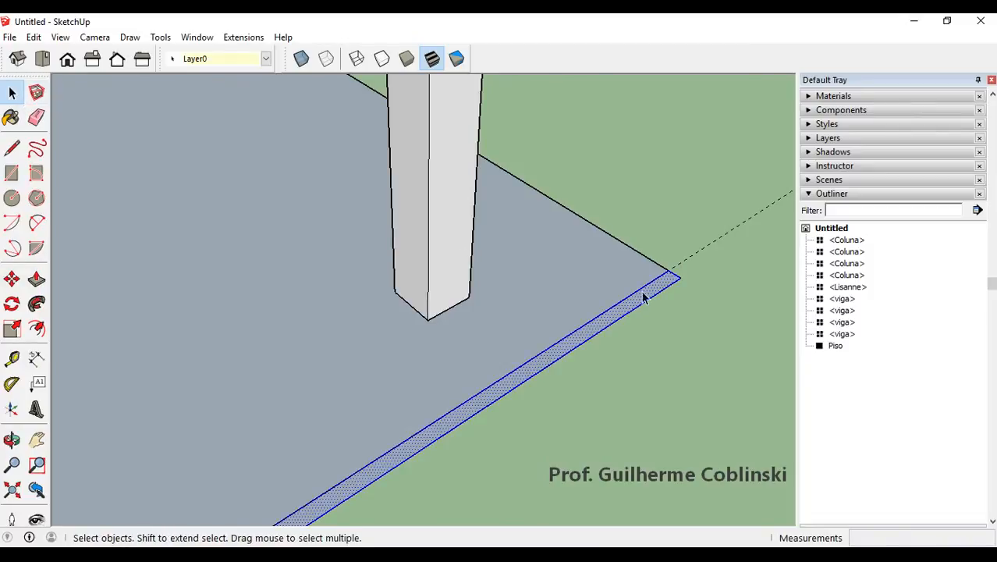
scroll(639, 305, "up", 3)
right_click(649, 299)
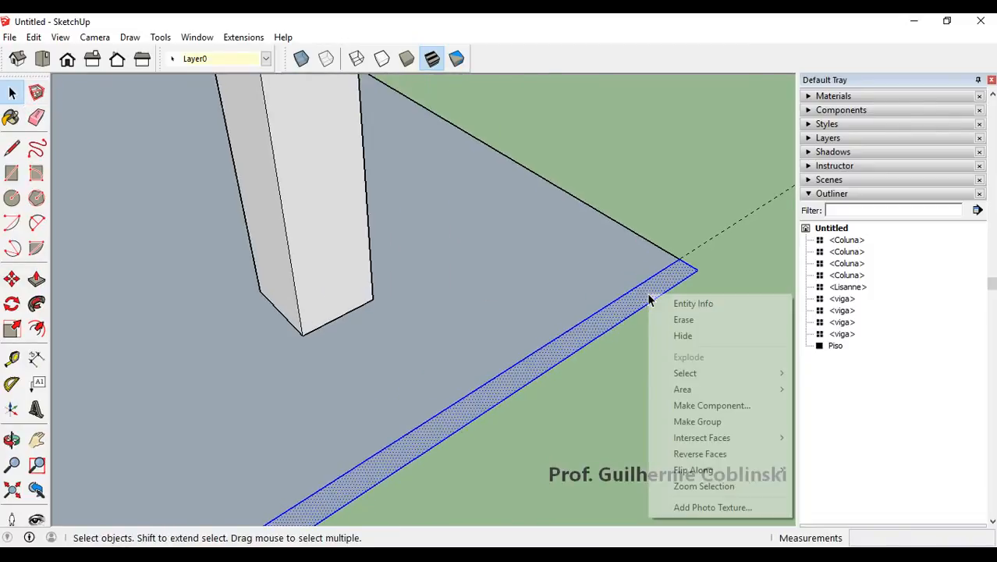
left_click(699, 414)
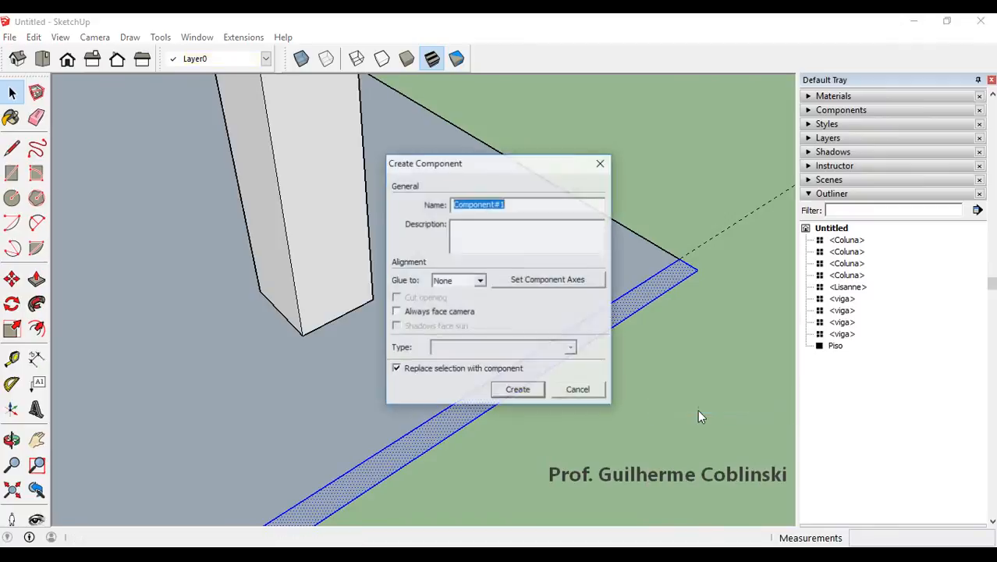
type("RIPA")
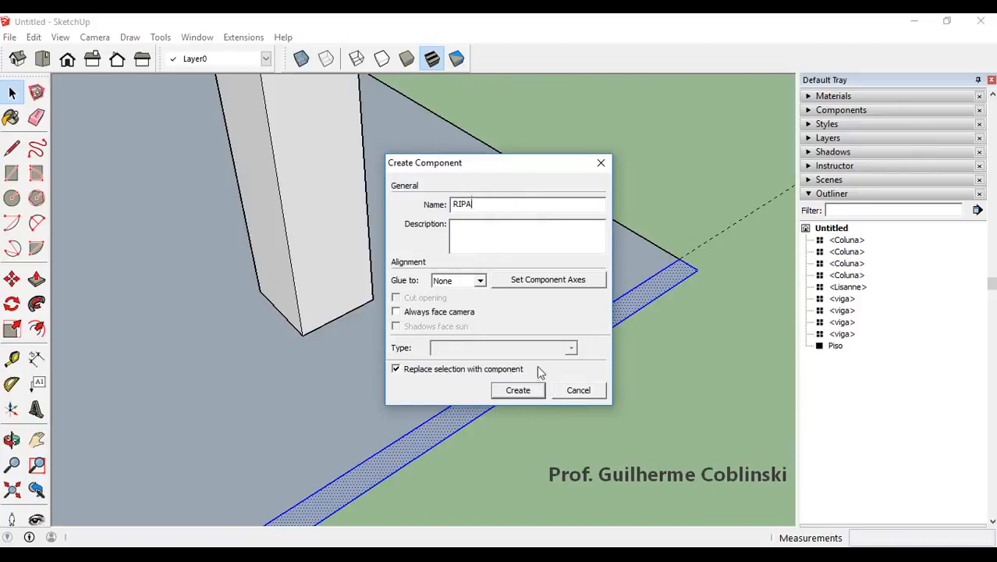
left_click_drag(486, 203, 432, 200)
key("BackSpace")
type("ripa")
left_click(509, 390)
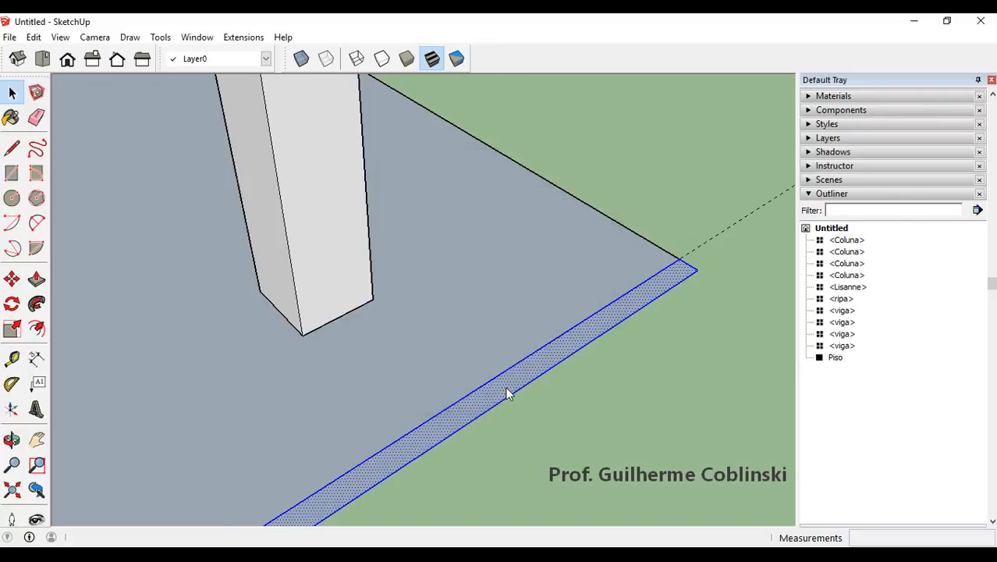
Extrude the strip face inside the ripa component upward by 0.08 m with Push/Pull, and close the component.
double_click(677, 283)
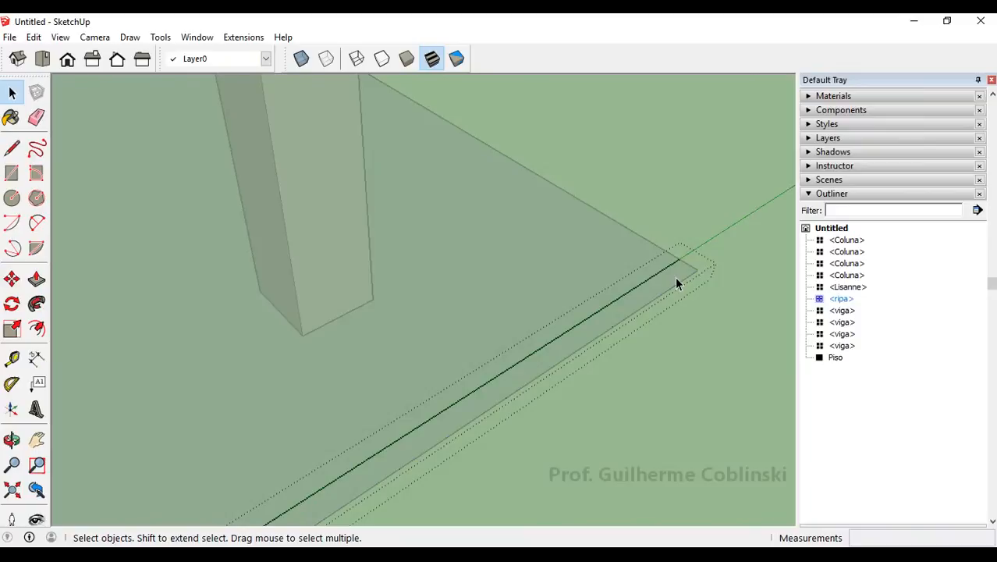
middle_click_drag(675, 276, 741, 236)
key("p")
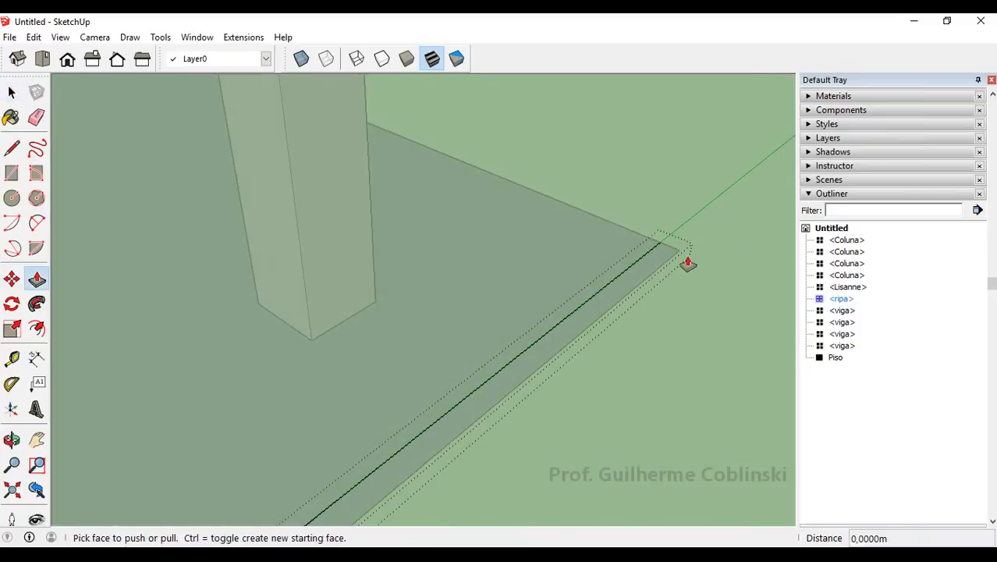
left_click(662, 265)
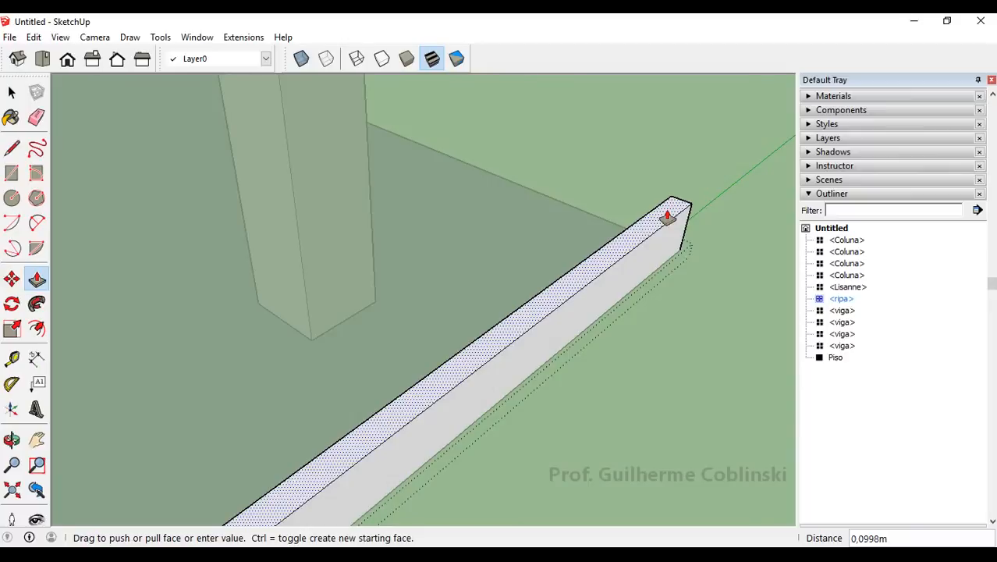
type("0")
key("BackSpace")
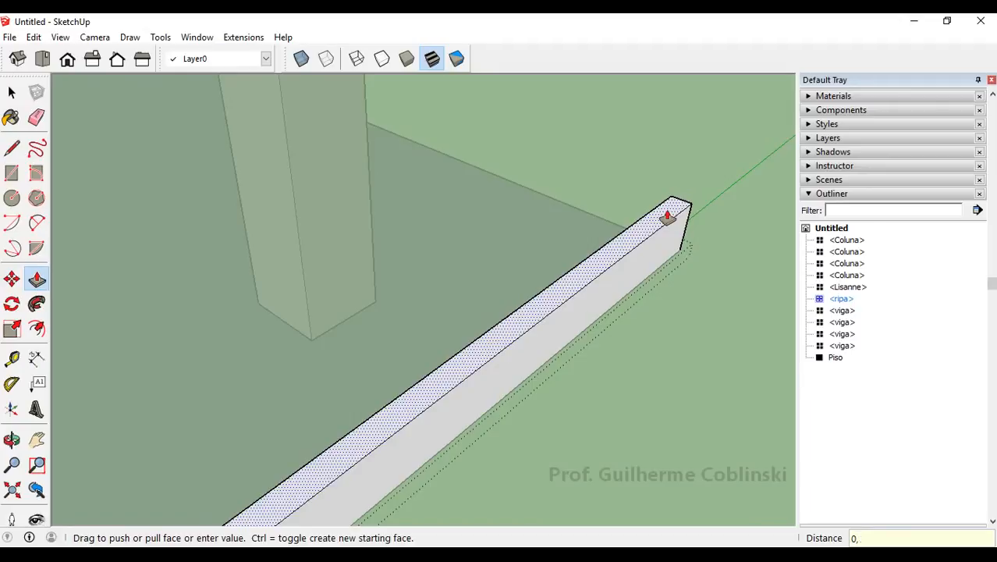
type("08")
key("Return")
middle_click_drag(668, 216, 646, 232)
scroll(644, 236, "down", 3)
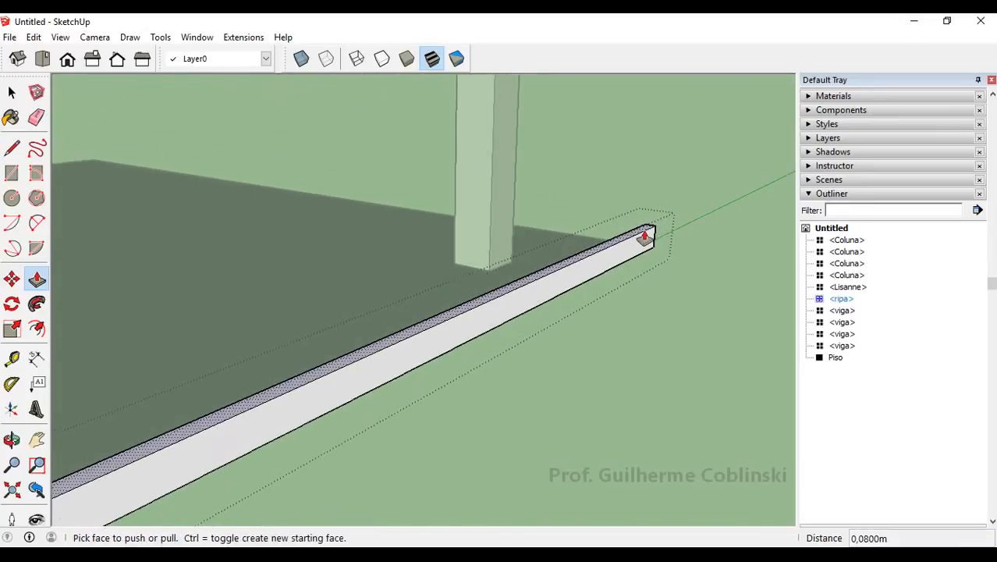
middle_click_drag(206, 437, 379, 365)
scroll(380, 365, "up", 2)
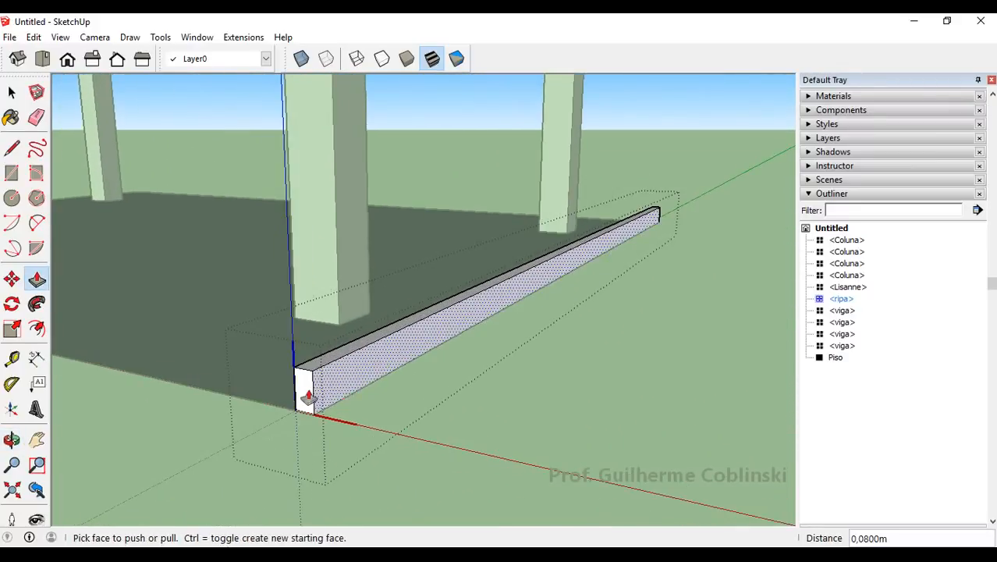
scroll(307, 390, "up", 1)
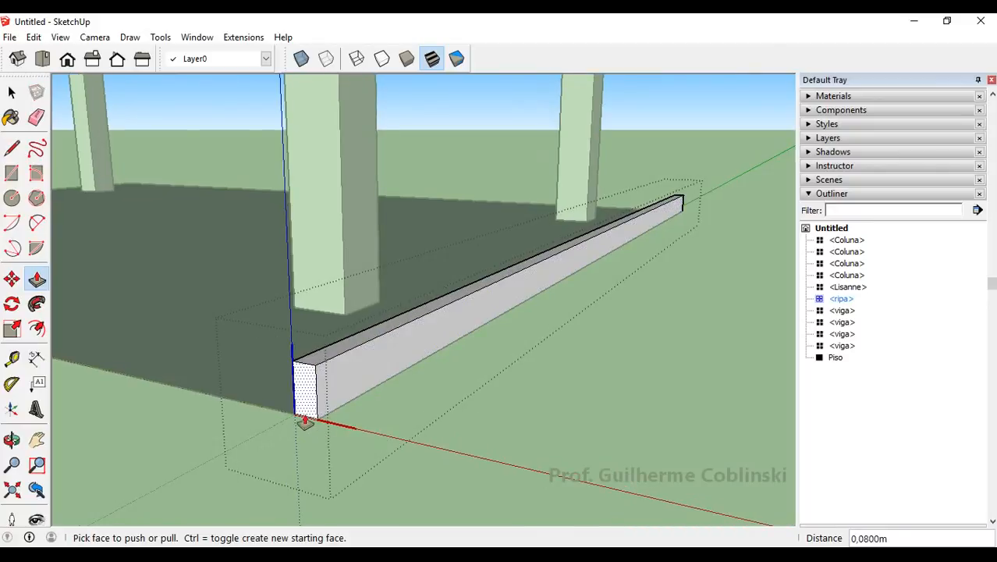
scroll(409, 391, "down", 1)
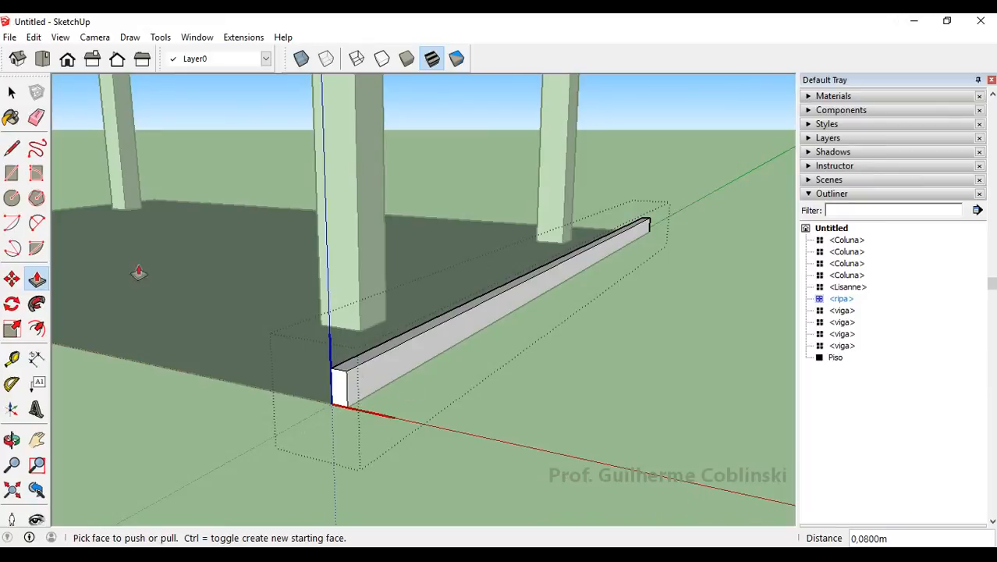
left_click(11, 94)
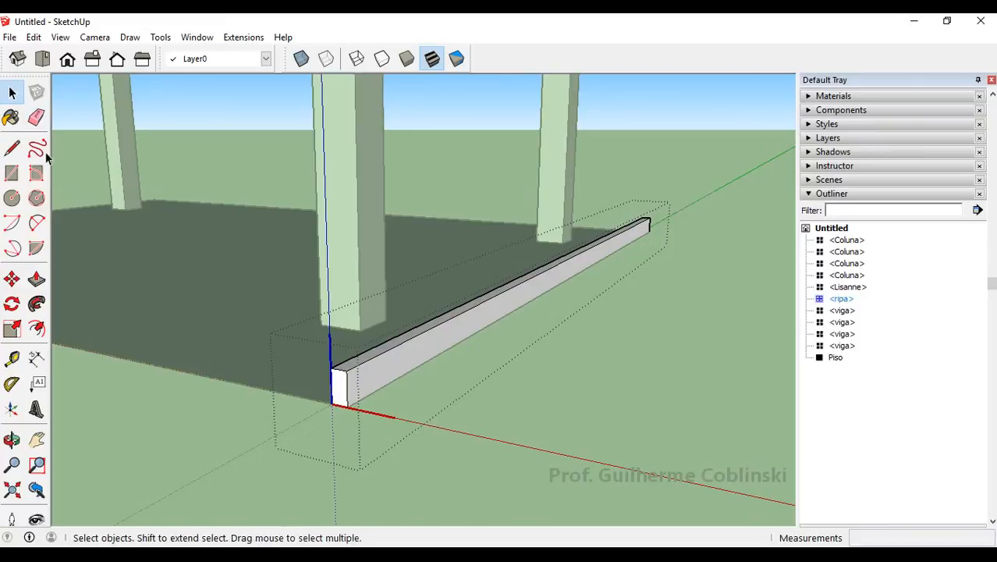
left_click(13, 94)
key("Escape")
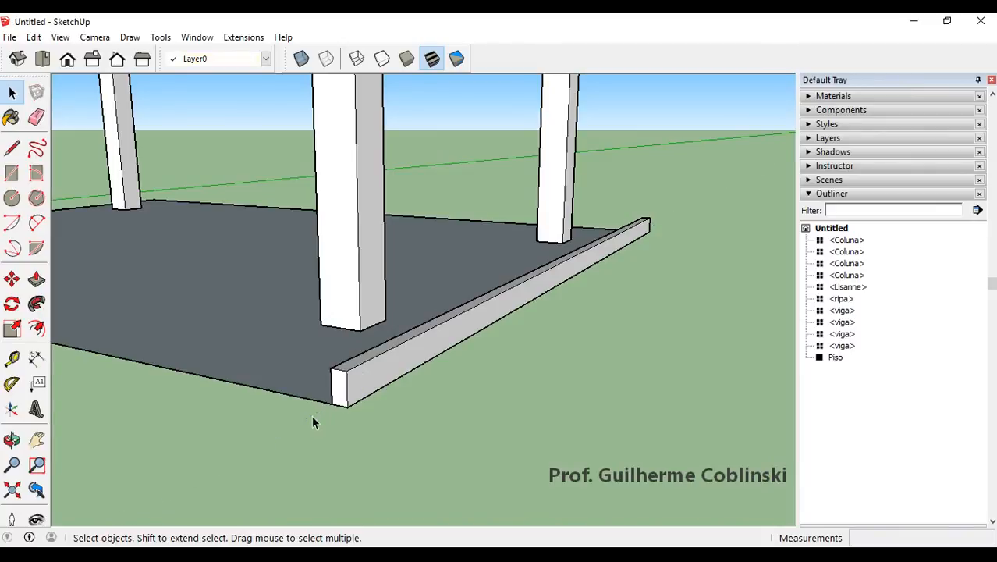
Copy the ripa slat from its lower corner to the floor's opposite corner, dividing the distance into 15 equal spacings.
left_click(347, 390)
middle_click_drag(347, 390, 508, 375)
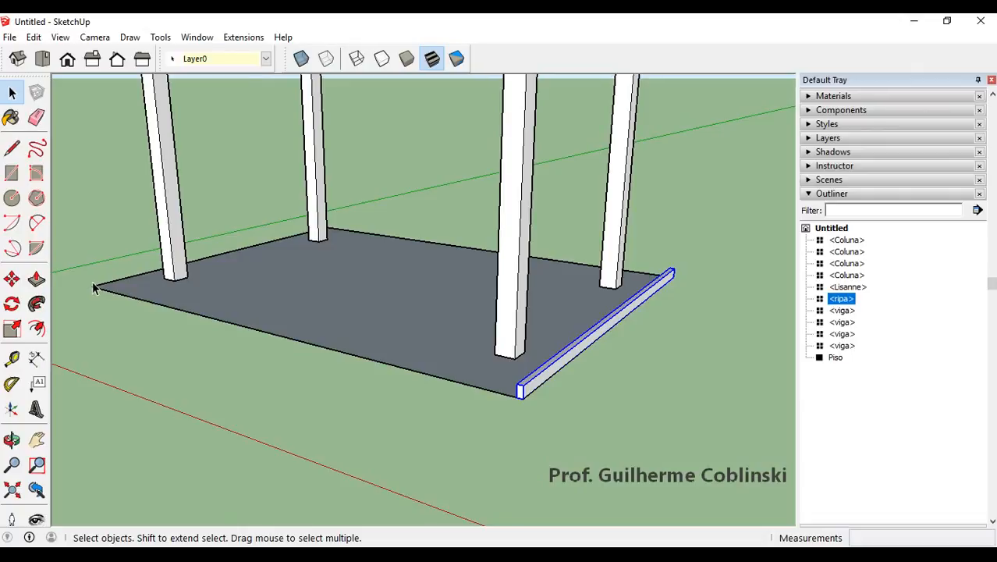
scroll(528, 386, "up", 1)
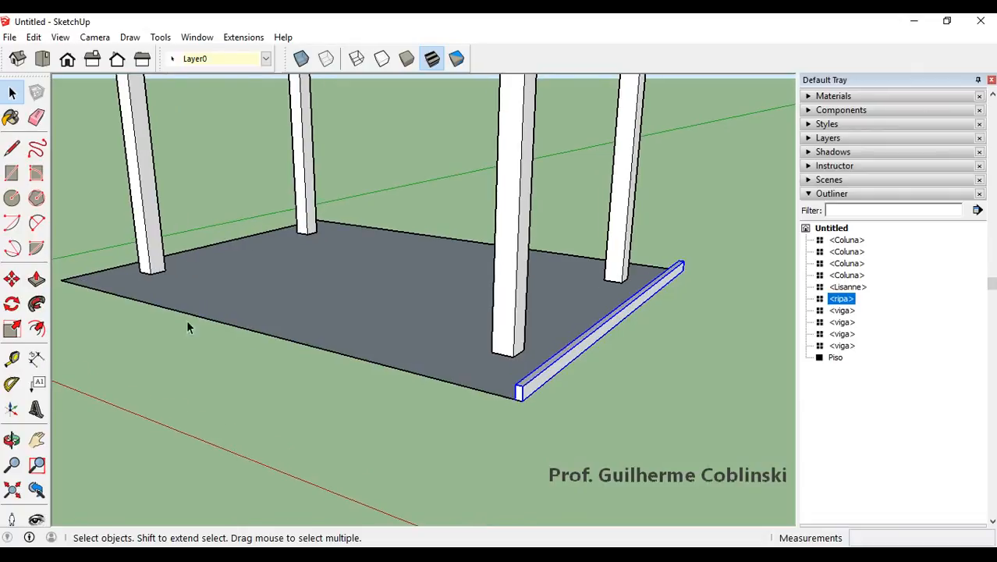
left_click(12, 279)
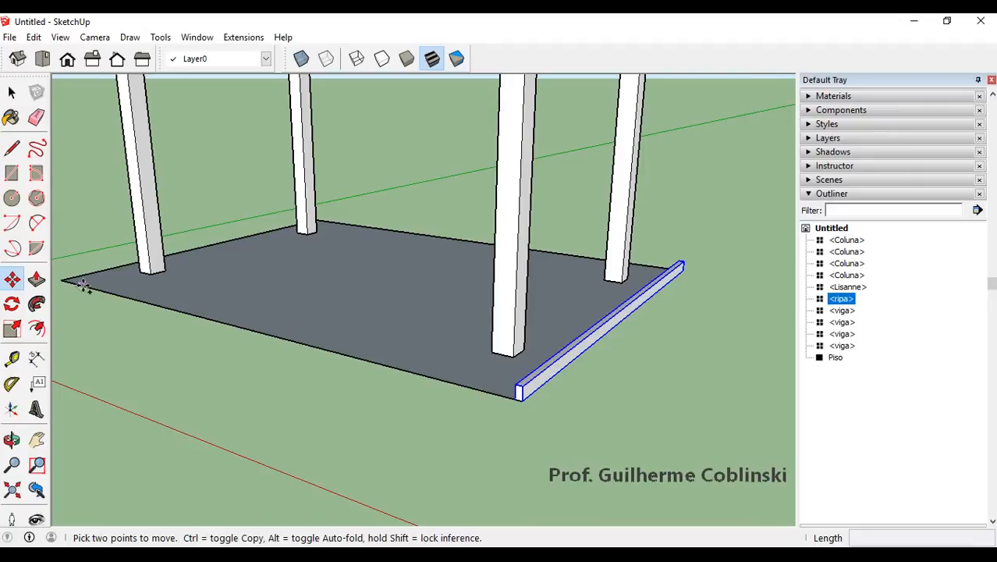
middle_click_drag(281, 270, 468, 396)
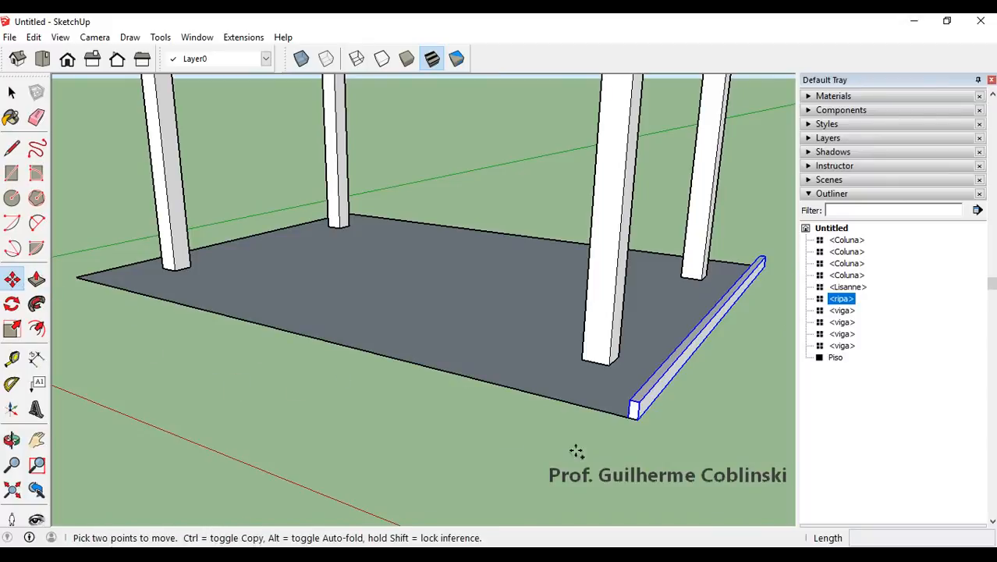
scroll(628, 427, "up", 4)
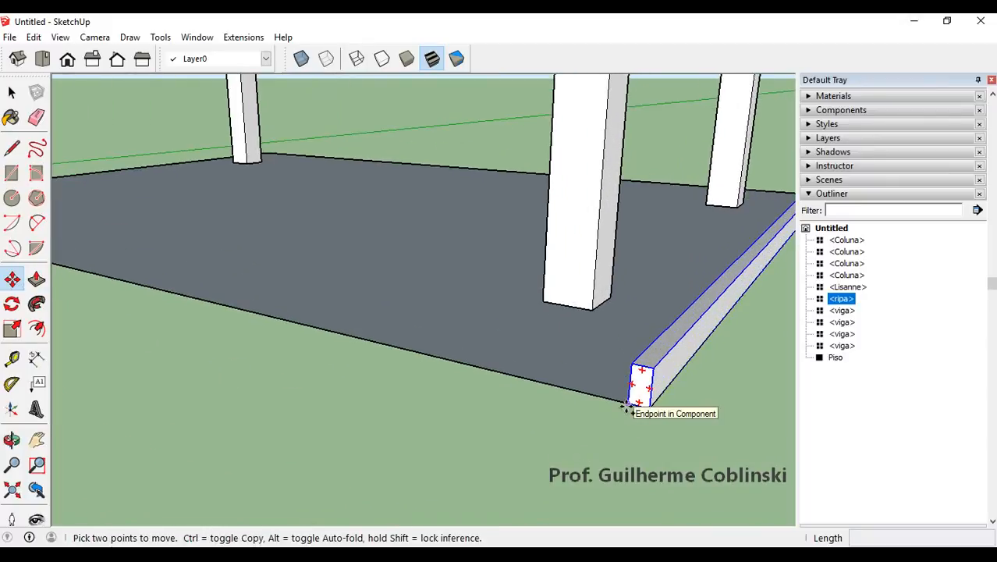
scroll(628, 407, "down", 4)
left_click(629, 402)
key("ctrl")
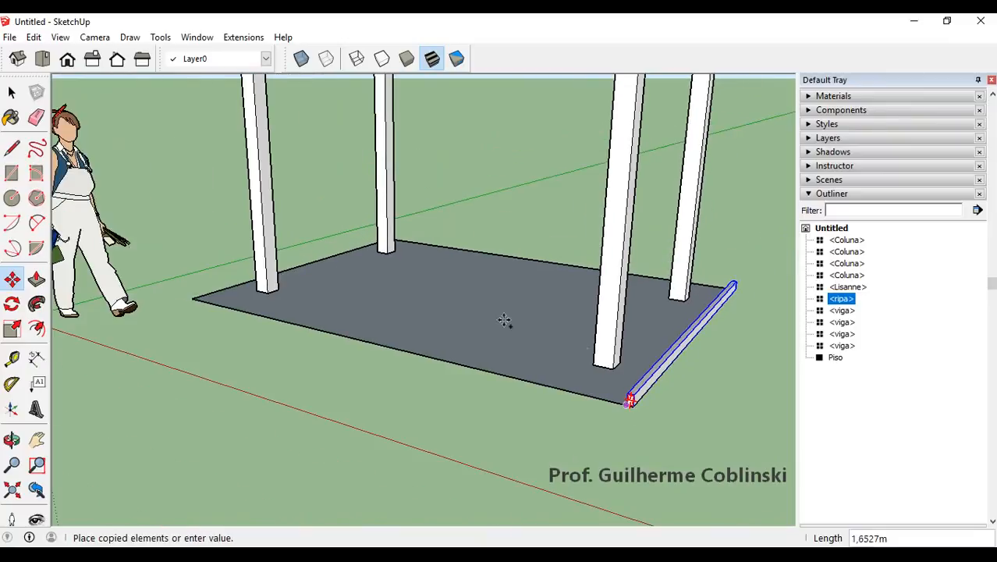
scroll(175, 290, "up", 1)
scroll(180, 290, "up", 2)
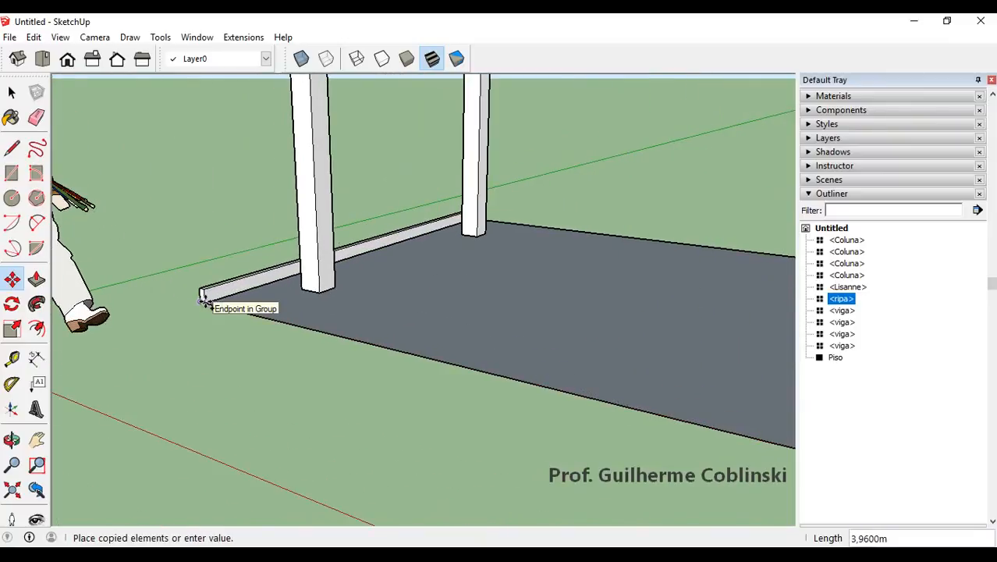
left_click(205, 302)
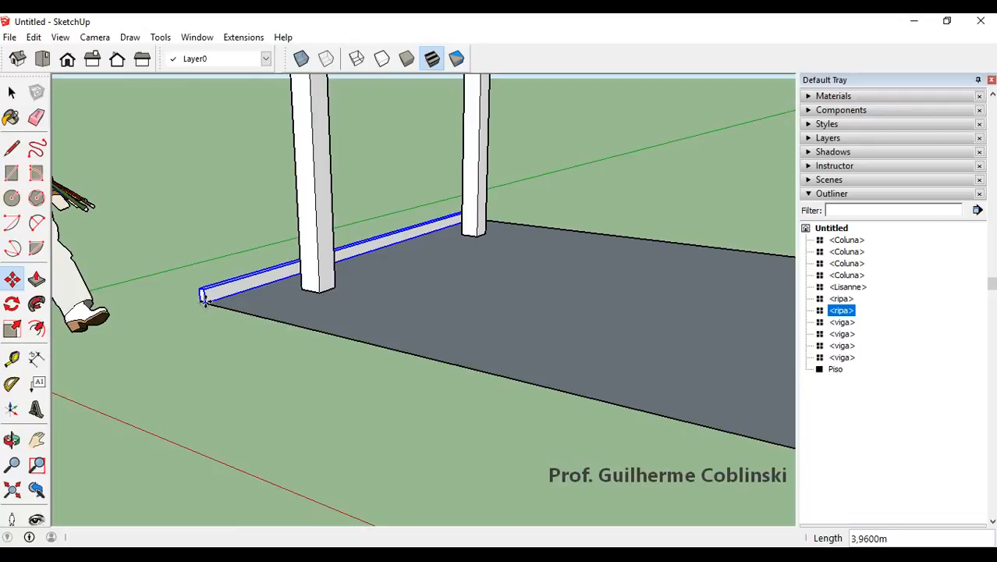
type("/15")
key("Return")
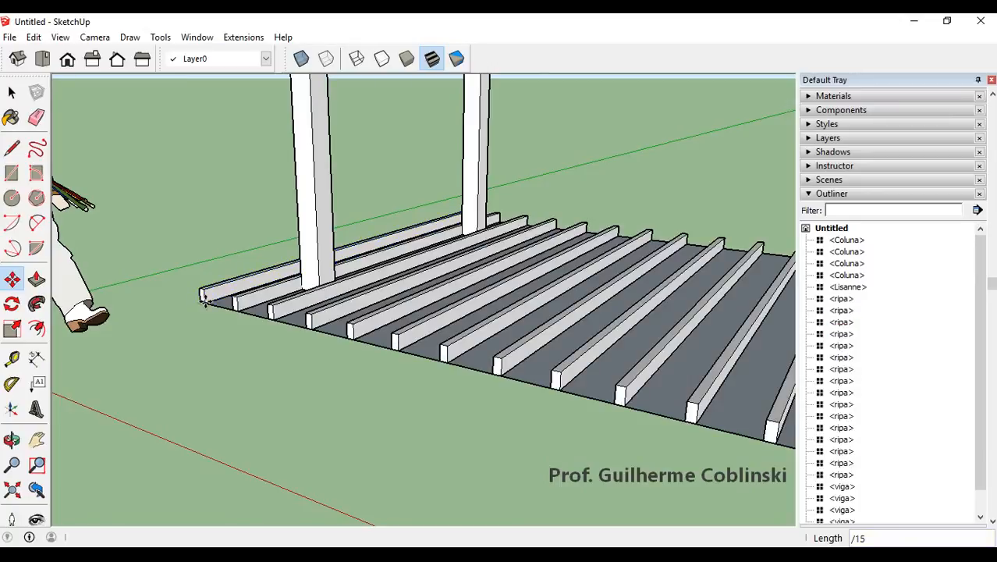
Undo the copied array of slats, leaving only the original ripa selected.
middle_click_drag(234, 287, 272, 323)
scroll(496, 408, "up", 3)
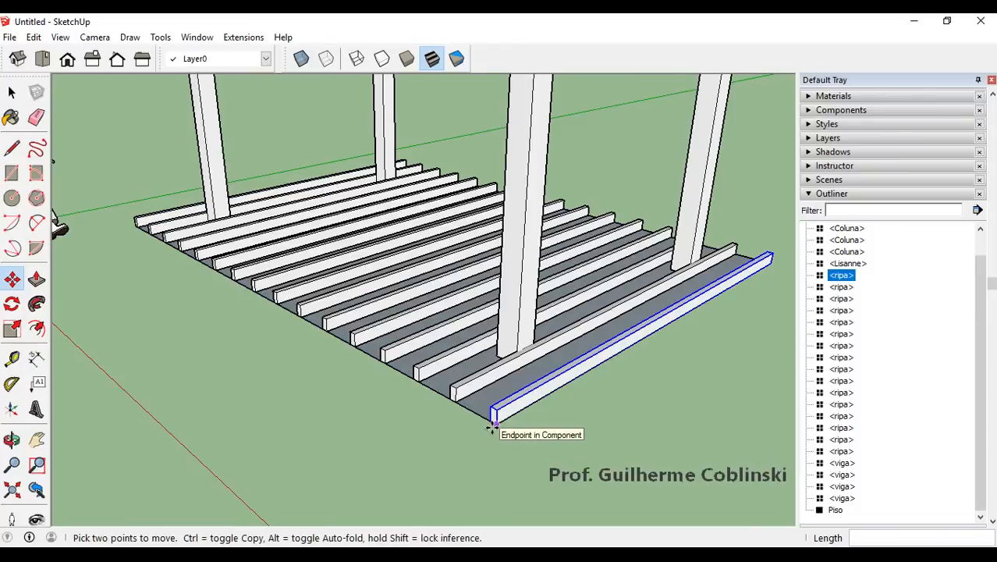
key("ctrl+z")
key("space")
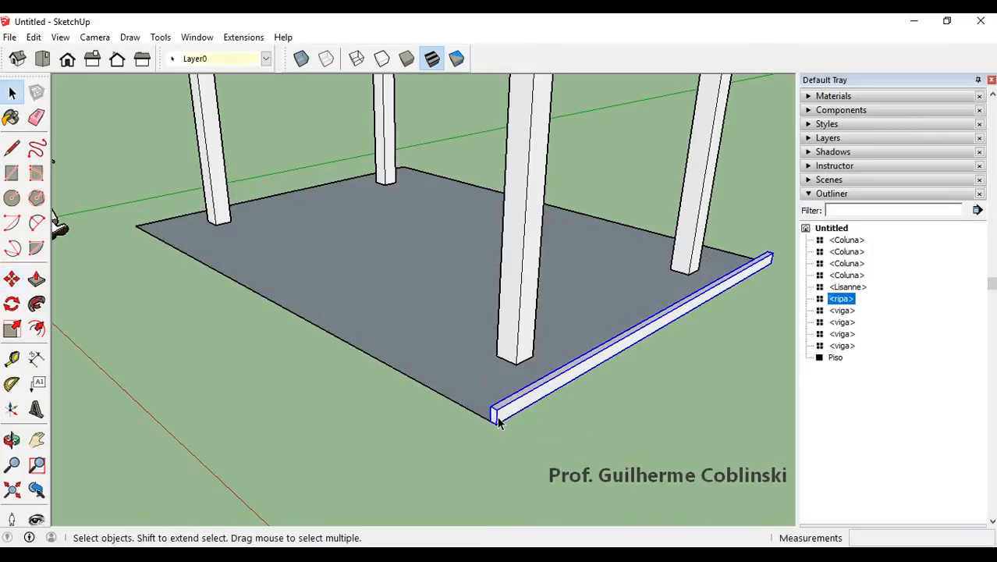
Copy the original ripa 3.96 m along the floor's long edge to the far corner, and array it with /15.
key("m")
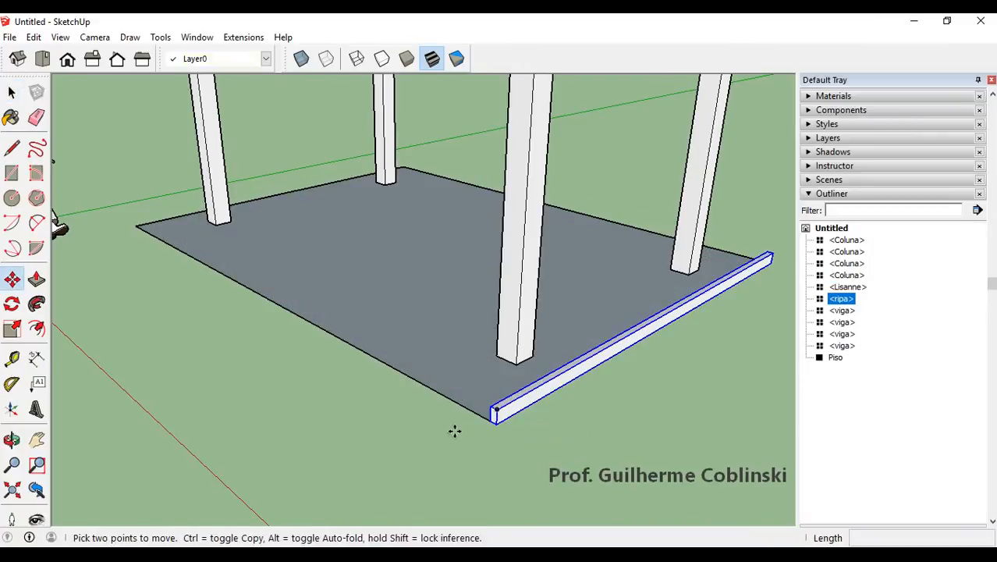
scroll(461, 431, "up", 3)
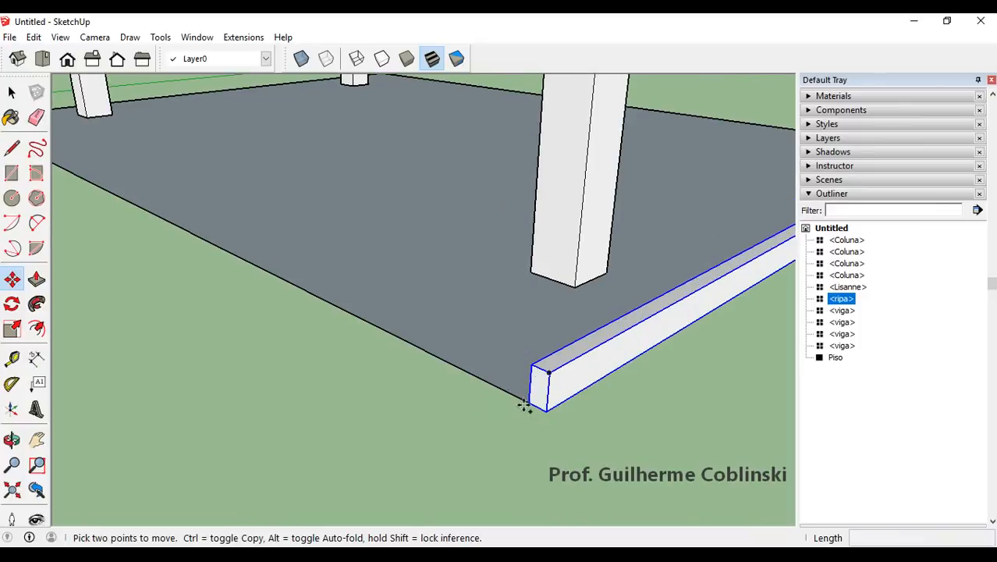
left_click(527, 402)
key("ctrl")
scroll(527, 401, "down", 5)
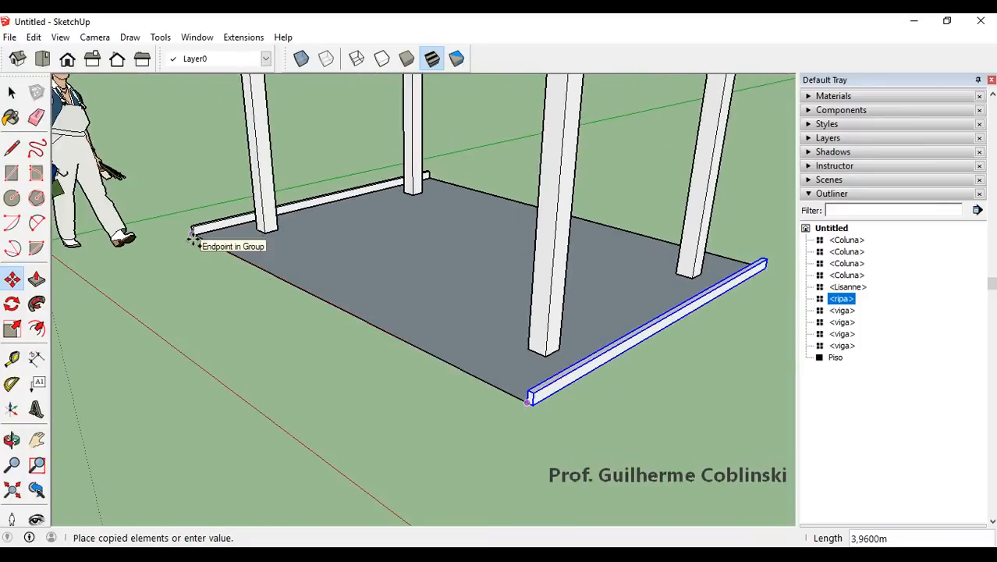
left_click(193, 233)
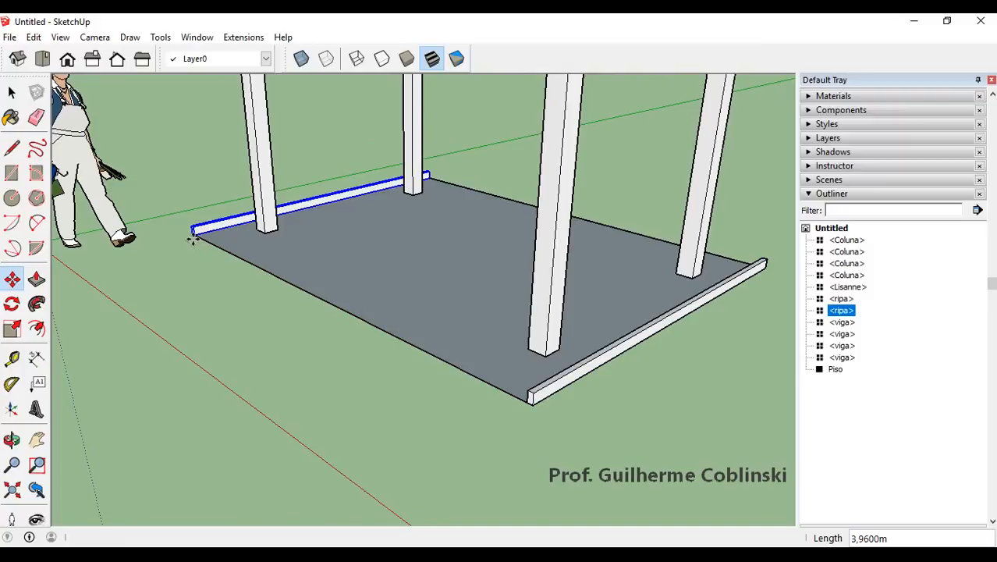
type("/15")
key("Return")
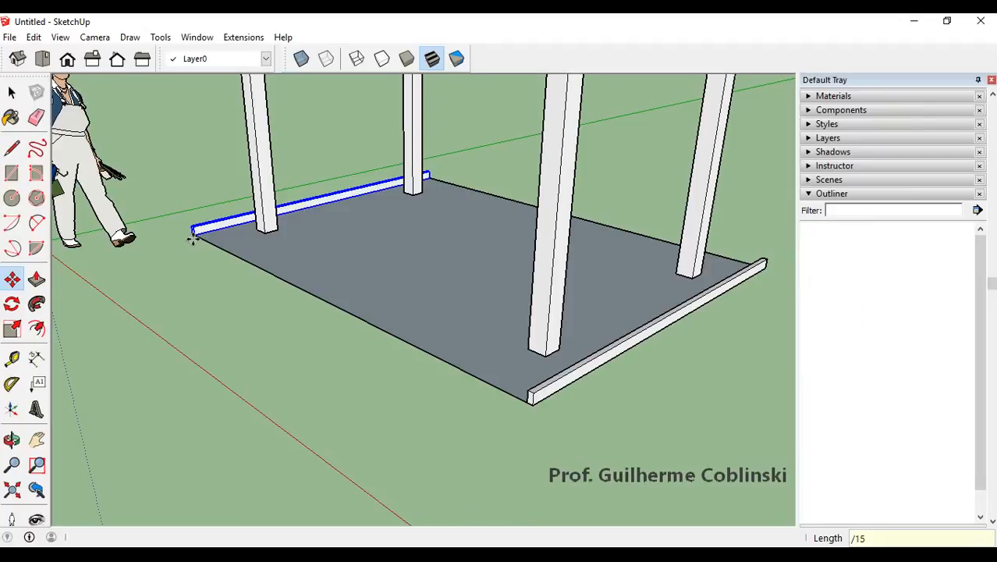
key("space")
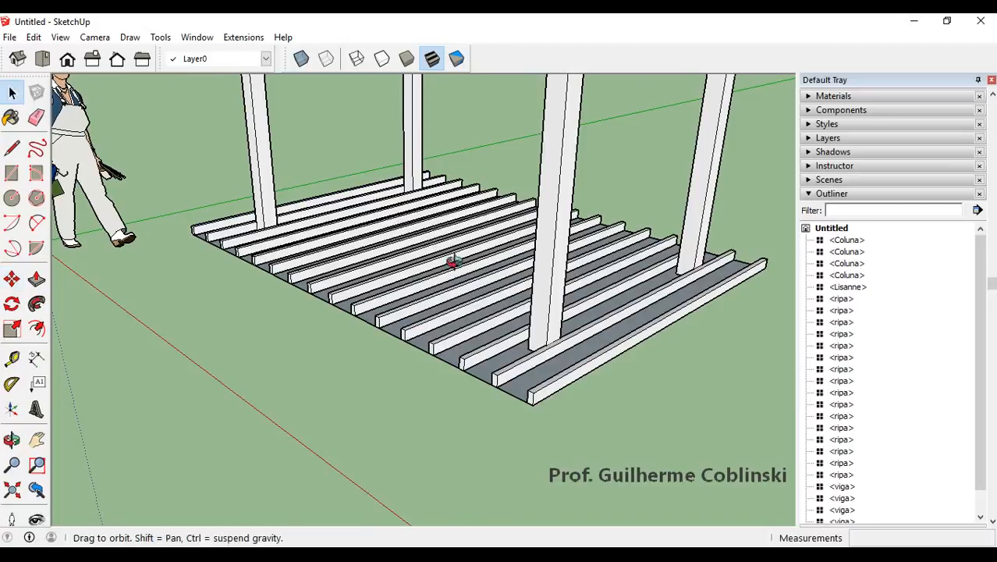
Count the ripa slats by adding the first eight to the selection one by one, and check their entries in the Outliner.
middle_click_drag(450, 261, 598, 373)
left_click(600, 382)
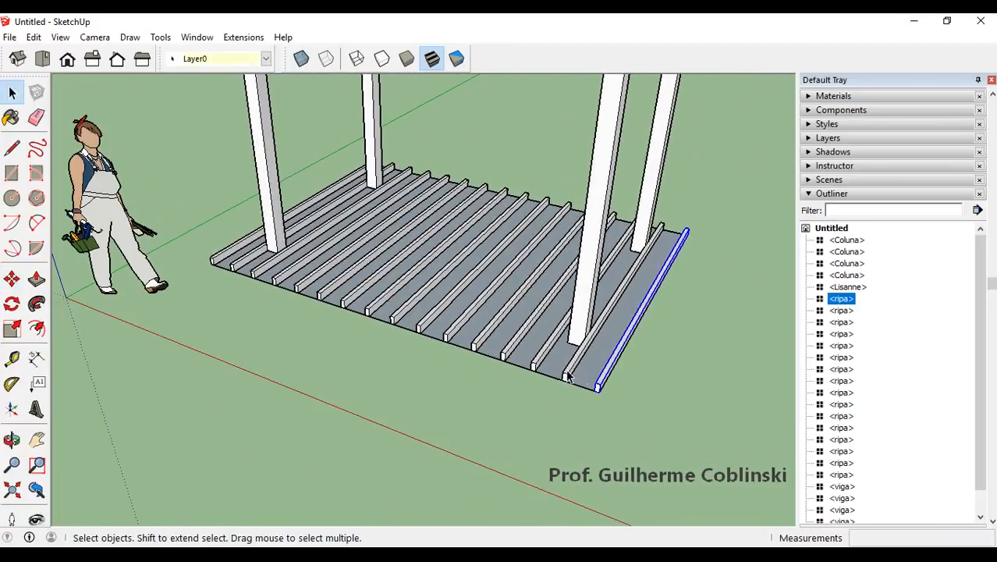
left_click(567, 375, "shift")
left_click(536, 364, "shift")
left_click(507, 353, "shift")
left_click(477, 343, "shift")
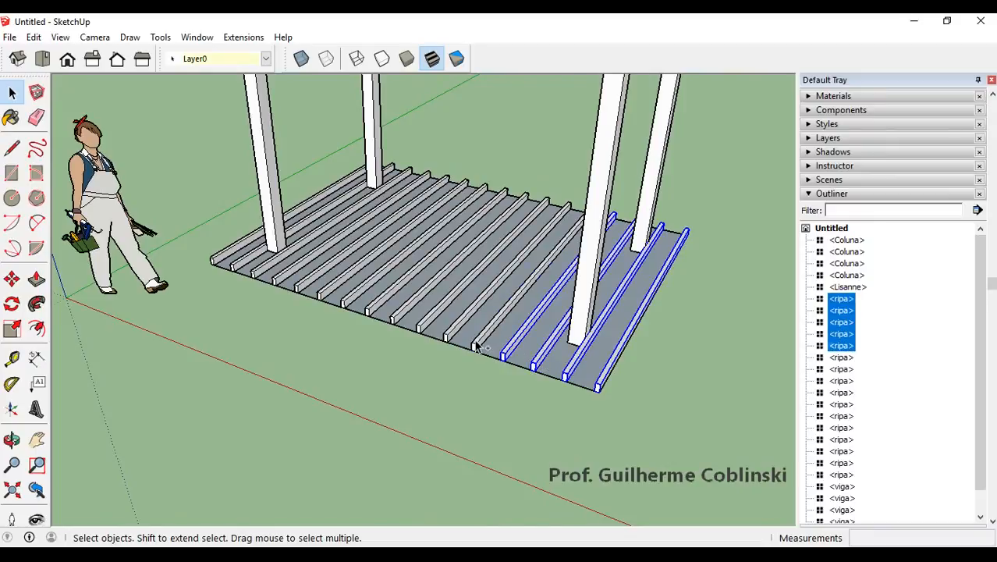
left_click(447, 331, "shift")
left_click(420, 322, "shift")
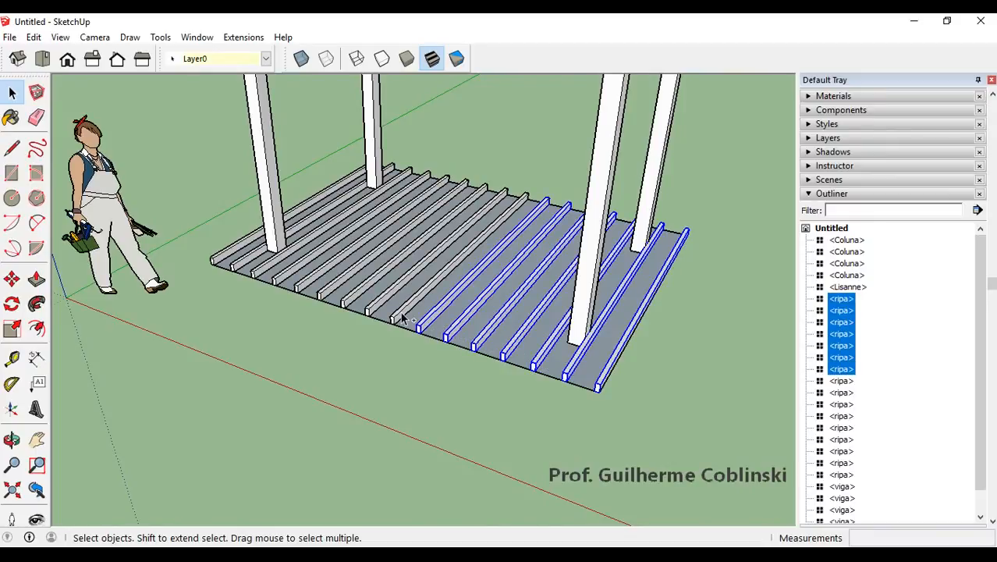
left_click(399, 317, "shift")
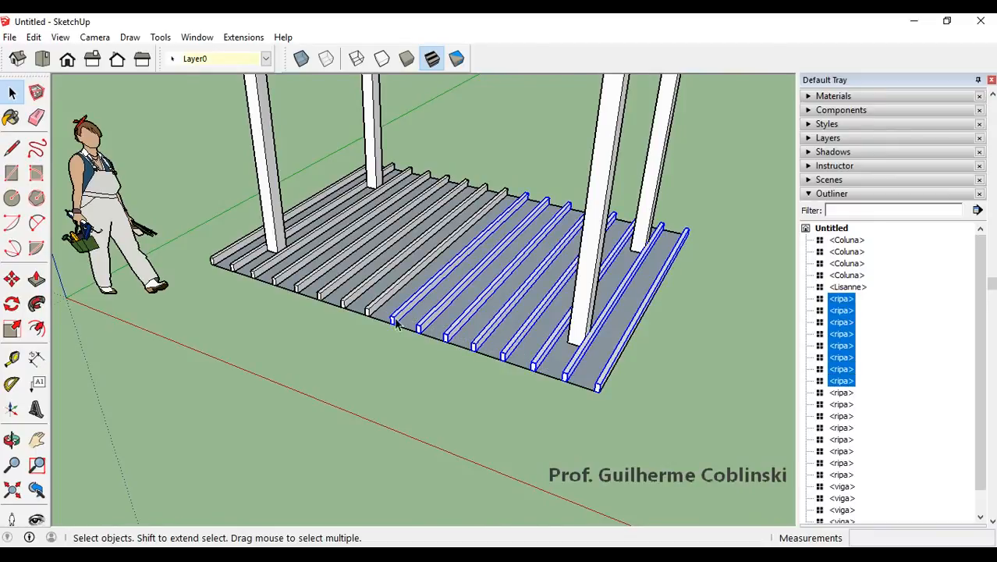
scroll(390, 327, "up", 3)
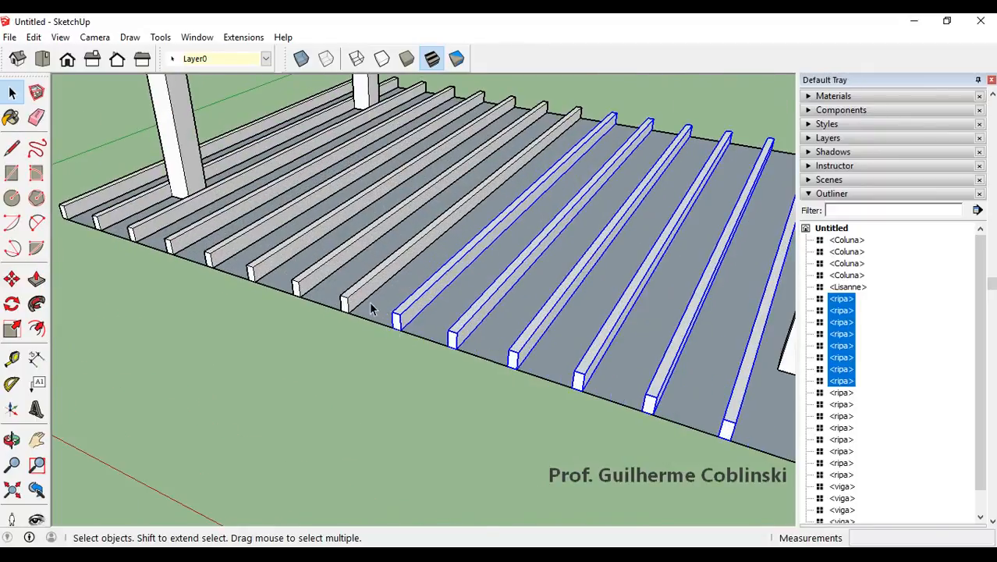
scroll(359, 300, "down", 5)
middle_click_drag(448, 301, 390, 301)
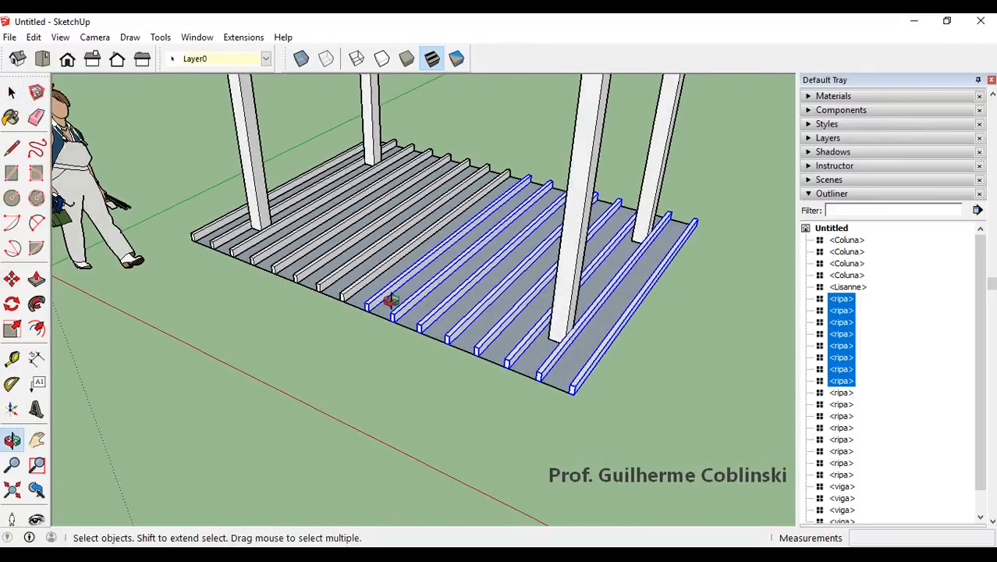
scroll(376, 300, "up", 1)
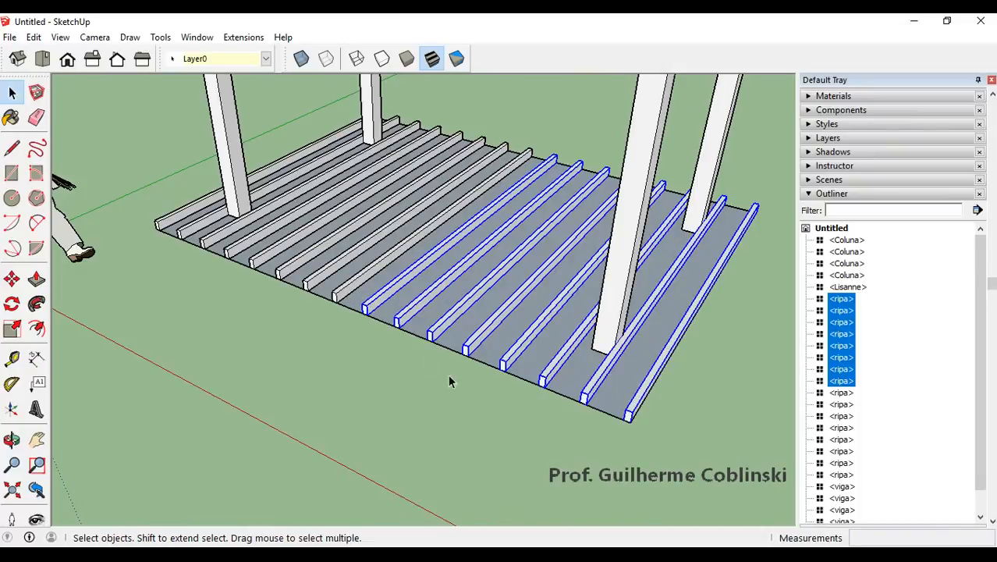
left_click(873, 323)
scroll(858, 312, "down", 1)
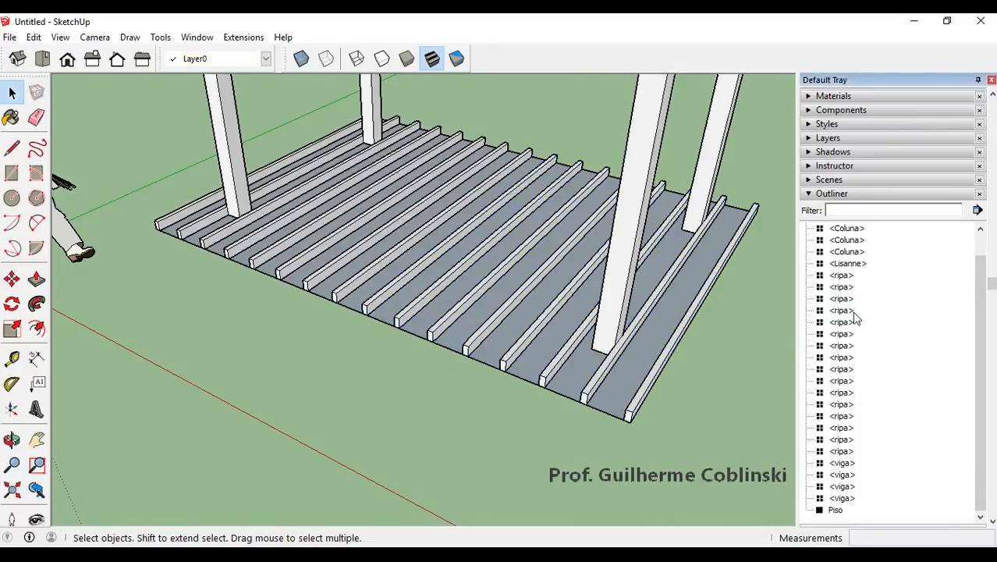
Select all ripa entries in the Outliner, from the first to the last, and make them one group.
left_click(844, 277)
scroll(847, 286, "down", 1)
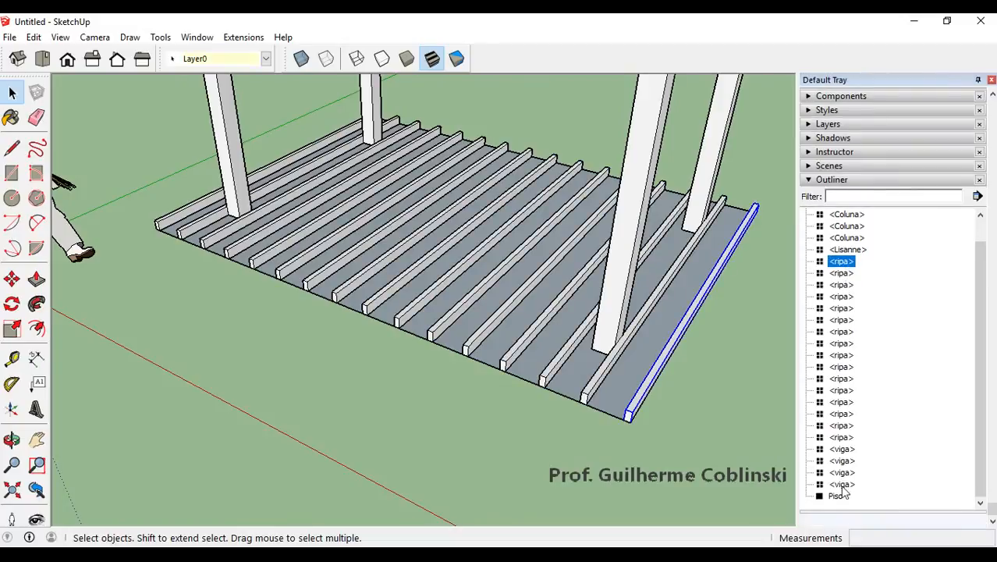
left_click(842, 439, "shift")
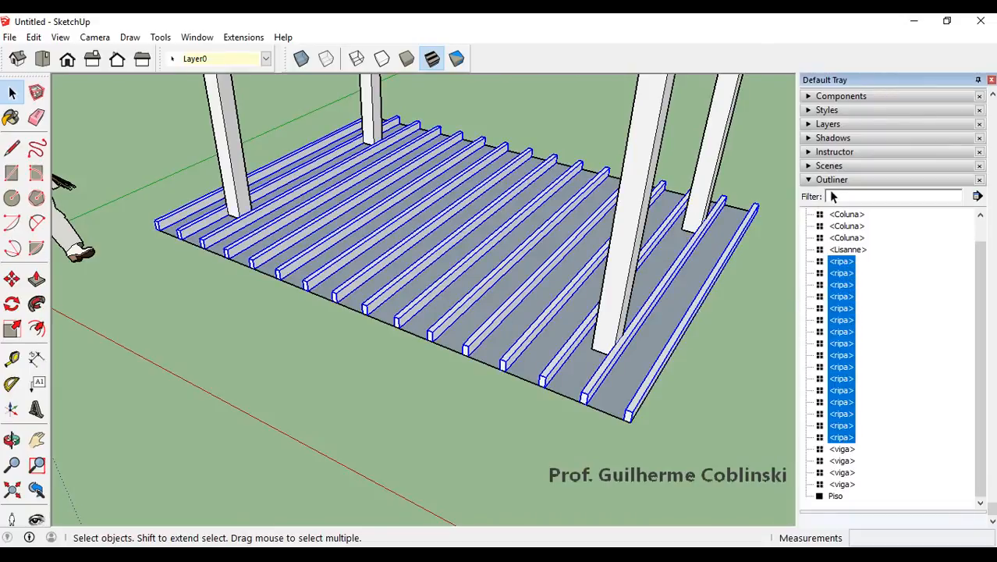
right_click(847, 282)
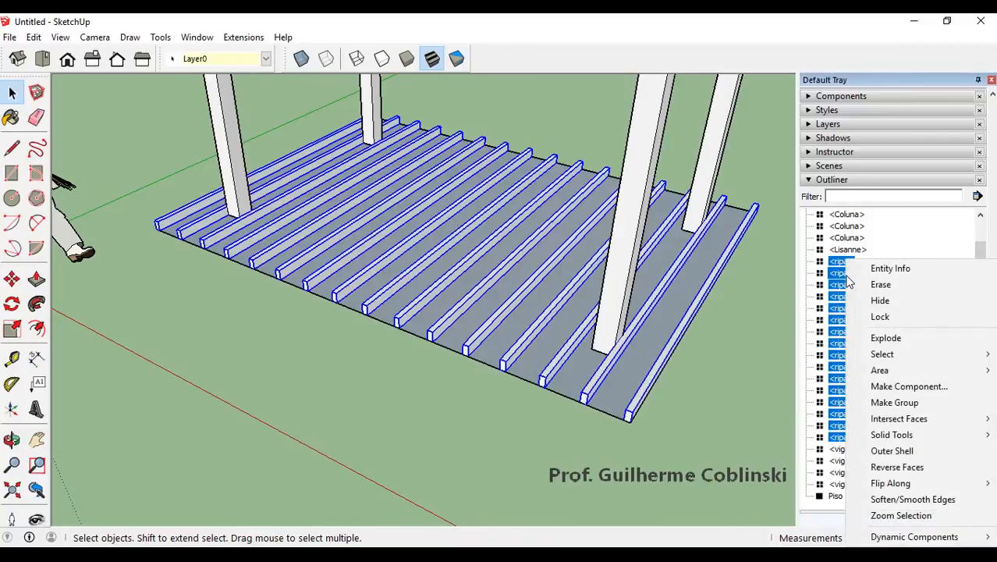
left_click(909, 409)
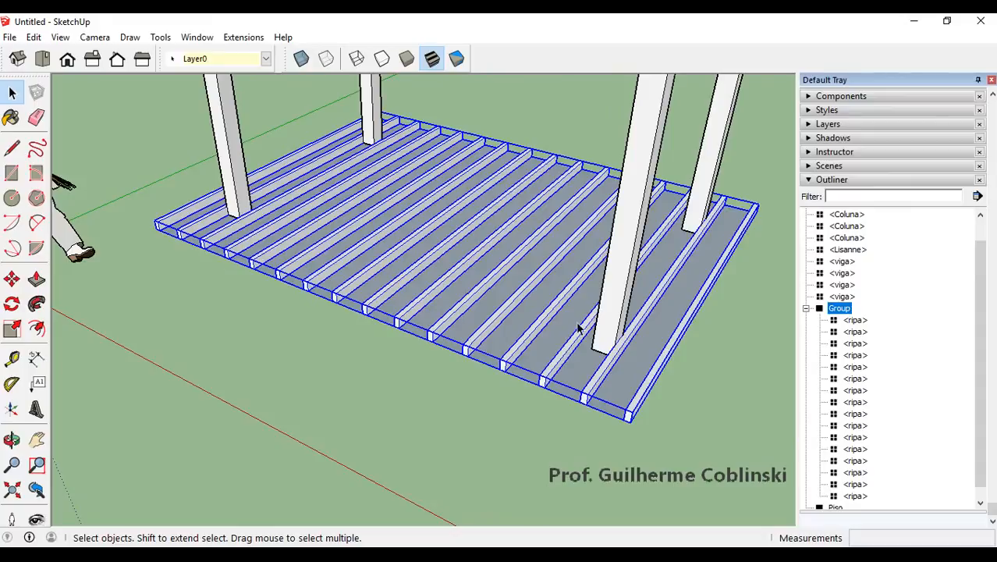
Rename the new slat group as "Grupo das ripas".
right_click(843, 310)
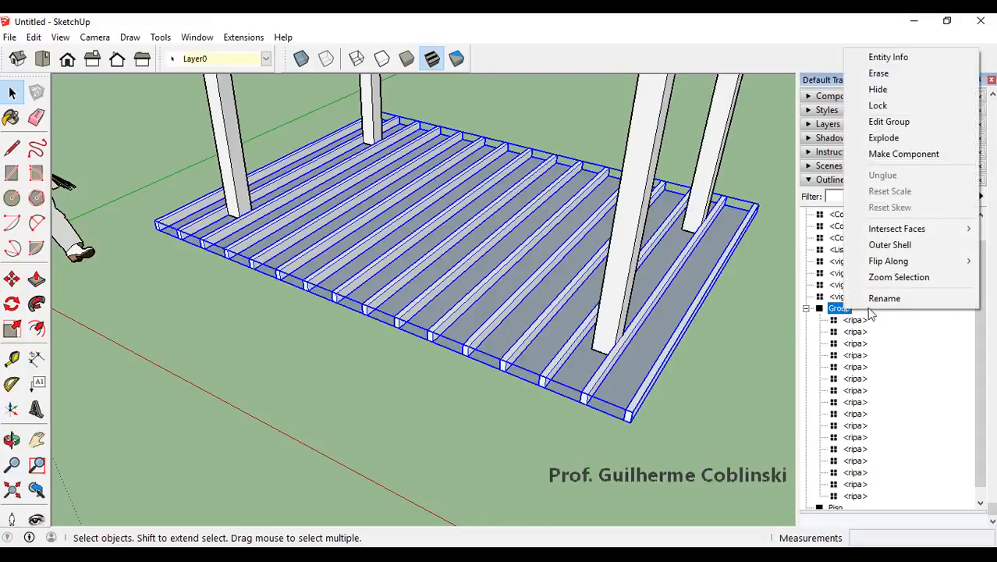
left_click(884, 299)
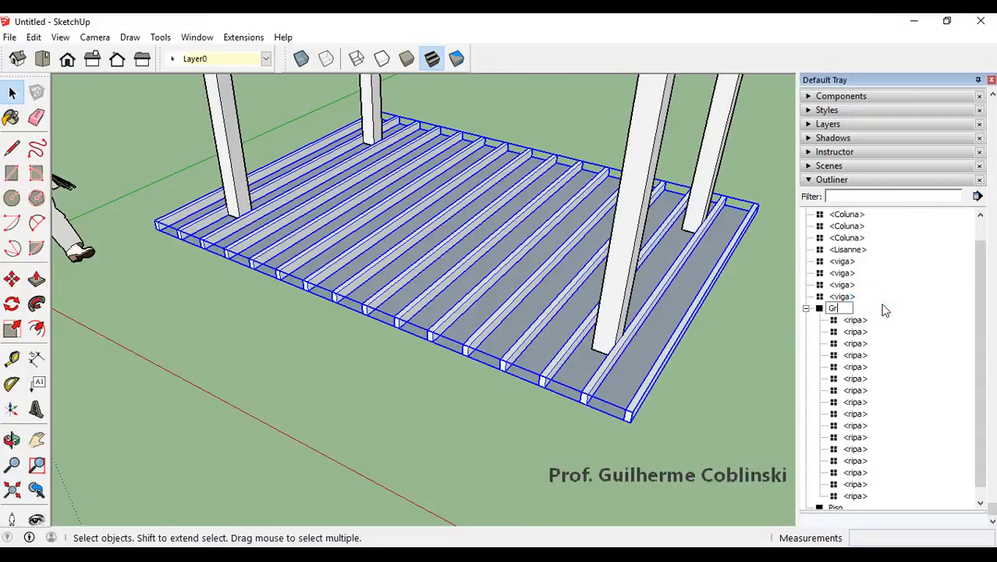
type("Grupo das ripas")
key("Return")
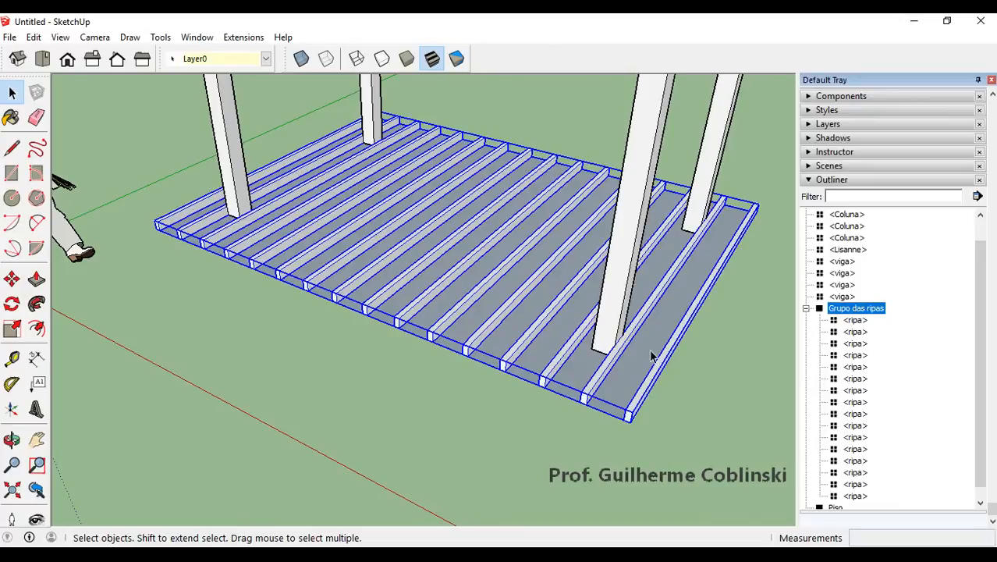
Examine the slat group's near lower corner and the viga beam ends above it to find matching move points.
scroll(547, 363, "down", 6)
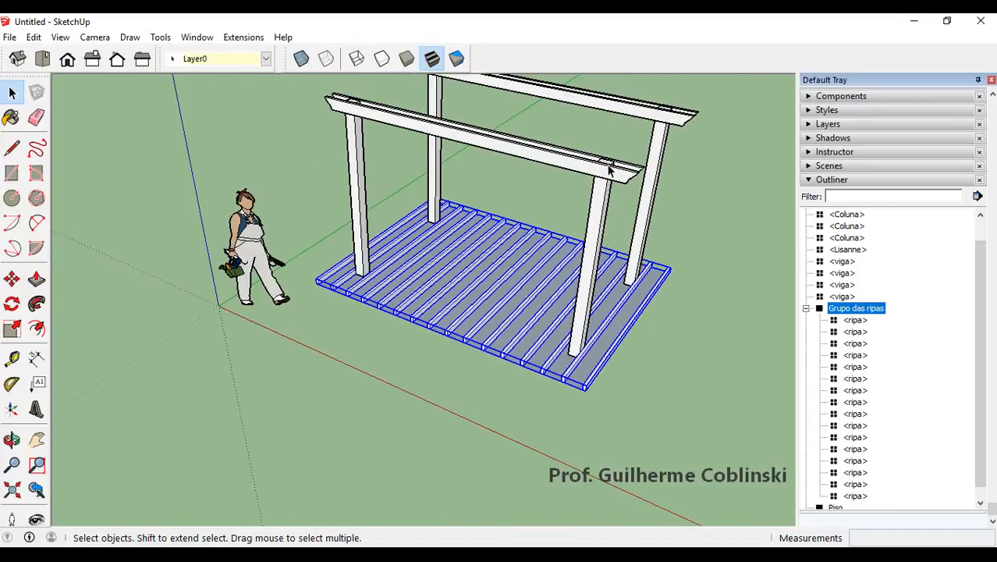
left_click(650, 318)
left_click(640, 316)
scroll(599, 386, "up", 6)
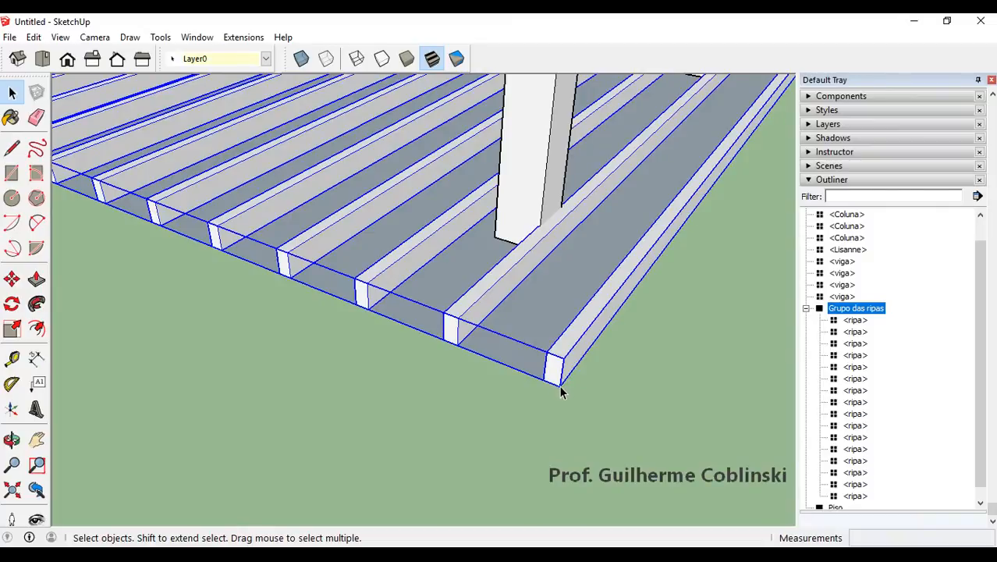
scroll(560, 393, "down", 8)
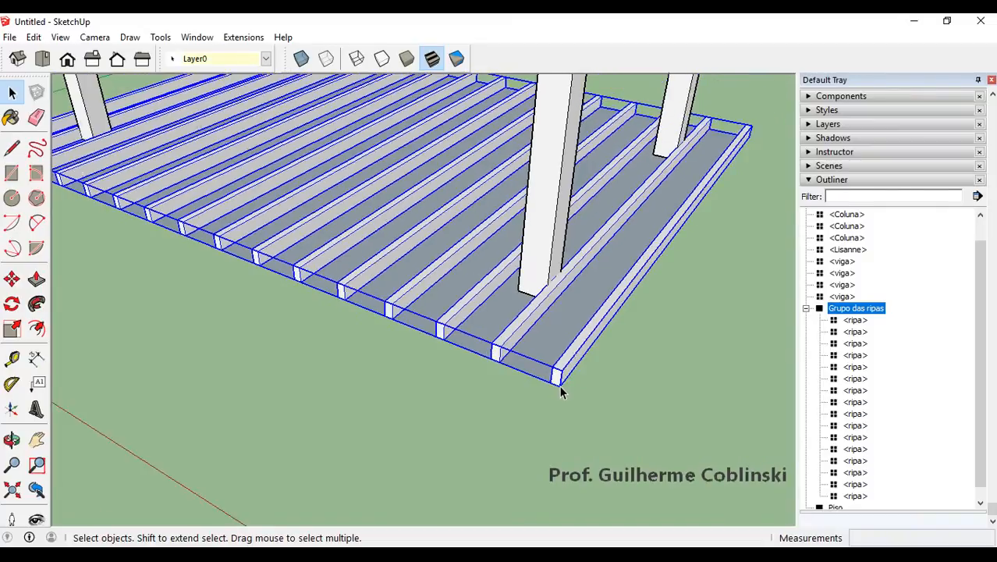
scroll(599, 170, "up", 3)
scroll(599, 170, "up", 1)
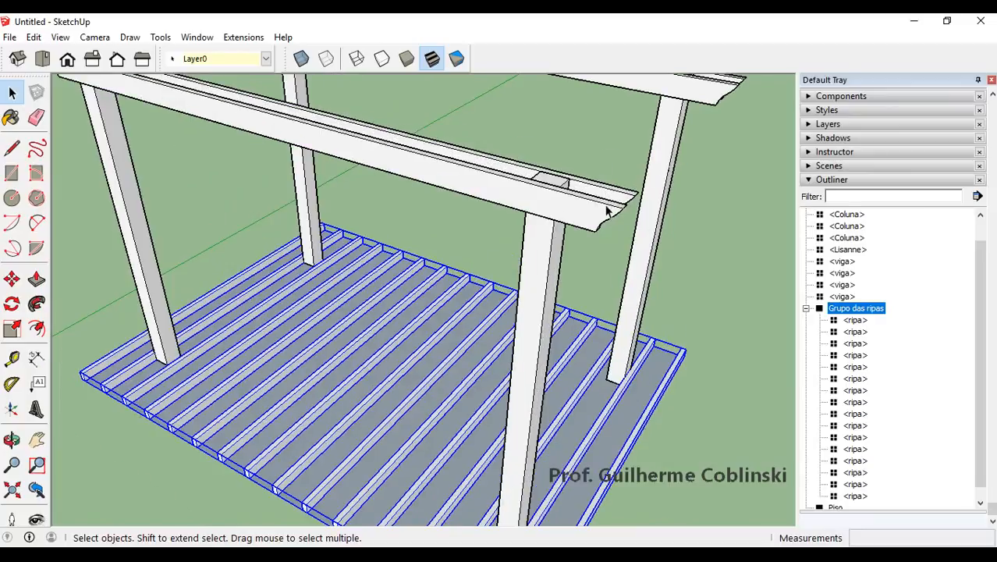
mouse_move(600, 170)
middle_mouse_down()
mouse_move(585, 152)
mouse_move(595, 165)
middle_mouse_up()
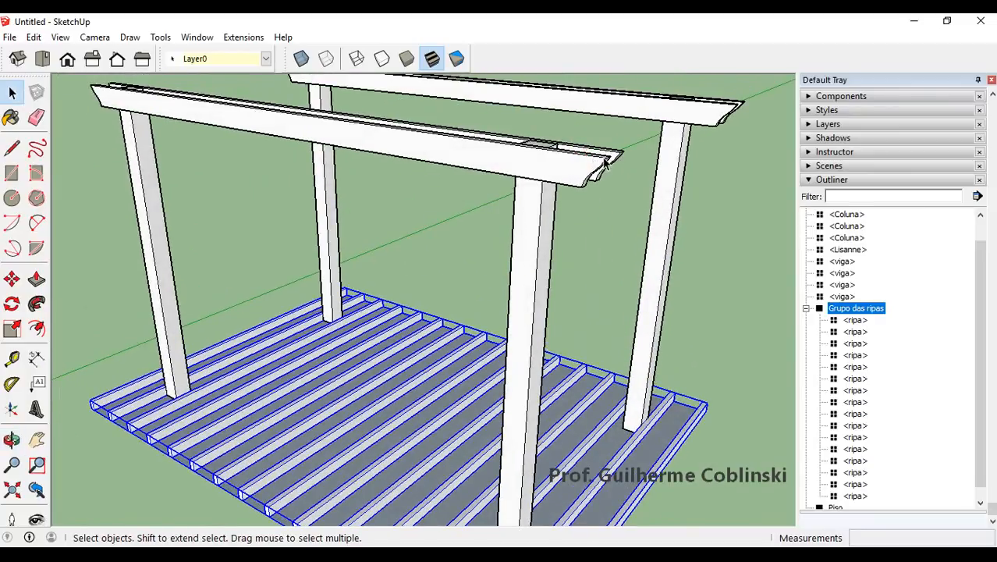
scroll(606, 161, "down", 5)
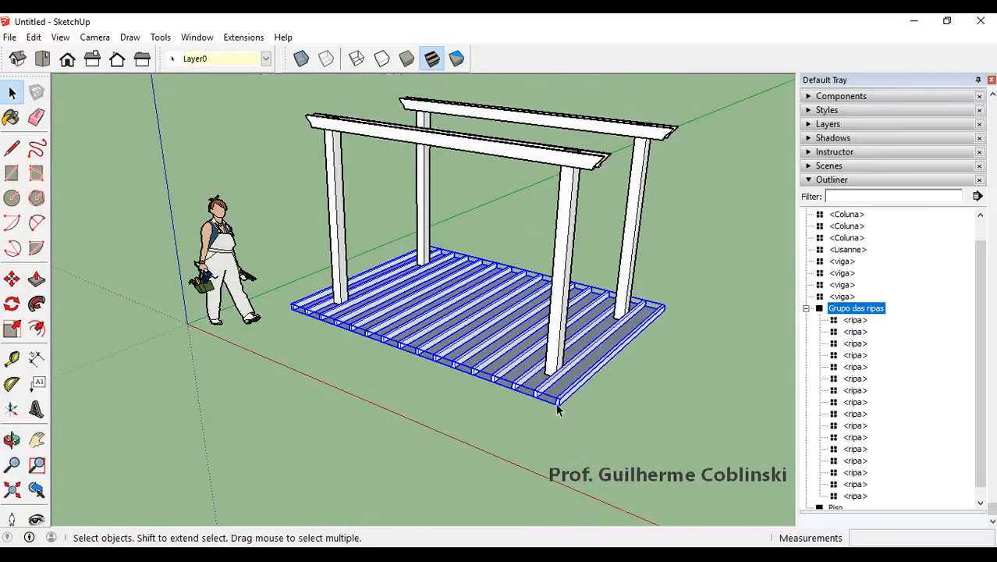
scroll(557, 409, "up", 2)
Move the slat group from its near lower corner 2.5 m straight up along the blue axis, onto the viga beams' top edge.
key("m")
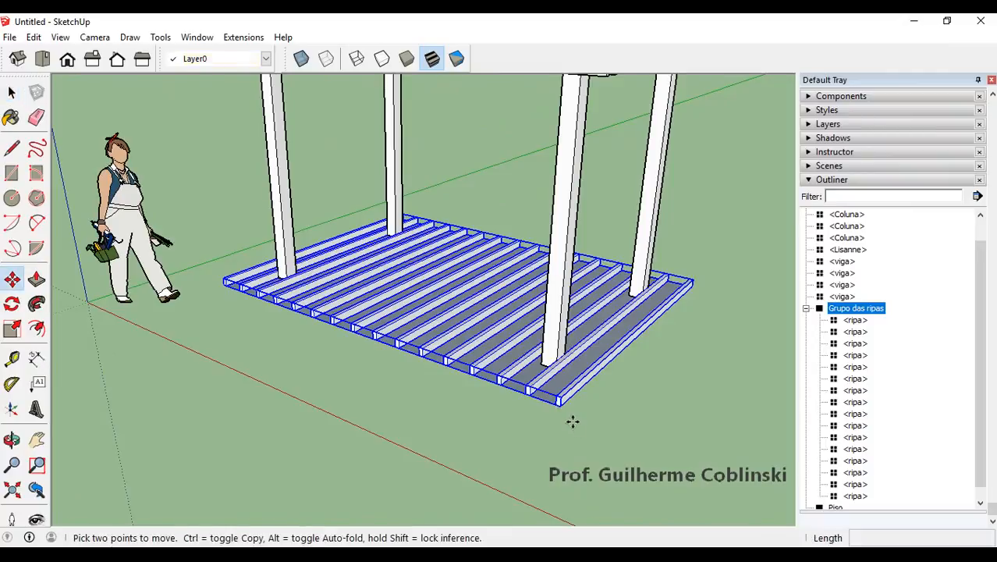
scroll(573, 422, "up", 1)
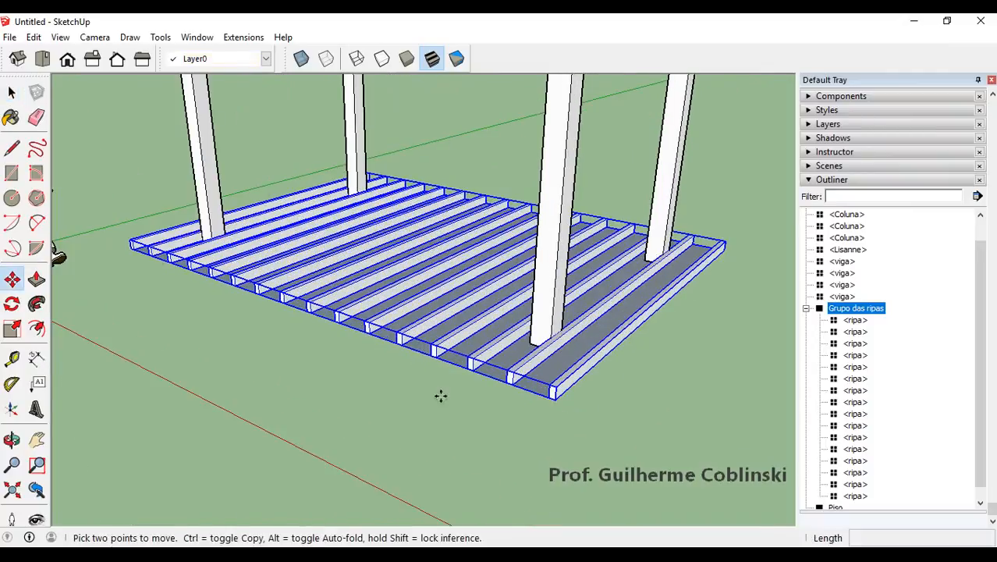
left_click(12, 280)
scroll(558, 402, "up", 1)
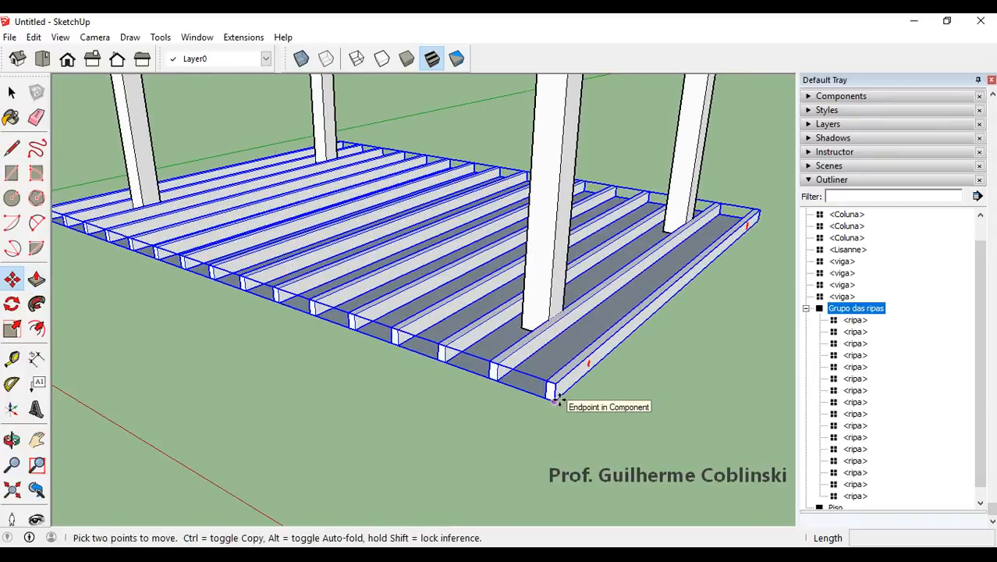
left_click(556, 400)
scroll(558, 394, "down", 1)
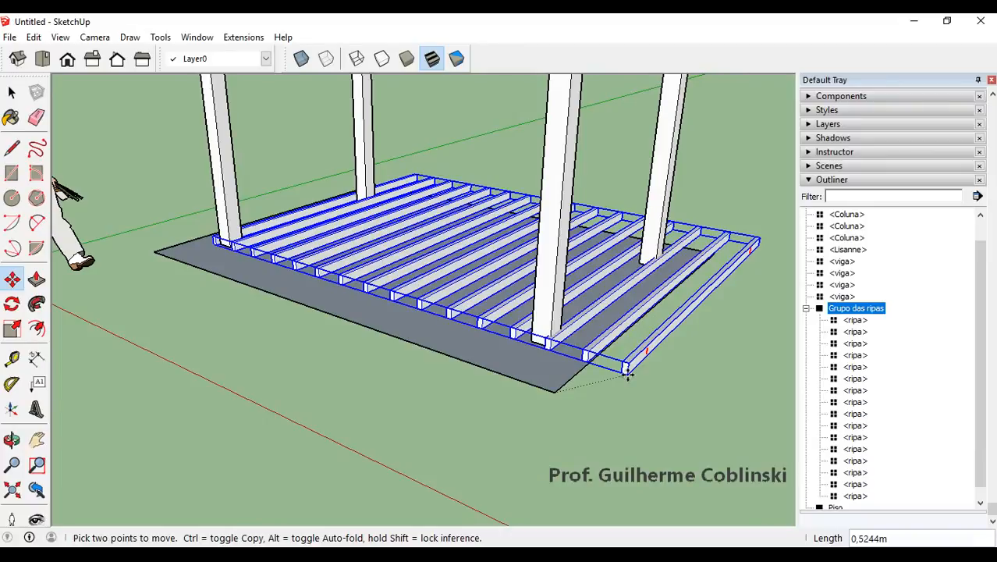
key("Up")
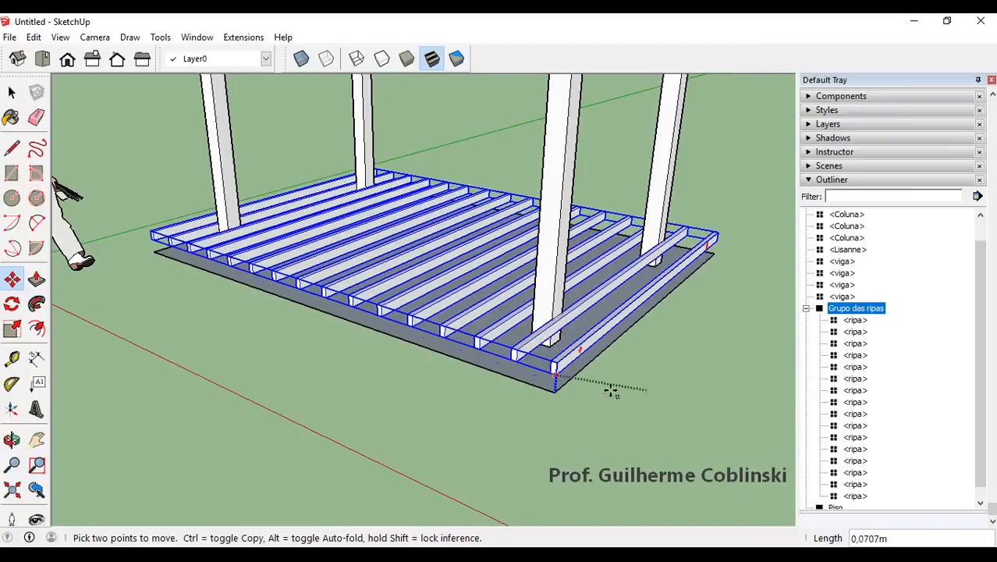
left_click(591, 352)
scroll(578, 343, "down", 4)
left_click(560, 334)
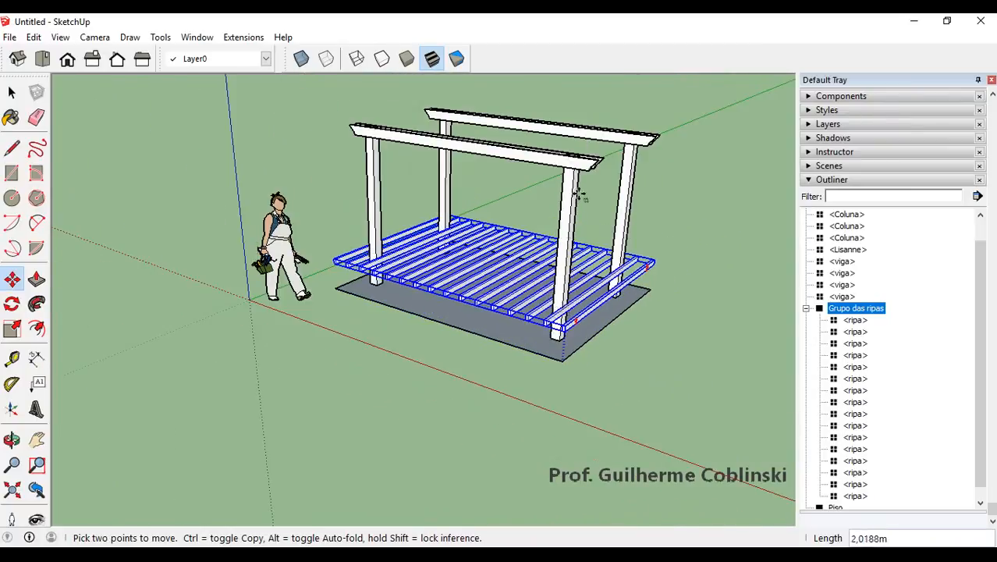
scroll(593, 164, "up", 5)
scroll(604, 159, "up", 2)
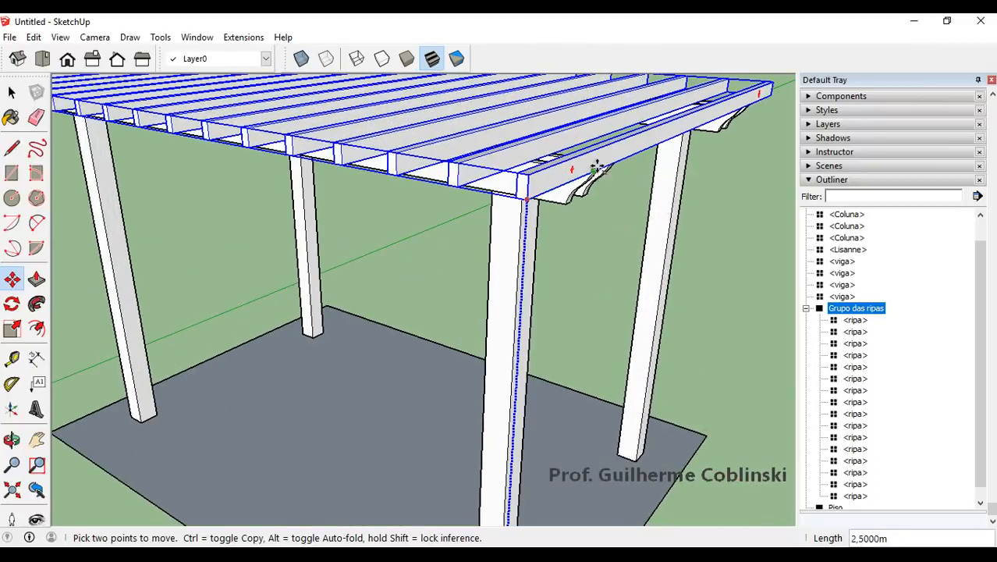
scroll(596, 165, "up", 3)
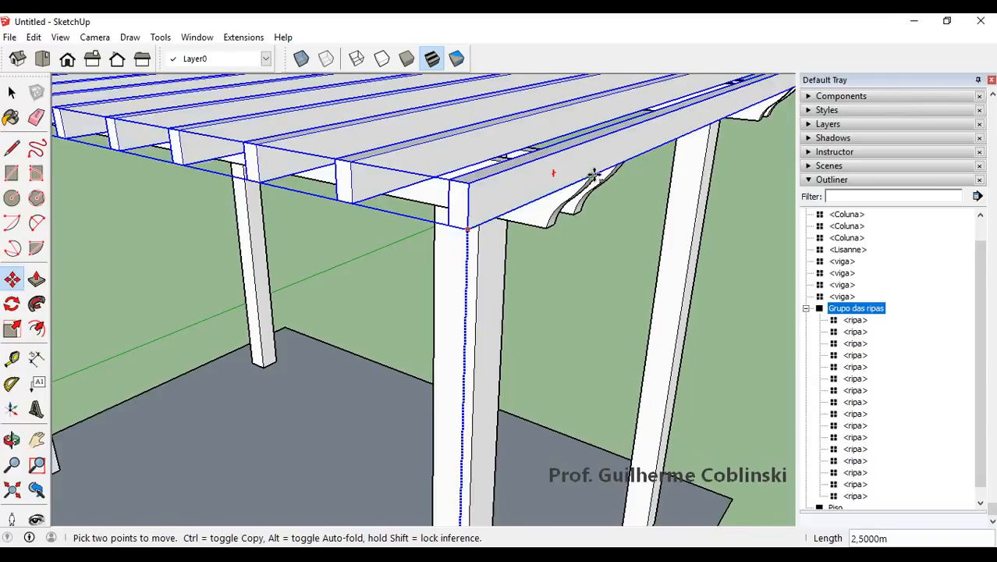
left_click(594, 174)
scroll(581, 206, "down", 3)
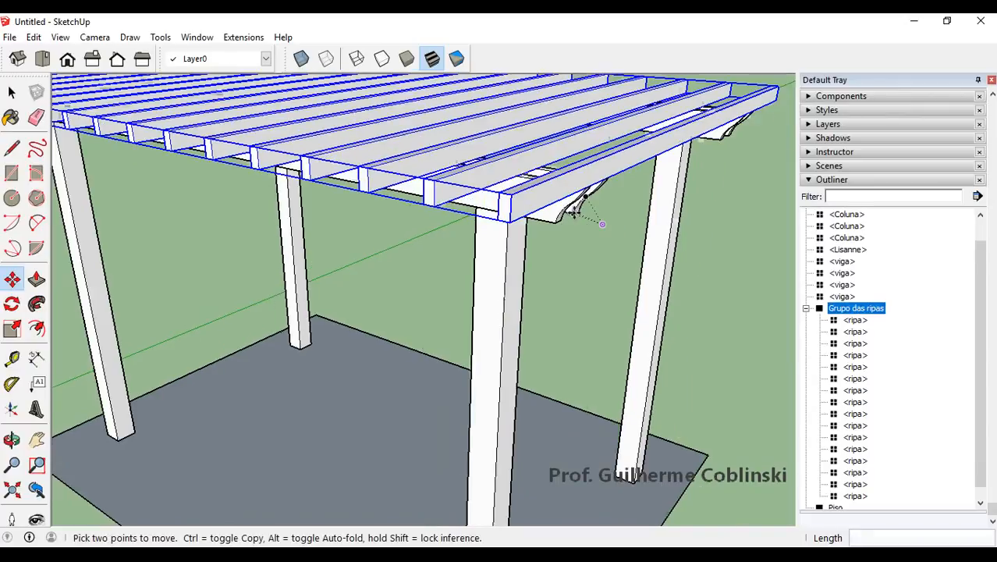
Open the Piso floor group, push its face downward by 0,1 m to give the floor thickness, and close the group.
mouse_move(567, 234)
middle_mouse_down()
mouse_move(590, 261)
mouse_move(498, 203)
mouse_move(403, 164)
mouse_move(383, 127)
mouse_move(463, 111)
mouse_move(583, 229)
middle_mouse_up()
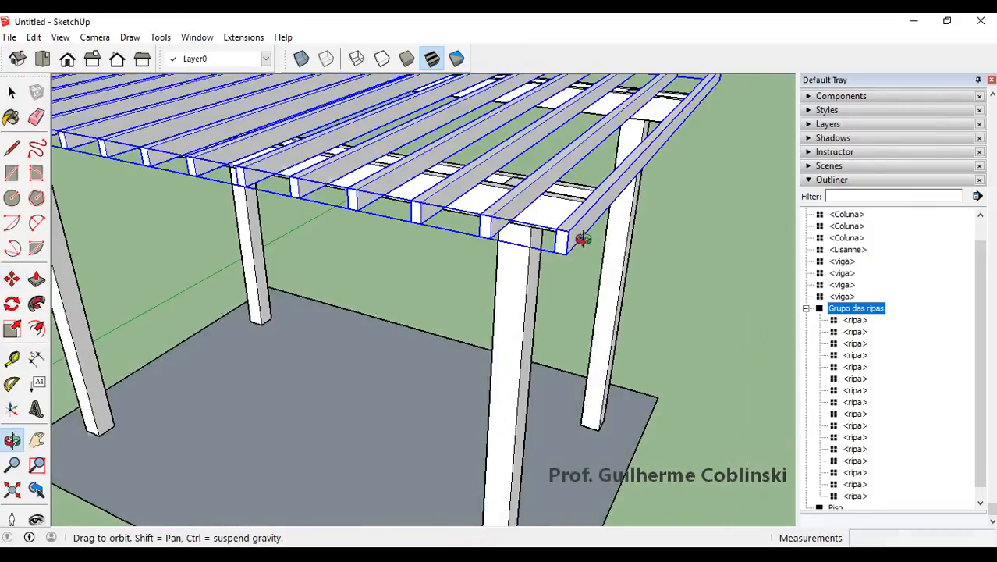
scroll(546, 207, "down", 5)
middle_click_drag(508, 185, 456, 352)
left_click(383, 249)
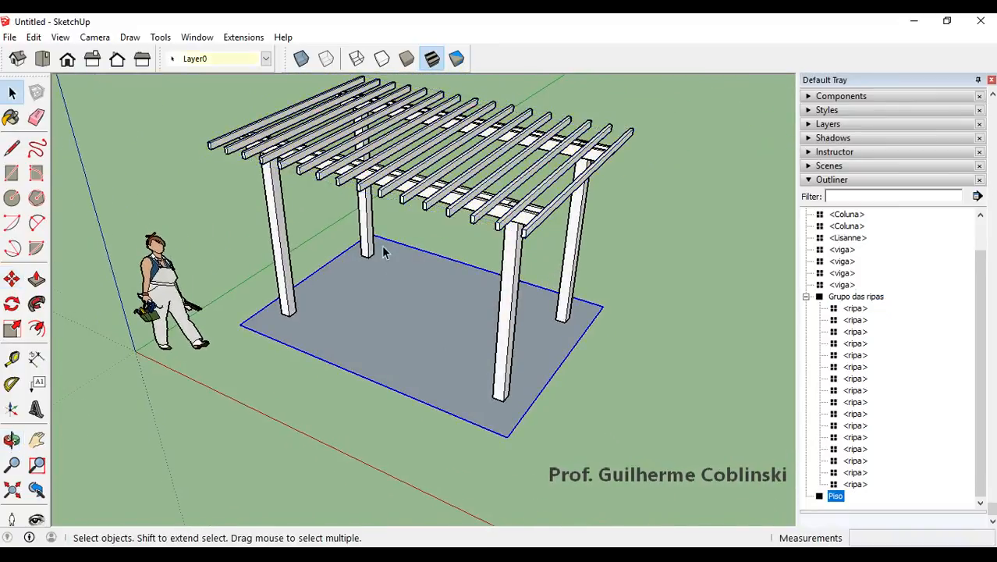
middle_click_drag(383, 250, 428, 348)
double_click(428, 348)
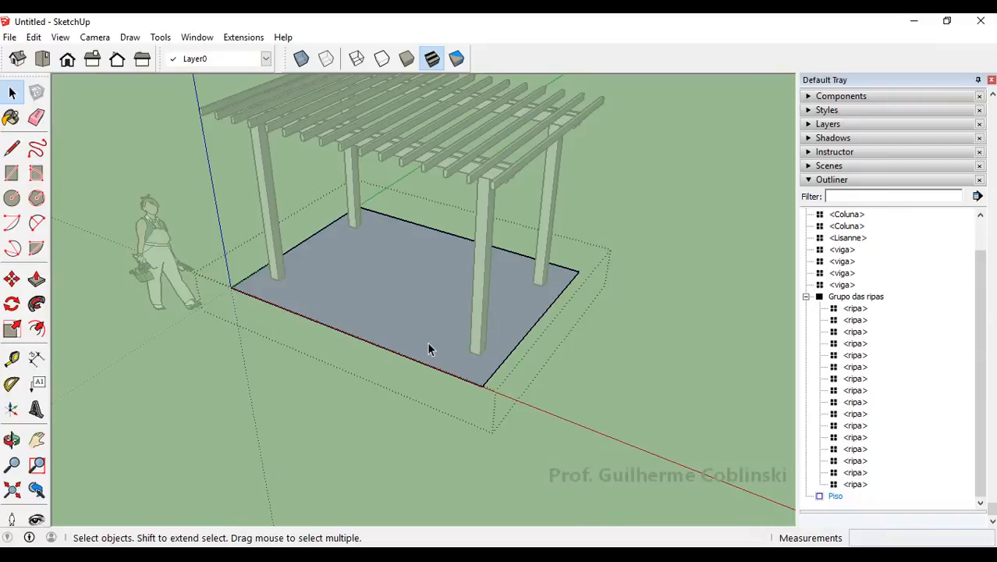
scroll(428, 348, "up", 3)
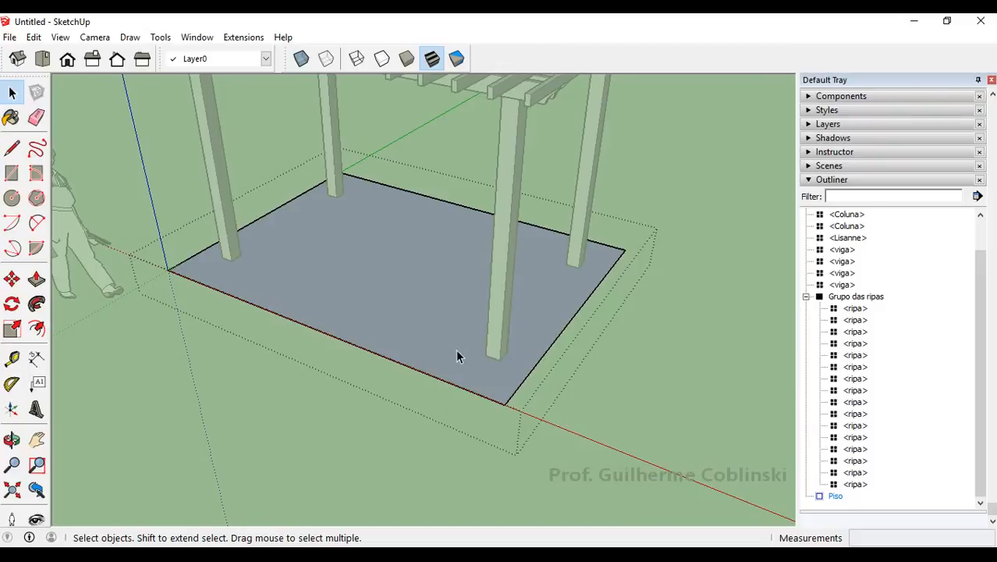
key("p")
left_click(378, 340)
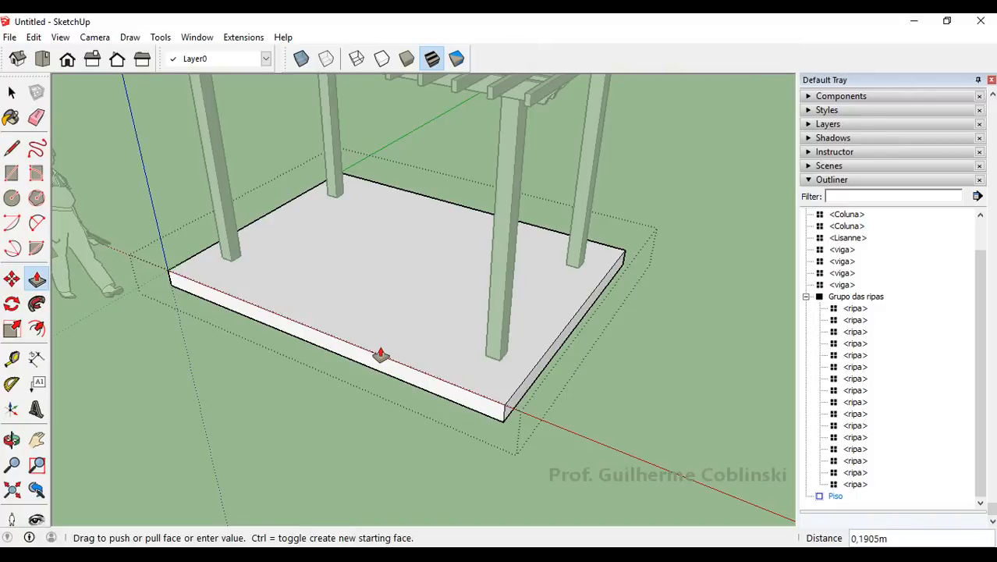
type("0,1")
key("Return")
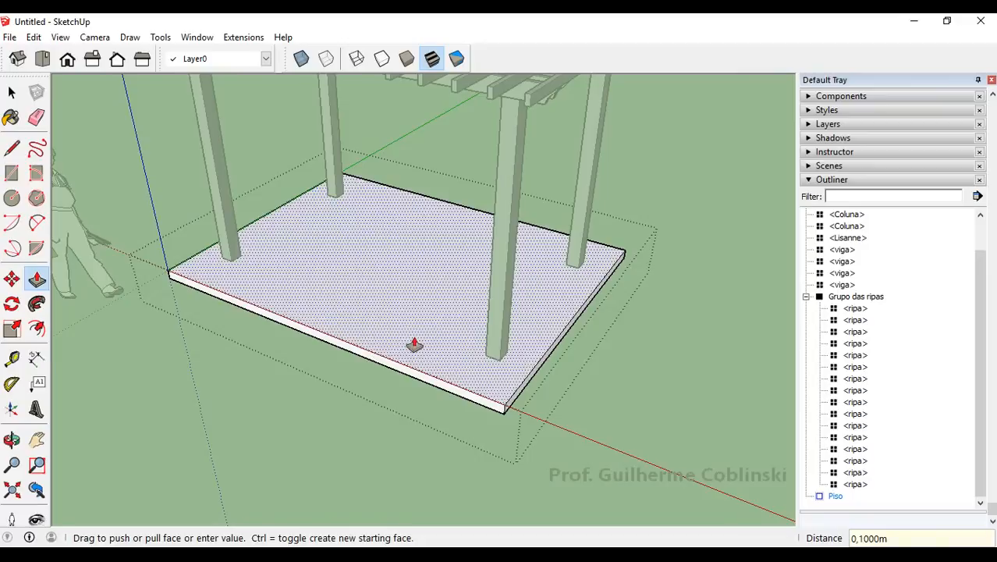
scroll(402, 353, "down", 5)
key("space")
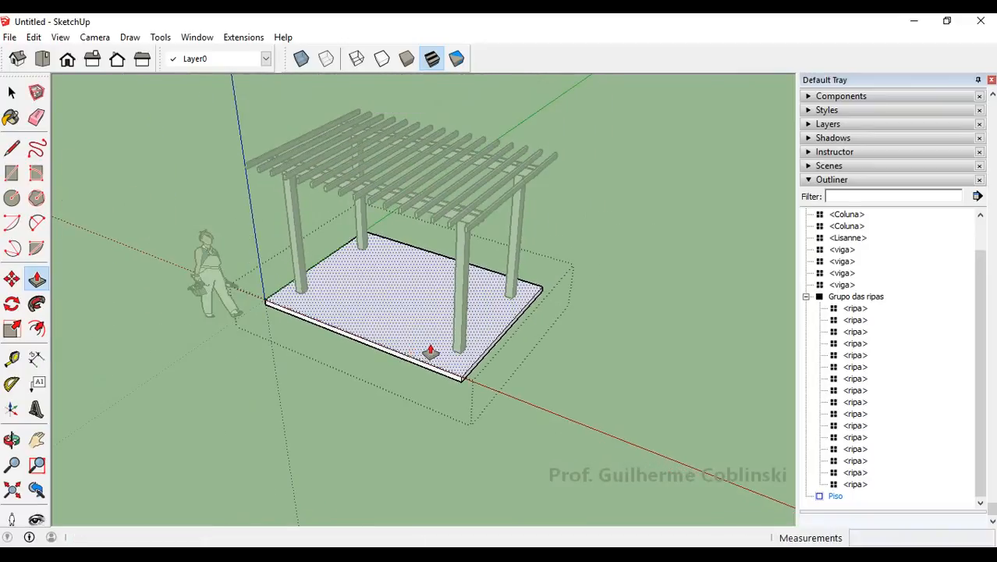
left_click(590, 266)
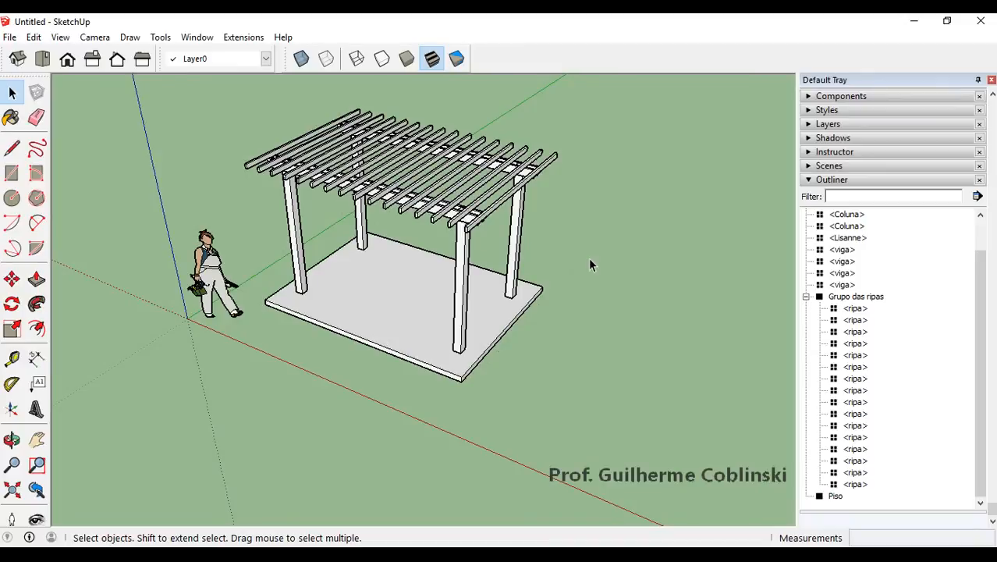
Activate the Paint Bucket, look through the material collections and display the Wood collection.
middle_click_drag(392, 253, 548, 230)
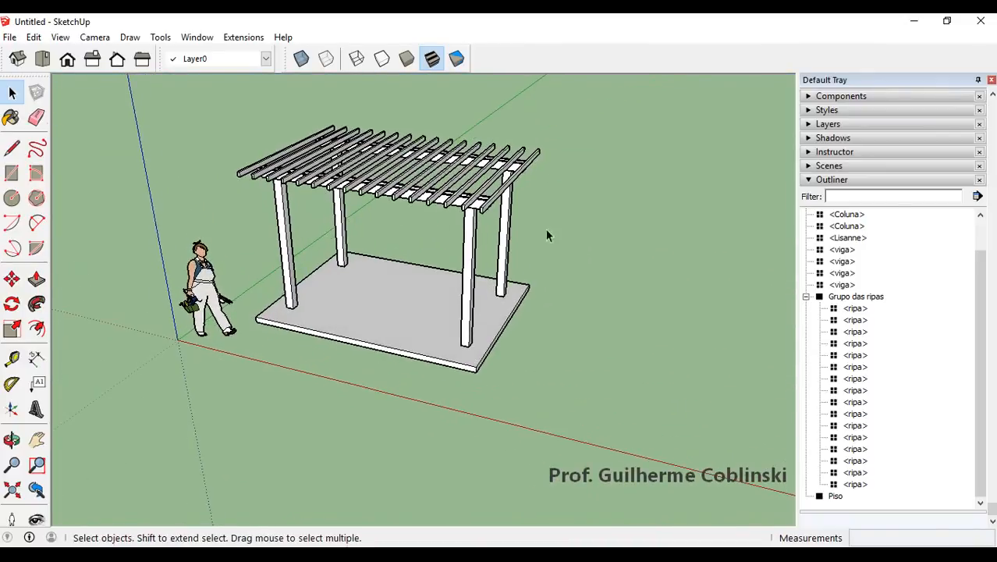
left_click(11, 119)
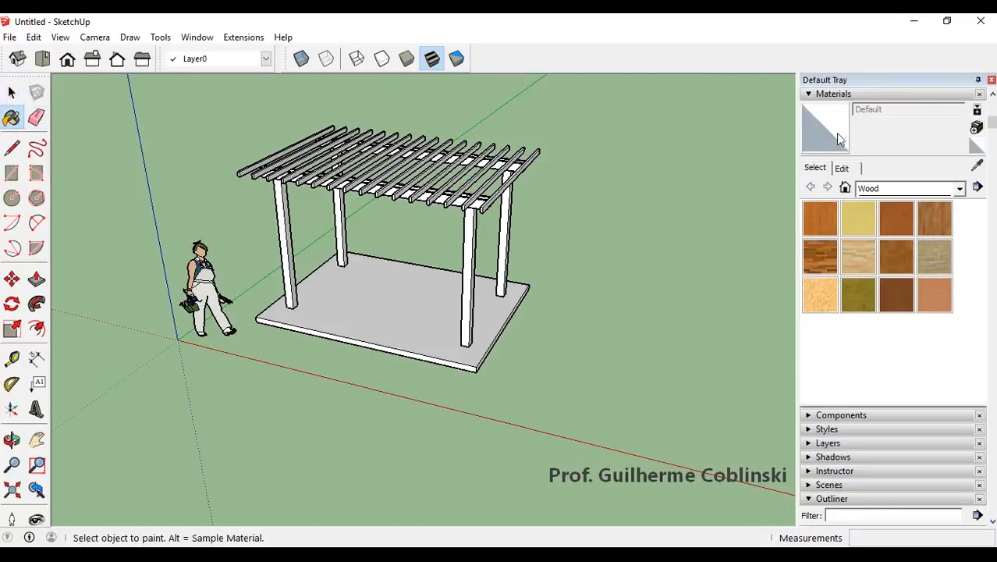
left_click(899, 189)
scroll(897, 199, "up", 1)
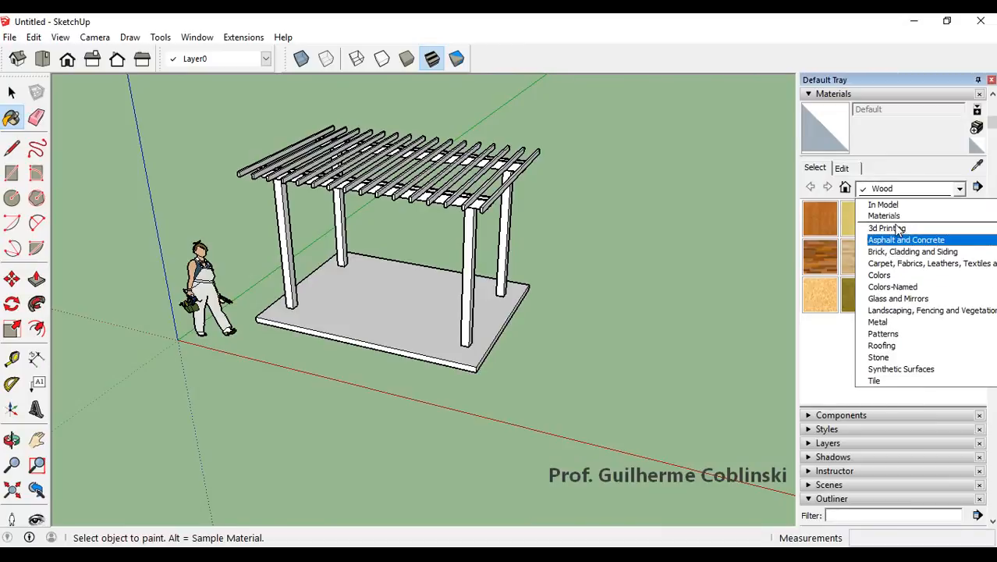
left_click(901, 188)
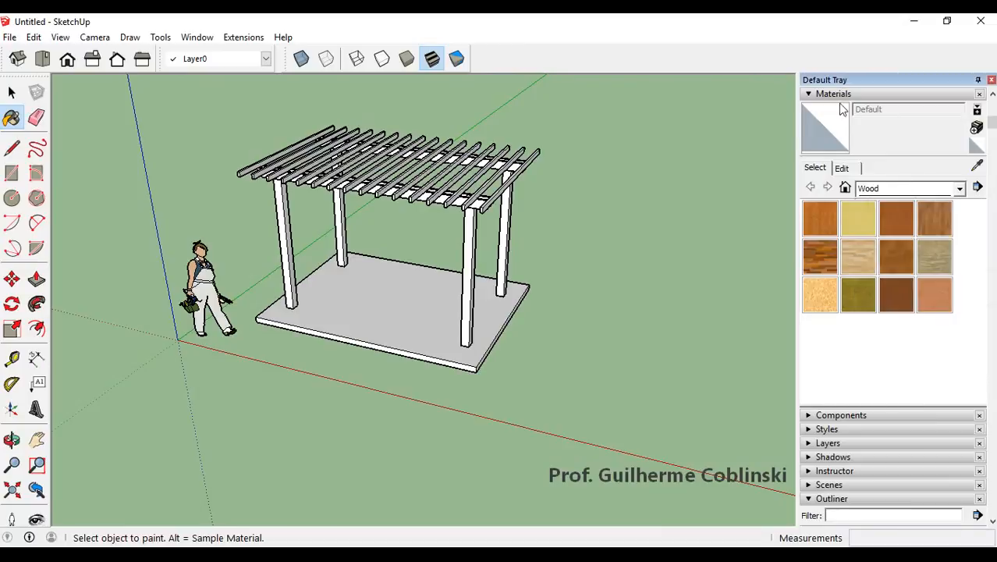
left_click(841, 168)
left_click(815, 172)
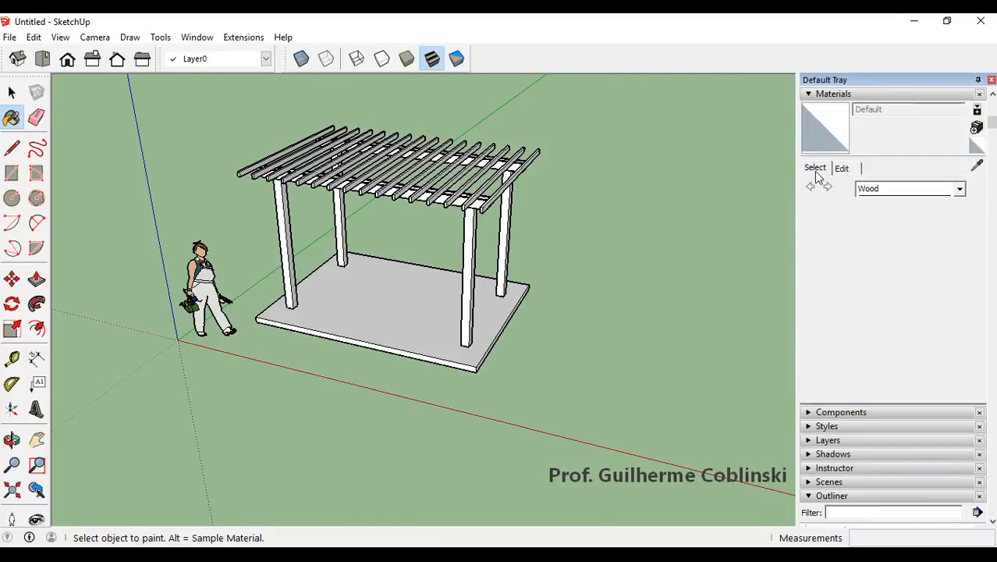
left_click(889, 192)
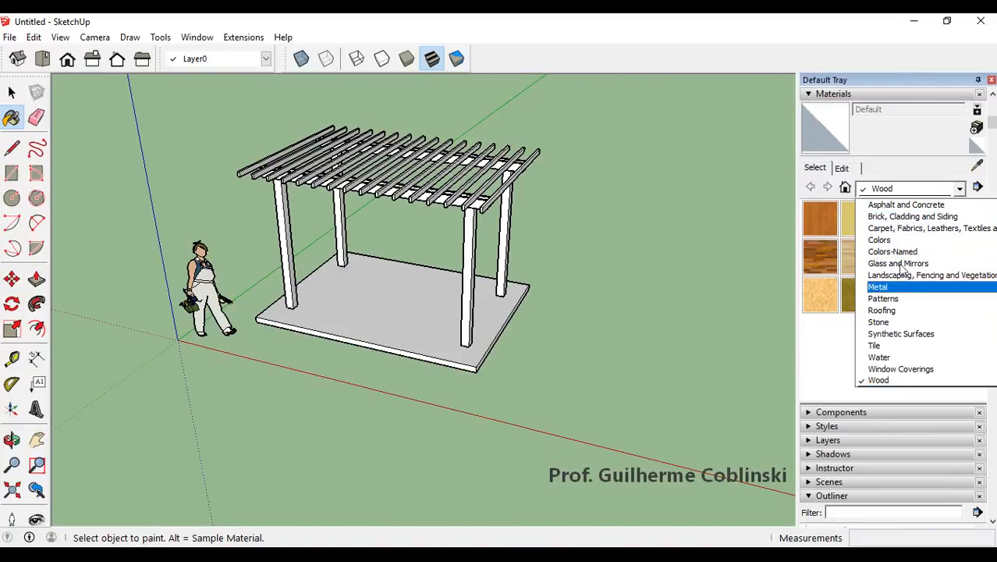
left_click(897, 380)
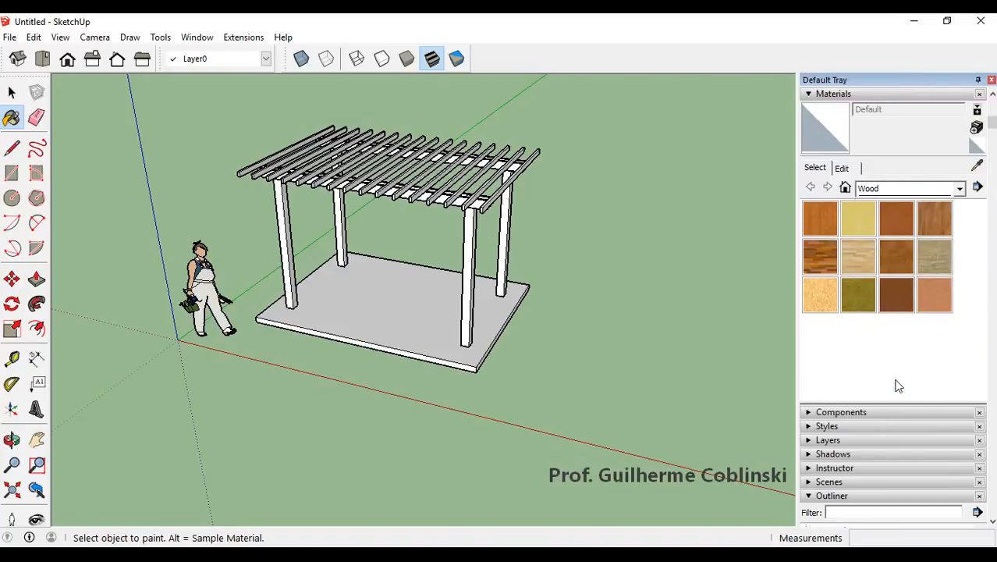
Paint the whole roof slat group with the Wood Cherry Original material.
left_click(897, 226)
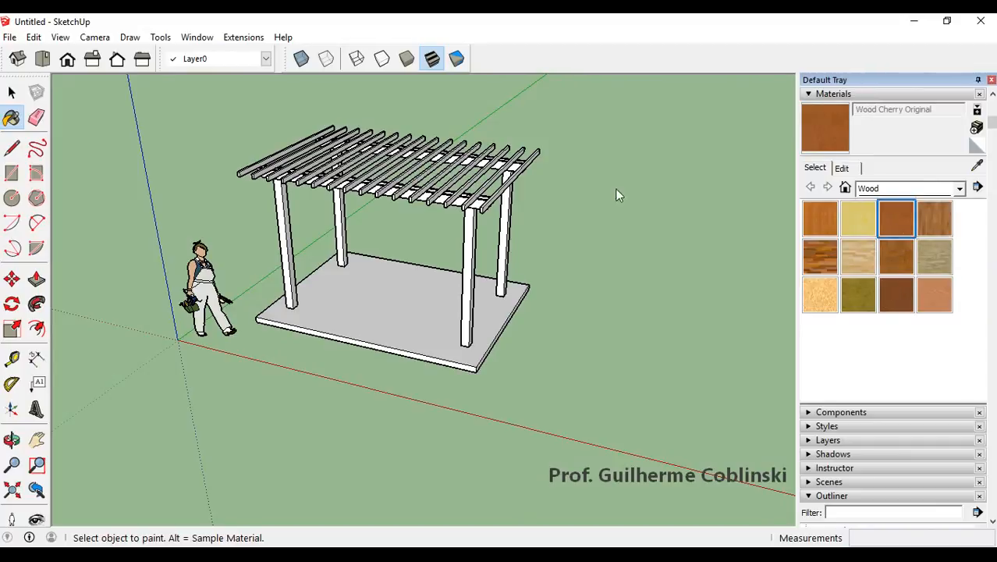
left_click(507, 184)
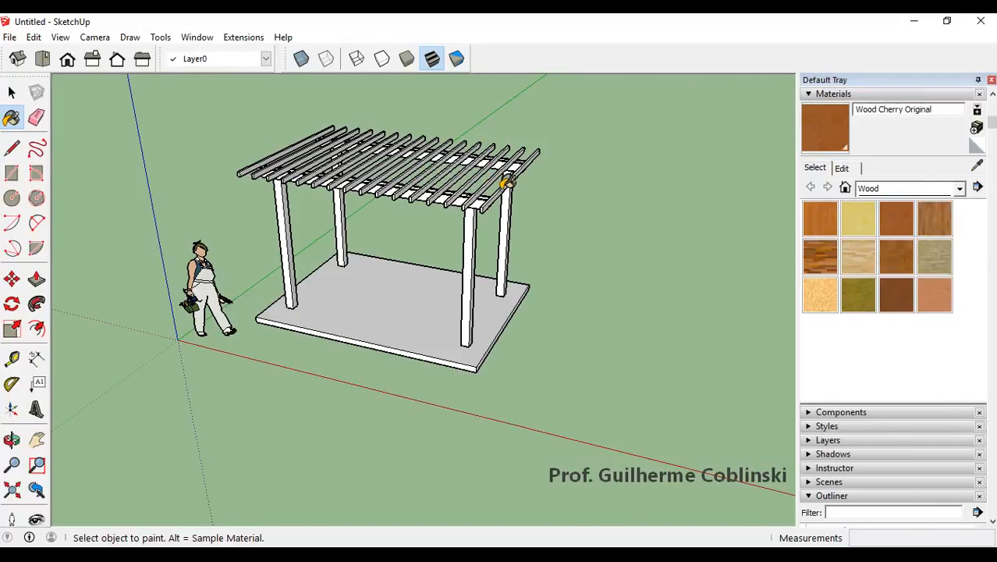
left_click(507, 184)
scroll(507, 184, "up", 2)
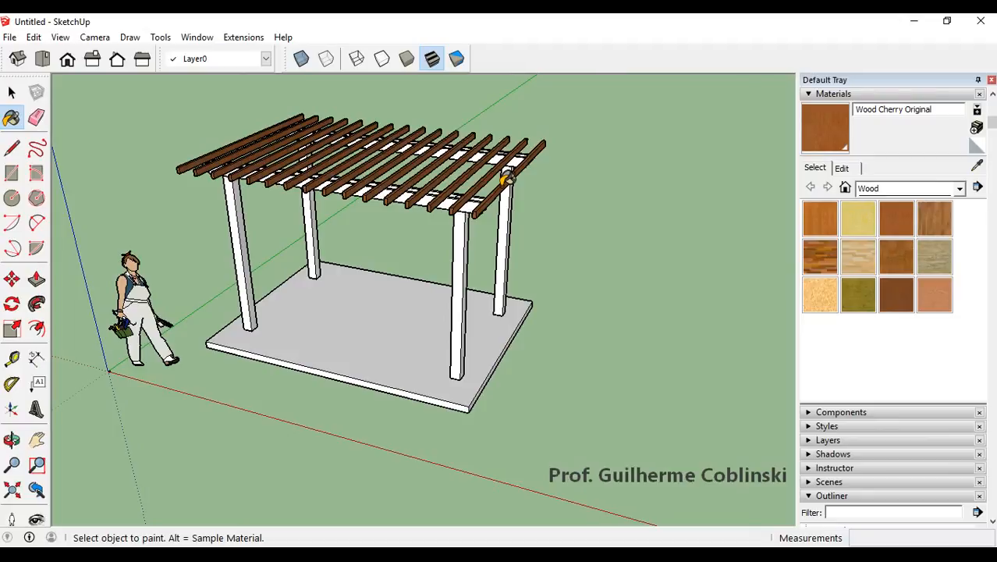
Examine the painted slats and the viga beam ends beneath them up close.
scroll(507, 178, "up", 3)
middle_click_drag(507, 178, 388, 257)
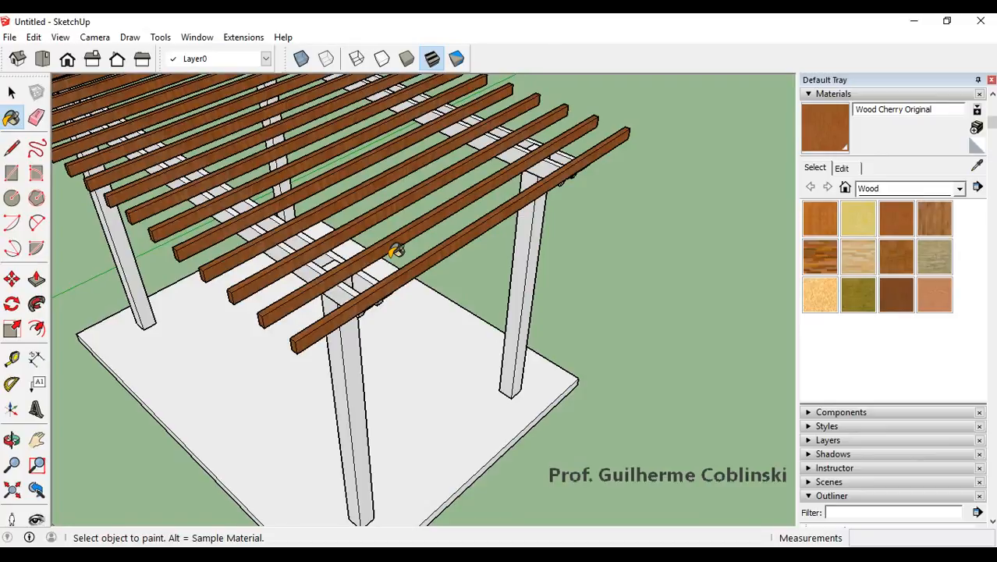
scroll(396, 250, "up", 5)
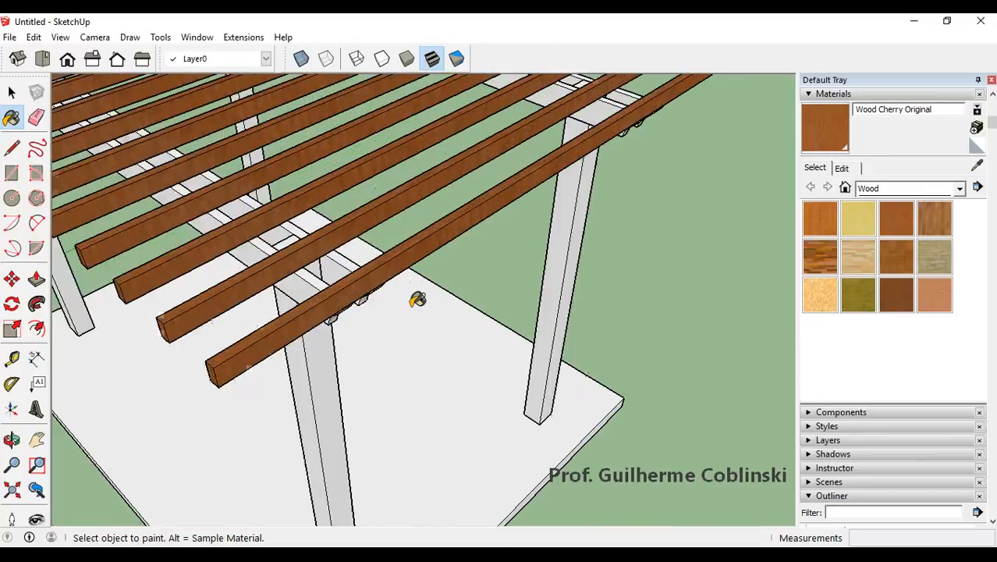
scroll(430, 230, "down", 2)
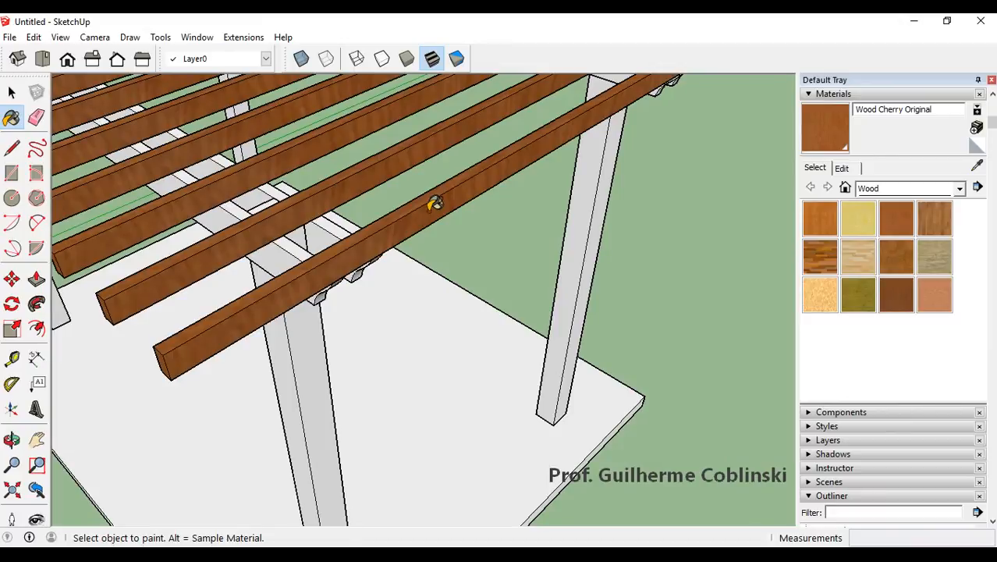
scroll(441, 209, "down", 3)
scroll(447, 215, "down", 4)
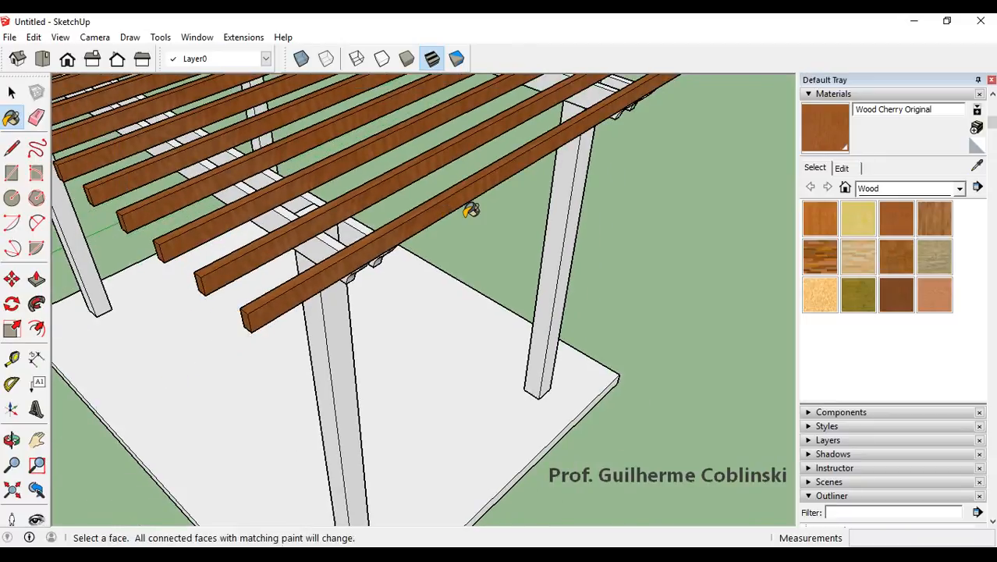
key("space")
scroll(493, 236, "down", 5)
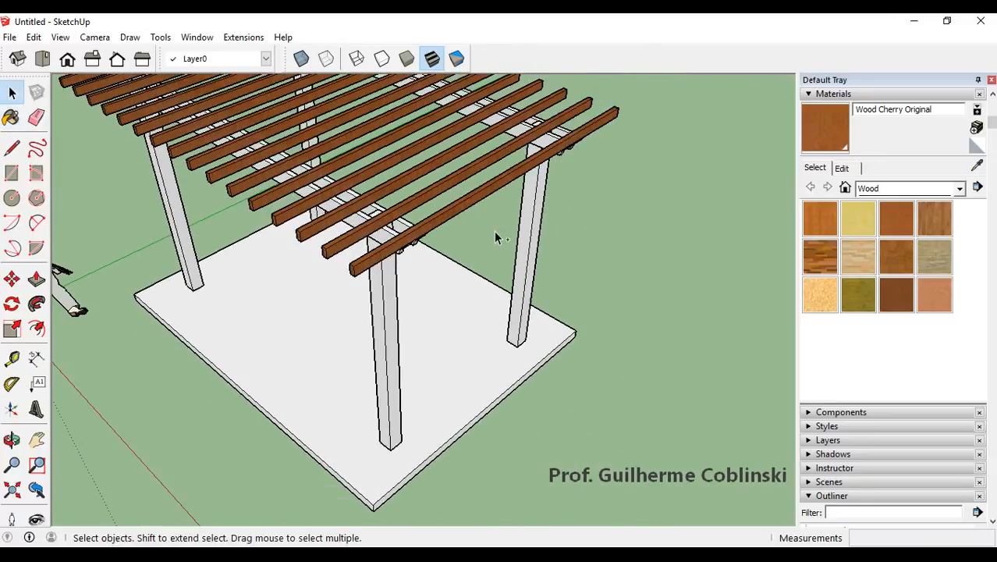
scroll(490, 234, "up", 2)
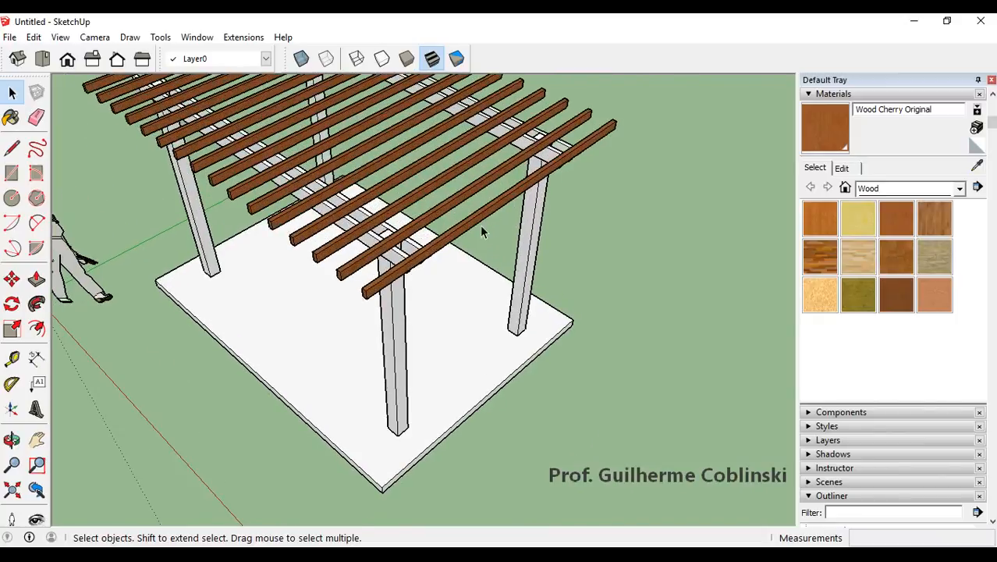
scroll(514, 225, "up", 2)
left_click(872, 232)
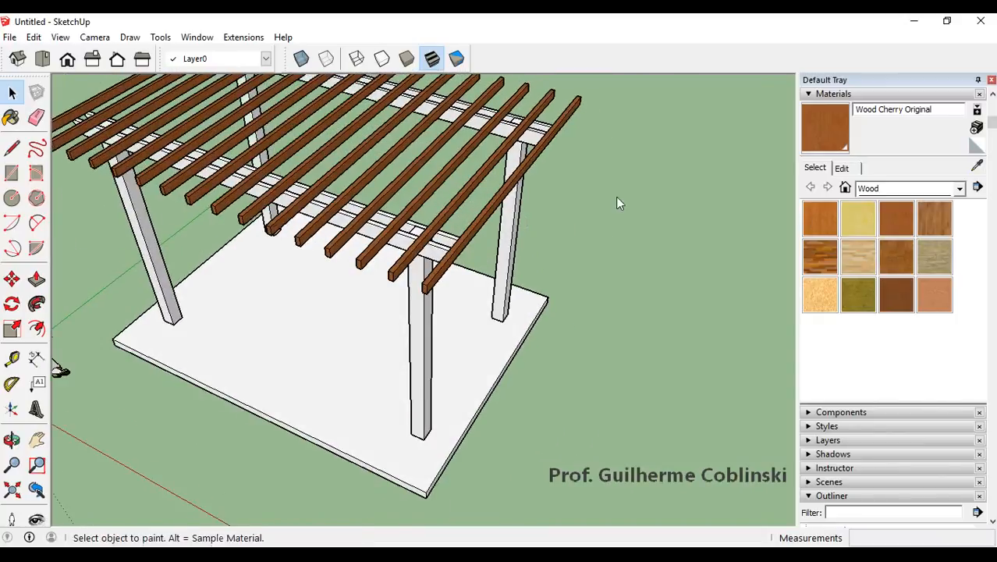
mouse_move(616, 196)
middle_mouse_down()
mouse_move(530, 190)
mouse_move(496, 201)
middle_mouse_up()
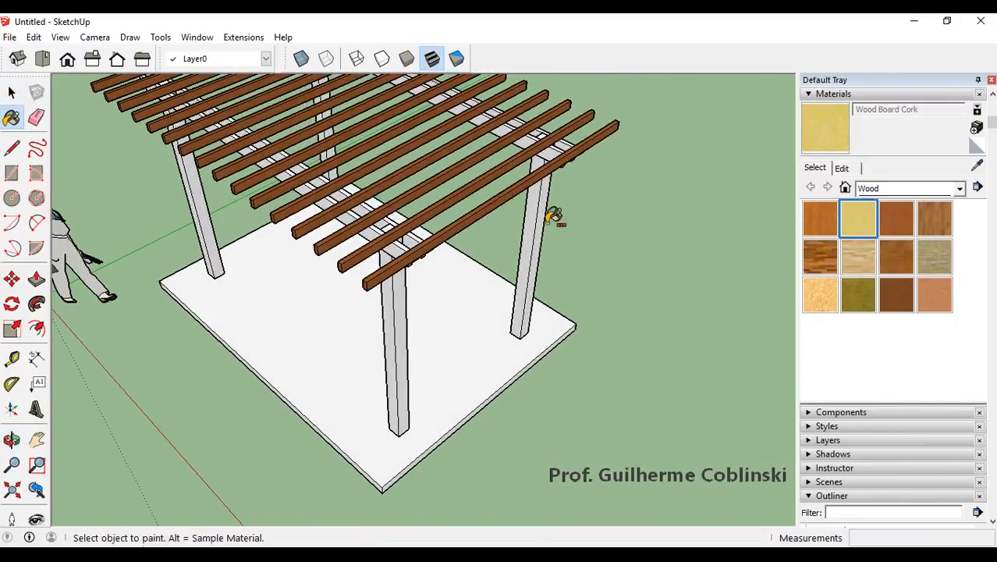
key("space")
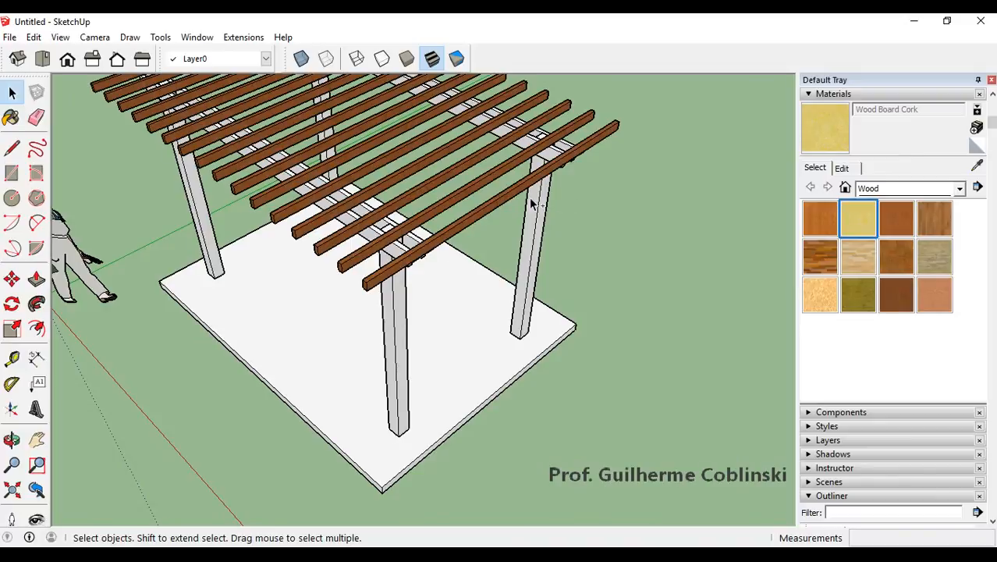
Undo the painting of the slat group and leave the floor group's editing context.
scroll(513, 226, "down", 1)
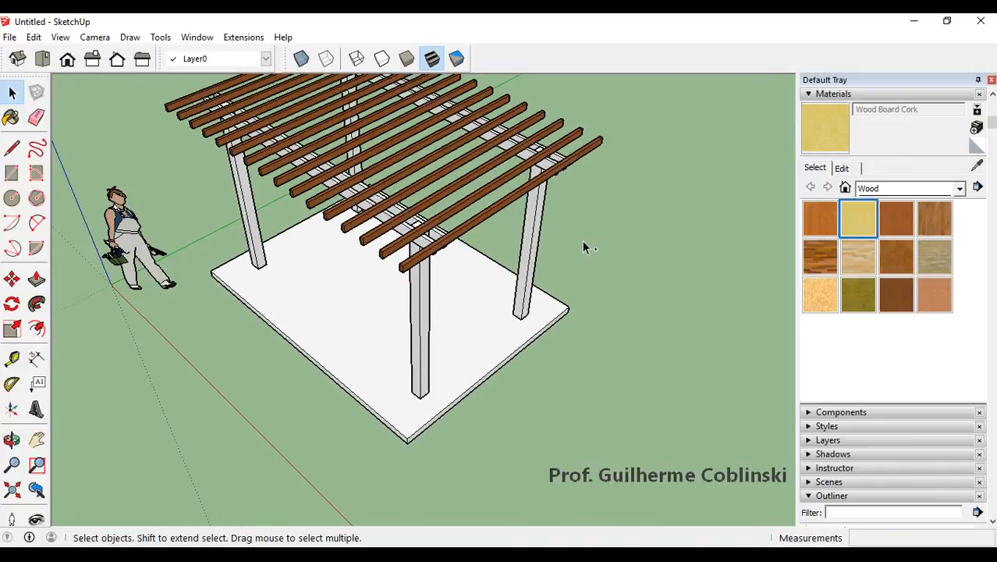
key("ctrl+z")
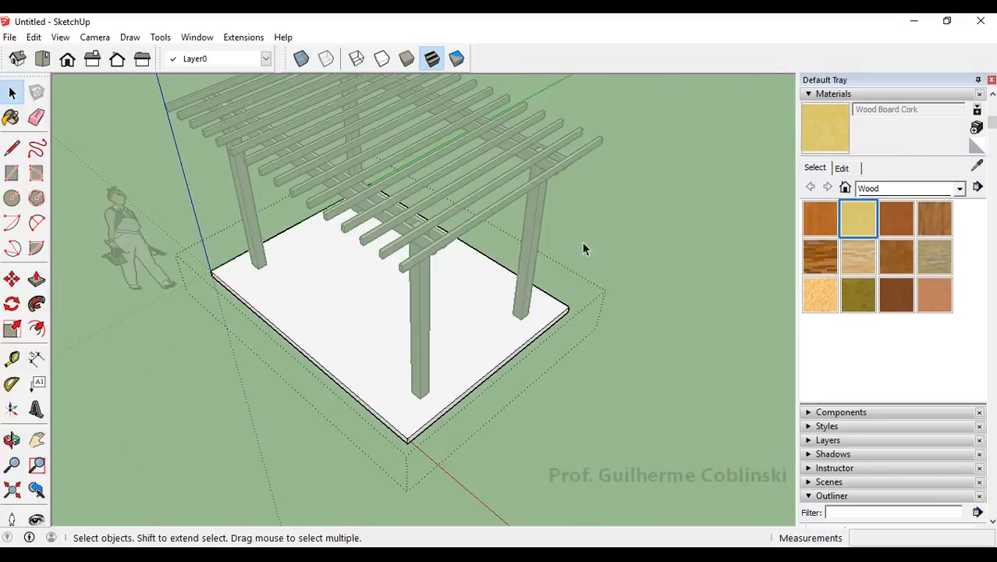
left_click(582, 247)
Open the roof slat group for editing.
middle_click_drag(582, 242, 496, 170)
scroll(496, 172, "down", 1)
scroll(469, 181, "up", 1)
left_click(479, 190)
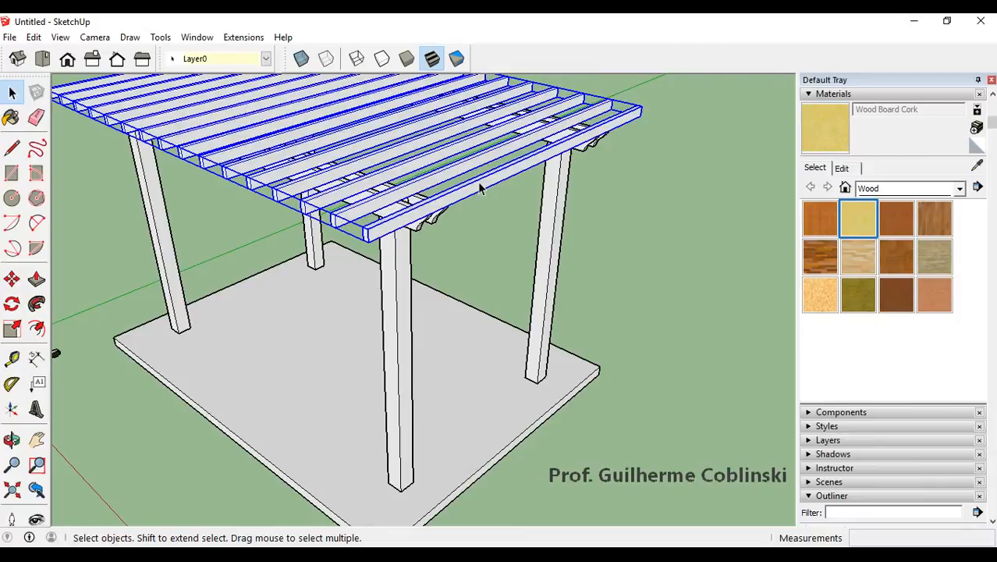
double_click(480, 188)
scroll(480, 188, "down", 3)
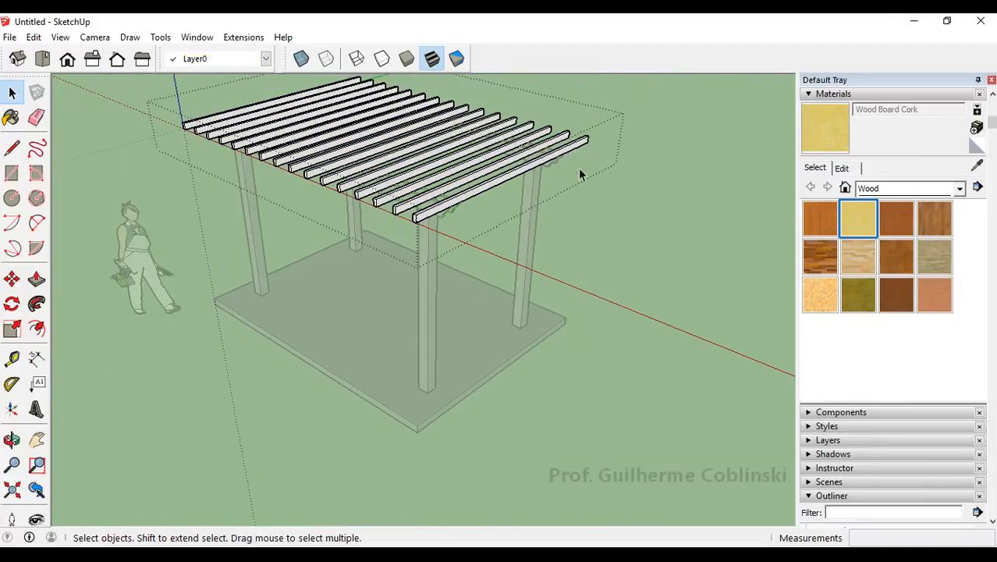
Open the outermost ripa component at the near end of the slat group for editing.
left_click(496, 180)
left_click(466, 180)
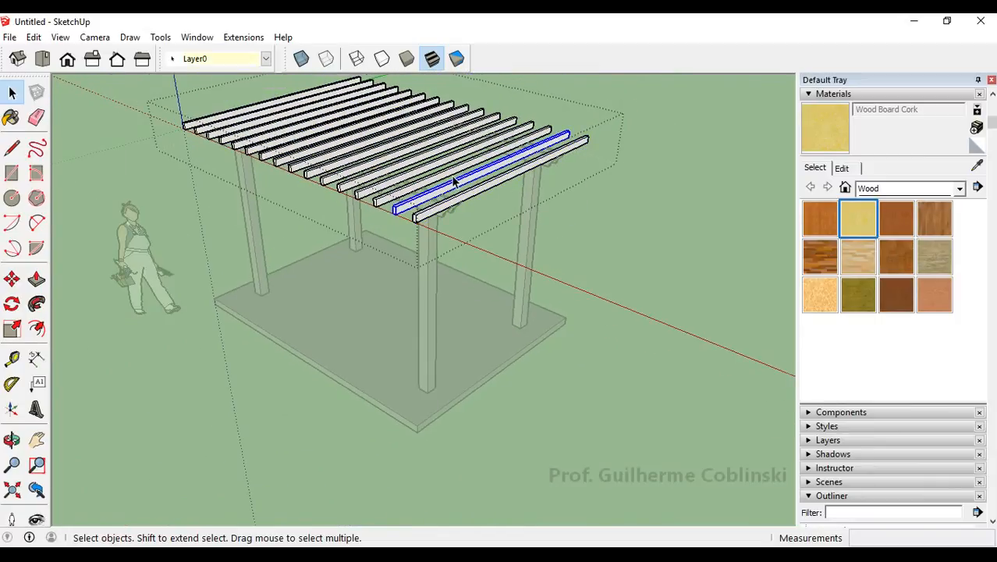
scroll(451, 181, "up", 1)
left_click(459, 204)
scroll(460, 207, "up", 2)
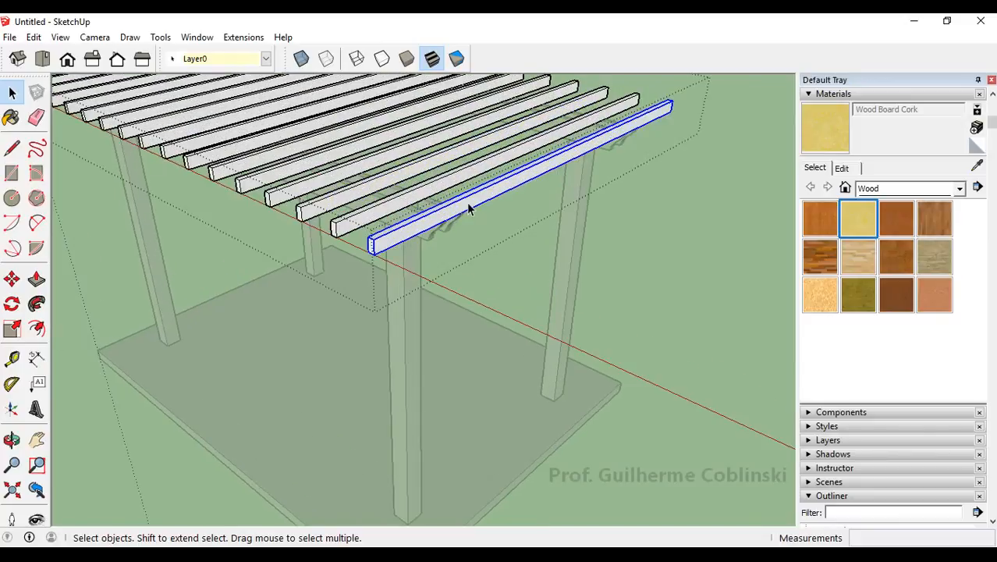
double_click(468, 207)
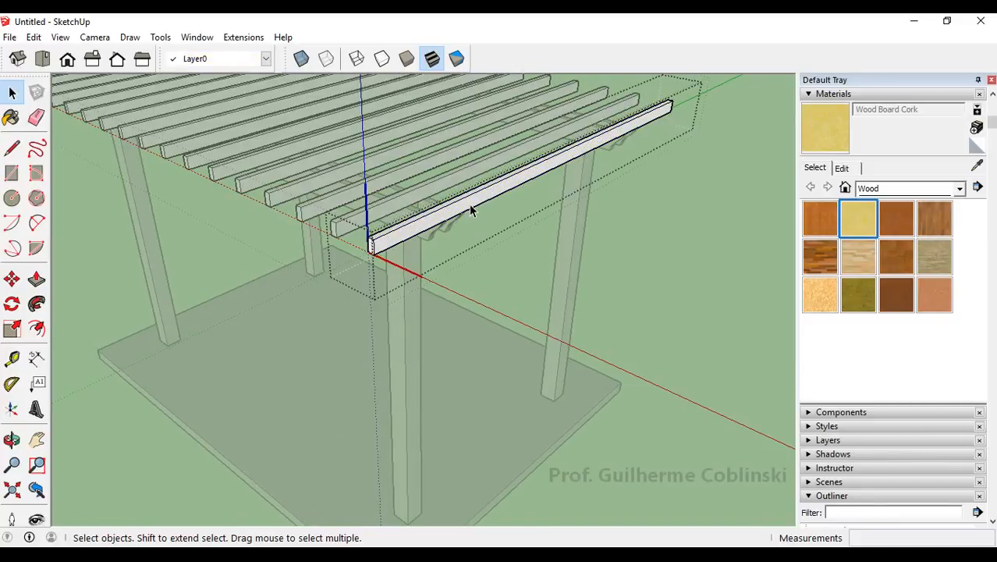
Select all connected geometry of the open slat and paint it with Wood Cherry Original.
left_click(469, 205)
scroll(470, 205, "up", 1)
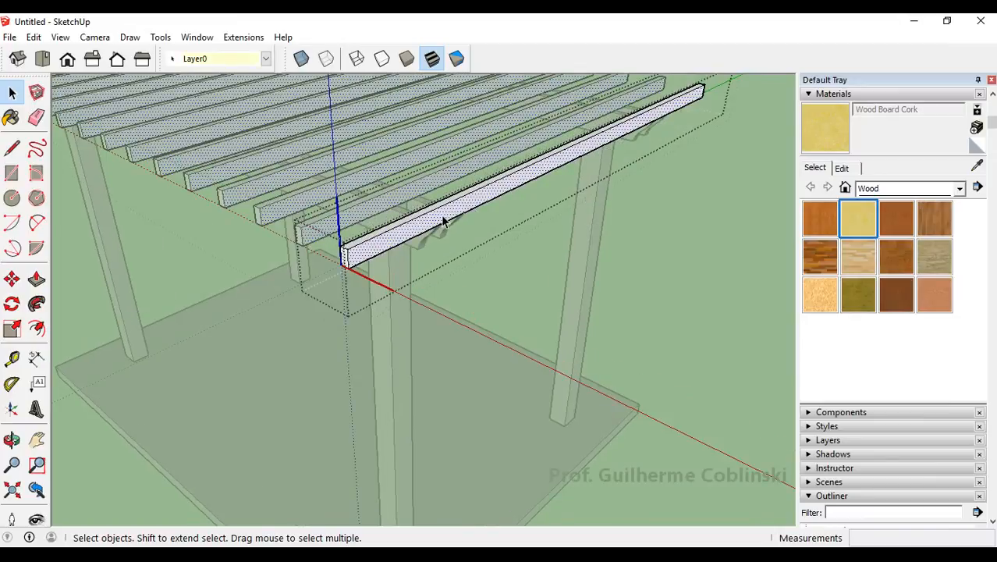
scroll(450, 212, "up", 1)
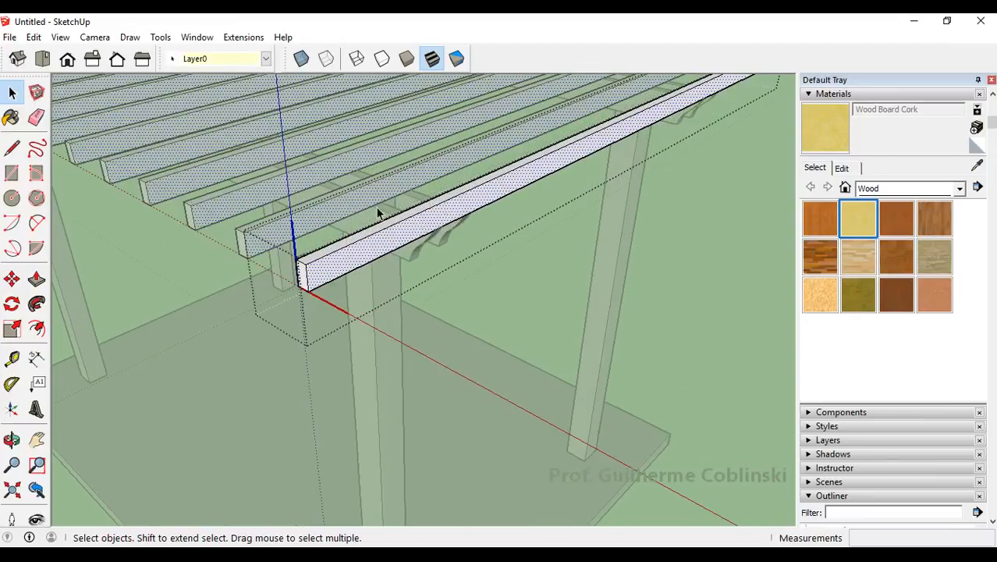
triple_click(461, 213)
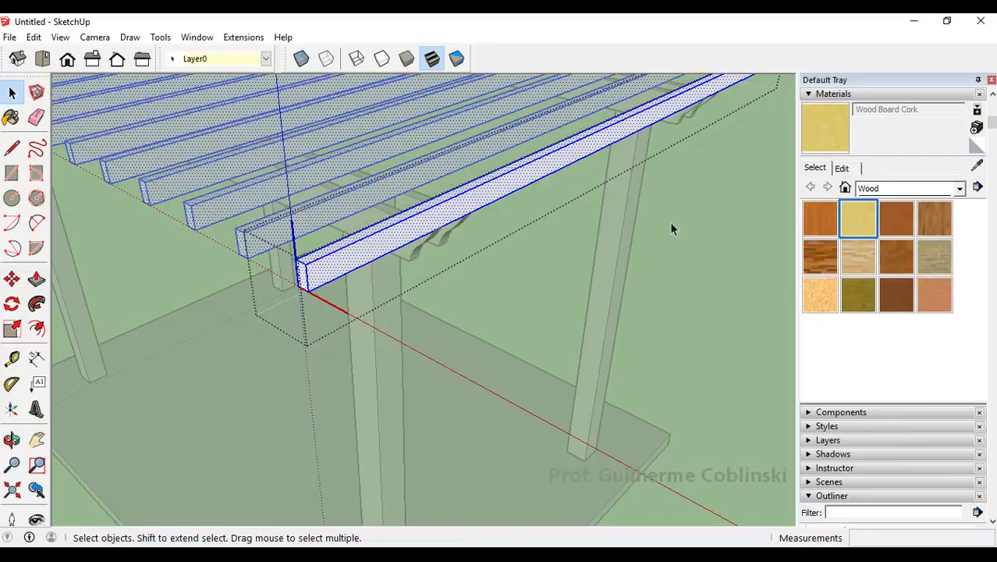
left_click(899, 220)
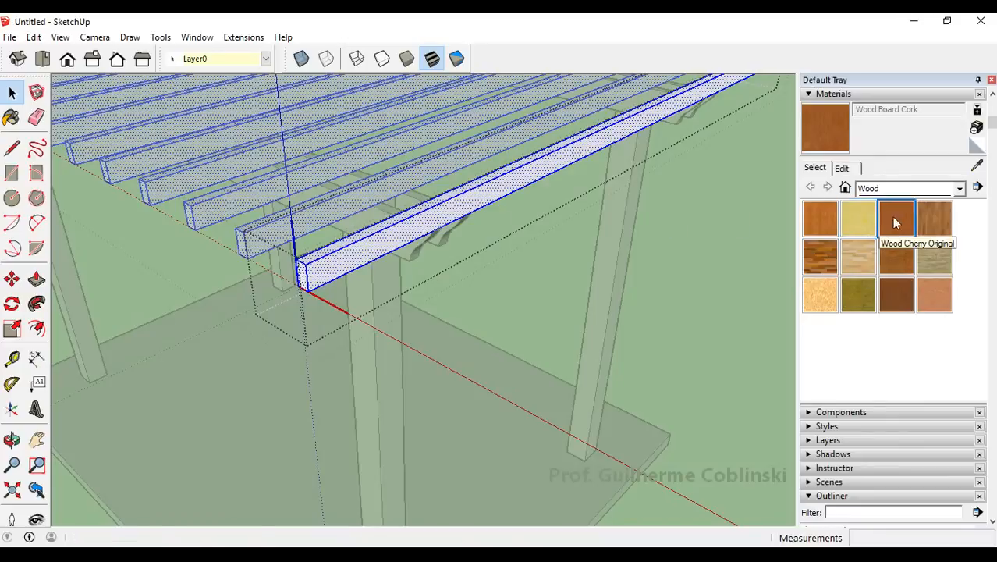
left_click(505, 181)
scroll(505, 182, "up", 1)
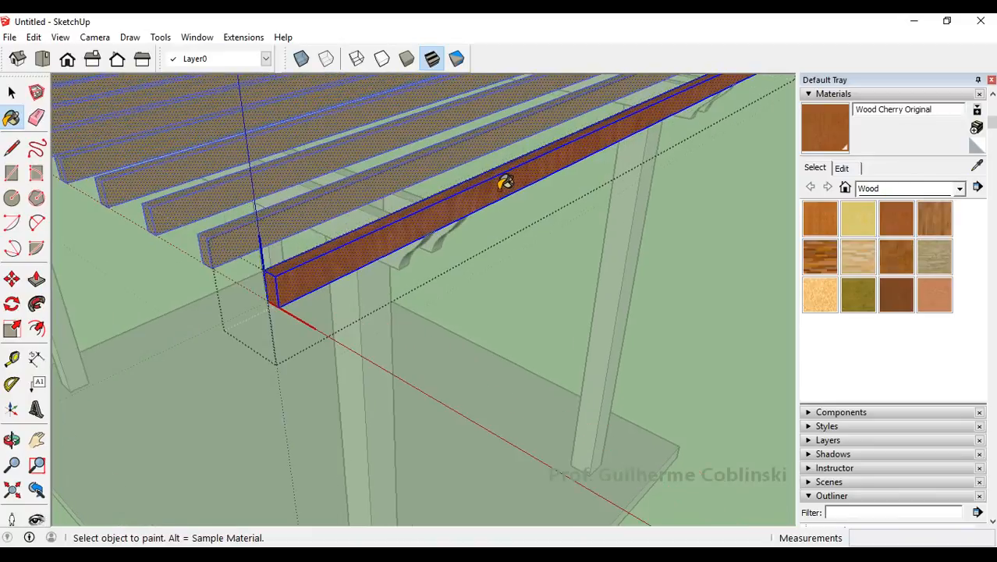
Paint only the outer long side face of the open slat with Wood Board Cork.
key("space")
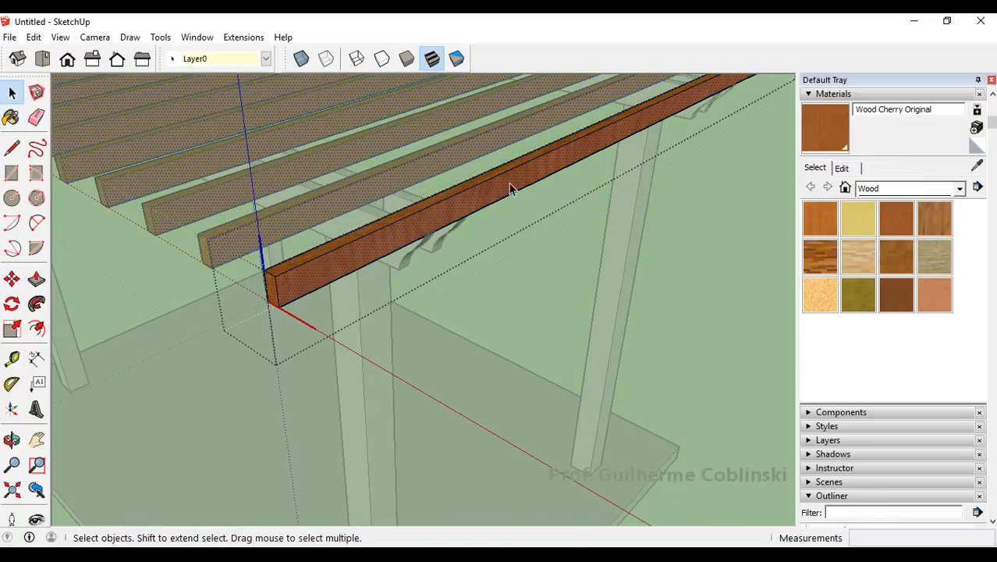
left_click(846, 224)
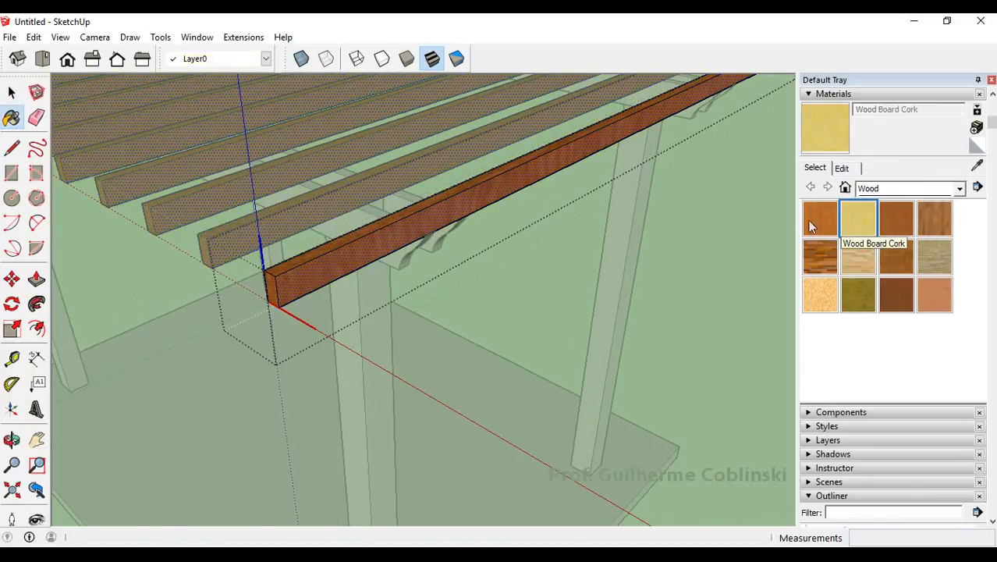
left_click(541, 166)
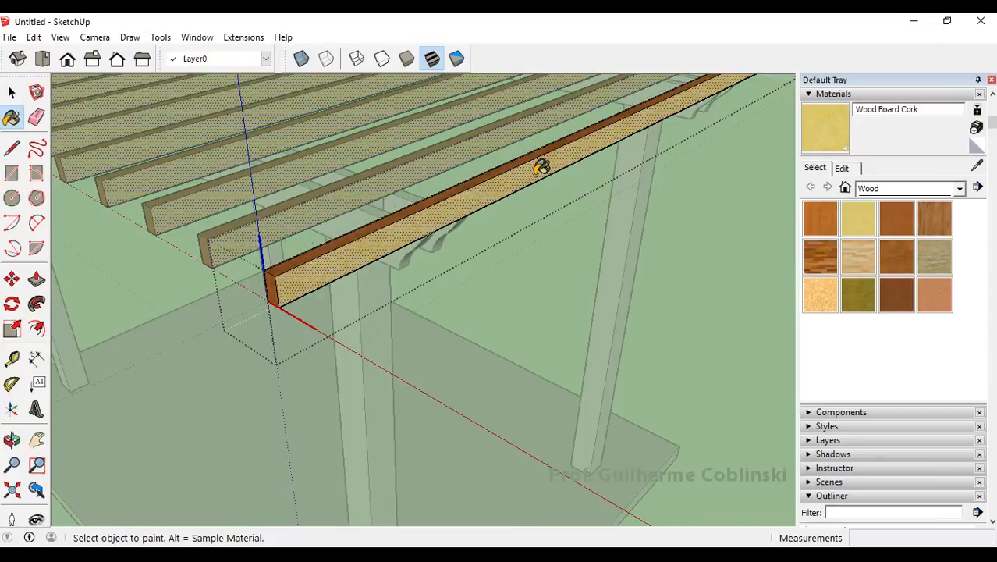
scroll(541, 167, "down", 5)
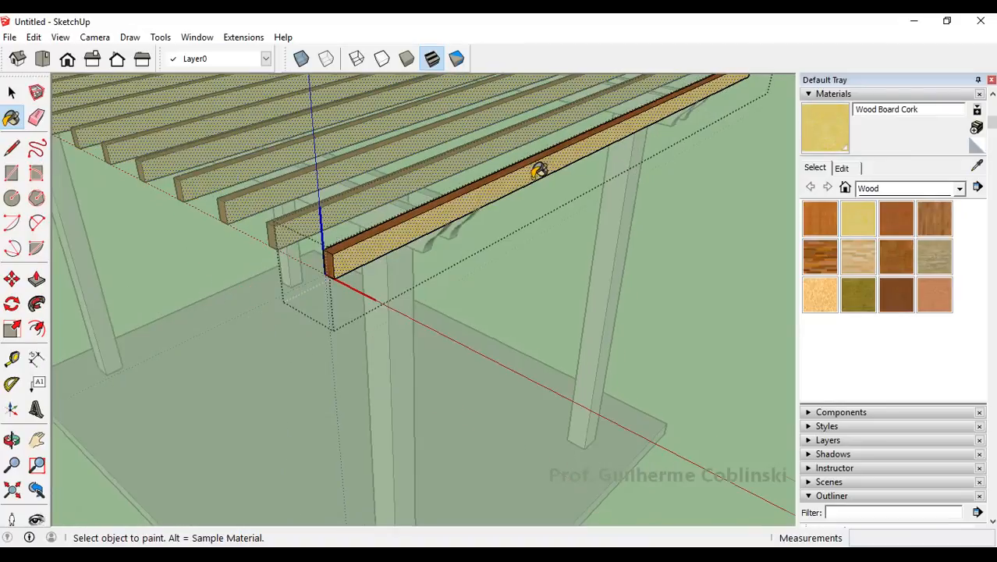
Finish editing the outer slat and close the roof slat group.
scroll(539, 235, "down", 3)
scroll(547, 194, "up", 3)
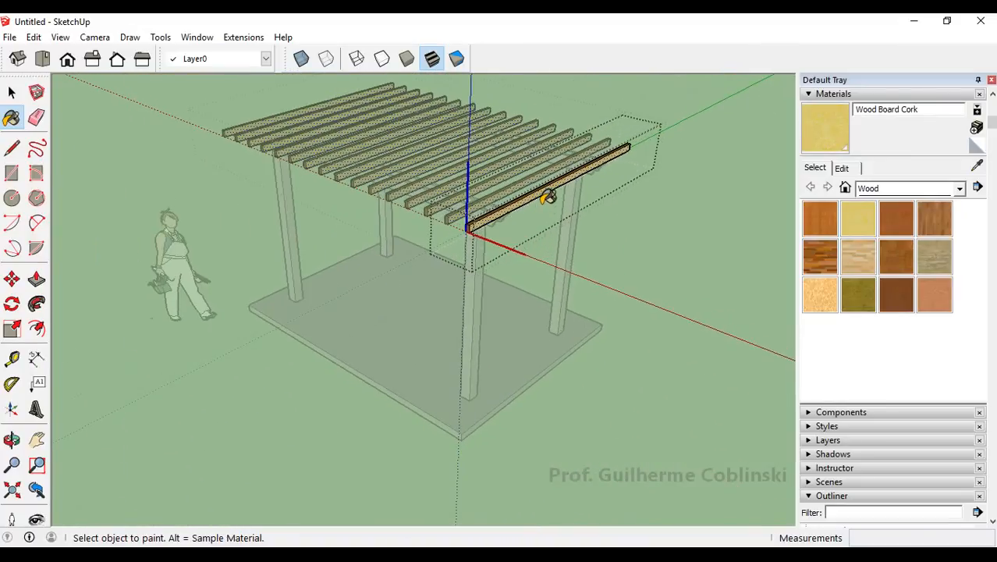
key("space")
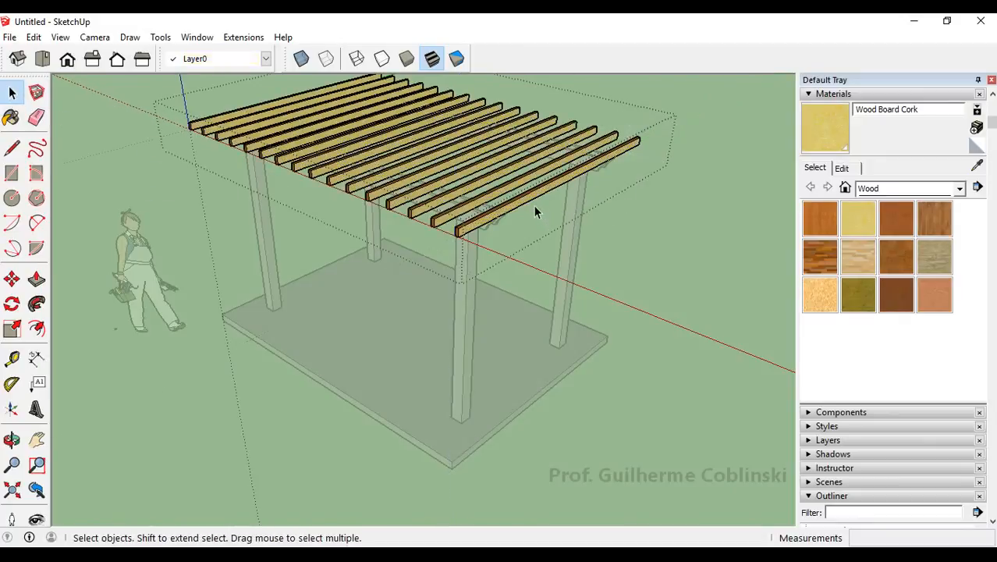
key("Escape")
key("Escape")
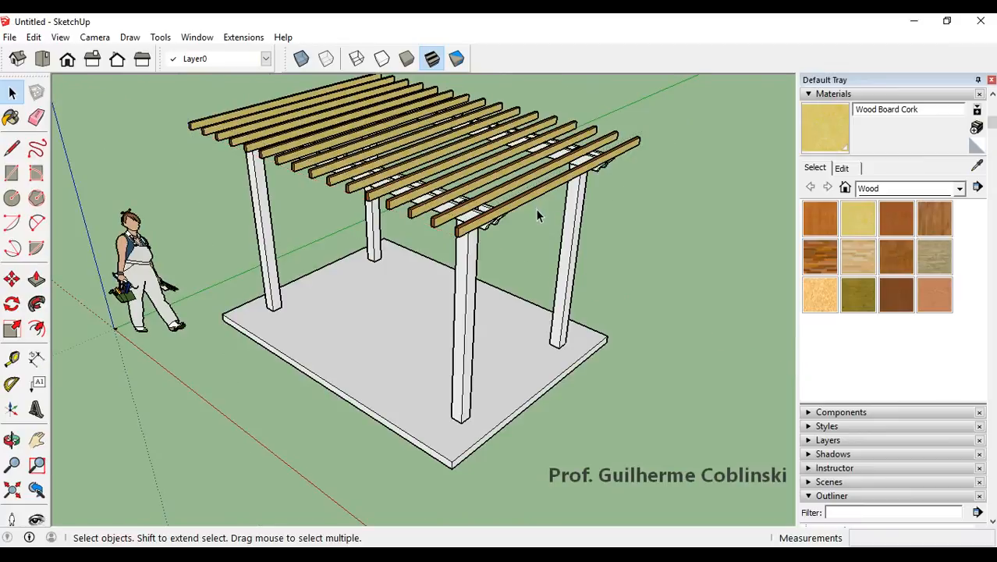
Try to paint the closed roof slat group as a whole with Wood Veneer 01.
middle_click_drag(535, 209, 567, 213)
scroll(546, 240, "up", 3)
scroll(546, 240, "down", 2)
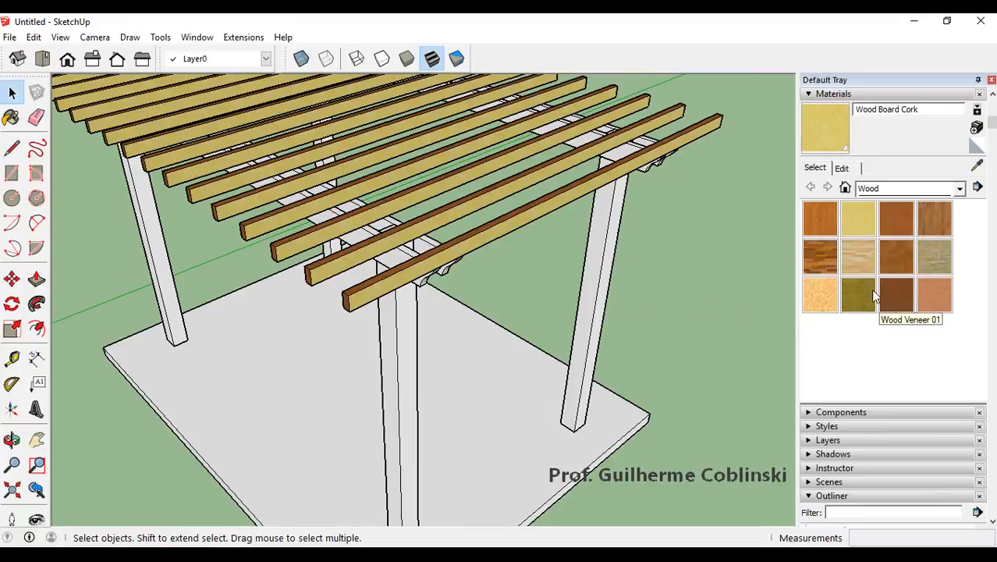
left_click(584, 198)
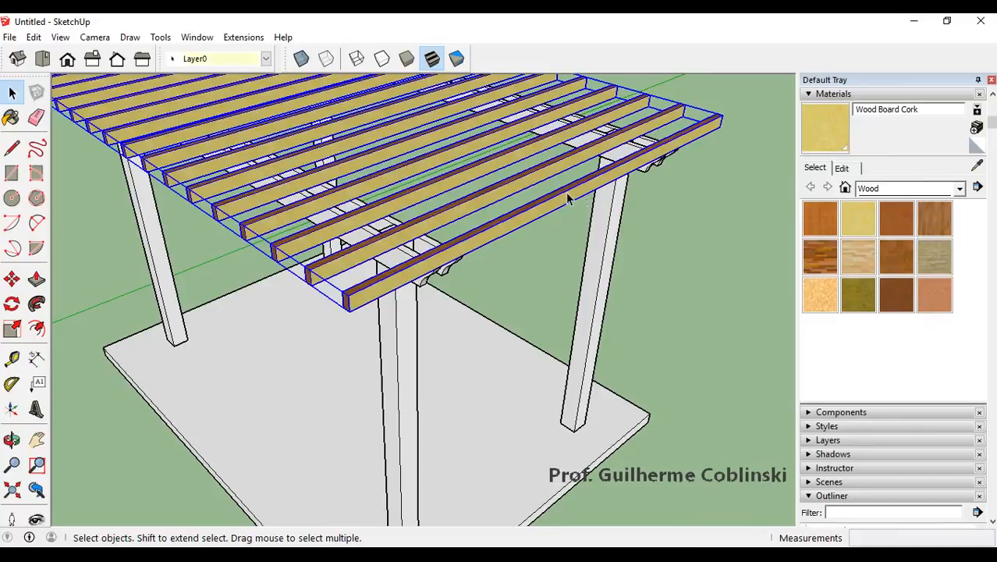
scroll(561, 207, "down", 2)
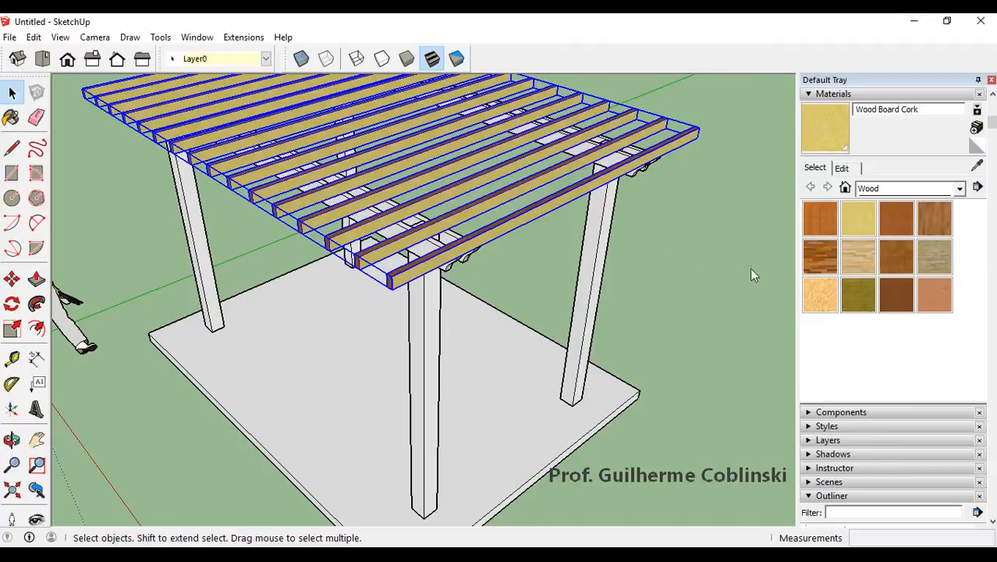
middle_click_drag(615, 226, 544, 237)
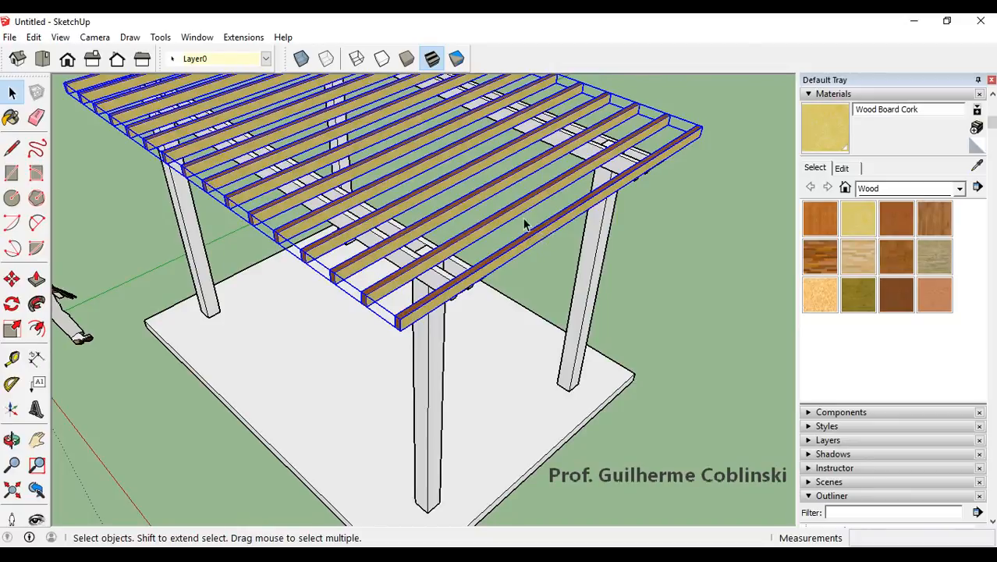
left_click(895, 295)
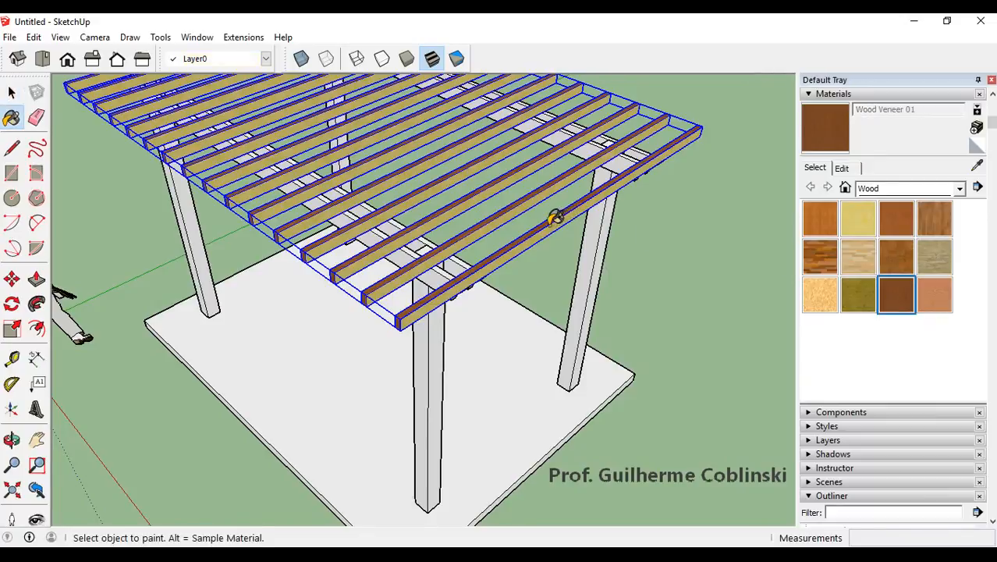
left_click(534, 196)
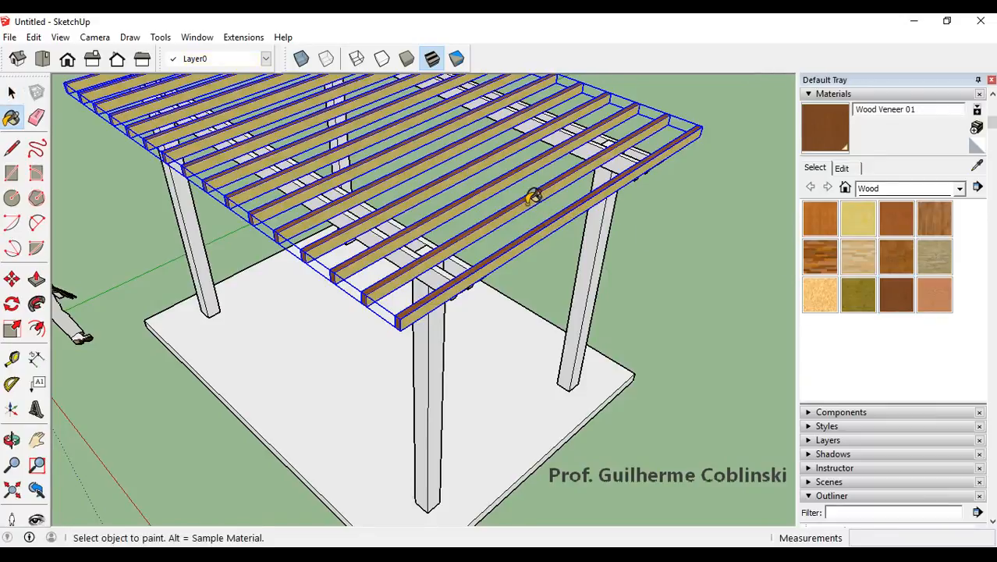
middle_click_drag(545, 225, 511, 218)
scroll(563, 204, "up", 3)
Open the outermost ripa component inside the slat group and paint all of its geometry with Wood Veneer 01.
key("space")
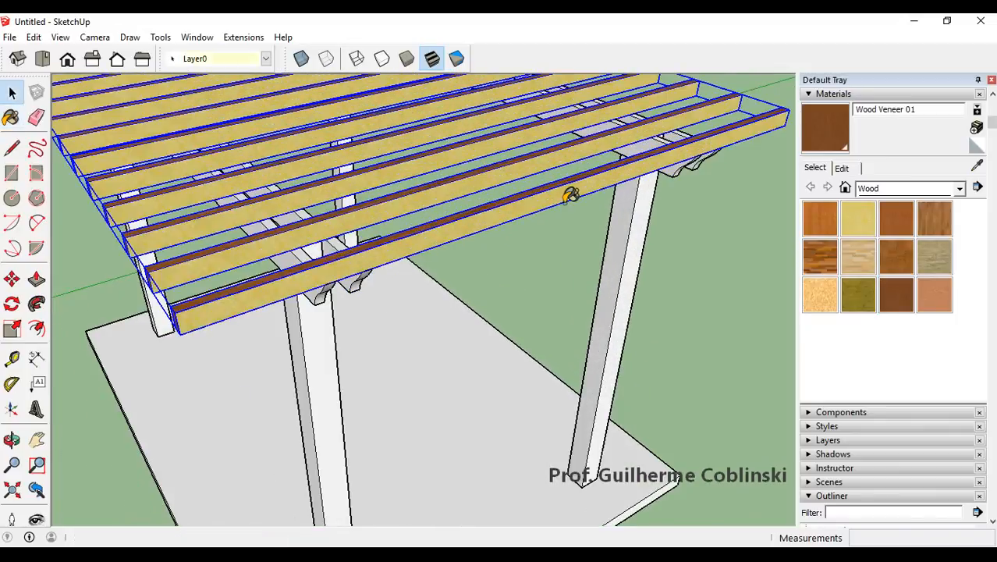
double_click(536, 211)
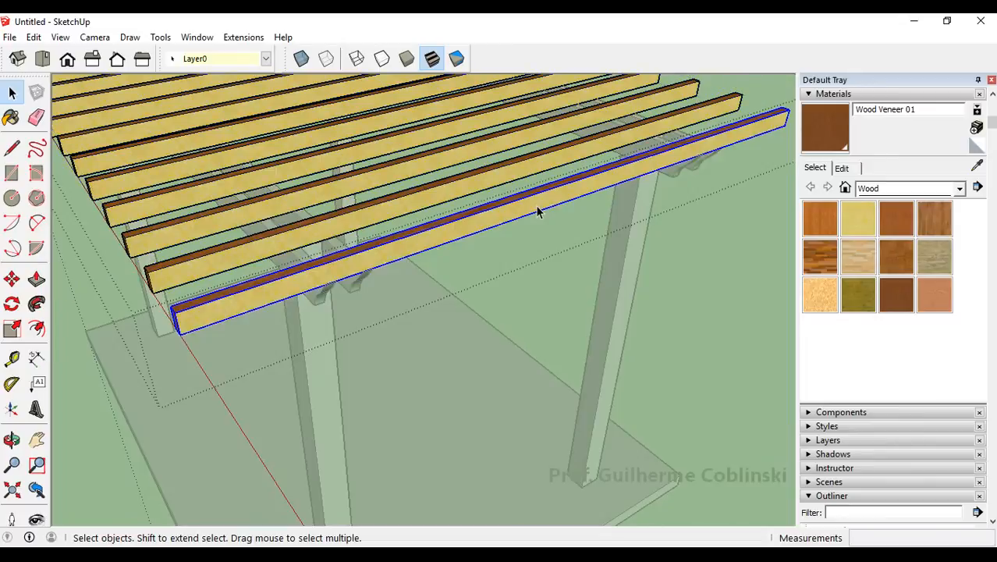
key("ctrl+a")
middle_click_drag(537, 211, 574, 229)
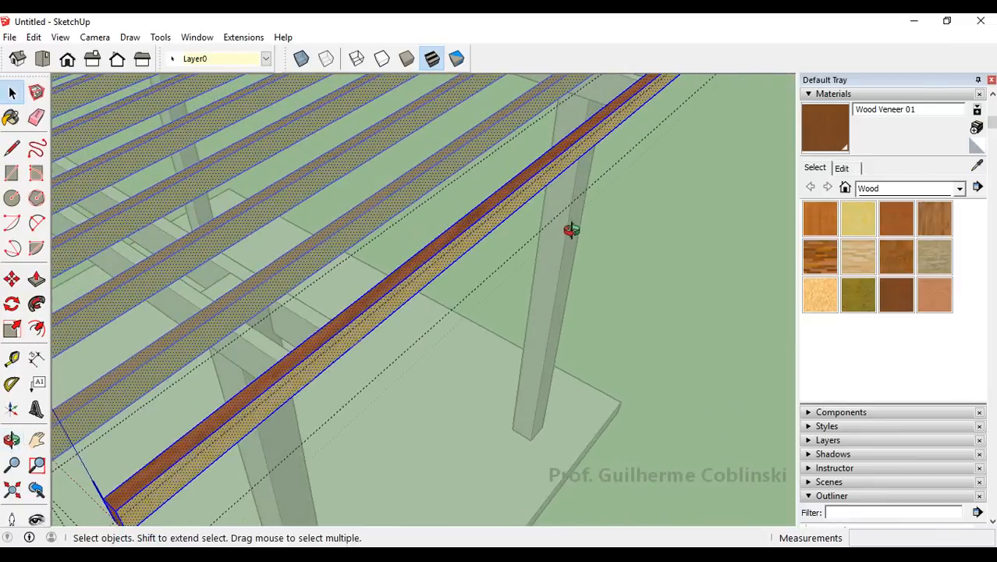
middle_click_drag(478, 241, 472, 220)
left_click(472, 220, "shift")
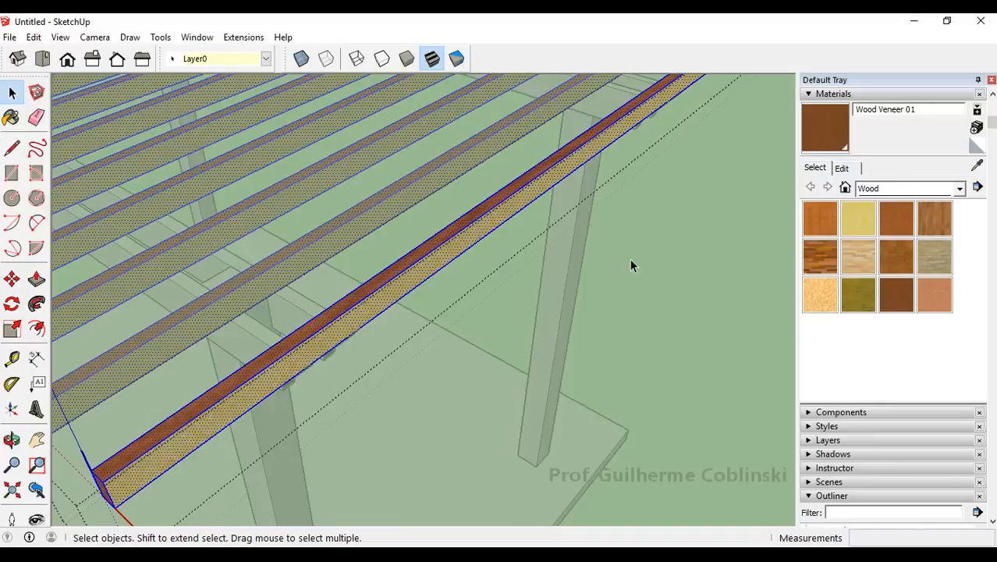
scroll(877, 259, "down", 5)
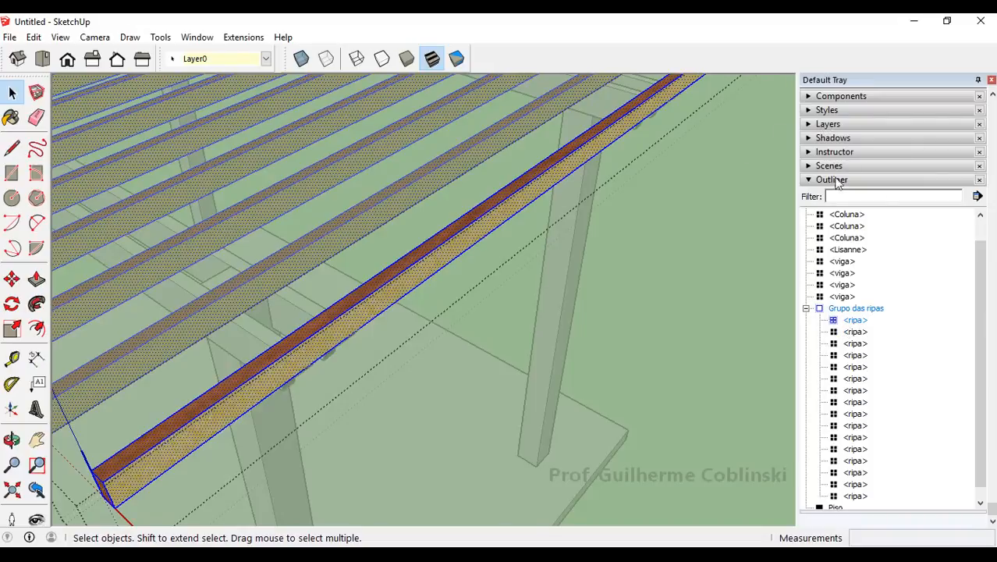
scroll(916, 219, "up", 5)
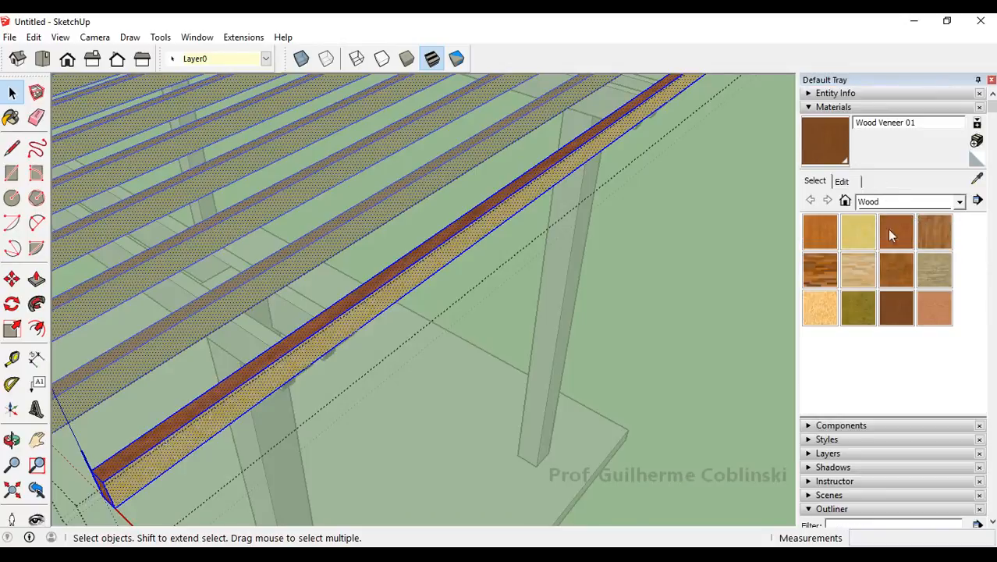
left_click(893, 304)
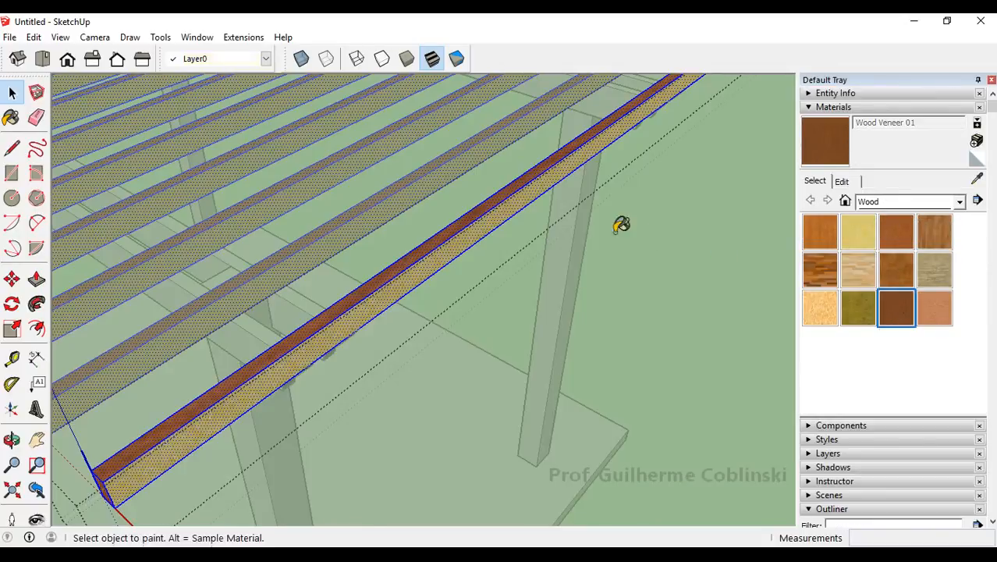
left_click(523, 199)
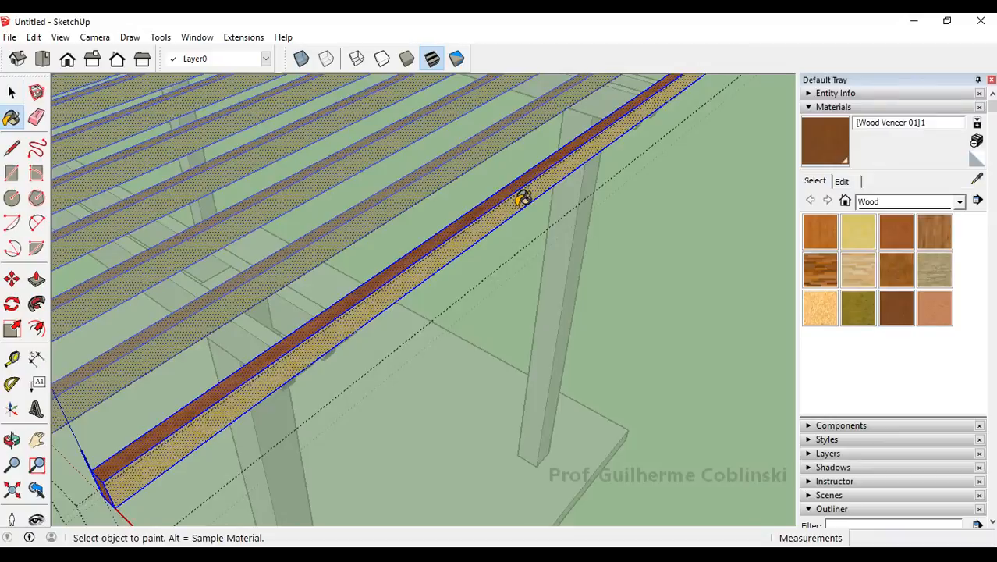
scroll(523, 199, "down", 10)
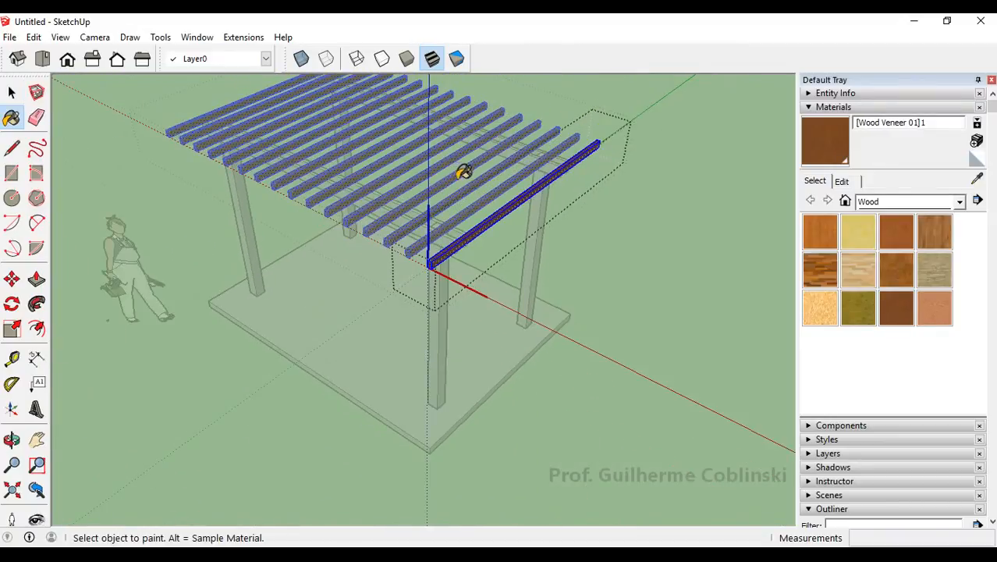
Leave the ripa component and close the slat group to return to the whole model.
key("space")
left_click(639, 203)
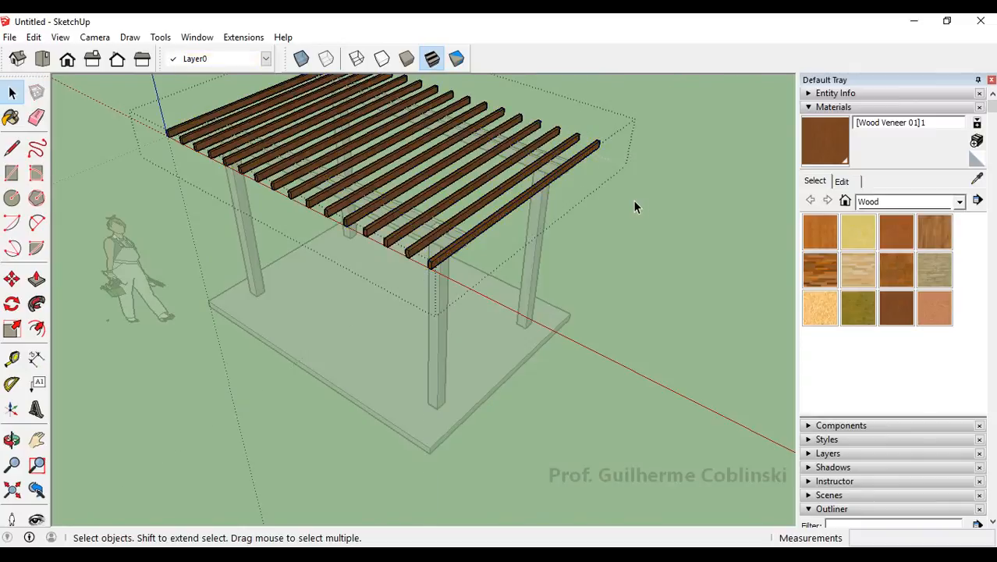
left_click(632, 200)
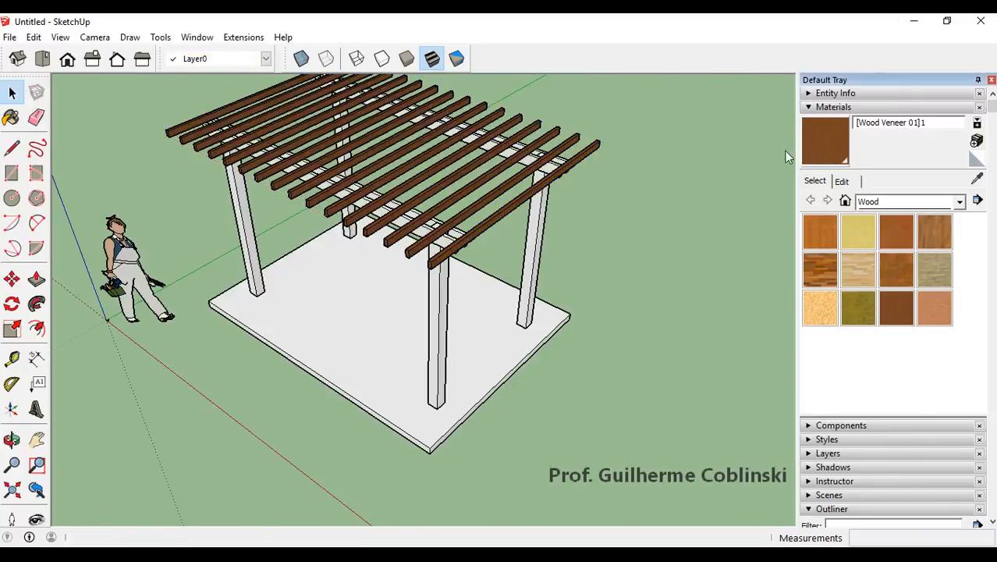
key("b")
left_click(541, 221)
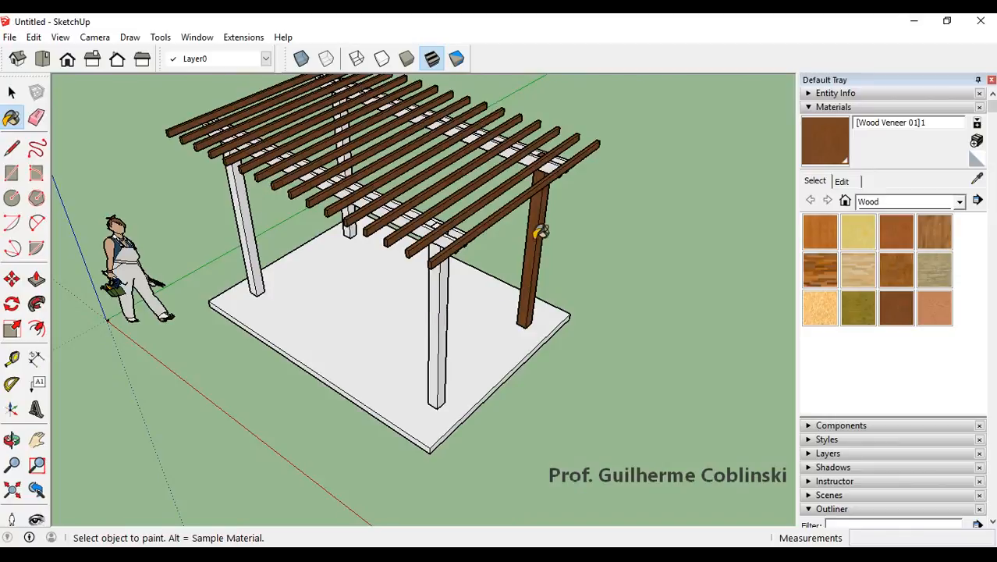
scroll(538, 232, "up", 1)
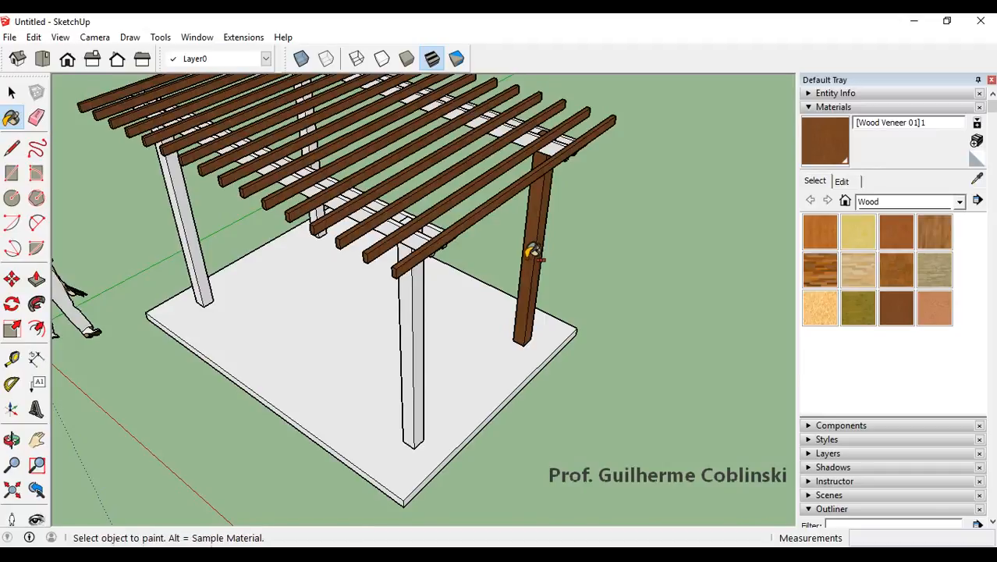
key("ctrl+z")
Open a column component, paint all its connected geometry with the dark Wood Veneer 01 material and close the component.
key("space")
triple_click(543, 248)
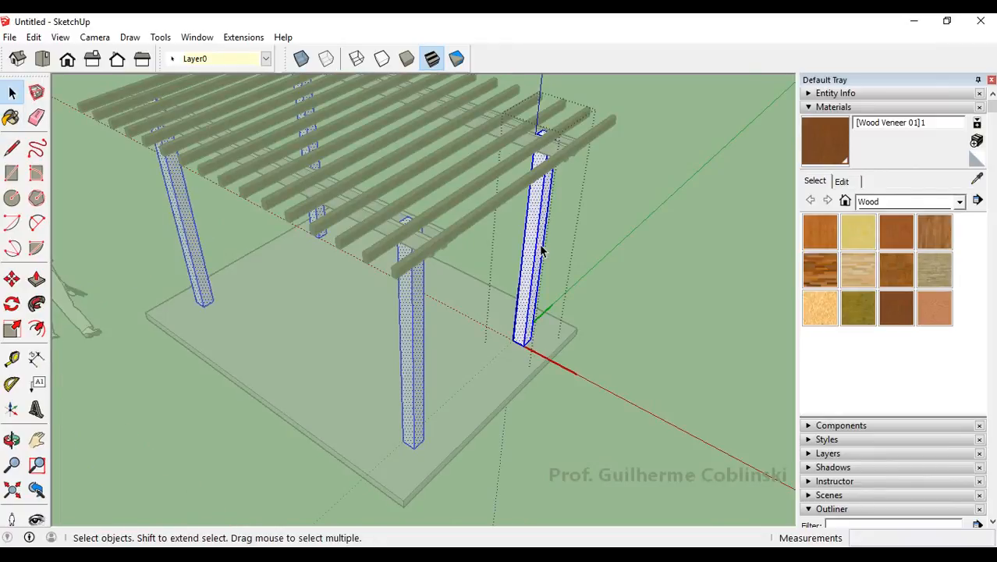
left_click(831, 143)
left_click(535, 224)
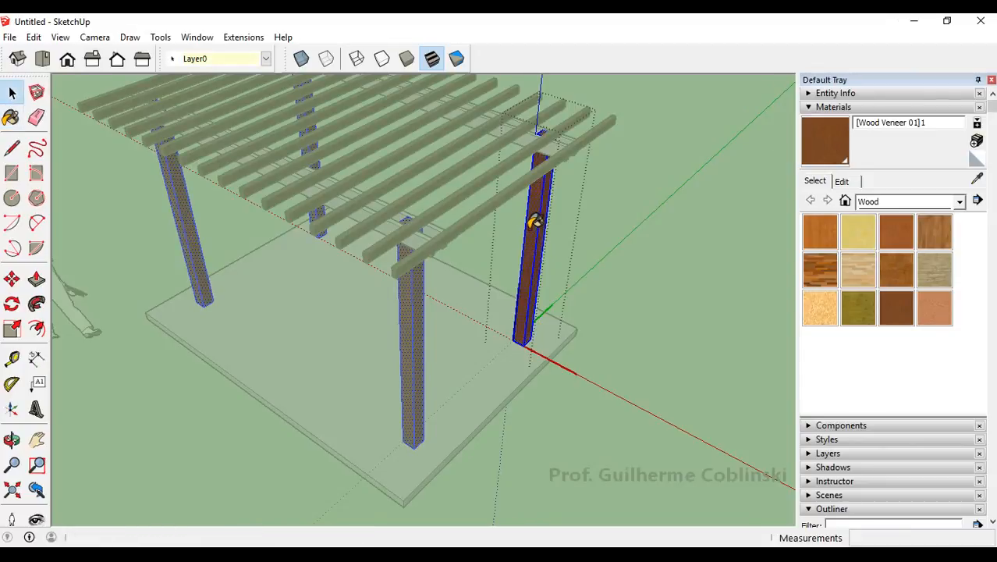
left_click(12, 93)
left_click(607, 207)
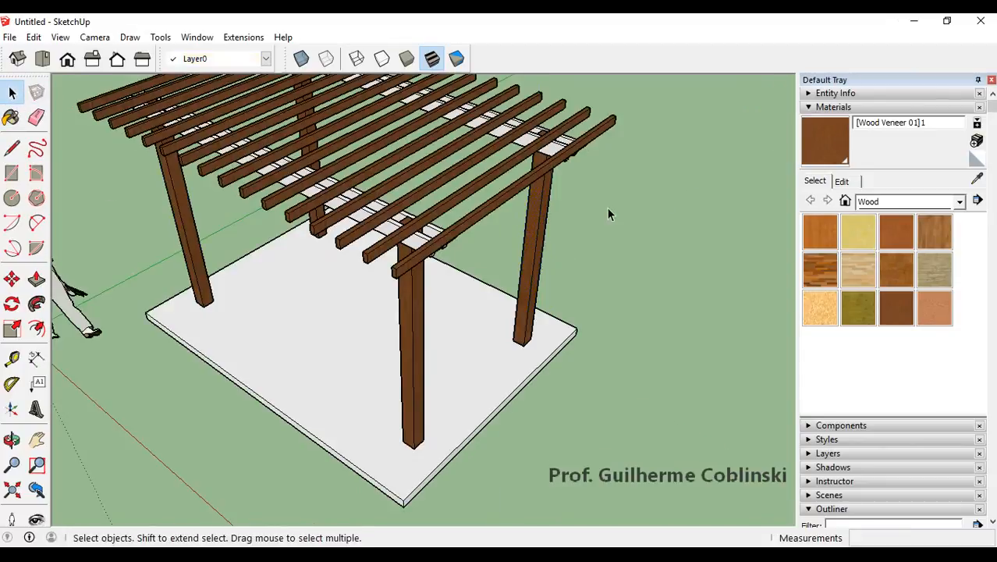
Open a viga beam component, paint all its connected geometry with the same Wood Veneer 01 material and close it.
scroll(546, 234, "down", 3)
scroll(558, 191, "up", 5)
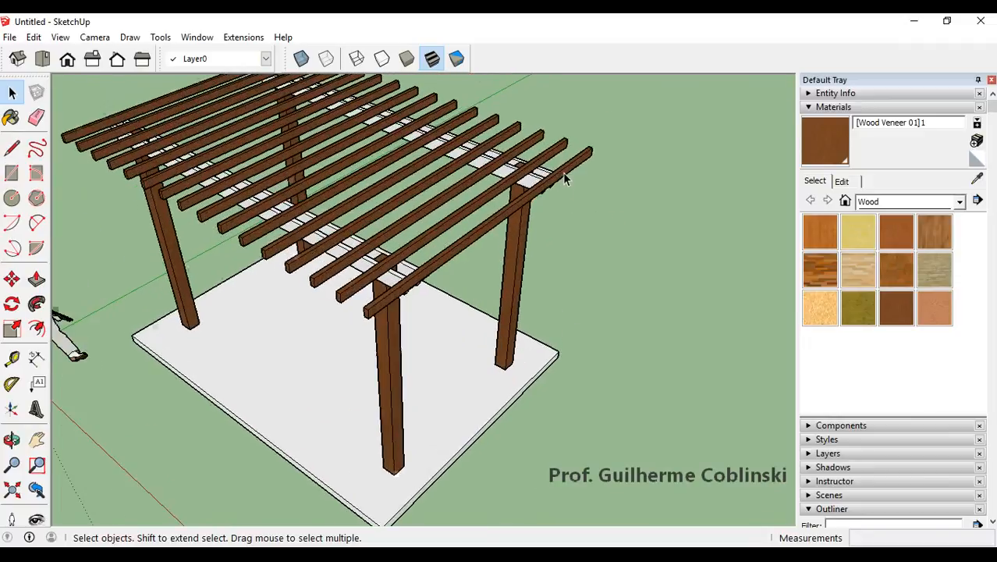
scroll(531, 180, "up", 2)
mouse_move(529, 178)
middle_mouse_down()
mouse_move(538, 89)
mouse_move(383, 57)
mouse_move(390, 209)
mouse_move(541, 192)
mouse_move(554, 127)
mouse_move(441, 21)
mouse_move(514, 107)
mouse_move(538, 186)
middle_mouse_up()
scroll(546, 192, "up", 1)
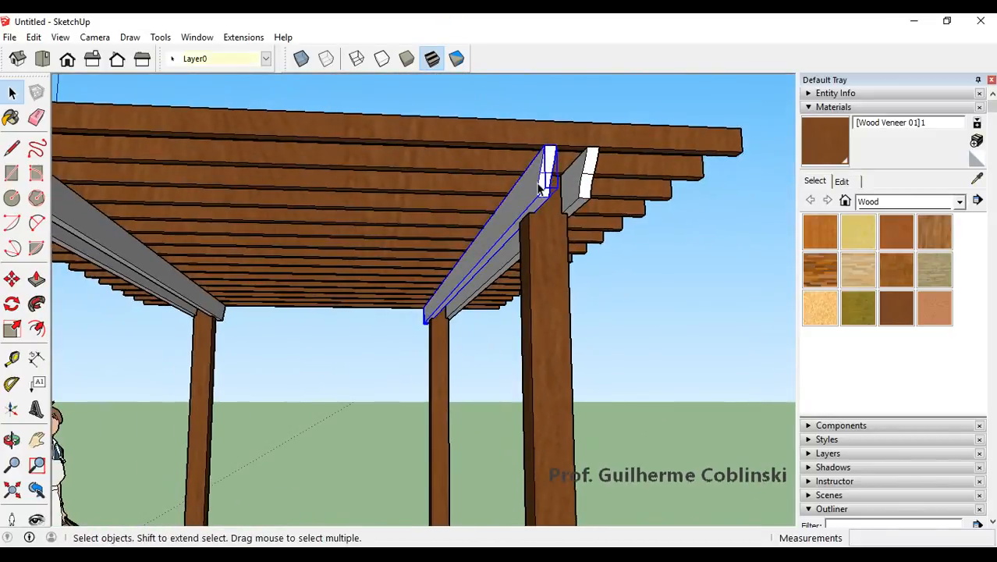
double_click(539, 187)
left_click(538, 187)
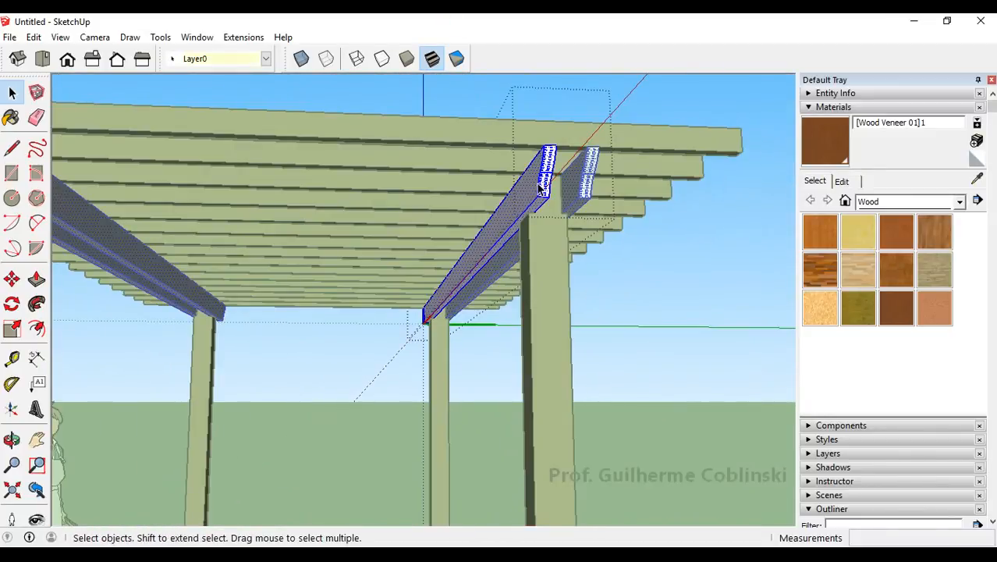
middle_click_drag(474, 196, 558, 217)
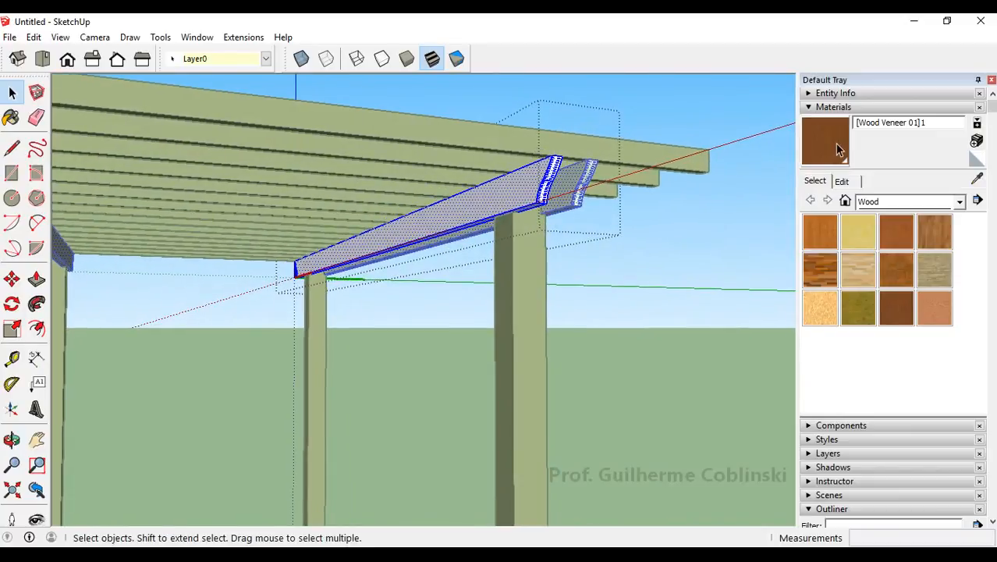
key("b")
left_click(507, 200)
mouse_move(507, 200)
middle_mouse_down()
mouse_move(516, 169)
mouse_move(551, 251)
middle_mouse_up()
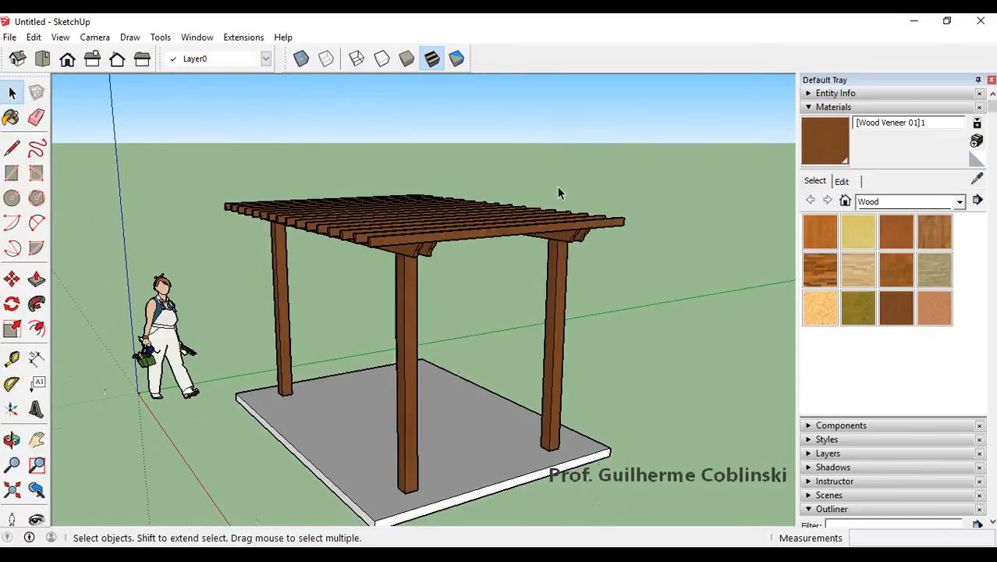
Open the floor slab beneath the pergola for editing and select all of its connected geometry.
middle_click_drag(557, 191, 553, 318)
scroll(550, 314, "up", 3)
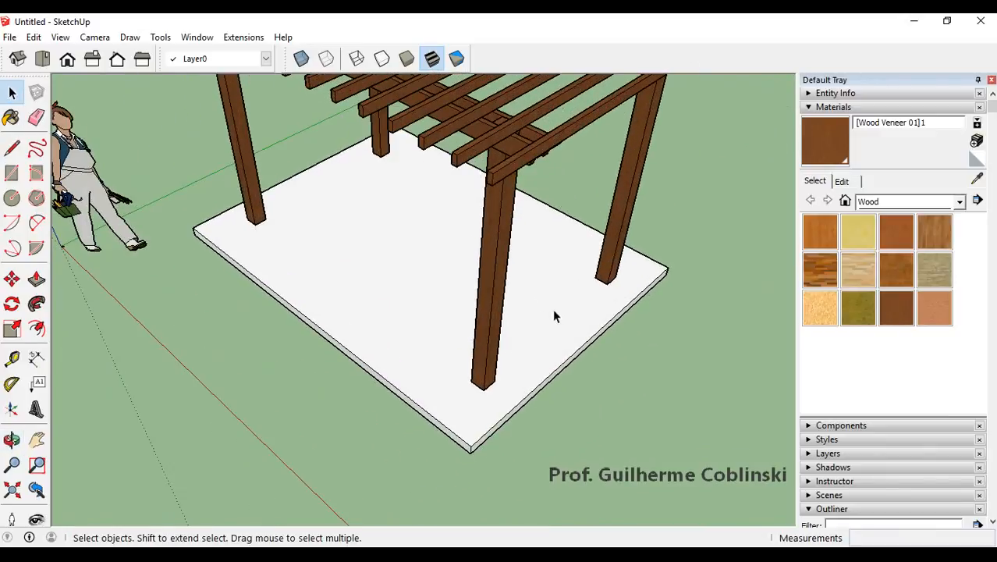
scroll(528, 312, "down", 2)
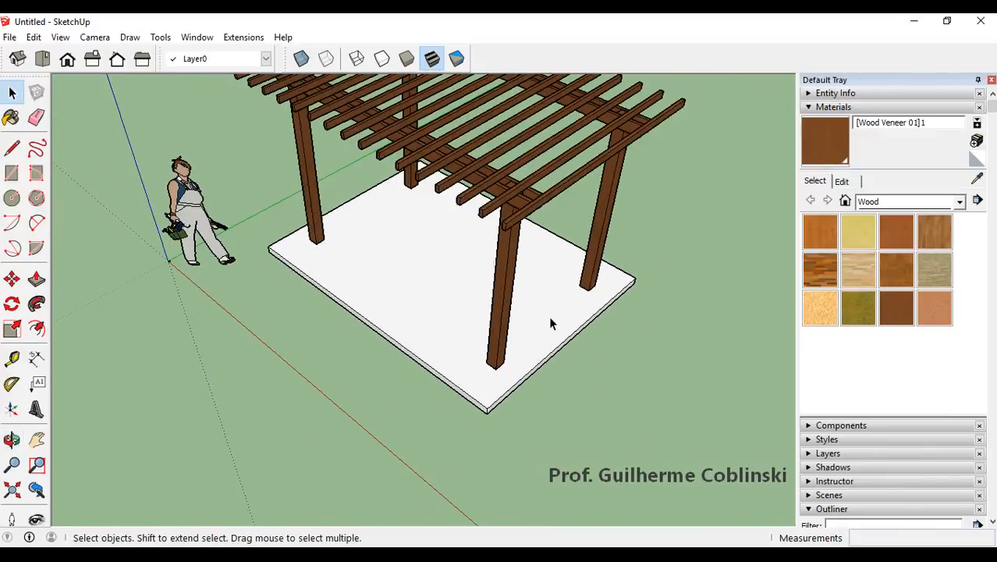
middle_click_drag(557, 318, 556, 225)
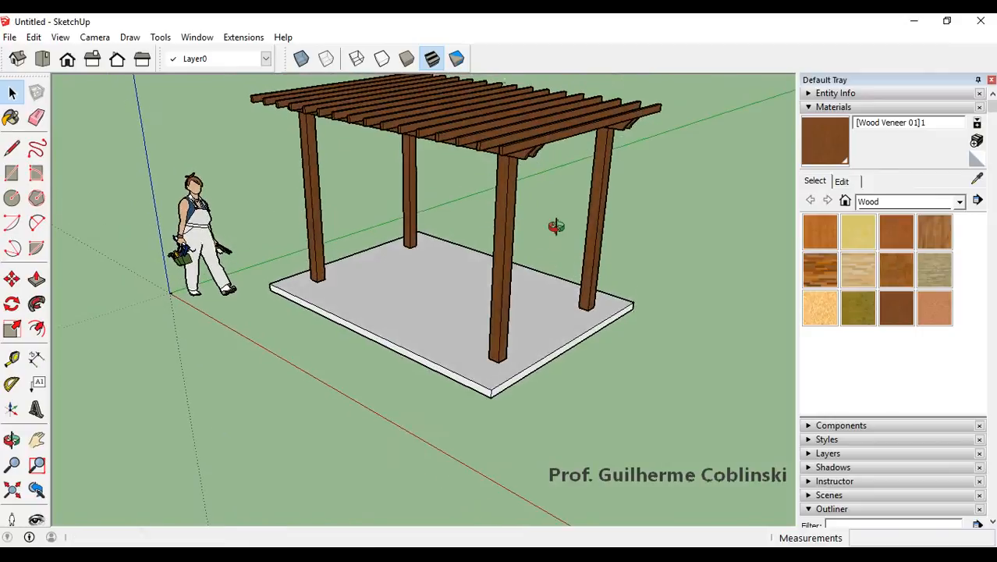
scroll(486, 373, "up", 3)
middle_click_drag(486, 373, 489, 349)
scroll(484, 364, "up", 2)
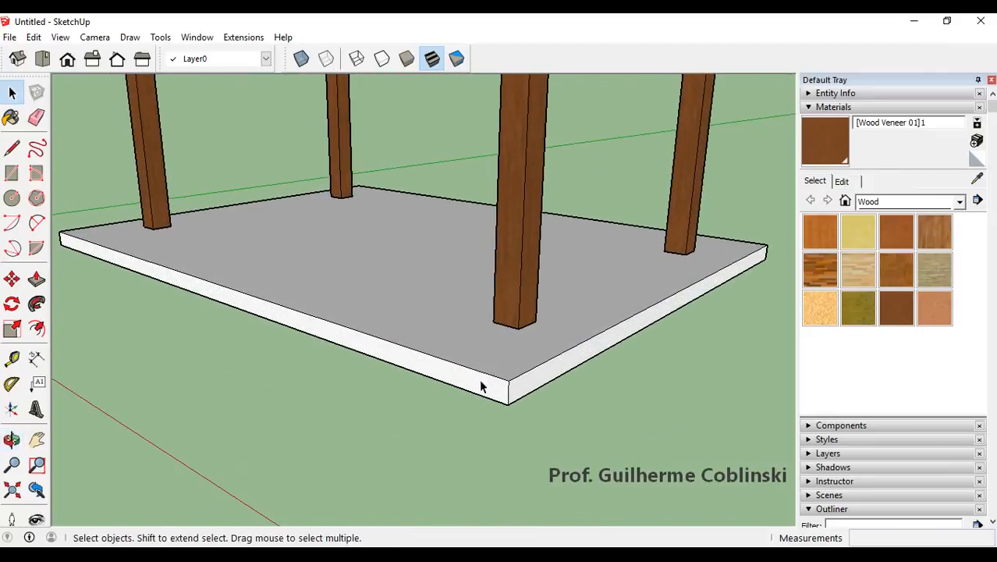
left_click(475, 352)
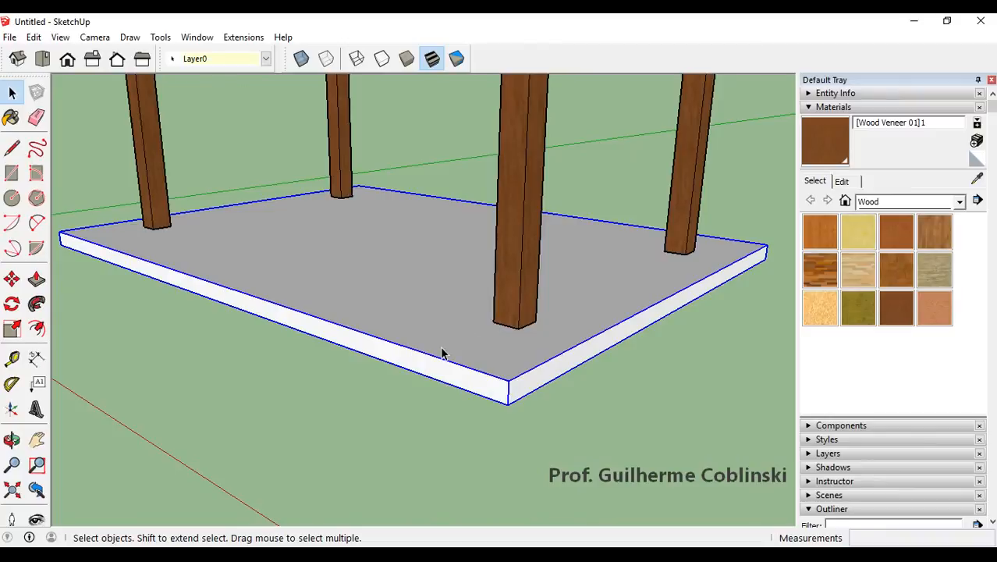
double_click(474, 348)
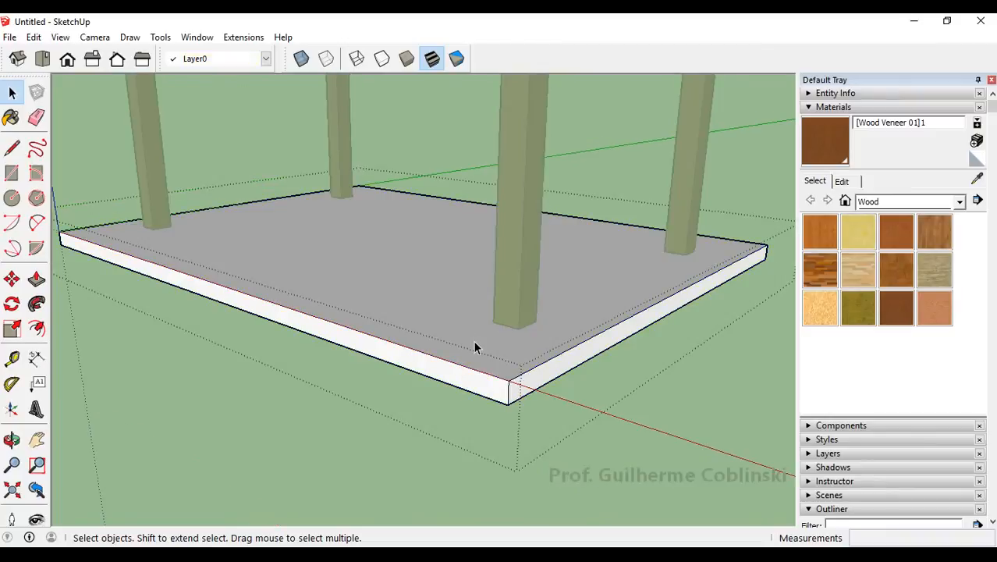
triple_click(475, 356)
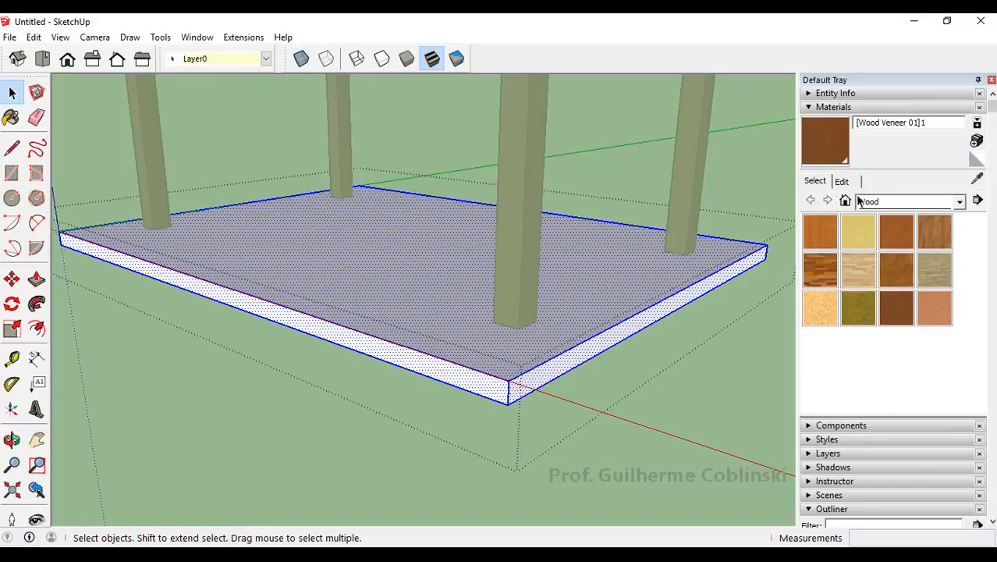
Look through the Stone materials, then browse the Brick, Cladding and Siding collection for a floor finish.
left_click(893, 203)
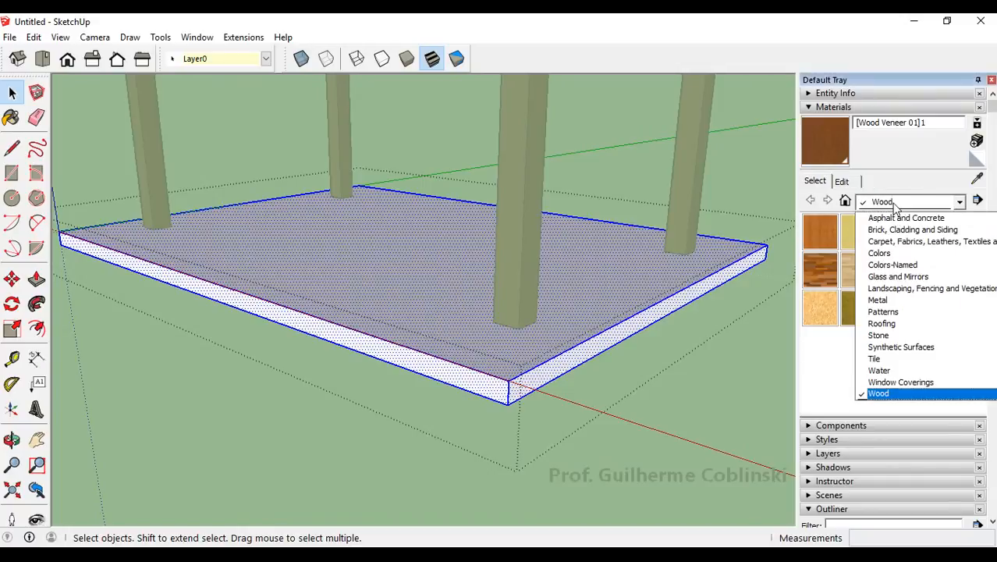
left_click(903, 335)
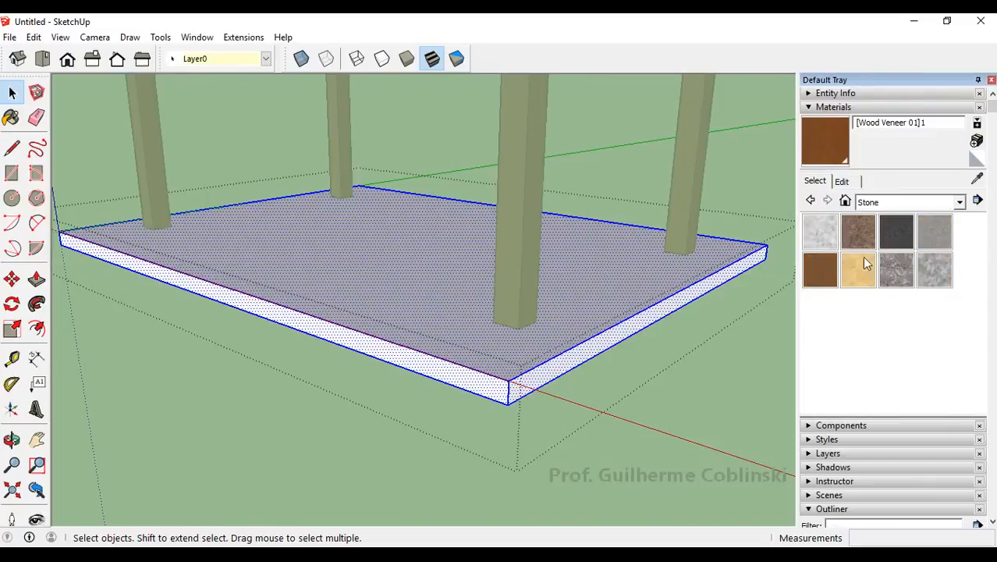
left_click(897, 203)
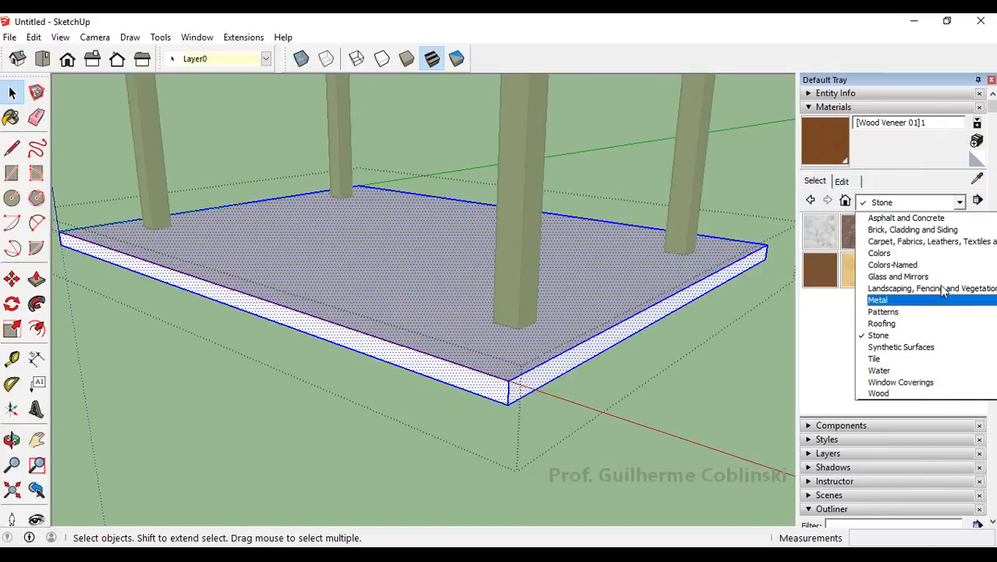
left_click(920, 230)
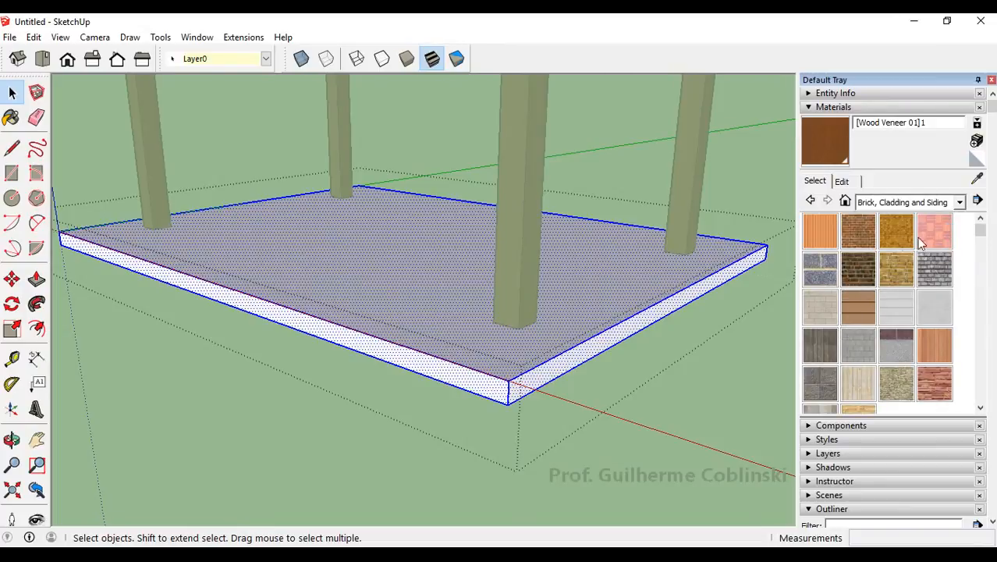
scroll(893, 324, "down", 2)
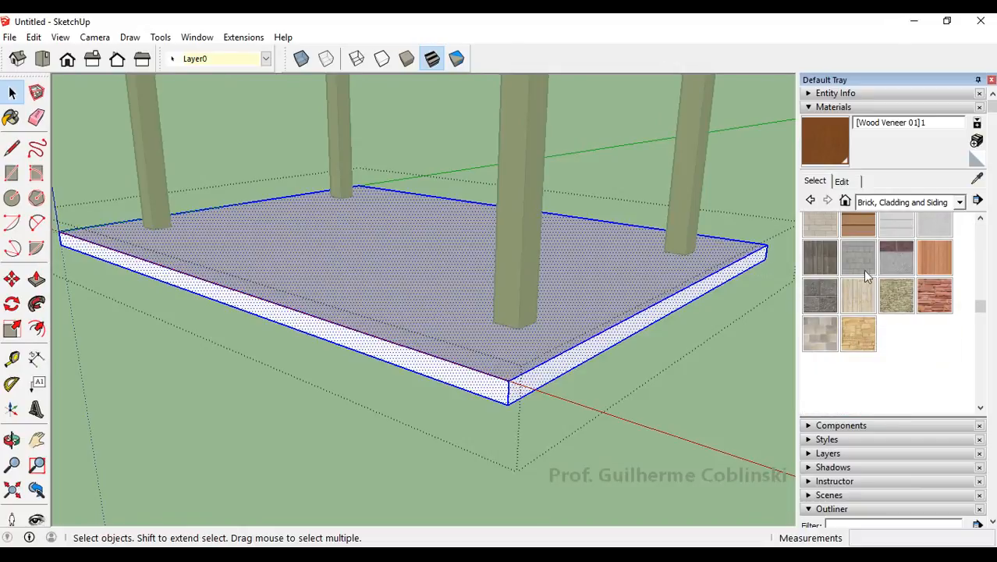
scroll(881, 304, "up", 2)
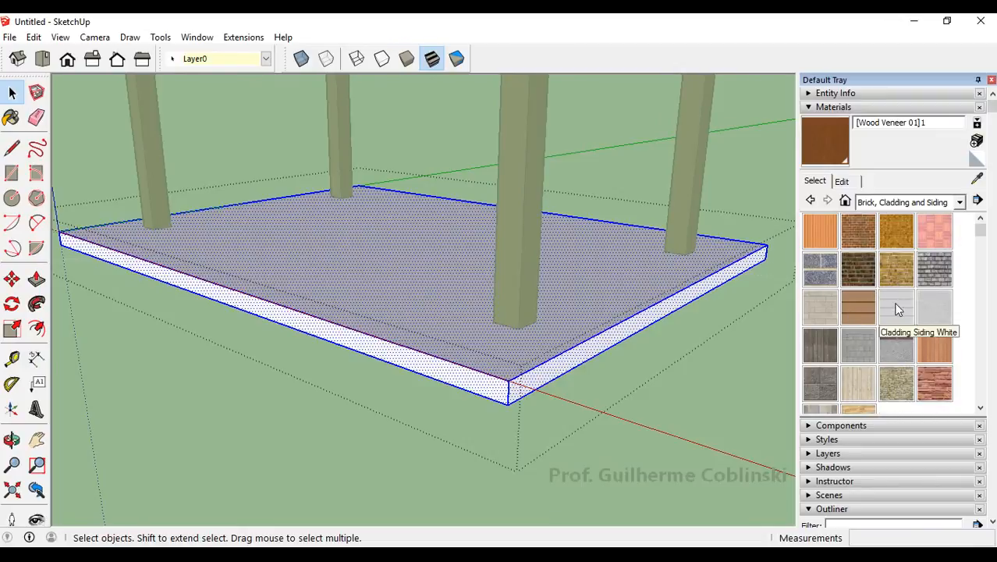
Paint the selected floor geometry with Brick Antique 01 and check the pattern on its top and edges.
left_click(858, 231)
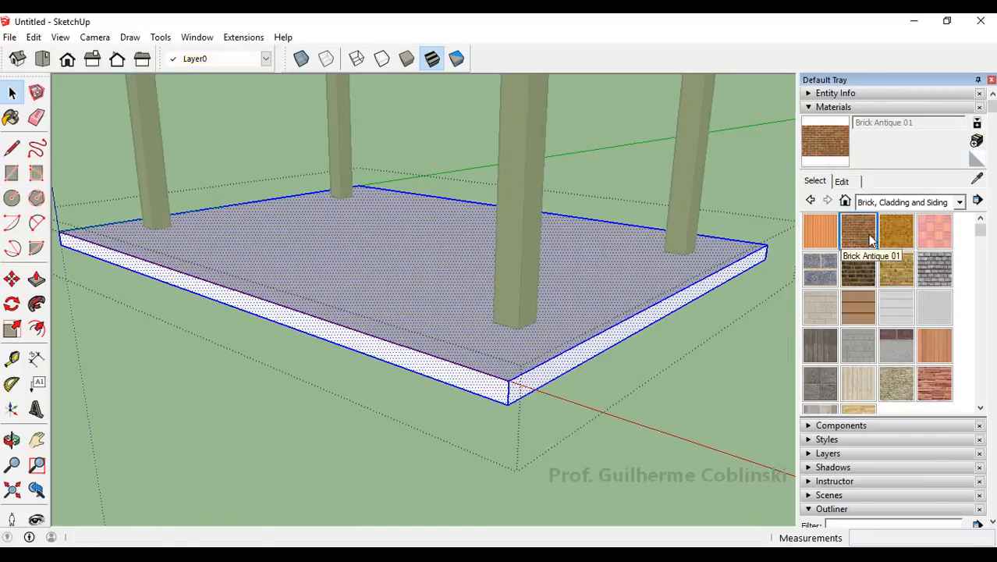
left_click(489, 374)
mouse_move(489, 374)
middle_mouse_down()
mouse_move(440, 359)
mouse_move(697, 340)
mouse_move(724, 304)
mouse_move(603, 290)
mouse_move(483, 296)
mouse_move(333, 354)
mouse_move(472, 339)
mouse_move(631, 351)
middle_mouse_up()
scroll(523, 334, "up", 2)
scroll(525, 325, "up", 3)
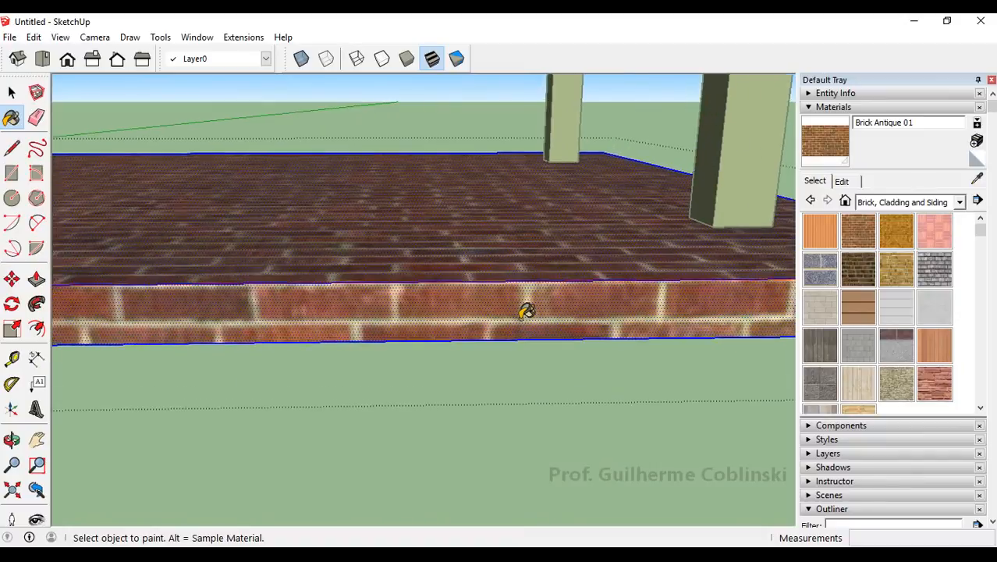
scroll(507, 316, "up", 1)
scroll(511, 315, "down", 4)
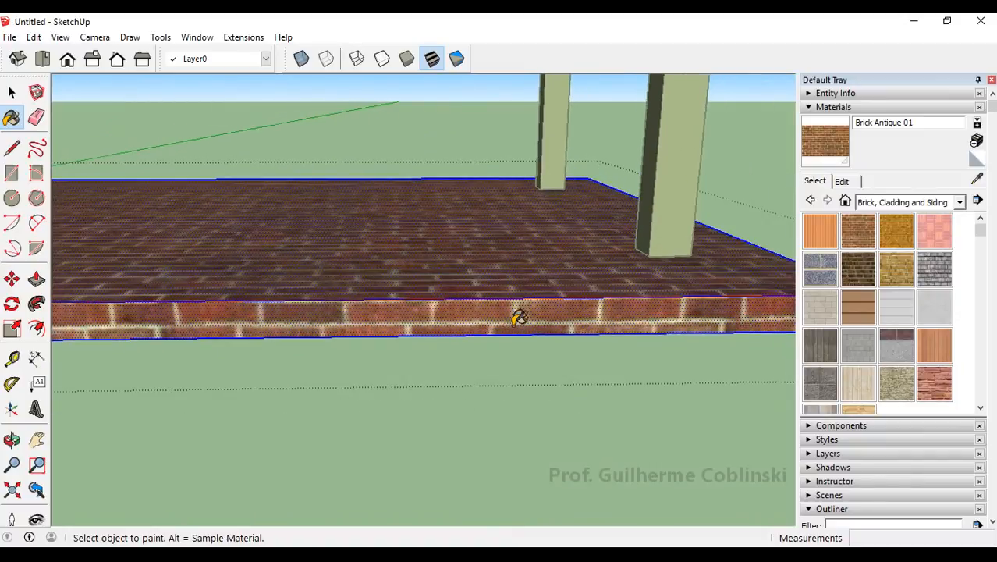
mouse_move(579, 317)
middle_mouse_down()
mouse_move(605, 330)
mouse_move(411, 339)
mouse_move(512, 474)
middle_mouse_up()
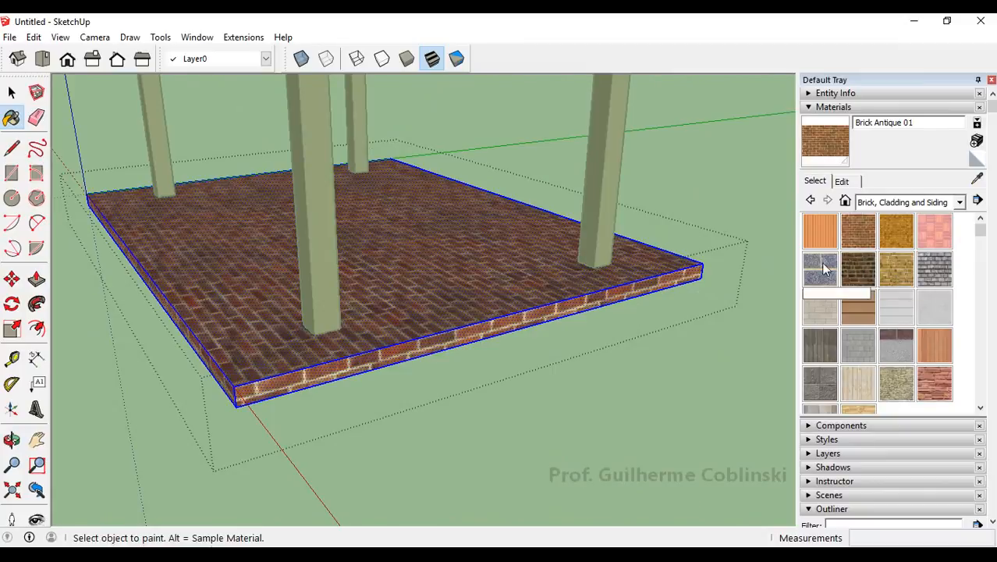
Paint the selected floor geometry with the Brick Colored Blue material.
left_click(519, 315)
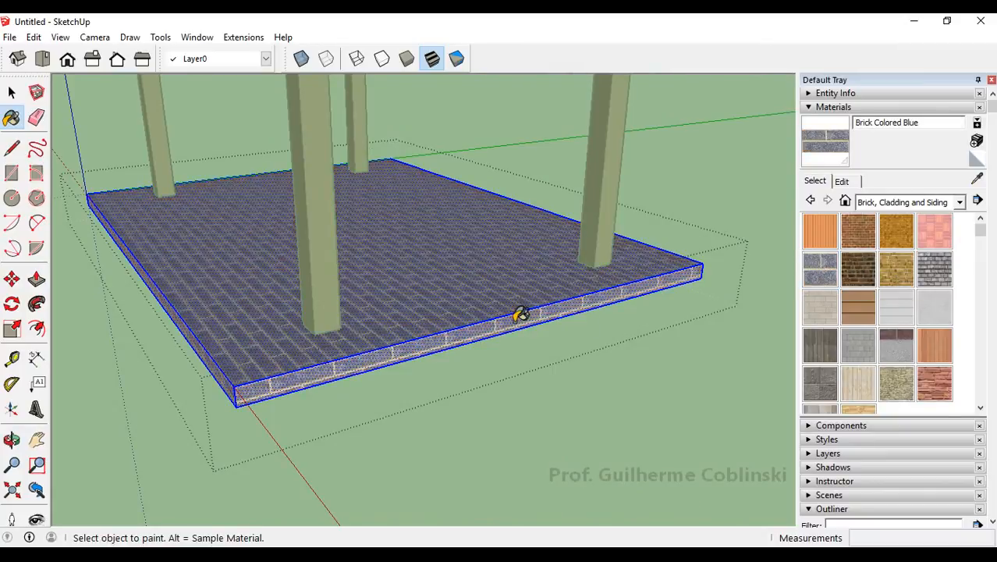
mouse_move(372, 328)
middle_mouse_down()
mouse_move(657, 309)
mouse_move(724, 288)
mouse_move(661, 269)
mouse_move(582, 280)
mouse_move(541, 329)
middle_mouse_up()
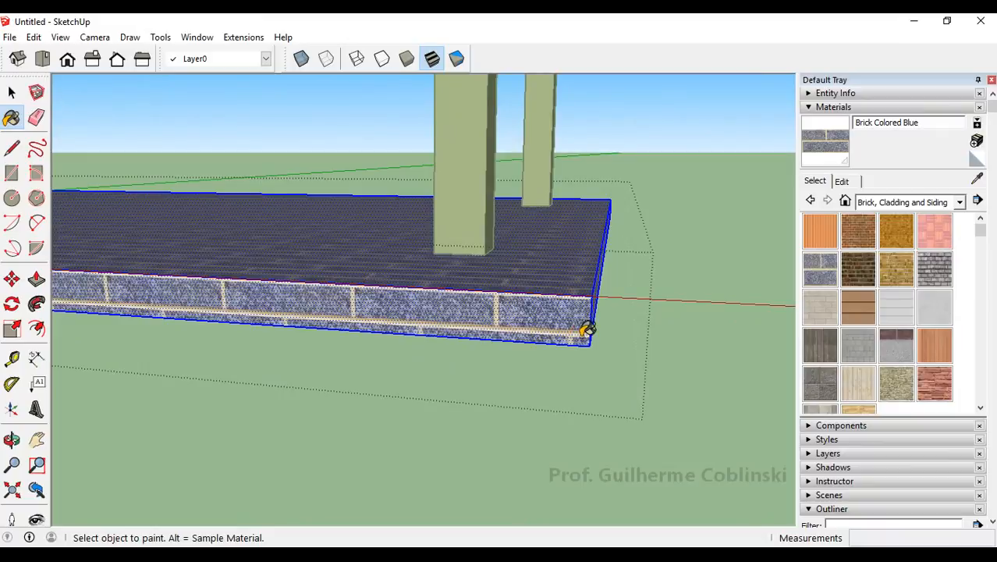
mouse_move(587, 331)
middle_mouse_down()
mouse_move(576, 329)
mouse_move(588, 316)
mouse_move(490, 407)
mouse_move(587, 349)
mouse_move(661, 321)
mouse_move(667, 302)
middle_mouse_up()
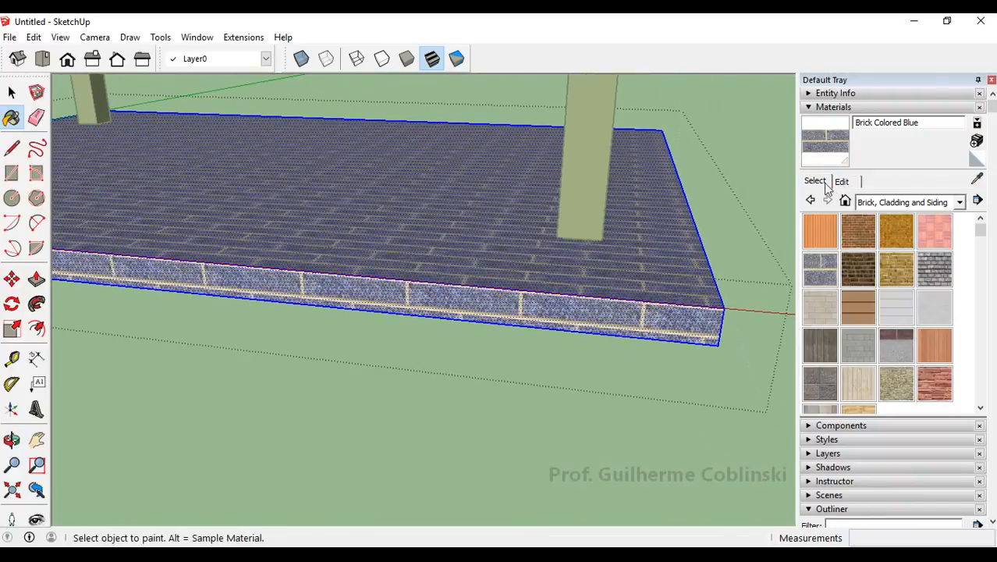
middle_click_drag(544, 315, 476, 303)
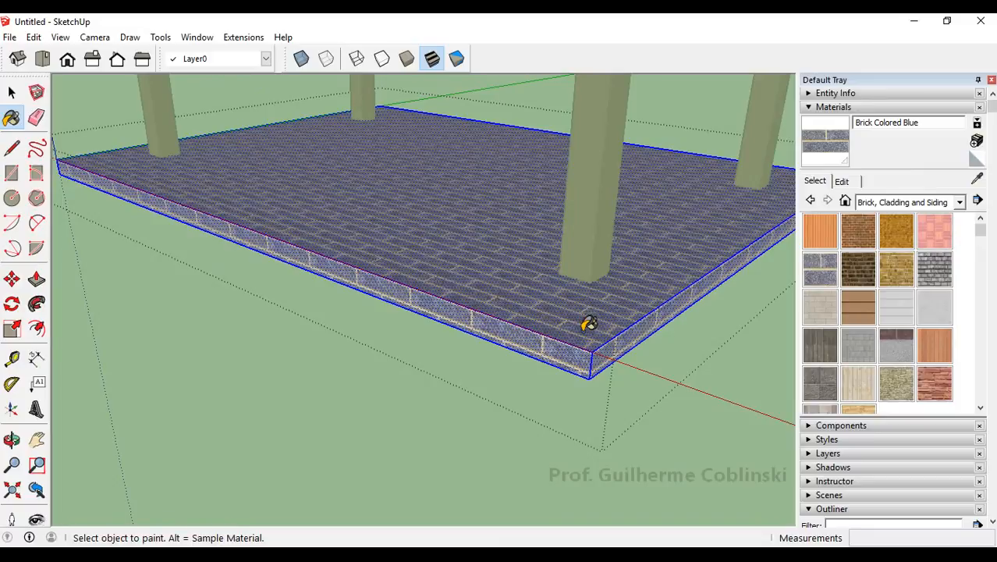
Set the texture width of the Brick Colored Blue material to 0,45 m with proportional height.
left_click(845, 182)
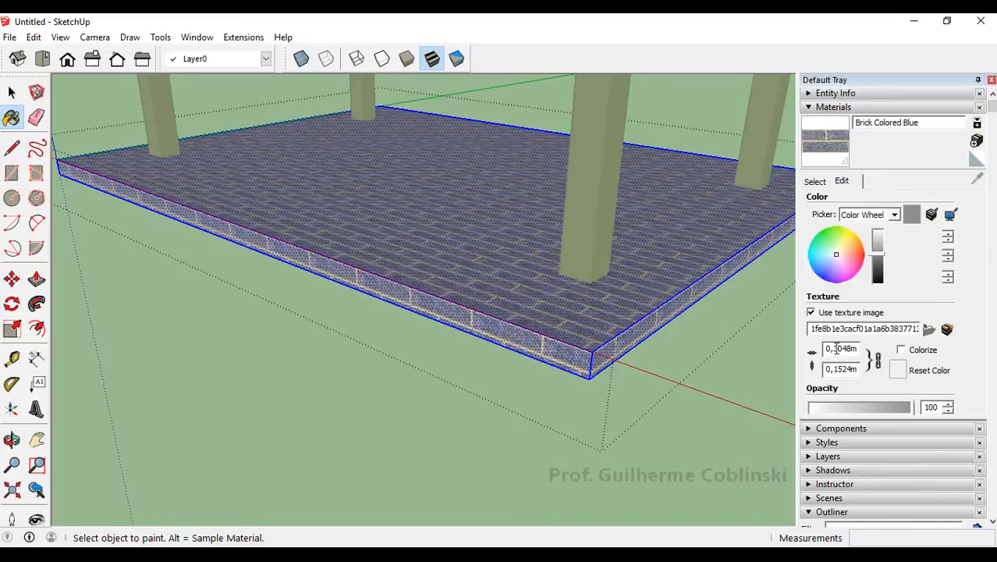
left_click_drag(835, 349, 865, 352)
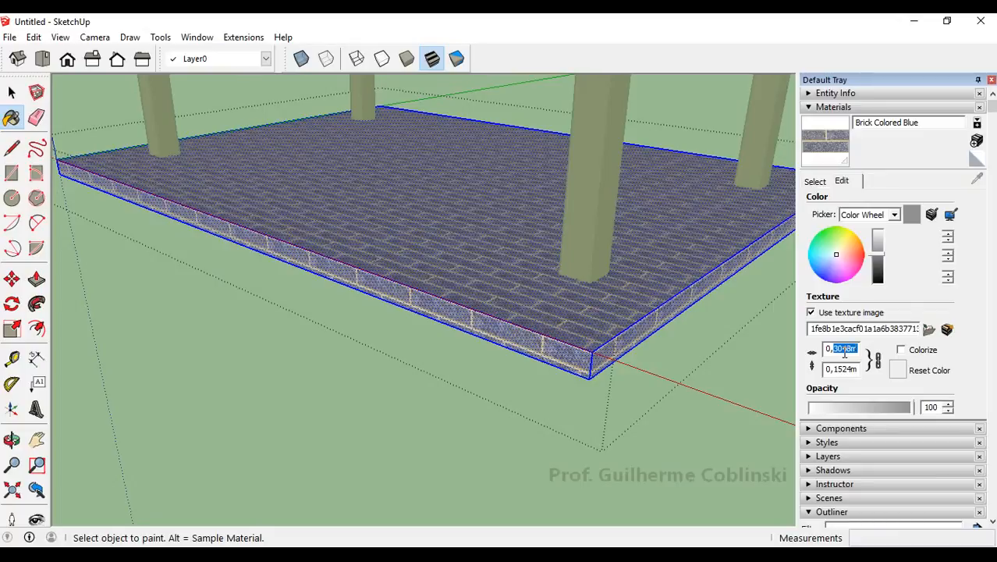
type("0,45")
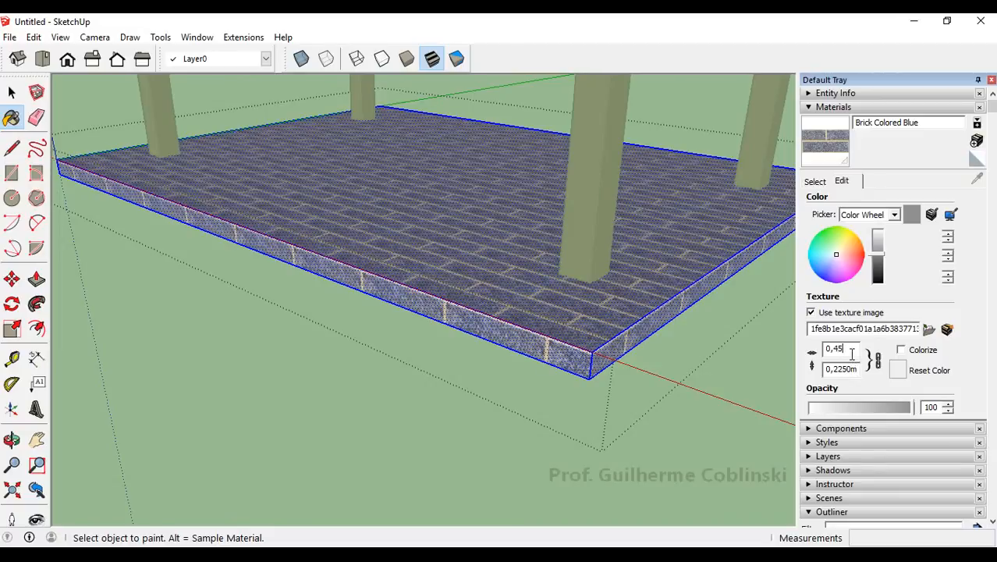
left_click(848, 373)
Deselect the floor geometry and examine the scale and alignment of the brick pattern across its top and edges.
scroll(429, 313, "down", 3)
middle_click_drag(430, 313, 605, 318)
scroll(635, 316, "down", 3)
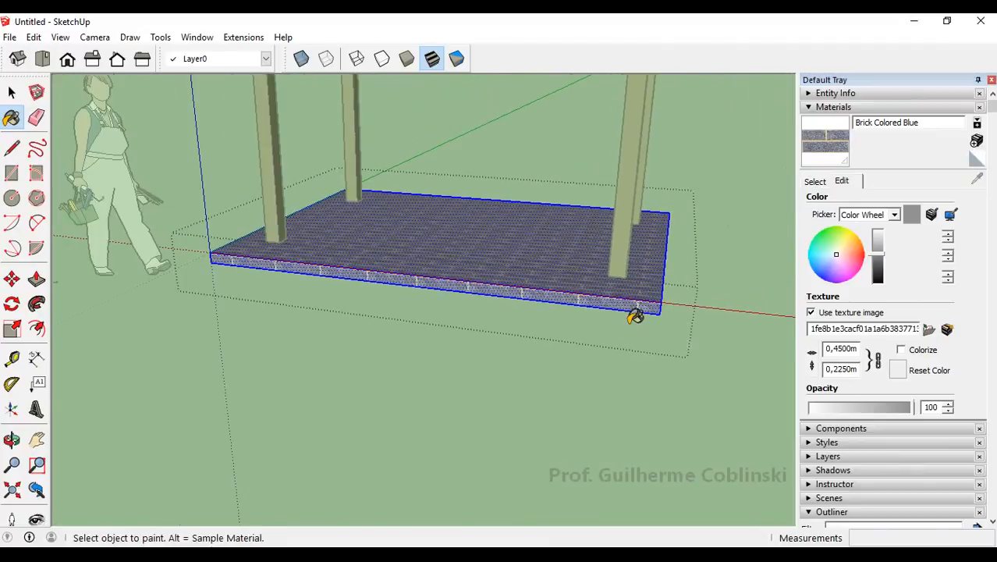
scroll(227, 245, "up", 5)
mouse_move(207, 238)
middle_mouse_down()
mouse_move(341, 263)
mouse_move(563, 270)
mouse_move(178, 310)
mouse_move(182, 291)
middle_mouse_up()
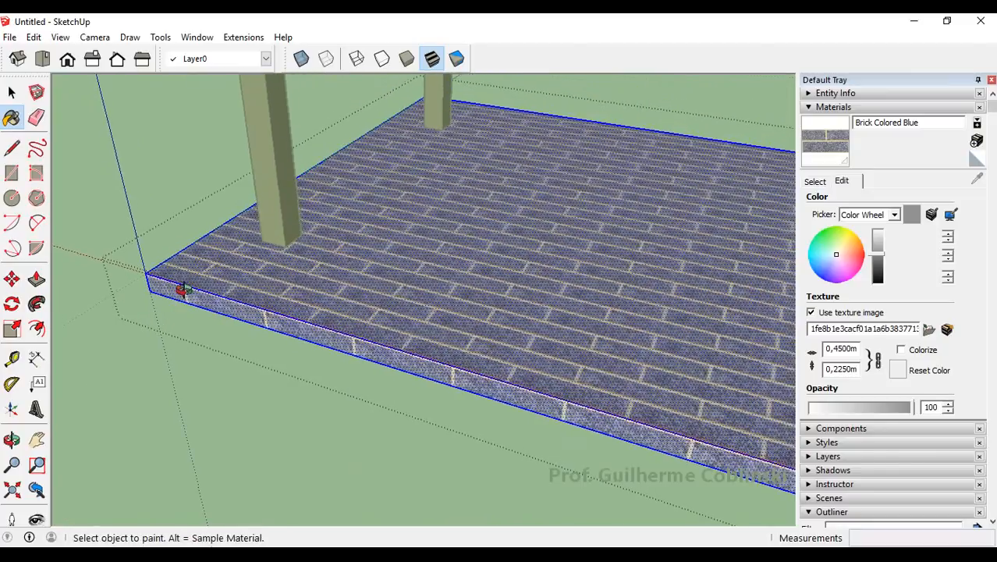
scroll(182, 290, "down", 2)
middle_click_drag(212, 260, 374, 282)
key("space")
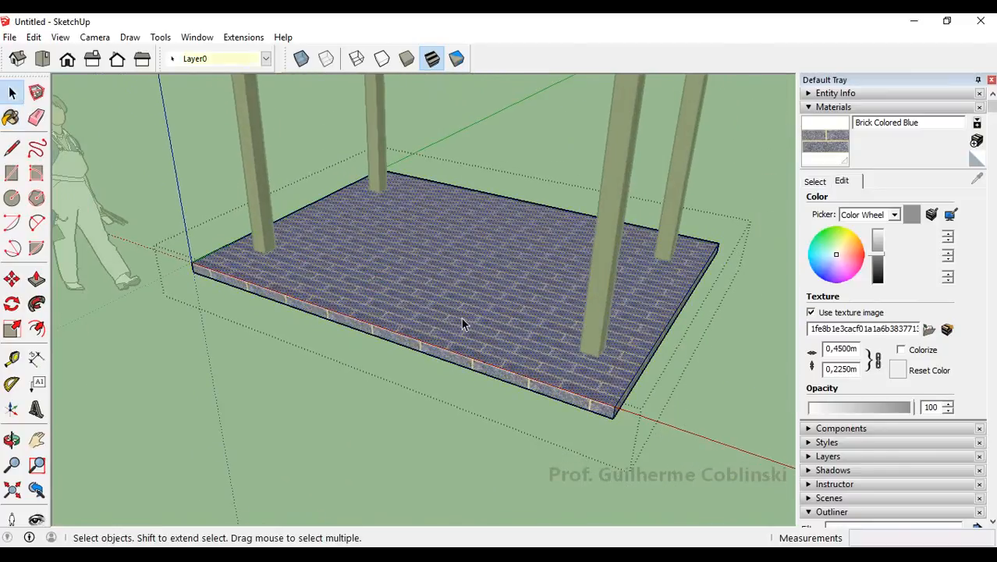
scroll(407, 285, "up", 2)
scroll(413, 266, "down", 4)
scroll(475, 295, "up", 5)
middle_click_drag(437, 306, 428, 281)
scroll(415, 283, "down", 2)
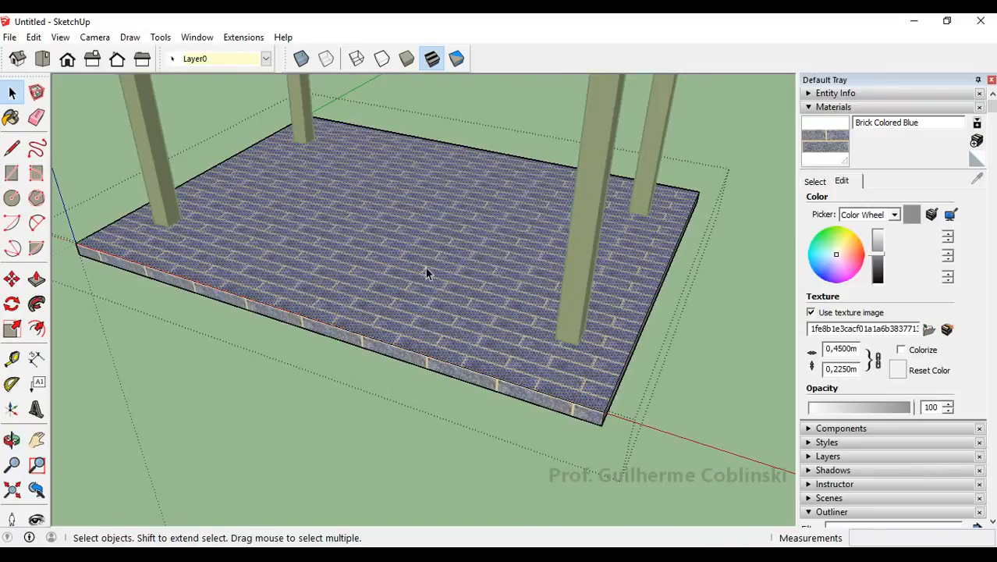
right_click(414, 275)
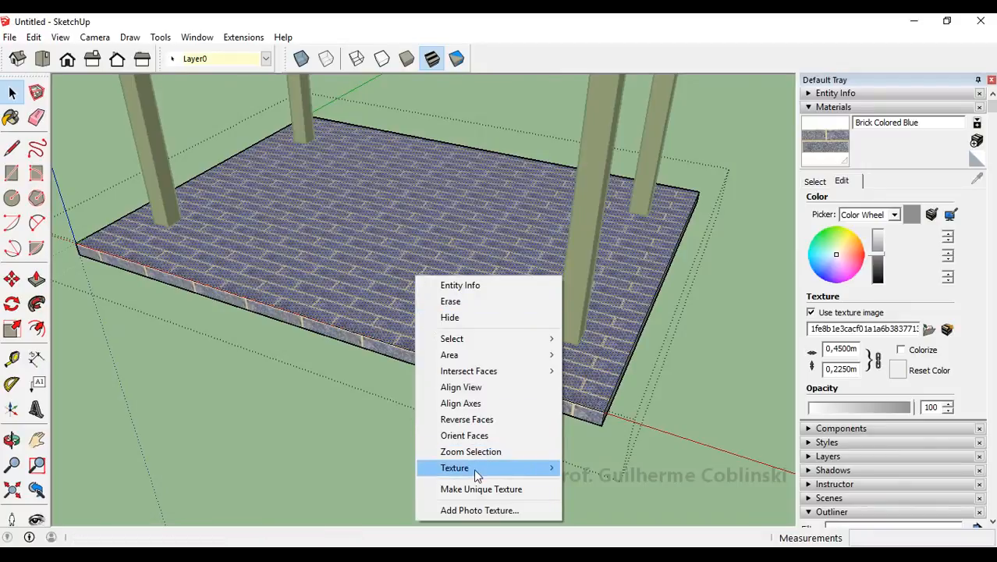
mouse_move(478, 475)
left_click(361, 270)
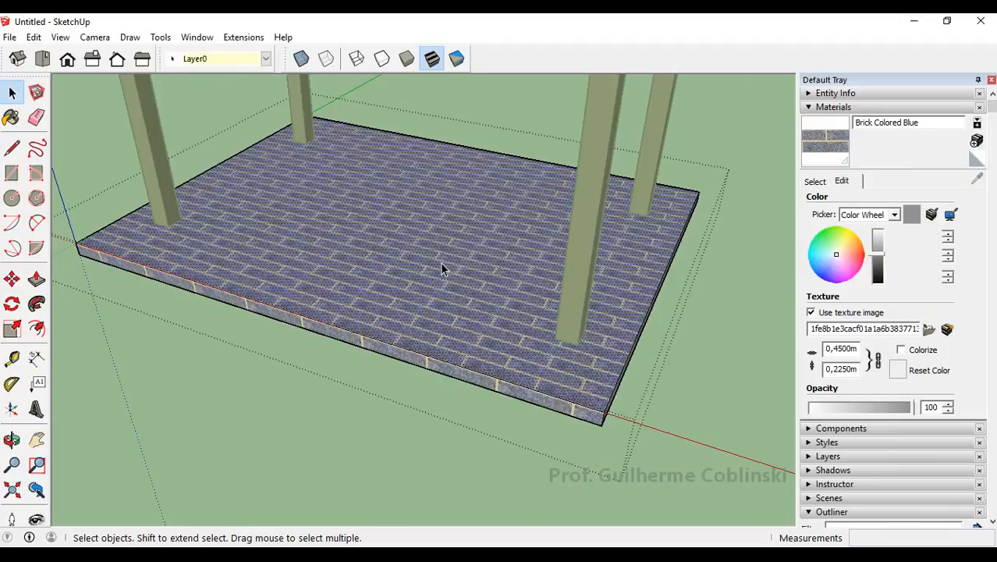
Repaint only the floor's top face with a fresh Brick Colored Blue material from the Brick, Cladding and Siding collection.
left_click(815, 181)
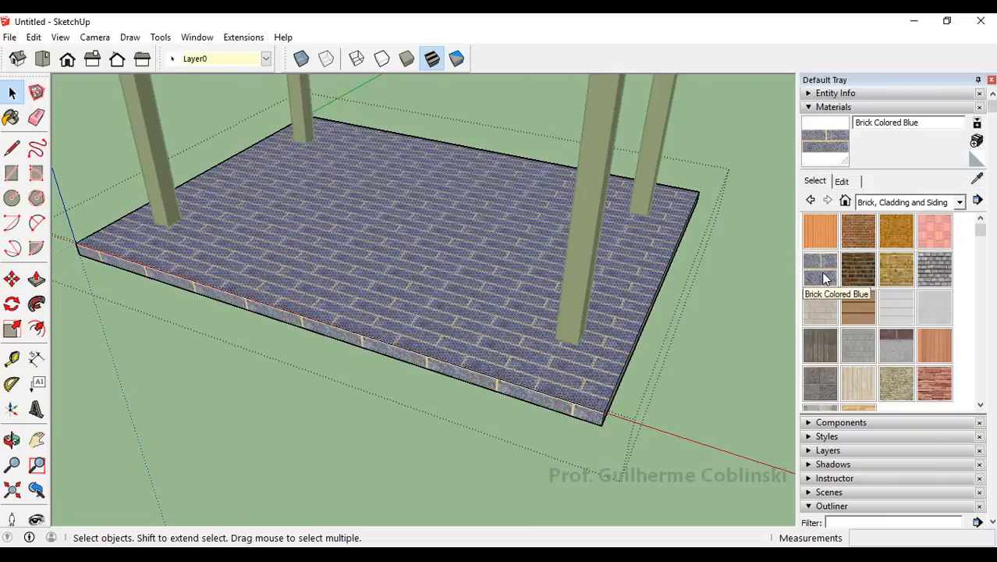
left_click(821, 273)
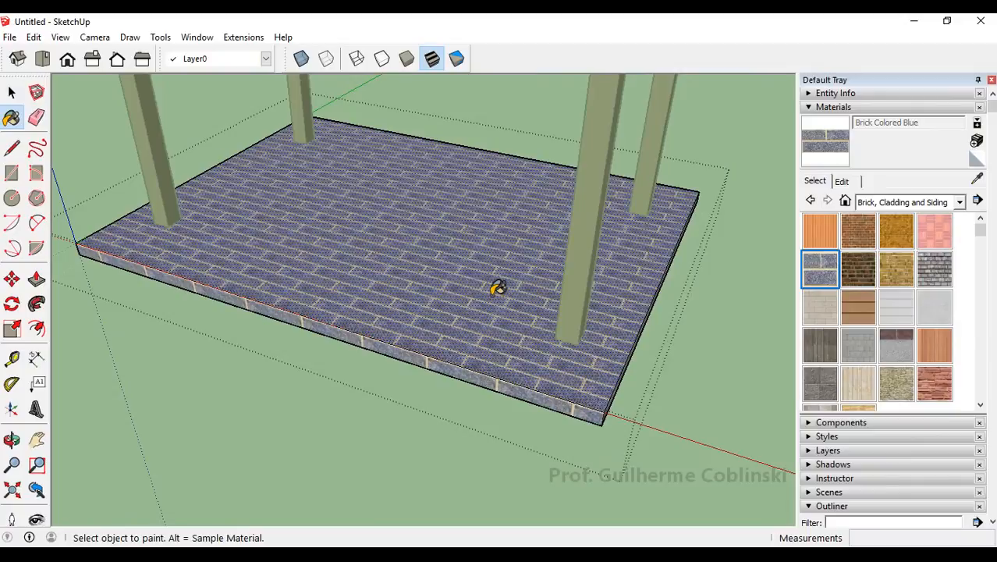
left_click(496, 289)
key("space")
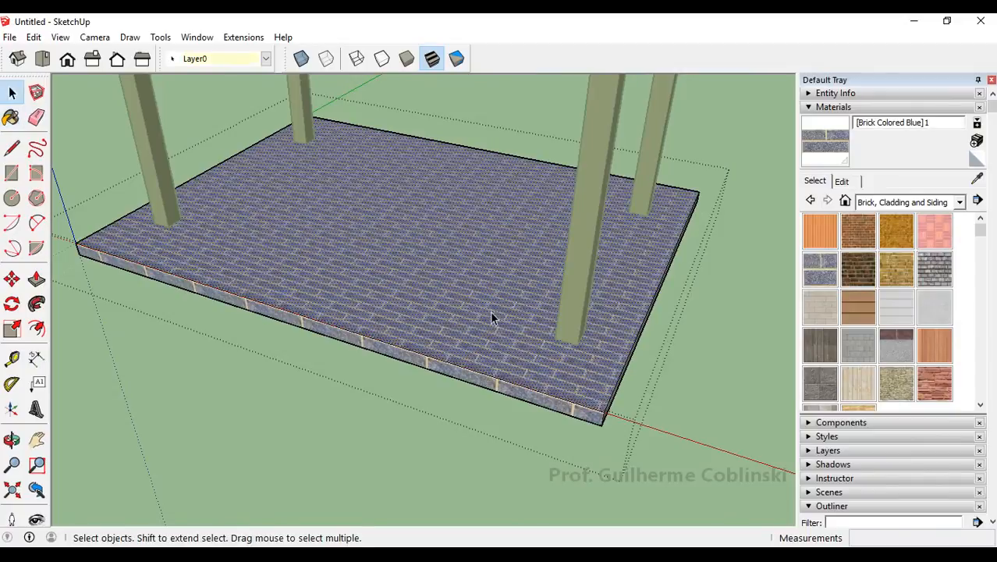
left_click(820, 269)
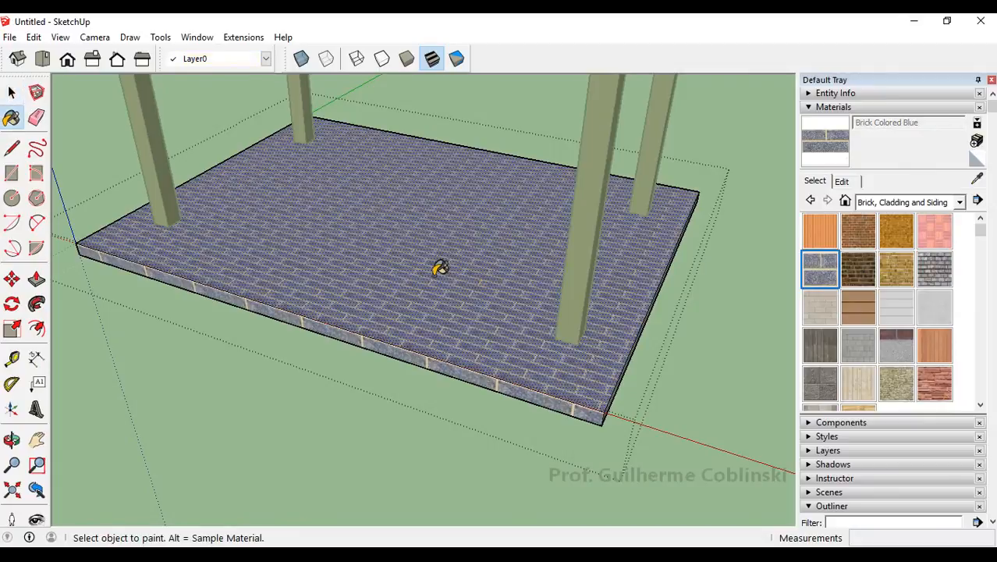
left_click(433, 242)
Rotate the brick texture on the floor's top face so its courses run diagonally to the slab edges.
scroll(431, 236, "up", 1)
right_click(431, 236)
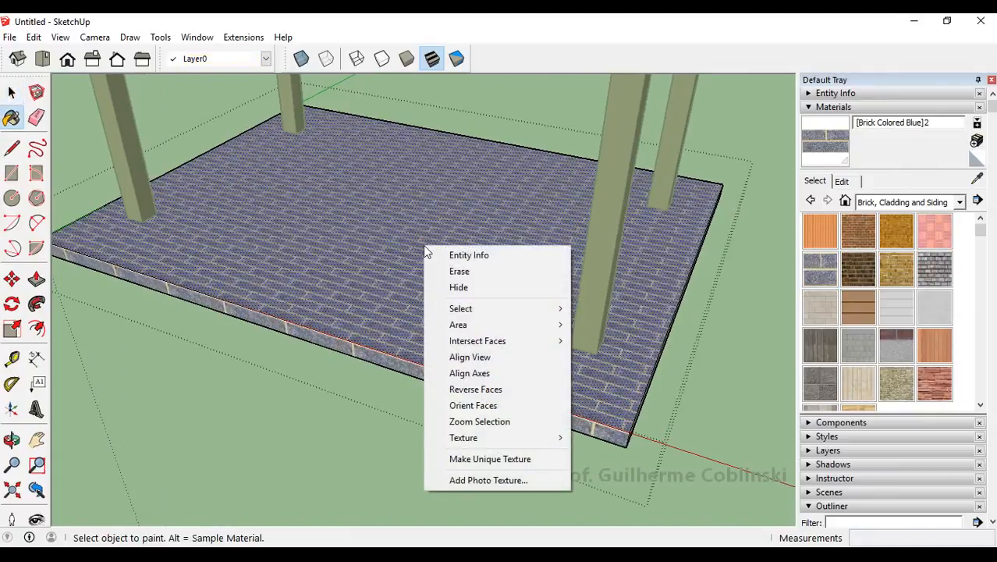
mouse_move(491, 441)
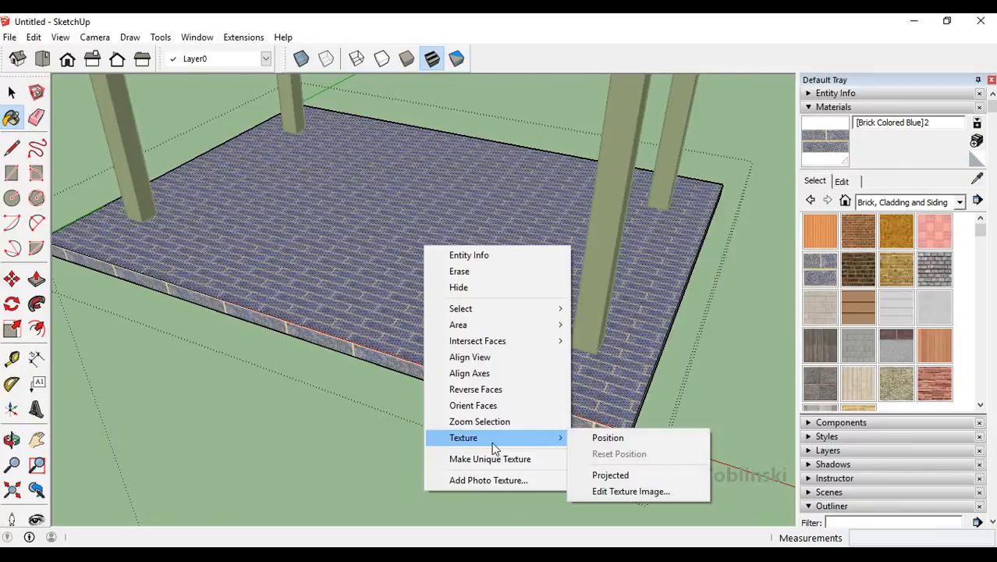
left_click(607, 438)
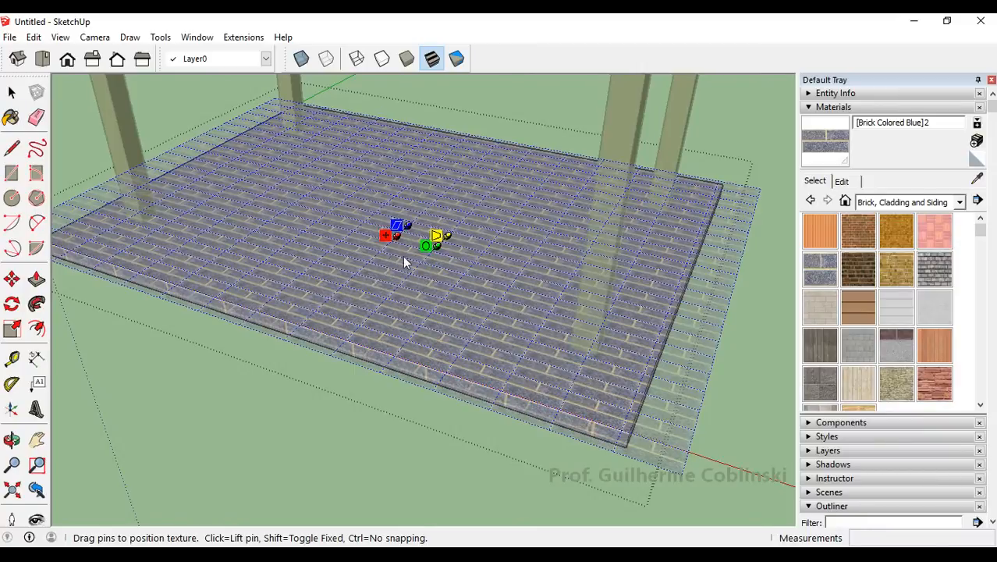
scroll(425, 251, "up", 3)
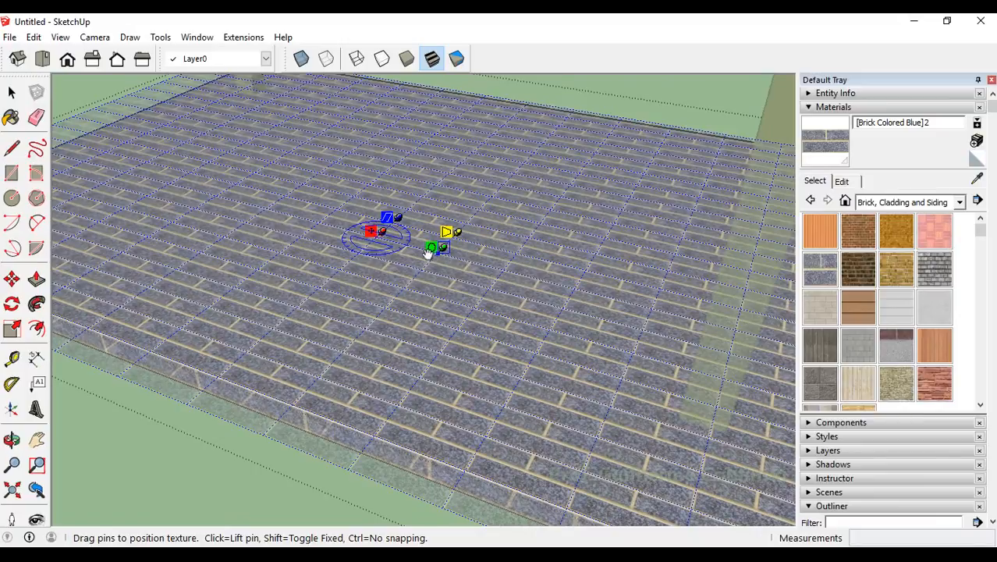
scroll(429, 253, "up", 2)
scroll(428, 254, "up", 2)
left_click_drag(439, 252, 450, 207)
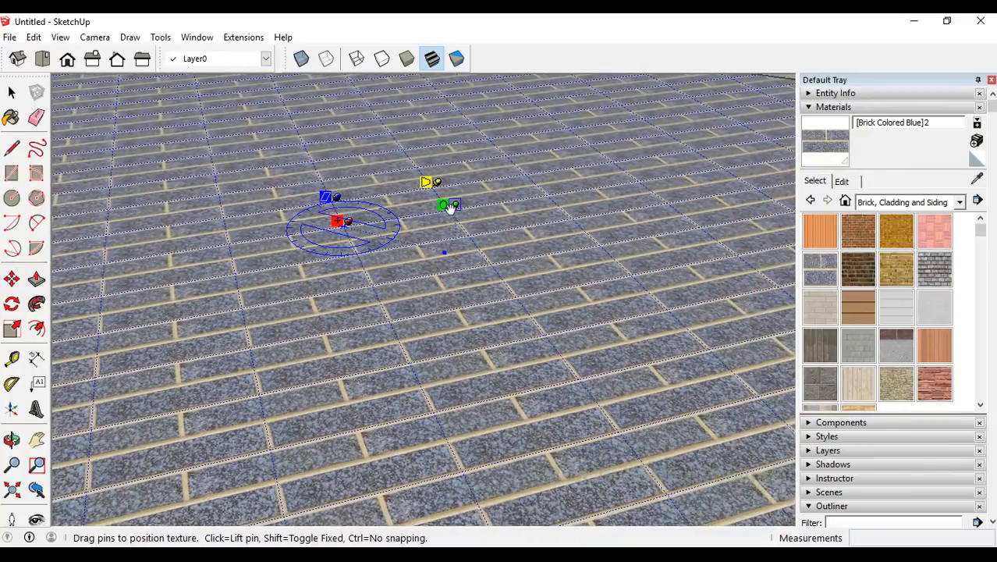
scroll(450, 207, "up", 3)
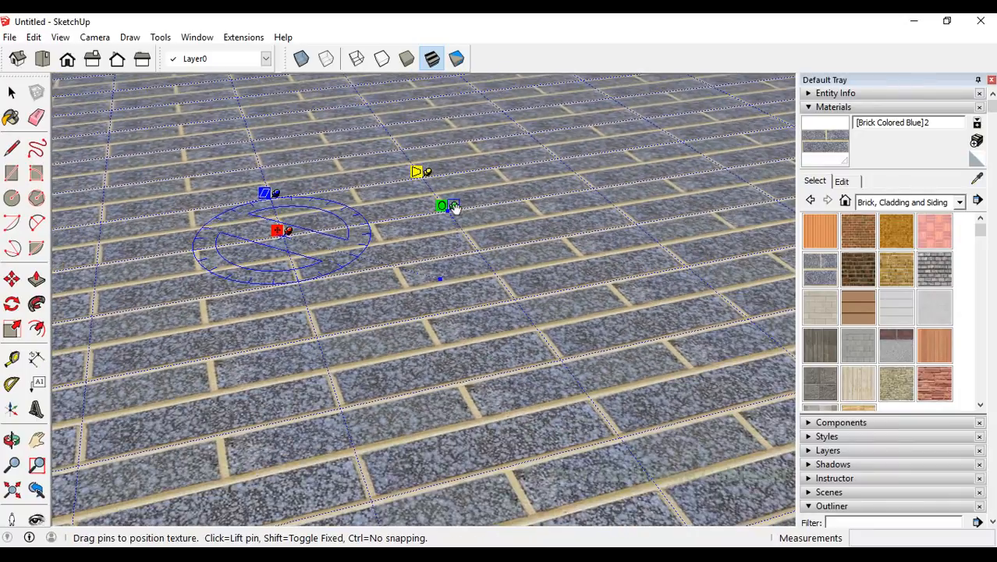
mouse_move(456, 207)
left_mouse_down()
mouse_move(474, 201)
mouse_move(443, 204)
mouse_move(431, 271)
mouse_move(457, 223)
mouse_move(450, 210)
left_mouse_up()
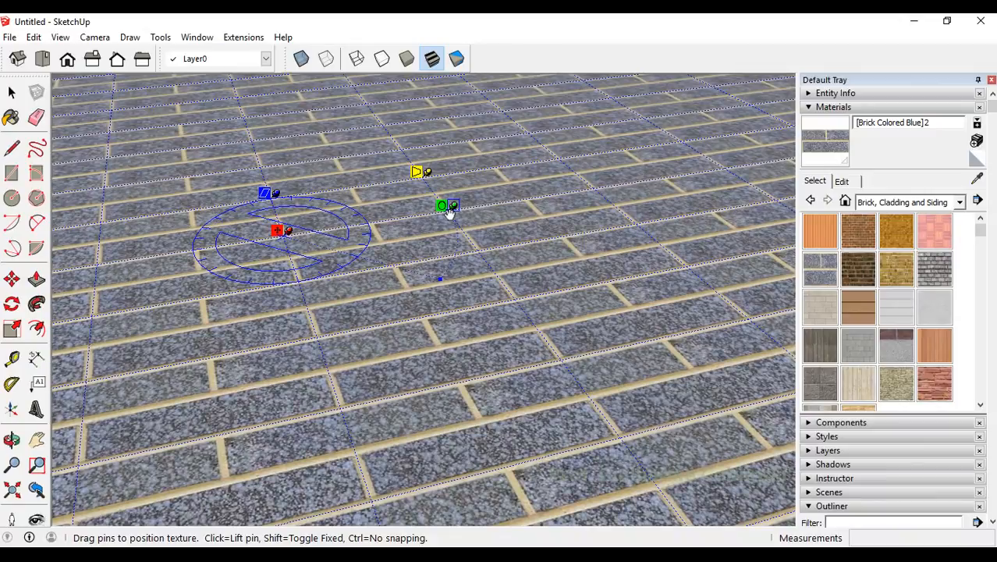
mouse_move(449, 213)
left_mouse_down()
mouse_move(453, 221)
mouse_move(445, 206)
mouse_move(589, 182)
mouse_move(449, 211)
mouse_move(457, 228)
mouse_move(447, 212)
left_mouse_up()
scroll(434, 265, "down", 8)
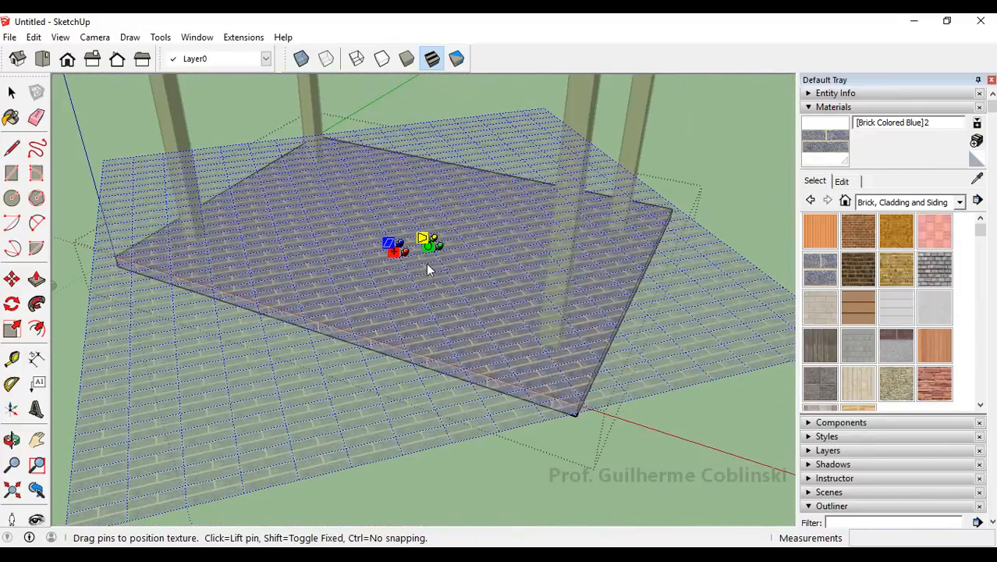
key("Return")
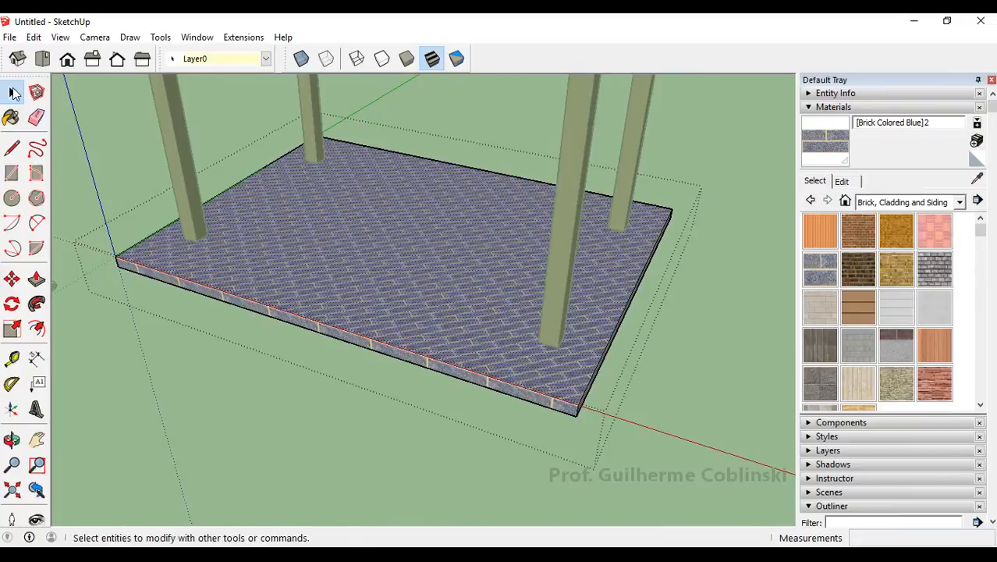
Close the floor group and examine how the diagonal brick pattern meets the slab's edges and front corner.
scroll(306, 254, "down", 2)
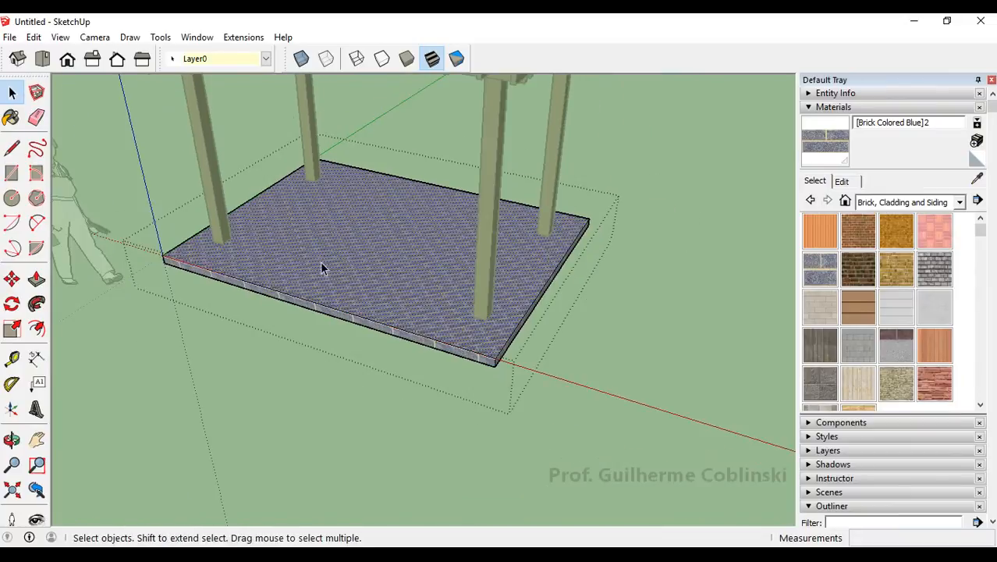
left_click(659, 290)
scroll(639, 307, "down", 1)
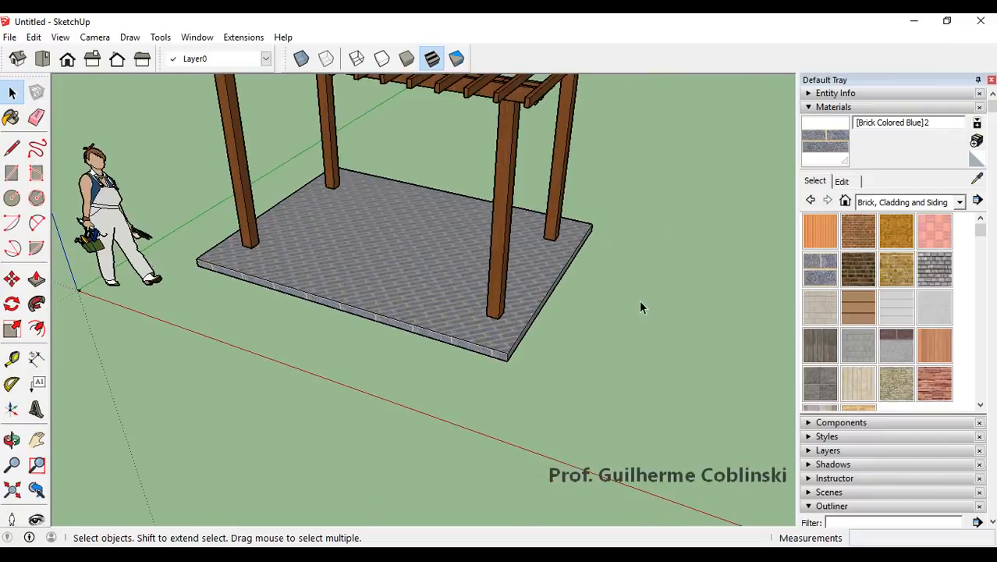
scroll(638, 309, "down", 3)
middle_click_drag(556, 343, 435, 274)
scroll(429, 293, "up", 3)
middle_click_drag(418, 311, 521, 337)
scroll(593, 344, "up", 3)
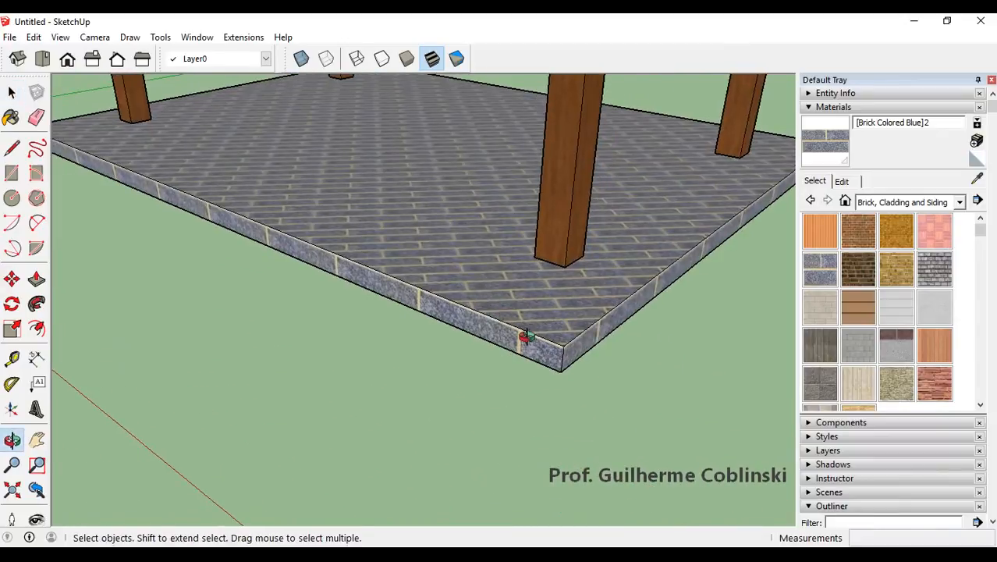
scroll(530, 344, "down", 3)
scroll(540, 343, "up", 3)
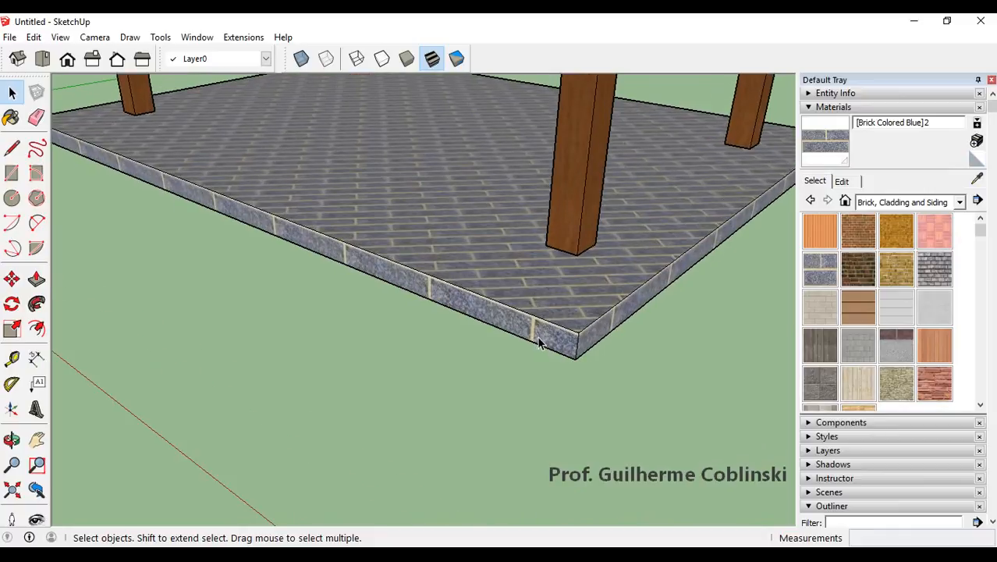
Reposition the brick texture on the slab's long front edge face so its origin sits at the lower front corner.
double_click(545, 338)
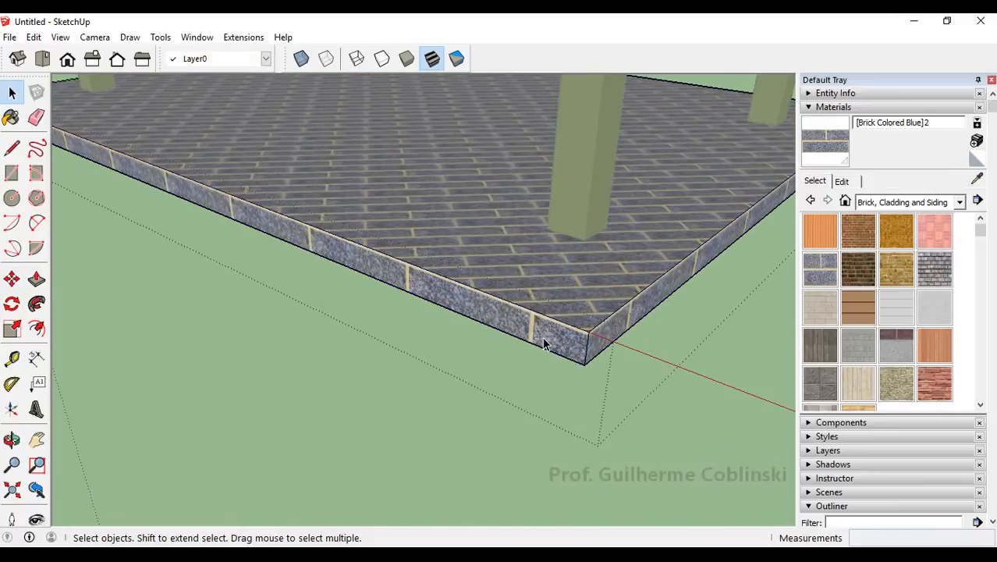
left_click(546, 339)
scroll(546, 340, "down", 1)
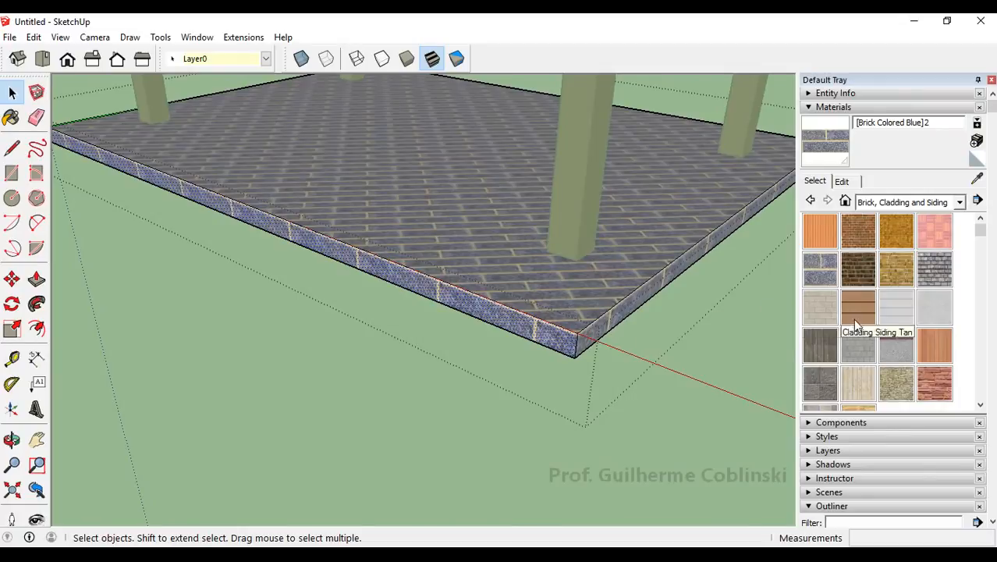
right_click(551, 343)
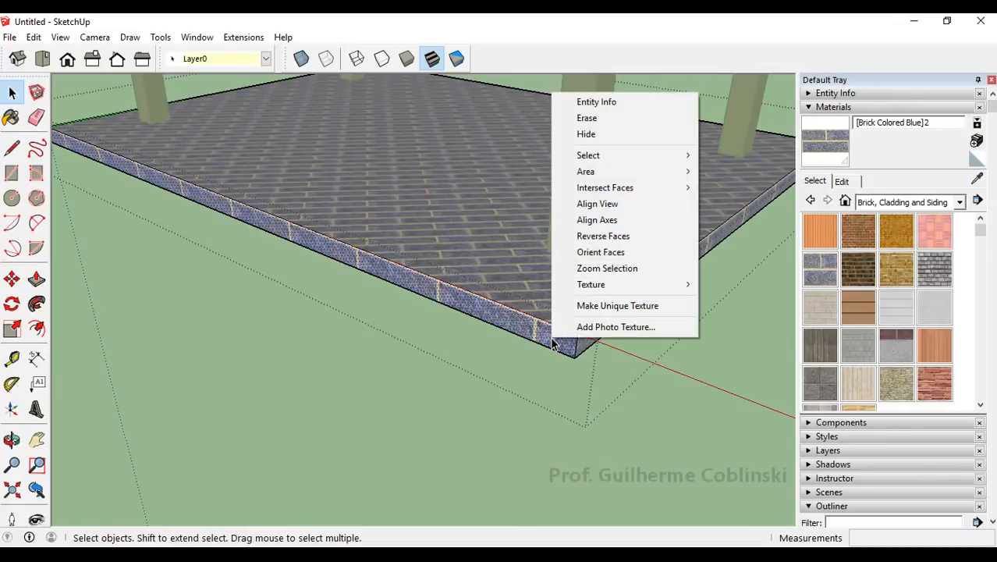
mouse_move(591, 291)
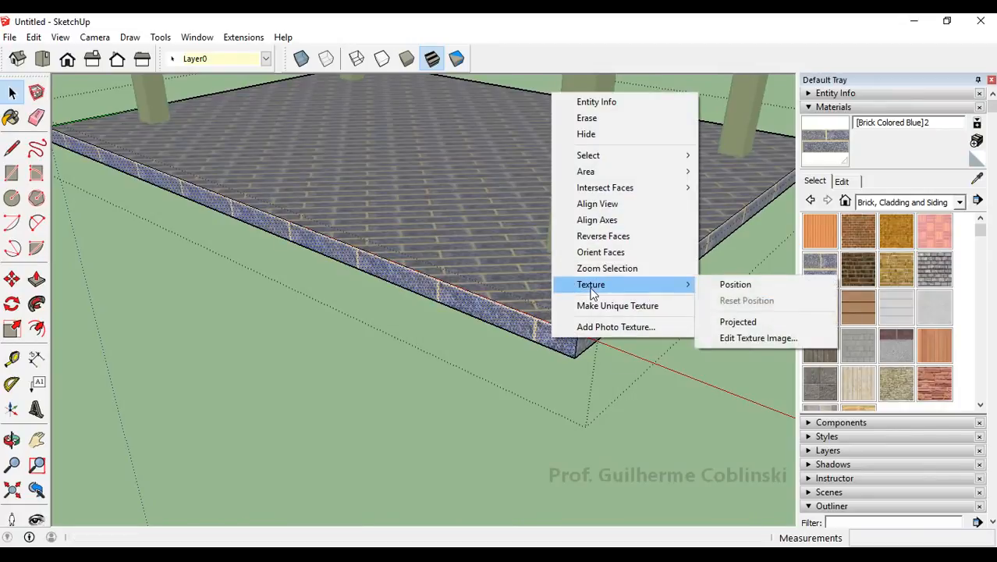
left_click(747, 285)
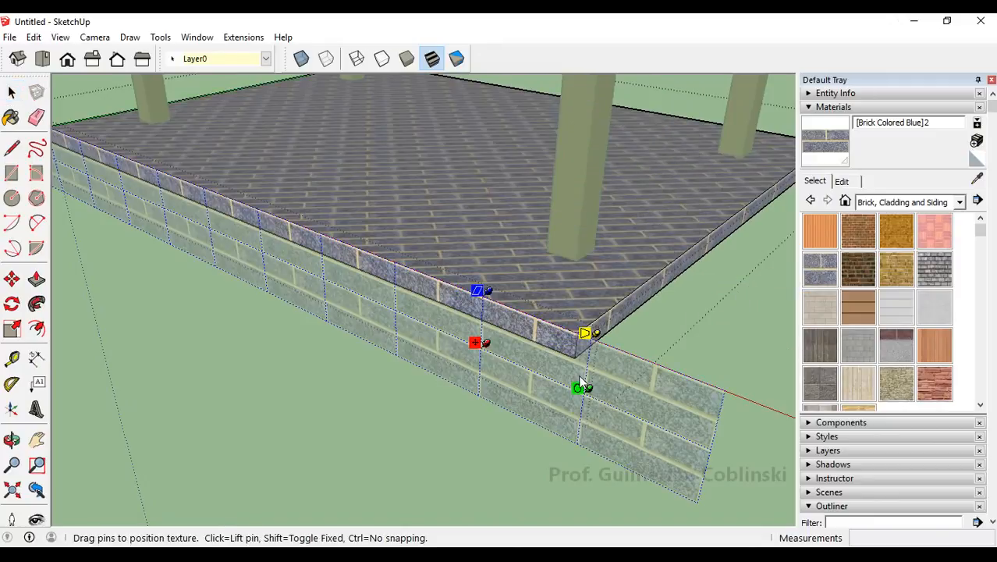
scroll(479, 361, "up", 3)
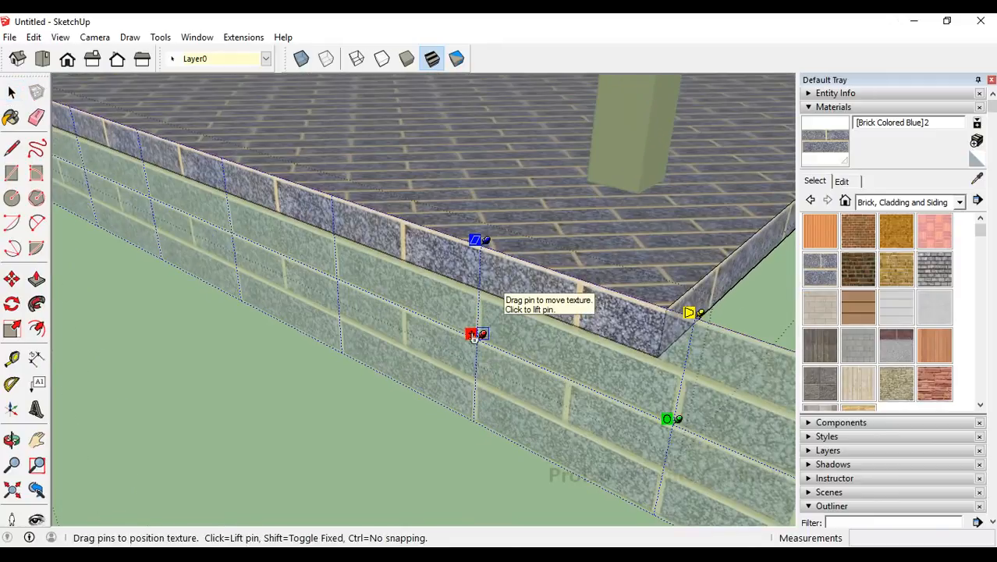
left_click_drag(474, 335, 650, 348)
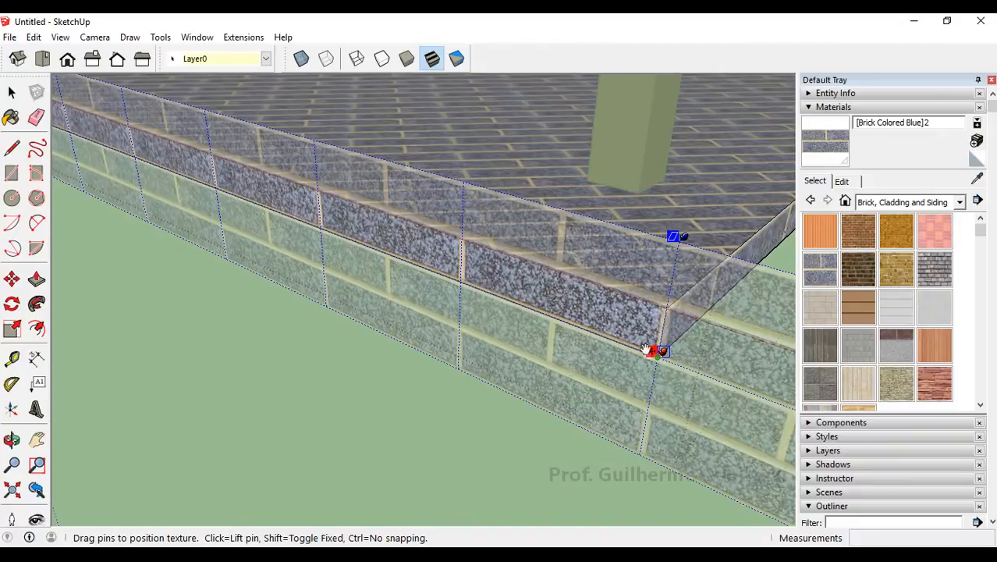
scroll(588, 328, "down", 1)
scroll(550, 308, "down", 2)
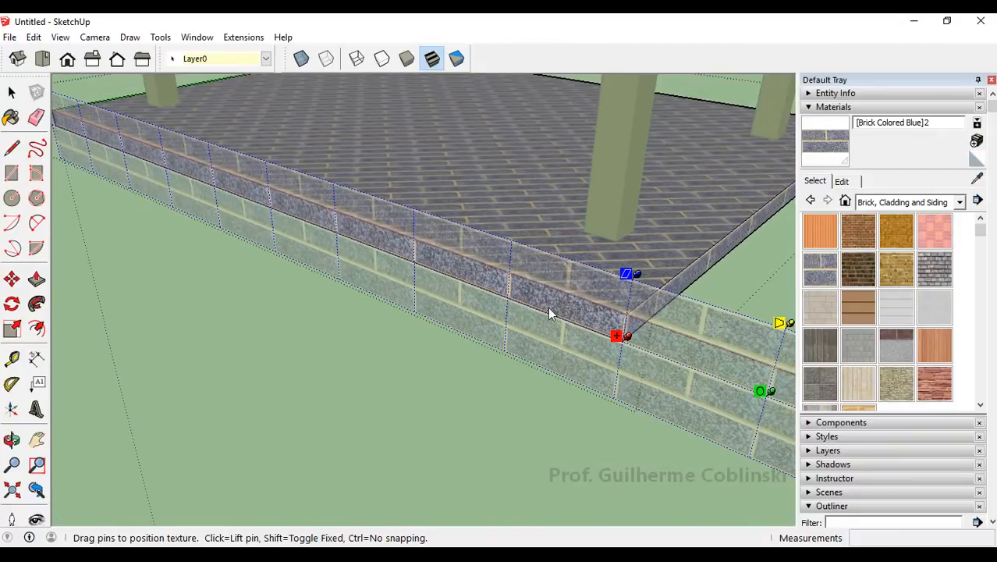
left_click(11, 94)
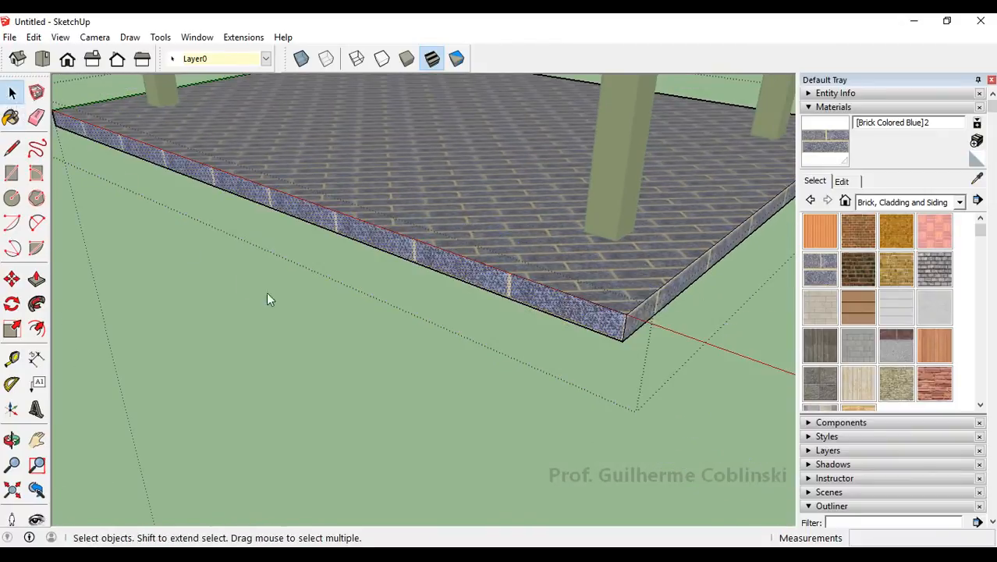
Close the floor group and examine the whole pergola with its aligned brick floor.
scroll(336, 333, "down", 6)
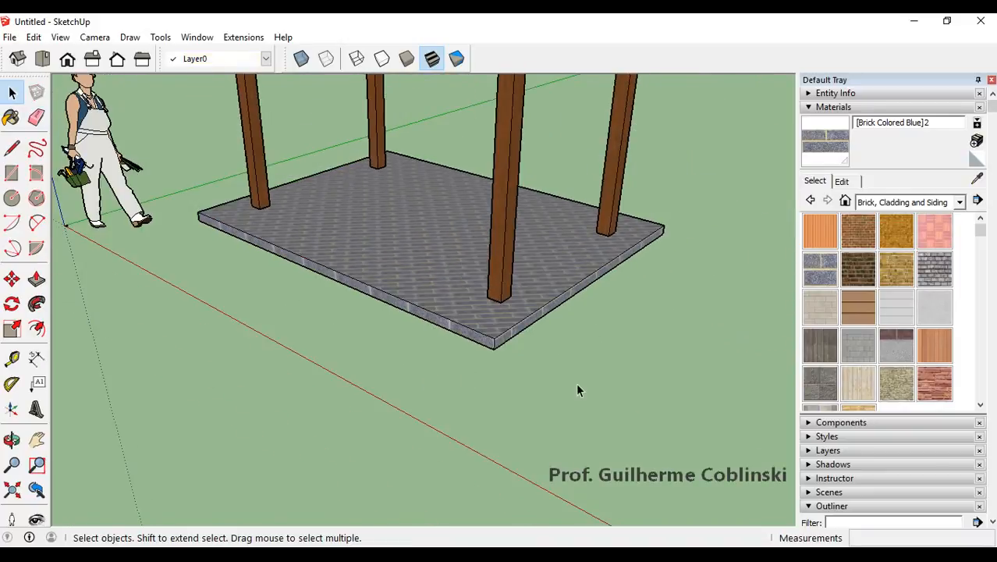
middle_click_drag(577, 386, 382, 305)
scroll(476, 338, "down", 4)
middle_click_drag(473, 336, 410, 136)
scroll(512, 297, "up", 3)
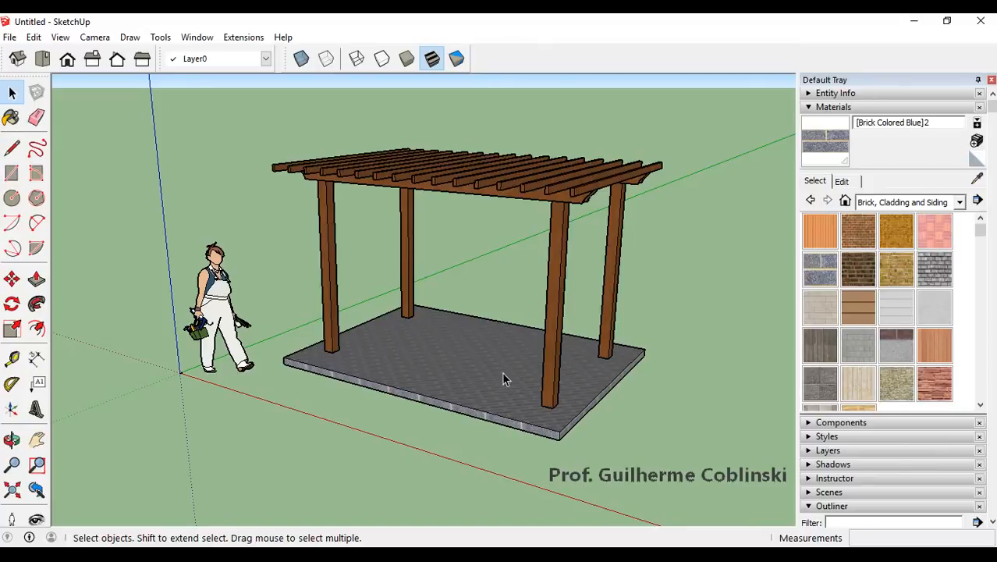
Collapse the Materials section to expose the Outliner hierarchy and review the pergola from several angles.
left_click(811, 109)
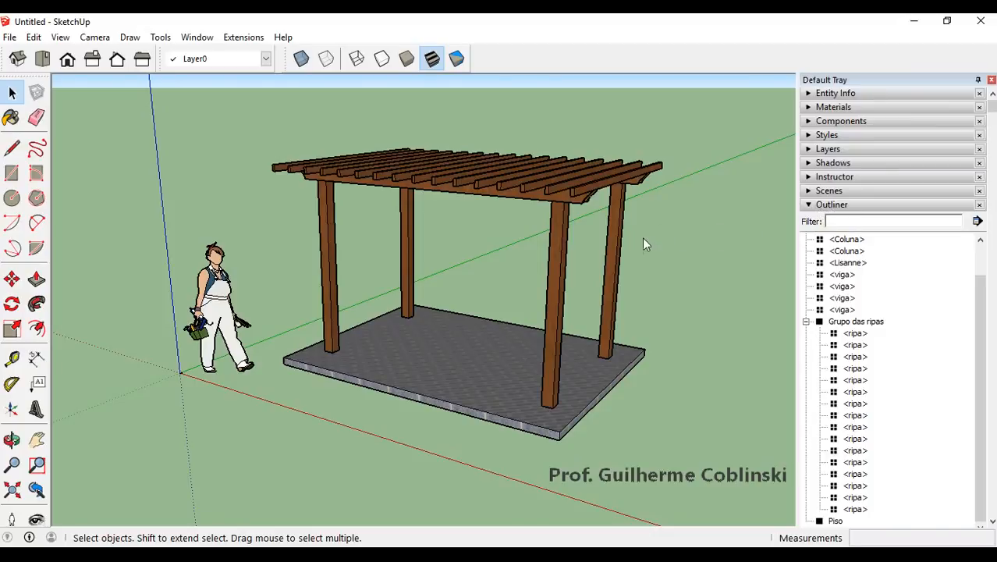
middle_click_drag(484, 234, 506, 288)
scroll(468, 282, "down", 5)
middle_click_drag(423, 274, 484, 300)
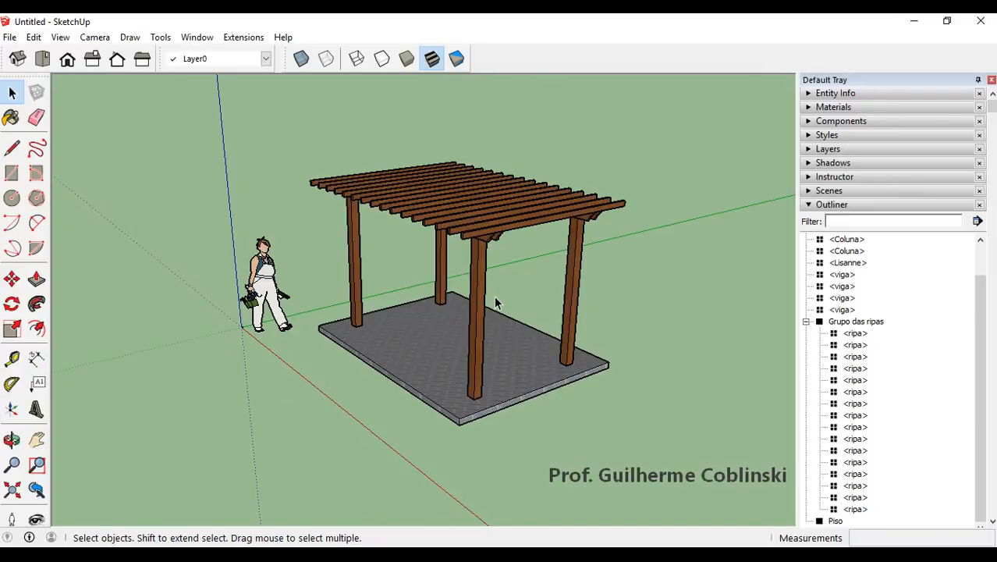
scroll(532, 237, "up", 3)
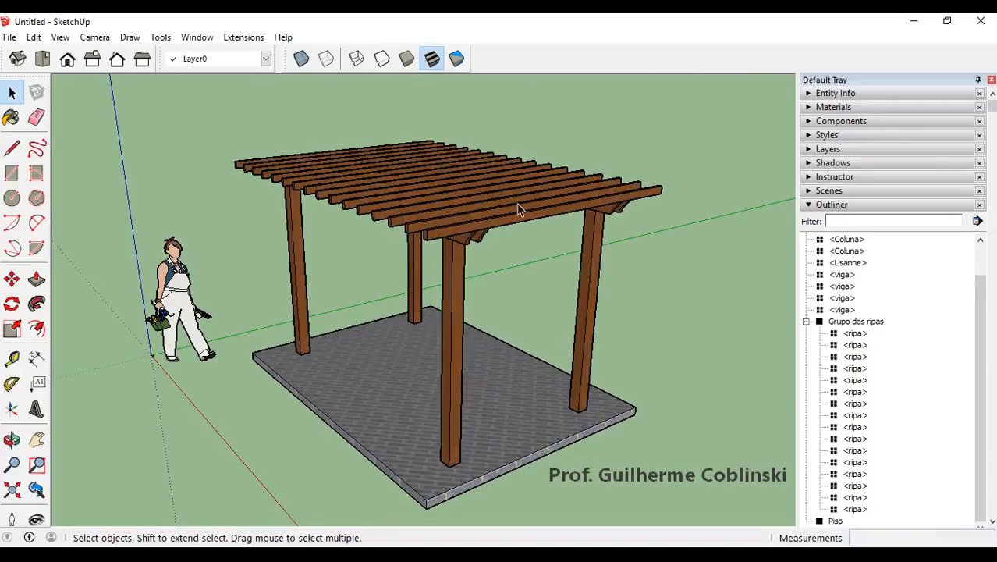
scroll(522, 209, "down", 1)
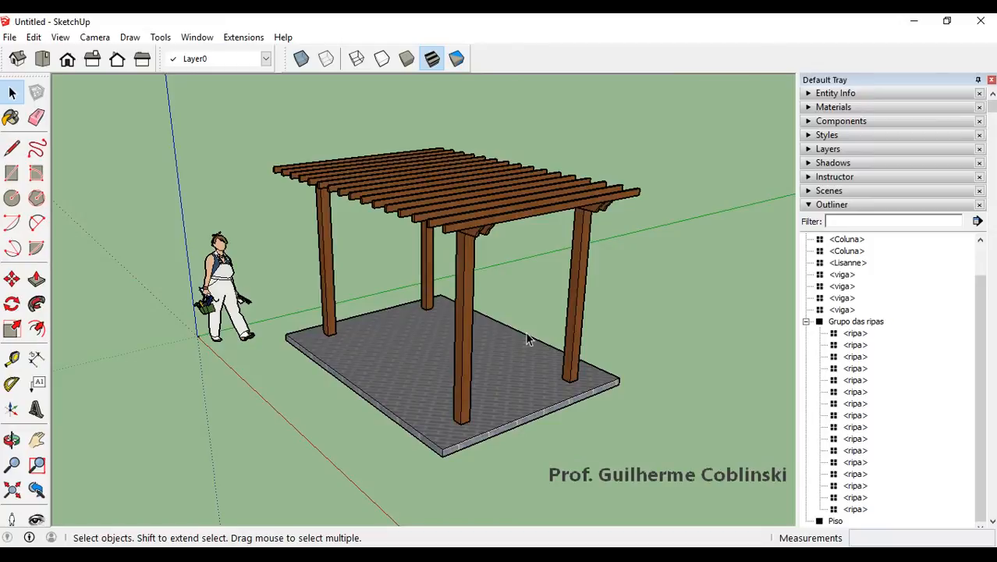
middle_click_drag(528, 327, 555, 281)
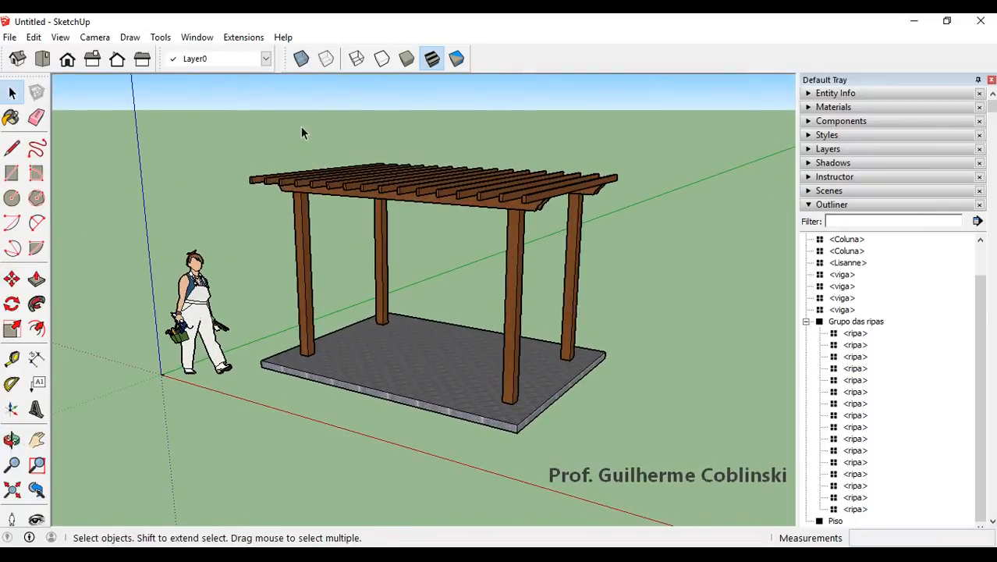
Group the four viga beams under the ripa roof together.
left_click(347, 177)
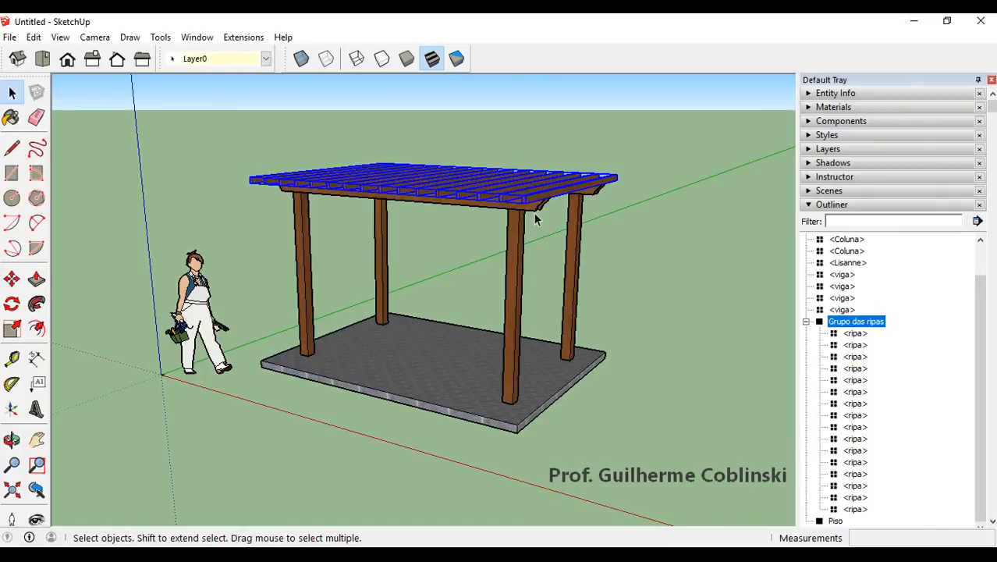
middle_click_drag(536, 219, 528, 194)
left_click(508, 196)
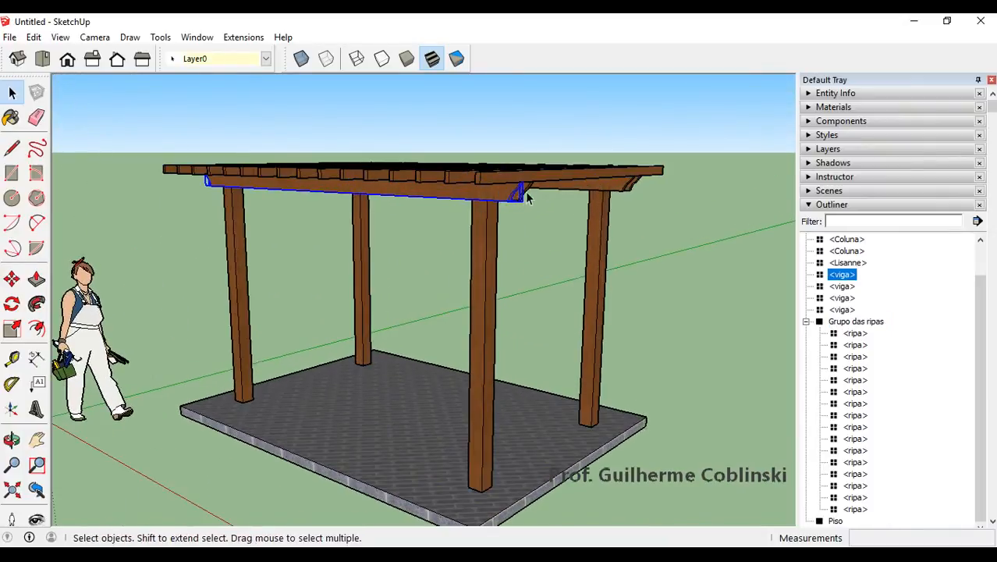
left_click(524, 193, "shift")
left_click(627, 188, "shift")
scroll(646, 192, "up", 3)
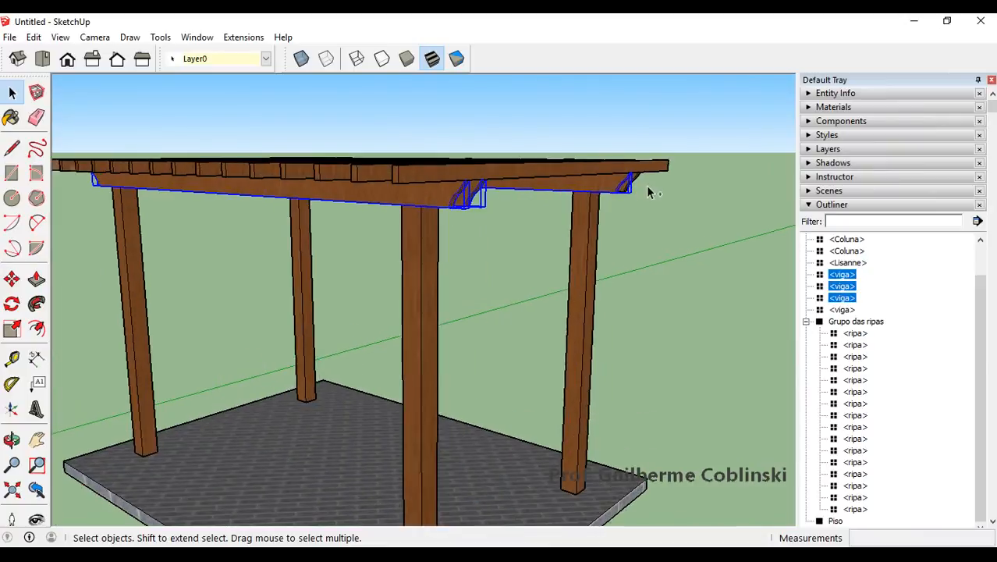
left_click(636, 184, "shift")
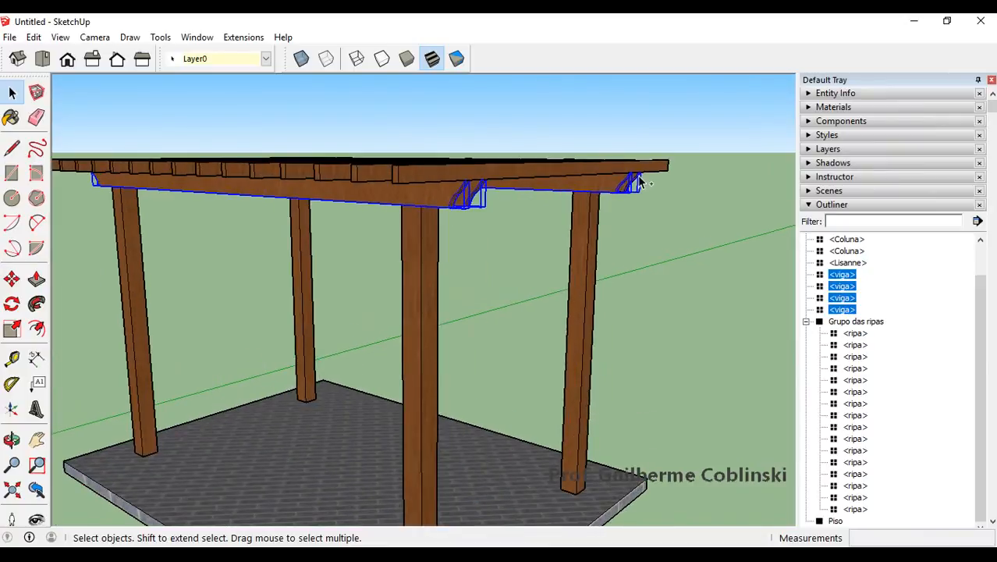
right_click(844, 284)
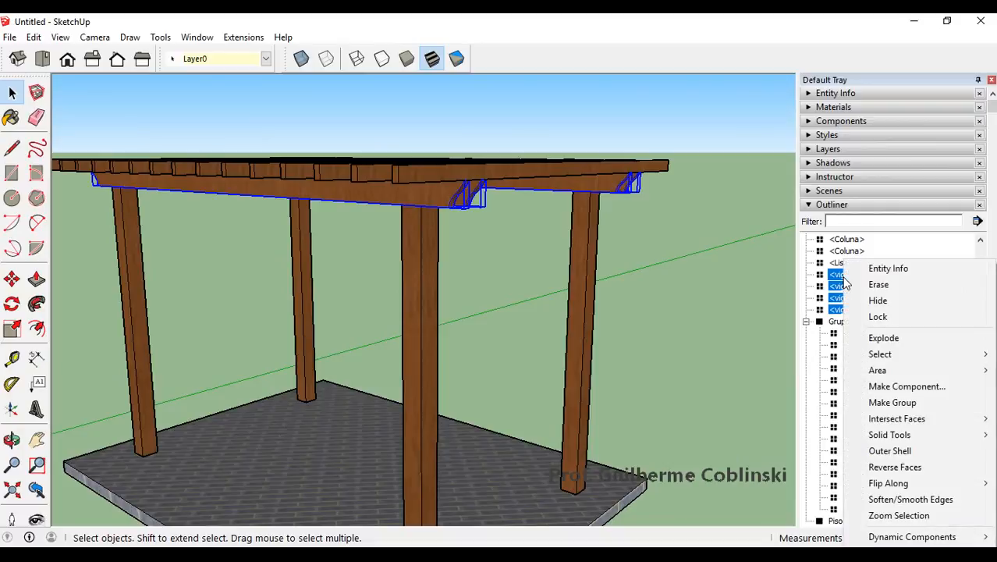
left_click(929, 403)
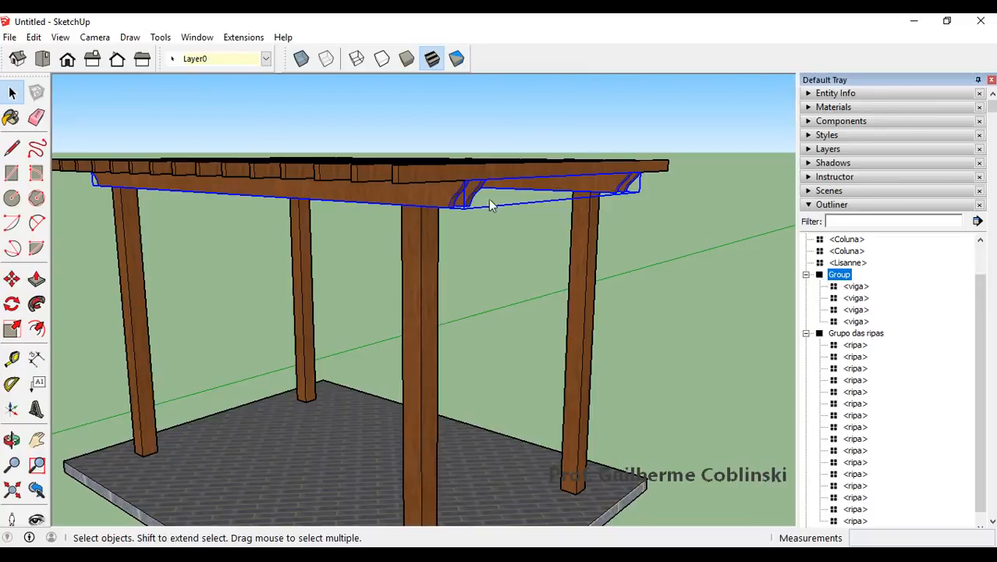
Group the four columns of the pergola together.
left_click(423, 259)
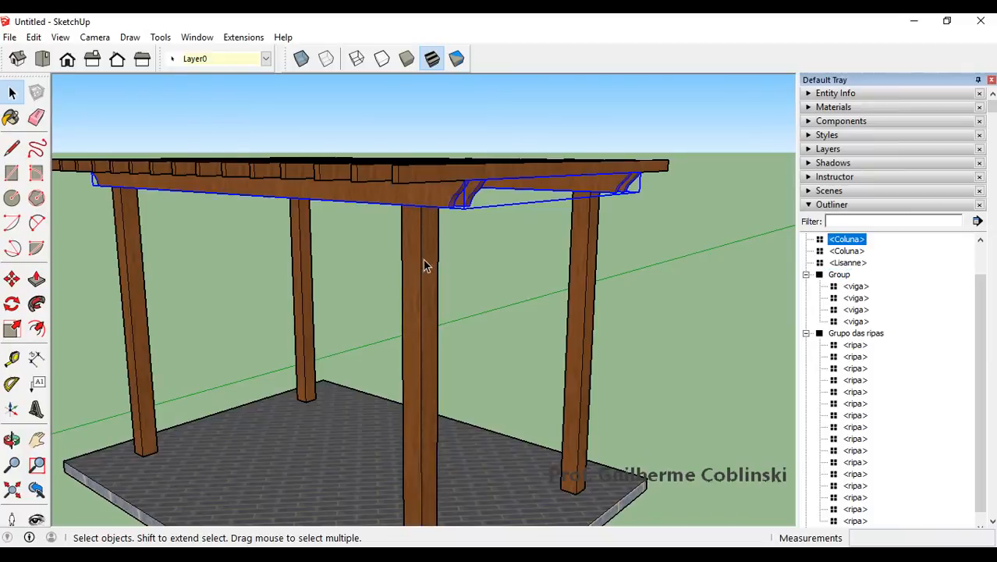
left_click(296, 259, "shift")
left_click(129, 267, "shift")
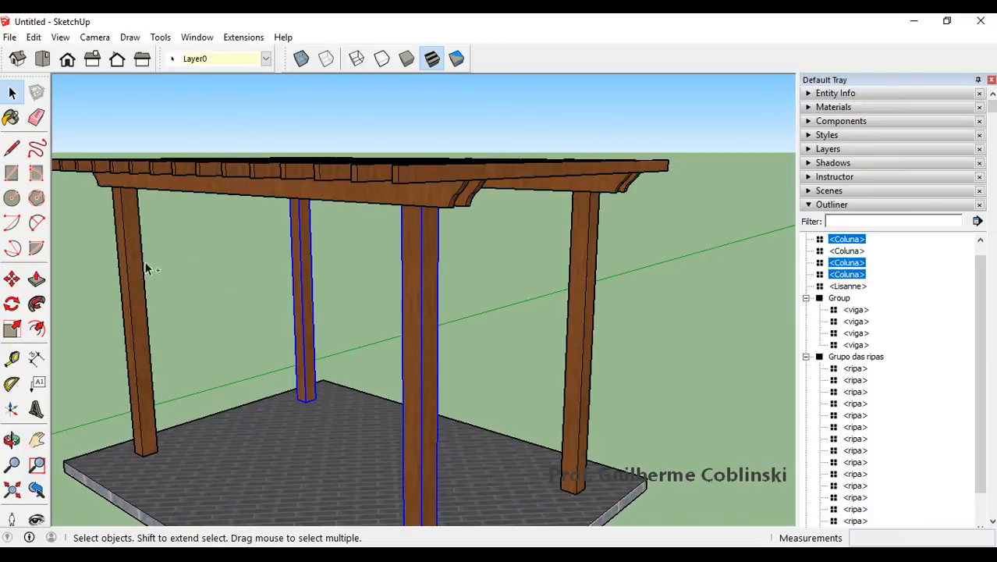
left_click(587, 295, "shift")
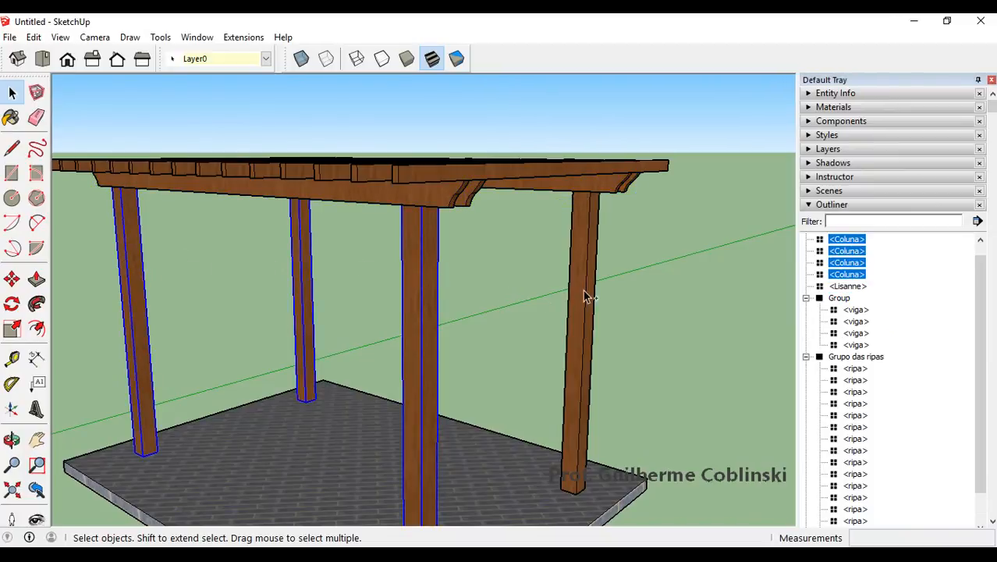
right_click(855, 257)
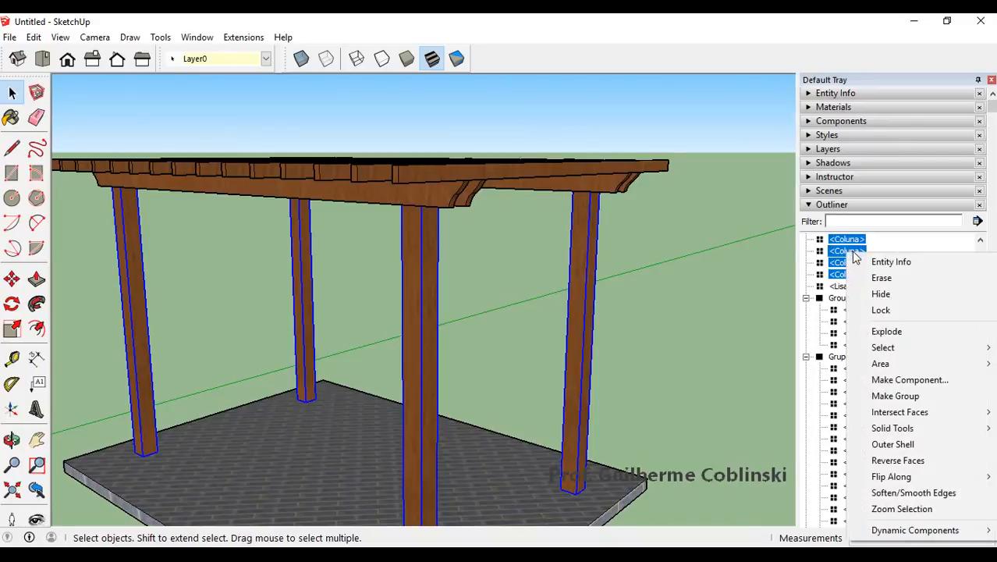
left_click(921, 393)
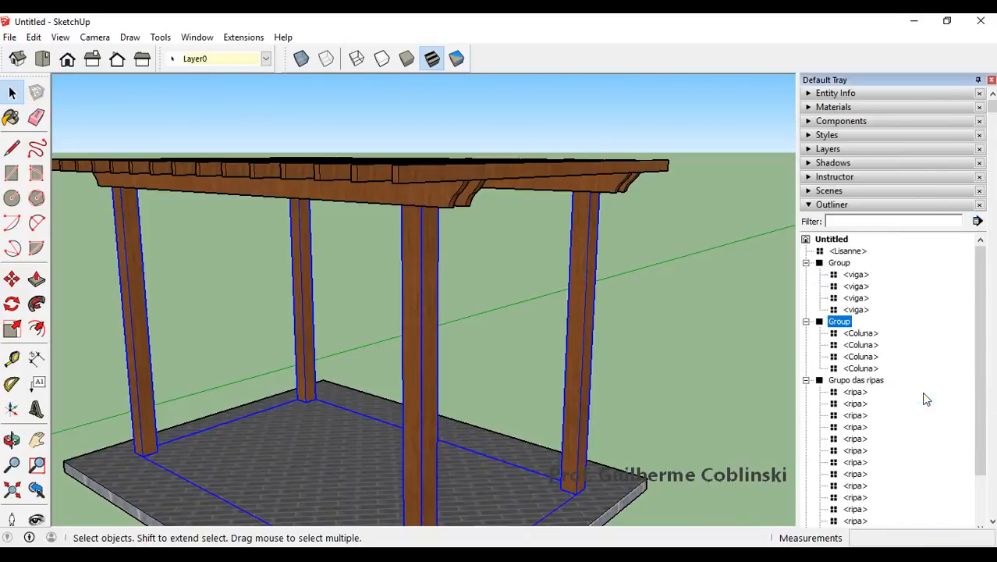
left_click(645, 304)
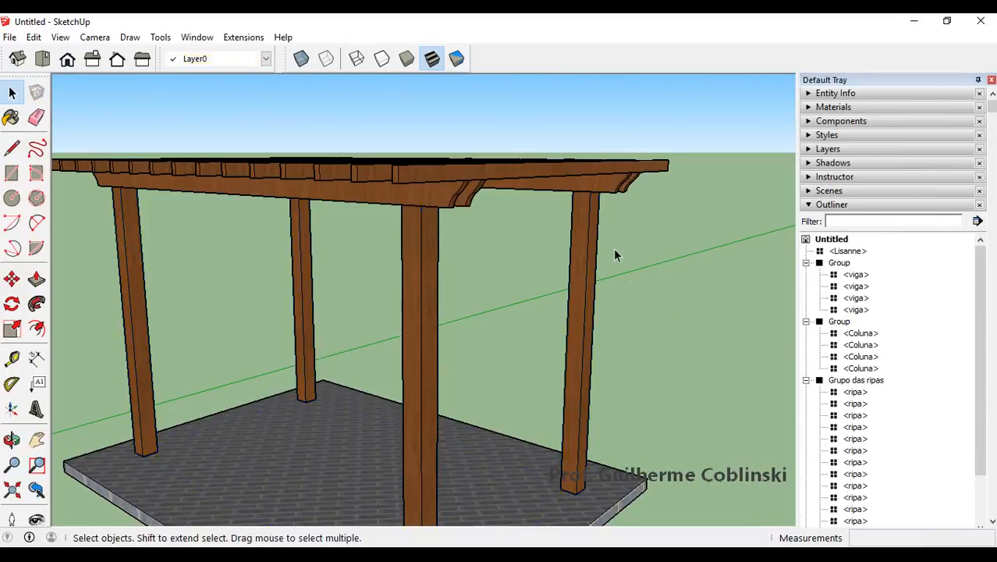
Check the floor, column, viga and ripa groups by selecting each one in the model in turn.
scroll(611, 246, "down", 5)
left_click(565, 387)
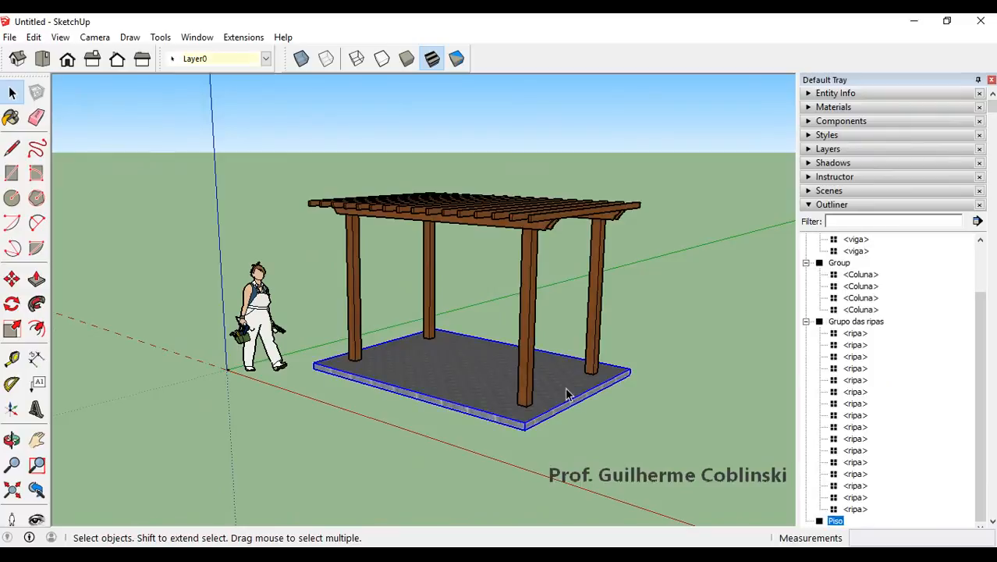
left_click(527, 307)
left_click(572, 222)
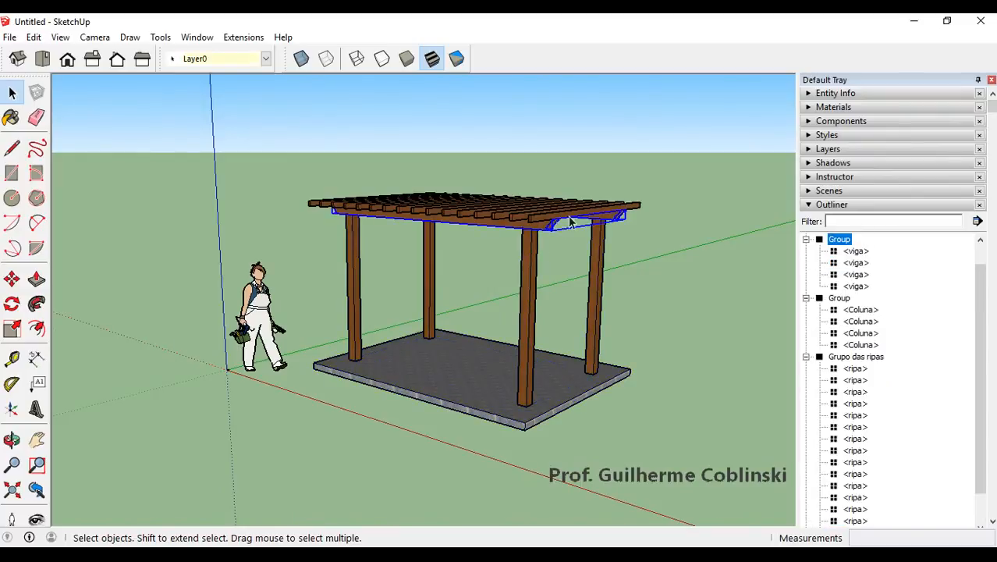
left_click(574, 213)
left_click(694, 202)
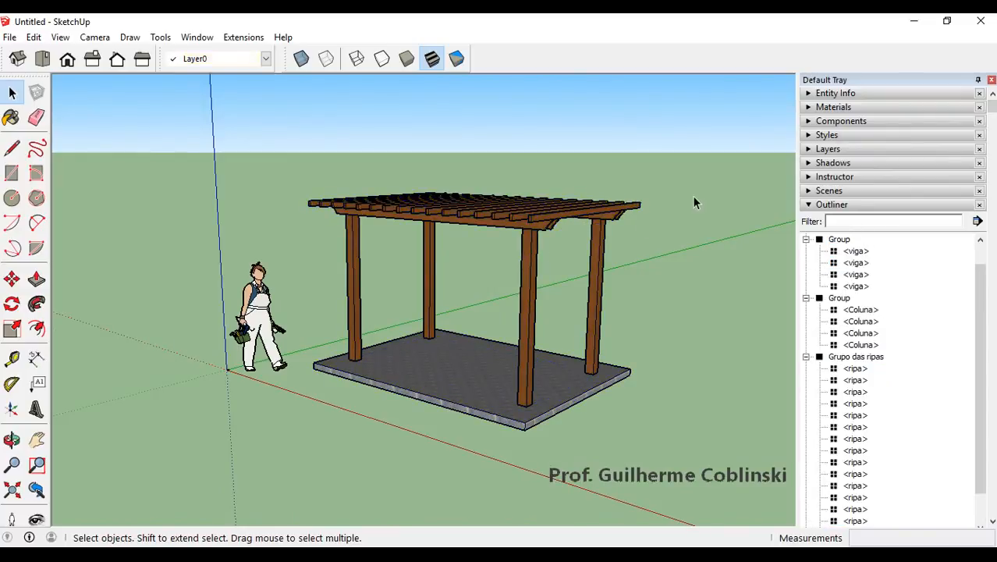
Collapse the Outliner section and expand the Layers section to manage the model's layers.
left_click(808, 205)
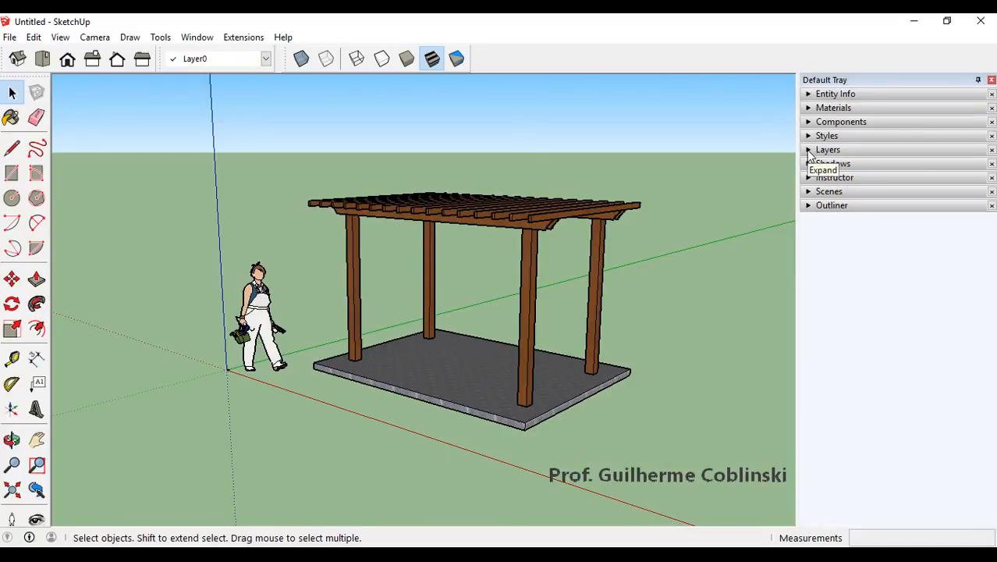
left_click(202, 38)
mouse_move(243, 55)
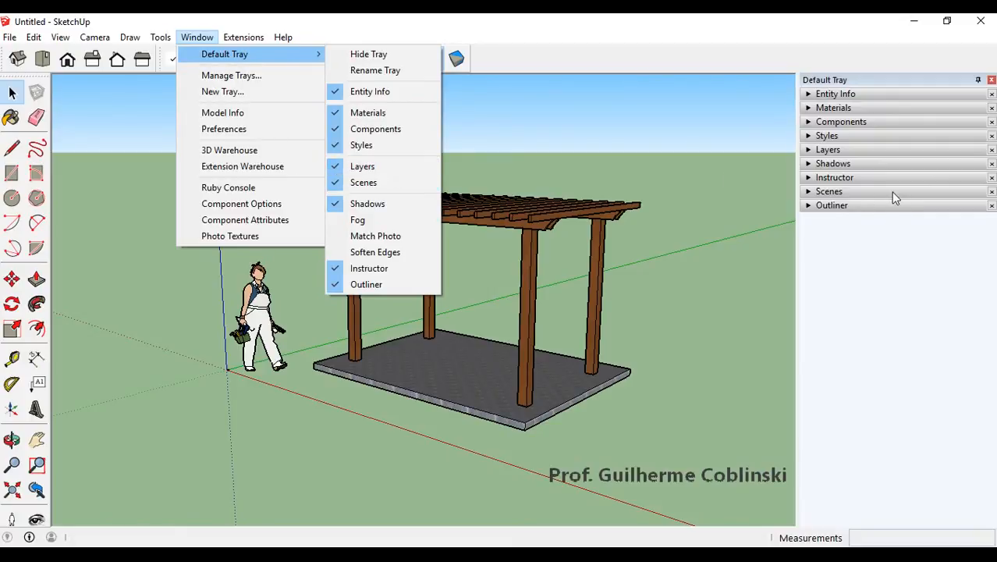
left_click(812, 153)
left_click(811, 153)
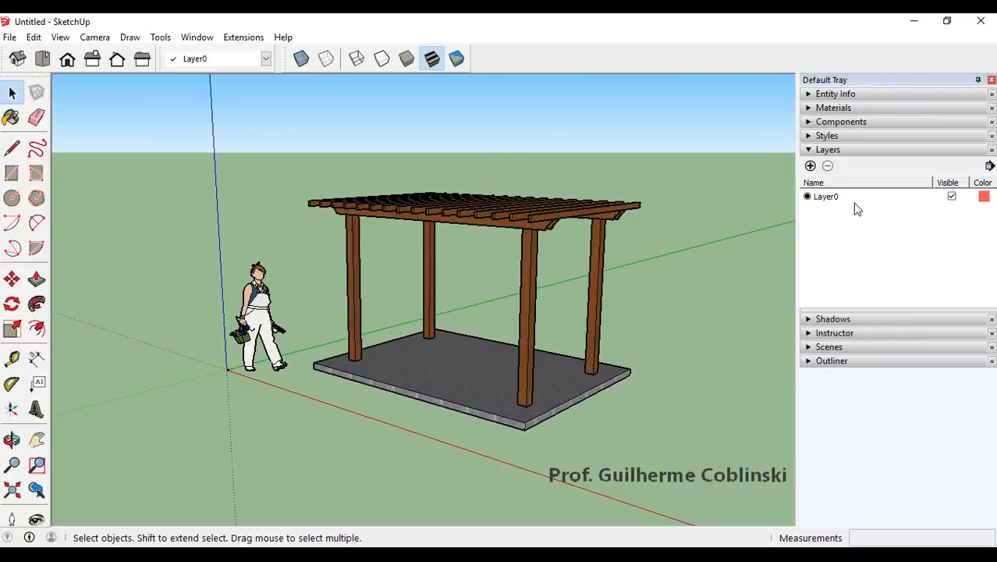
Add a new layer named "01 Piso" for the floor.
left_click(810, 165)
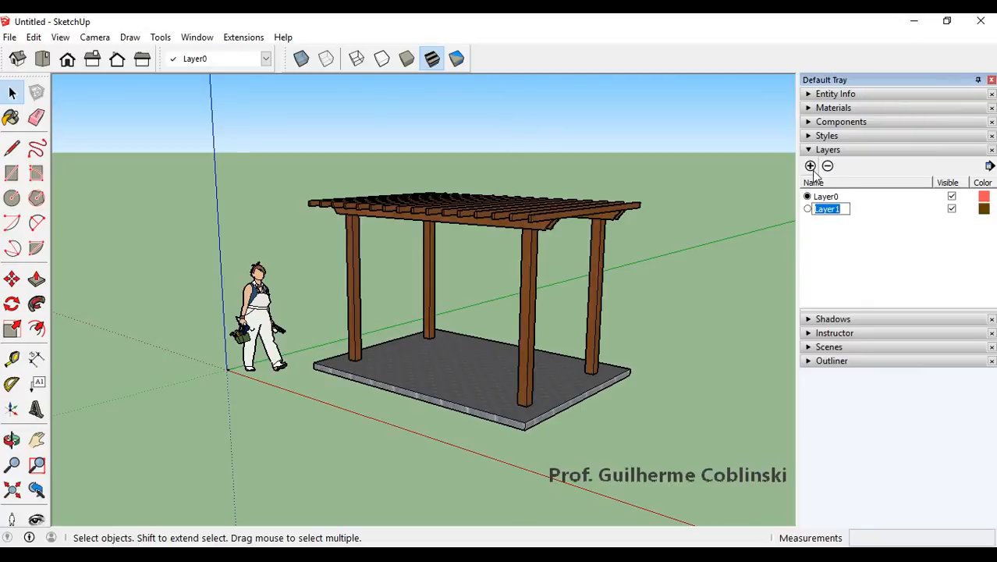
type("Piso")
left_click(814, 209)
type("01")
key("Return")
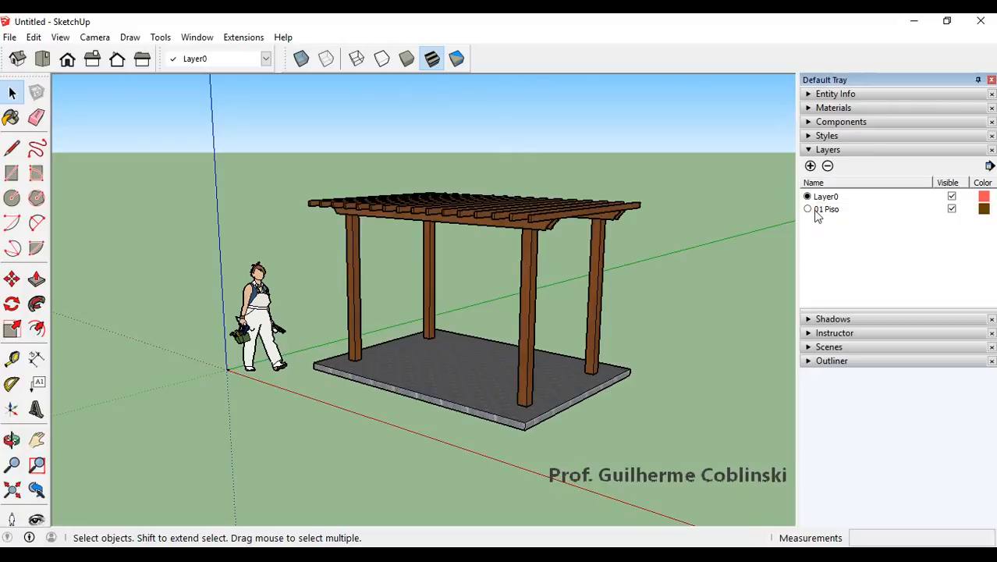
Add two more layers named "02 coluna" and "03 viga".
left_click(810, 166)
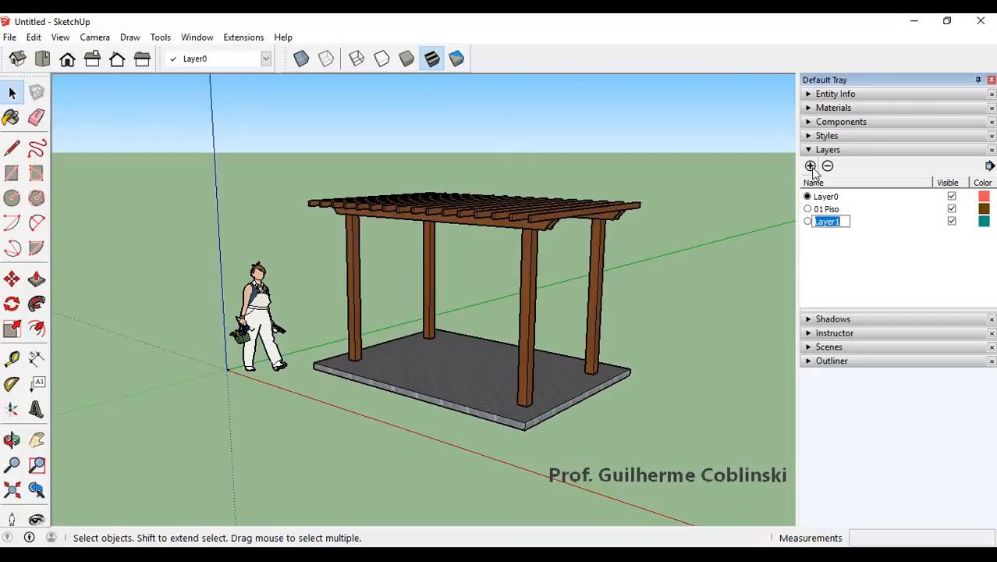
type("02 coluna")
key("Return")
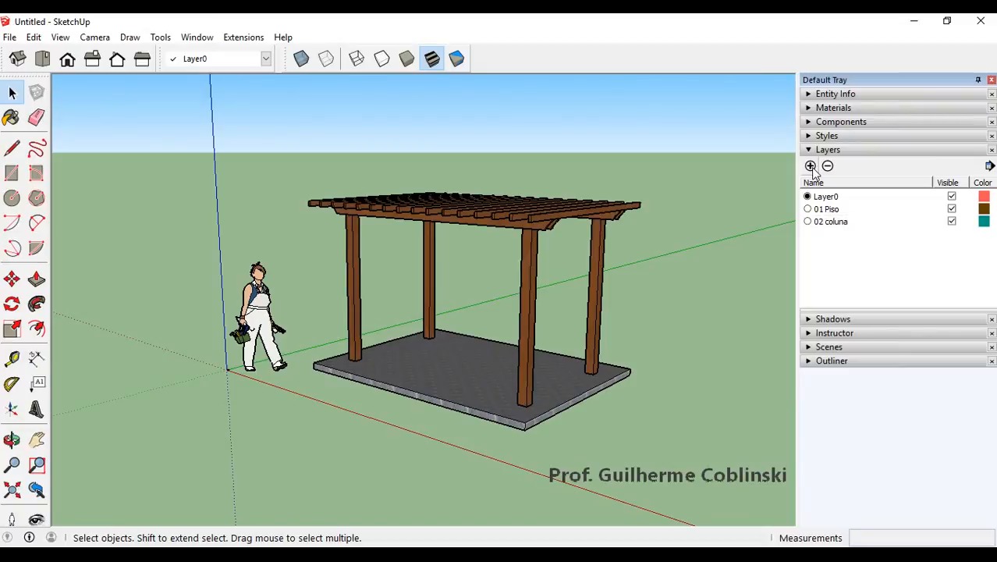
left_click(812, 169)
type("03")
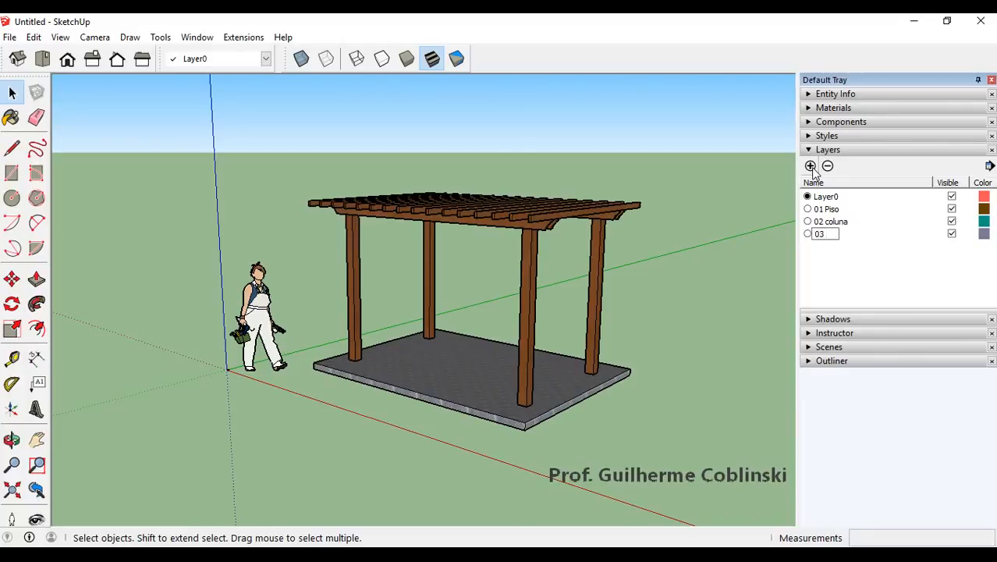
type(" viga")
key("Return")
Add a fourth layer named "04 ripa" for the roof slats.
left_click(810, 166)
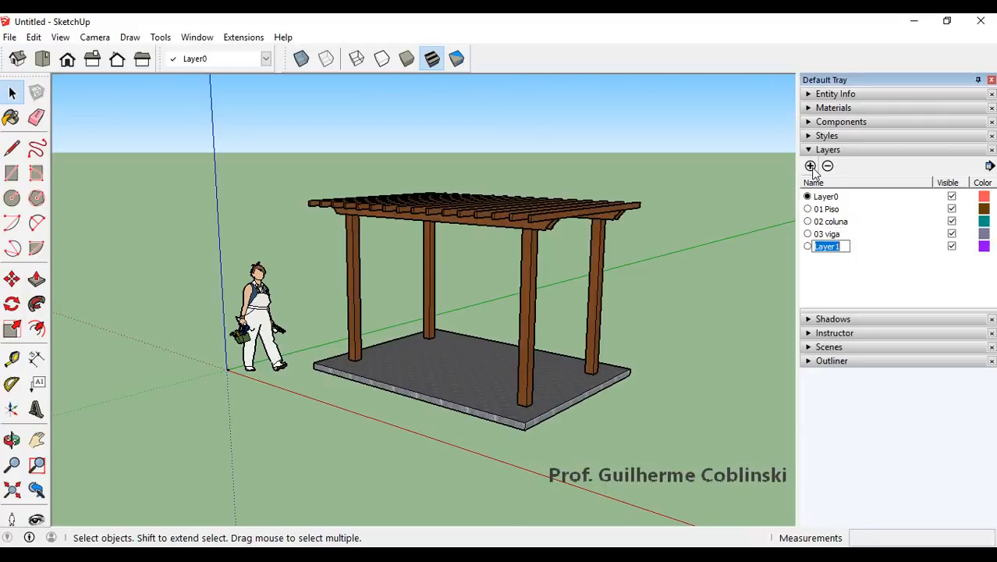
type("04c")
key("BackSpace")
type("ripas")
key("BackSpace")
key("Return")
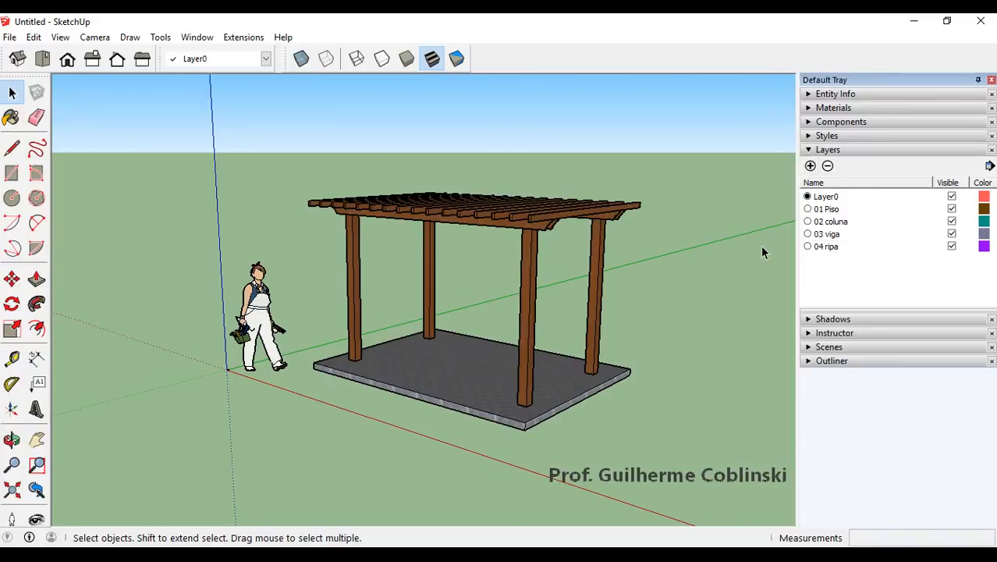
Assign the brick floor group to the layer 01 Piso.
left_click(544, 231)
left_click(544, 231)
left_click(527, 258)
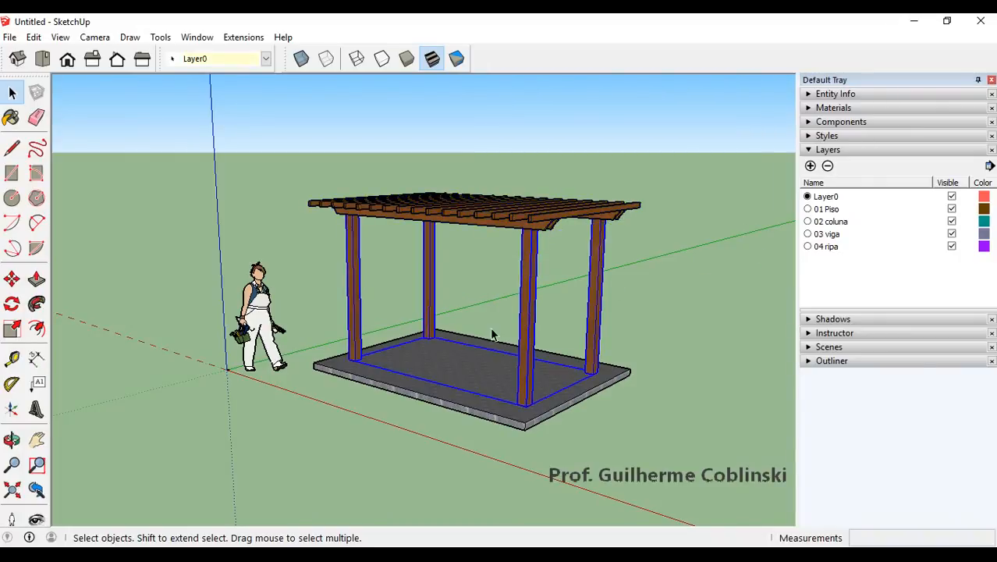
left_click(452, 406)
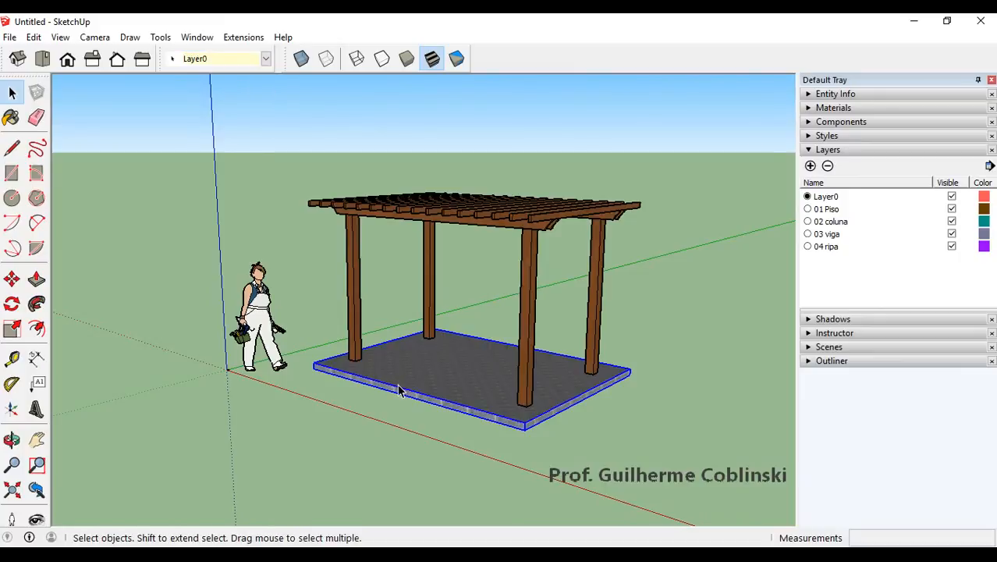
left_click(254, 60)
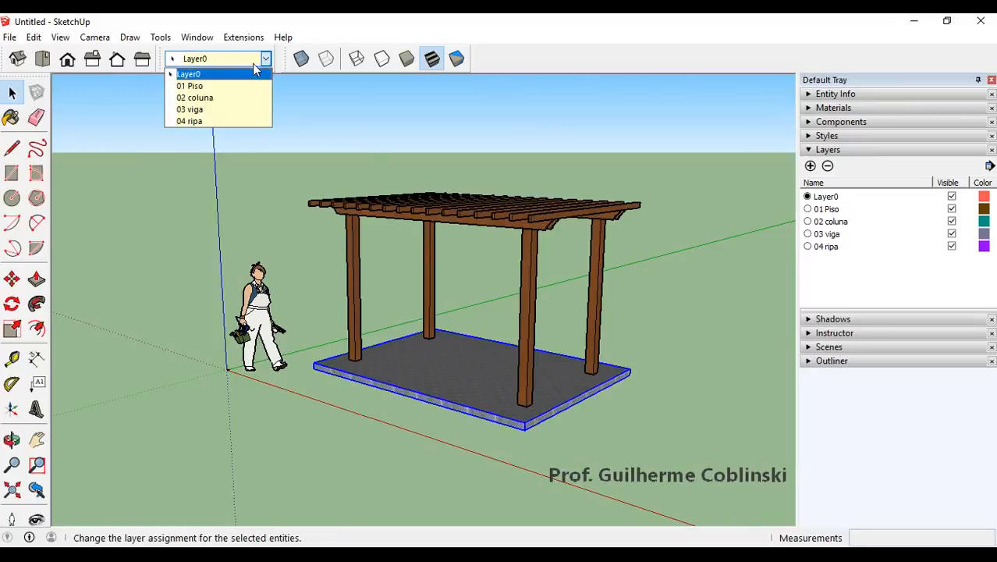
left_click(217, 85)
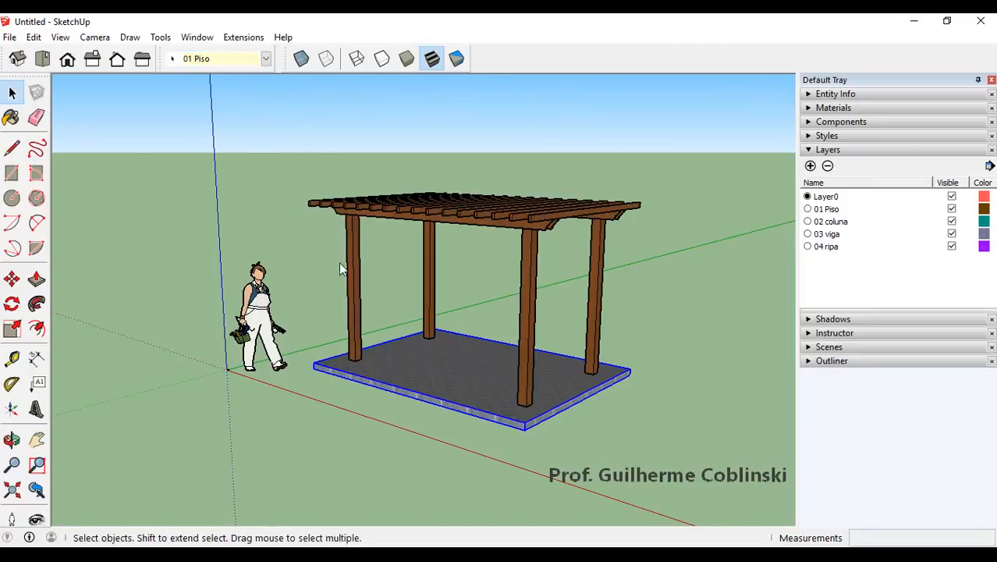
With nothing selected, make 04 ripa the current layer and restore Layer0 as current.
left_click(302, 286)
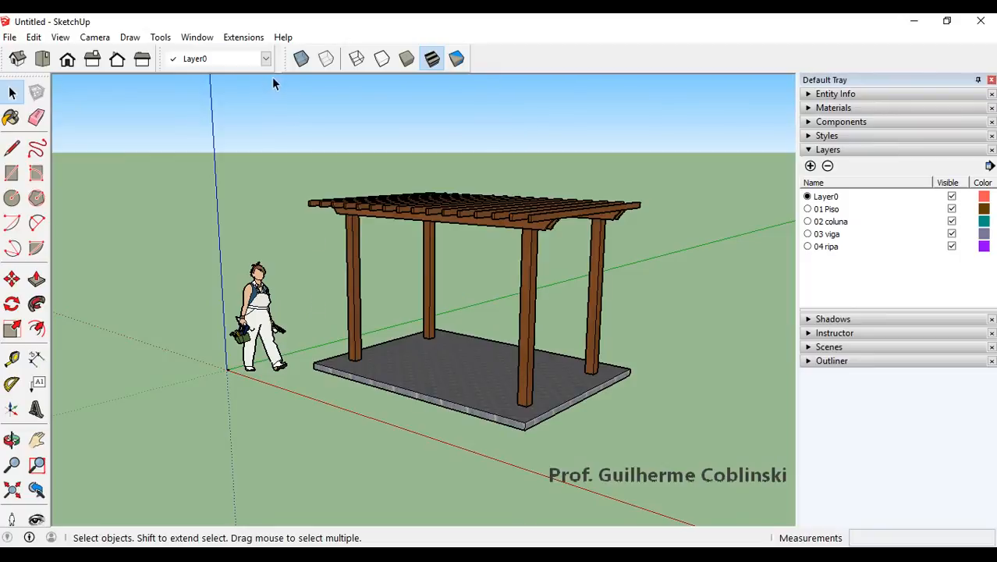
left_click(260, 59)
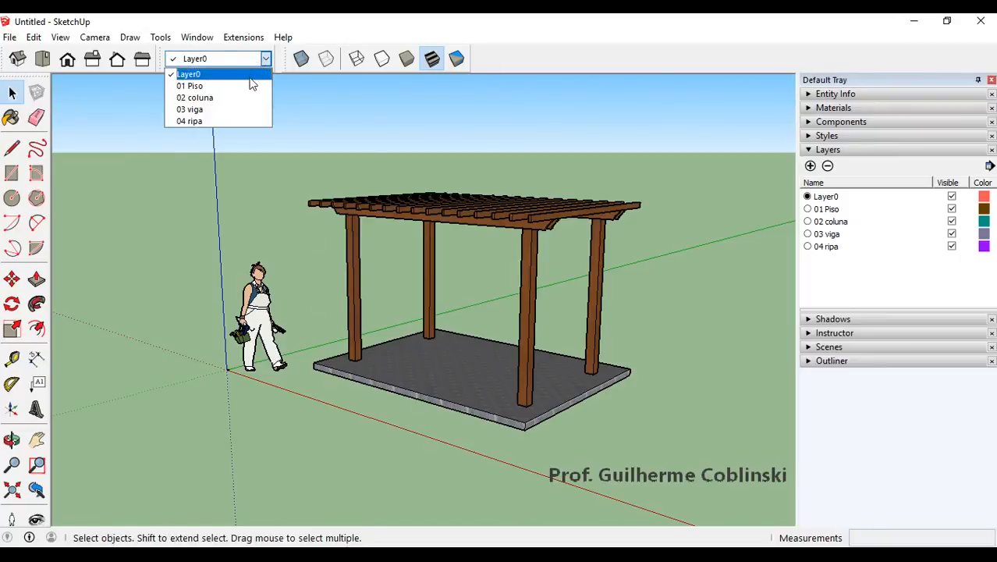
left_click(242, 127)
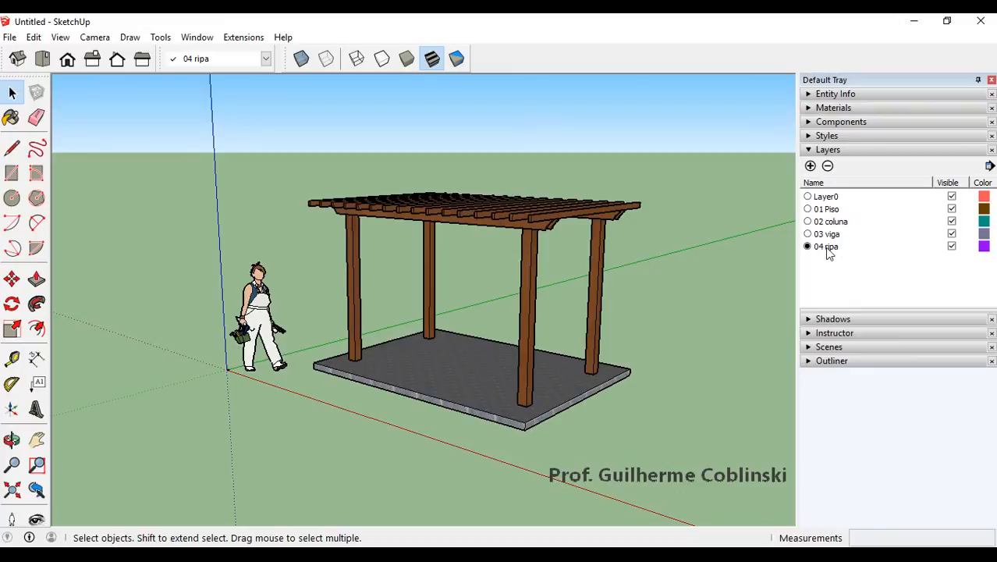
left_click(807, 196)
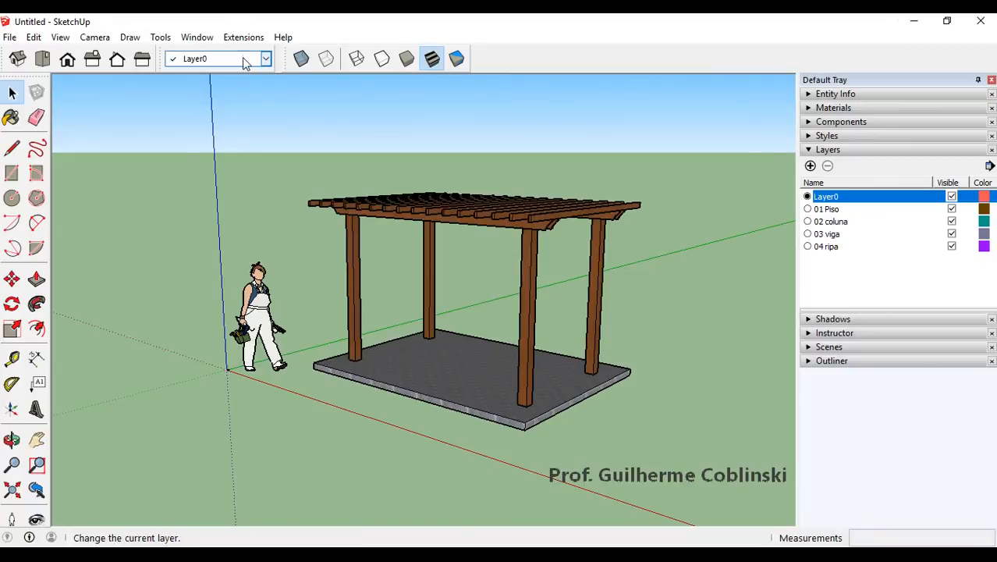
Assign the group of four columns to the layer 02 coluna.
left_click(357, 263)
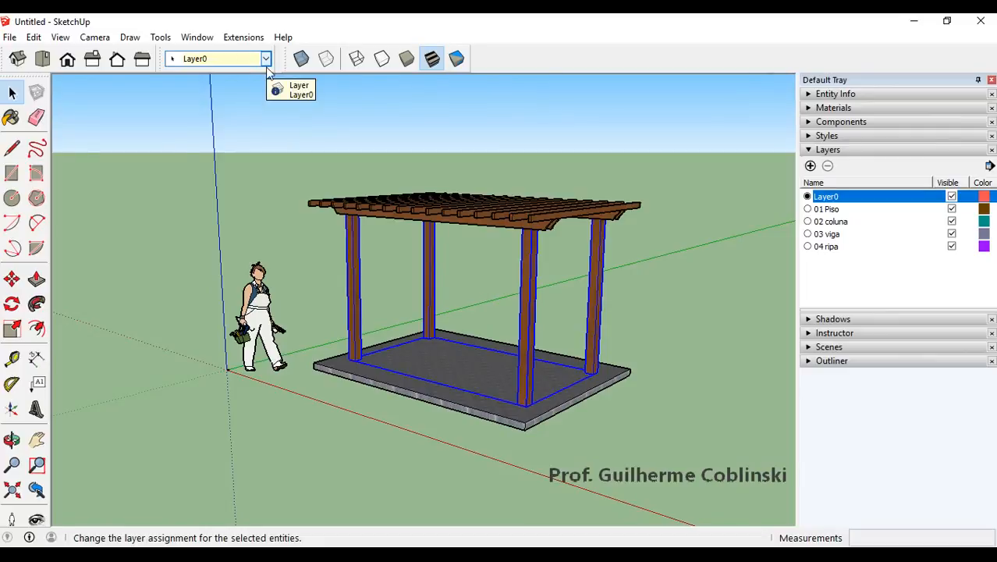
left_click(266, 60)
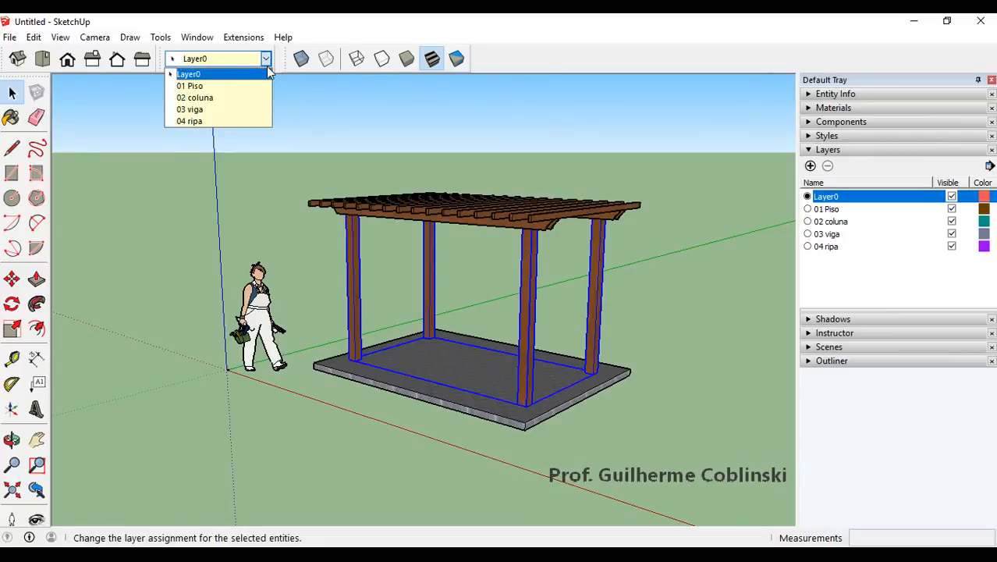
left_click(195, 98)
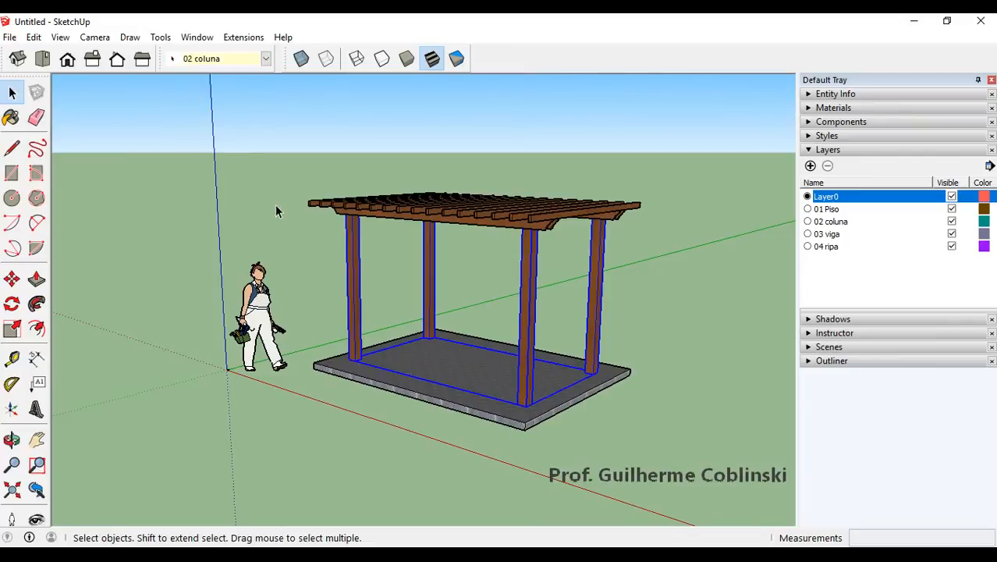
Assign the viga beam group under the roof to the layer 03 viga.
left_click(548, 231)
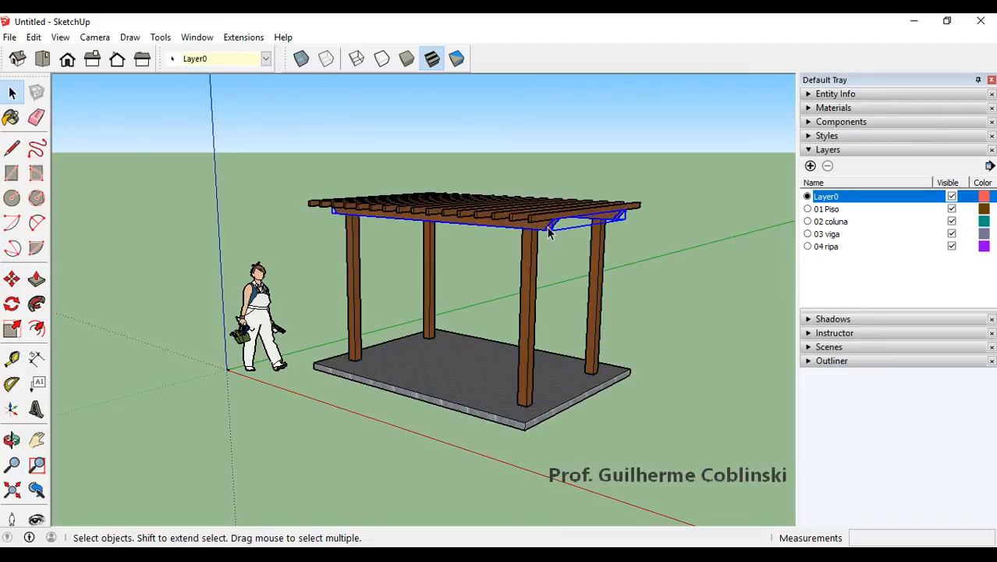
scroll(548, 230, "up", 2)
mouse_move(548, 230)
middle_mouse_down()
mouse_move(499, 173)
mouse_move(533, 236)
mouse_move(534, 222)
middle_mouse_up()
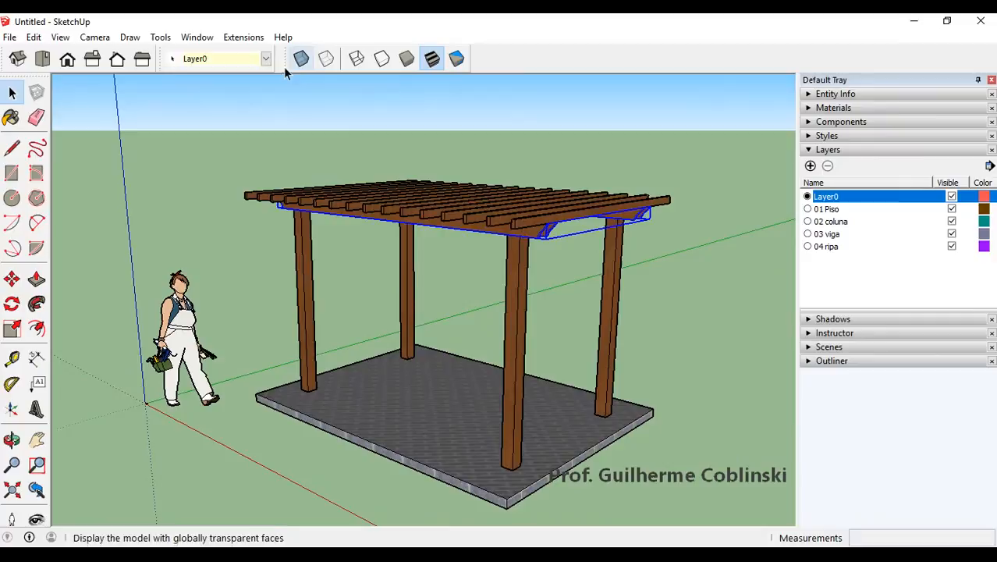
left_click(190, 61)
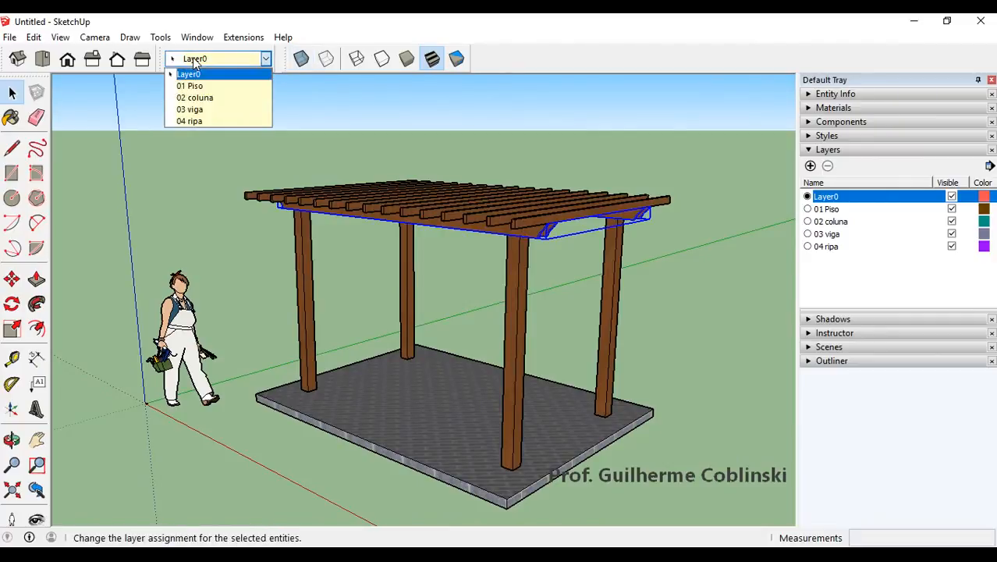
left_click(221, 111)
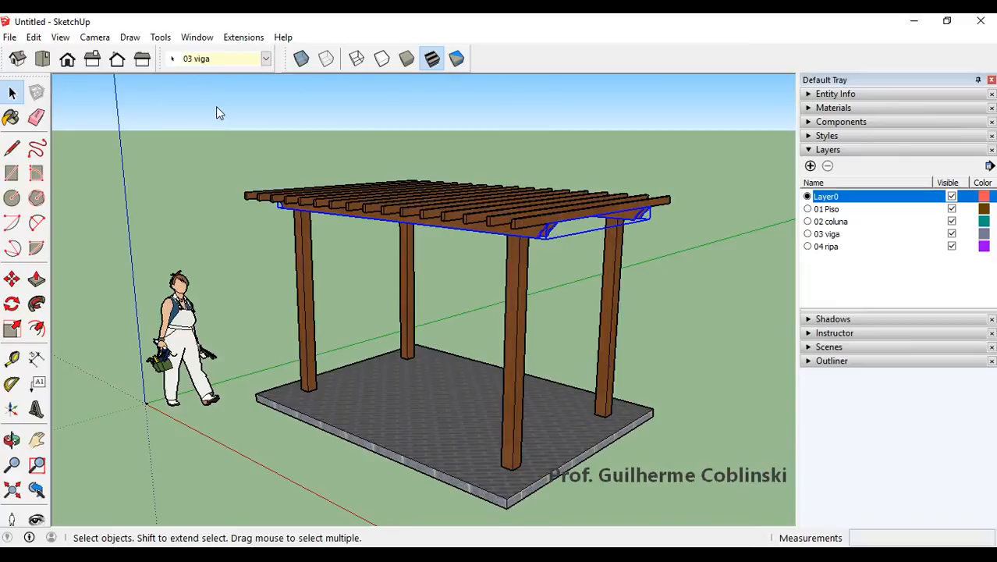
Assign the ripa roof group to the layer 04 ripa and clear the selection.
left_click(572, 214)
left_click(244, 64)
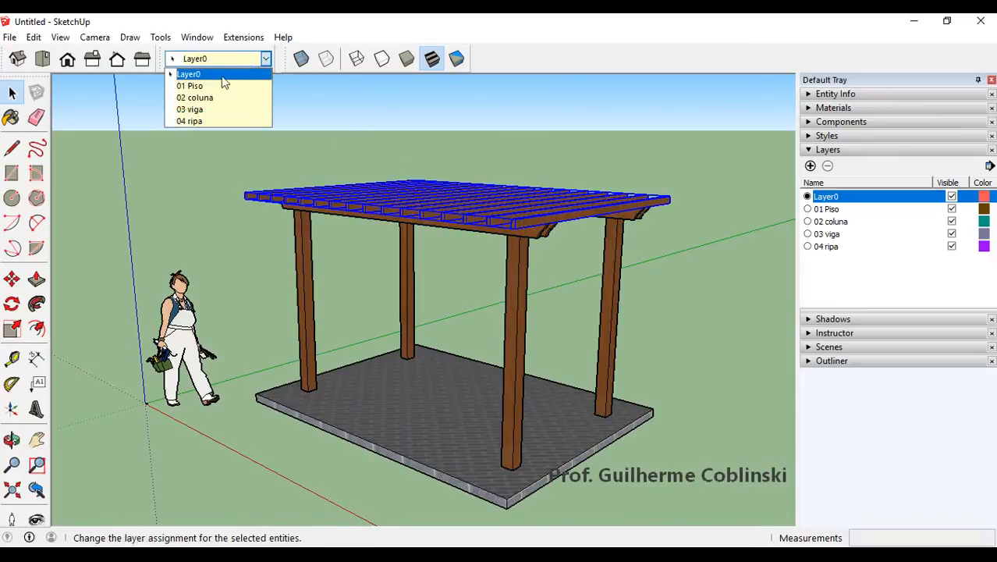
left_click(215, 124)
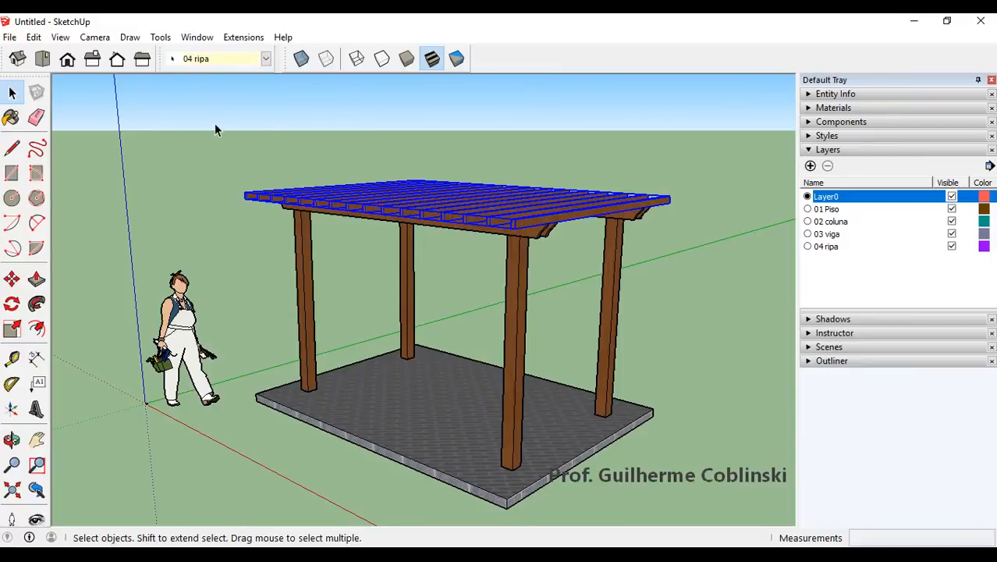
left_click(231, 181)
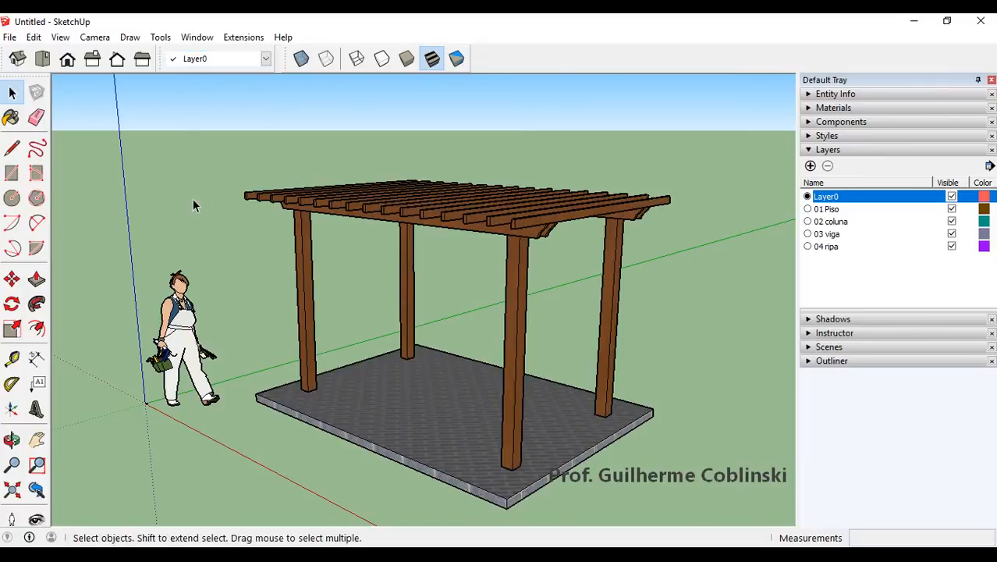
Select the floor, column, viga and ripa groups one after another to check which layer each is assigned to.
scroll(350, 252, "down", 3)
left_click(380, 354)
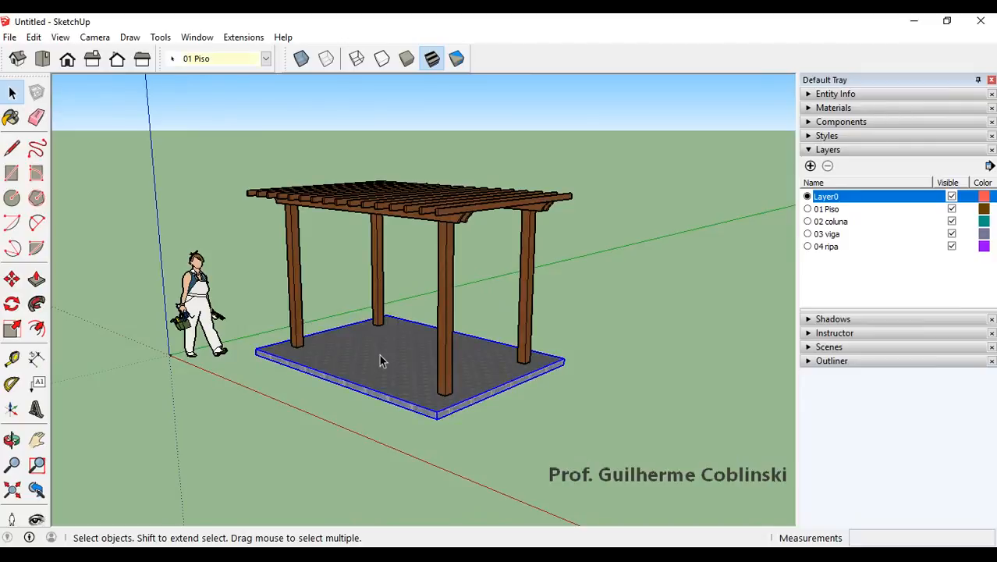
left_click(291, 269)
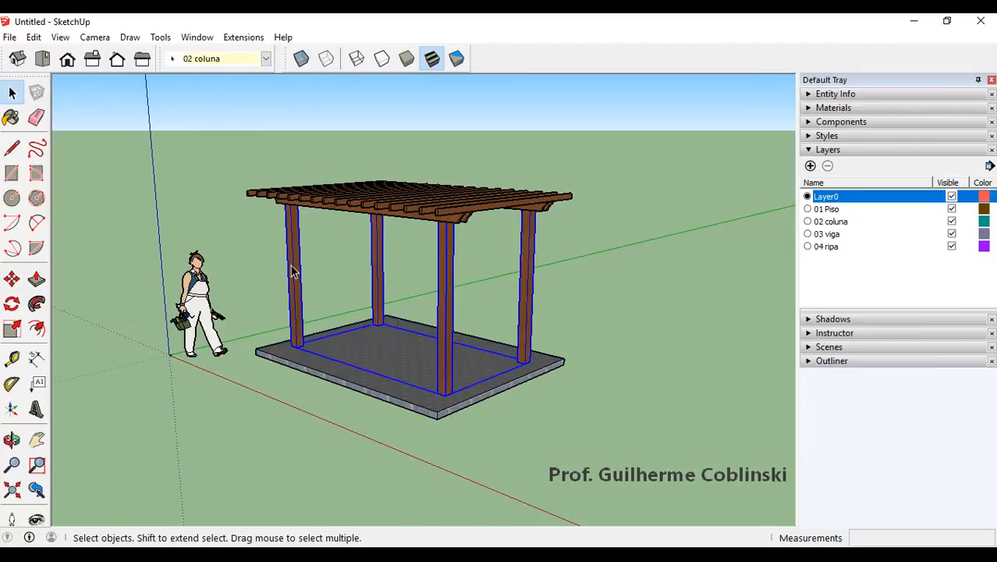
scroll(472, 219, "up", 3)
left_click(458, 224)
left_click(500, 200)
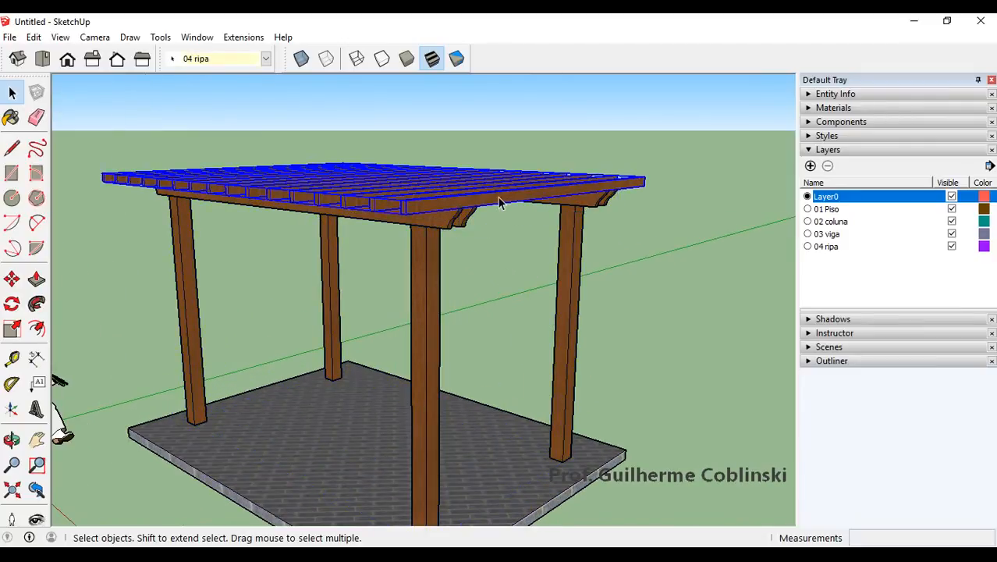
left_click(584, 169)
scroll(367, 190, "down", 3)
middle_click_drag(389, 180, 367, 283)
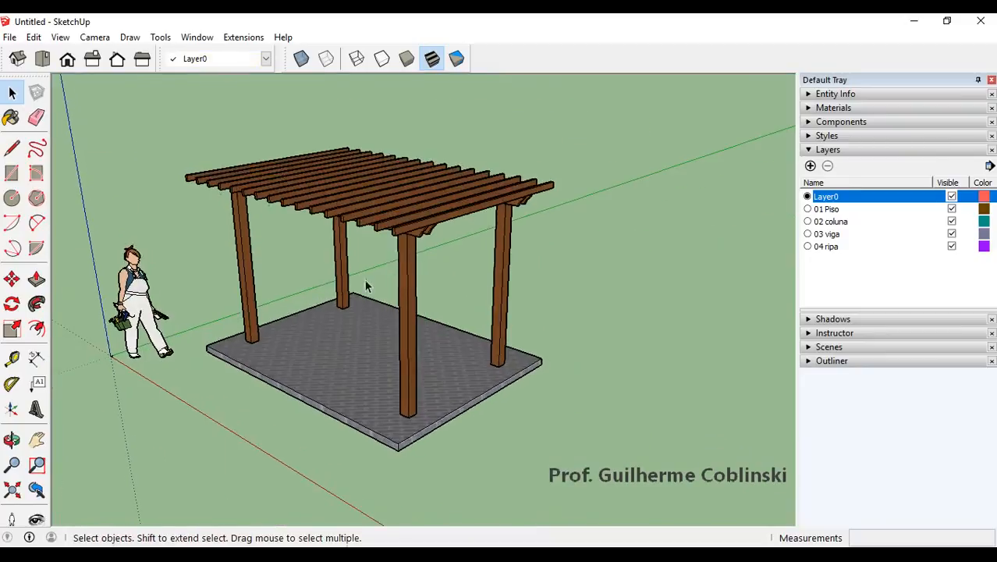
Try to hide Layer0 while it is the current layer.
scroll(367, 283, "up", 3)
scroll(725, 145, "down", 3)
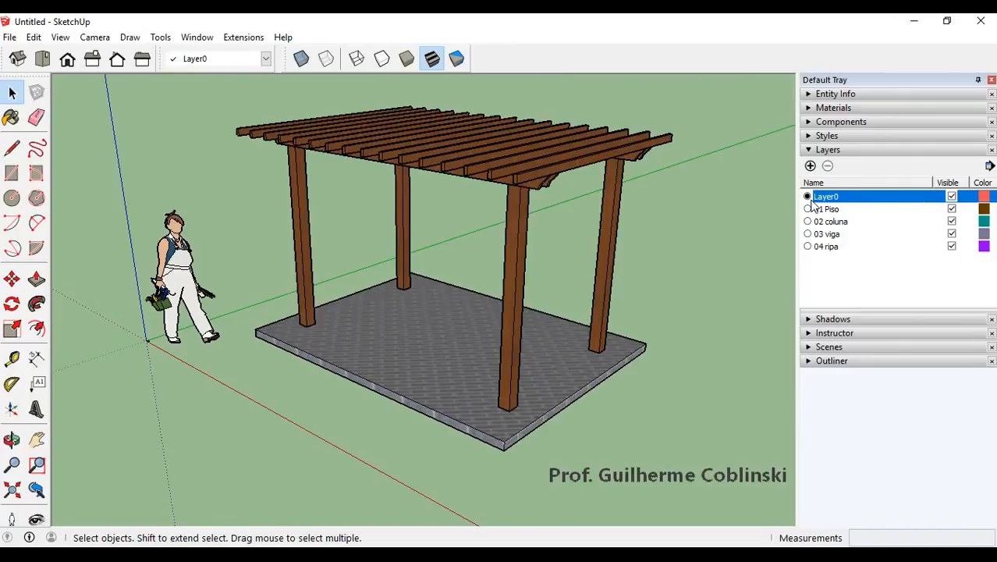
left_click(952, 197)
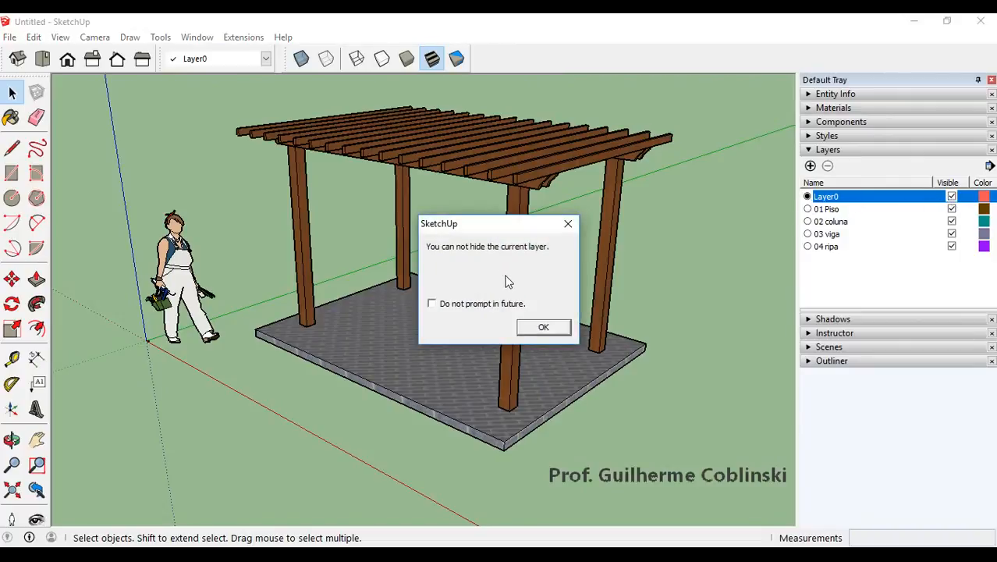
left_click(544, 332)
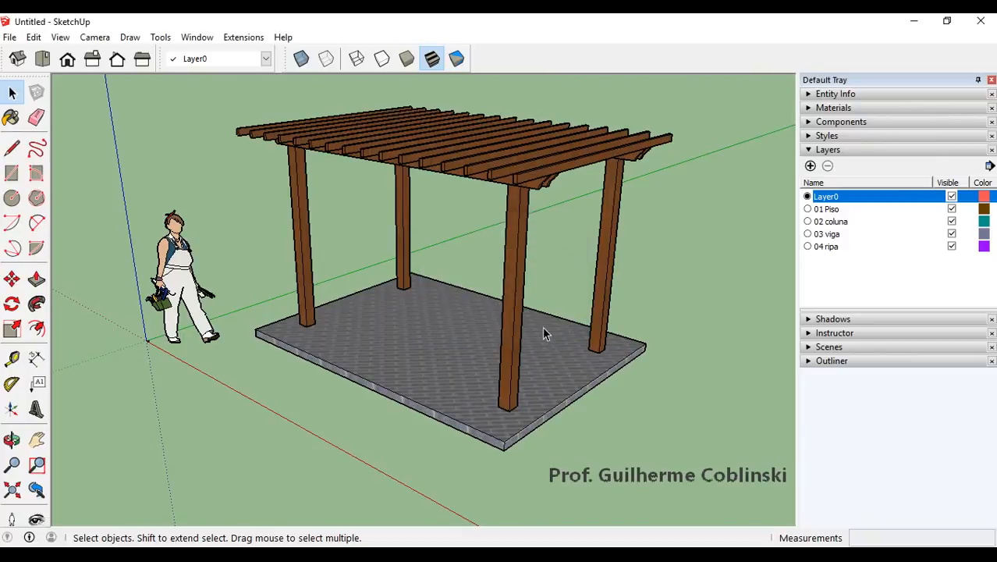
Hide and show the layers 01 Piso, 02 coluna, 03 viga and 04 ripa in turn to check their contents.
left_click(951, 209)
left_click(952, 209)
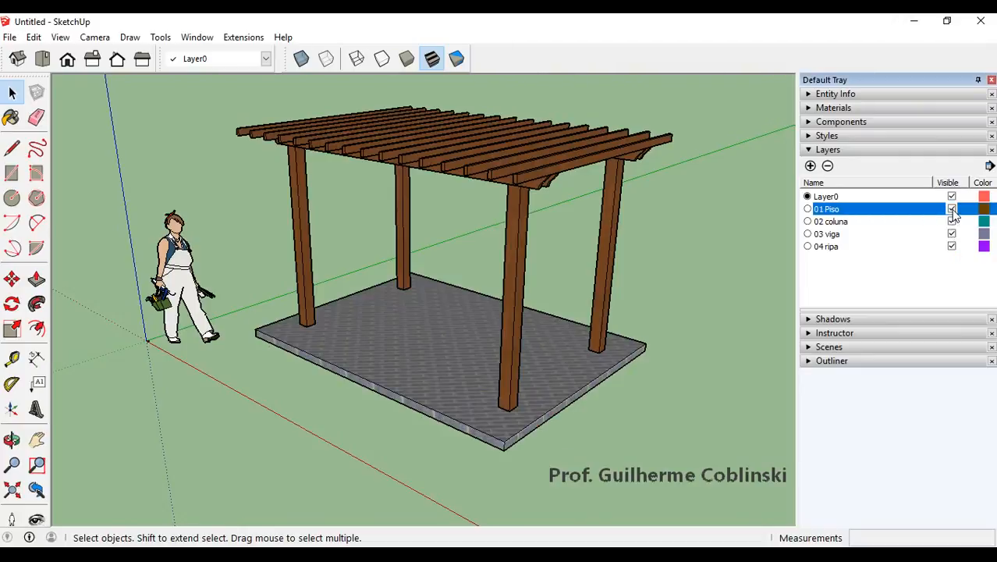
left_click(951, 221)
left_click(952, 222)
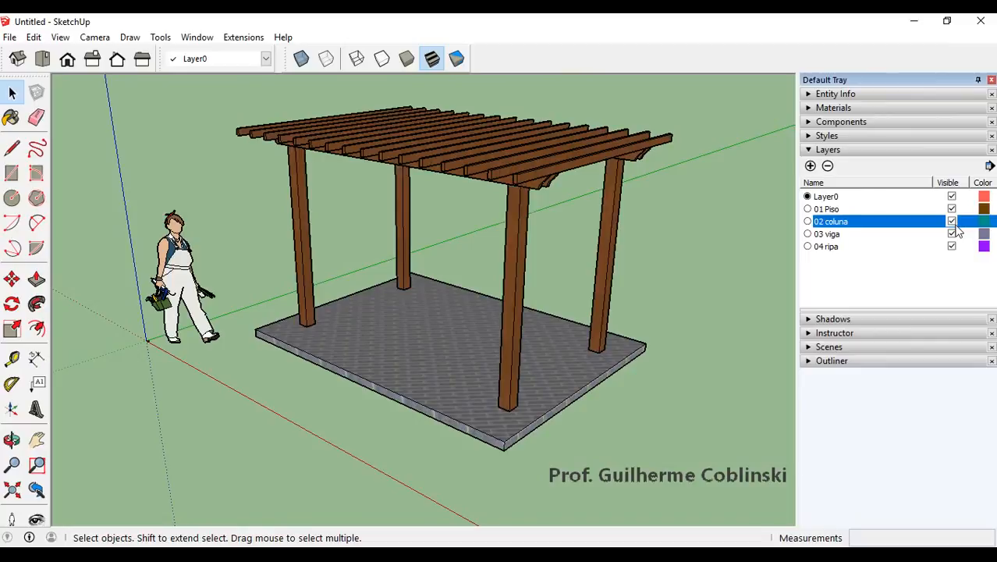
left_click(952, 234)
left_click(951, 234)
left_click(951, 234)
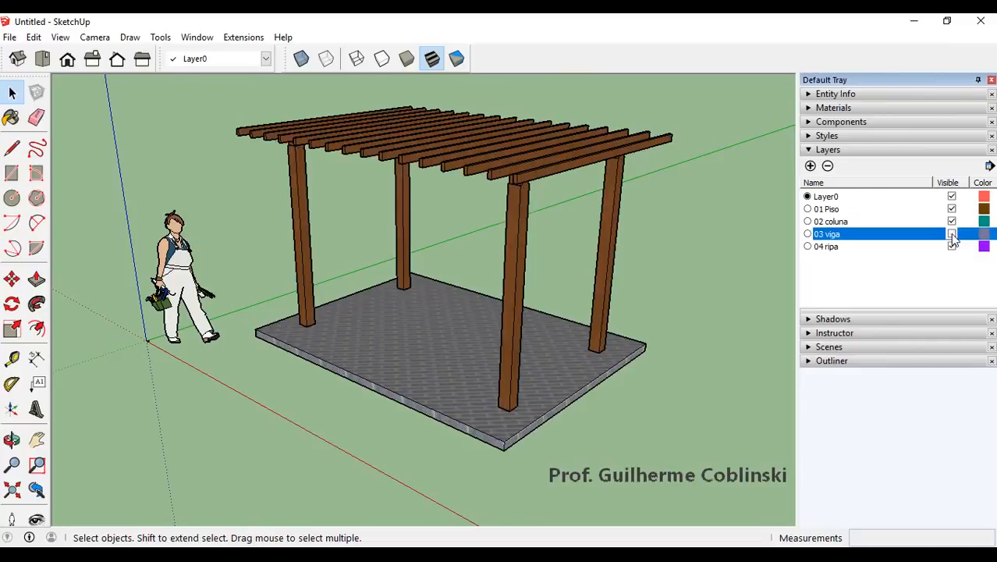
left_click(952, 247)
left_click(952, 247)
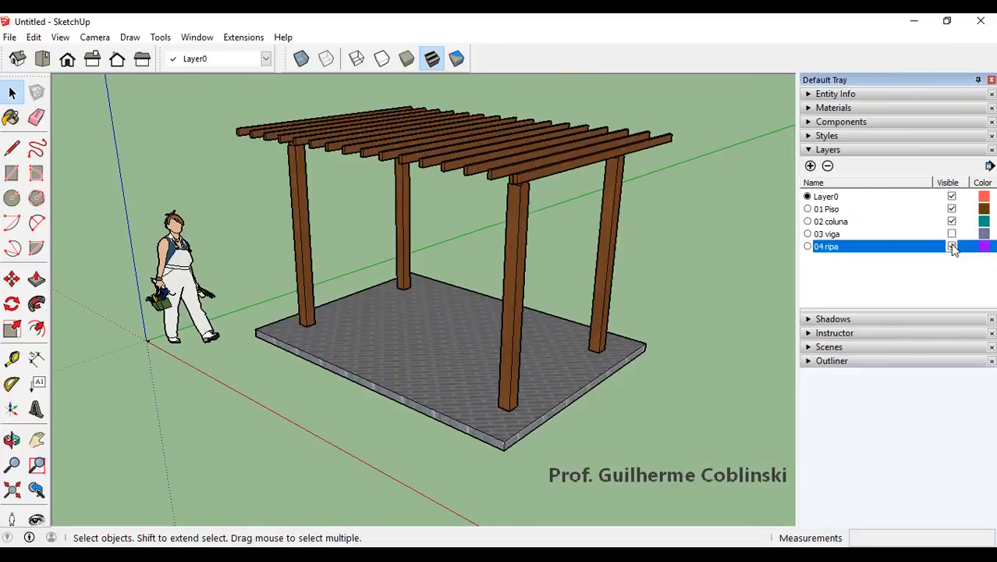
left_click(951, 234)
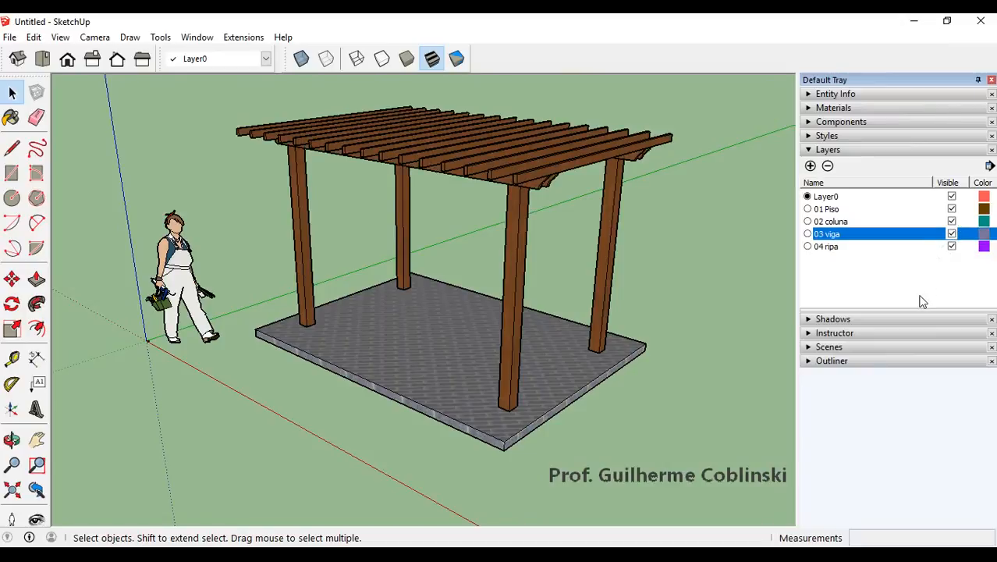
Hide the layers 04 ripa, 03 viga and 02 coluna together, and show them again from the columns up to the roof.
left_click(951, 247)
left_click(952, 234)
left_click(951, 221)
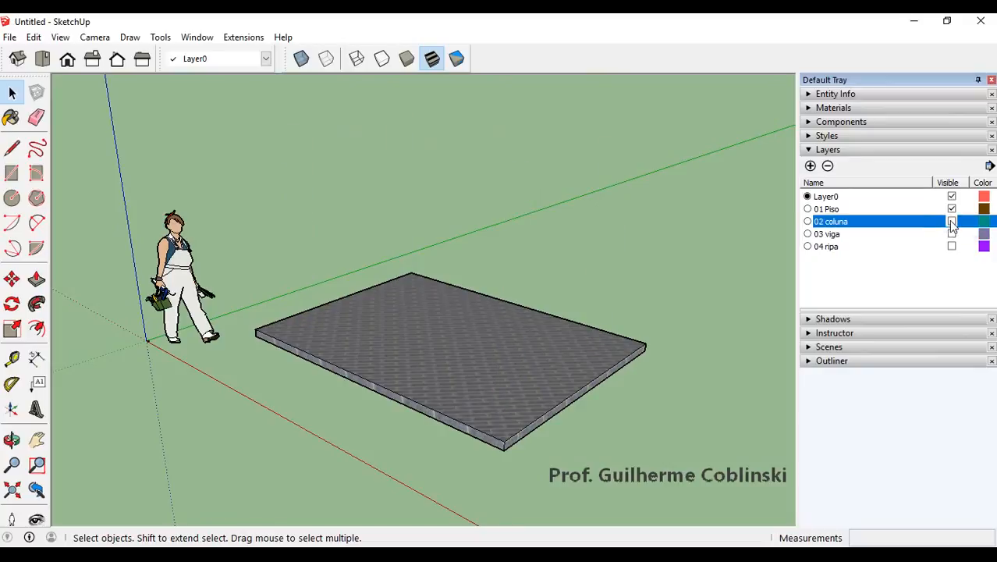
left_click(951, 222)
left_click(952, 234)
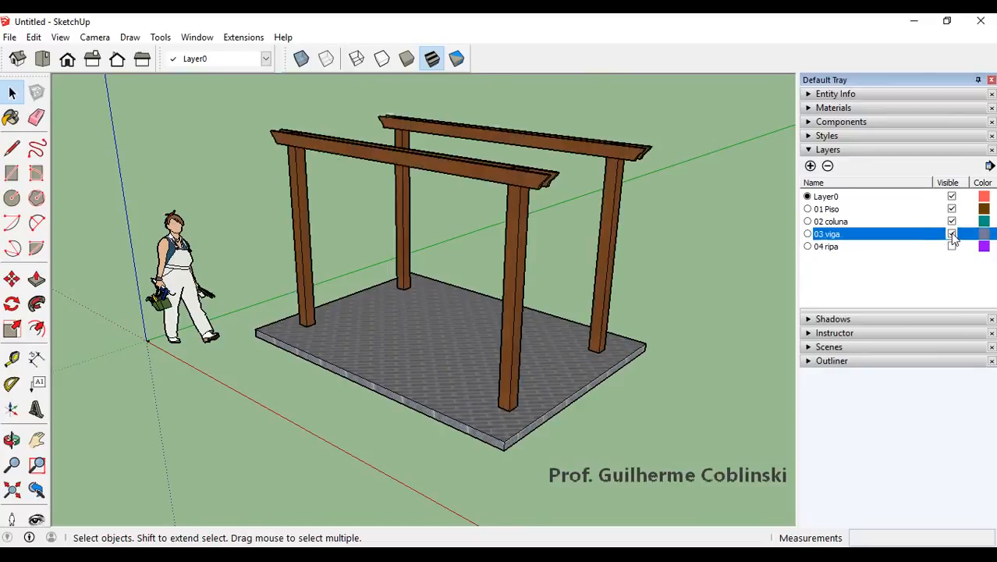
left_click(952, 247)
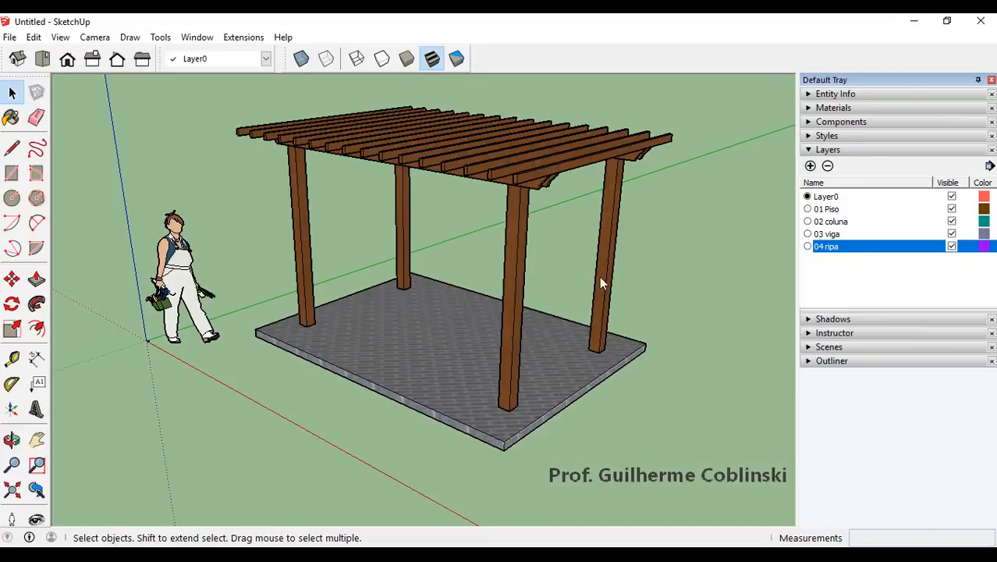
scroll(401, 334, "down", 3)
scroll(430, 289, "up", 4)
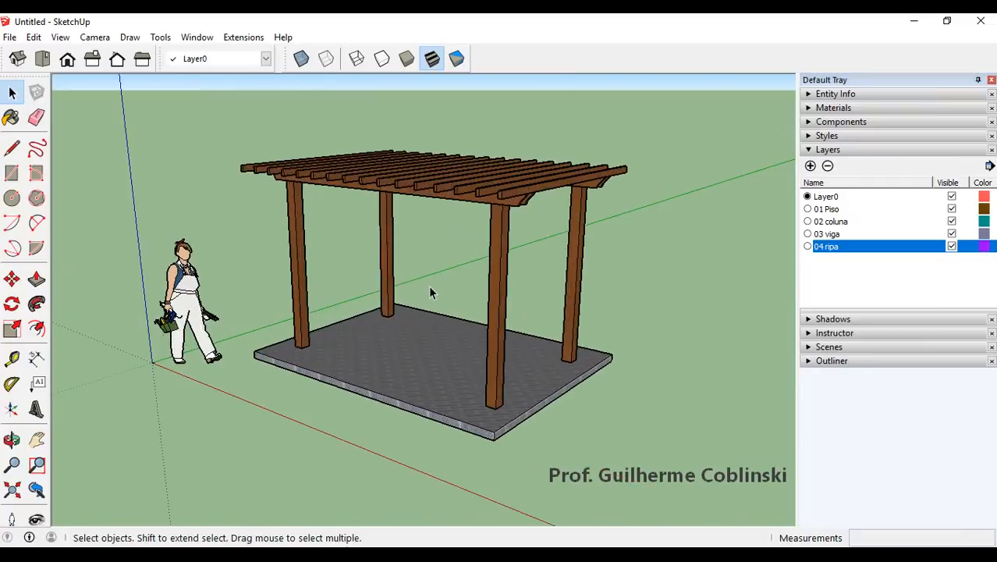
middle_click_drag(431, 295, 467, 273)
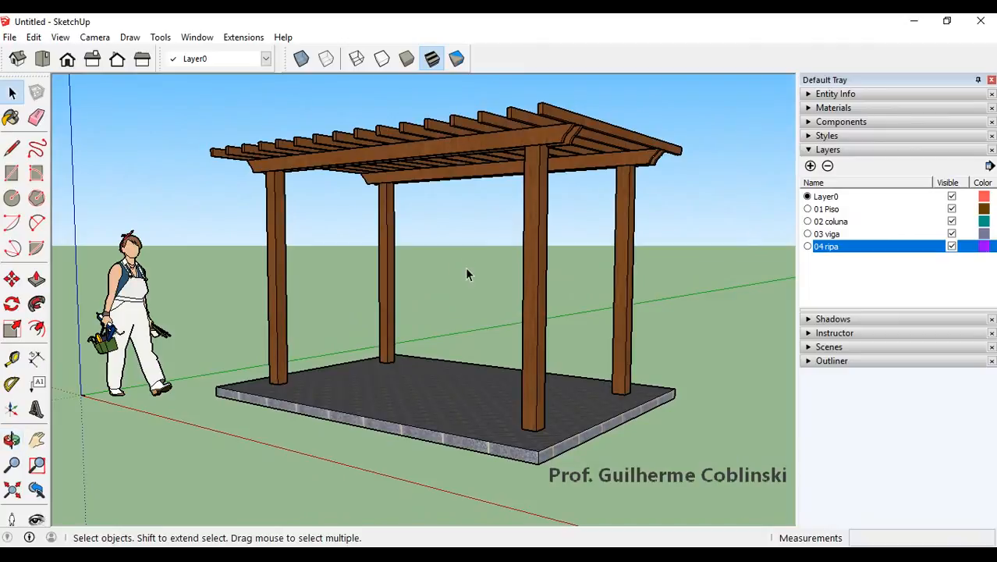